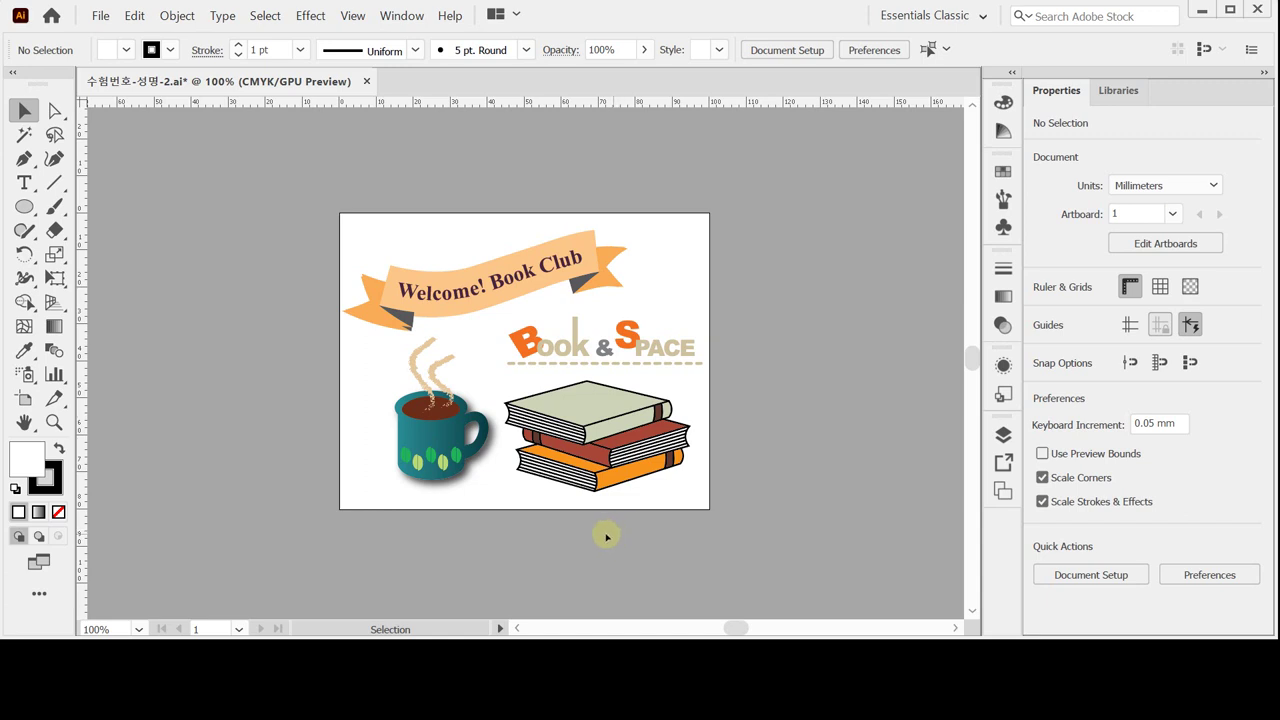
Step: Create a new 100 x 80 mm document in millimetres with CMYK colour mode and 300 ppi raster effects
{"action": "left_click", "coordinate": [100, 15]}
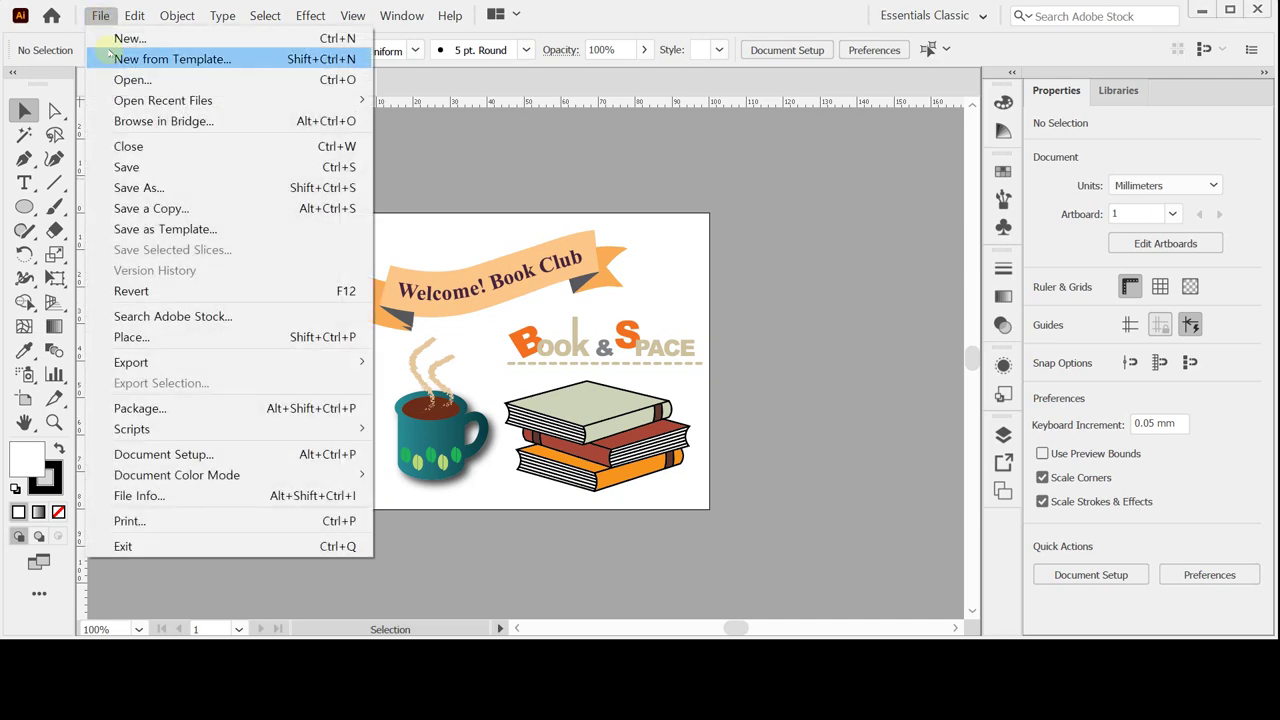
{"action": "left_click", "coordinate": [100, 15]}
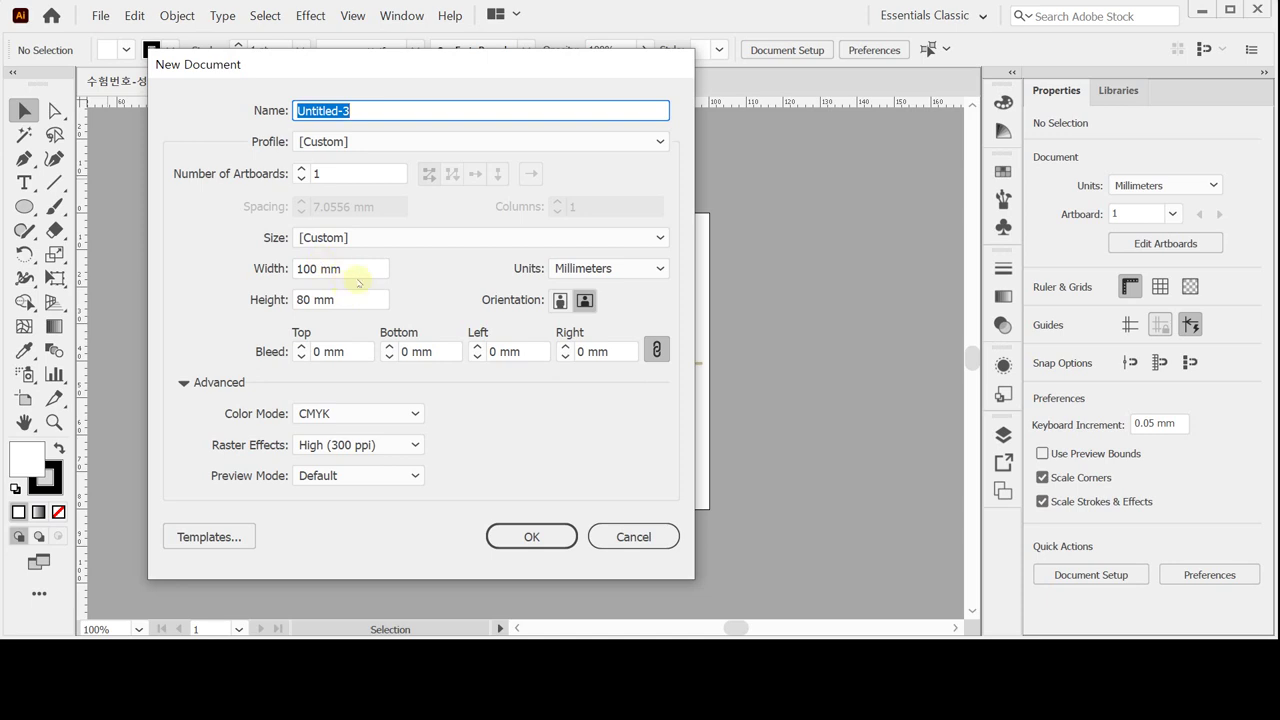
{"action": "left_click", "coordinate": [524, 270]}
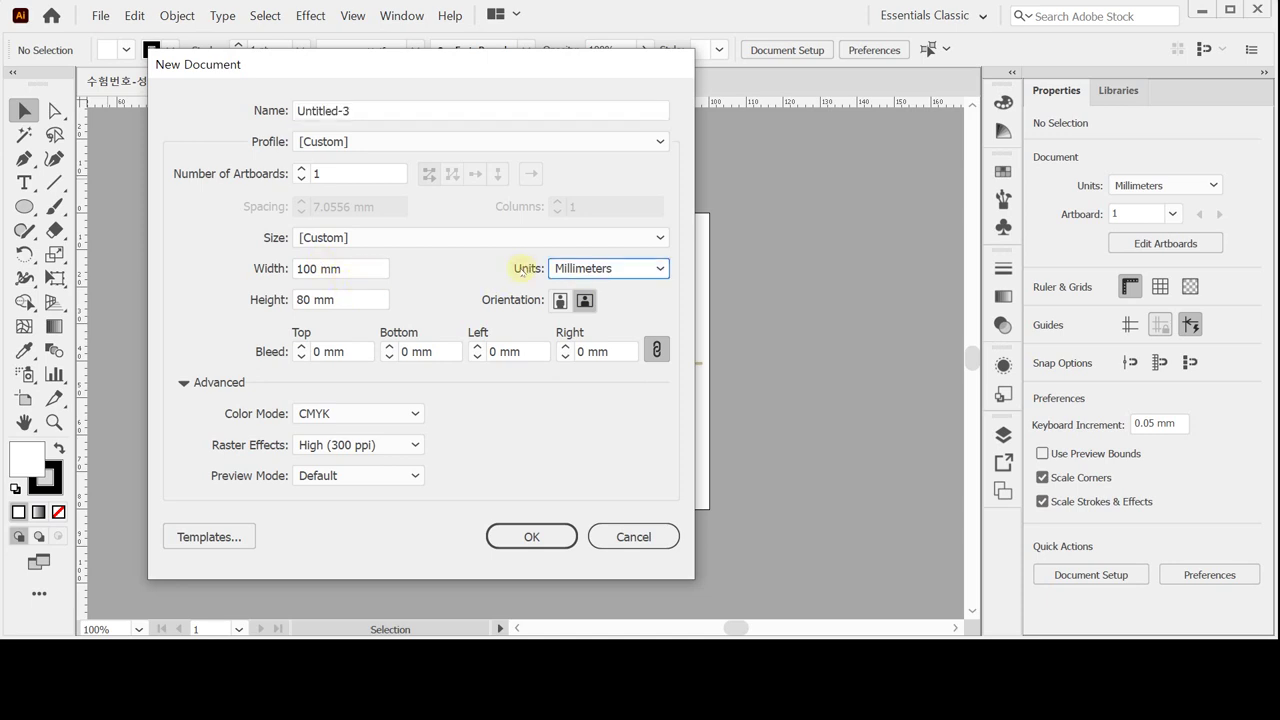
{"action": "left_click", "coordinate": [351, 272]}
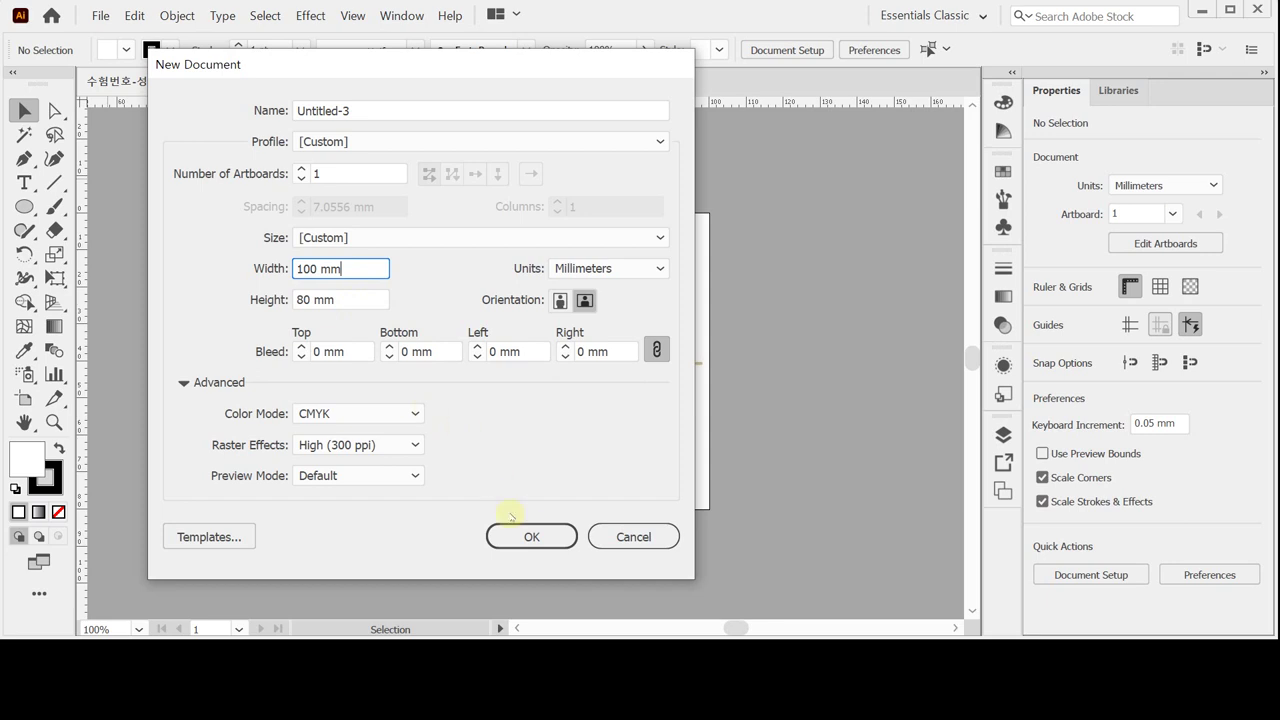
{"action": "left_click", "coordinate": [530, 535]}
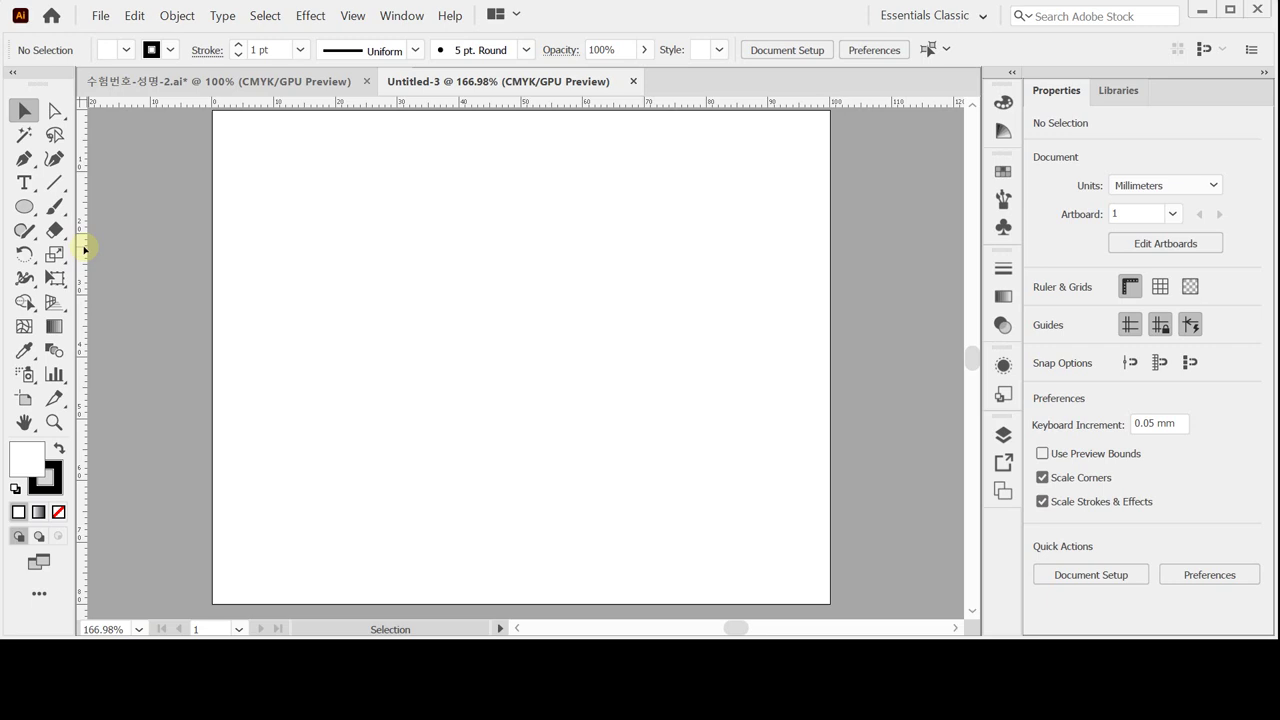
Step: Turn the layout lines into guides, with verticals at about 25 mm and 69 mm and a horizontal at about 41 mm
{"action": "key", "text": "ctrl+5"}
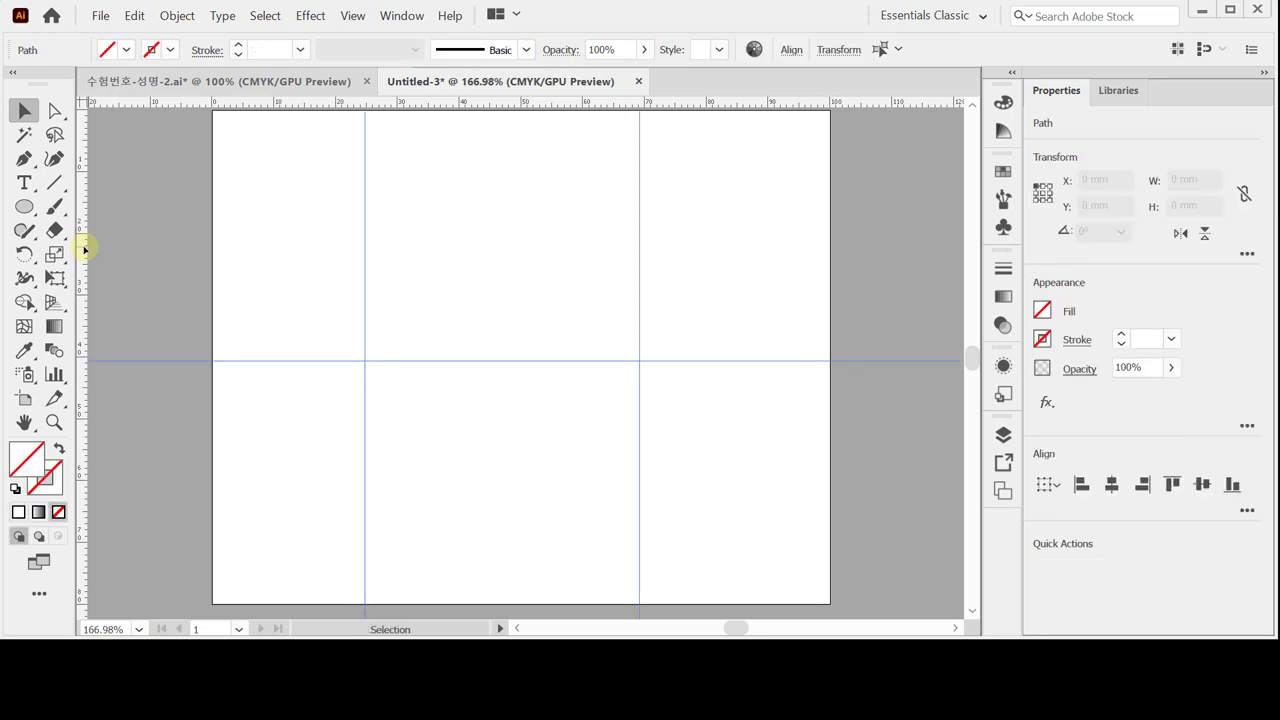
{"action": "key", "text": "ctrl"}
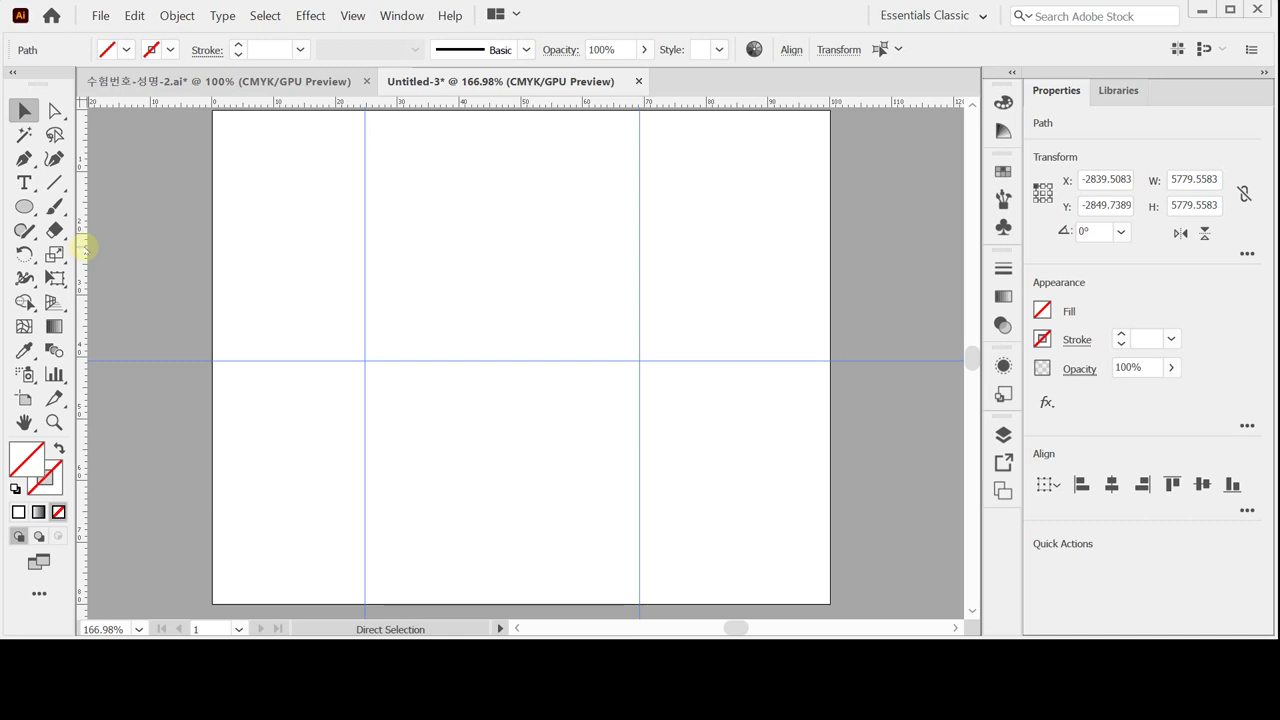
Step: Save the document in the GTQ folder as 수험번호-성명-2 in Illustrator 2020 format
{"action": "key", "text": "ctrl+s"}
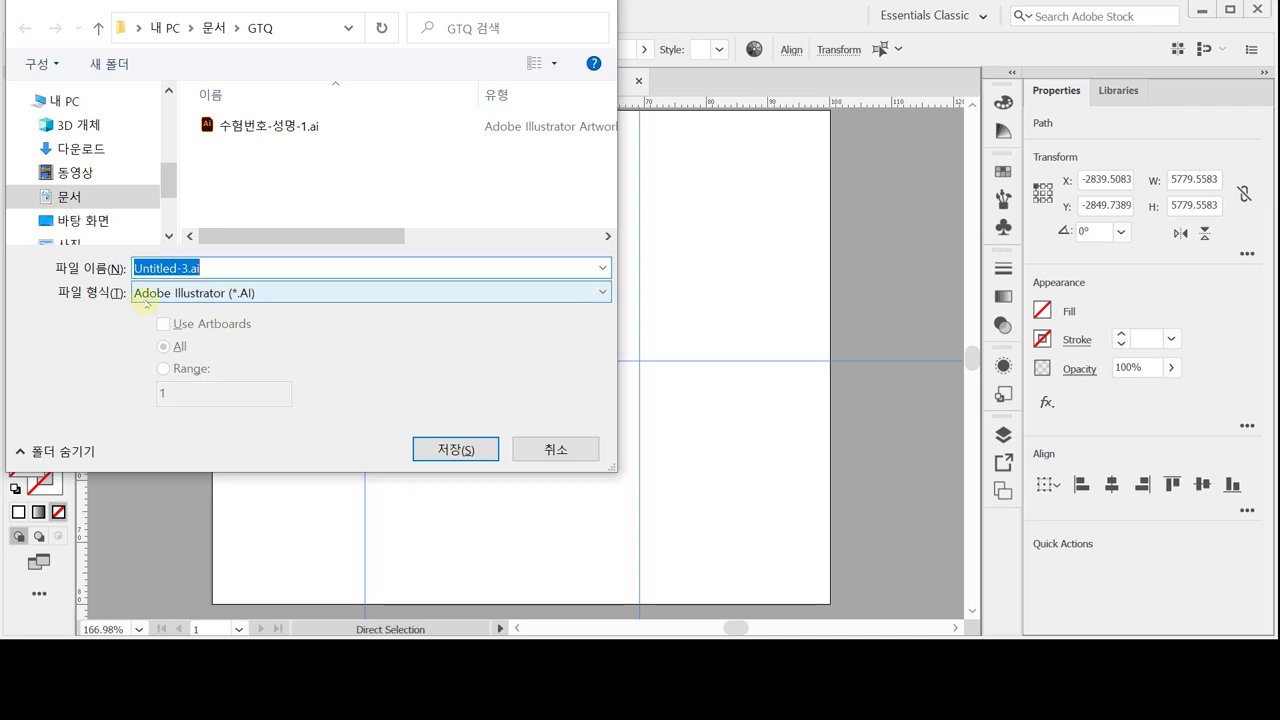
{"action": "left_click", "coordinate": [289, 127]}
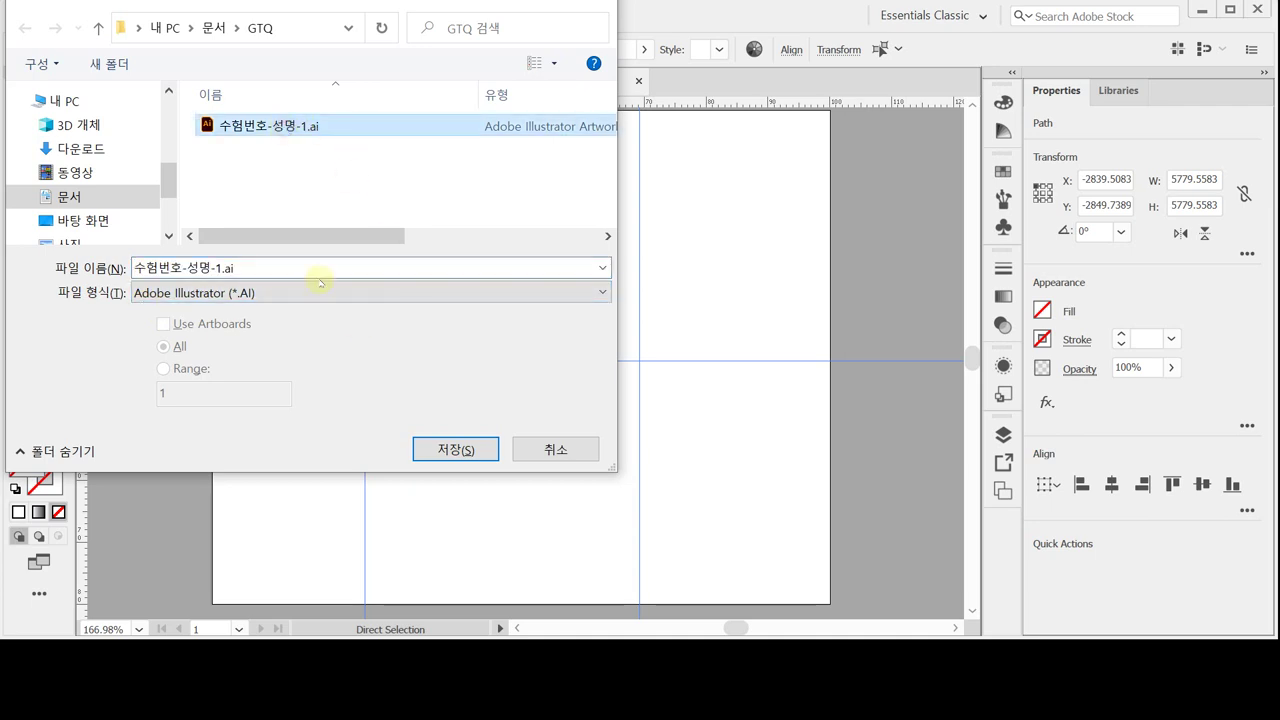
{"action": "double_click", "coordinate": [218, 268]}
{"action": "left_click_drag", "start_coordinate": [215, 268], "coordinate": [244, 270]}
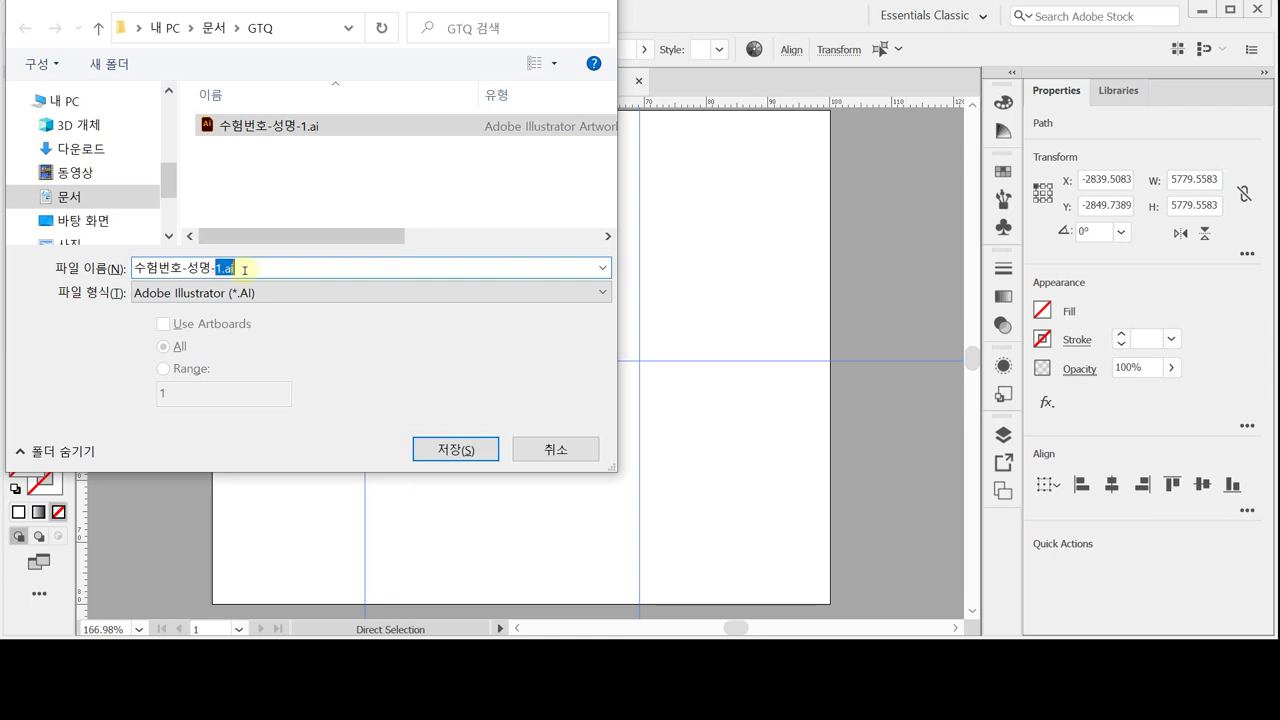
{"action": "type", "text": "2"}
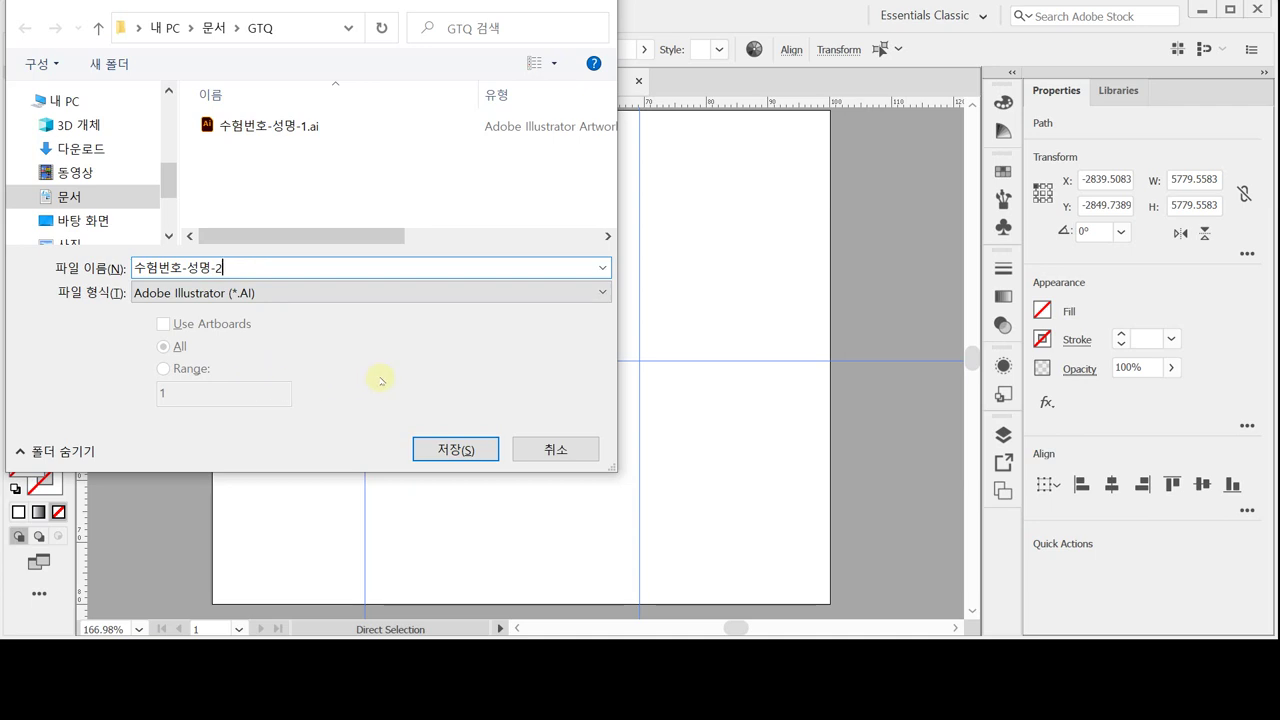
{"action": "left_click", "coordinate": [451, 449]}
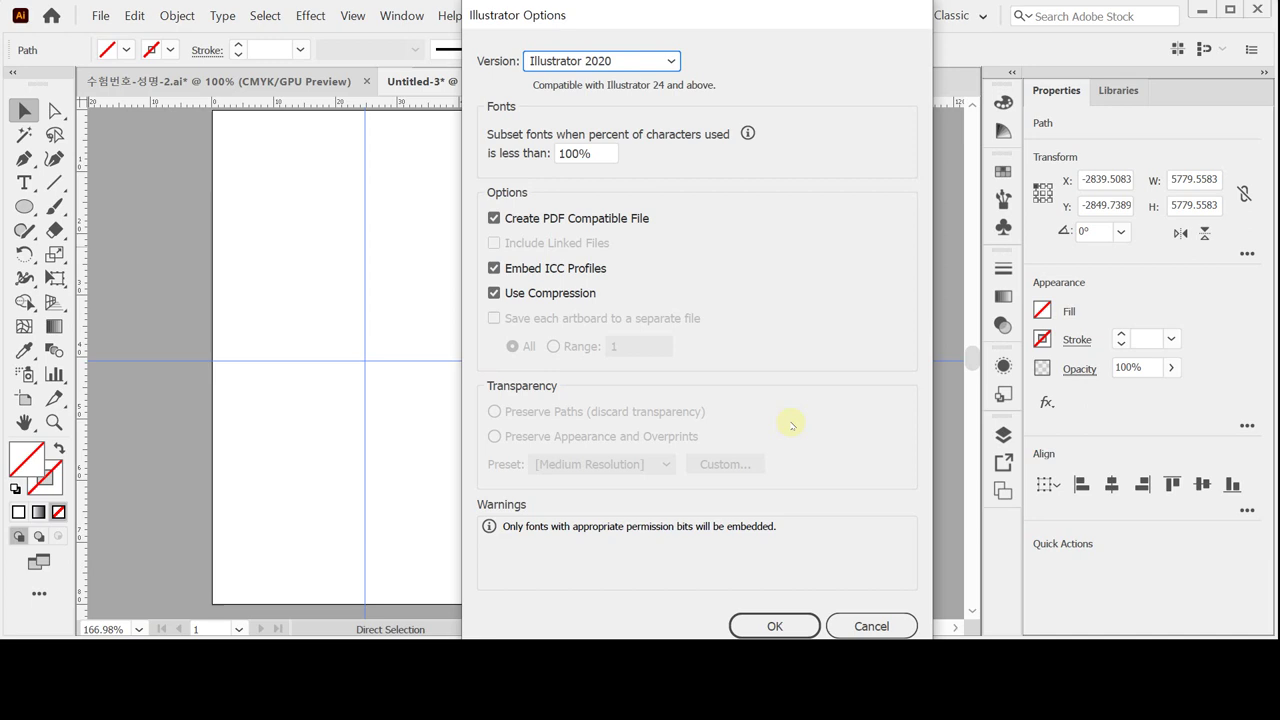
{"action": "key", "text": "Escape"}
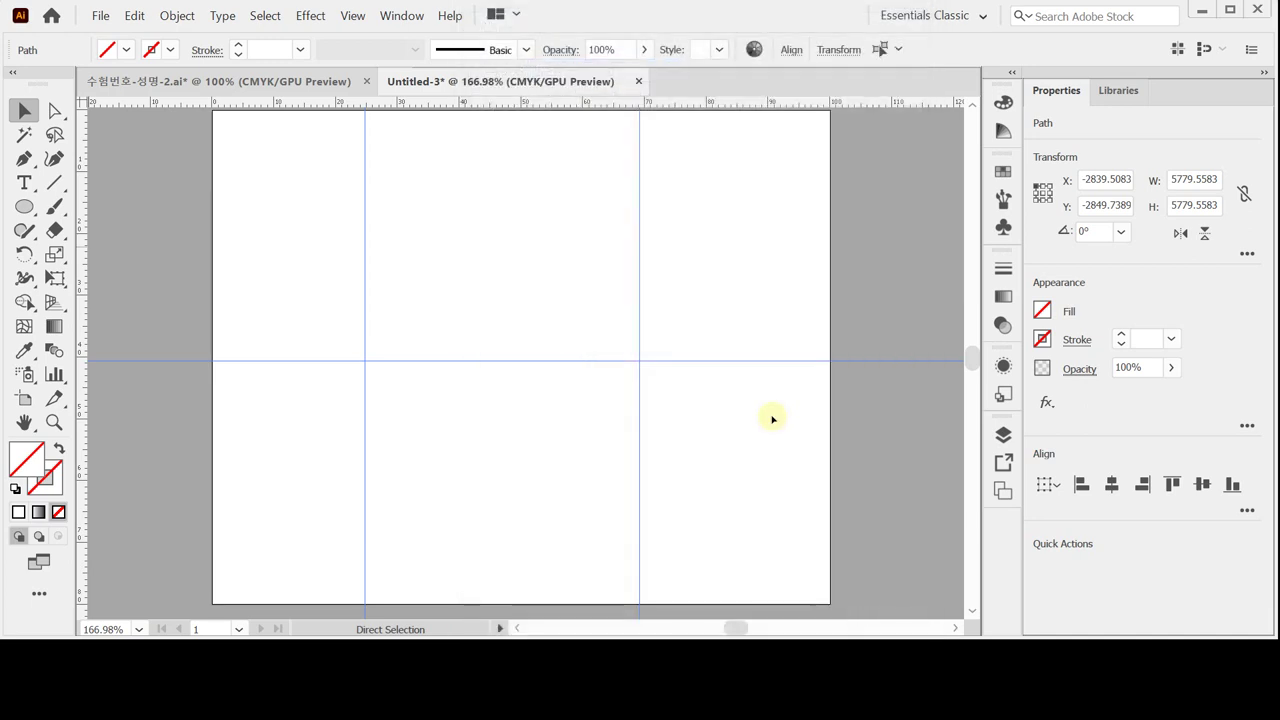
Step: Create an 18 x 9 mm ellipse with default white fill and black stroke, centred on the first vertical guide above the horizontal guide
{"action": "key", "text": "l"}
{"action": "key", "text": "d"}
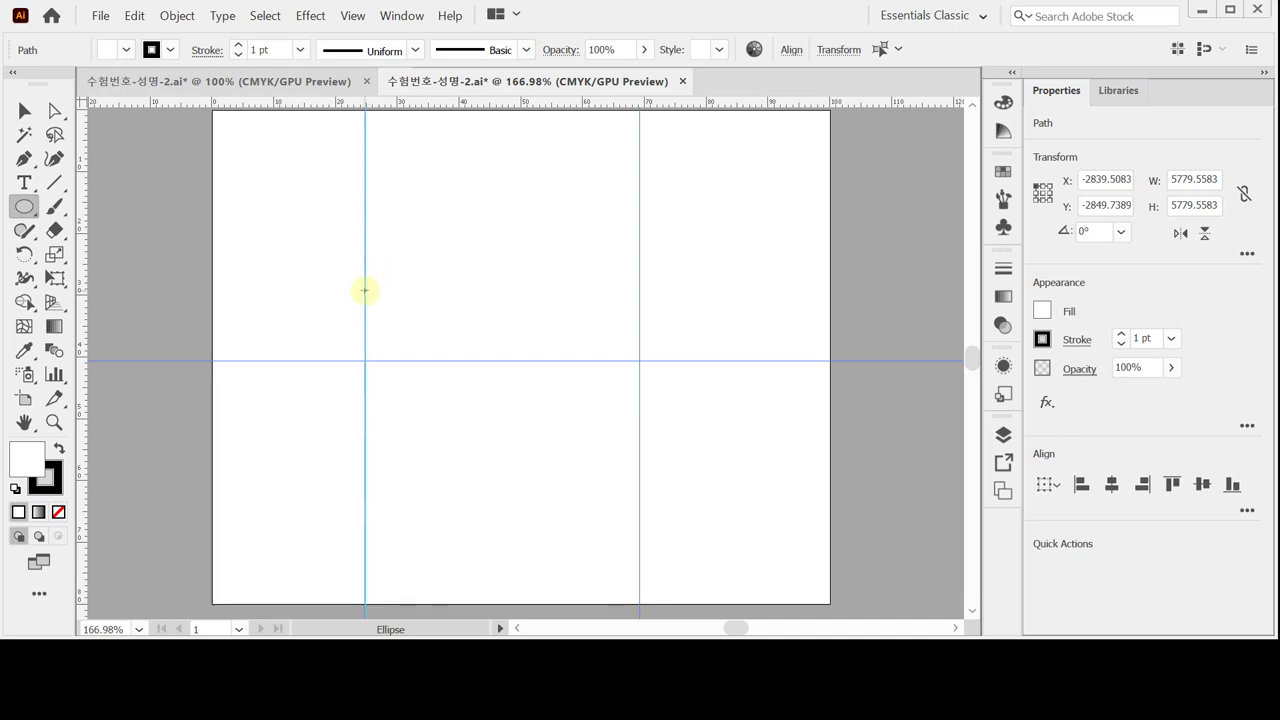
{"action": "left_click", "coordinate": [365, 290]}
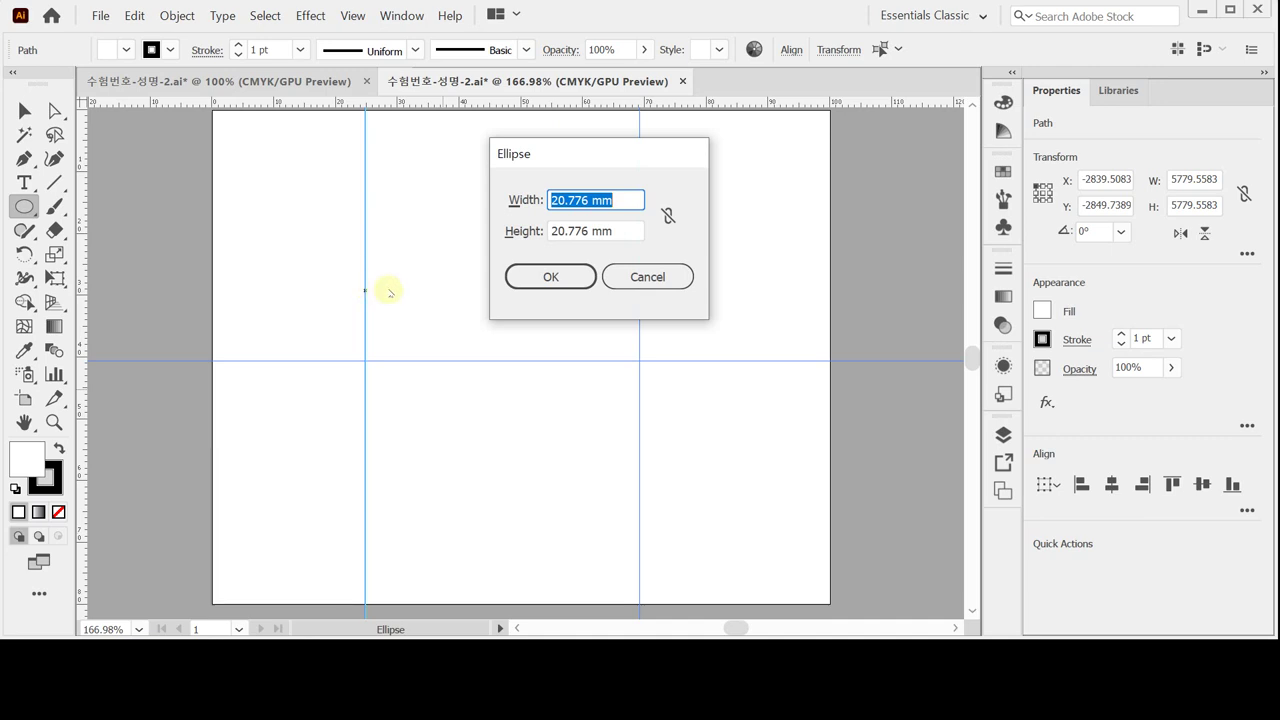
{"action": "type", "text": "18"}
{"action": "key", "text": "Tab"}
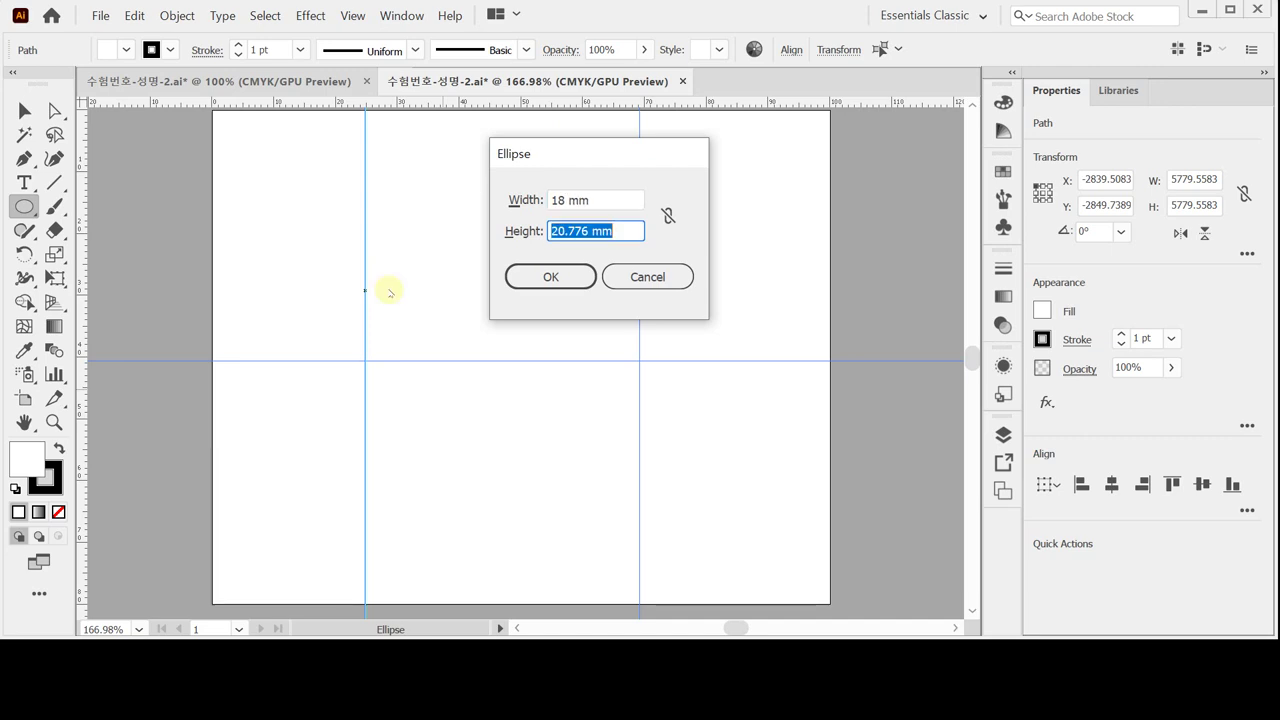
{"action": "type", "text": "9"}
{"action": "key", "text": "Return"}
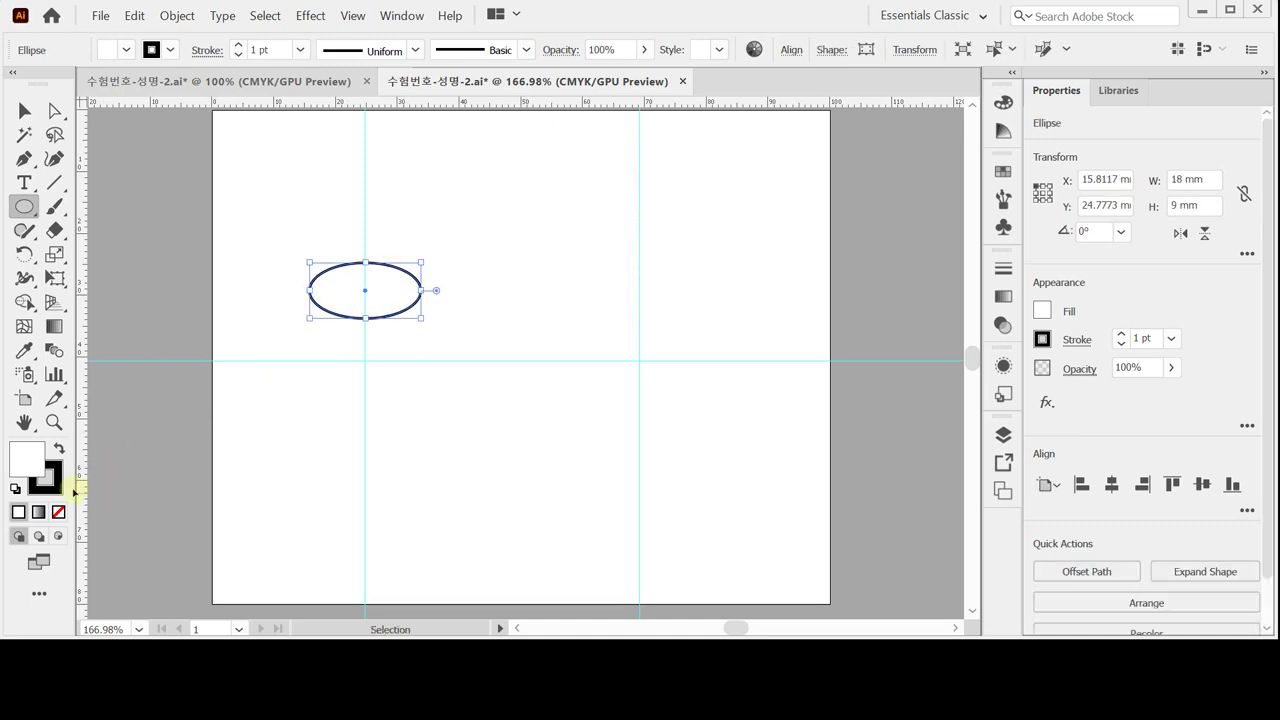
Step: Move the ellipse straight down along its vertical guide to a Y position of about 59.7 mm
{"action": "left_click", "coordinate": [400, 290], "text": "ctrl"}
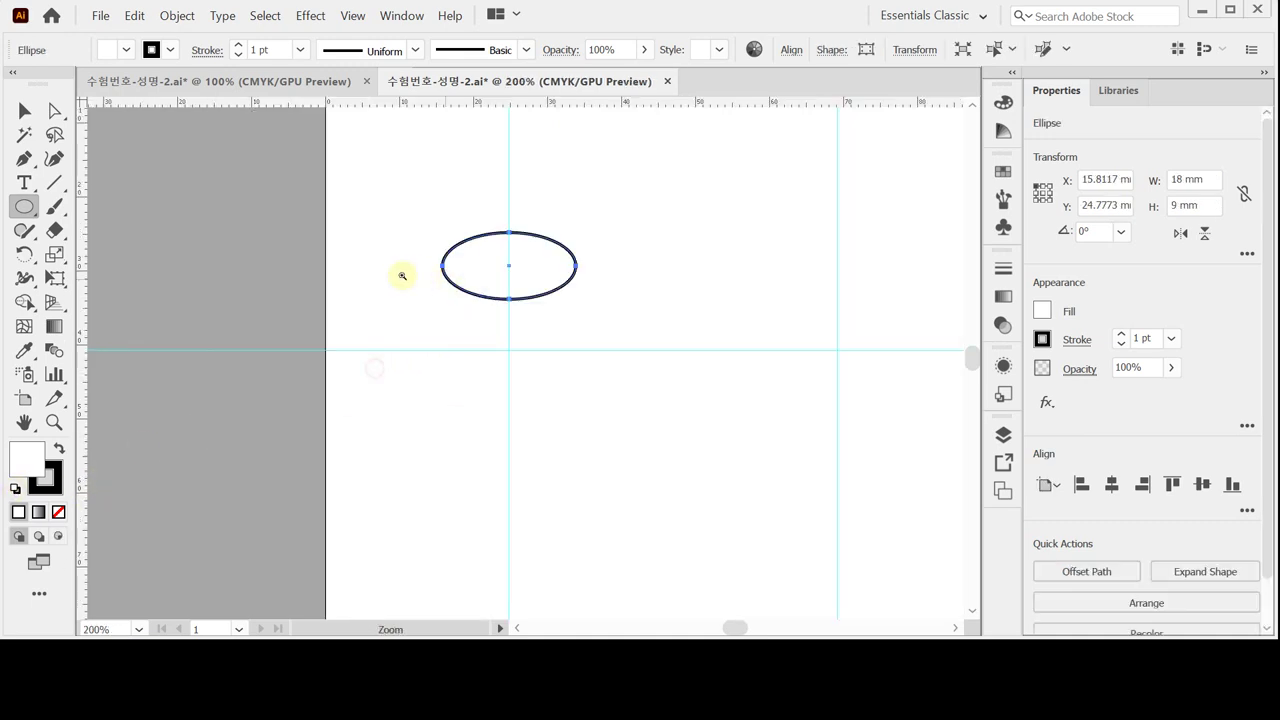
{"action": "left_click", "coordinate": [536, 310], "text": "ctrl"}
{"action": "left_click_drag", "start_coordinate": [466, 309], "coordinate": [391, 406]}
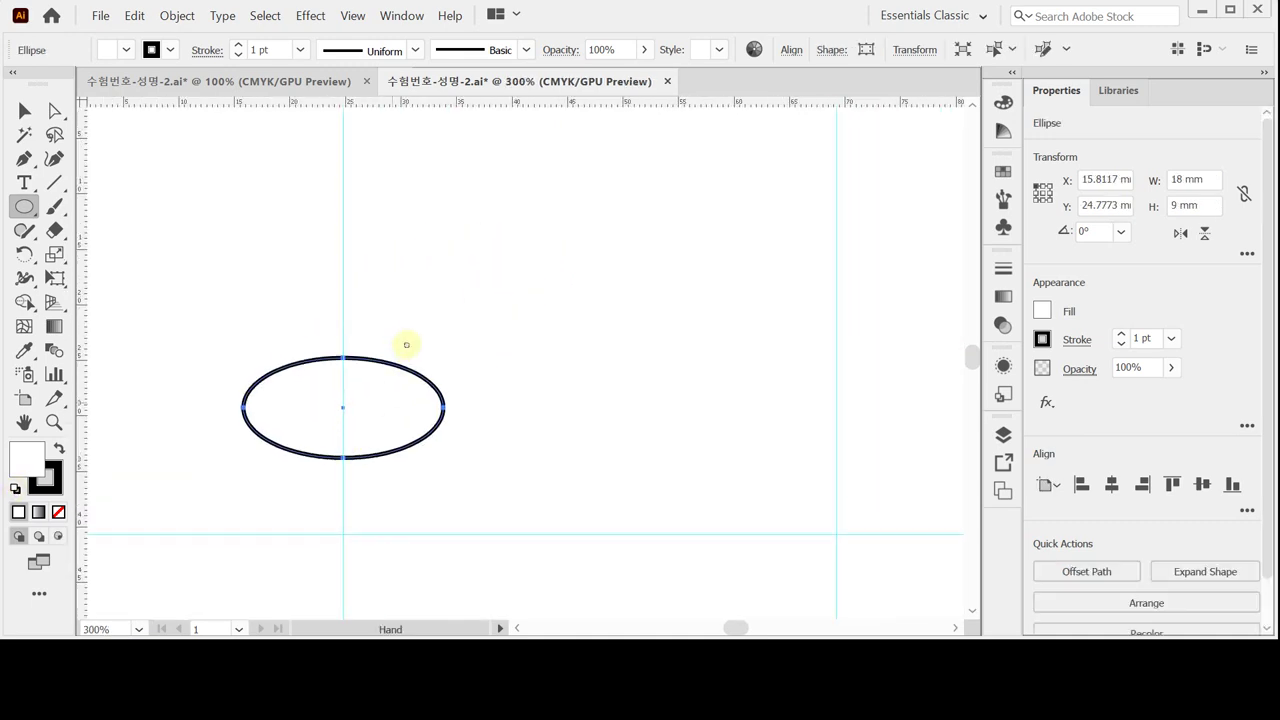
{"action": "left_click_drag", "start_coordinate": [408, 346], "coordinate": [405, 567]}
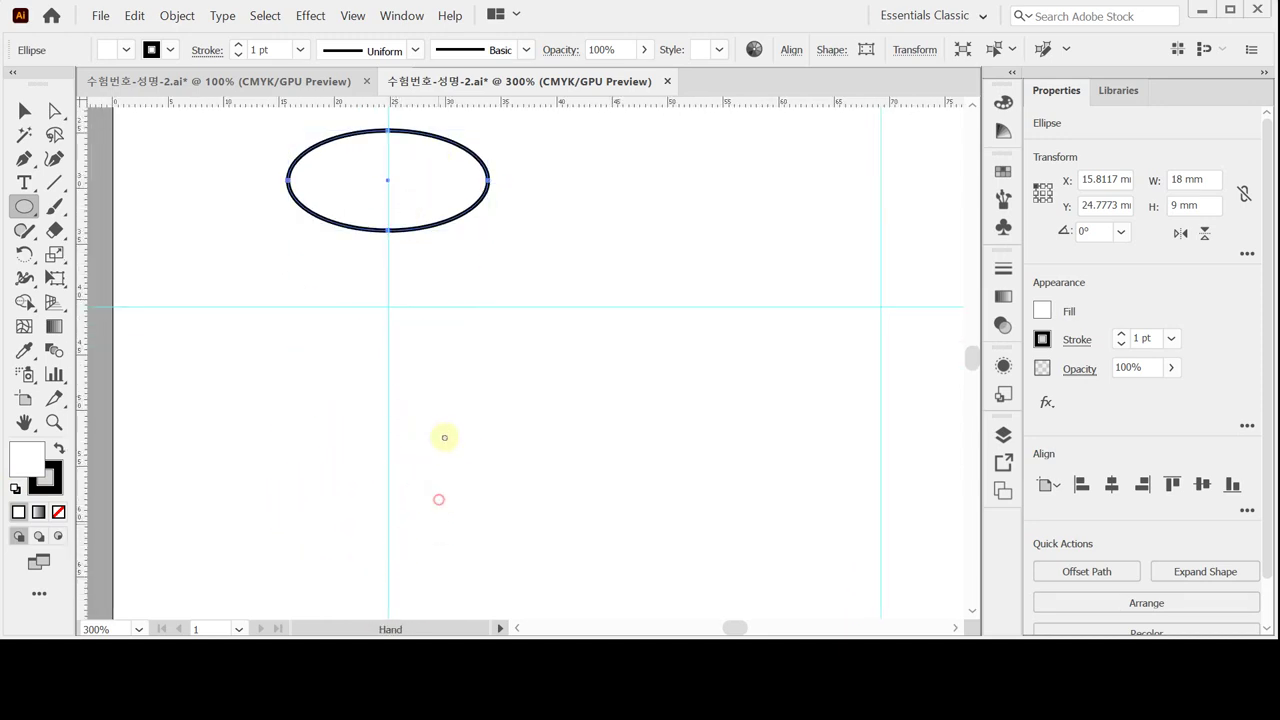
{"action": "left_click_drag", "start_coordinate": [443, 434], "coordinate": [449, 489]}
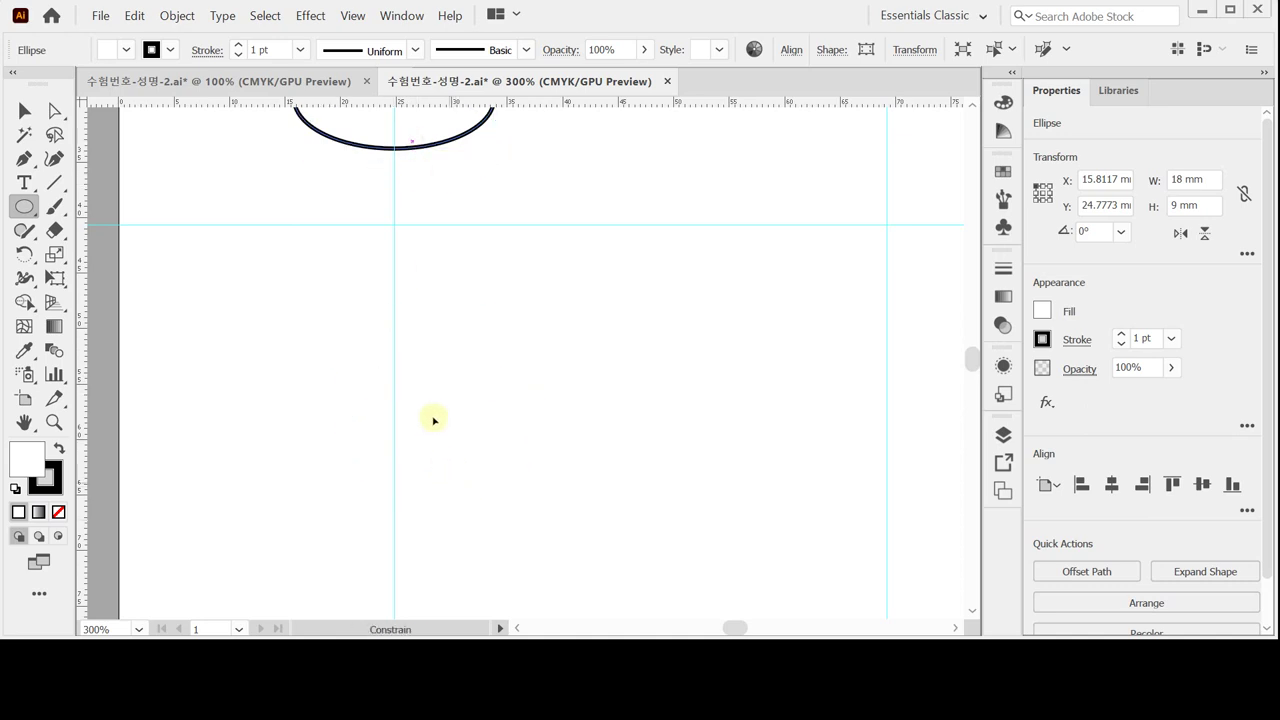
{"action": "left_click_drag", "start_coordinate": [408, 134], "coordinate": [415, 386]}
{"action": "key", "text": "Down"}
{"action": "key", "text": "Down"}
{"action": "key", "text": "Down"}
{"action": "key", "text": "Down"}
{"action": "key", "text": "Down"}
{"action": "key", "text": "Down"}
{"action": "key", "text": "Down"}
{"action": "key", "text": "Down"}
{"action": "key", "text": "Down"}
{"action": "key", "text": "Down"}
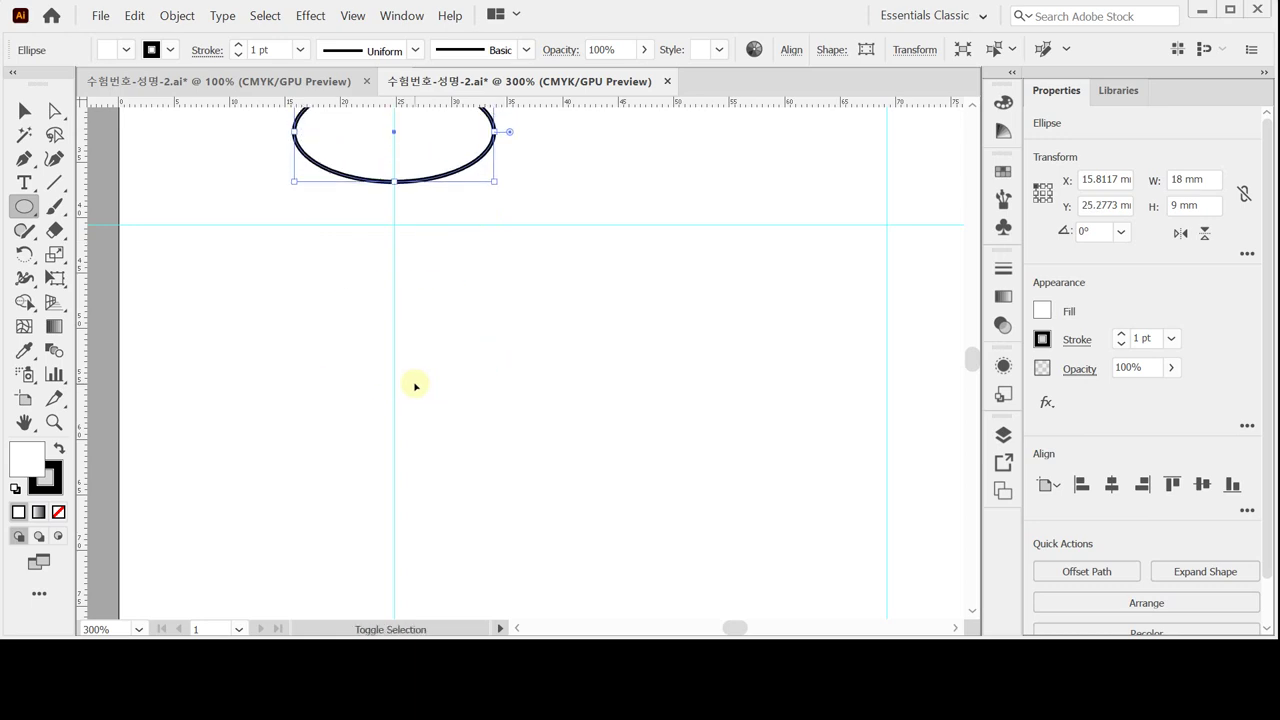
{"action": "key", "text": "Down"}
{"action": "key", "text": "Down"}
{"action": "key", "text": "Down"}
{"action": "key", "text": "Down"}
{"action": "key", "text": "Down"}
{"action": "key", "text": "Down"}
{"action": "key", "text": "Down"}
{"action": "key", "text": "Down"}
{"action": "key", "text": "Down"}
{"action": "key", "text": "Down"}
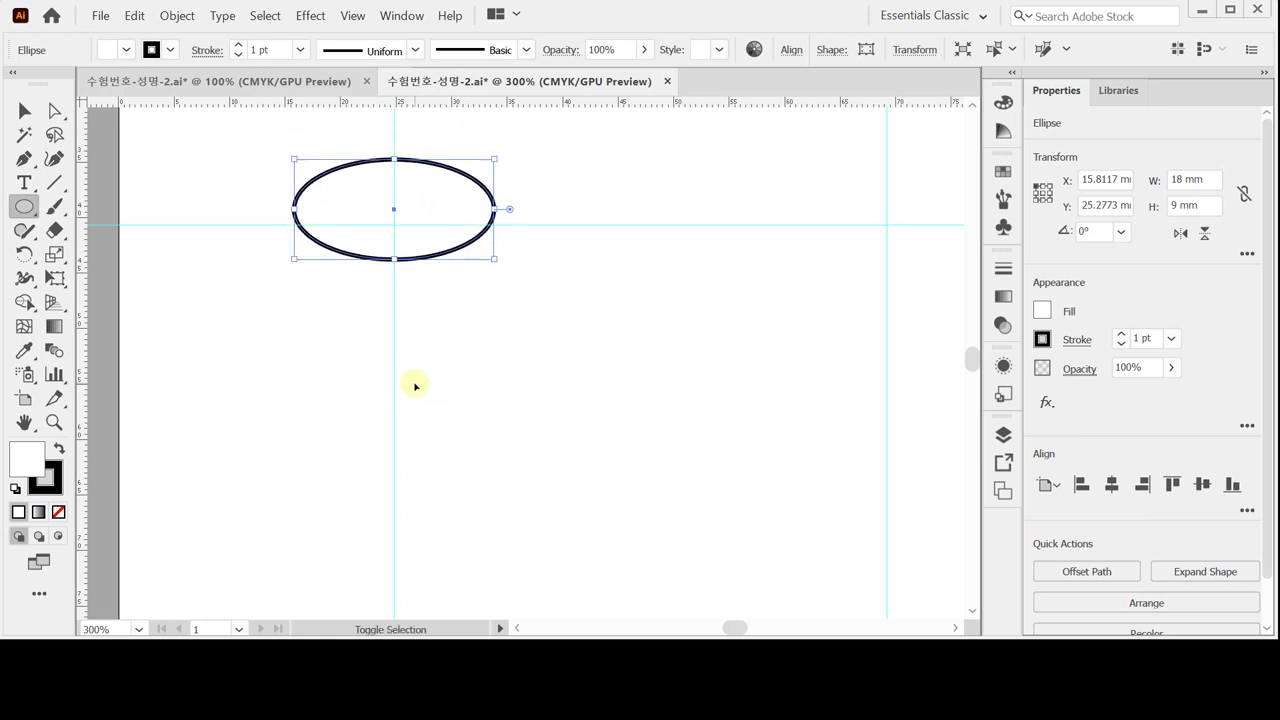
{"action": "left_click_drag", "start_coordinate": [440, 336], "coordinate": [443, 502]}
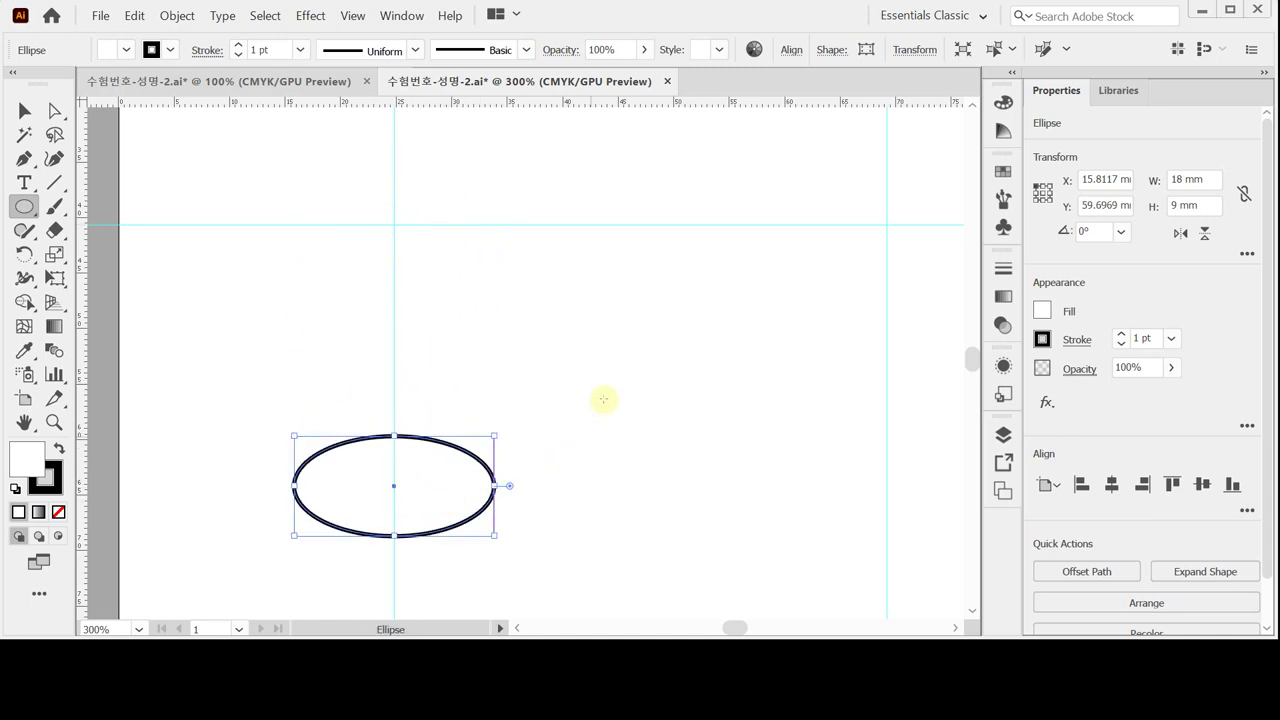
Step: Detach the group of shape tools so it floats over the canvas
{"action": "scroll", "coordinate": [600, 400], "scroll_direction": "down", "scroll_amount": 1}
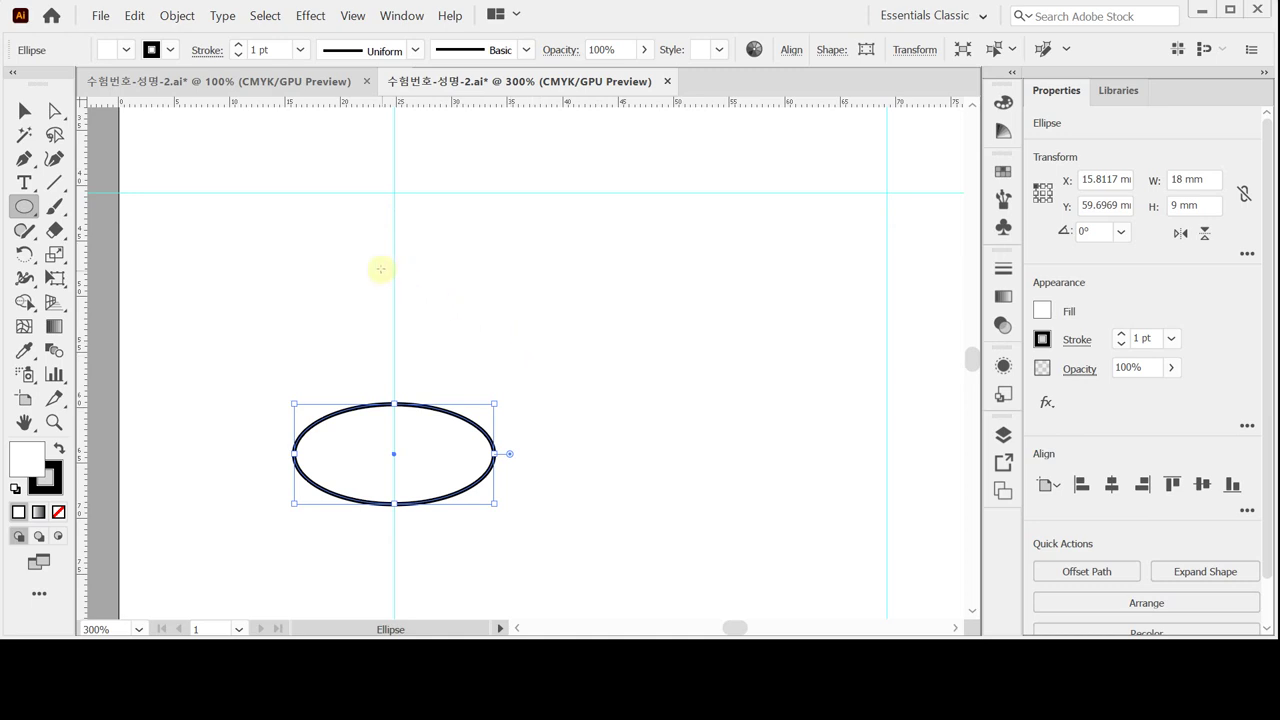
{"action": "left_click", "coordinate": [30, 206]}
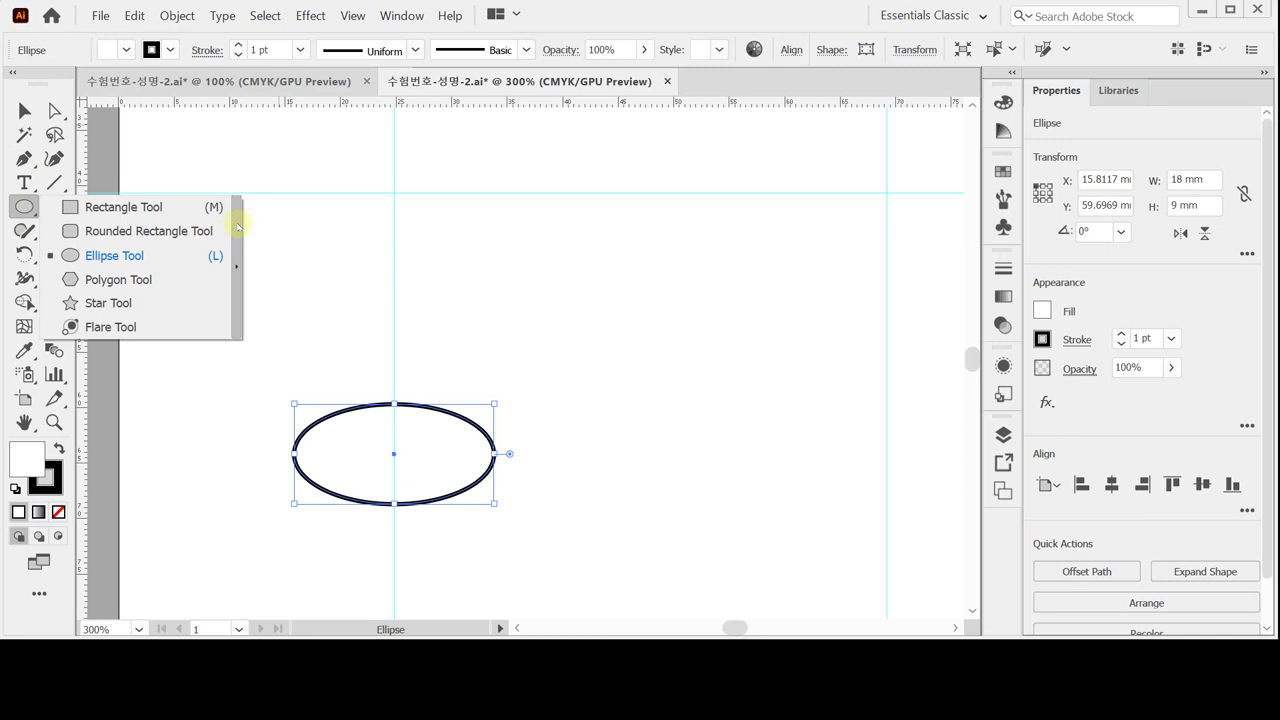
{"action": "left_click_drag", "start_coordinate": [238, 228], "coordinate": [238, 229]}
{"action": "left_click_drag", "start_coordinate": [106, 218], "coordinate": [200, 210]}
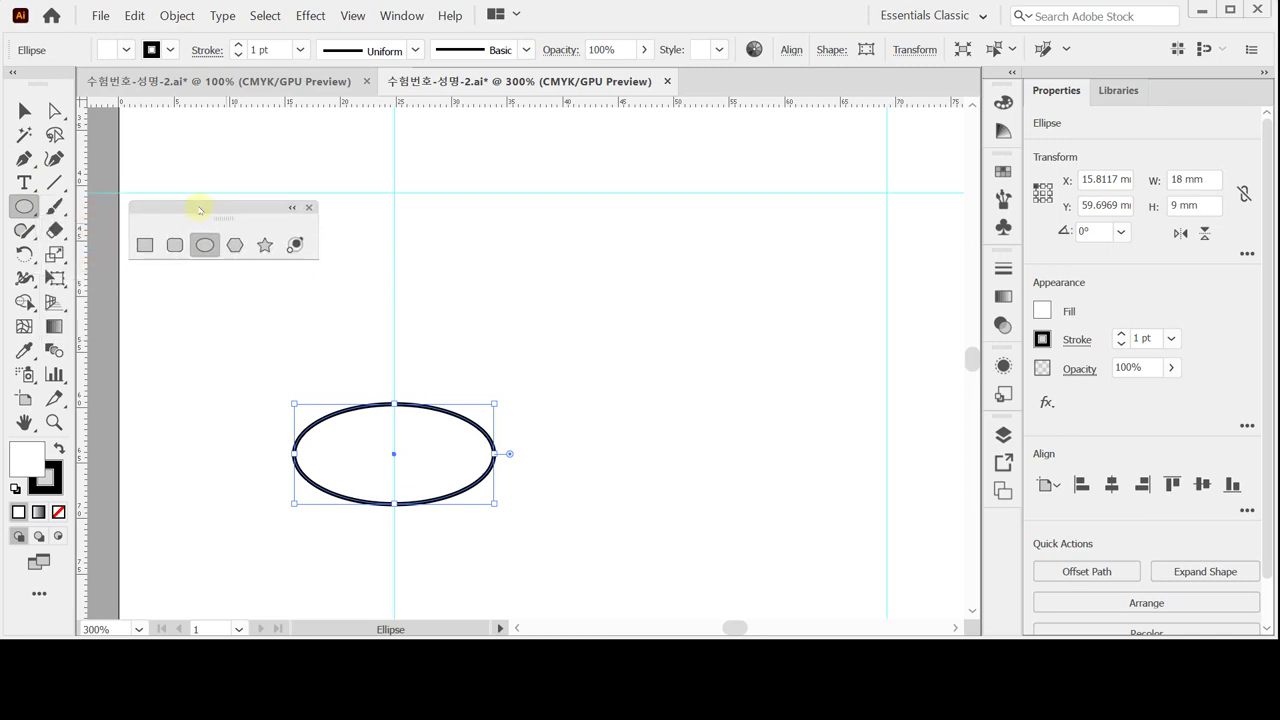
Step: Create an 18 x 15 mm rectangle centred on the first vertical guide, just above the ellipse
{"action": "left_click", "coordinate": [142, 247]}
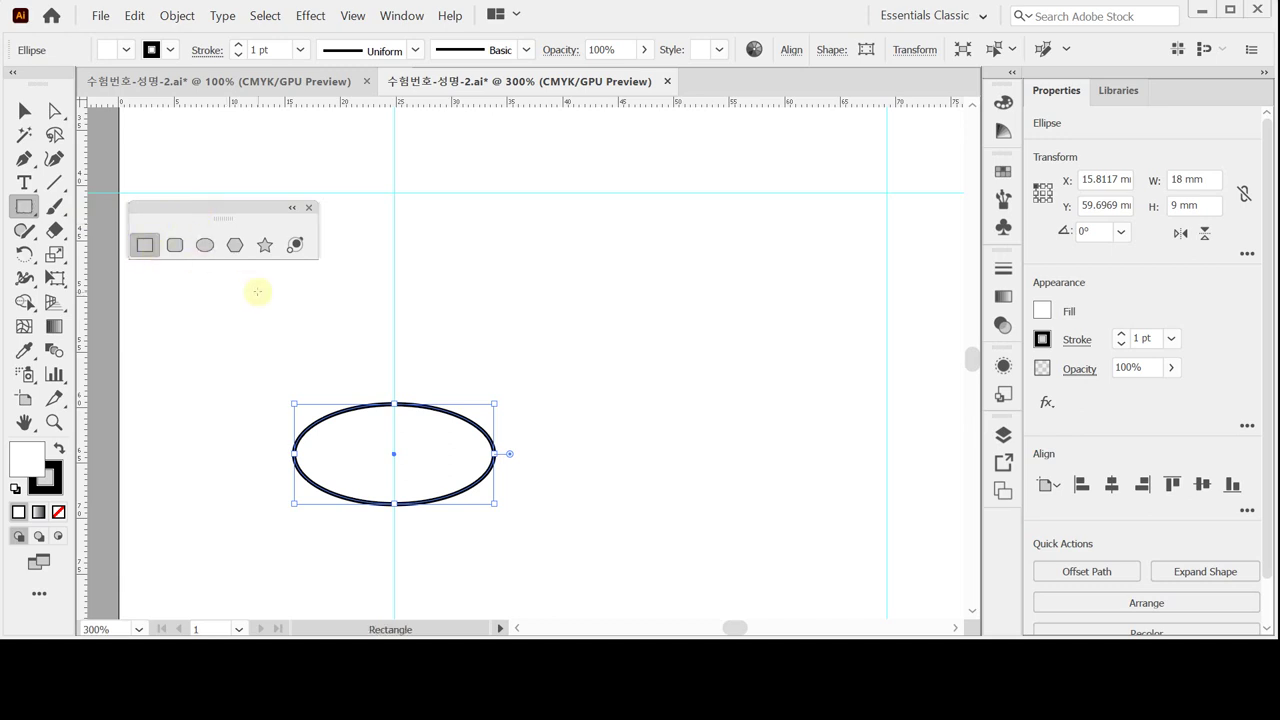
{"action": "left_click", "coordinate": [395, 335]}
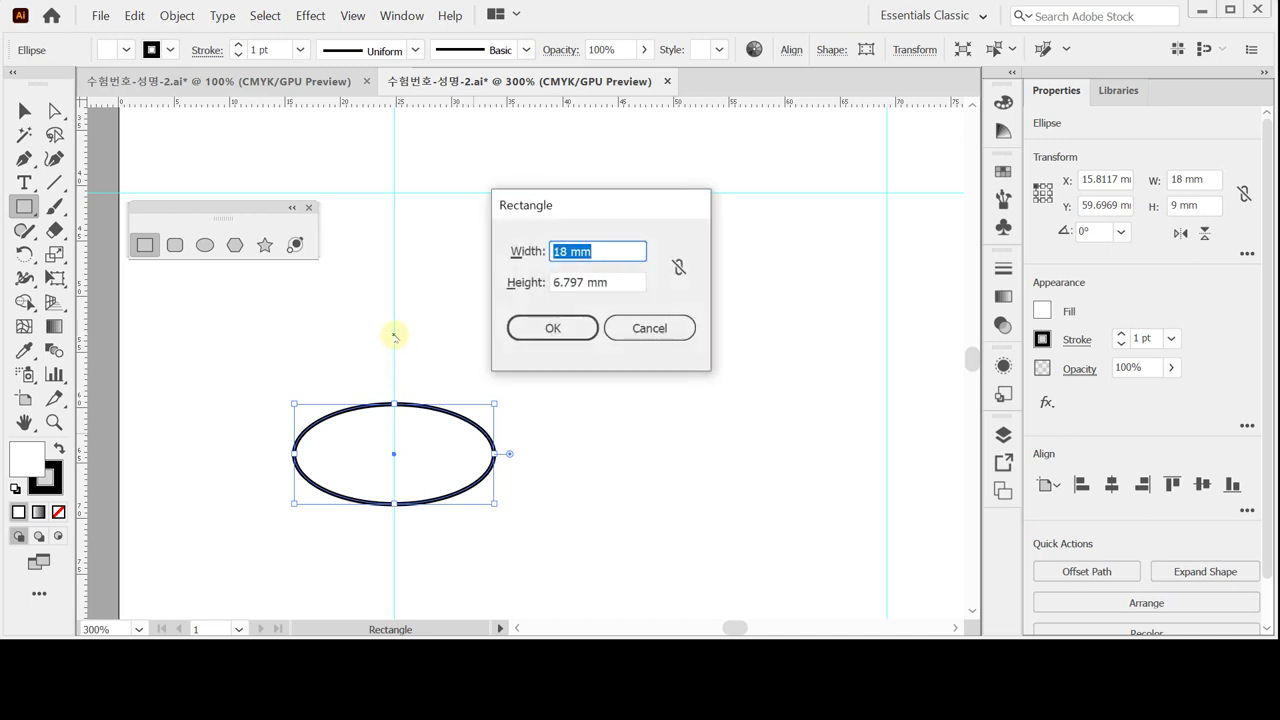
{"action": "type", "text": "18"}
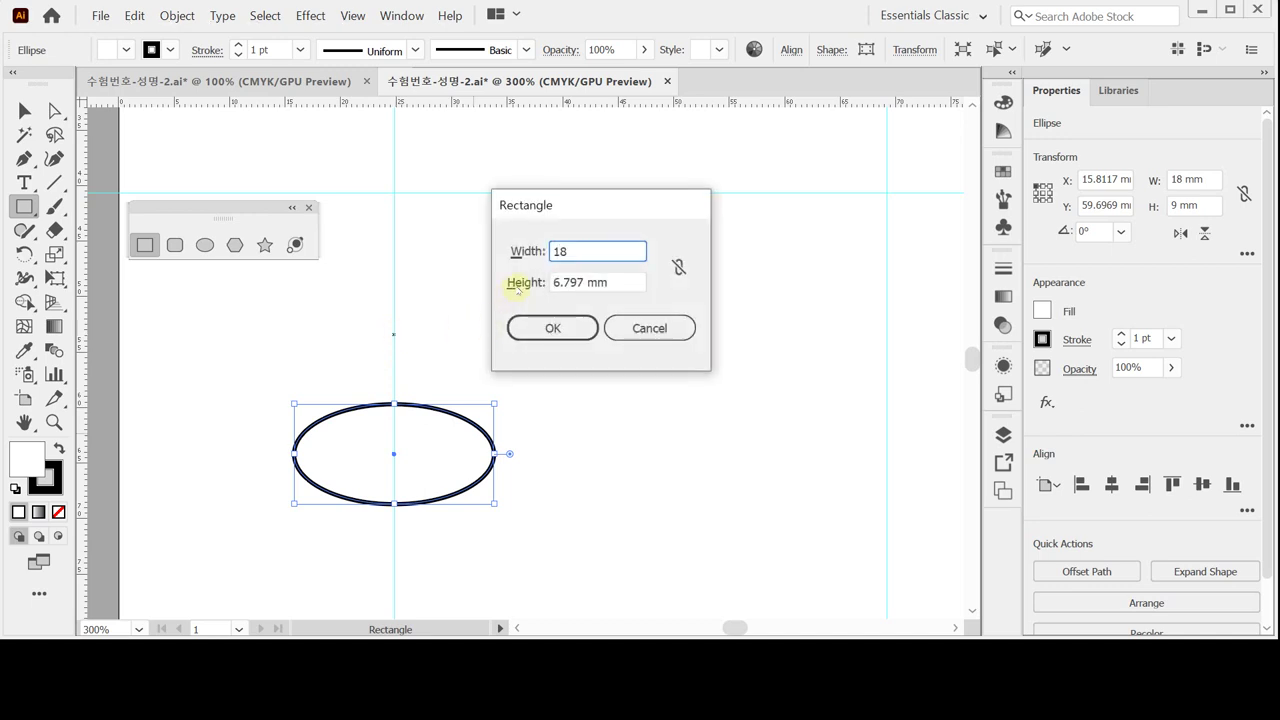
{"action": "key", "text": "Tab"}
{"action": "key", "text": "BackSpace"}
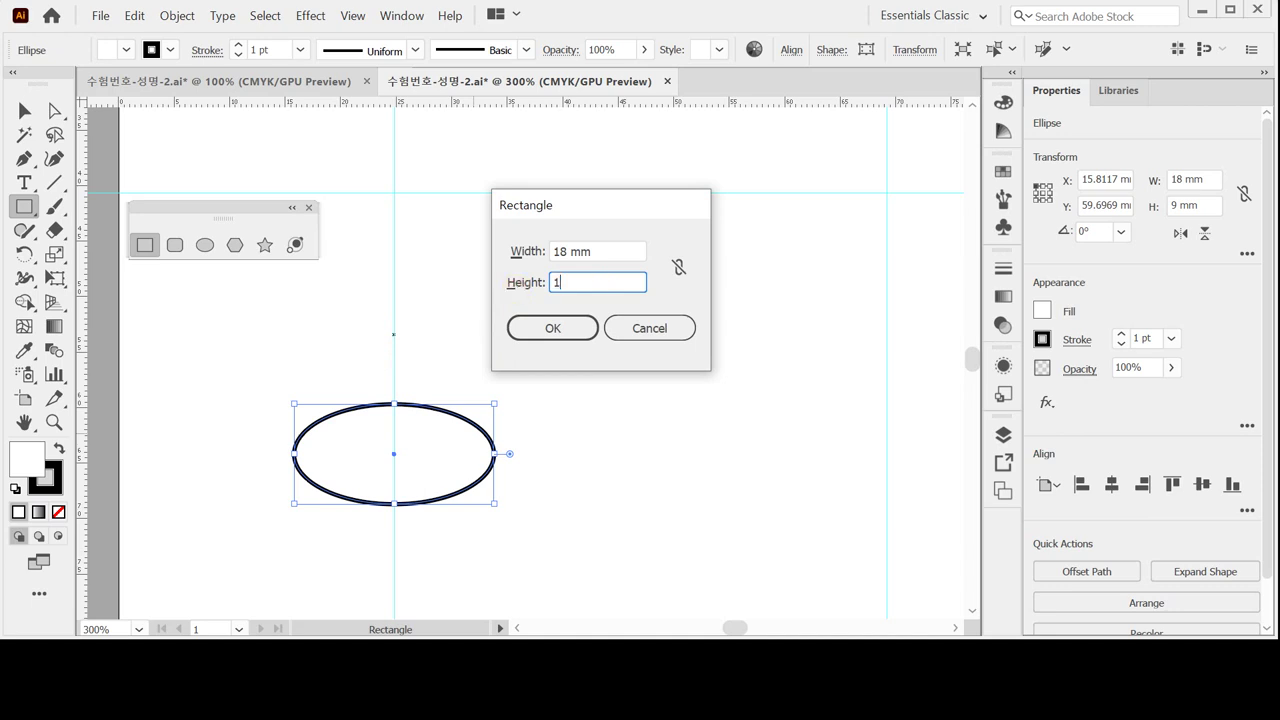
{"action": "type", "text": "15"}
{"action": "left_click", "coordinate": [535, 328]}
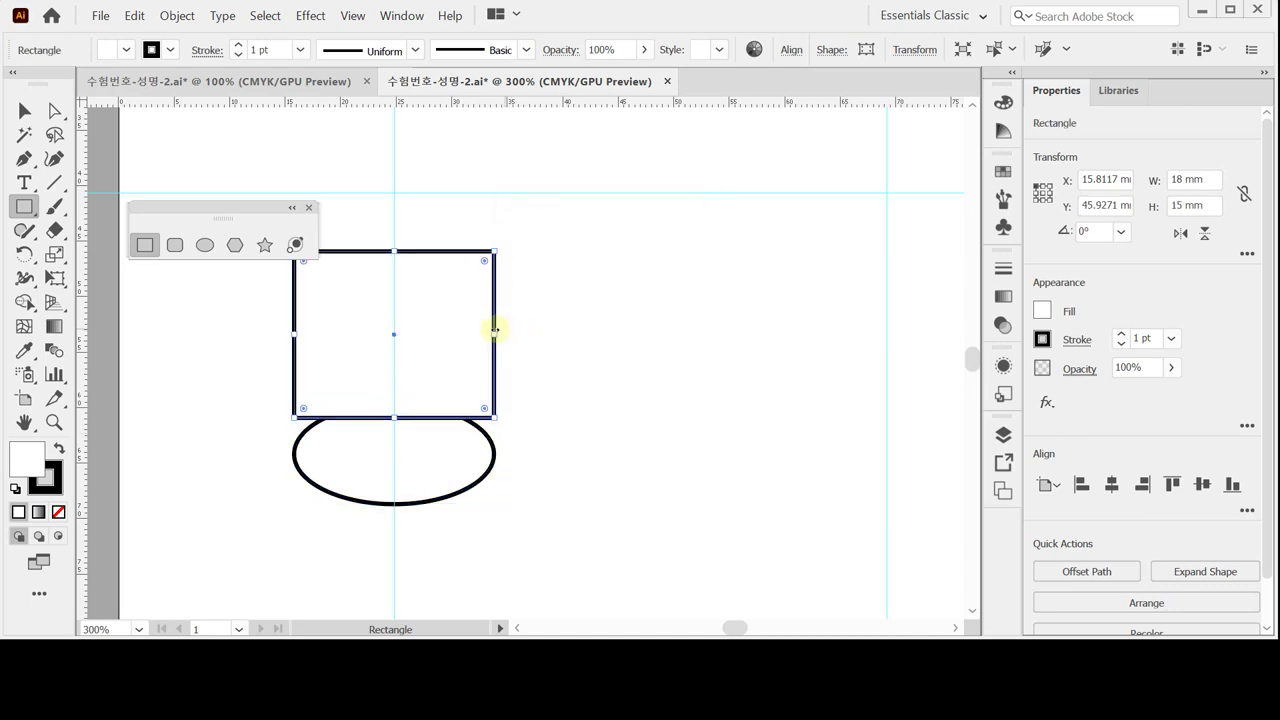
Step: Move the rectangle down to Y about 49.13 mm so its lower edge meets the ellipse's widest points, and deselect it
{"action": "key", "text": "Down"}
{"action": "key", "text": "Down"}
{"action": "key", "text": "Down"}
{"action": "key", "text": "Down"}
{"action": "key", "text": "Down"}
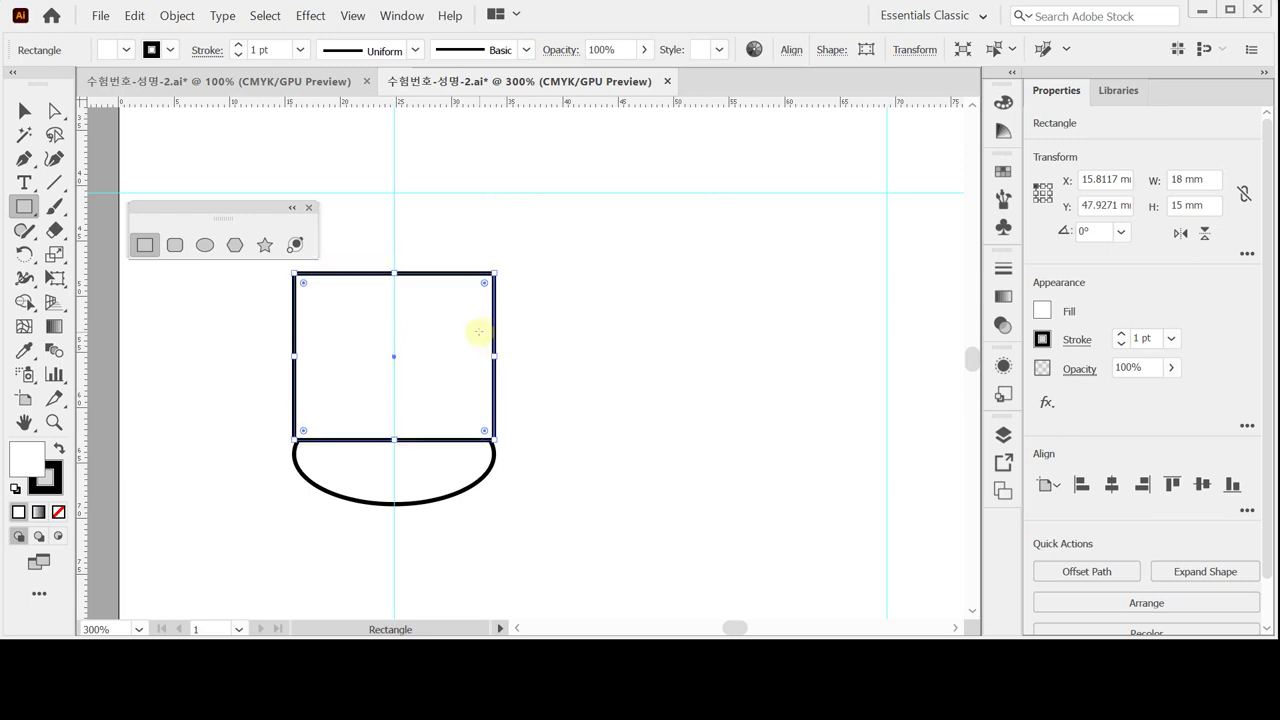
{"action": "key", "text": "Down"}
{"action": "key", "text": "Down"}
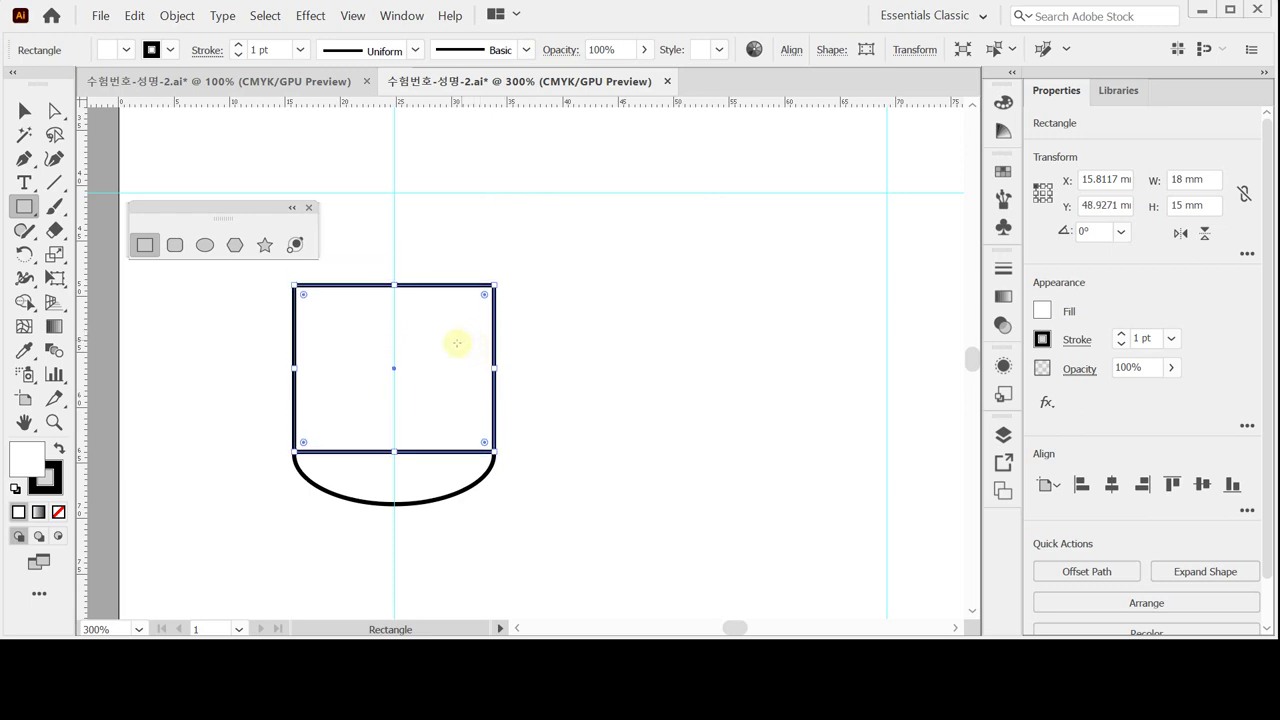
{"action": "key", "text": "ctrl+shift+a"}
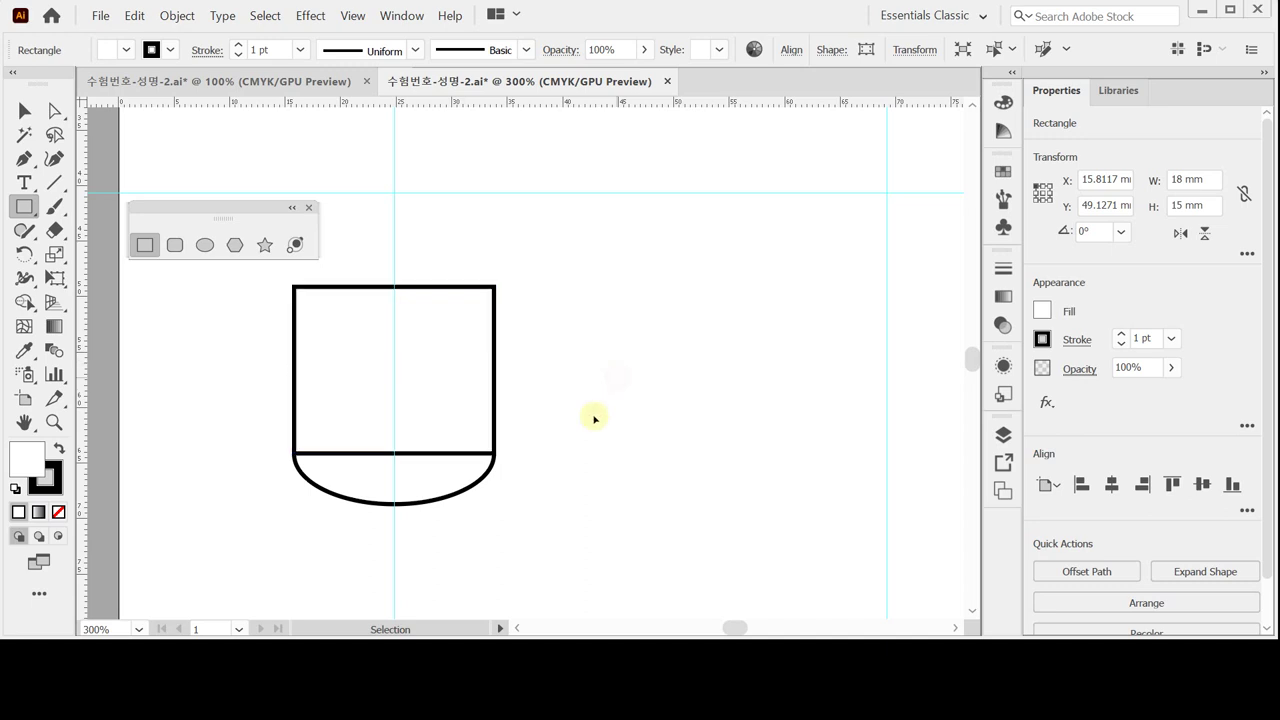
Step: Nudge the rectangle down to Y about 49.38 mm, deselect it, and check its fit with the lower ellipse in outline view
{"action": "left_click", "coordinate": [492, 382], "text": "ctrl"}
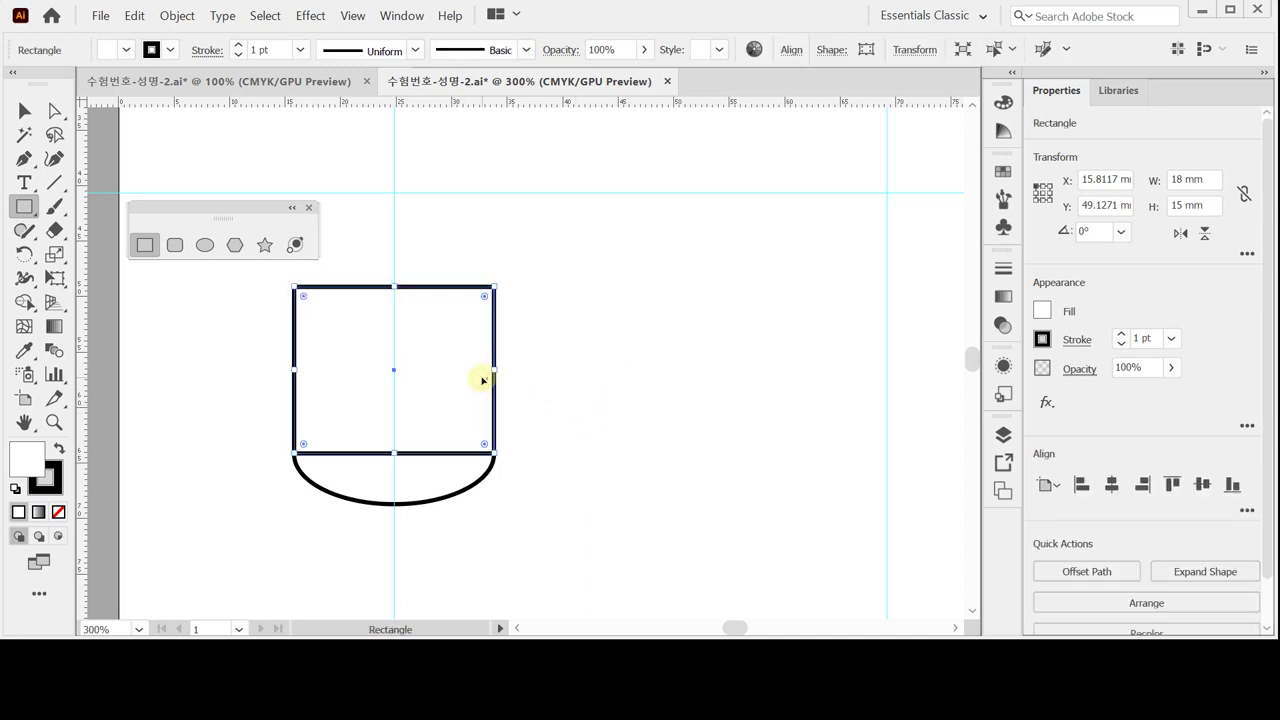
{"action": "key", "text": "Down"}
{"action": "key", "text": "Down"}
{"action": "key", "text": "Down"}
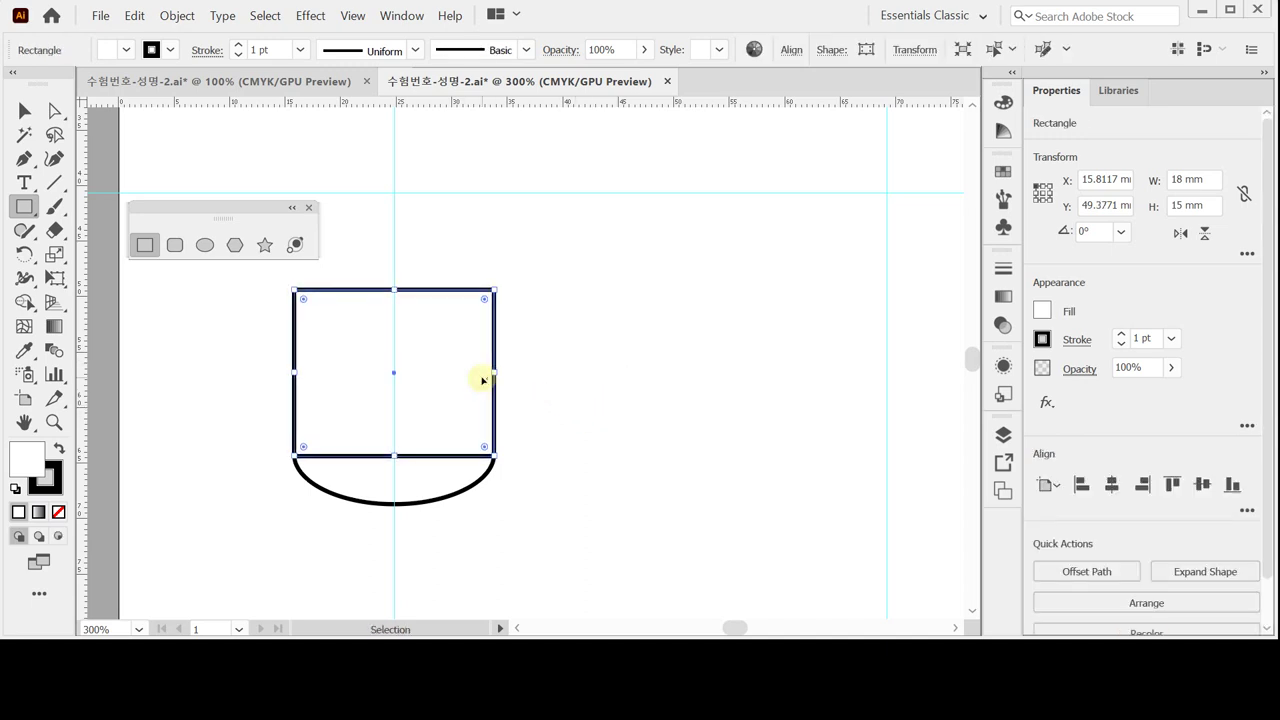
{"action": "key", "text": "ctrl+y"}
{"action": "key", "text": "ctrl+shift+a"}
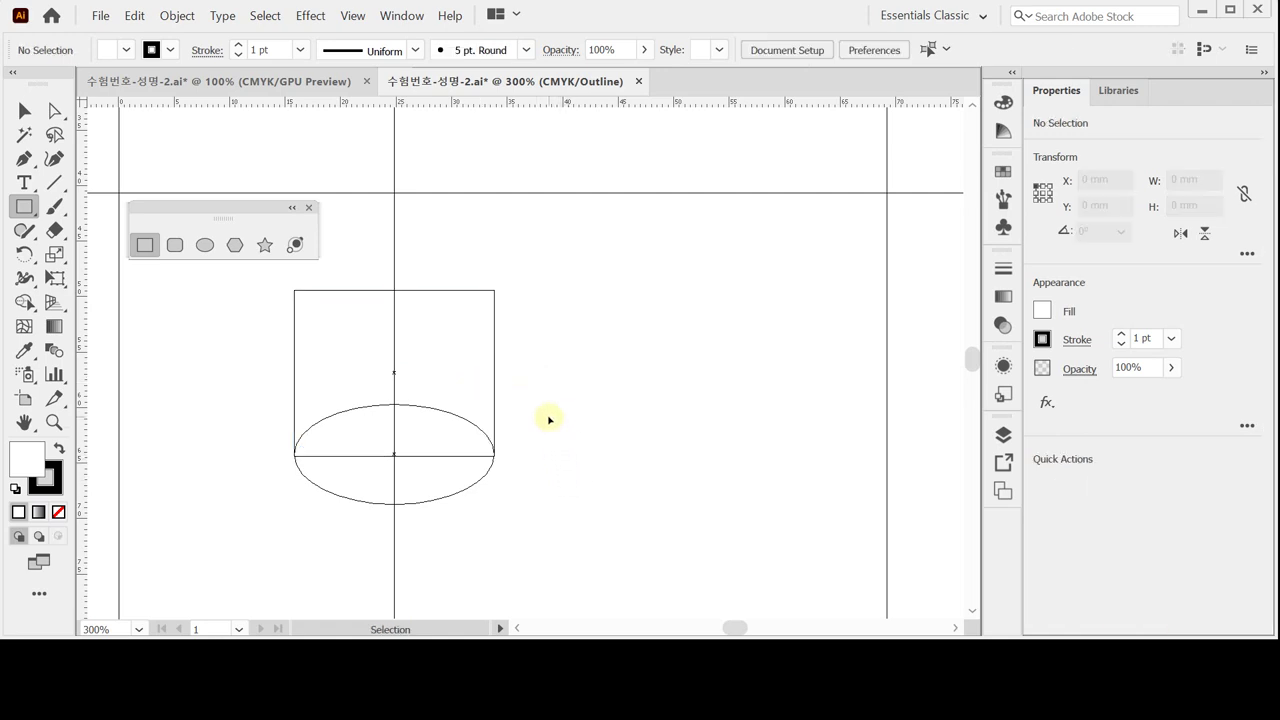
{"action": "key", "text": "ctrl+y"}
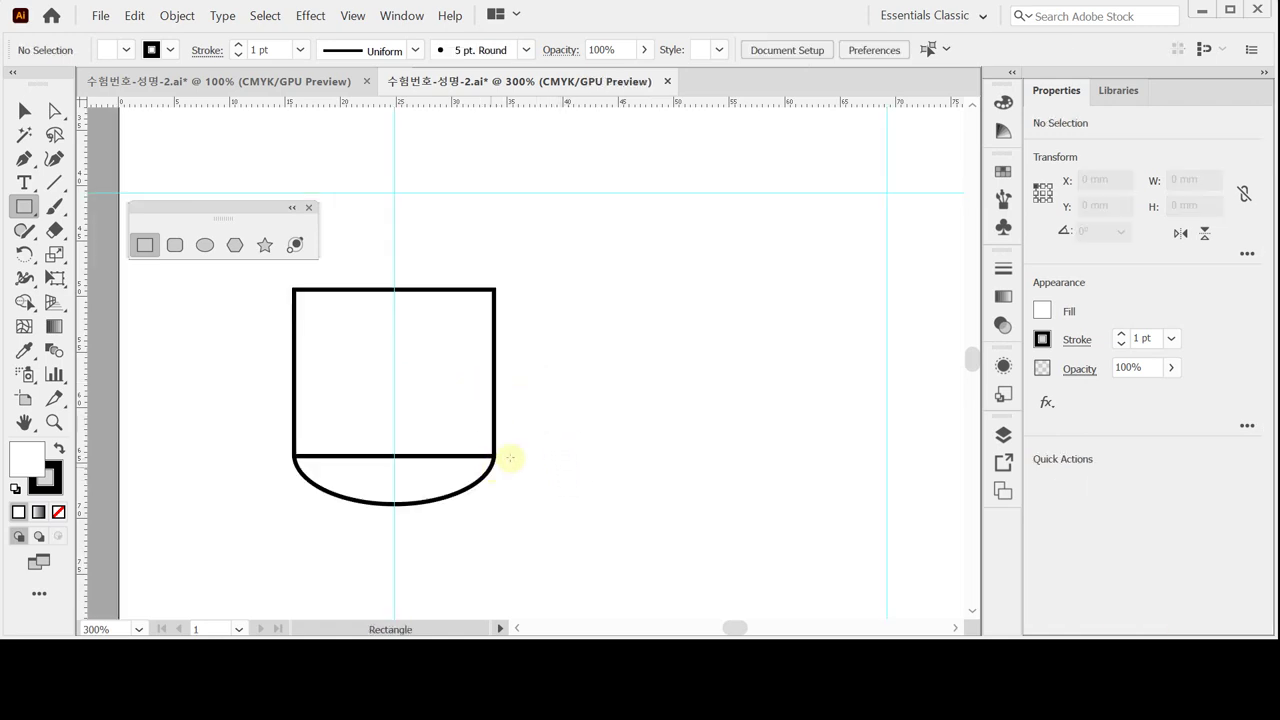
Step: Draw an ellipse about 19.57 x 9.25 mm centred on the first vertical guide, overlapping the rectangle's upper edge
{"action": "left_click_drag", "start_coordinate": [193, 212], "coordinate": [189, 200]}
{"action": "left_click", "coordinate": [201, 234]}
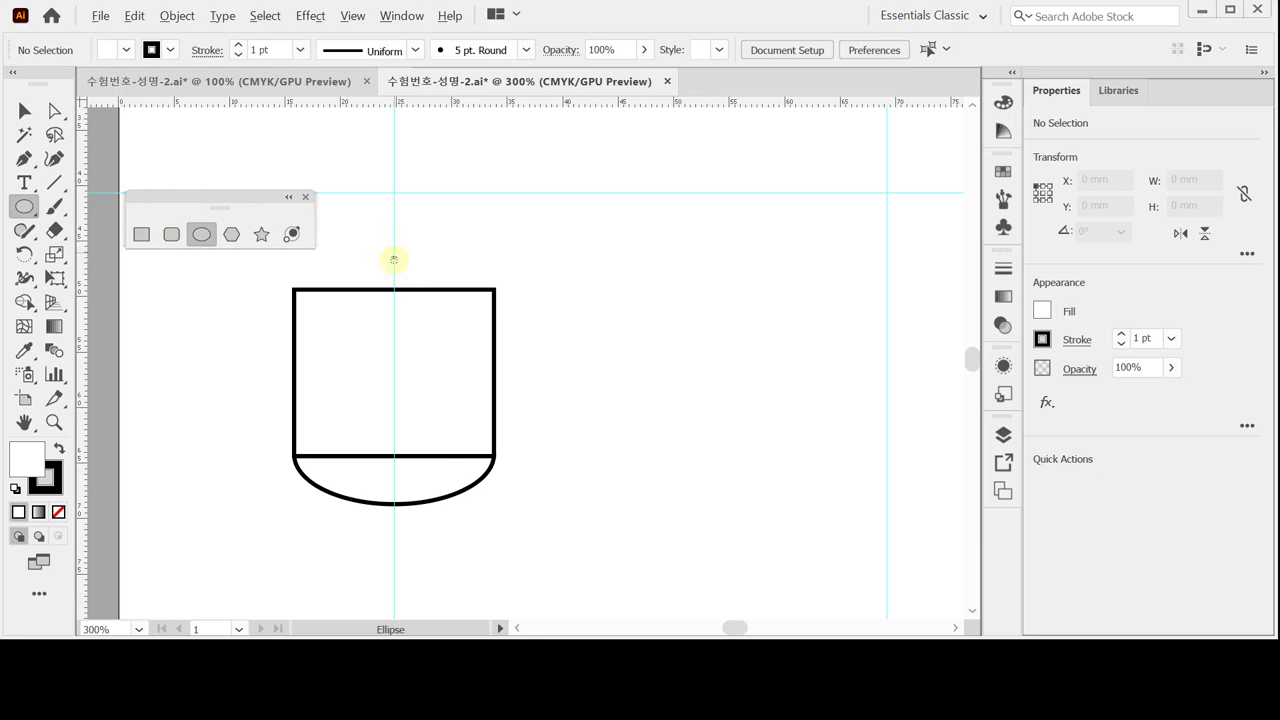
{"action": "left_click_drag", "start_coordinate": [393, 261], "coordinate": [505, 313]}
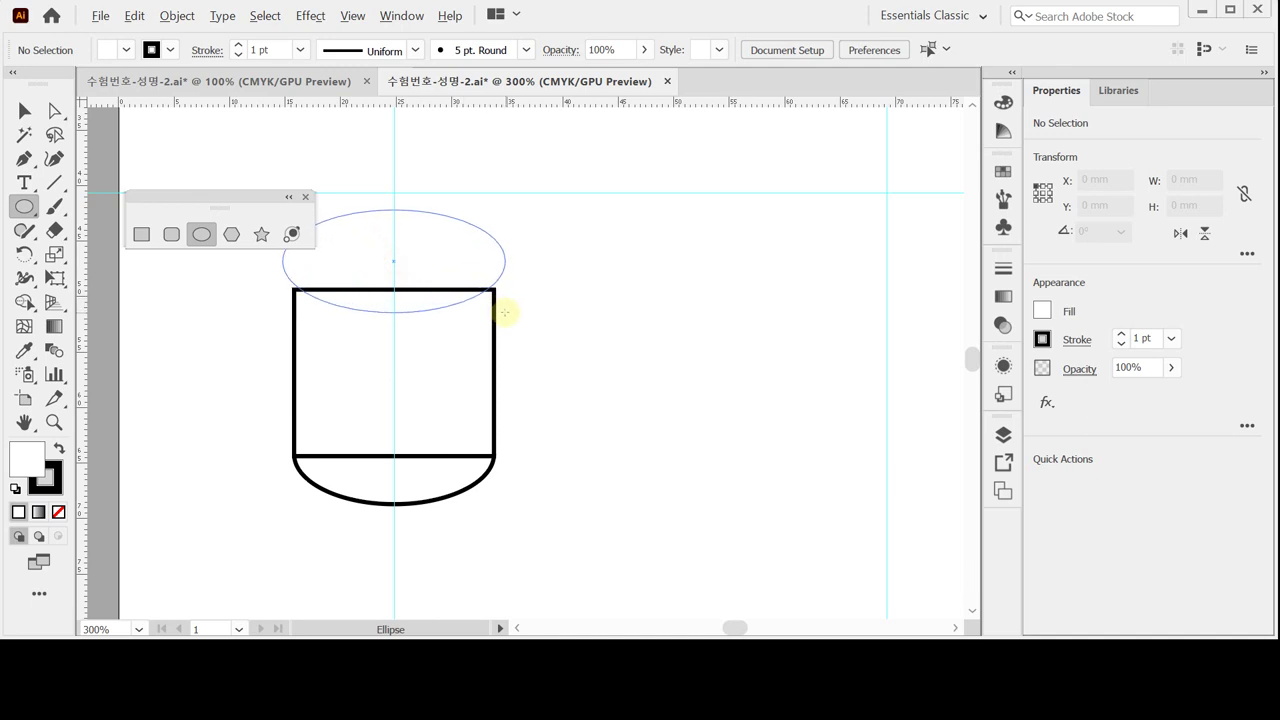
{"action": "left_click_drag", "start_coordinate": [505, 313], "coordinate": [503, 311]}
{"action": "left_click", "coordinate": [466, 261]}
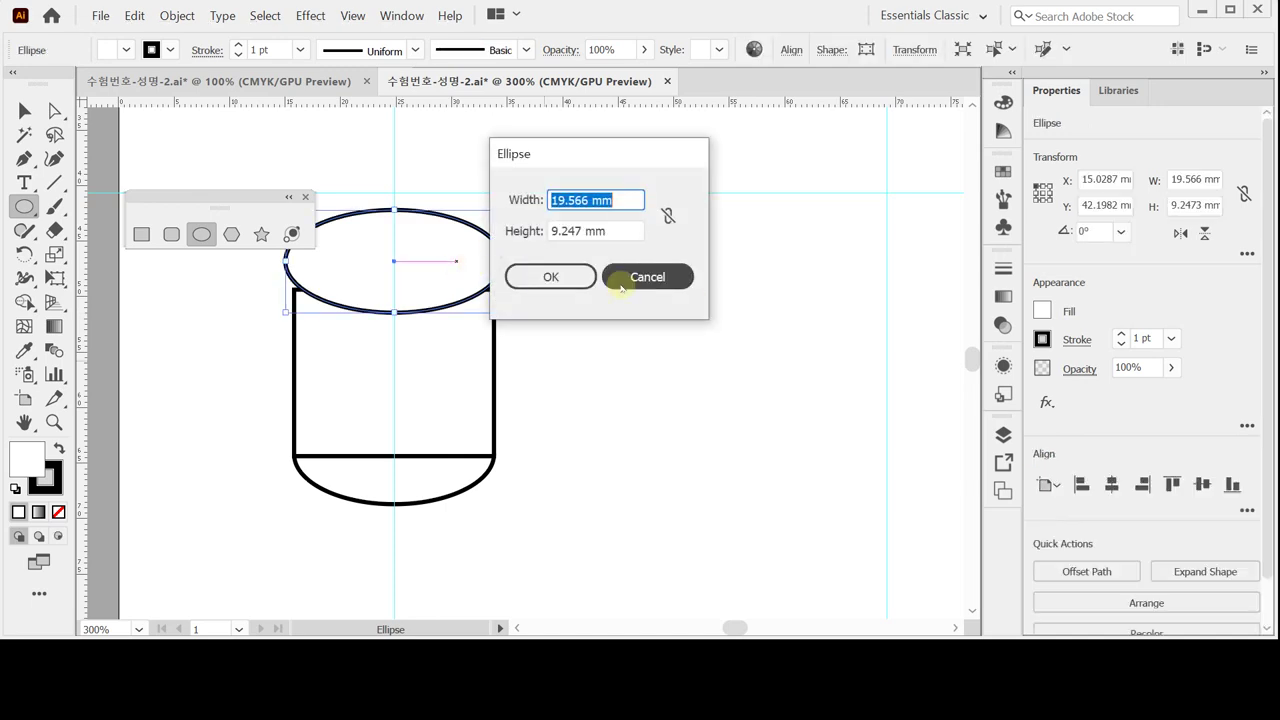
{"action": "left_click", "coordinate": [645, 277]}
Step: Move the new ellipse down to Y about 42.98 mm and centre it horizontally with the other mug shapes
{"action": "left_click_drag", "start_coordinate": [416, 270], "coordinate": [422, 277]}
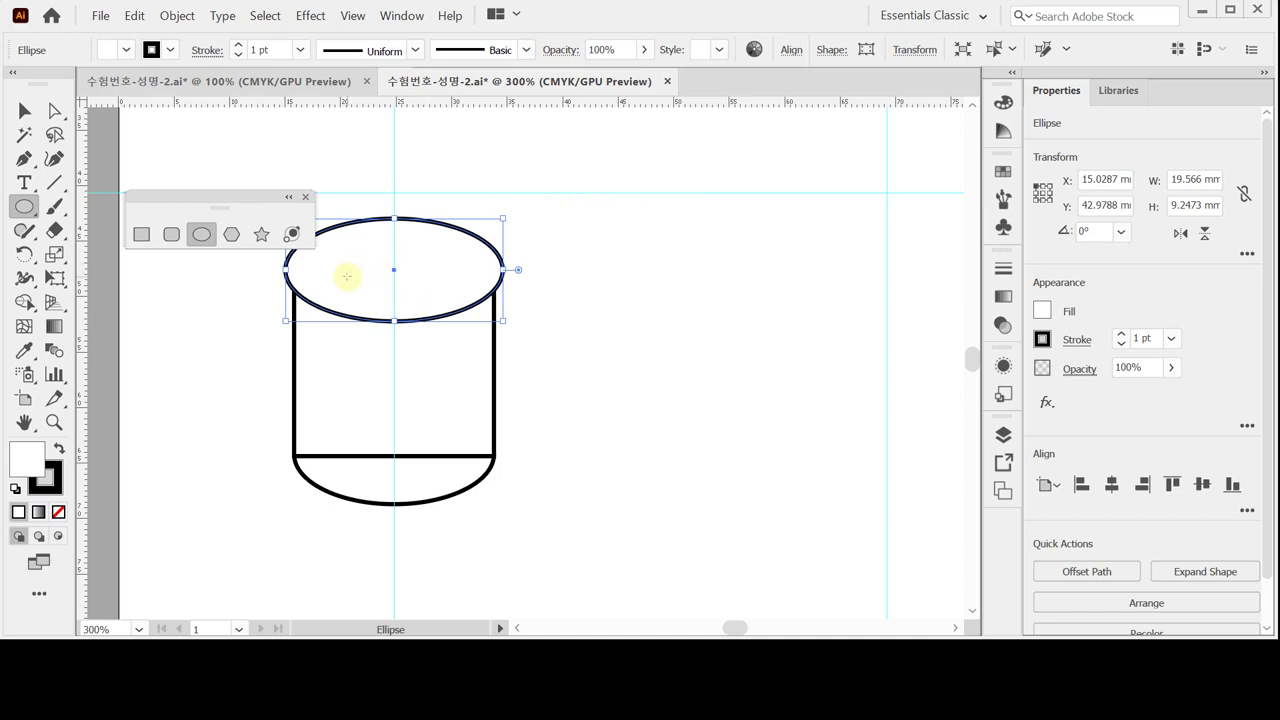
{"action": "left_click", "coordinate": [24, 110]}
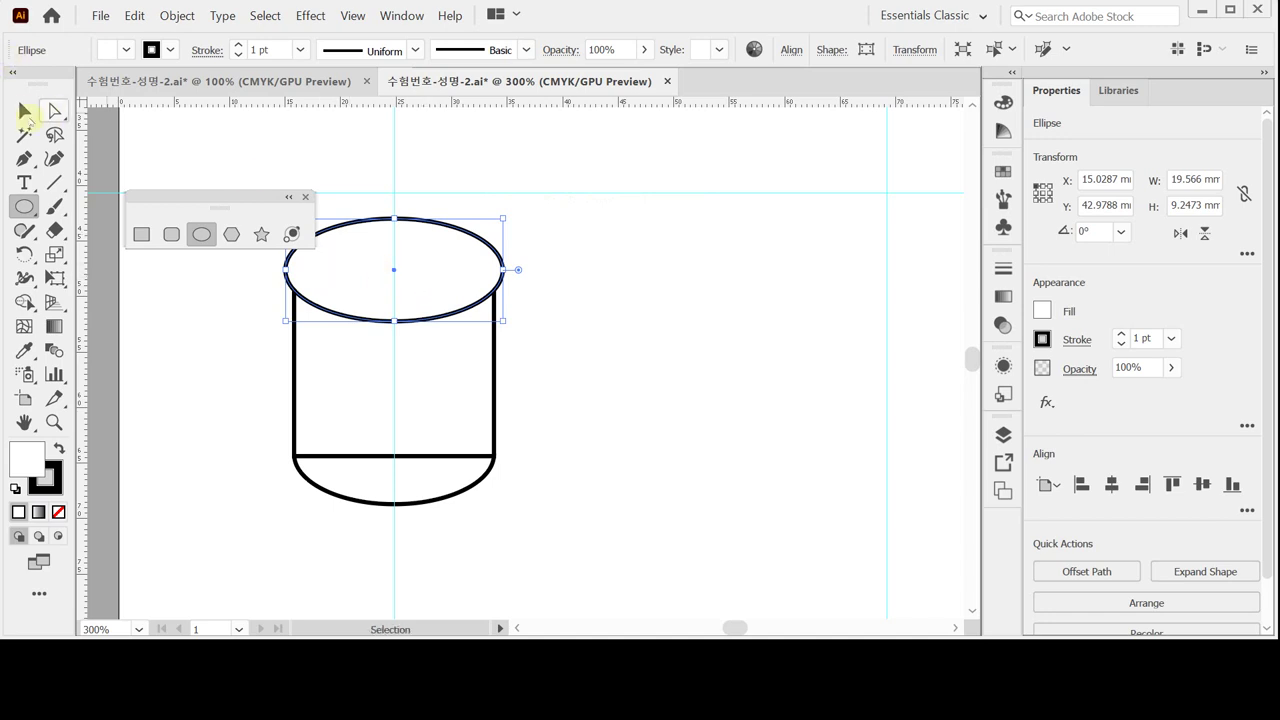
{"action": "left_click", "coordinate": [438, 496], "text": "shift"}
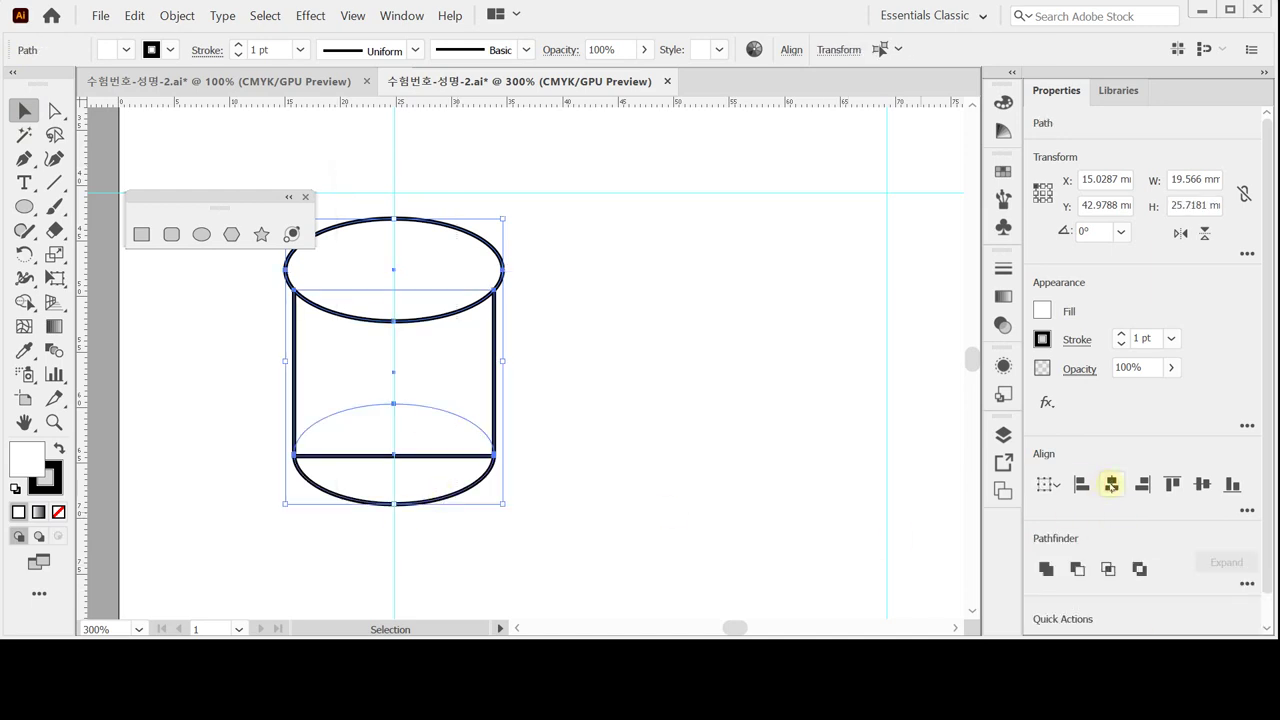
{"action": "left_click", "coordinate": [561, 328]}
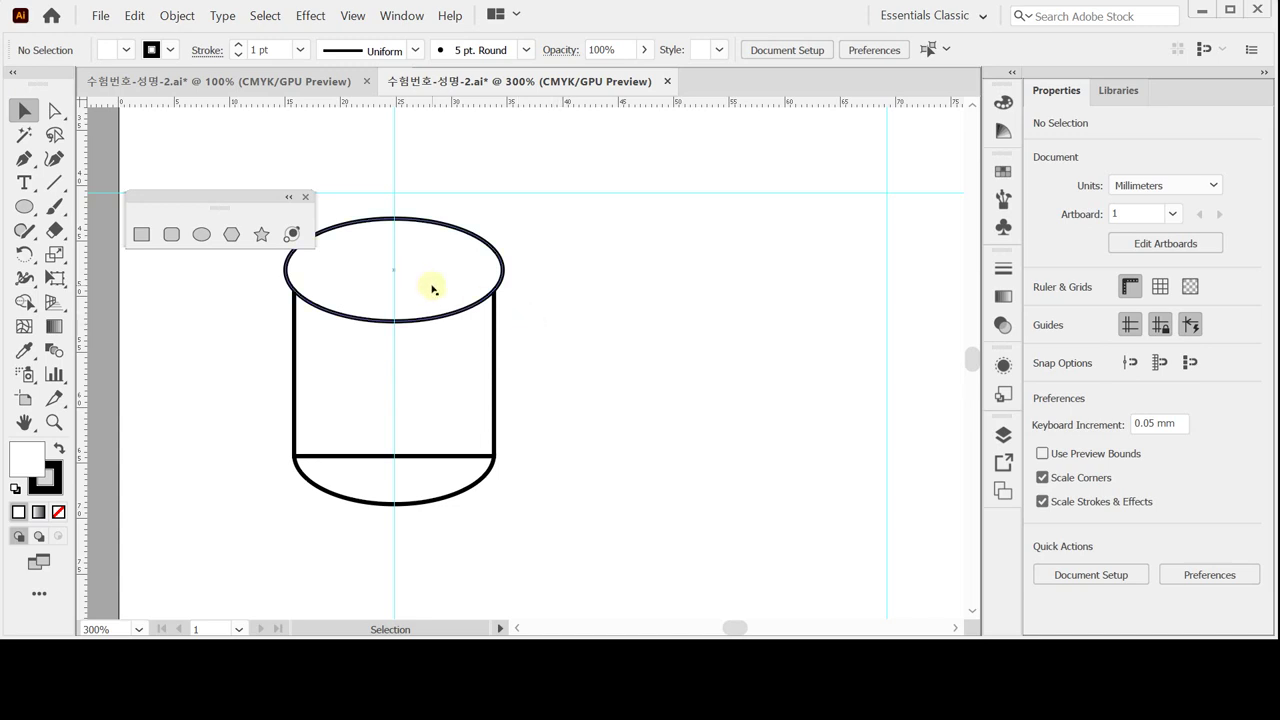
Step: Draw a handle ellipse about 7.2 x 10.6 mm over the mug's right side and remove its fill, keeping the black stroke
{"action": "left_click", "coordinate": [201, 234]}
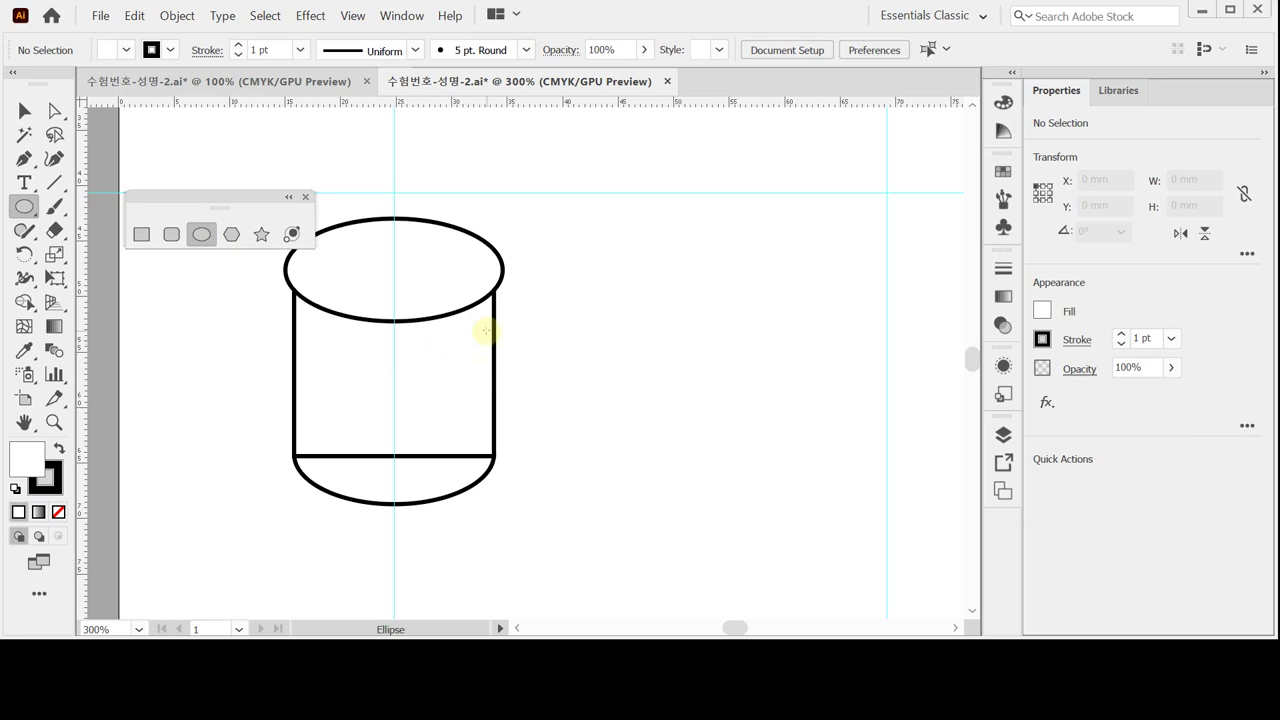
{"action": "left_click_drag", "start_coordinate": [499, 361], "coordinate": [540, 421]}
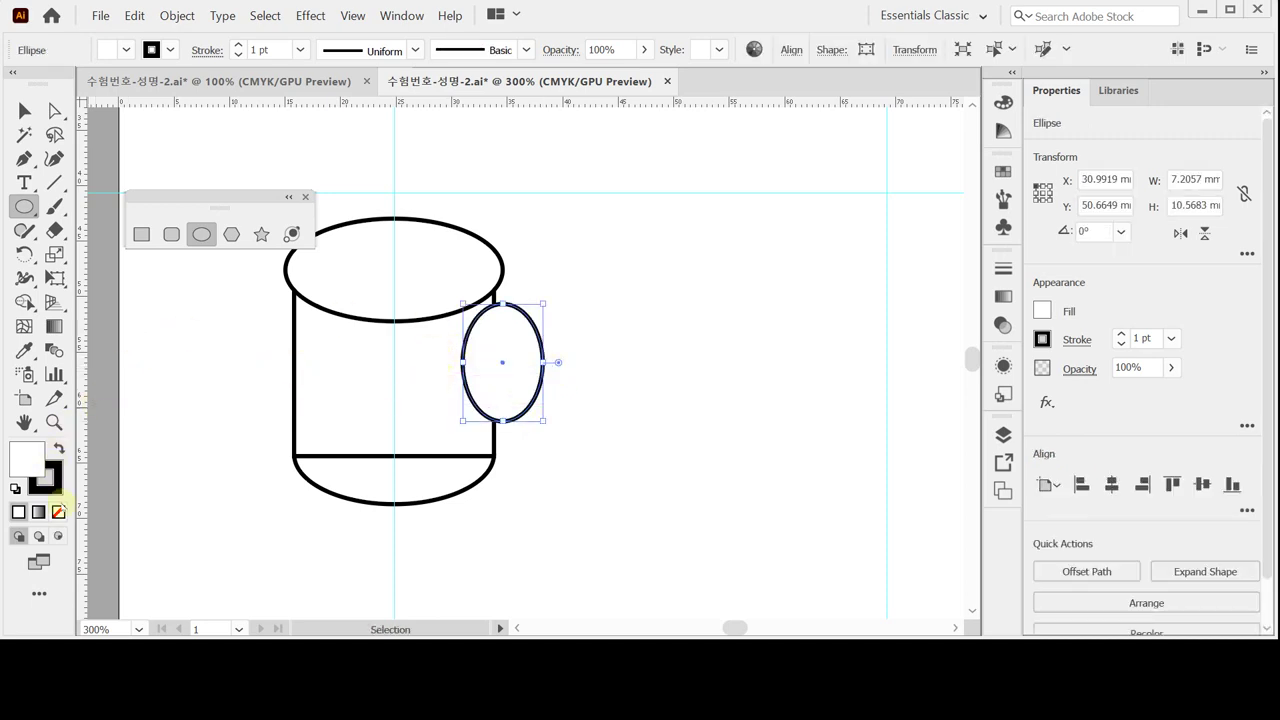
{"action": "left_click", "coordinate": [58, 512]}
{"action": "left_click", "coordinate": [55, 485]}
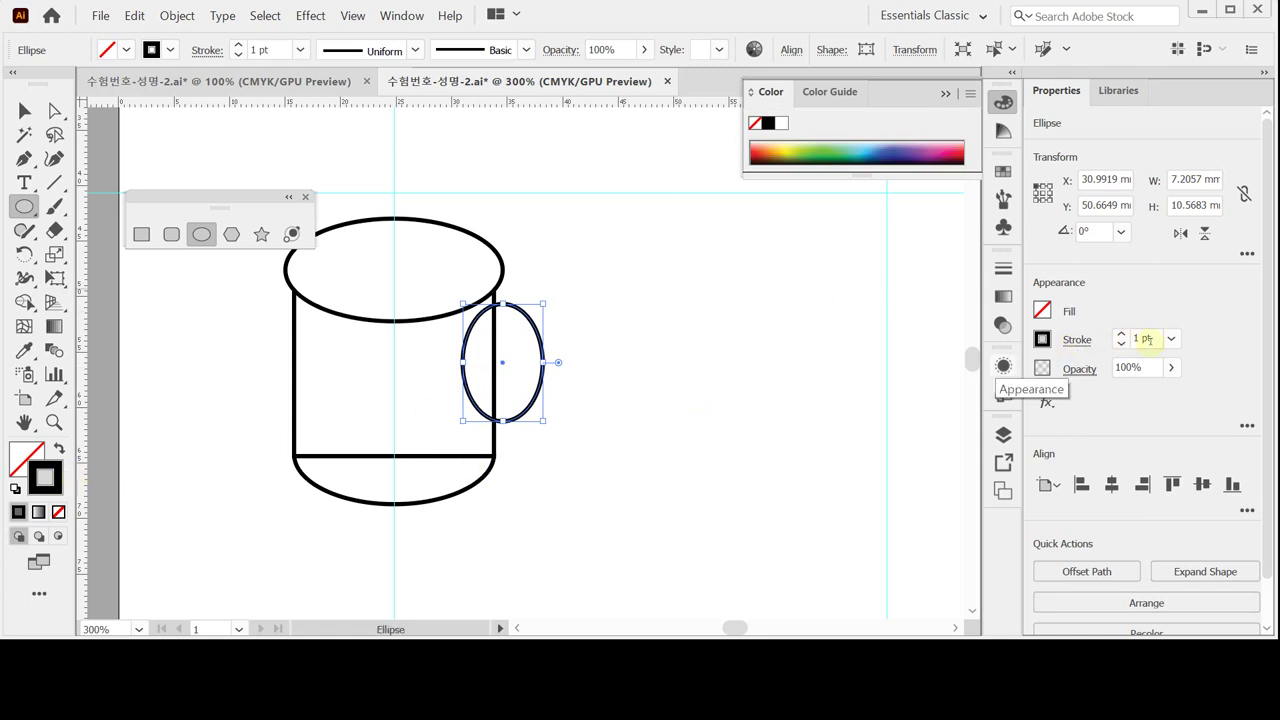
Step: Set the handle ellipse's stroke weight to 7 pt
{"action": "left_click", "coordinate": [1076, 340]}
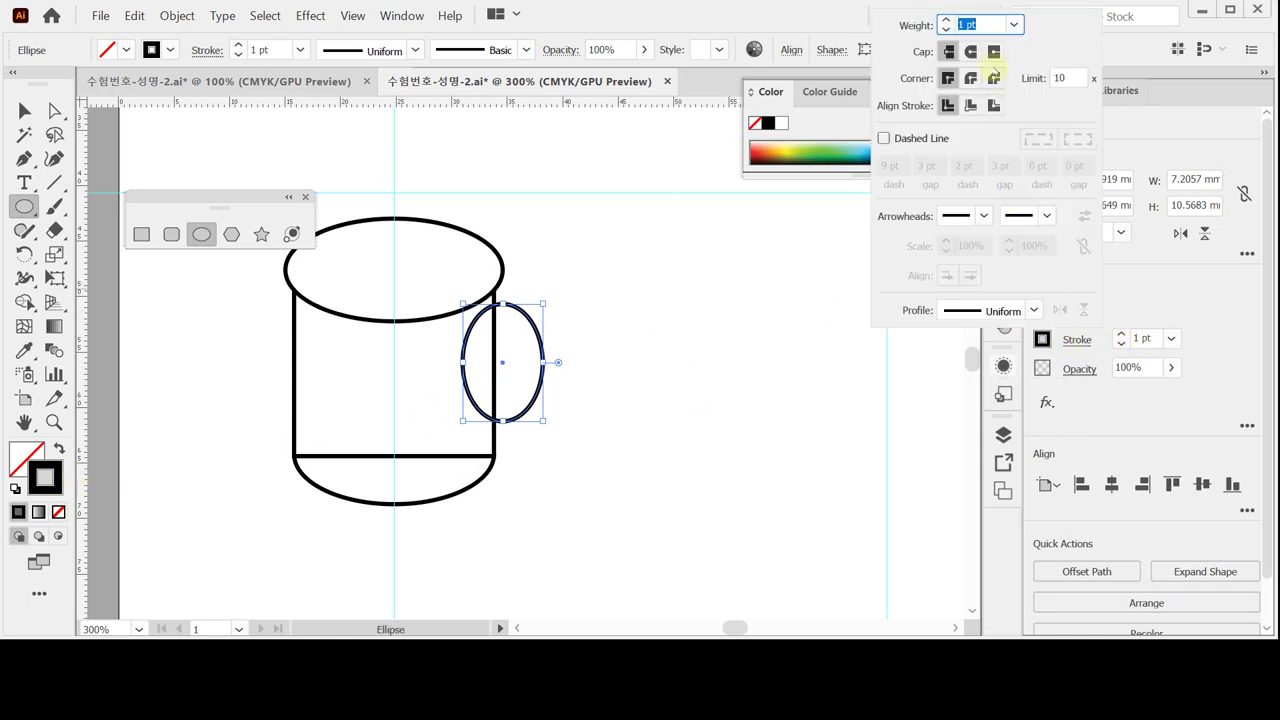
{"action": "left_click", "coordinate": [1012, 25]}
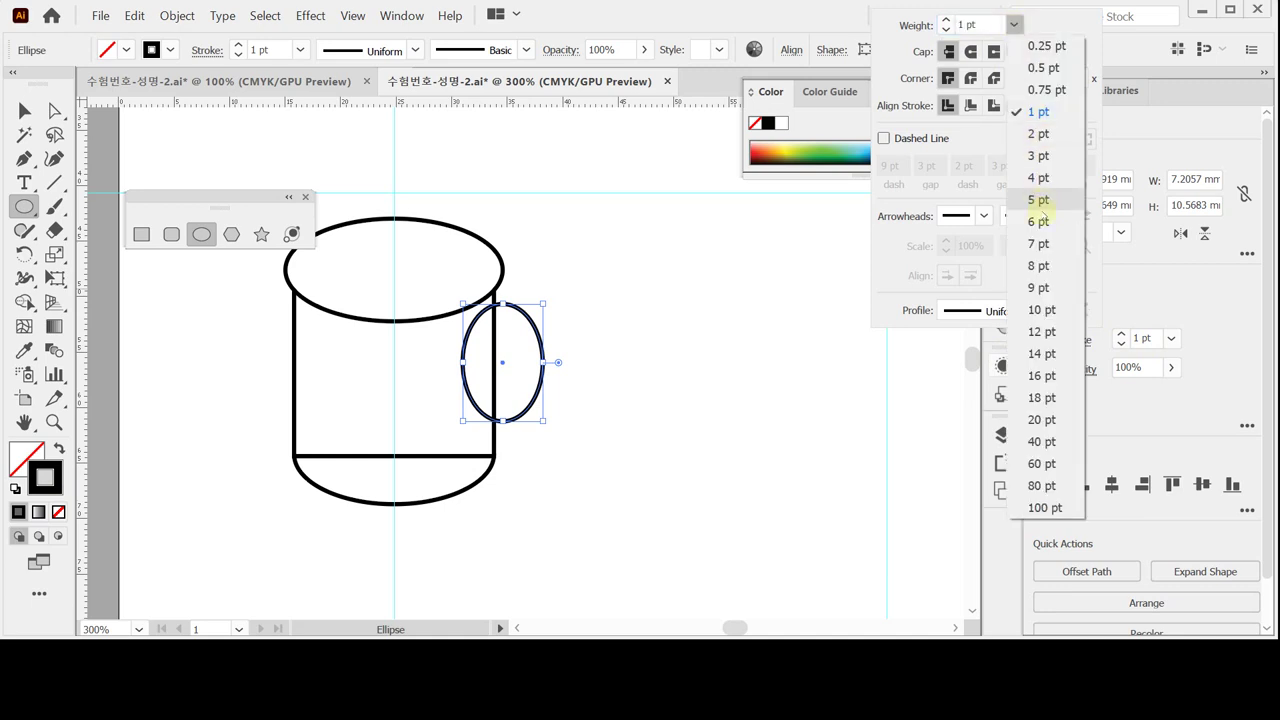
{"action": "left_click", "coordinate": [1041, 244]}
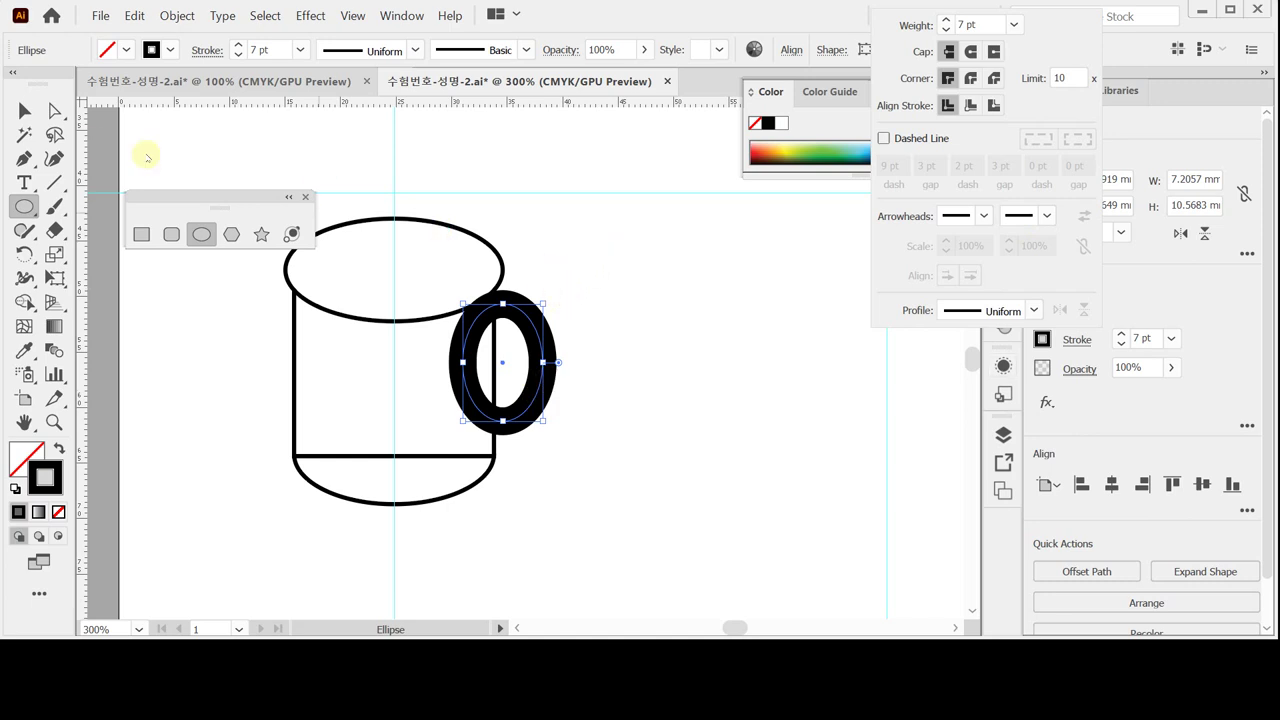
{"action": "left_click", "coordinate": [546, 270]}
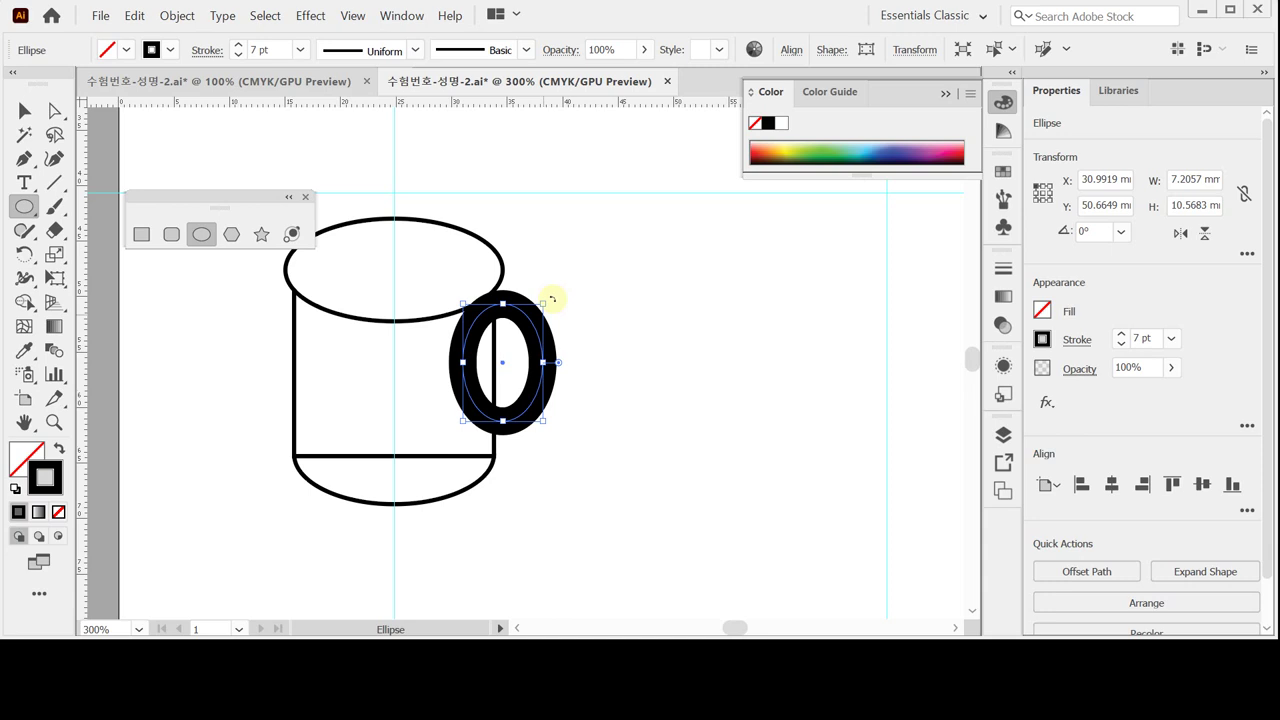
Step: Tilt the handle ellipse to about 341.4° and resize it to about 8.8 x 11.8 mm
{"action": "left_click_drag", "start_coordinate": [552, 299], "coordinate": [566, 316]}
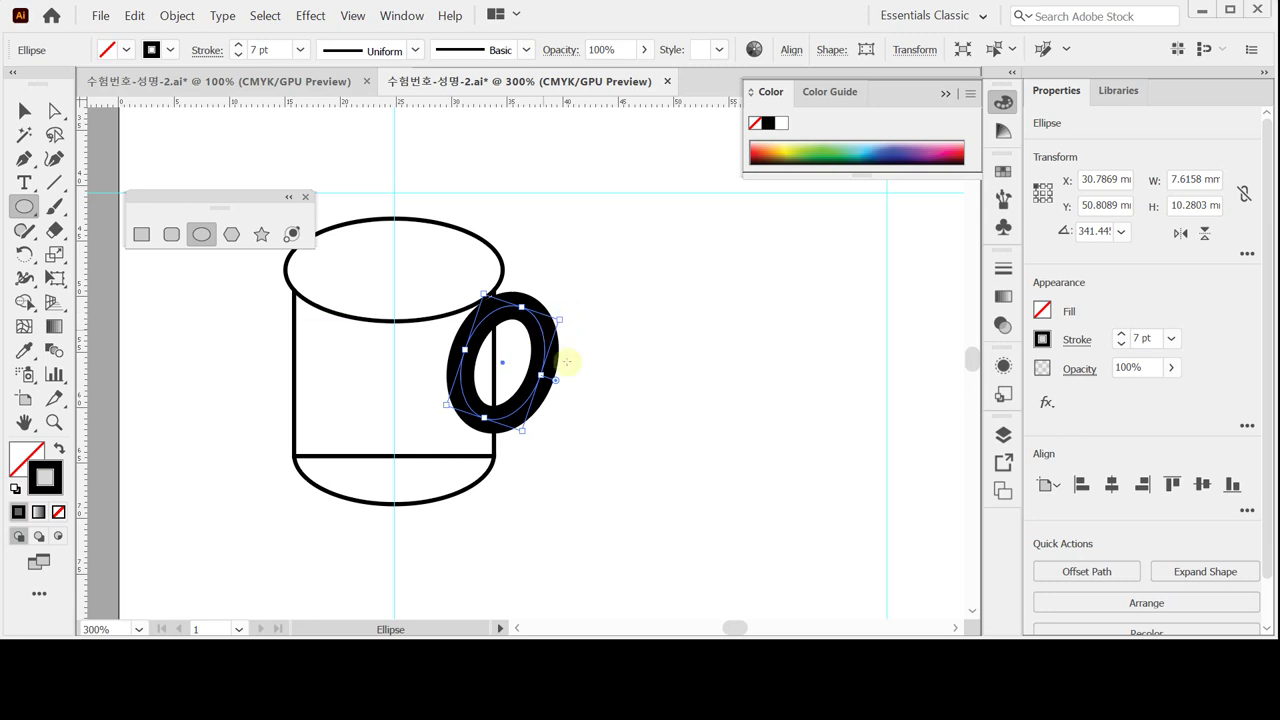
{"action": "left_click_drag", "start_coordinate": [486, 420], "coordinate": [467, 429]}
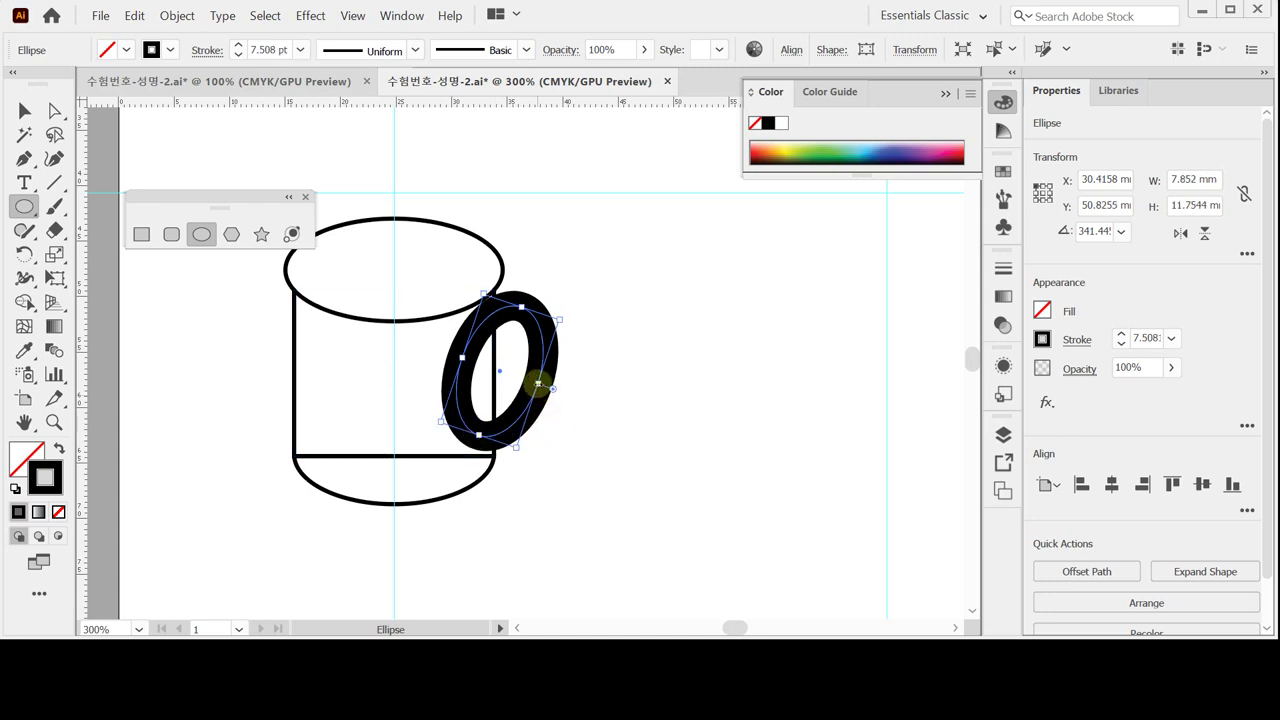
{"action": "left_click_drag", "start_coordinate": [538, 384], "coordinate": [550, 387]}
{"action": "left_click_drag", "start_coordinate": [528, 311], "coordinate": [530, 303]}
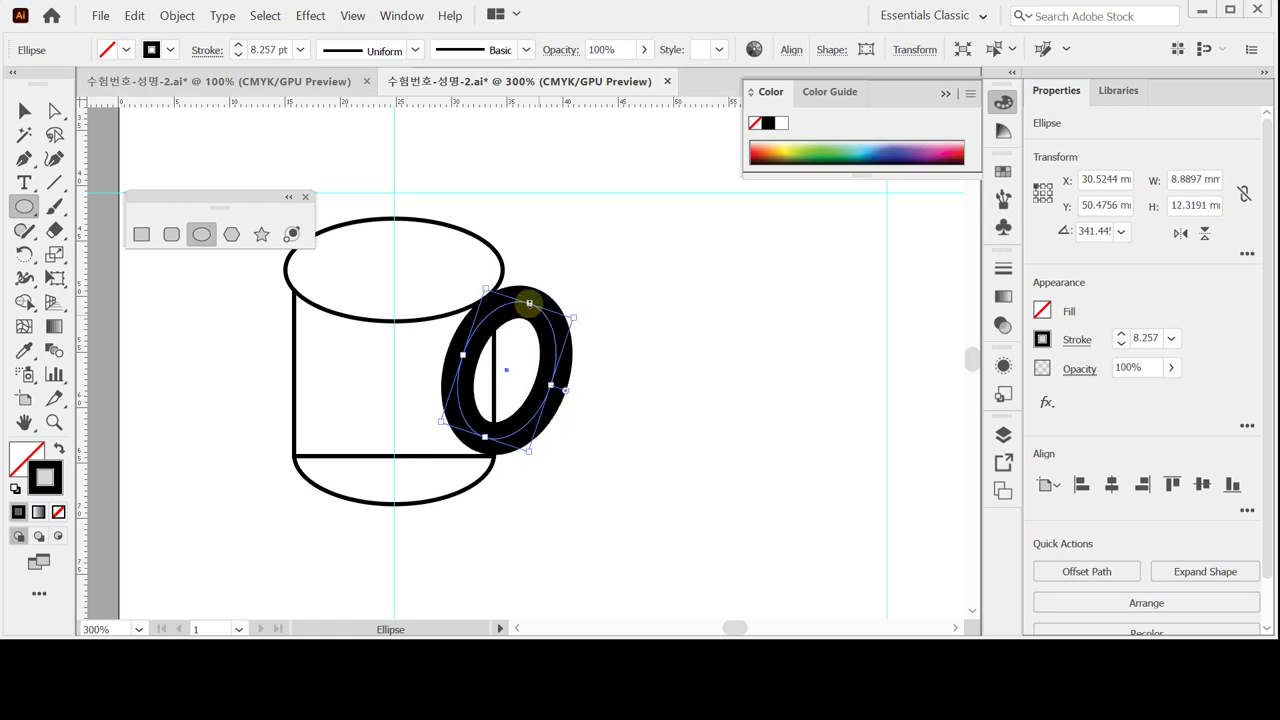
{"action": "left_click_drag", "start_coordinate": [485, 437], "coordinate": [486, 431]}
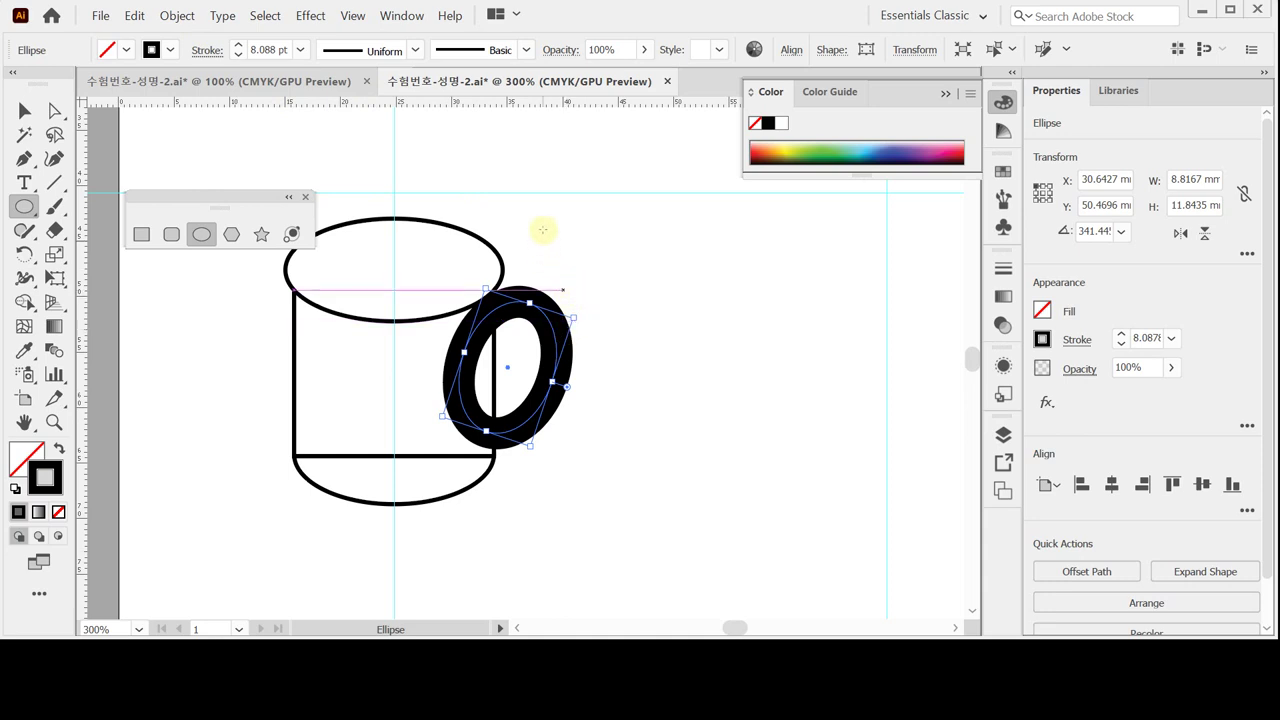
{"action": "left_click", "coordinate": [350, 17]}
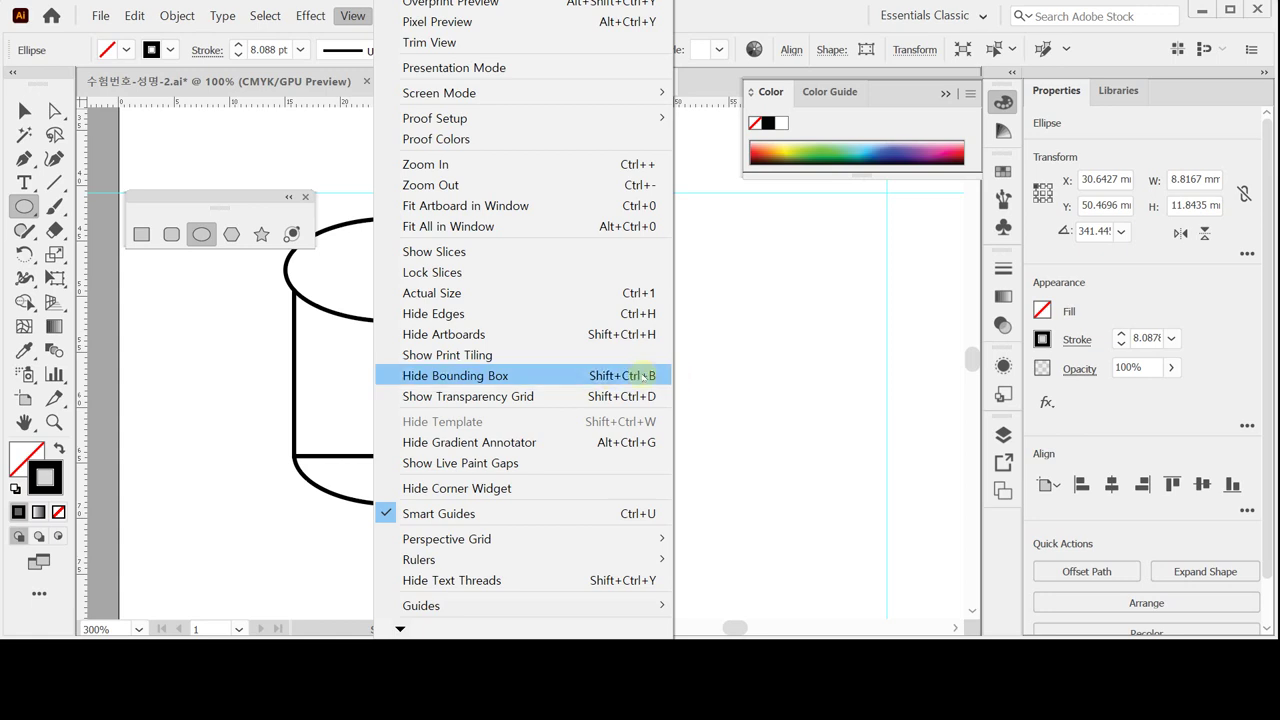
{"action": "left_click", "coordinate": [311, 84]}
{"action": "left_click", "coordinate": [486, 82]}
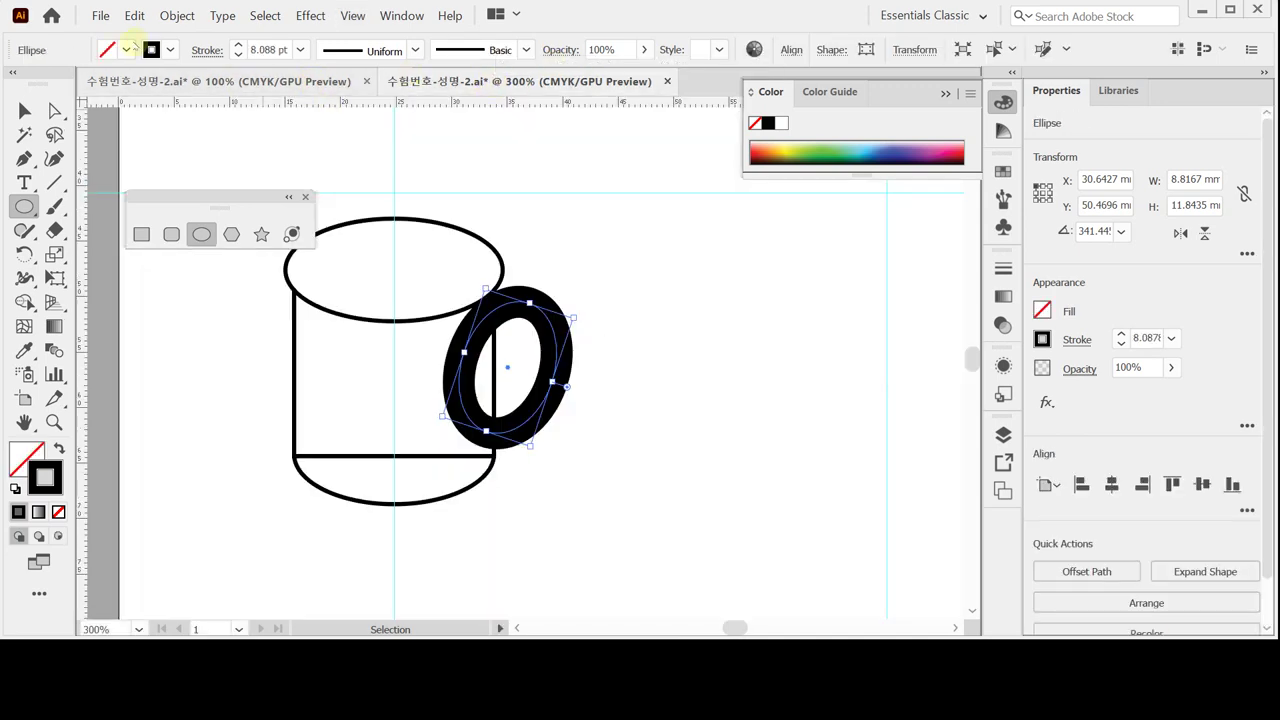
Step: Outline the handle's stroke and unite it with all the mug shapes into one silhouette
{"action": "left_click", "coordinate": [177, 15]}
{"action": "mouse_move", "coordinate": [318, 350]}
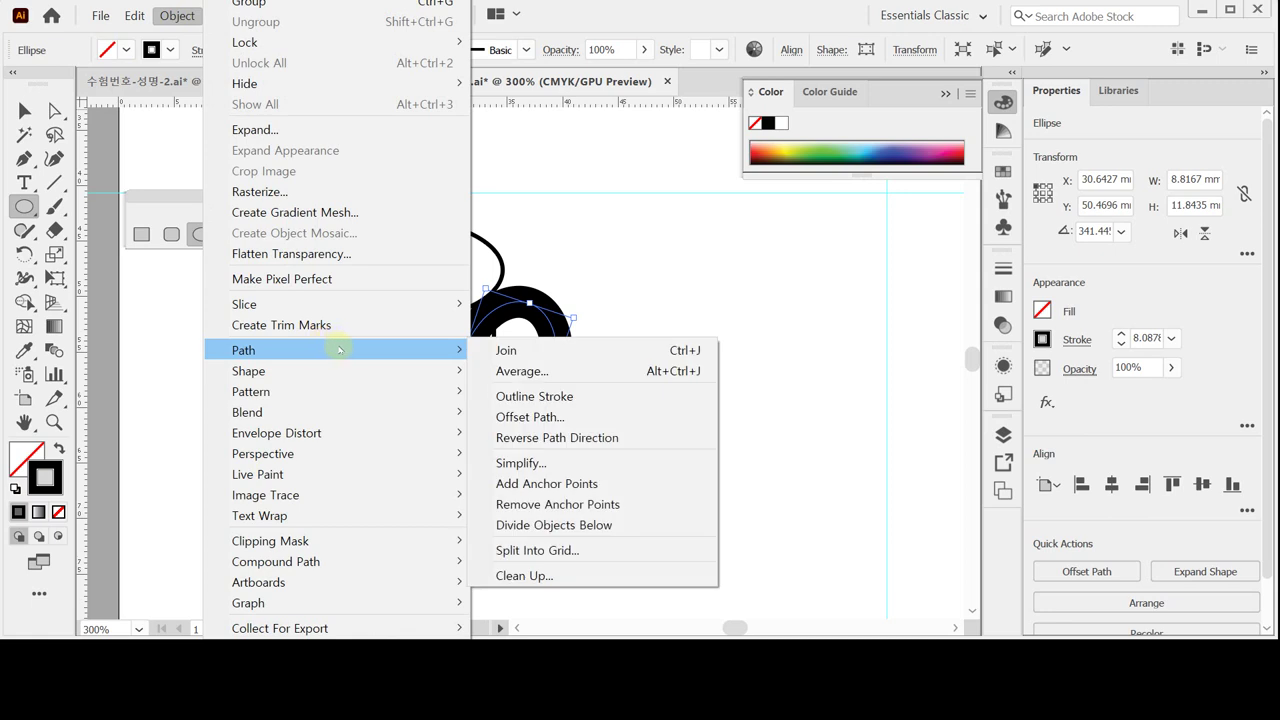
{"action": "left_click", "coordinate": [533, 396]}
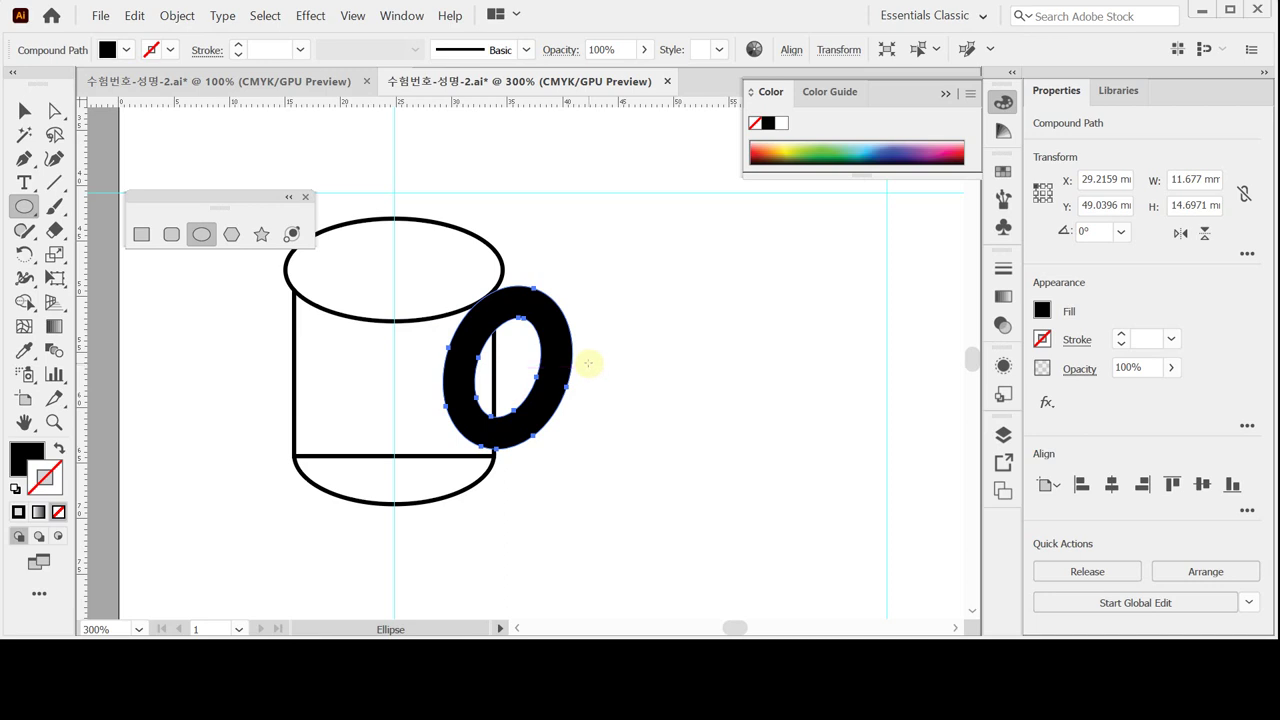
{"action": "key", "text": "ctrl+a"}
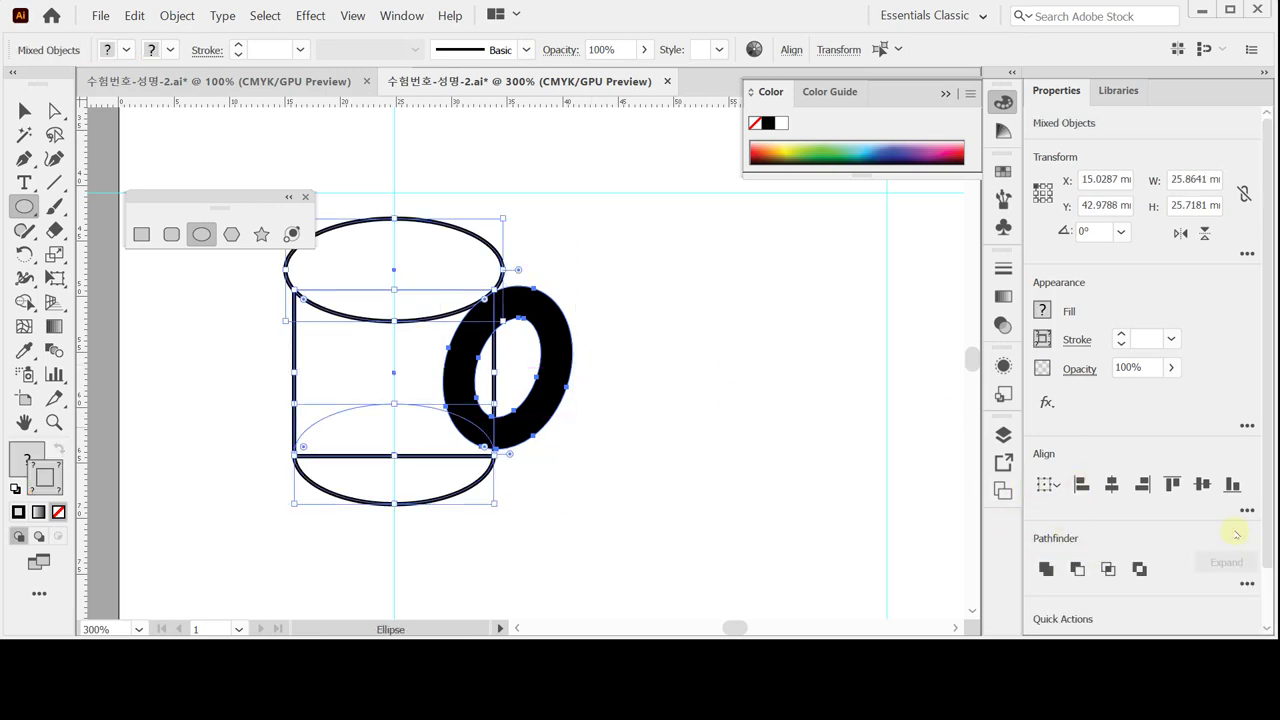
{"action": "left_click", "coordinate": [1046, 568]}
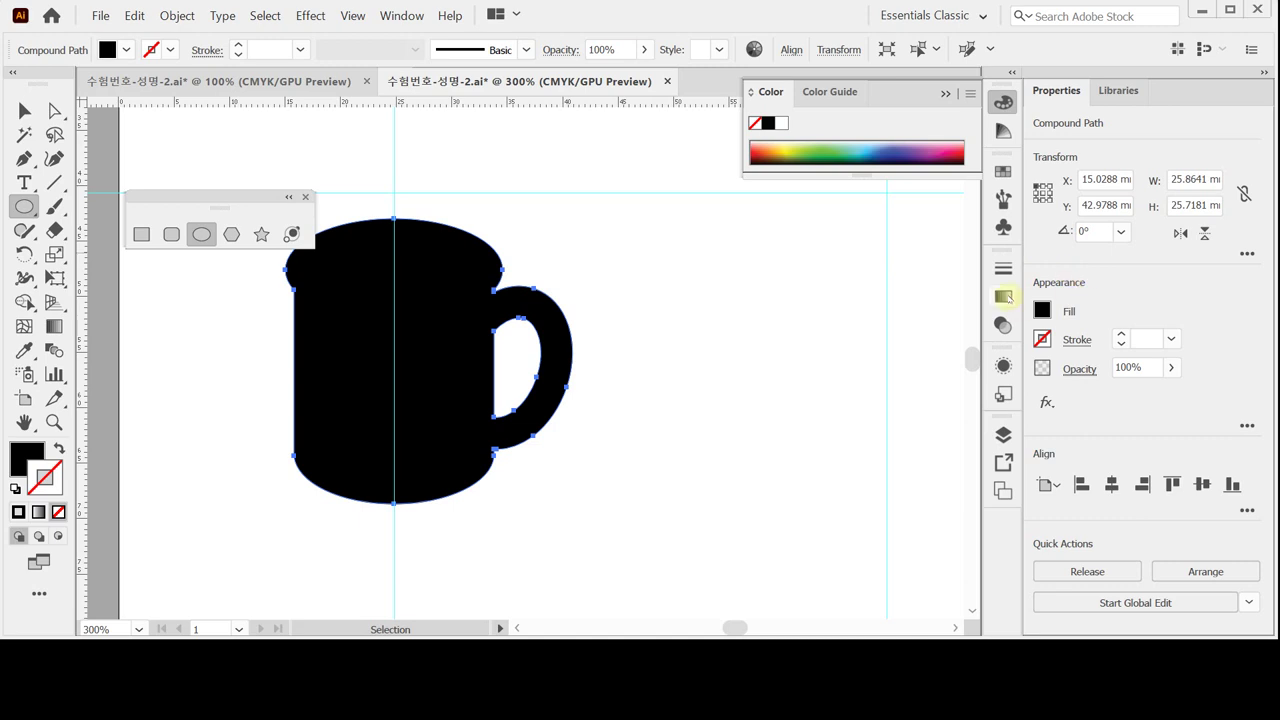
Step: Float the gradient settings over the canvas and fill the mug with the white-to-black linear gradient
{"action": "left_click_drag", "start_coordinate": [1003, 296], "coordinate": [755, 255]}
{"action": "left_click", "coordinate": [758, 255]}
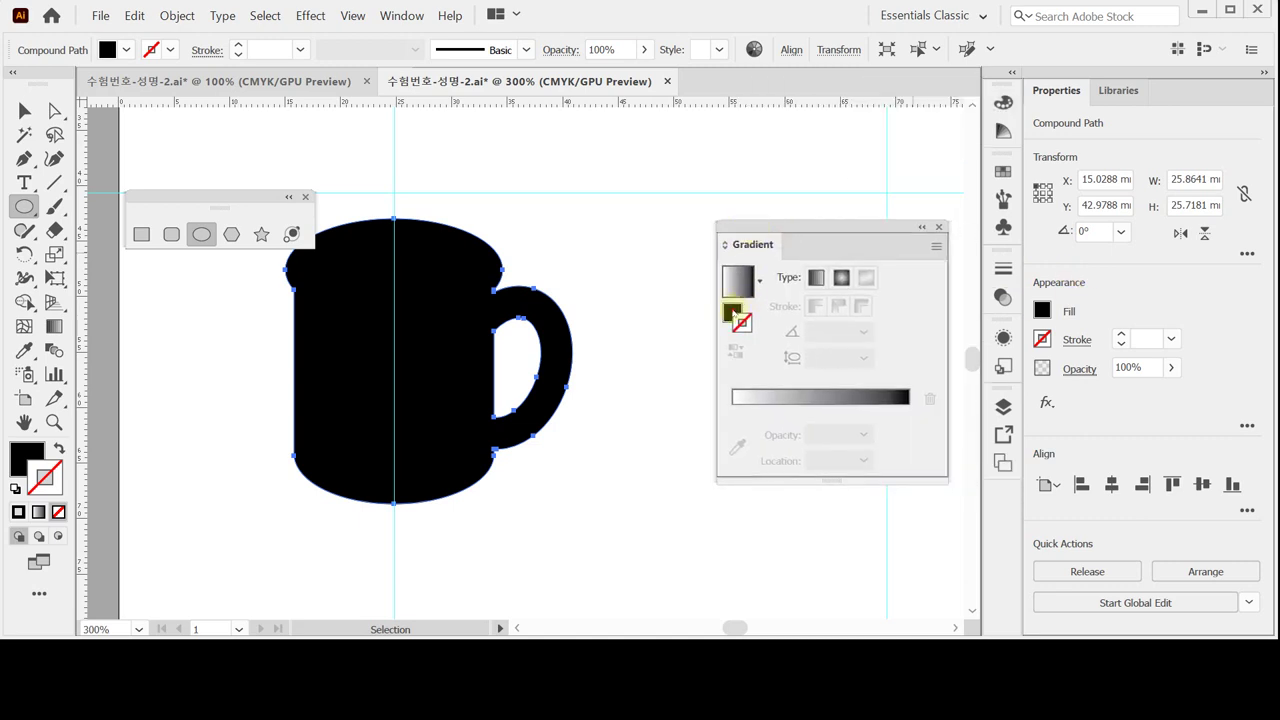
{"action": "left_click", "coordinate": [737, 290]}
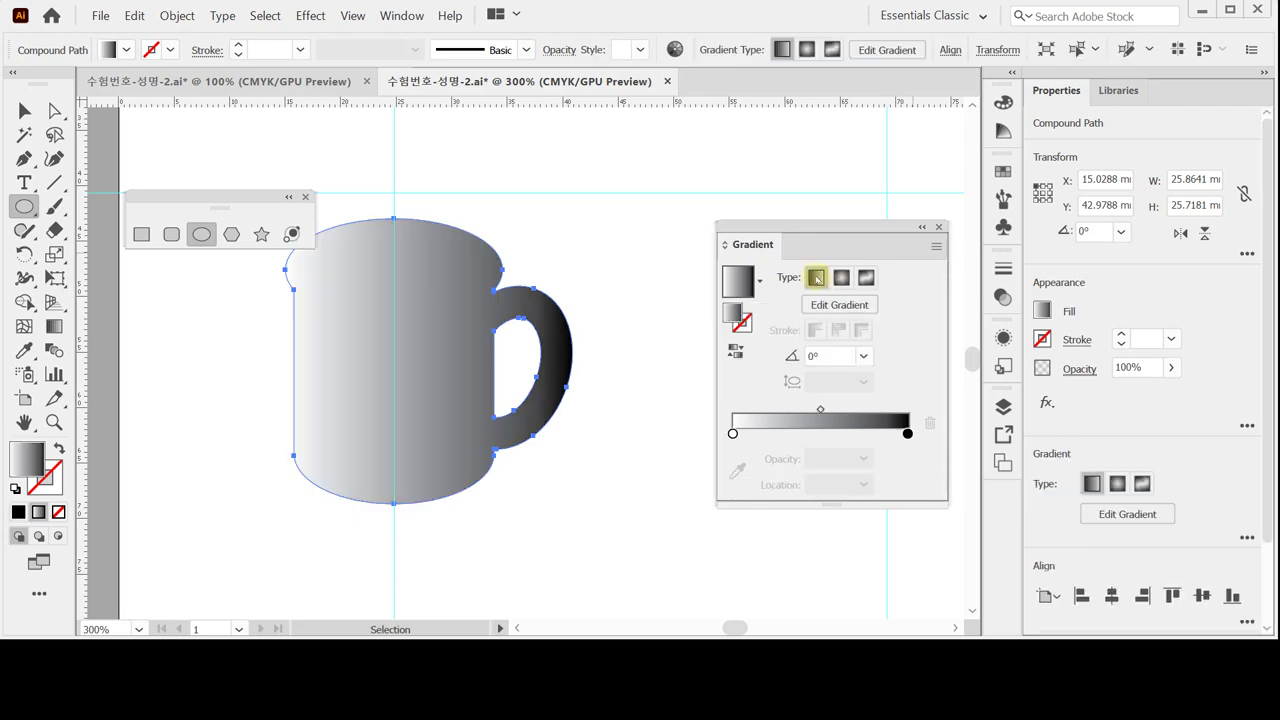
Step: Switch the gradient's white starting stop to CMYK and give it a teal colour with C 80 and M 30
{"action": "left_click", "coordinate": [732, 433]}
{"action": "double_click", "coordinate": [732, 433]}
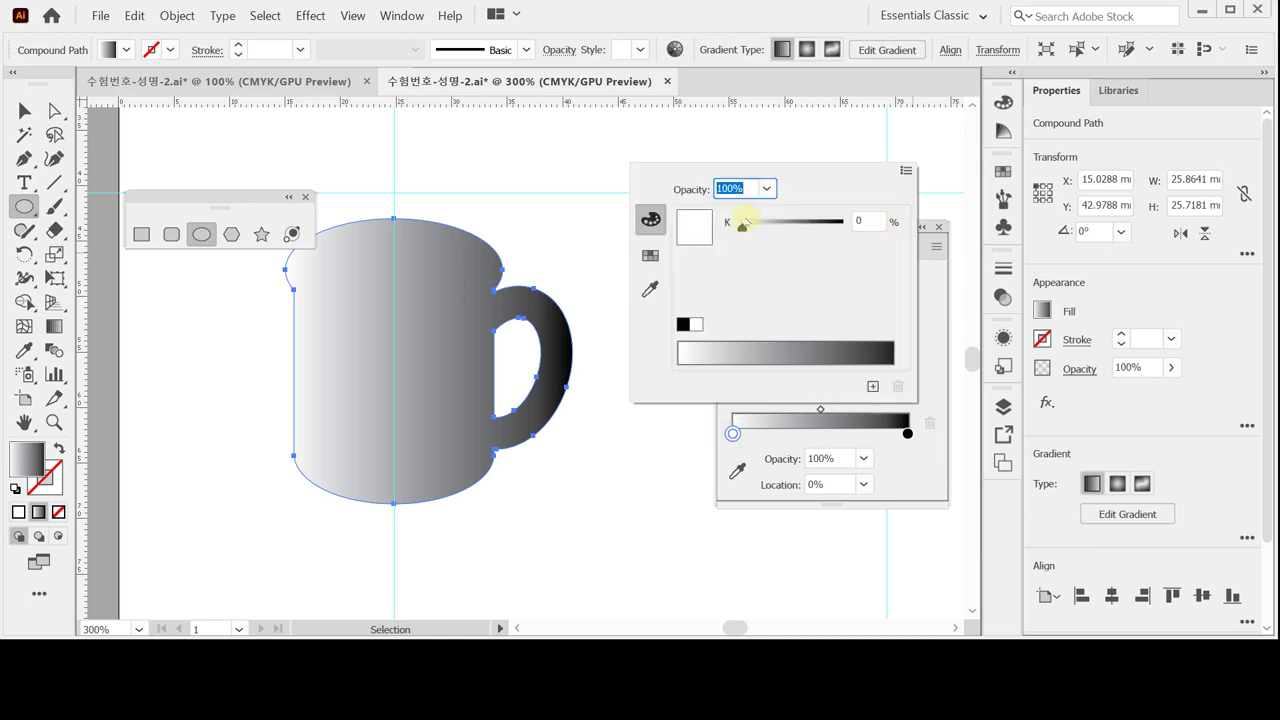
{"action": "left_click", "coordinate": [905, 172]}
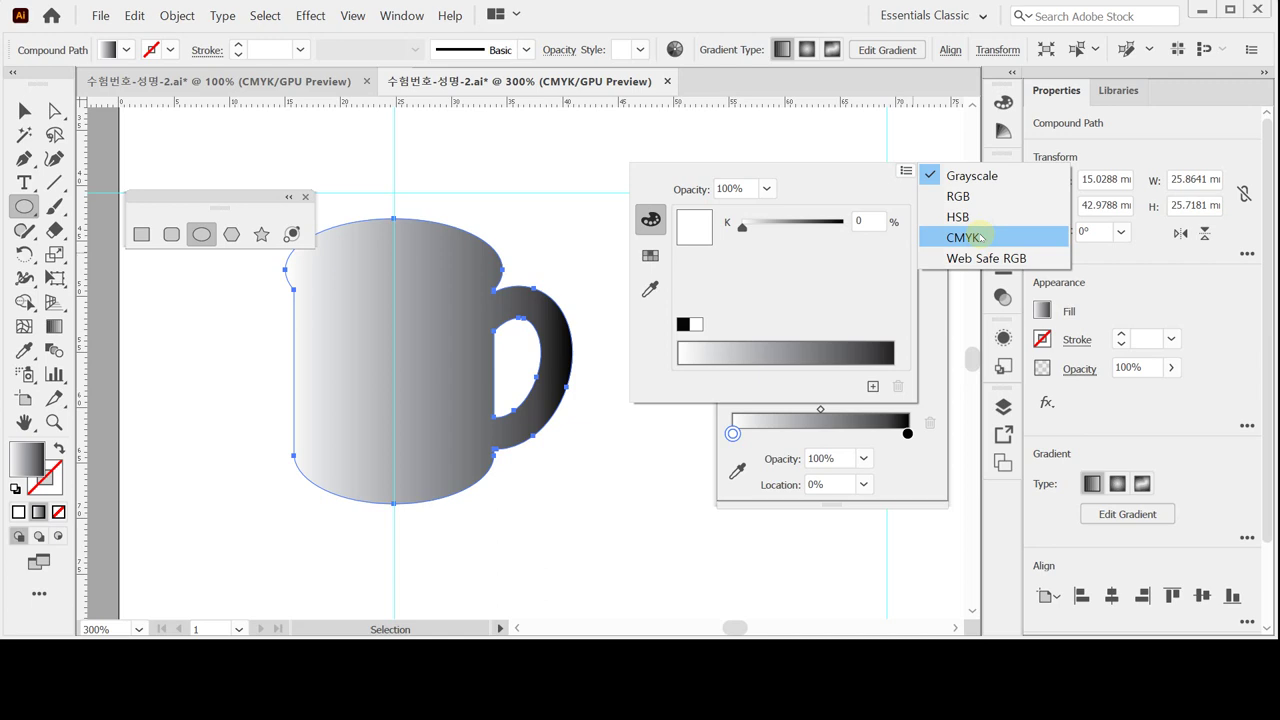
{"action": "left_click", "coordinate": [963, 237]}
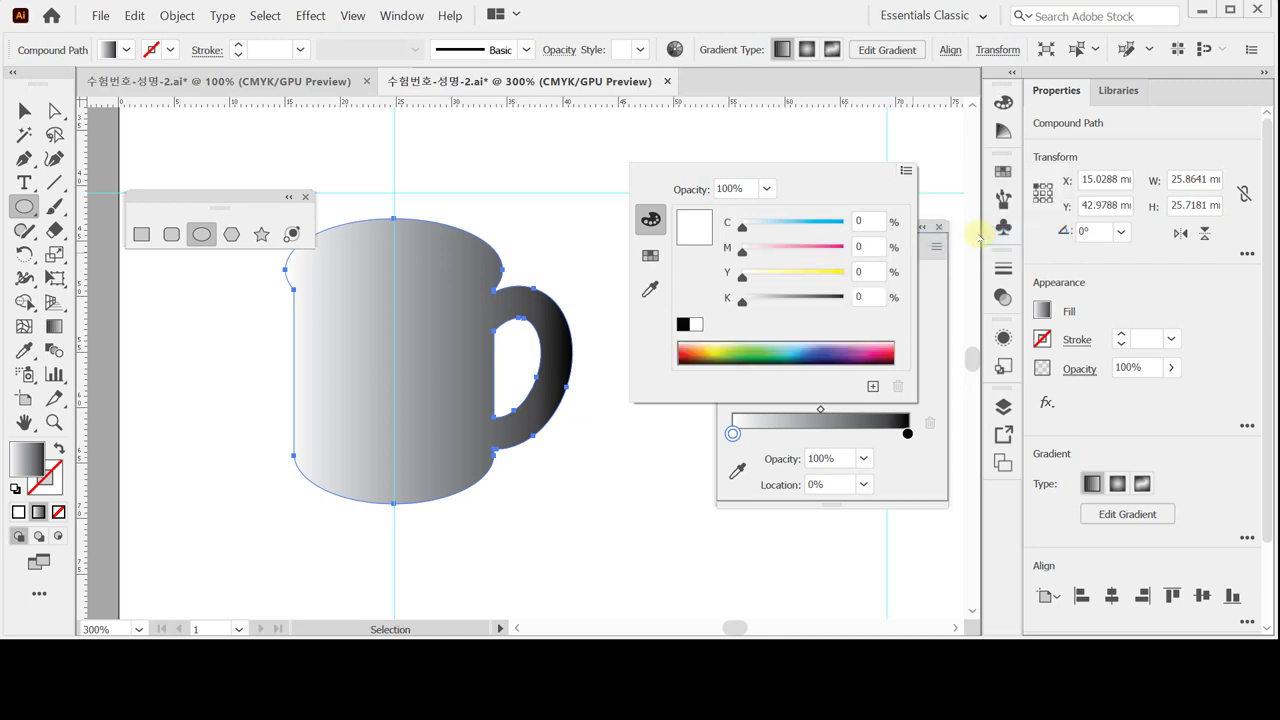
{"action": "left_click", "coordinate": [866, 221]}
{"action": "type", "text": "80"}
{"action": "key", "text": "Tab"}
{"action": "type", "text": "30"}
{"action": "key", "text": "Tab"}
{"action": "key", "text": "Return"}
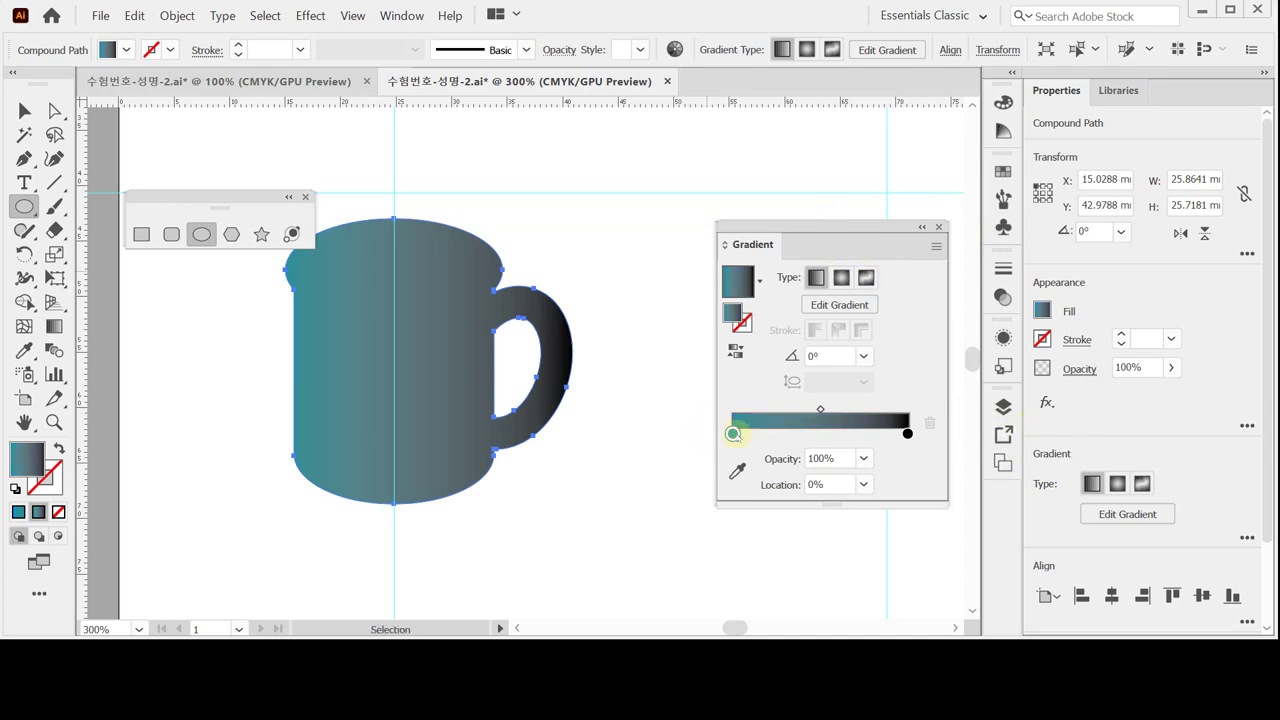
Step: Switch the gradient's black end stop to CMYK and give it C 80, M 30, Y 40 and K 70
{"action": "left_click", "coordinate": [907, 433]}
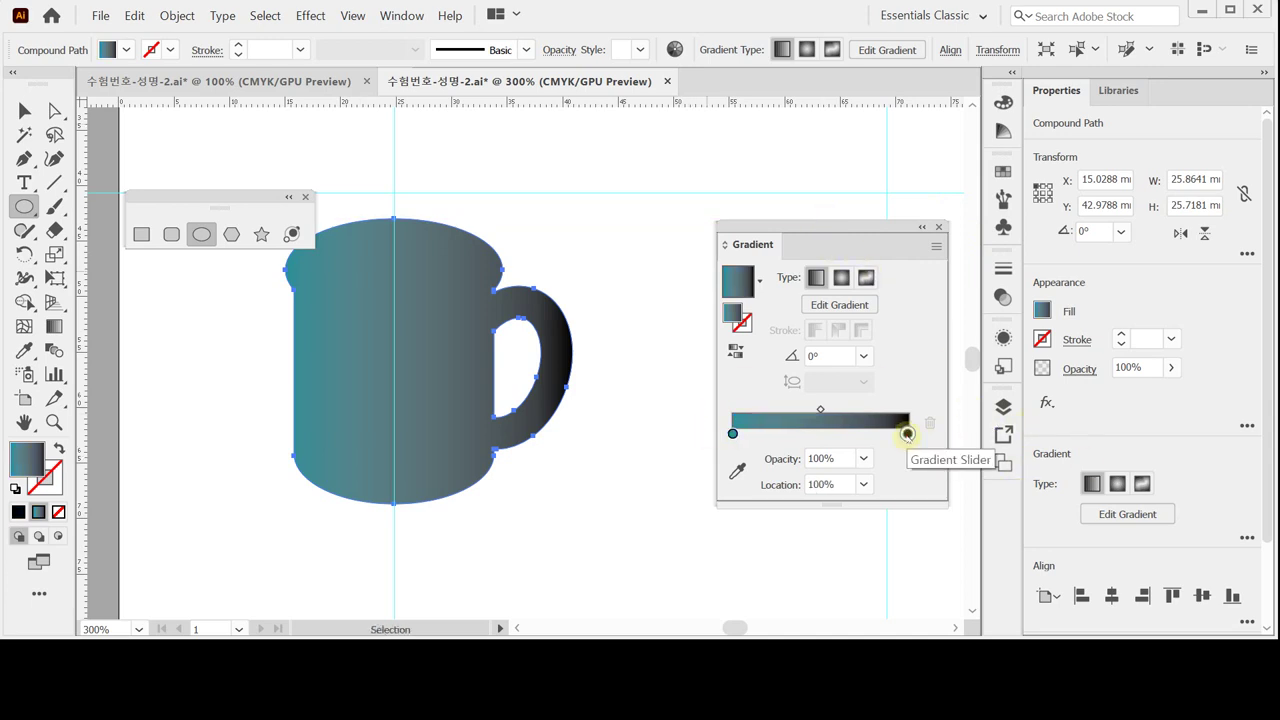
{"action": "double_click", "coordinate": [907, 433]}
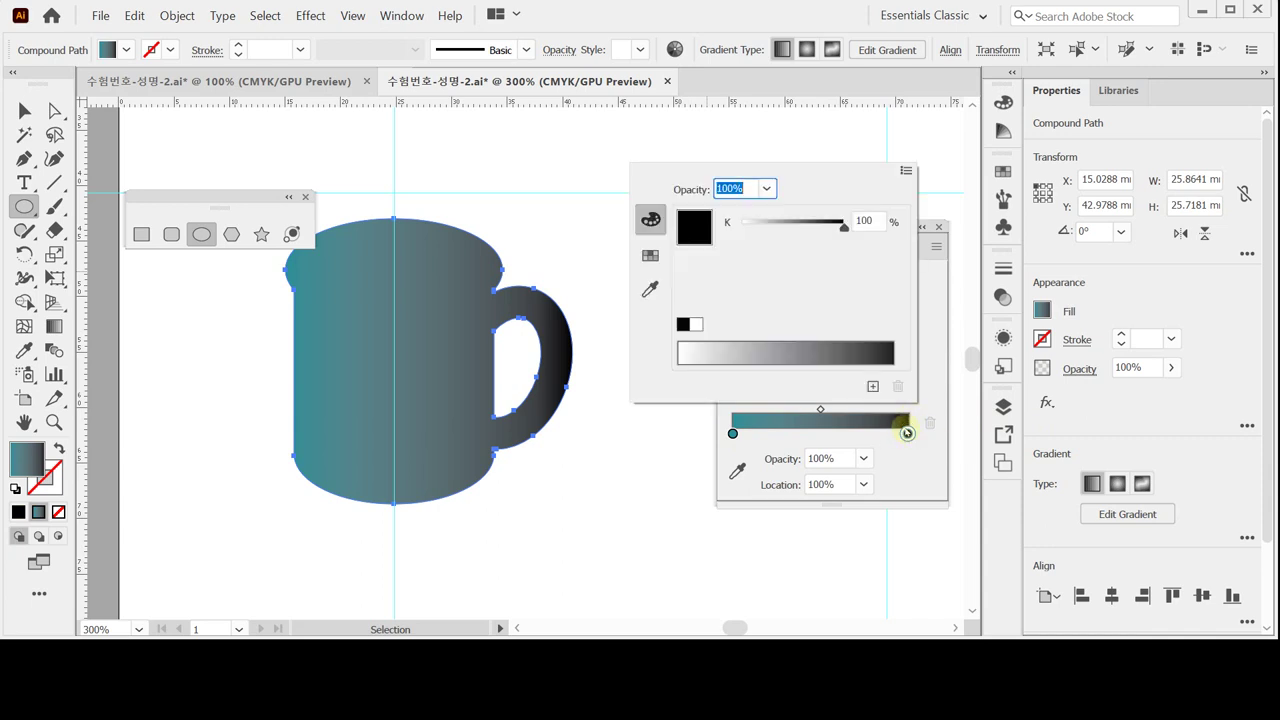
{"action": "left_click", "coordinate": [906, 171]}
{"action": "left_click", "coordinate": [952, 235]}
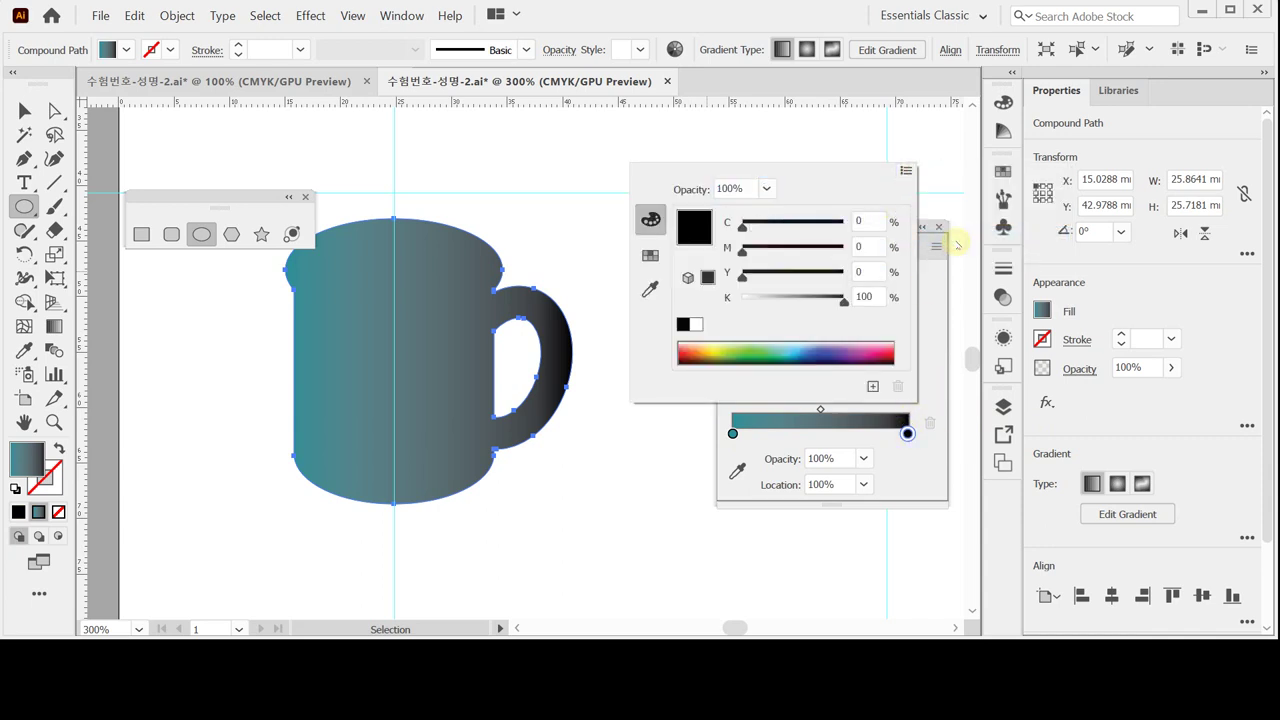
{"action": "left_click", "coordinate": [862, 221]}
{"action": "type", "text": "80"}
{"action": "key", "text": "Tab"}
{"action": "type", "text": "30"}
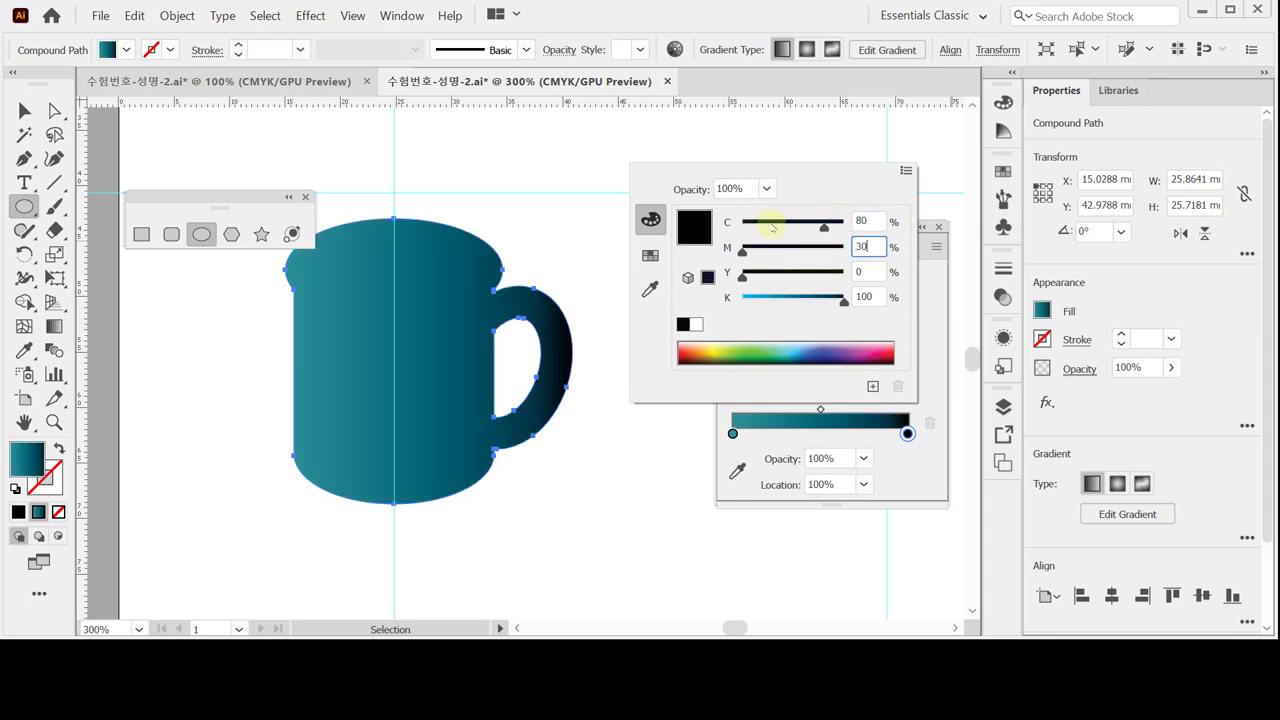
{"action": "key", "text": "Tab"}
{"action": "type", "text": "40"}
{"action": "key", "text": "Tab"}
{"action": "type", "text": "70"}
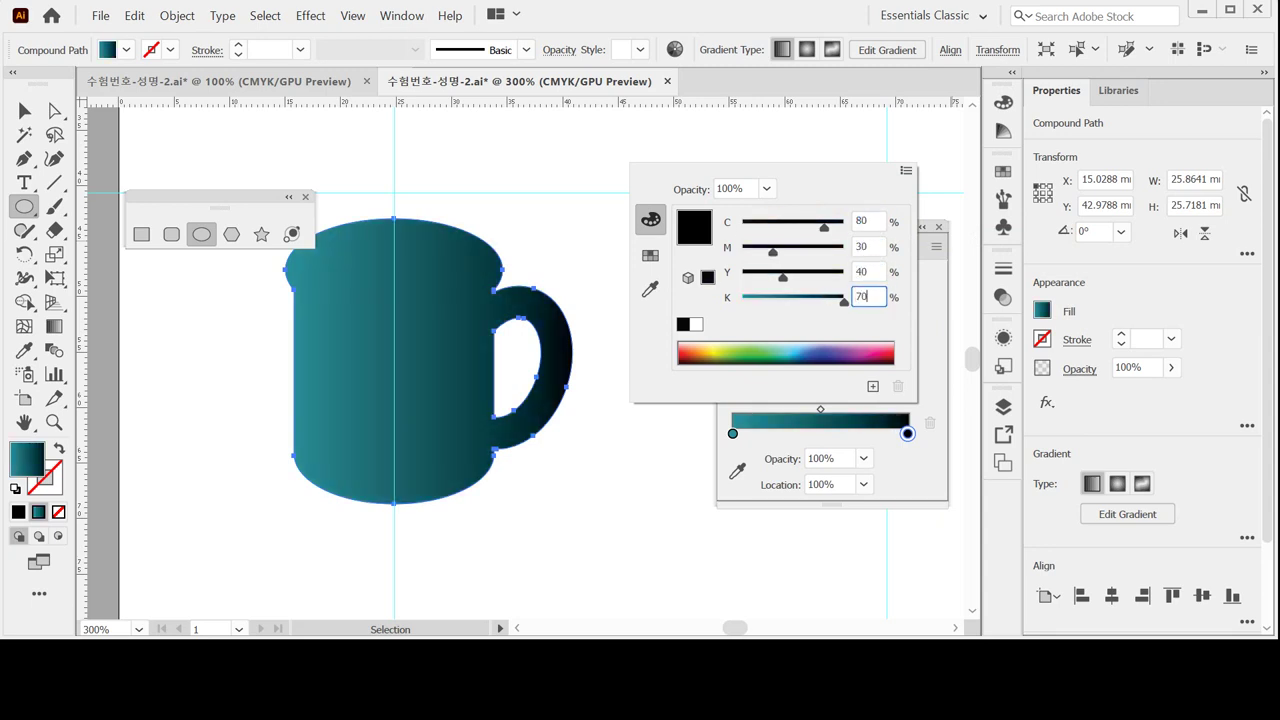
{"action": "left_click", "coordinate": [859, 221]}
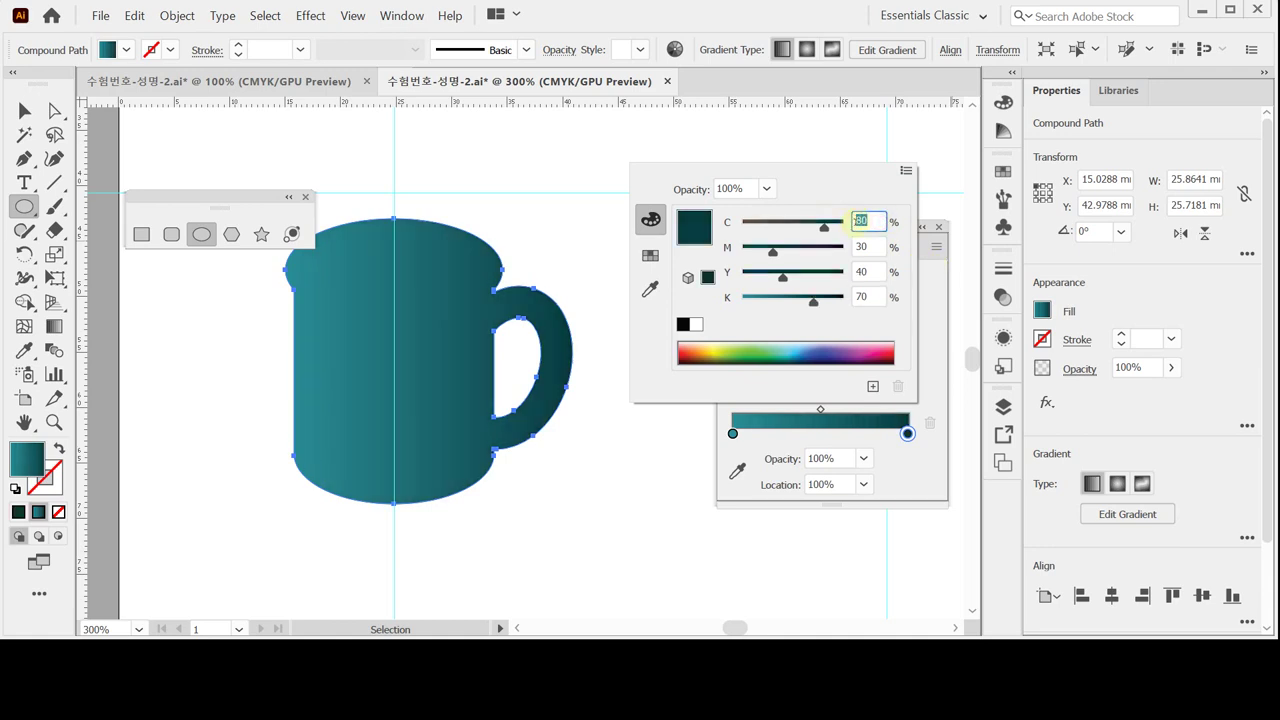
{"action": "key", "text": "Tab"}
{"action": "key", "text": "Tab"}
{"action": "key", "text": "Return"}
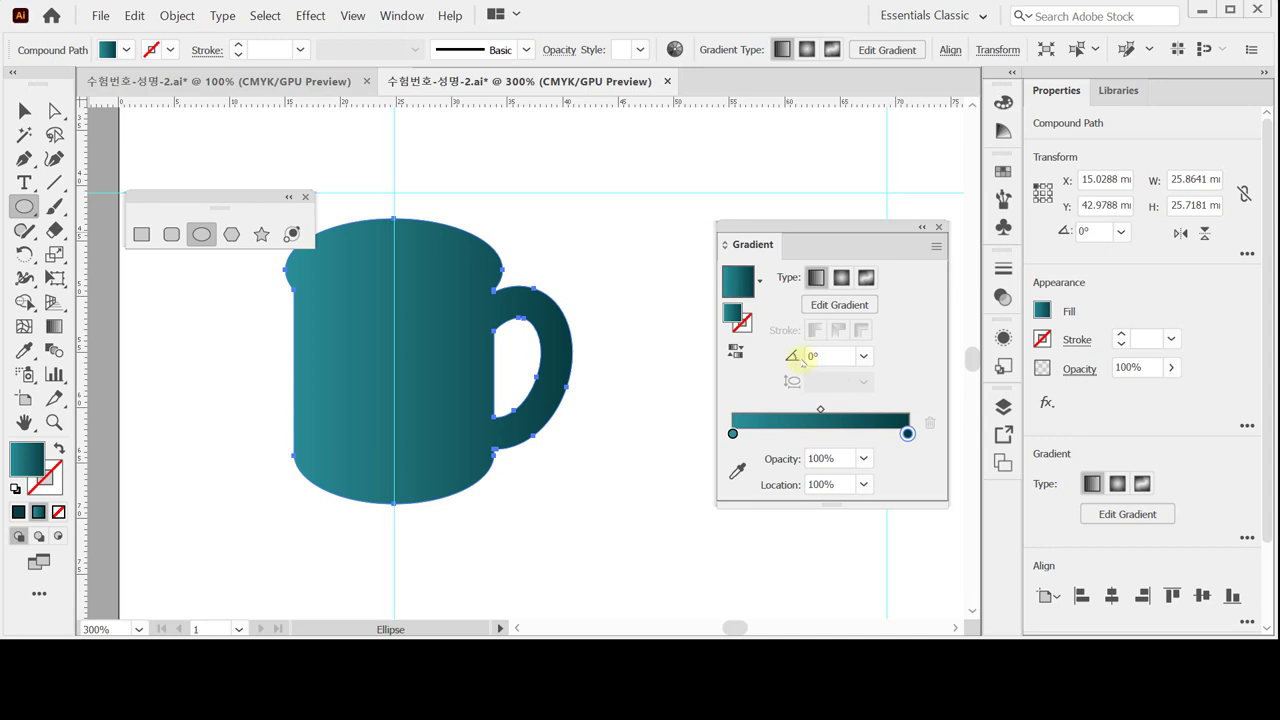
Step: Deselect the mug and close the floating gradient settings
{"action": "key", "text": "ctrl"}
{"action": "left_click", "coordinate": [620, 232], "text": "ctrl"}
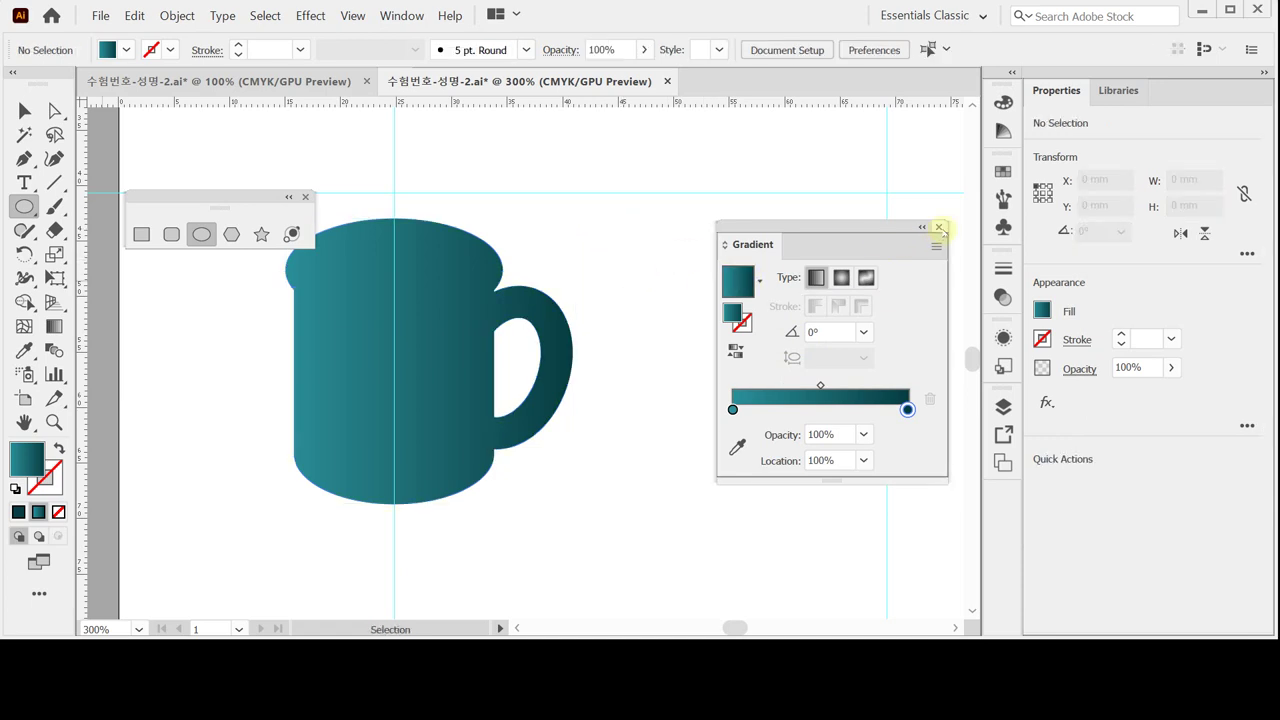
{"action": "left_click", "coordinate": [938, 227]}
Step: Draw an ellipse about 14.2 x 5.2 mm inside the mug's rim, centred on the vertical guide, and nudge it slightly down
{"action": "left_click_drag", "start_coordinate": [539, 247], "coordinate": [577, 283]}
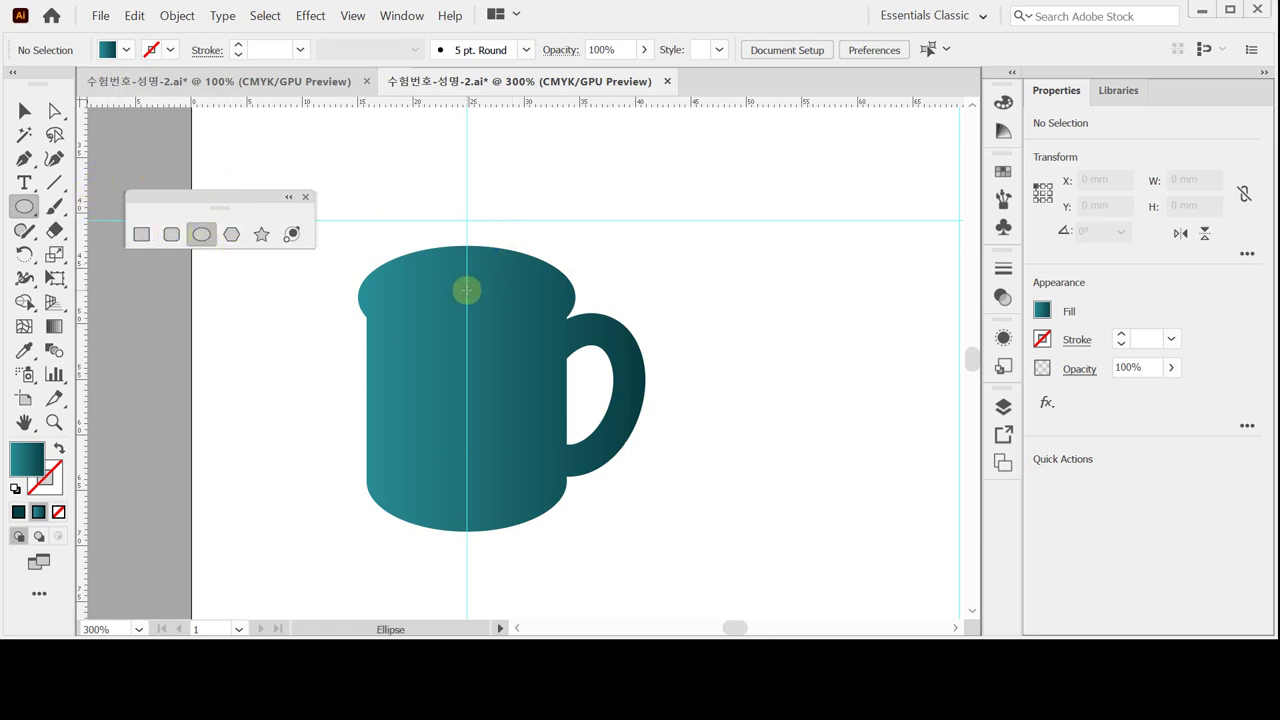
{"action": "left_click_drag", "start_coordinate": [466, 290], "coordinate": [547, 318]}
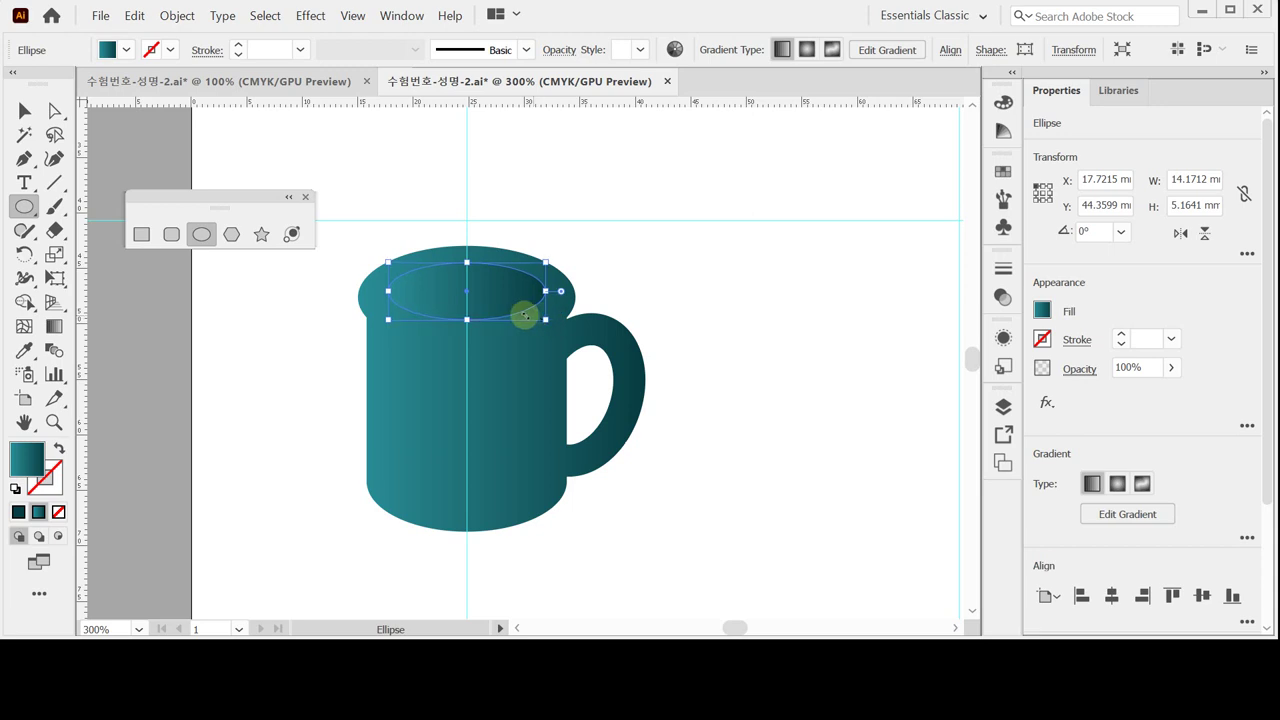
{"action": "key", "text": "Down"}
{"action": "key", "text": "Down"}
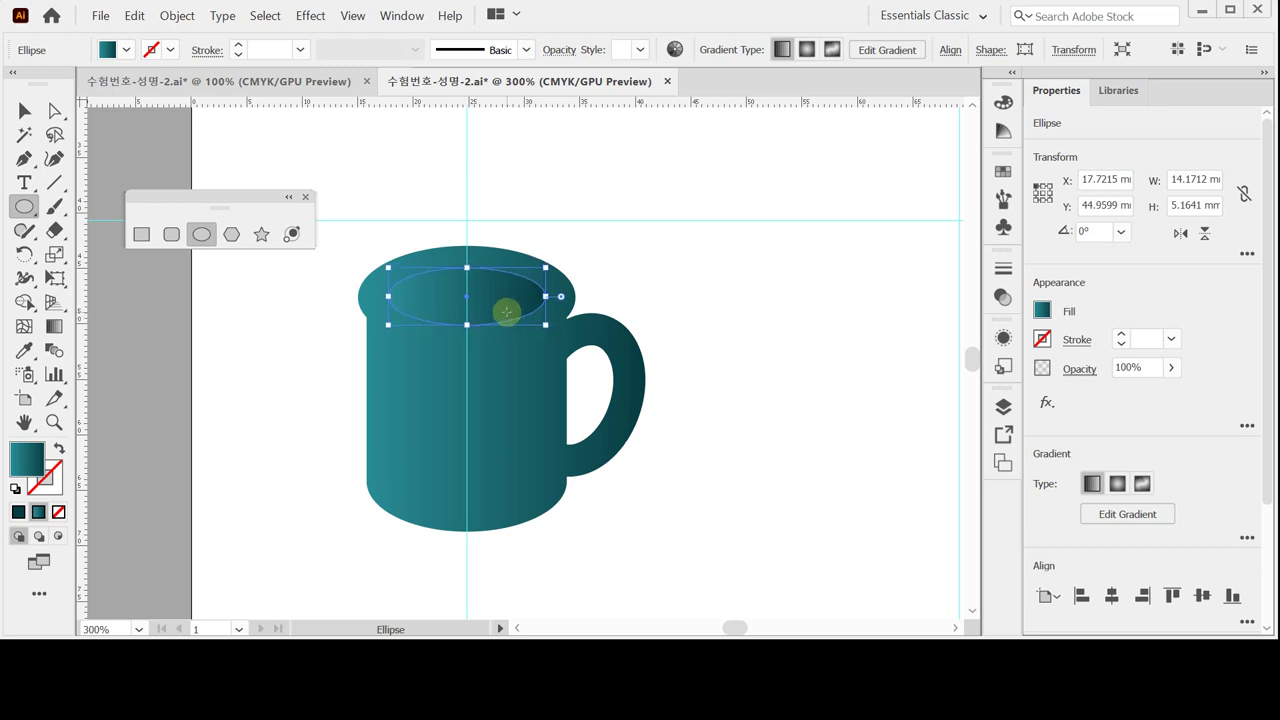
Step: Give the rim ellipse a plain white fill without a stroke, and float the expanded CMYK color settings over the canvas
{"action": "left_click", "coordinate": [15, 488]}
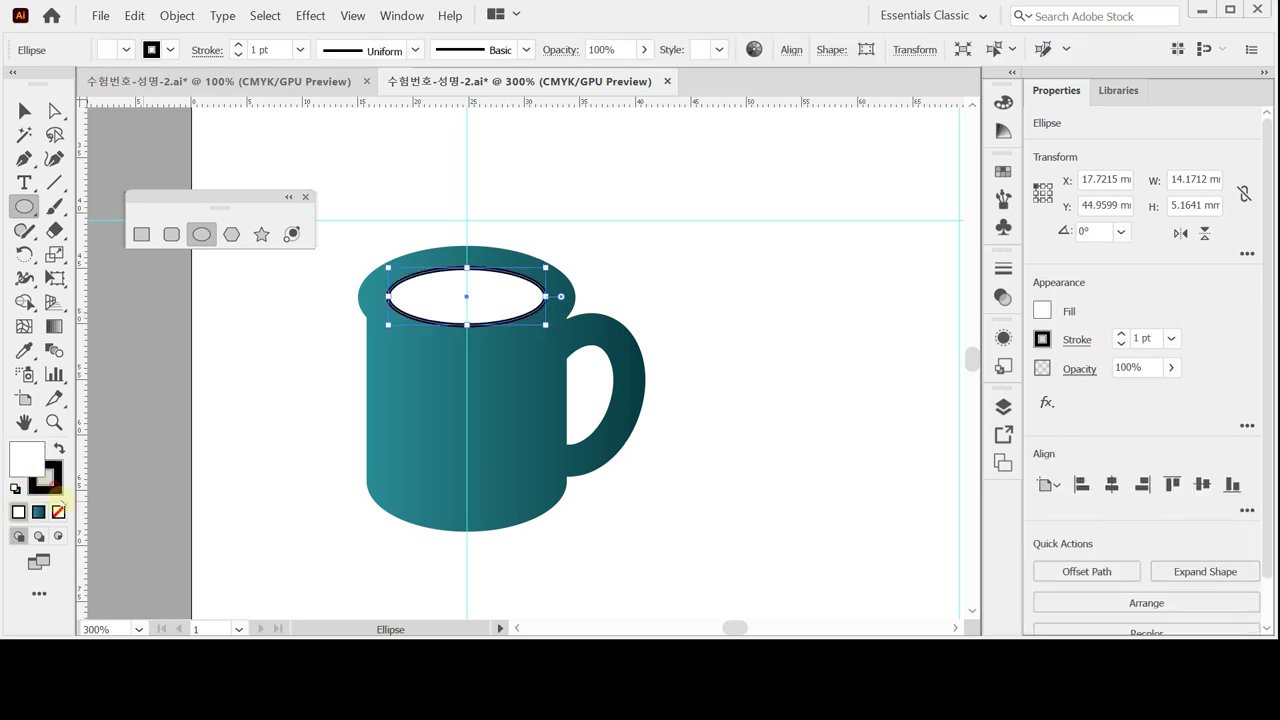
{"action": "left_click", "coordinate": [58, 511]}
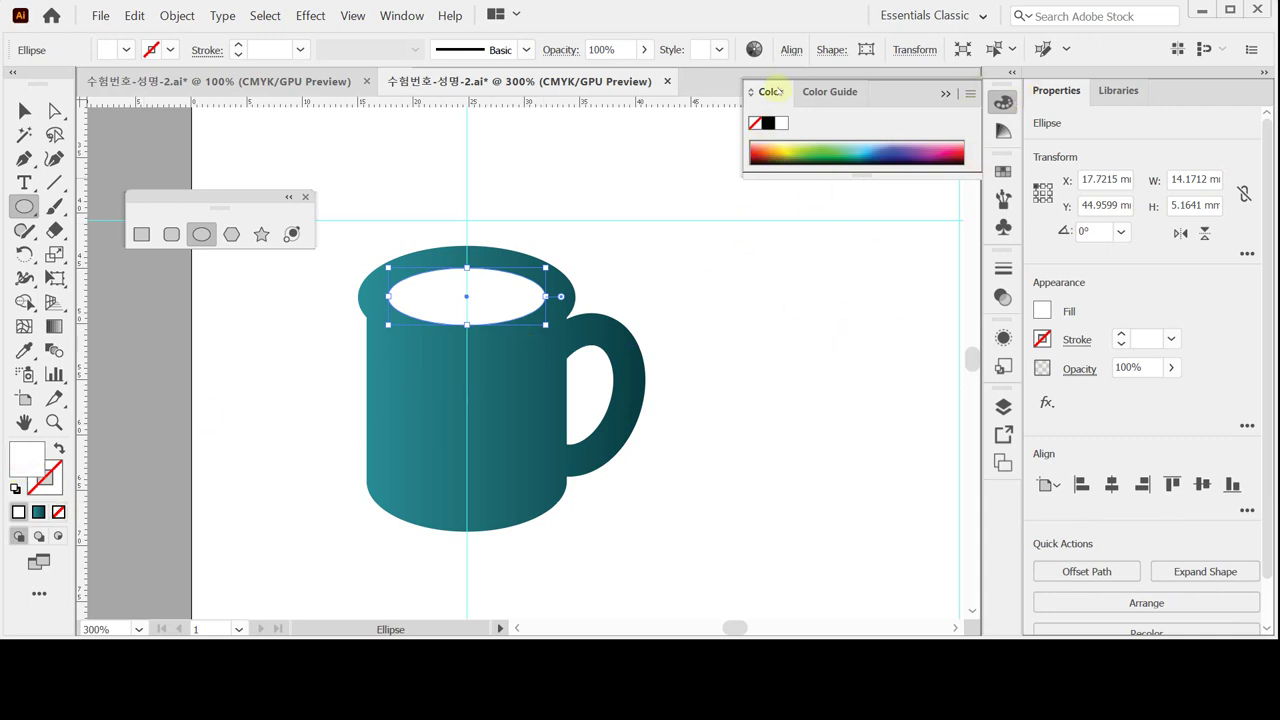
{"action": "left_click", "coordinate": [772, 91]}
{"action": "left_click_drag", "start_coordinate": [1003, 101], "coordinate": [737, 121]}
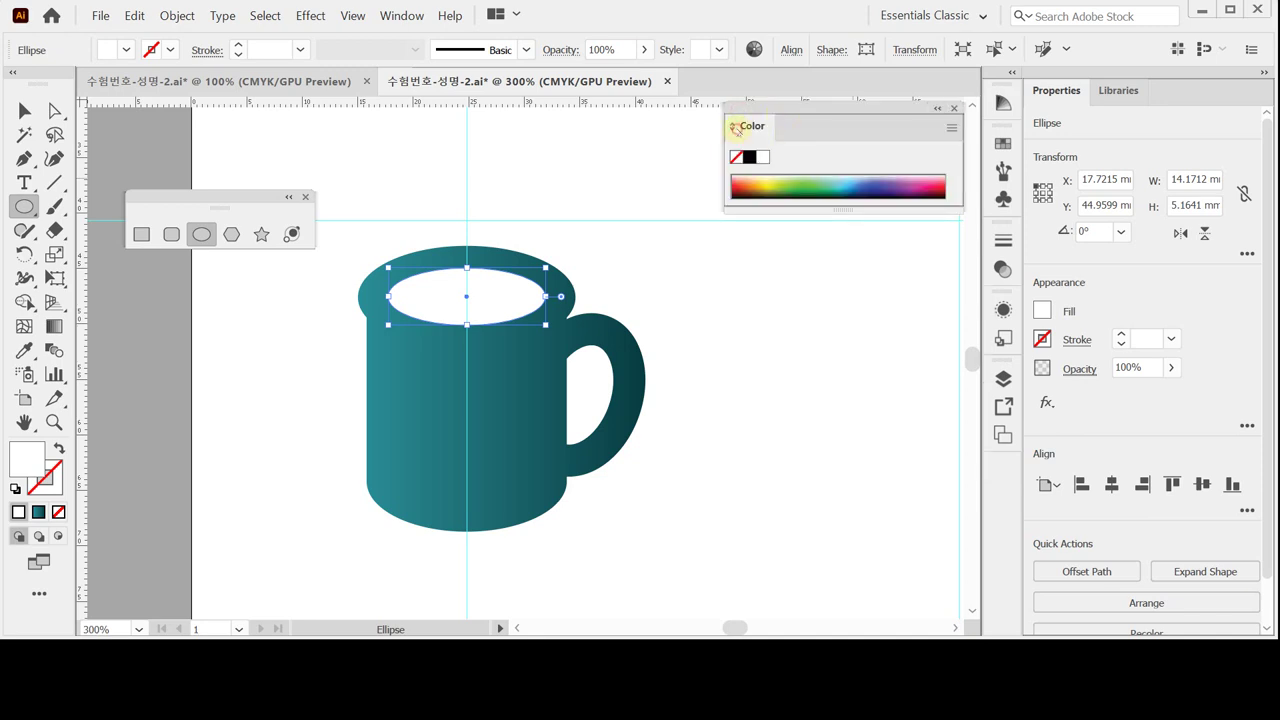
{"action": "left_click", "coordinate": [741, 125]}
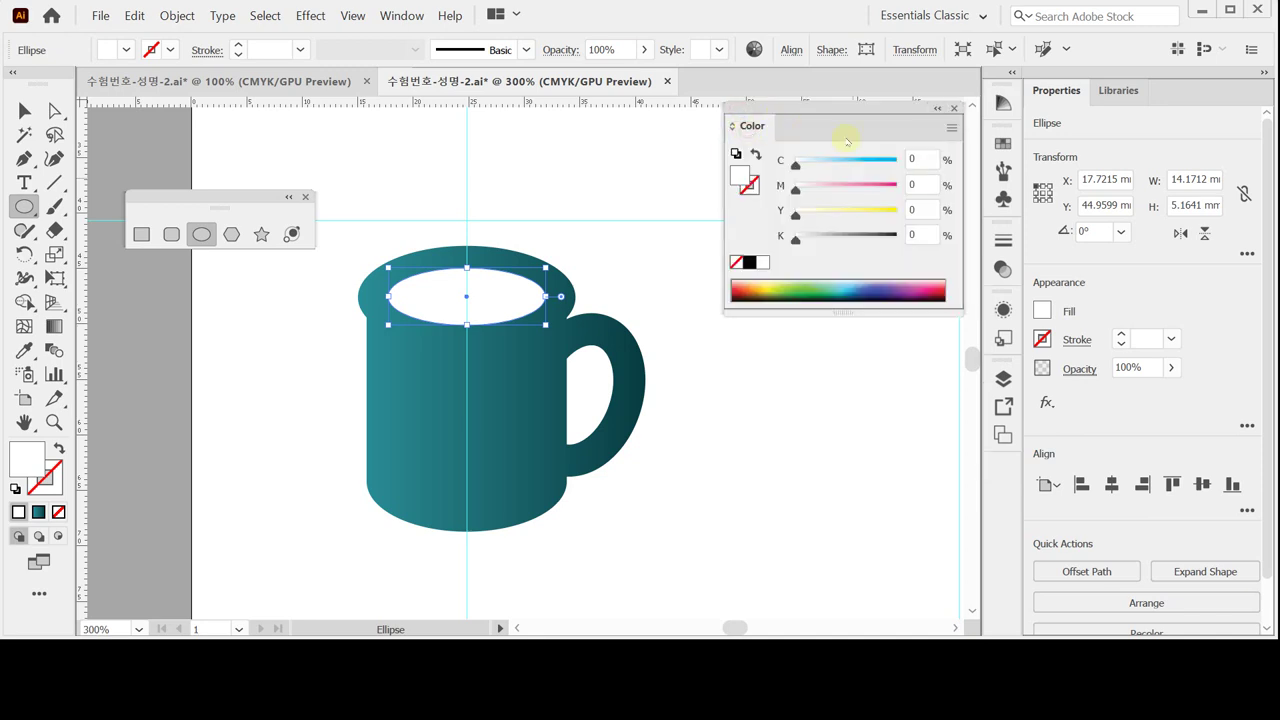
Step: Fill the rim ellipse with a coffee brown of C 30, M 80, Y 90 and K 50
{"action": "left_click", "coordinate": [922, 160]}
{"action": "type", "text": "30"}
{"action": "key", "text": "Tab"}
{"action": "type", "text": "7"}
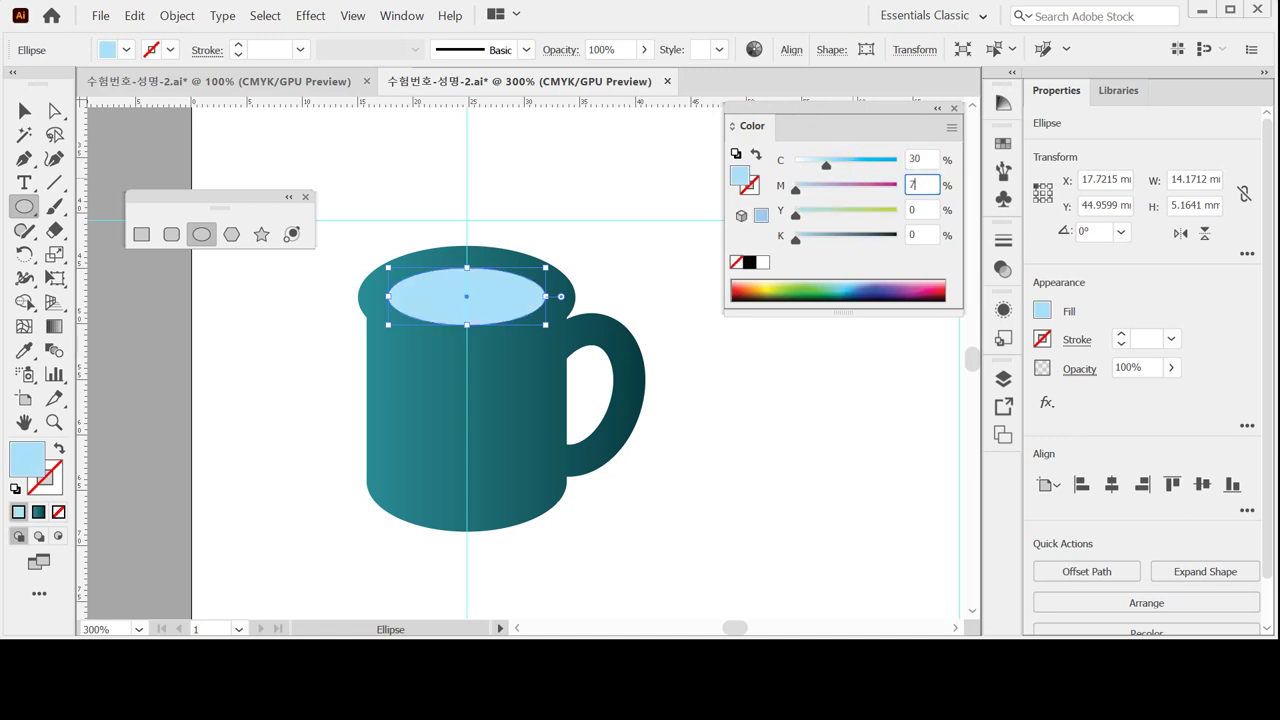
{"action": "type", "text": "00"}
{"action": "key", "text": "Tab"}
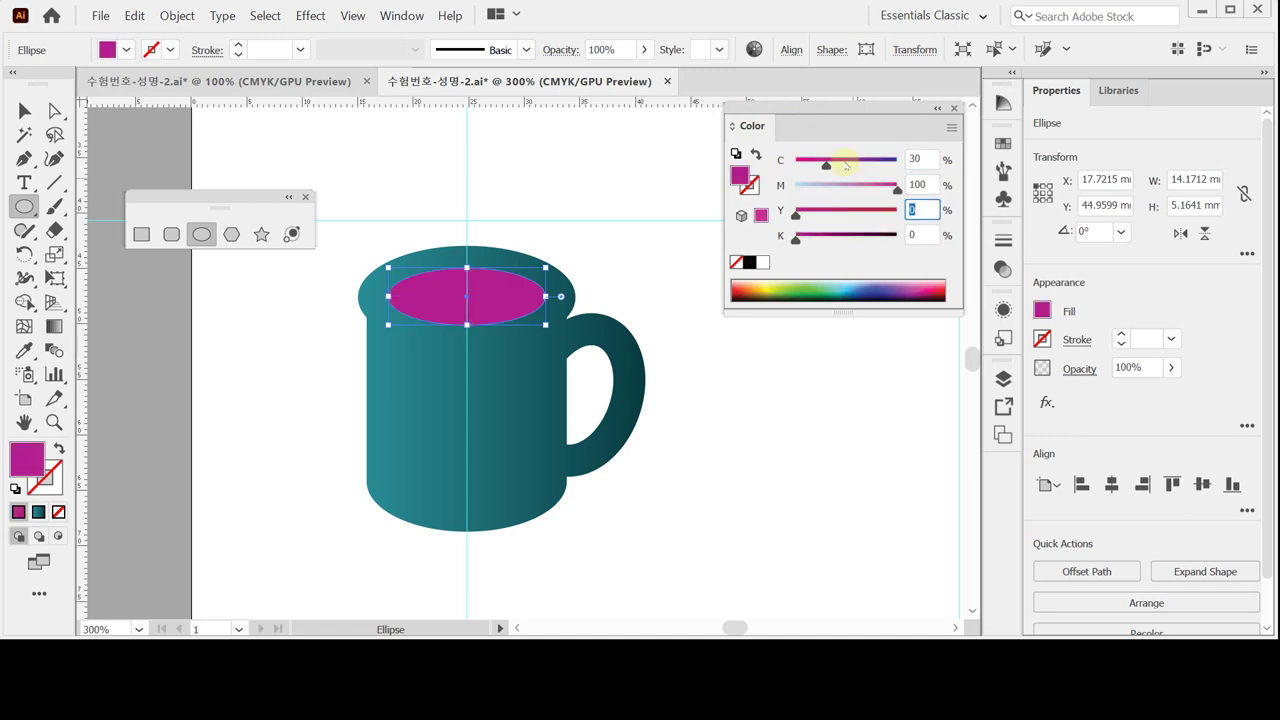
{"action": "key", "text": "Tab"}
{"action": "key", "text": "shift+Tab"}
{"action": "key", "text": "shift+Tab"}
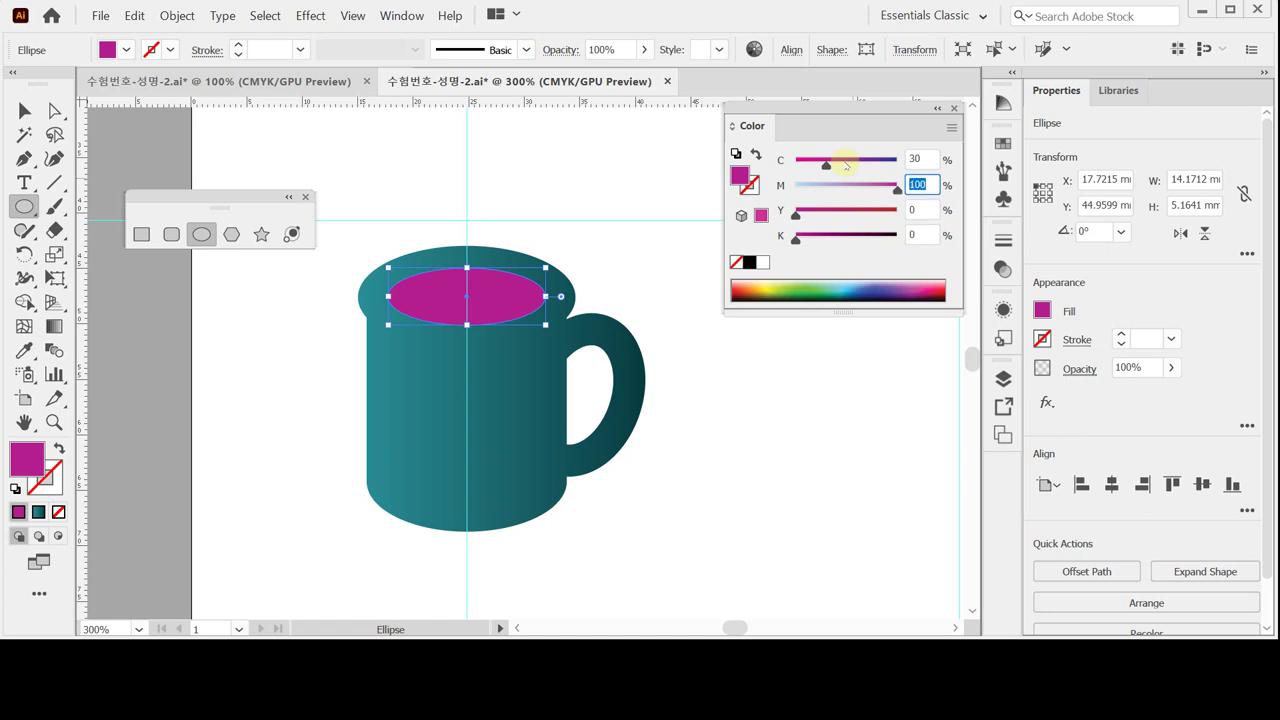
{"action": "type", "text": "80"}
{"action": "key", "text": "Tab"}
{"action": "type", "text": "90"}
{"action": "key", "text": "Tab"}
{"action": "type", "text": "5"}
{"action": "left_click", "coordinate": [845, 165]}
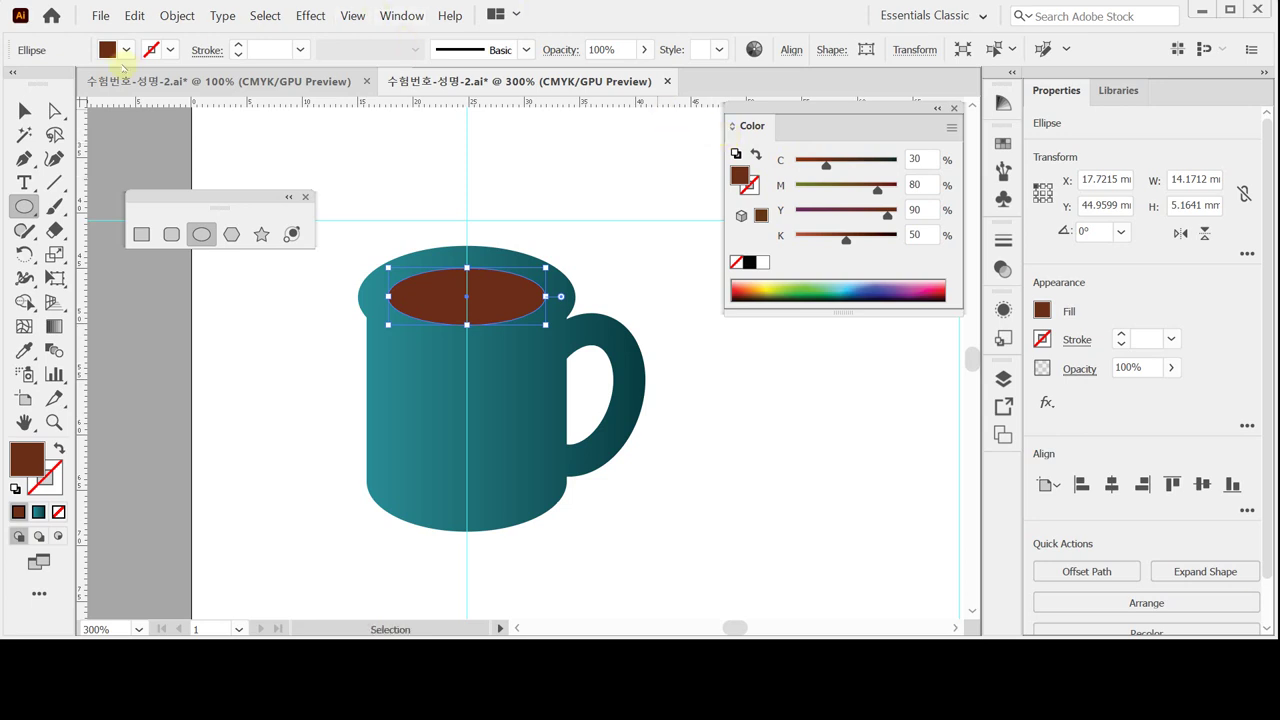
Step: Enlarge the coffee ellipse to about 15.6 x 6 mm and centre it on the vertical guide
{"action": "left_click", "coordinate": [526, 340]}
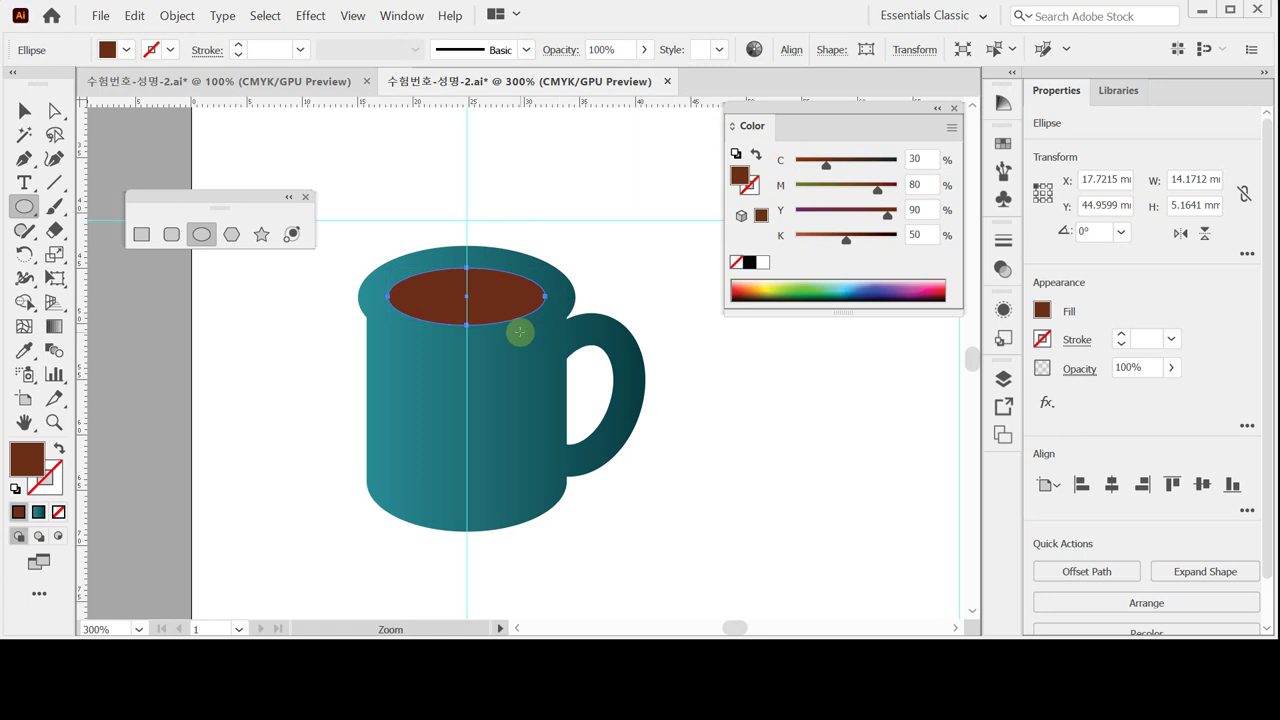
{"action": "key", "text": "ctrl+plus"}
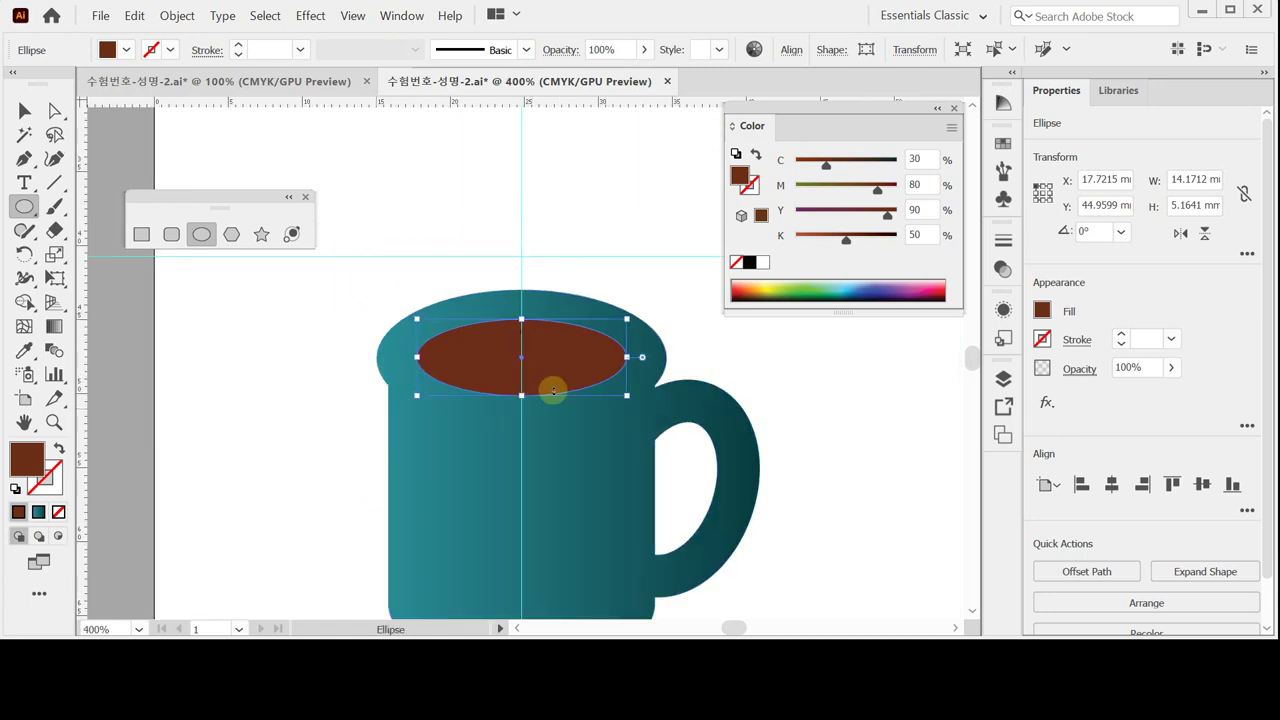
{"action": "mouse_move", "coordinate": [642, 357]}
{"action": "left_mouse_down"}
{"action": "mouse_move", "coordinate": [626, 356]}
{"action": "mouse_move", "coordinate": [640, 357]}
{"action": "left_mouse_up"}
{"action": "left_click_drag", "start_coordinate": [418, 357], "coordinate": [408, 357]}
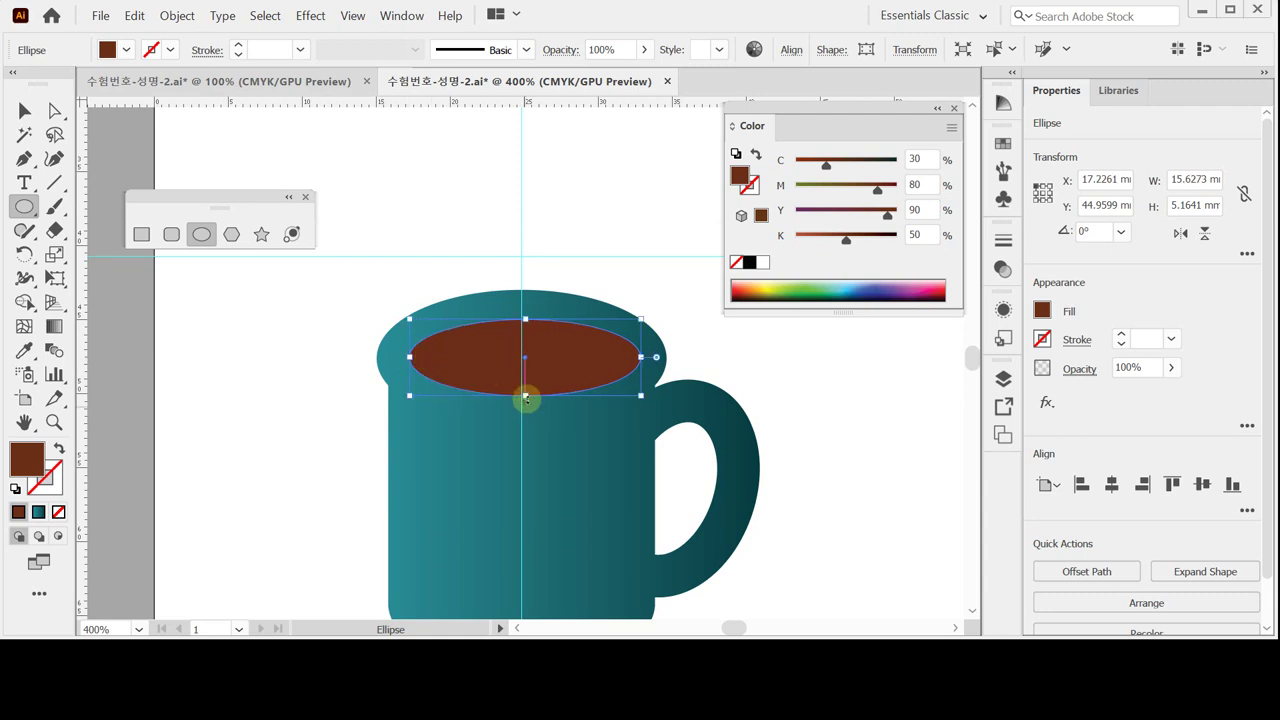
{"action": "left_click_drag", "start_coordinate": [526, 396], "coordinate": [524, 402]}
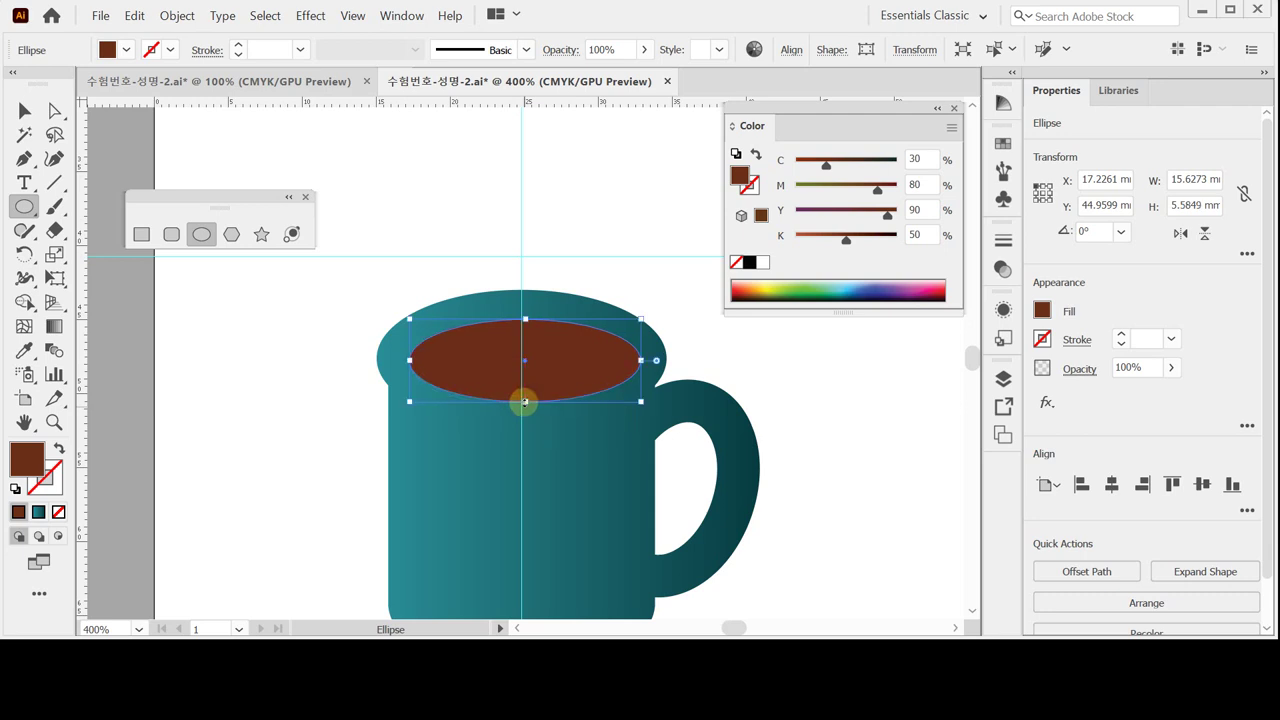
{"action": "left_click_drag", "start_coordinate": [524, 402], "coordinate": [512, 407]}
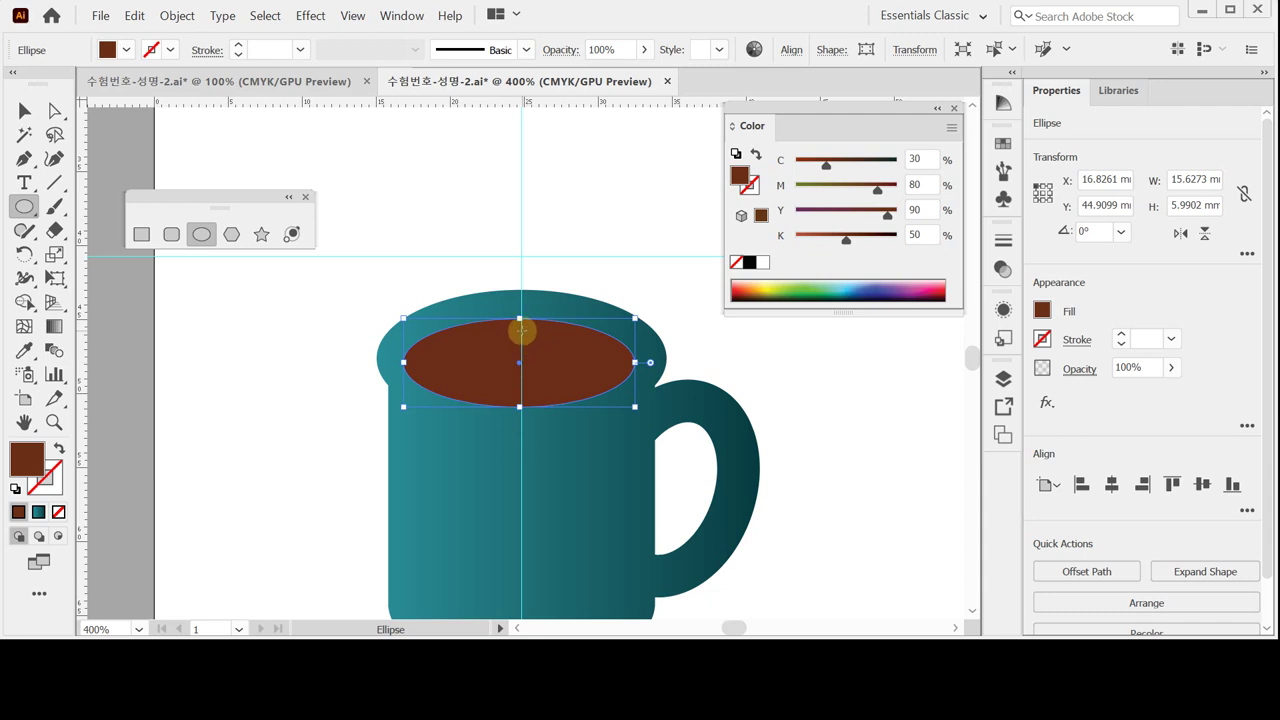
{"action": "left_click_drag", "start_coordinate": [521, 330], "coordinate": [516, 330]}
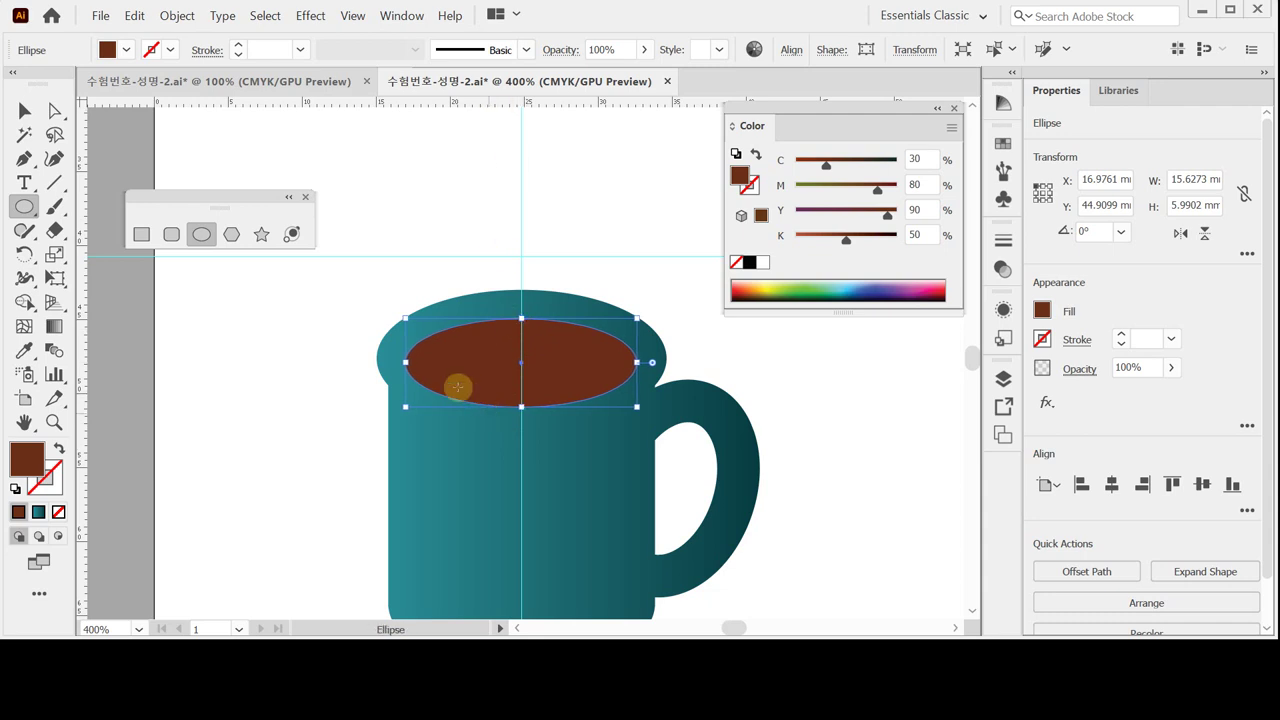
Step: Raise the coffee ellipse's top anchor point to a Y position of about 44.36 mm, and deselect the ellipse
{"action": "left_click", "coordinate": [55, 111]}
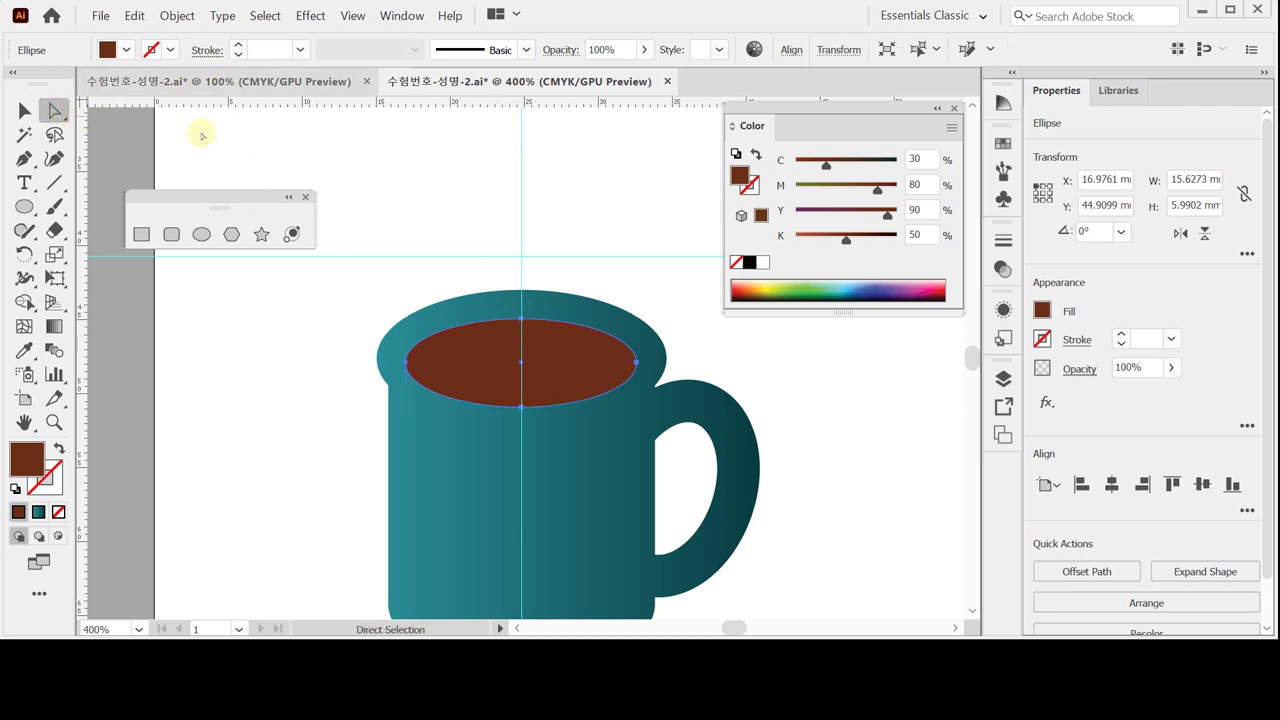
{"action": "left_click", "coordinate": [520, 321]}
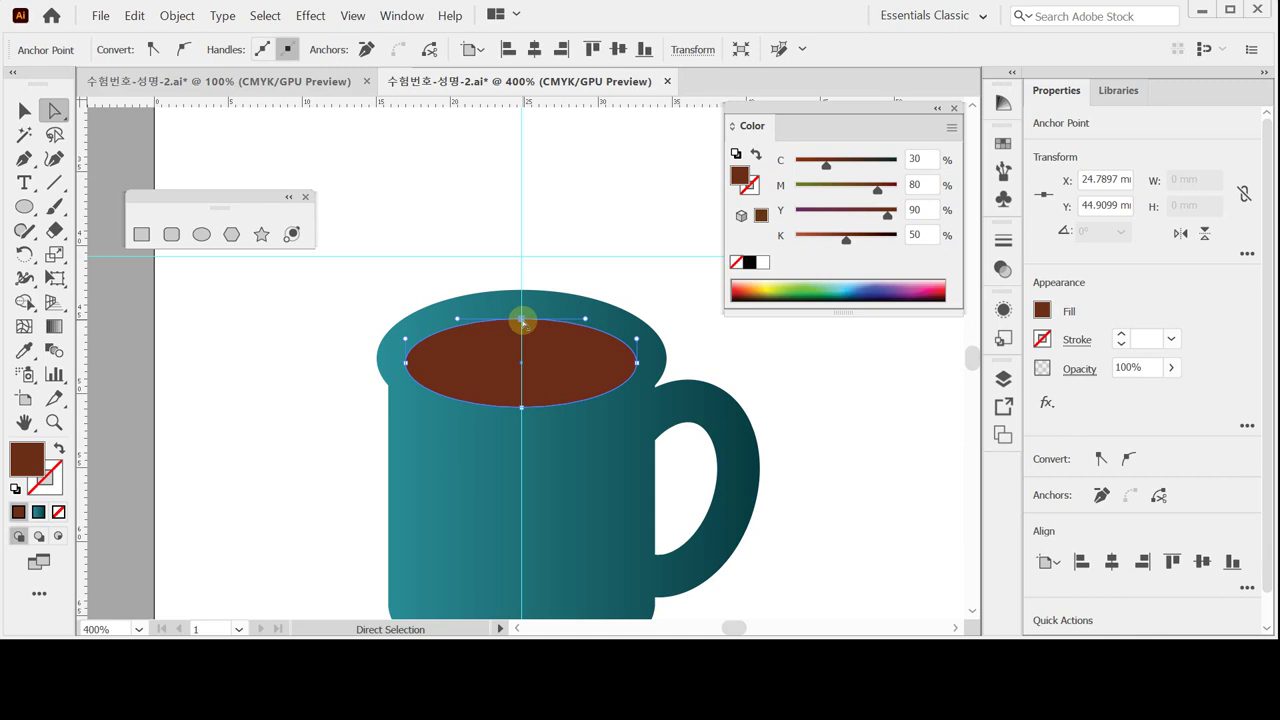
{"action": "left_click_drag", "start_coordinate": [521, 321], "coordinate": [521, 319]}
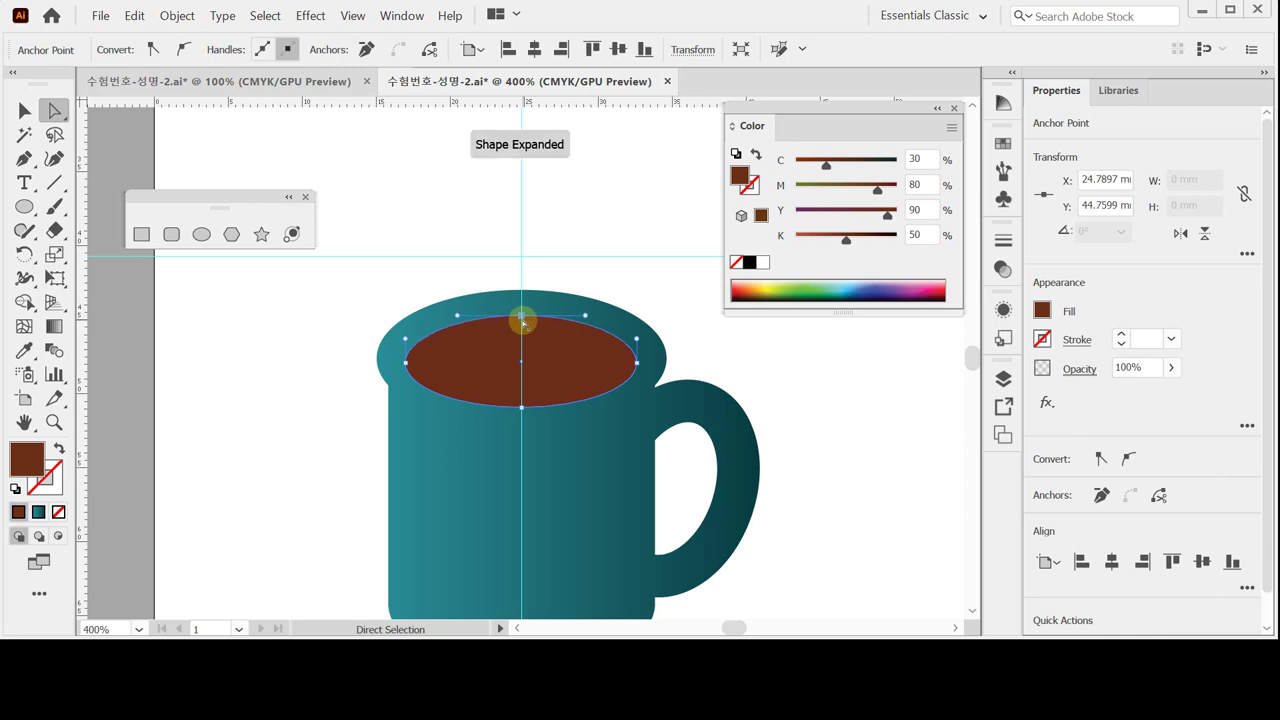
{"action": "key", "text": "Up"}
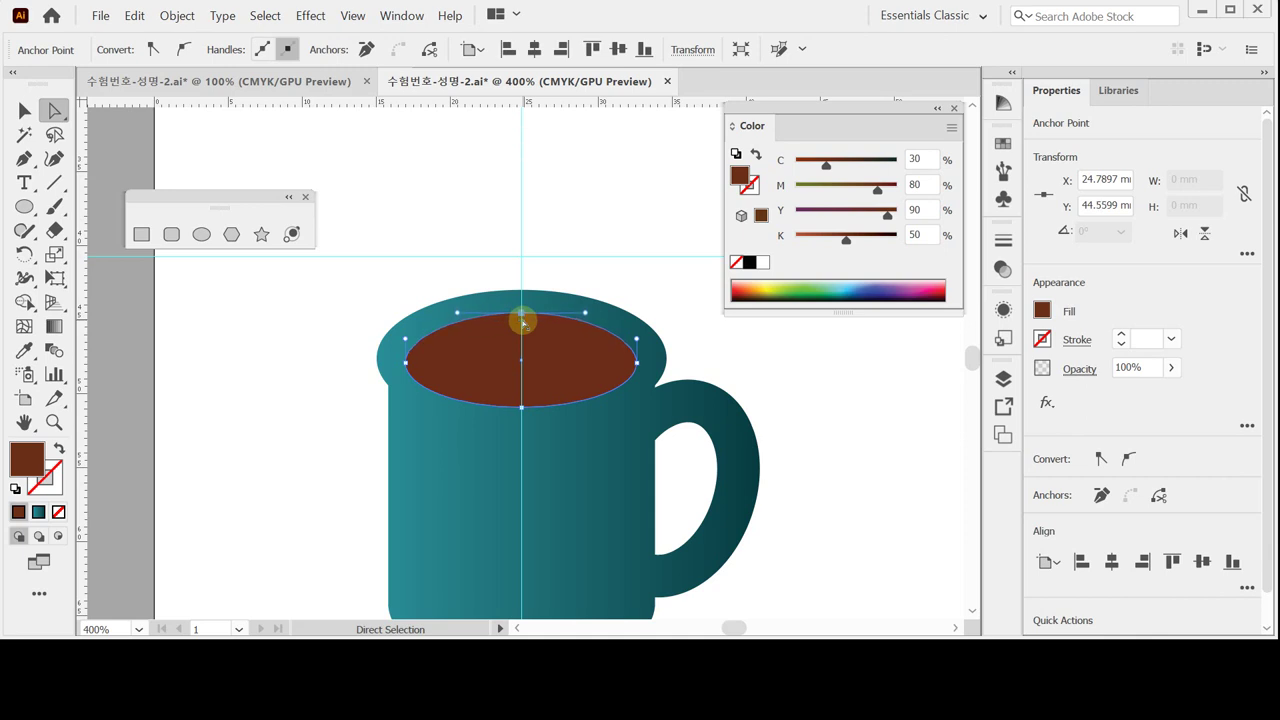
{"action": "key", "text": "Up"}
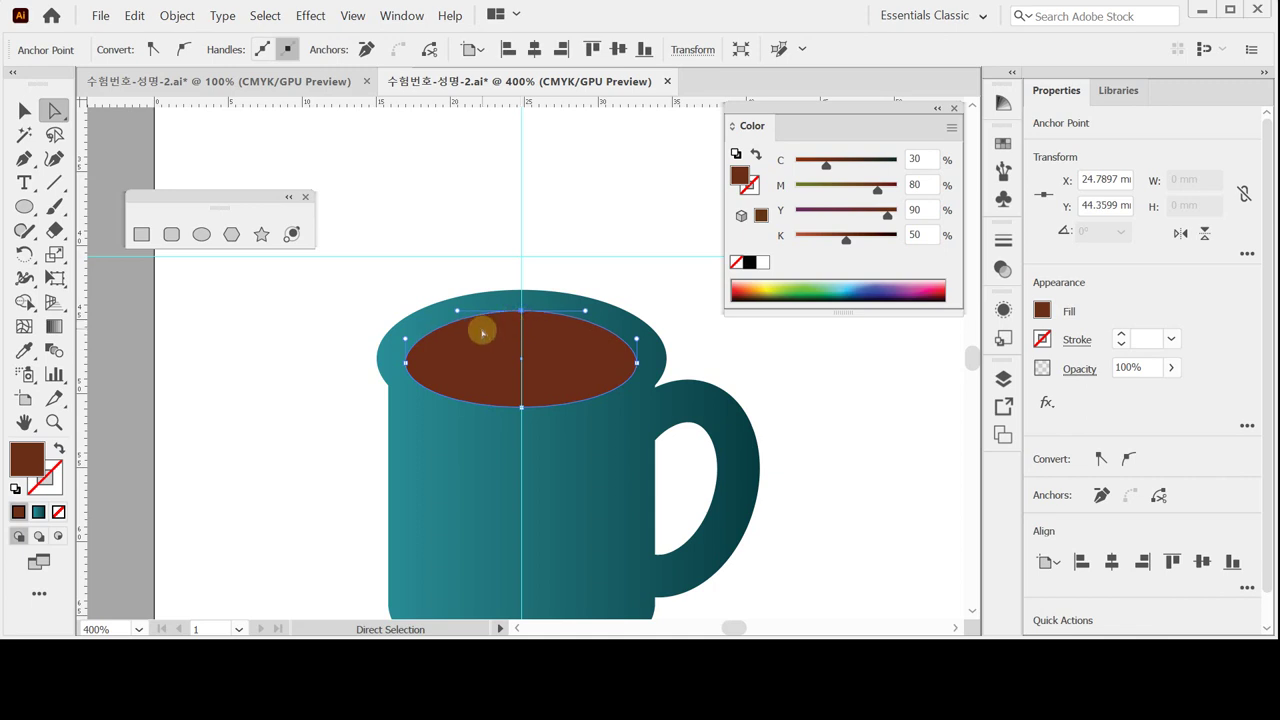
{"action": "scroll", "coordinate": [549, 394], "scroll_direction": "down", "scroll_amount": 3}
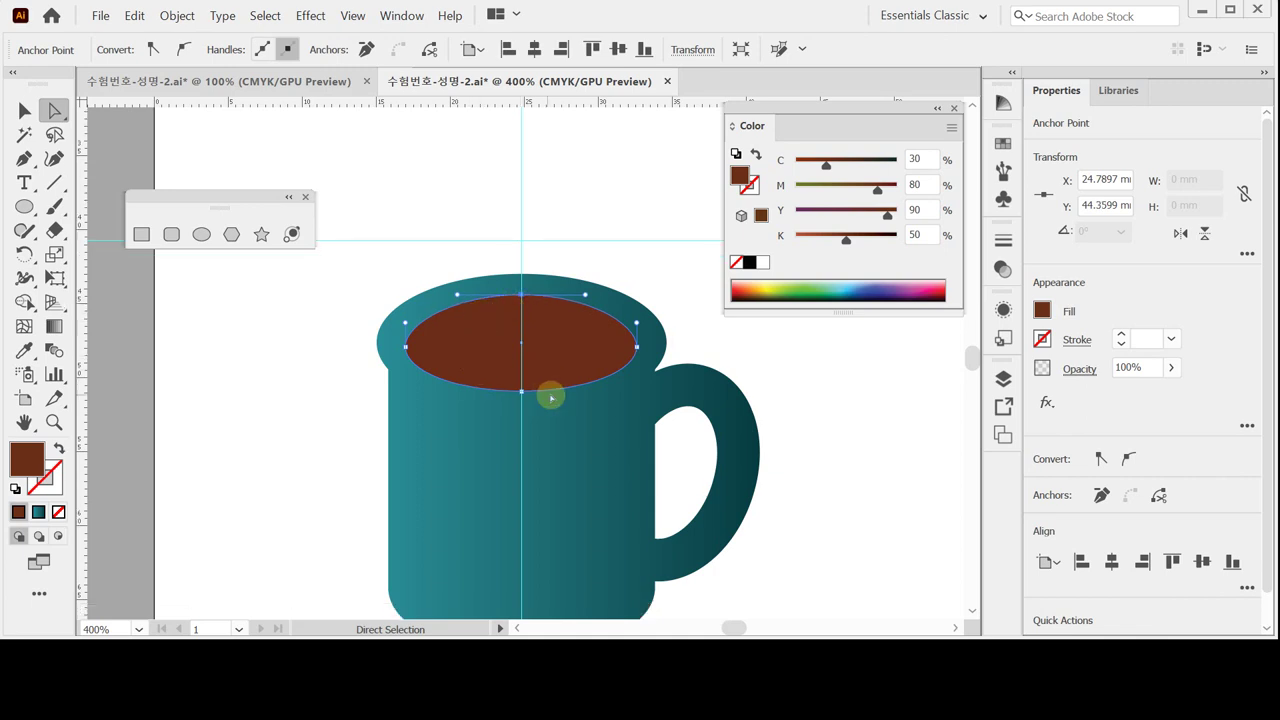
{"action": "left_click", "coordinate": [312, 378]}
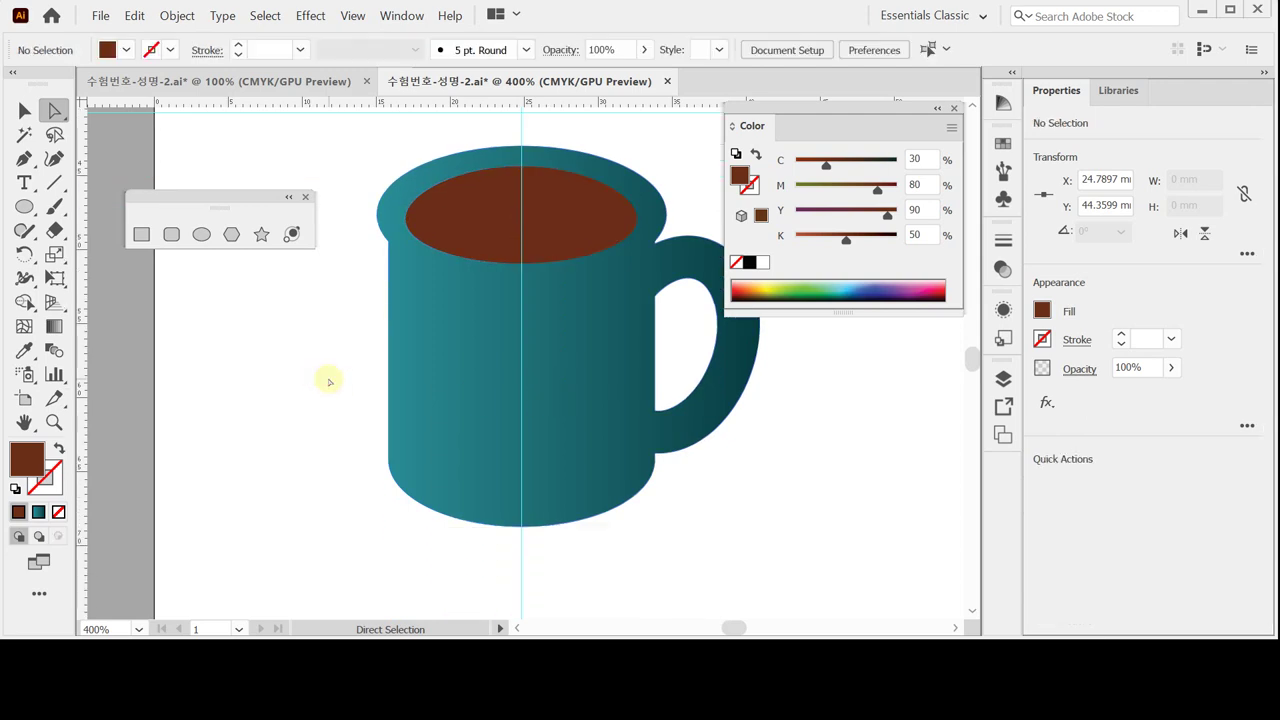
Step: Draw a 2.5 x 4 mm ellipse in the empty area below the mug
{"action": "scroll", "coordinate": [288, 422], "scroll_direction": "down", "scroll_amount": 1}
{"action": "scroll", "coordinate": [288, 422], "scroll_direction": "down", "scroll_amount": 1}
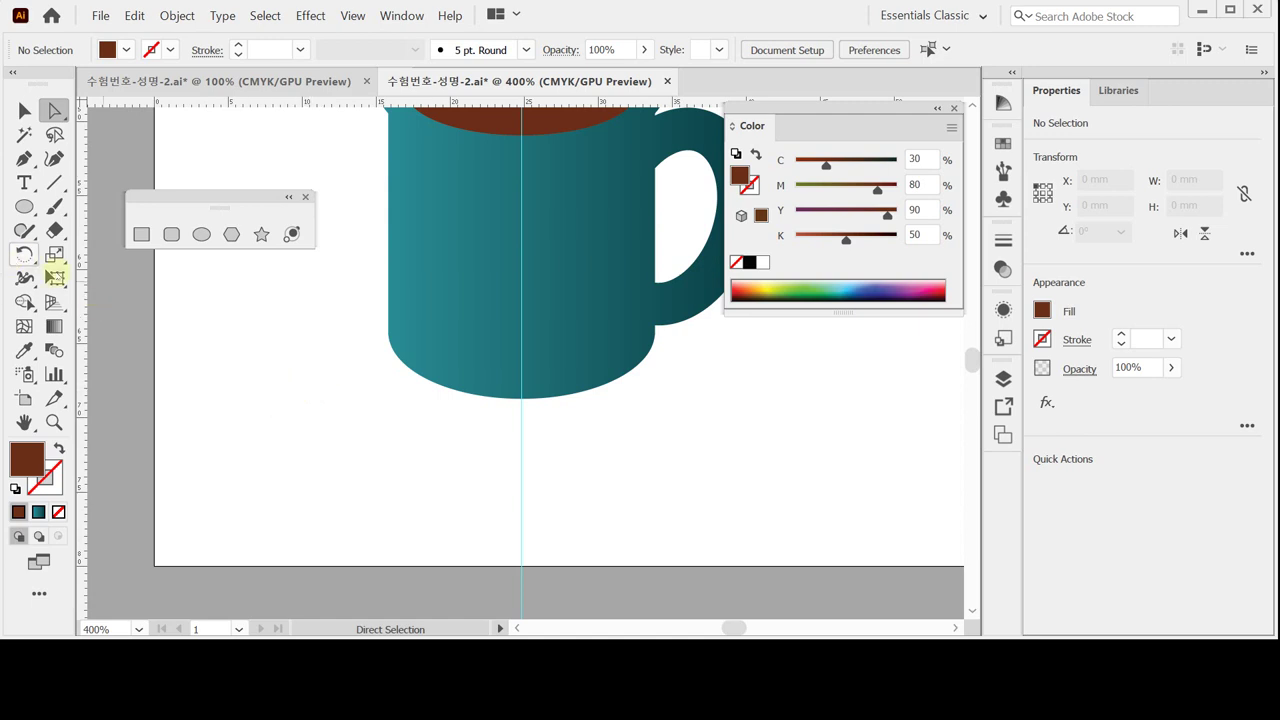
{"action": "left_click", "coordinate": [201, 234]}
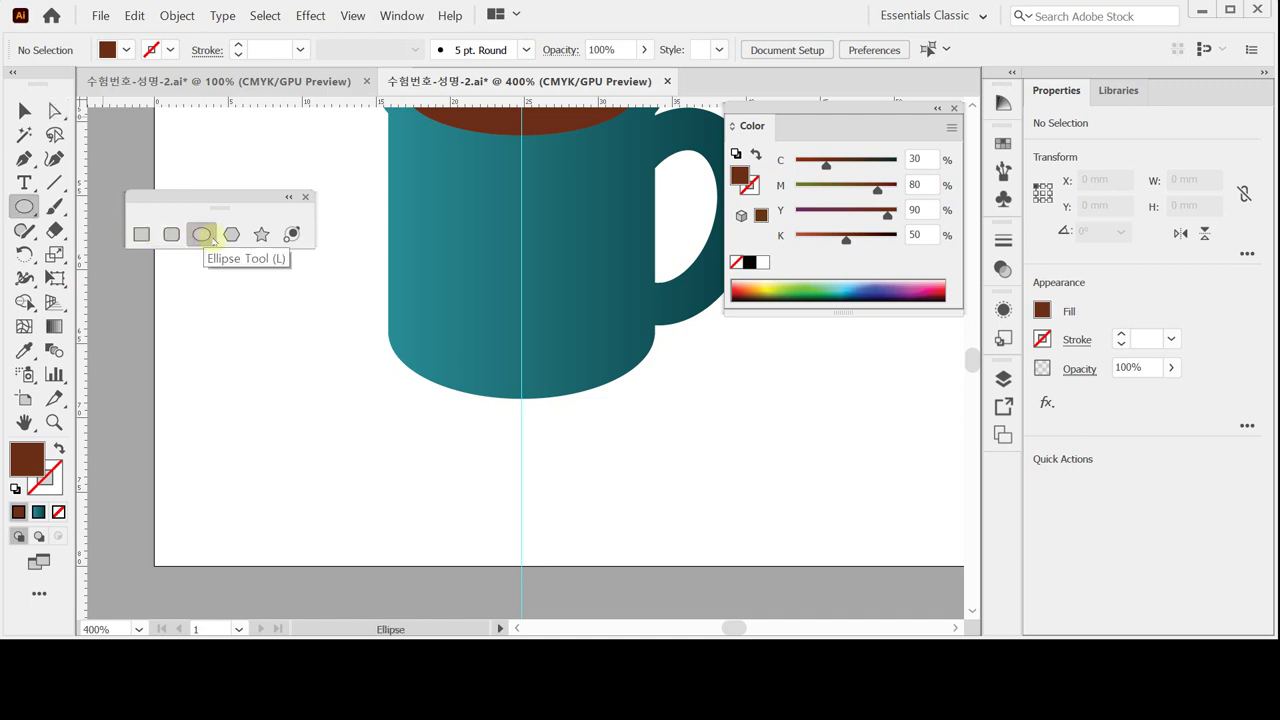
{"action": "left_click", "coordinate": [383, 468]}
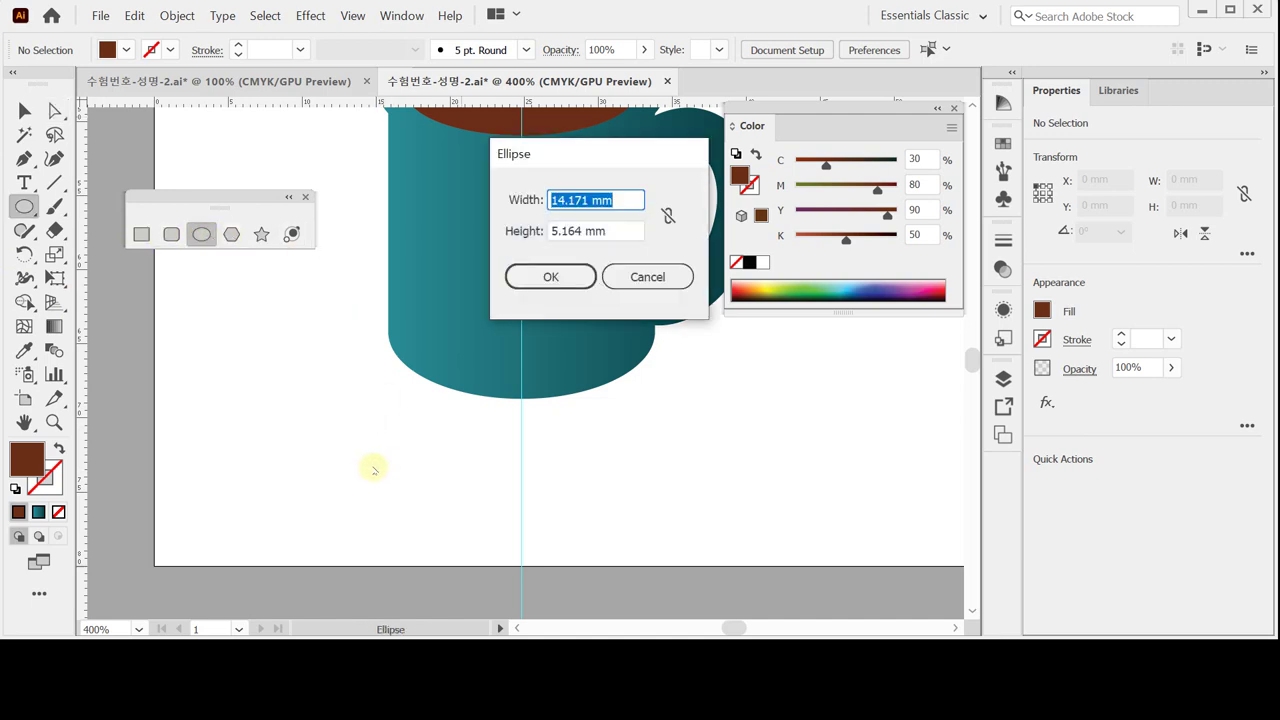
{"action": "type", "text": "2."}
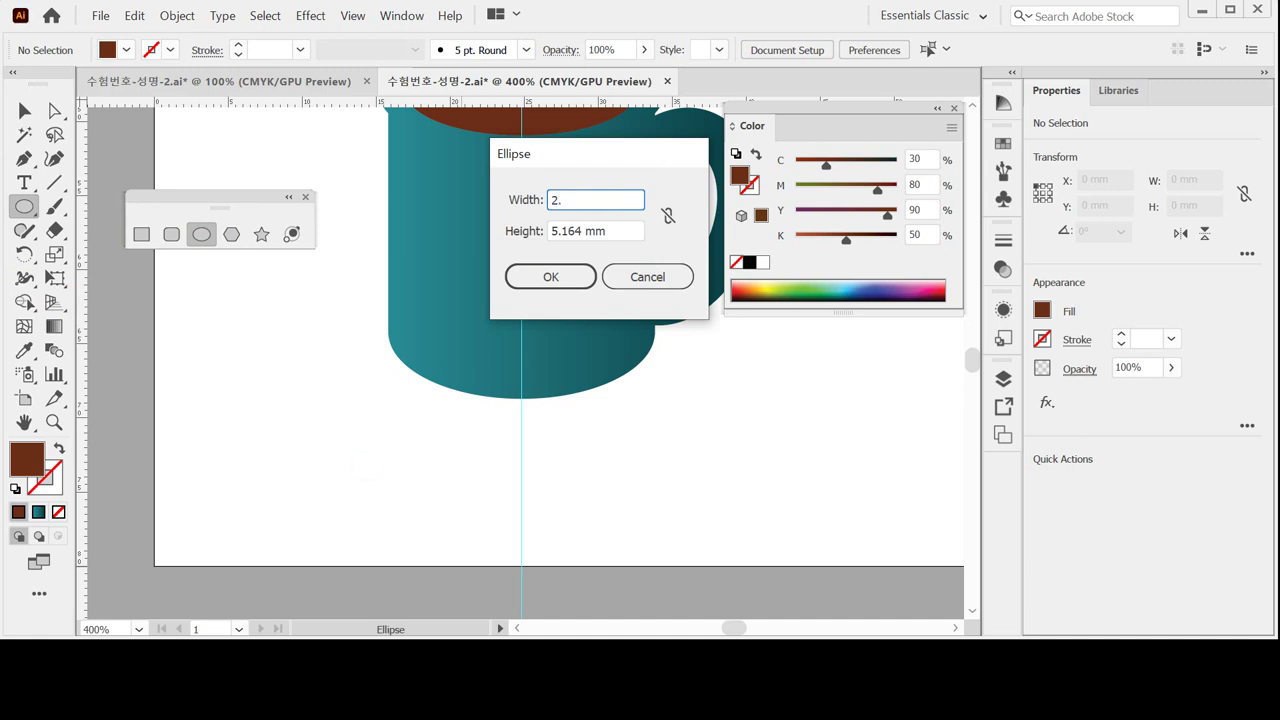
{"action": "type", "text": "5"}
{"action": "key", "text": "Tab"}
{"action": "type", "text": "4"}
{"action": "key", "text": "Return"}
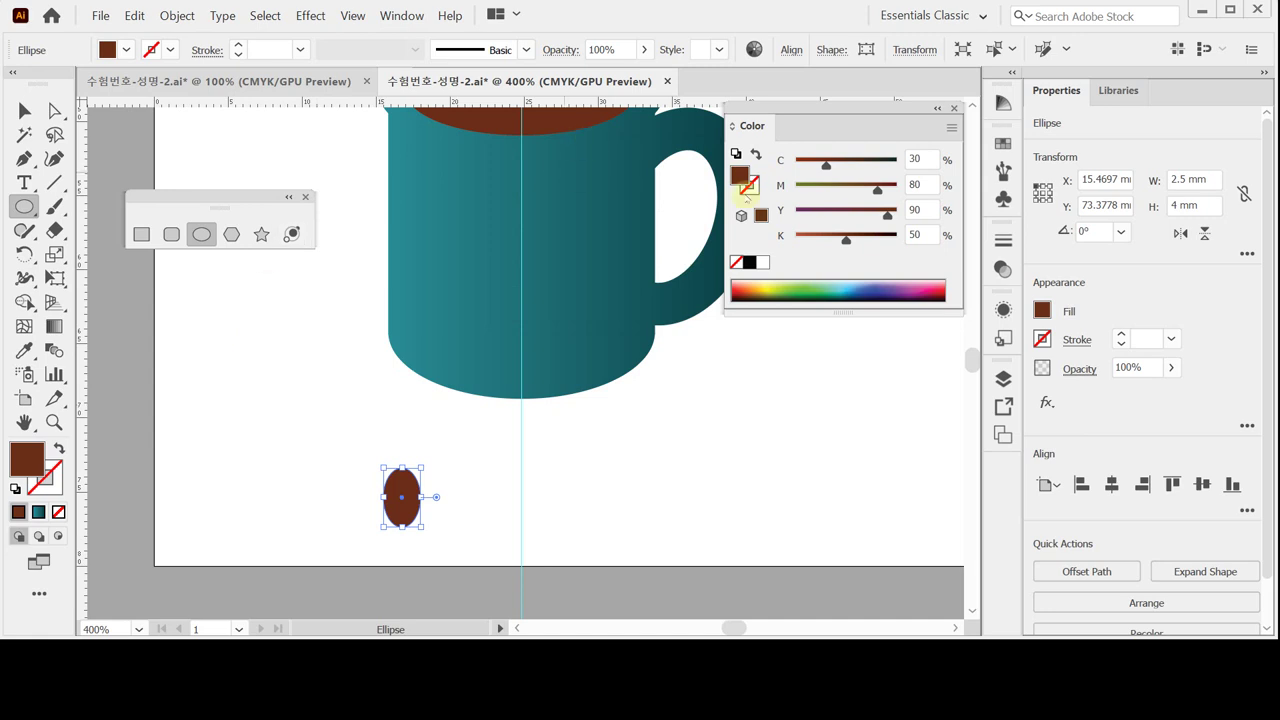
Step: Fill the small ellipse with a green of C 80, M 0, Y 90 and K 0
{"action": "left_click", "coordinate": [762, 263]}
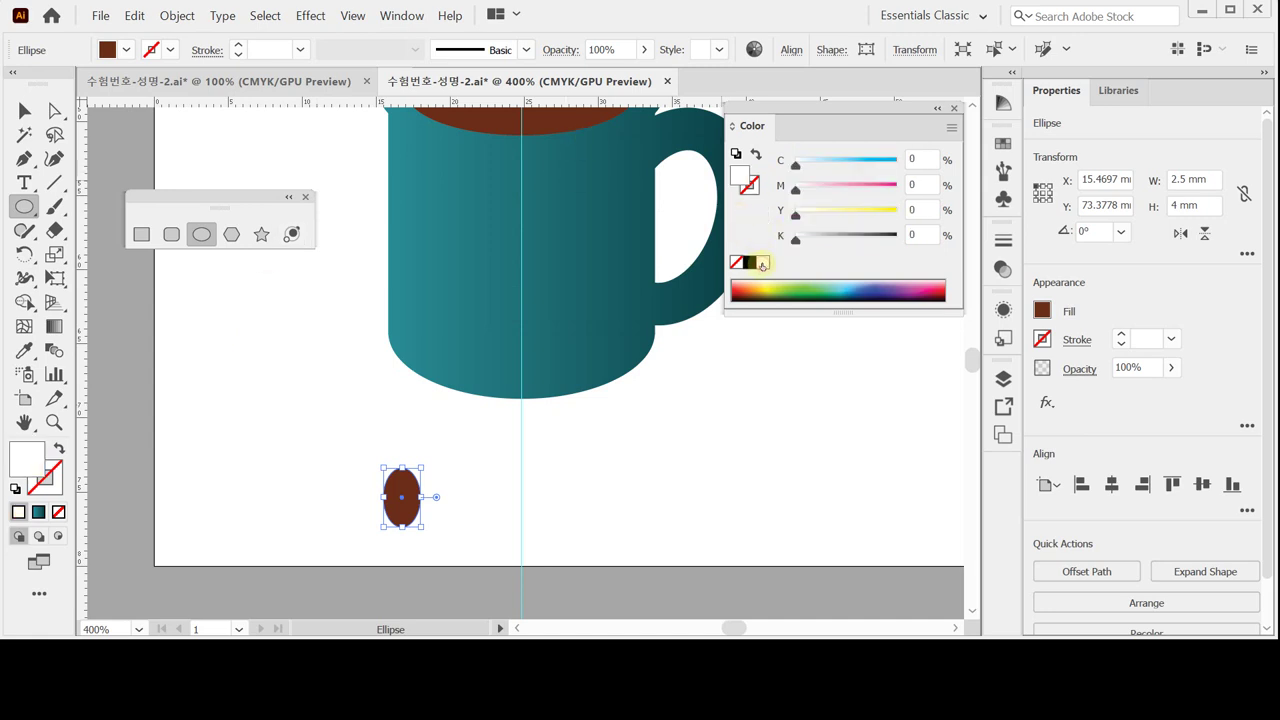
{"action": "left_click", "coordinate": [912, 184]}
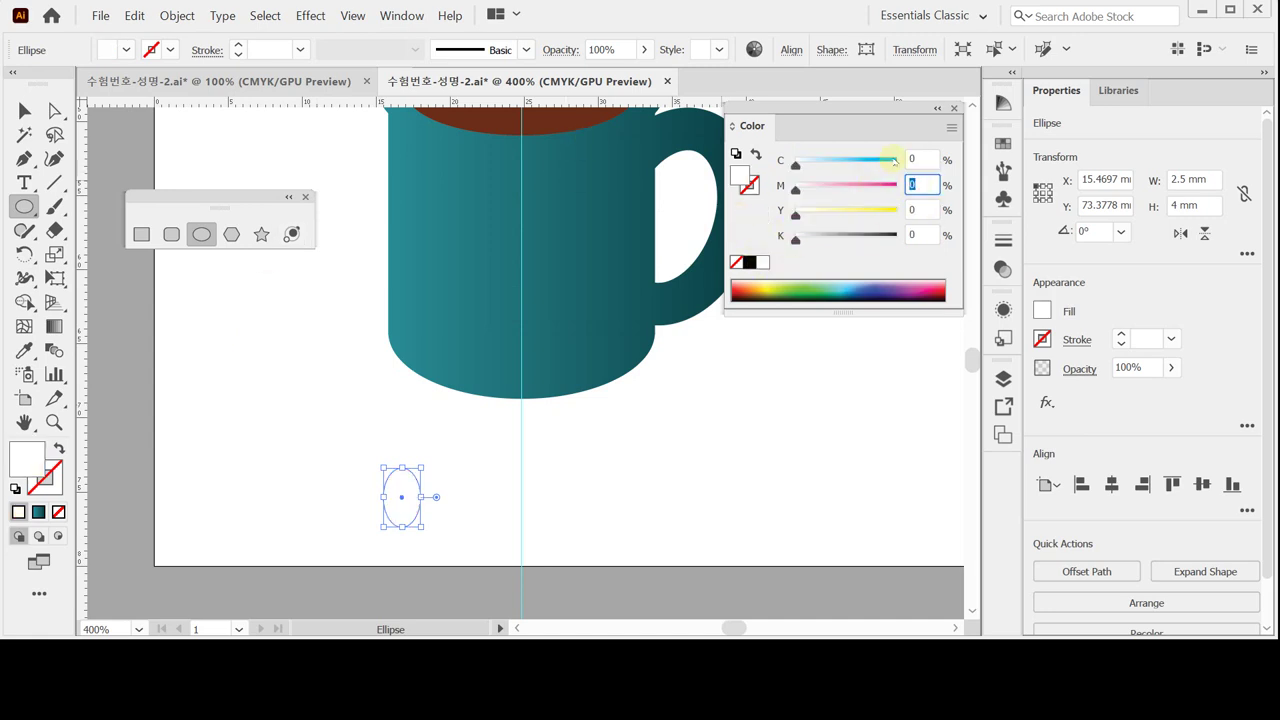
{"action": "key", "text": "shift+Tab"}
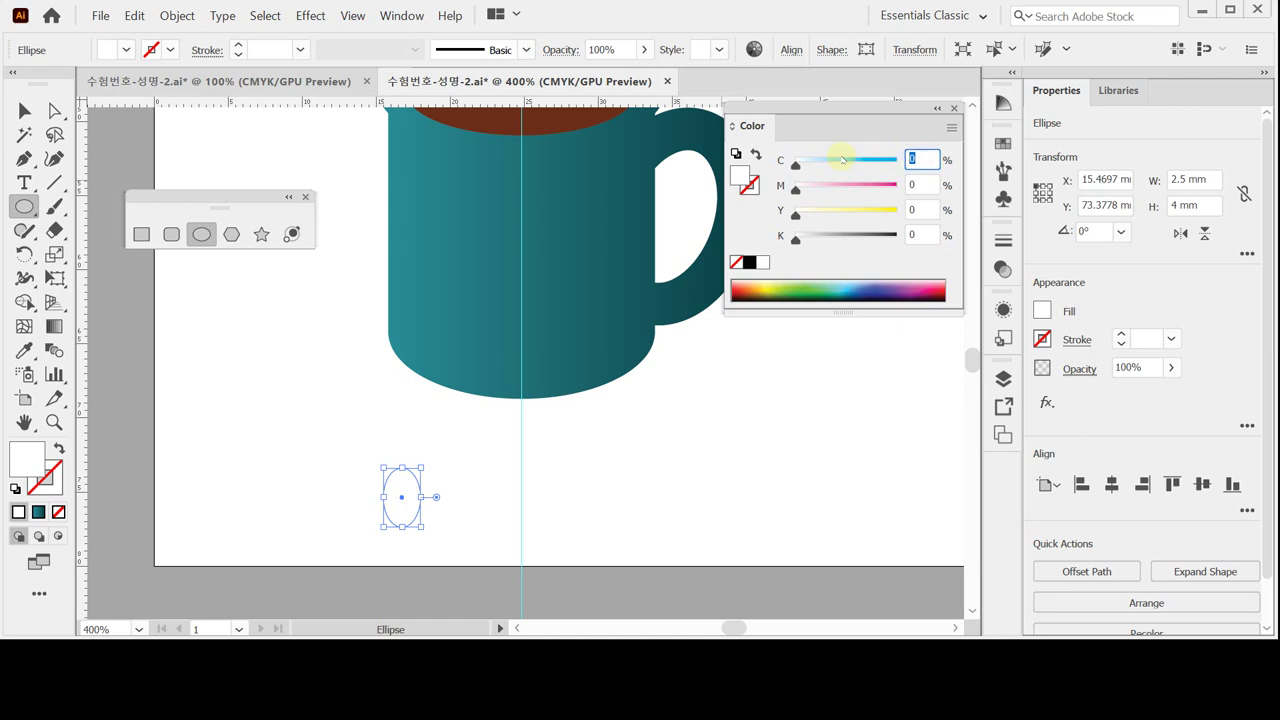
{"action": "type", "text": "80"}
{"action": "key", "text": "Tab"}
{"action": "key", "text": "Tab"}
{"action": "type", "text": "90"}
{"action": "key", "text": "Return"}
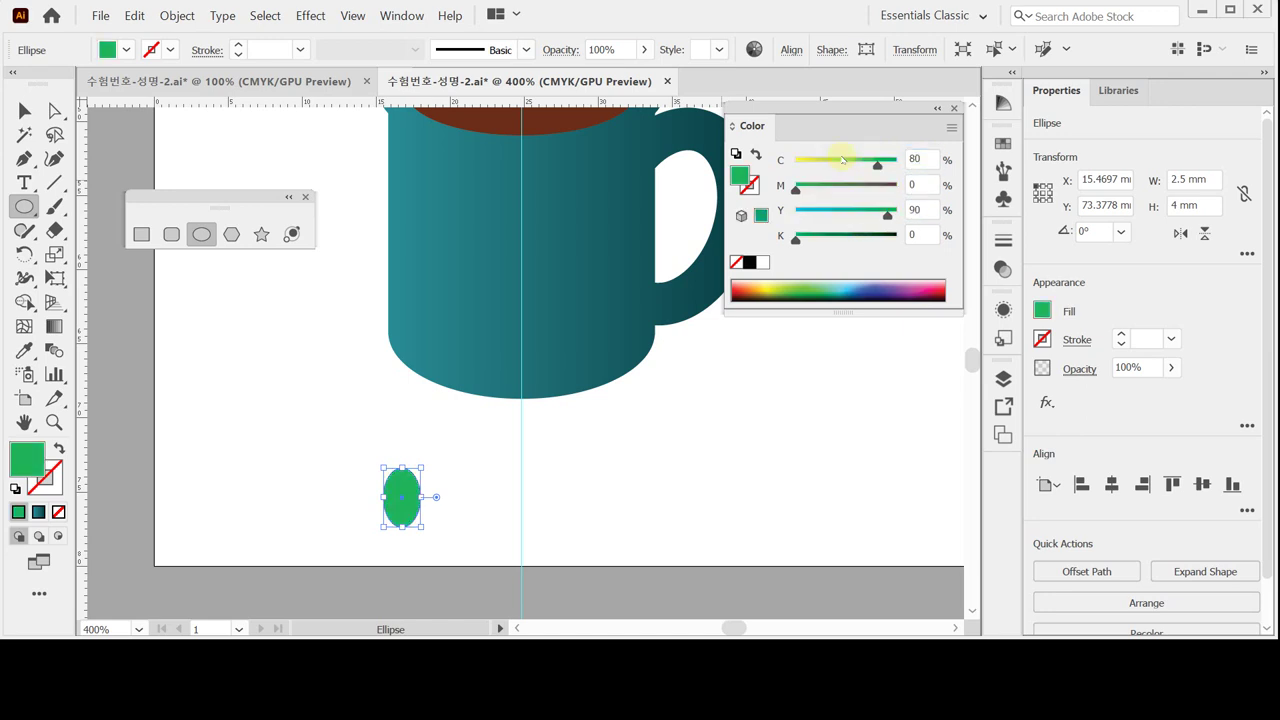
Step: Draw a vertical line about 6.8 mm long through the middle of the green ellipse, extending past both of its ends
{"action": "key", "text": "ctrl"}
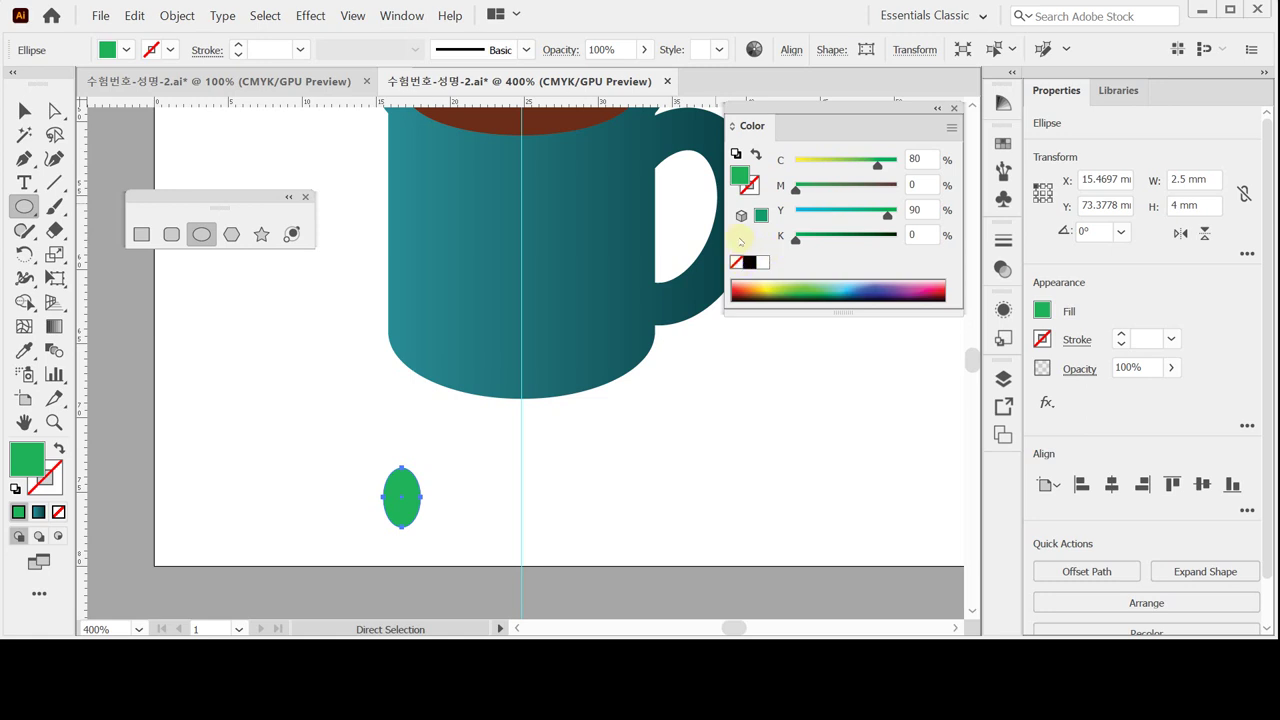
{"action": "key", "text": "ctrl+equal"}
{"action": "key", "text": "ctrl+equal"}
{"action": "key", "text": "ctrl+equal"}
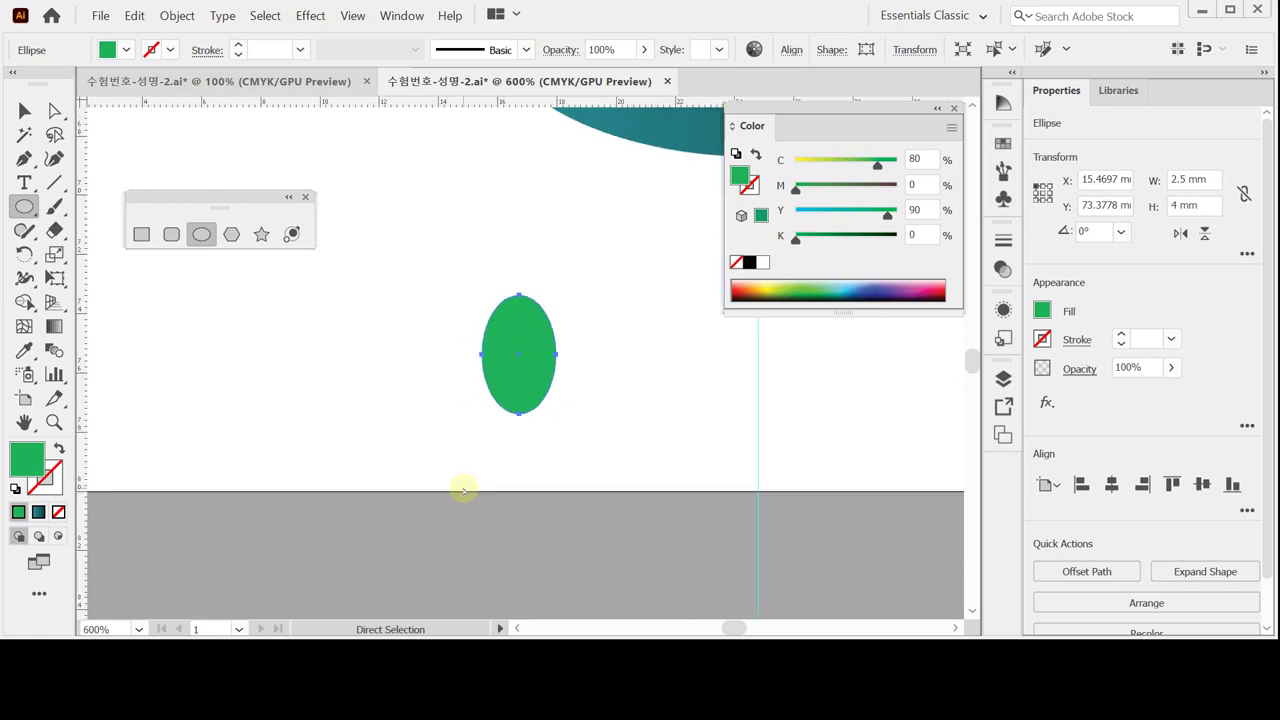
{"action": "left_click", "coordinate": [54, 182]}
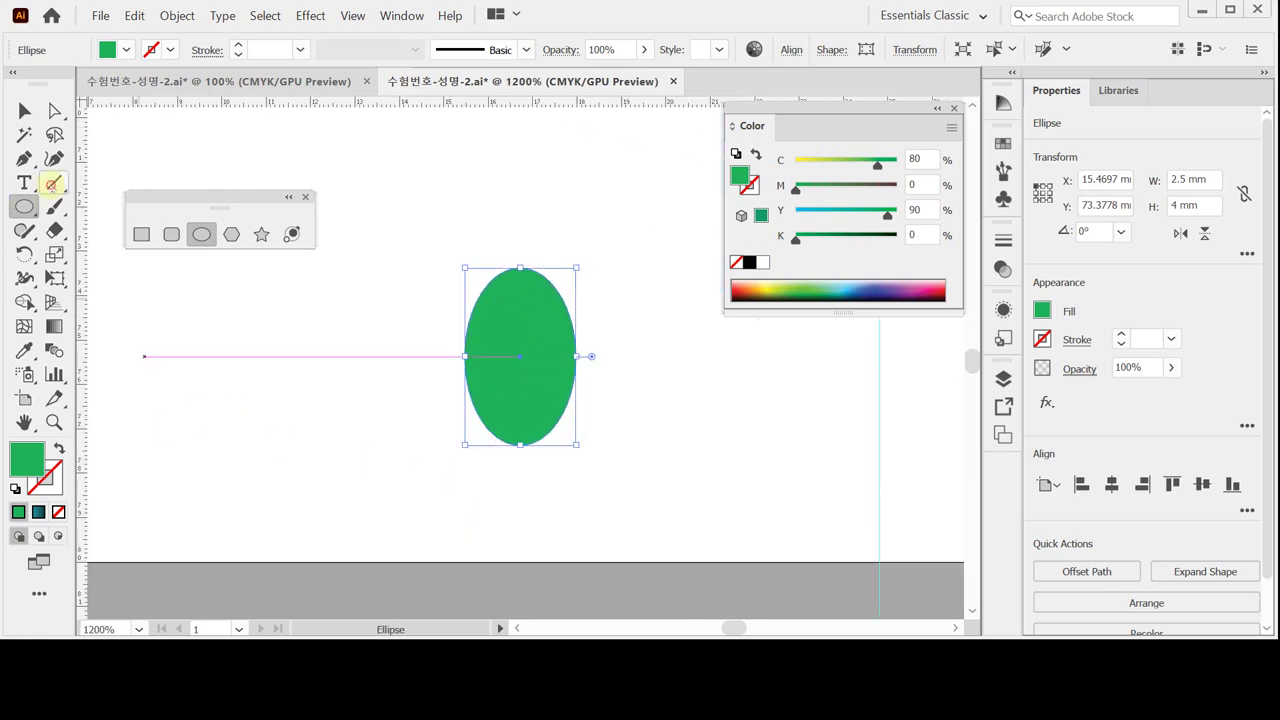
{"action": "left_click_drag", "start_coordinate": [517, 208], "coordinate": [517, 509]}
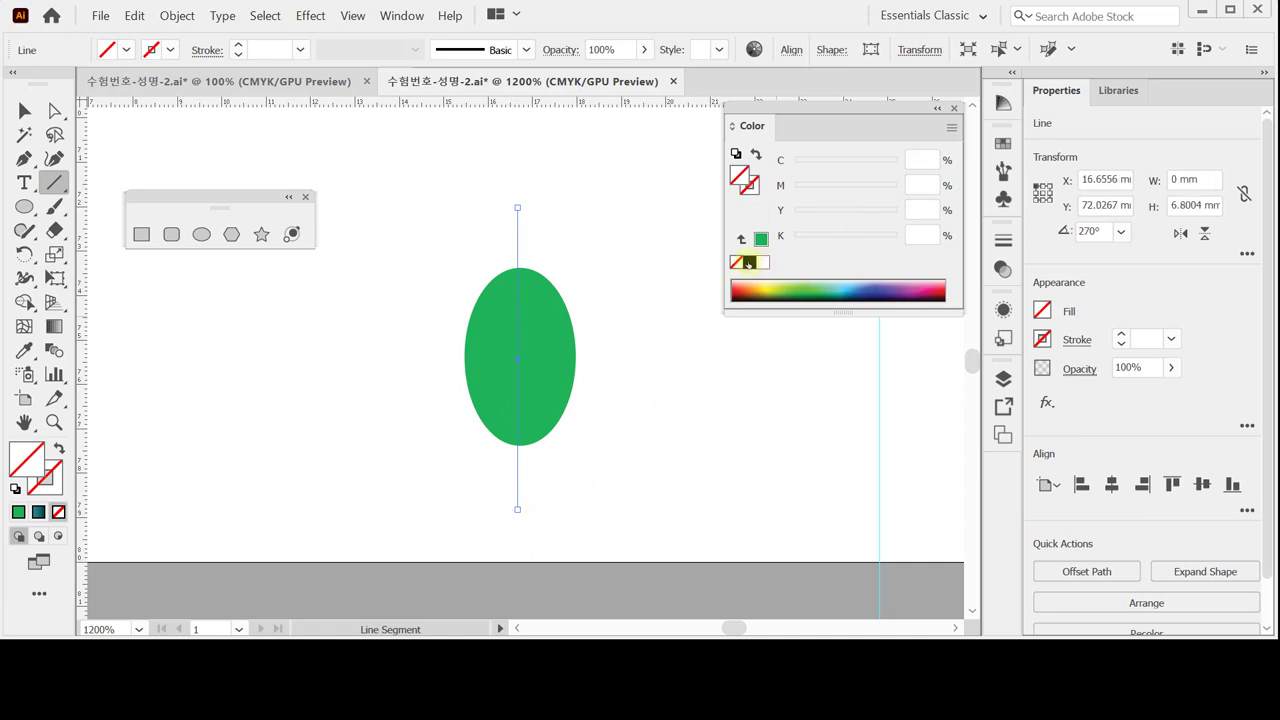
Step: Give the vertical line a black 0.5 pt stroke without a fill
{"action": "left_click", "coordinate": [748, 262]}
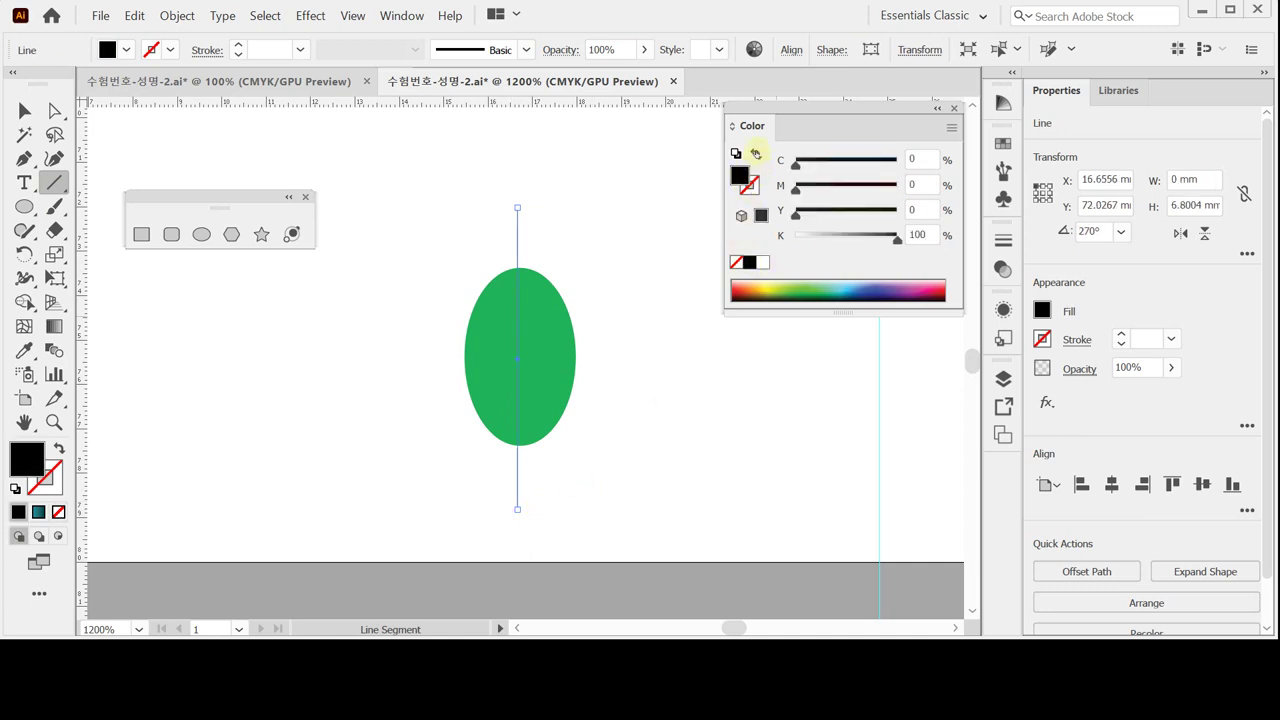
{"action": "left_click", "coordinate": [755, 153]}
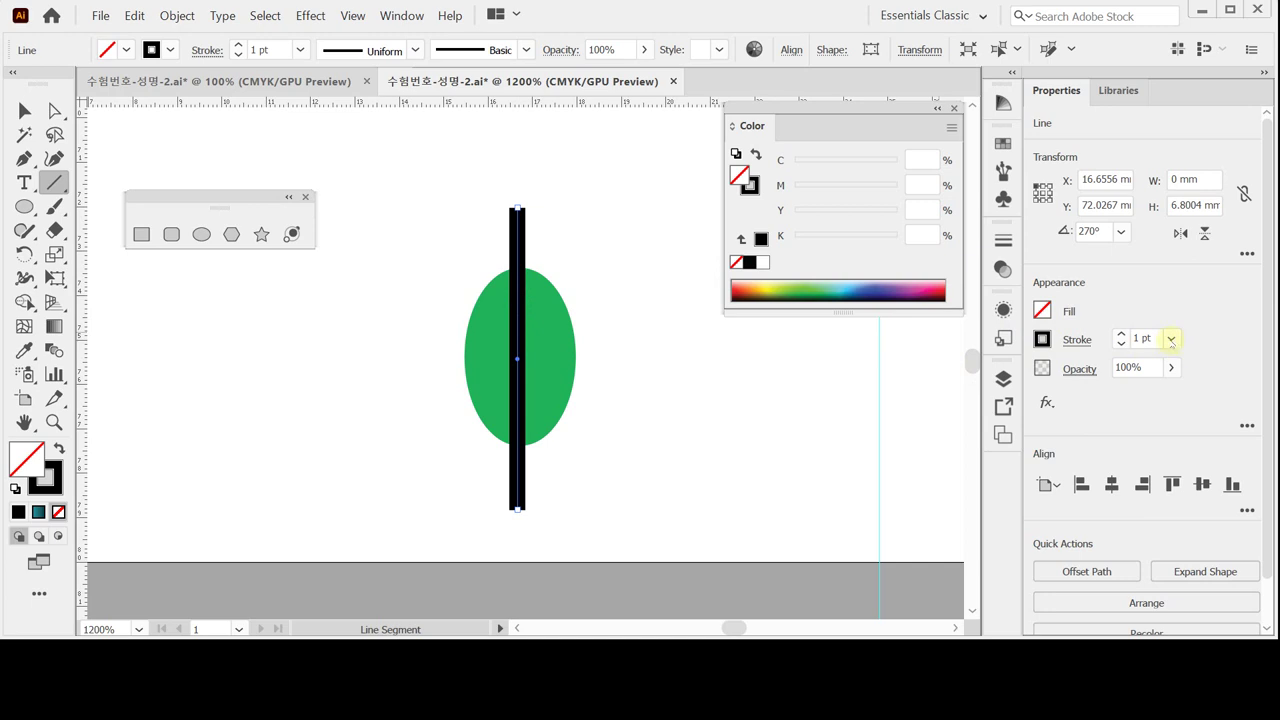
{"action": "left_click", "coordinate": [1171, 339]}
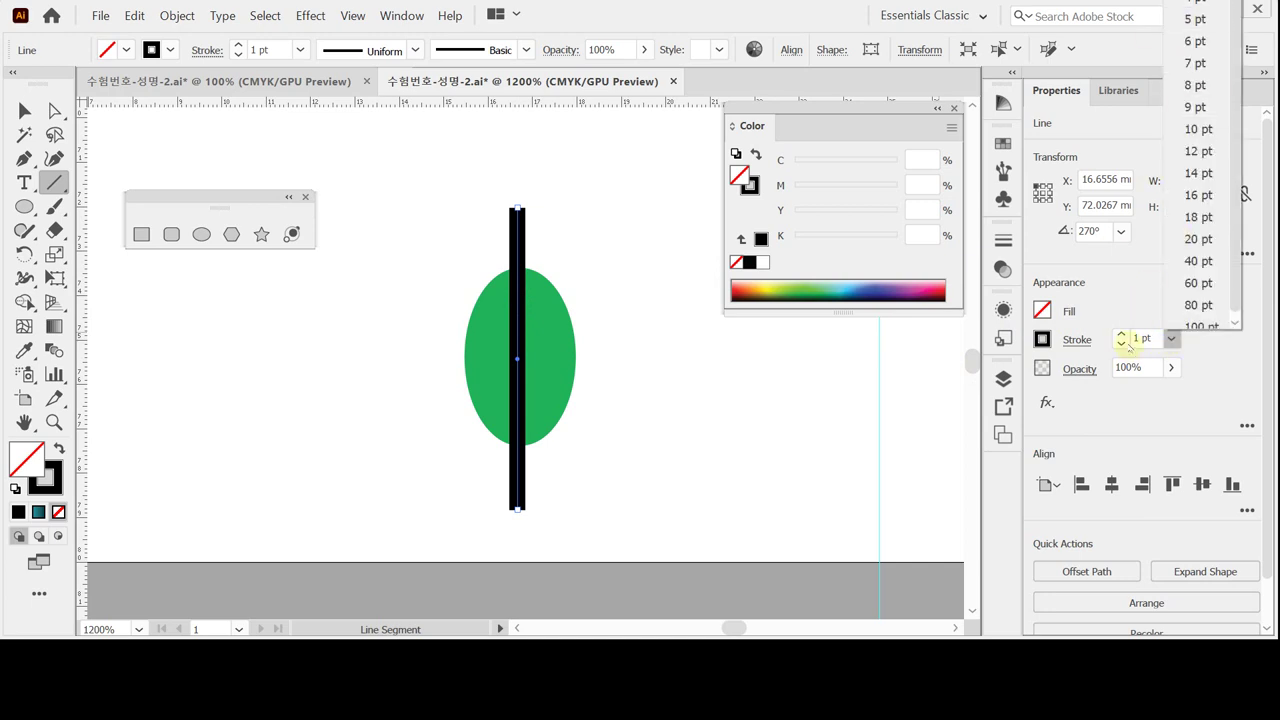
{"action": "left_click", "coordinate": [1121, 344]}
{"action": "left_click", "coordinate": [1120, 344]}
{"action": "left_click", "coordinate": [1120, 344]}
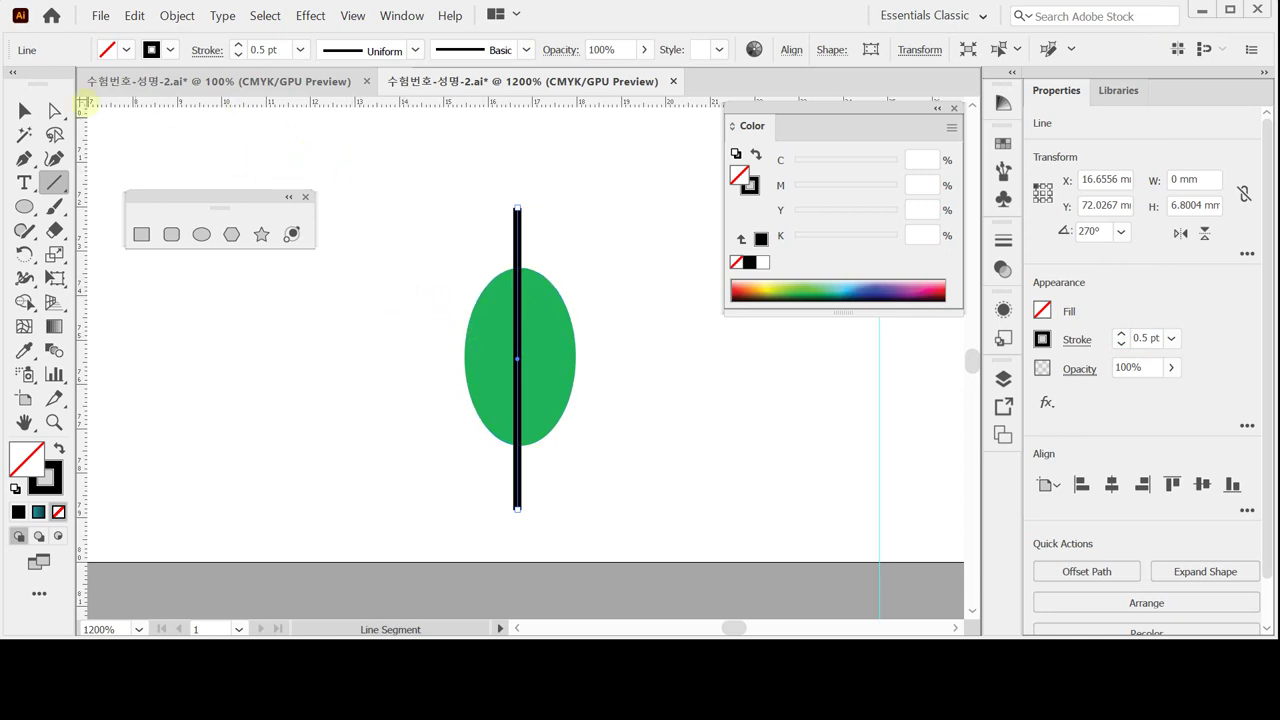
Step: Align the green ellipse and the vertical line on their horizontal centres
{"action": "key", "text": "ctrl"}
{"action": "key", "text": "ctrl"}
{"action": "key", "text": "v"}
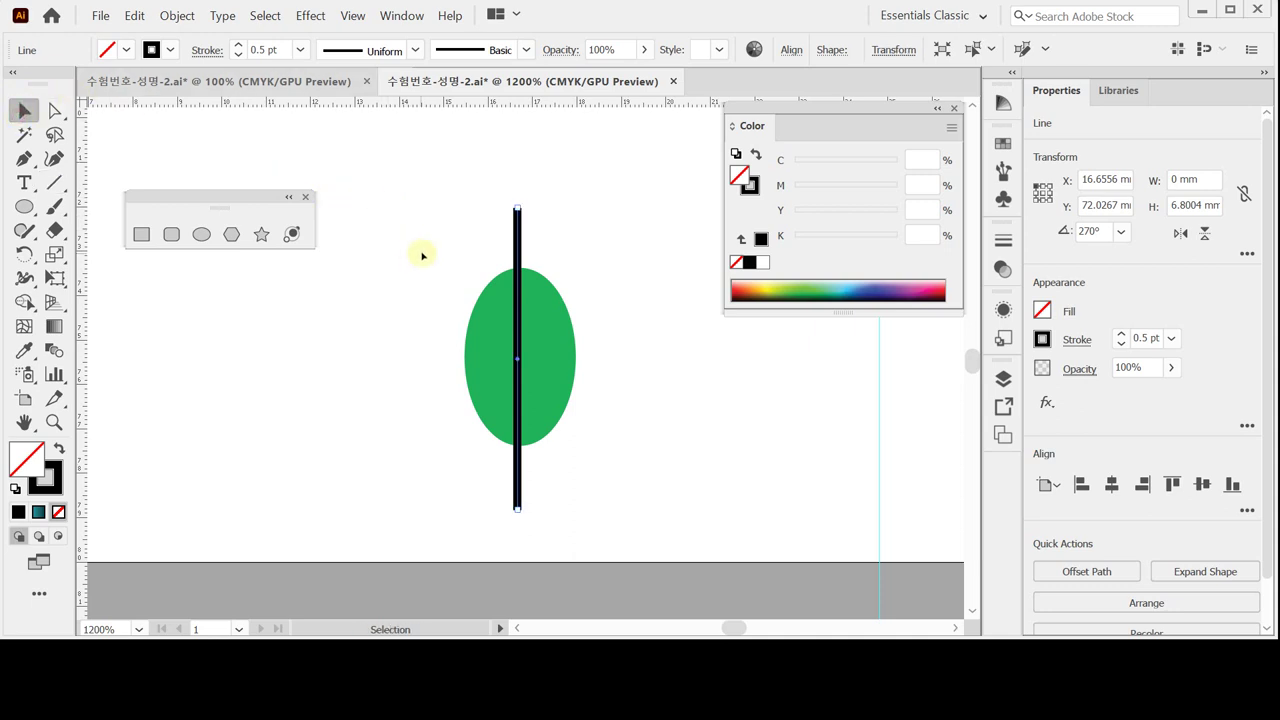
{"action": "left_click_drag", "start_coordinate": [422, 255], "coordinate": [598, 416]}
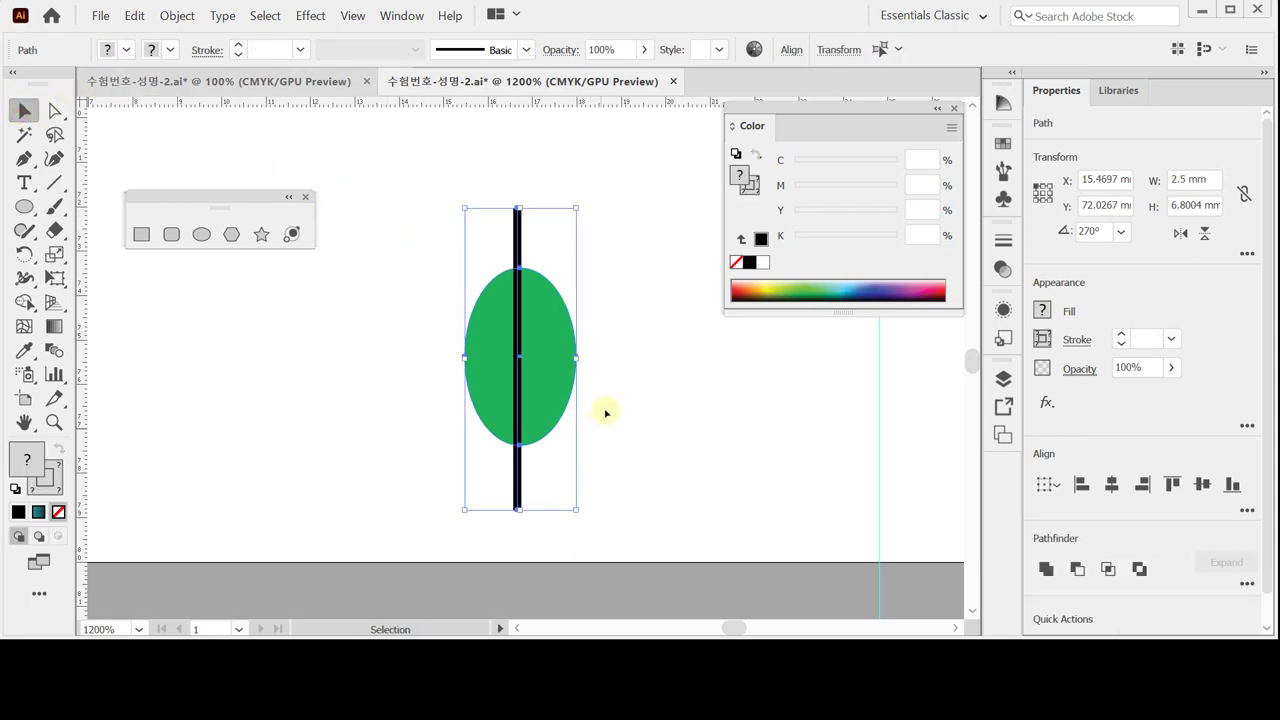
{"action": "left_click", "coordinate": [1111, 484]}
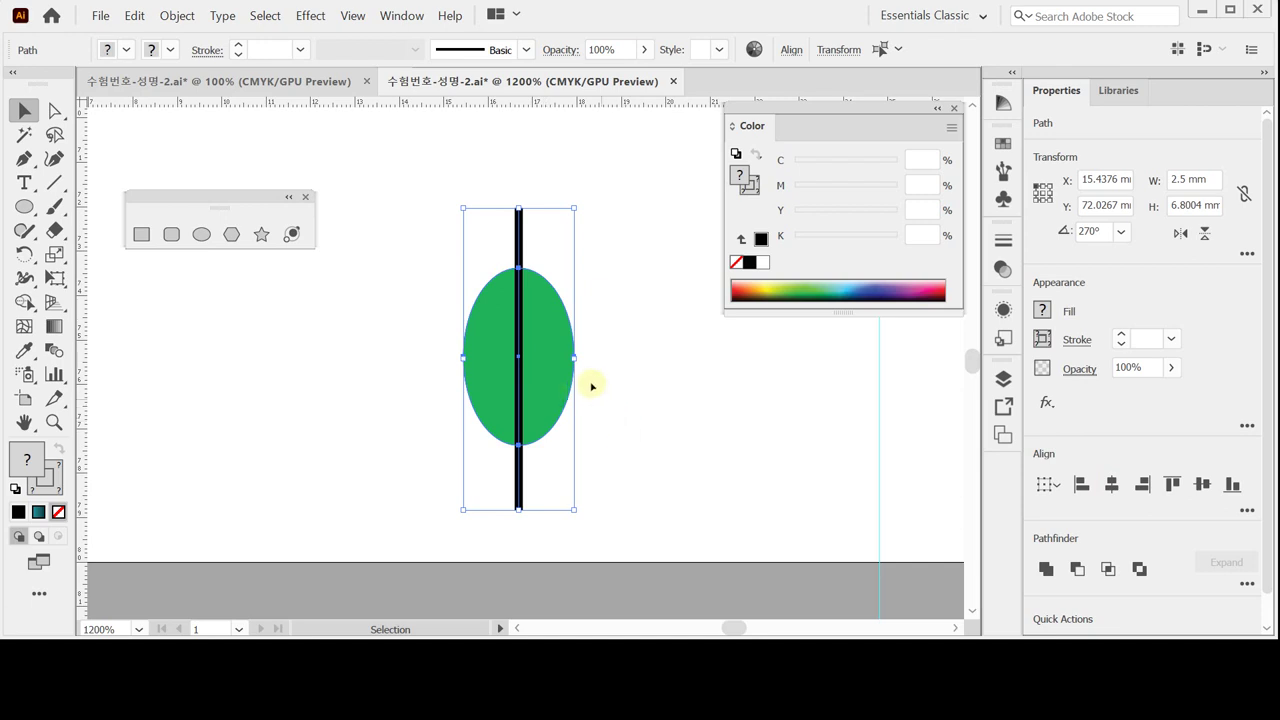
{"action": "left_click", "coordinate": [636, 390]}
{"action": "left_click", "coordinate": [517, 220]}
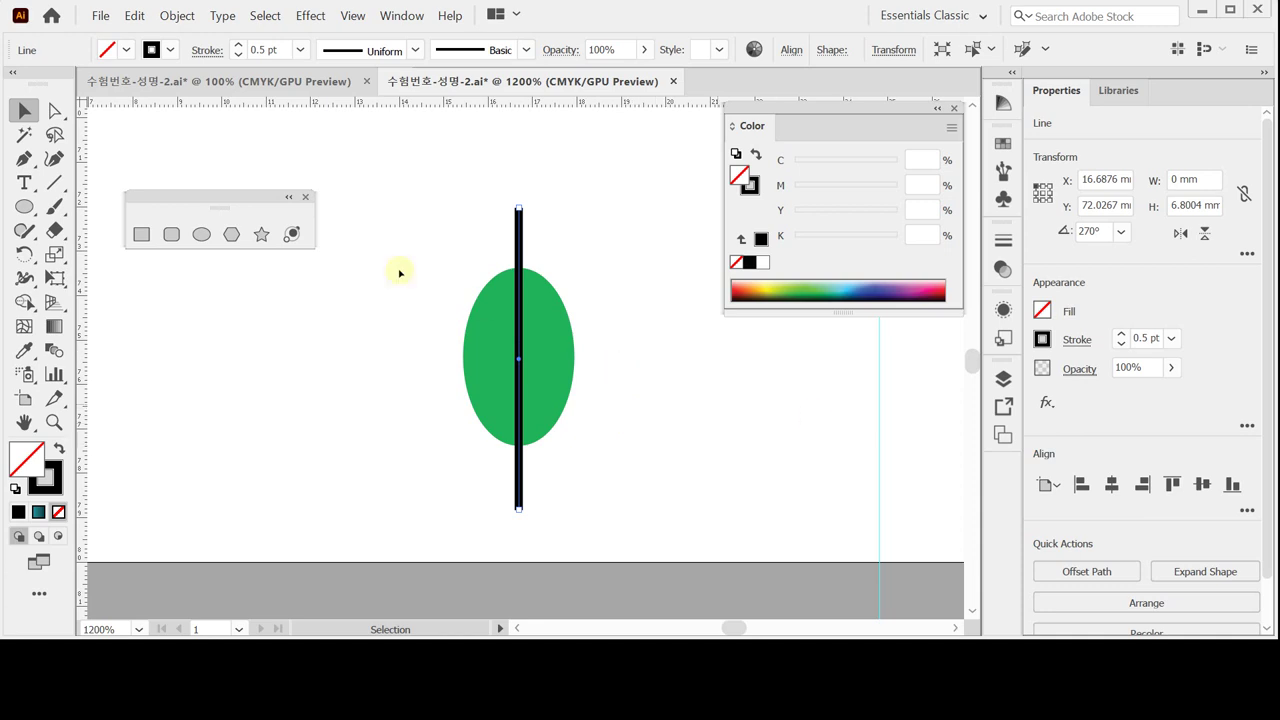
Step: Divide the green ellipse along the vertical line with the Pathfinder Divide operation, and deselect the result
{"action": "left_click_drag", "start_coordinate": [392, 245], "coordinate": [608, 417]}
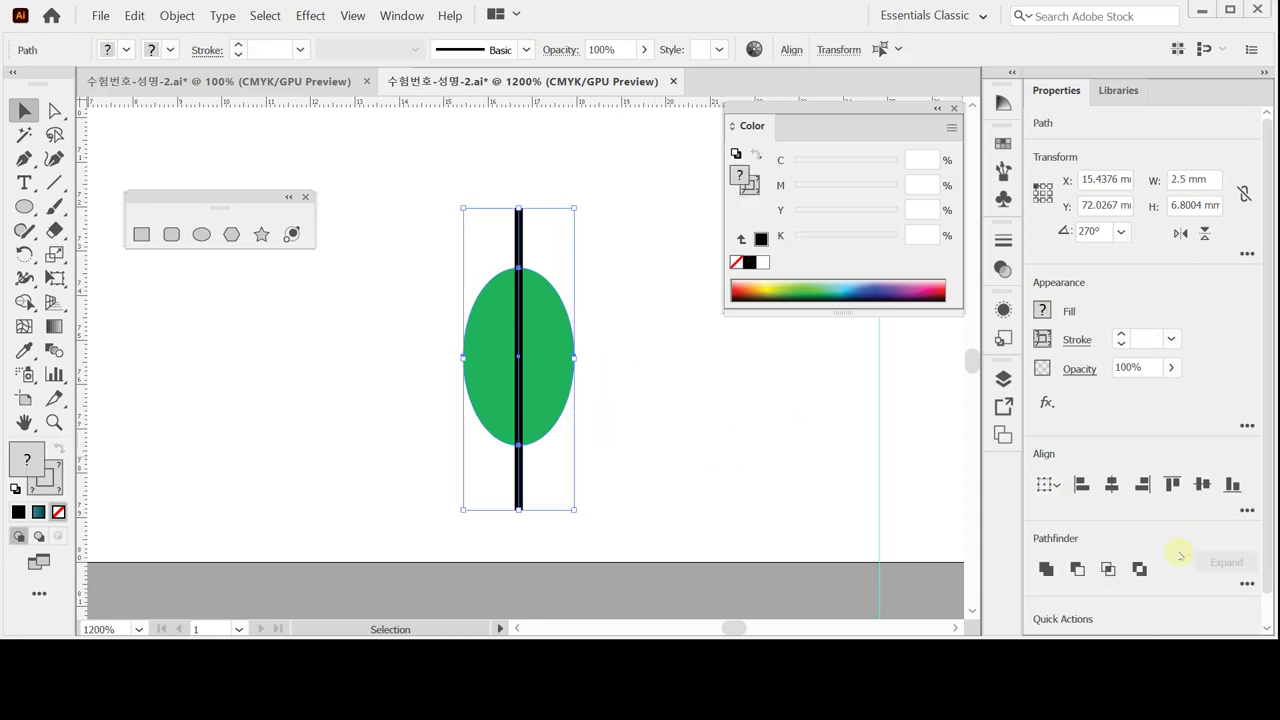
{"action": "left_click", "coordinate": [1247, 583]}
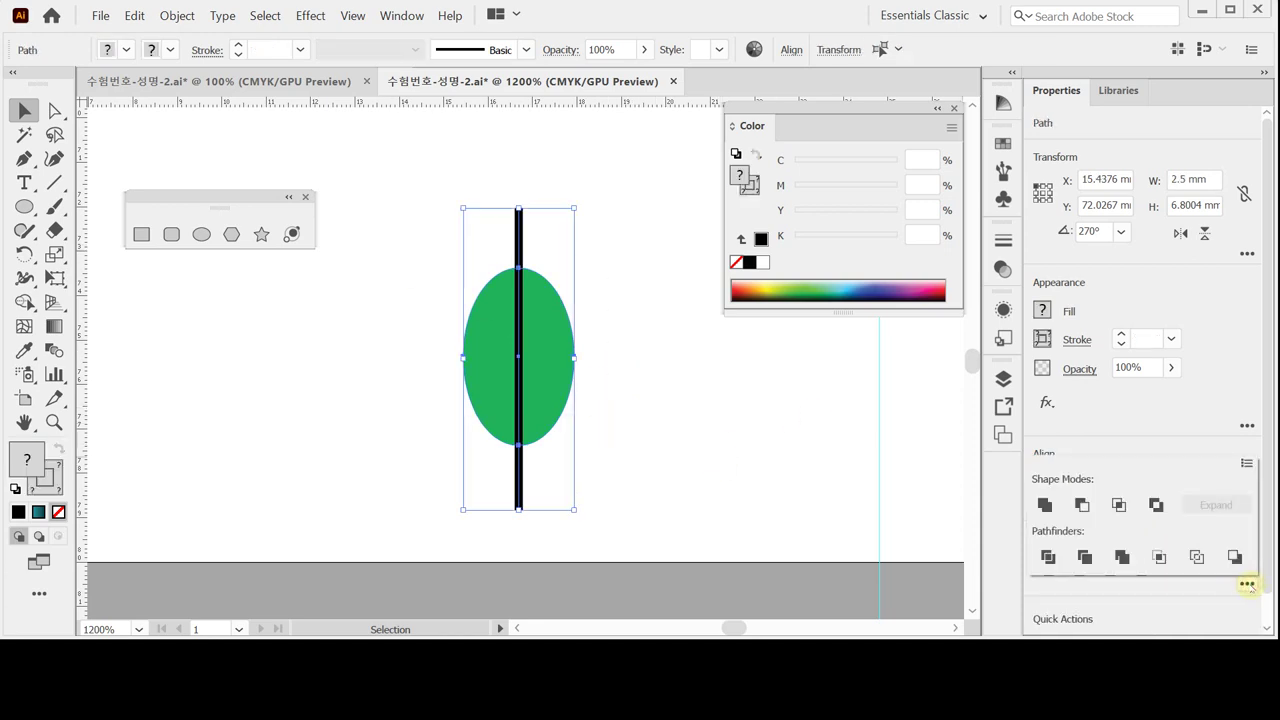
{"action": "left_click", "coordinate": [1048, 557]}
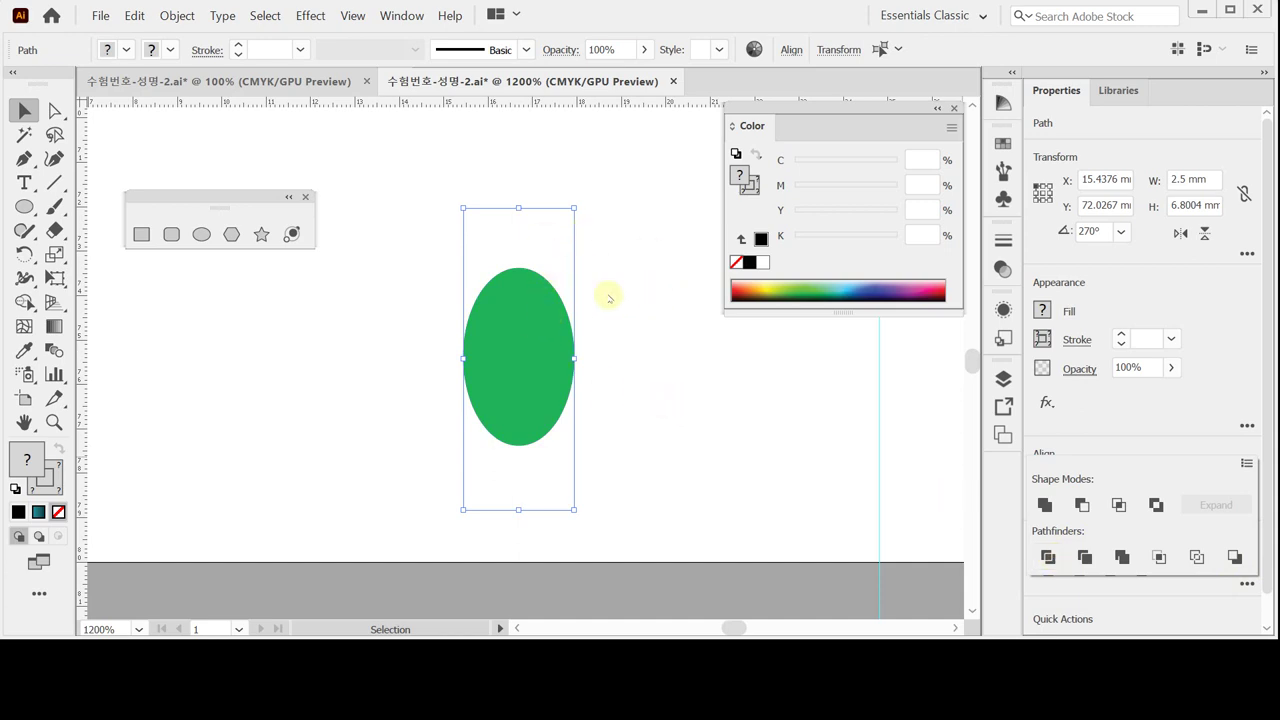
{"action": "left_click", "coordinate": [607, 343]}
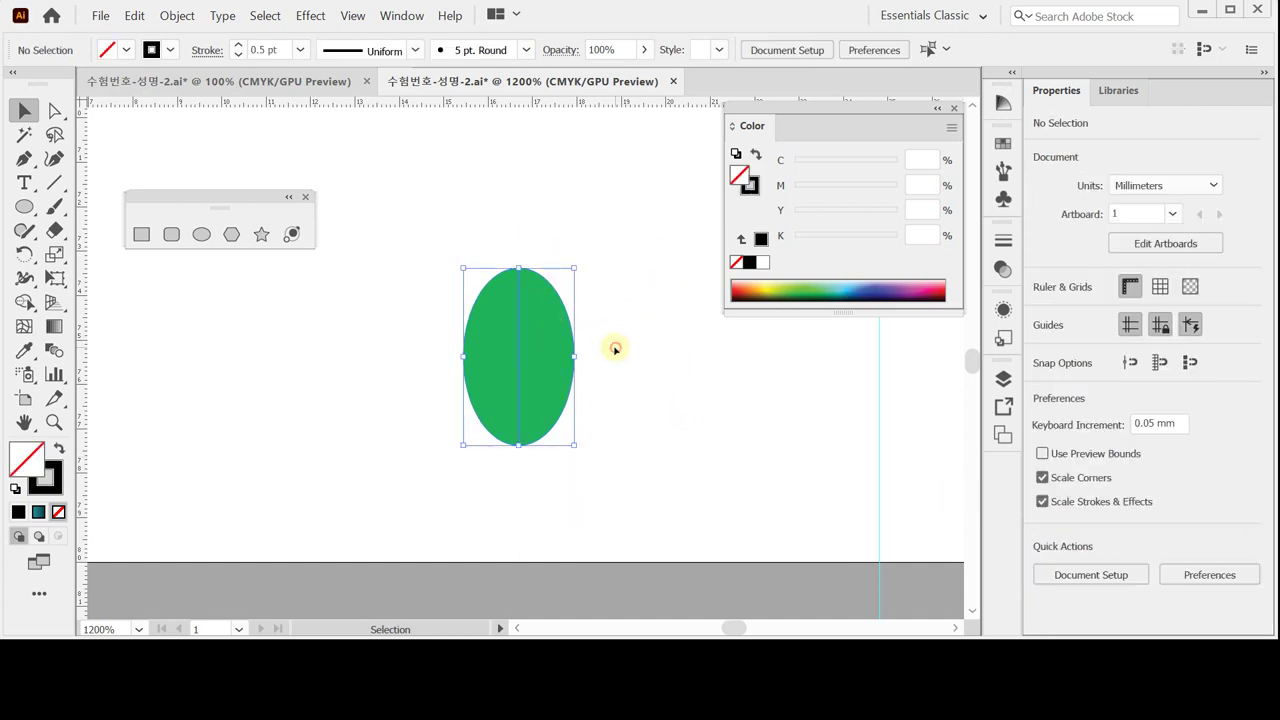
Step: Isolate the divided ellipse group and nudge its right half 0.2 mm to the right
{"action": "left_click", "coordinate": [545, 342]}
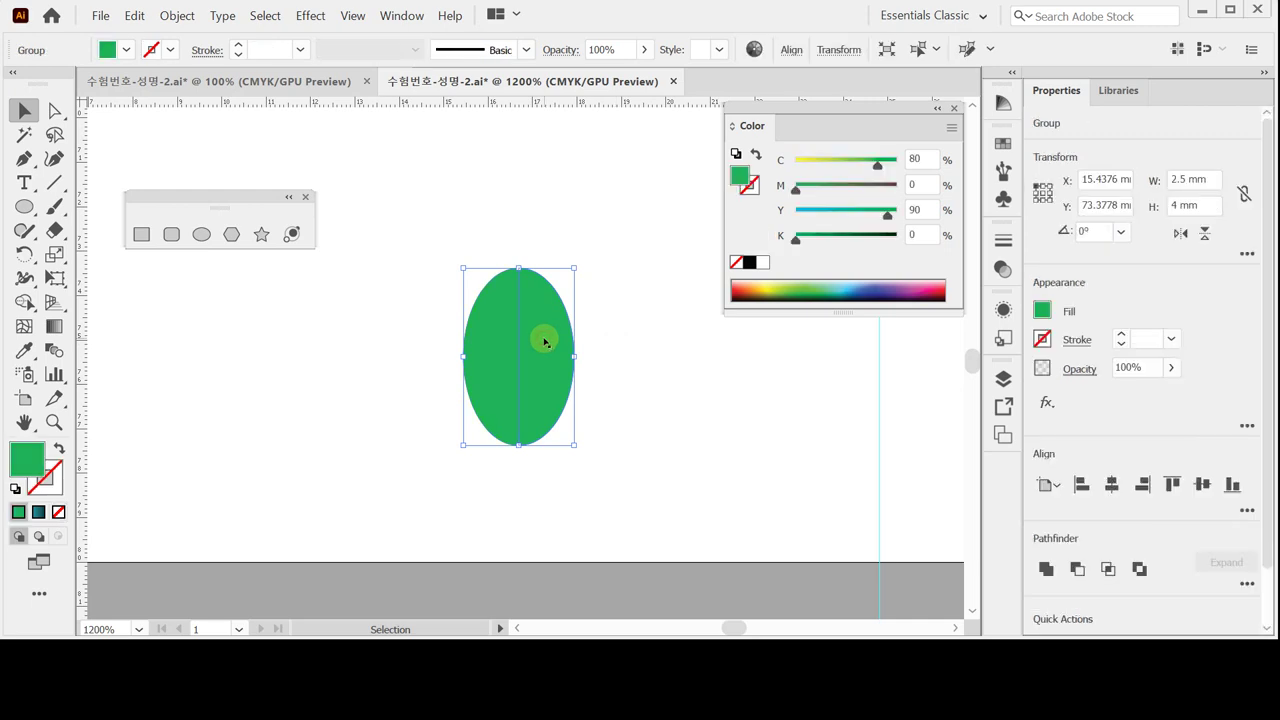
{"action": "double_click", "coordinate": [545, 342]}
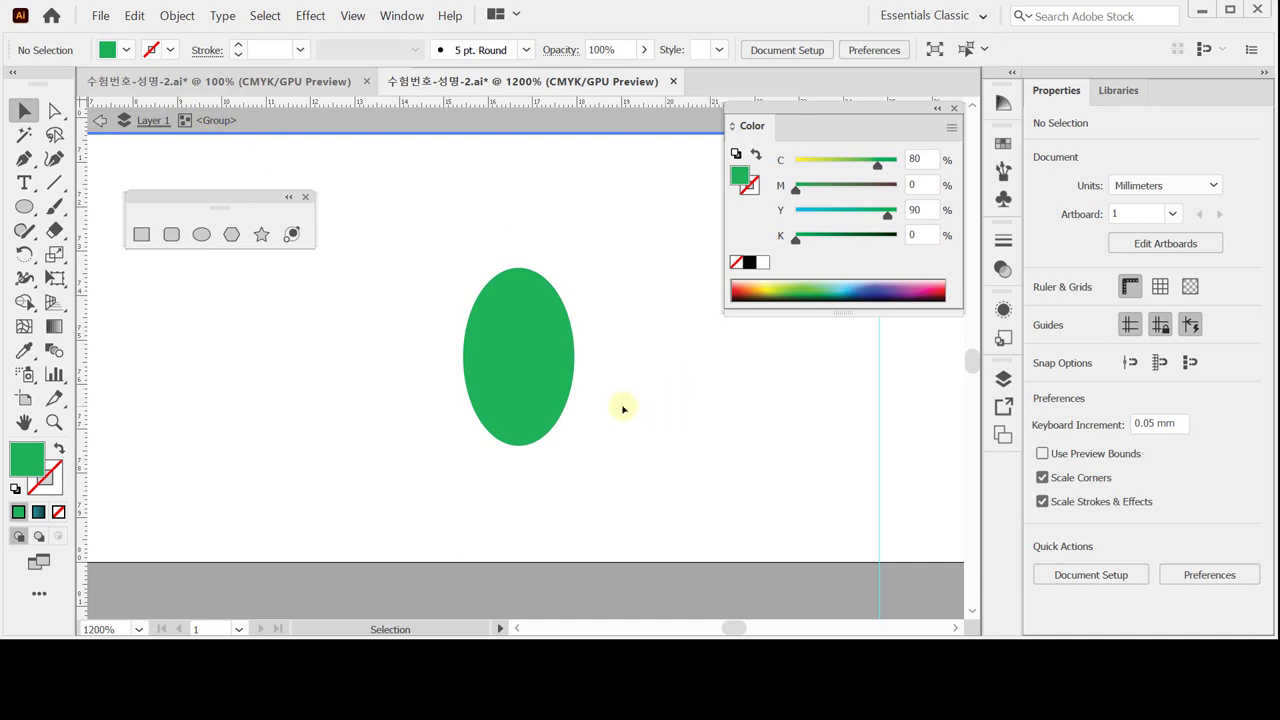
{"action": "left_click", "coordinate": [552, 393]}
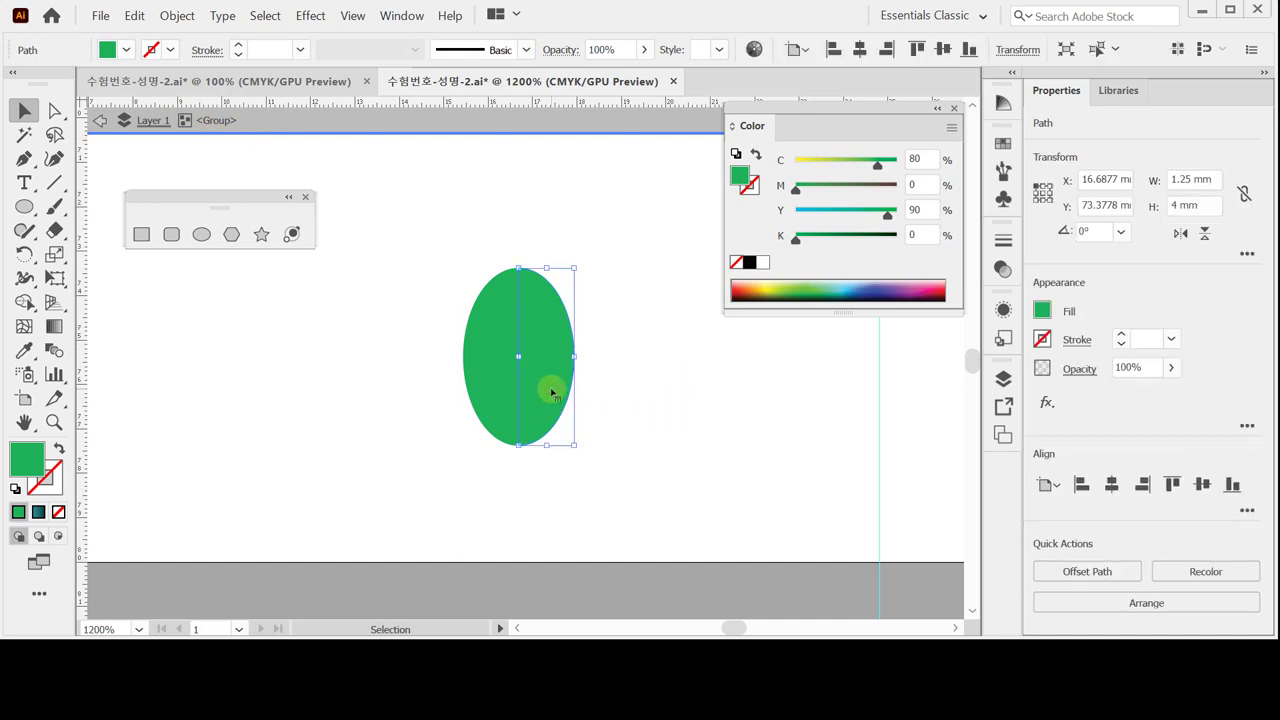
{"action": "key", "text": "Right"}
{"action": "key", "text": "Right"}
{"action": "key", "text": "Right"}
{"action": "key", "text": "Right"}
{"action": "key", "text": "Right"}
{"action": "key", "text": "Right"}
{"action": "key", "text": "Right"}
{"action": "key", "text": "Right"}
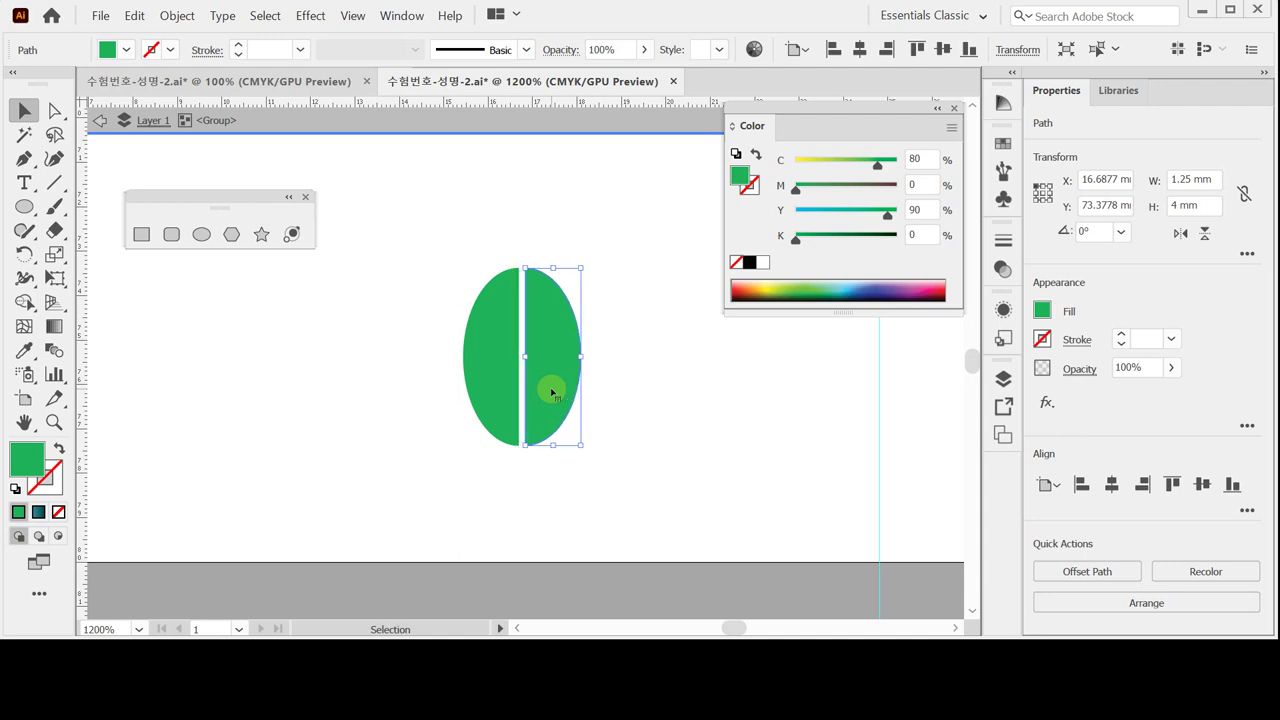
Step: Nudge the right half of the ellipse 0.5 mm down, and leave the group's isolation mode
{"action": "key", "text": "Down"}
{"action": "key", "text": "Down"}
{"action": "key", "text": "Down"}
{"action": "key", "text": "Down"}
{"action": "key", "text": "Down"}
{"action": "key", "text": "Down"}
{"action": "key", "text": "Down"}
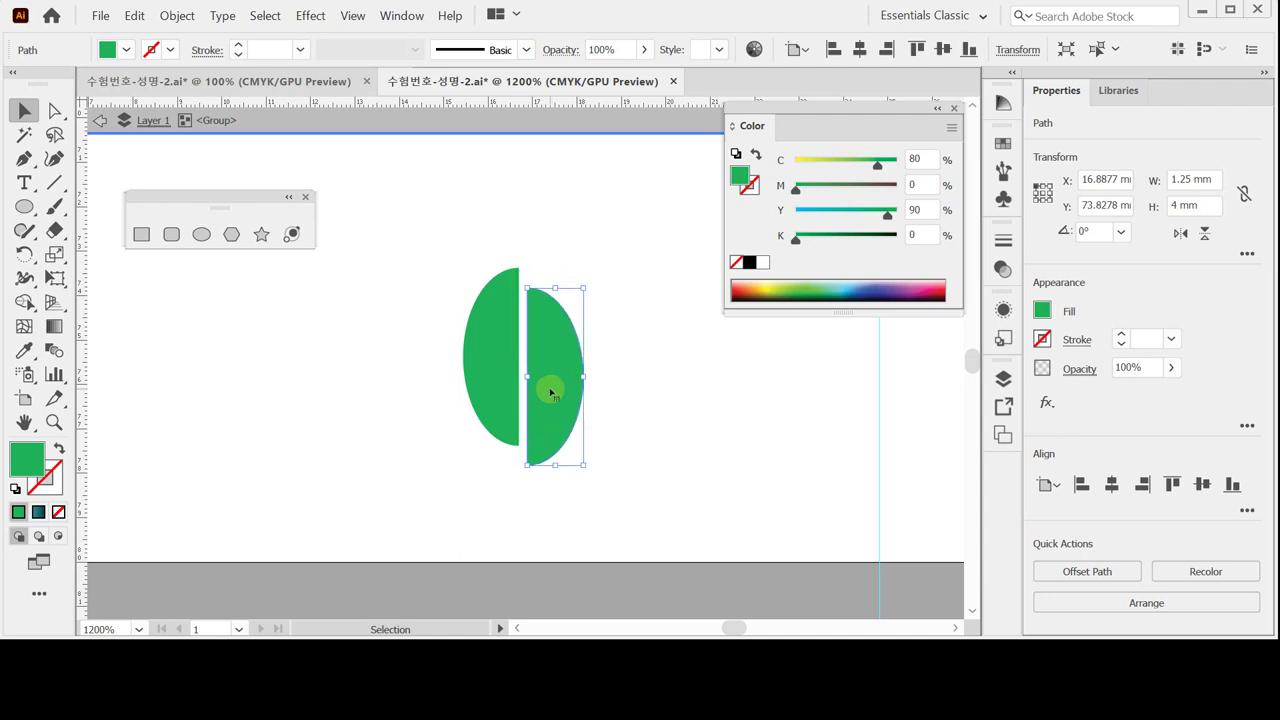
{"action": "key", "text": "Down"}
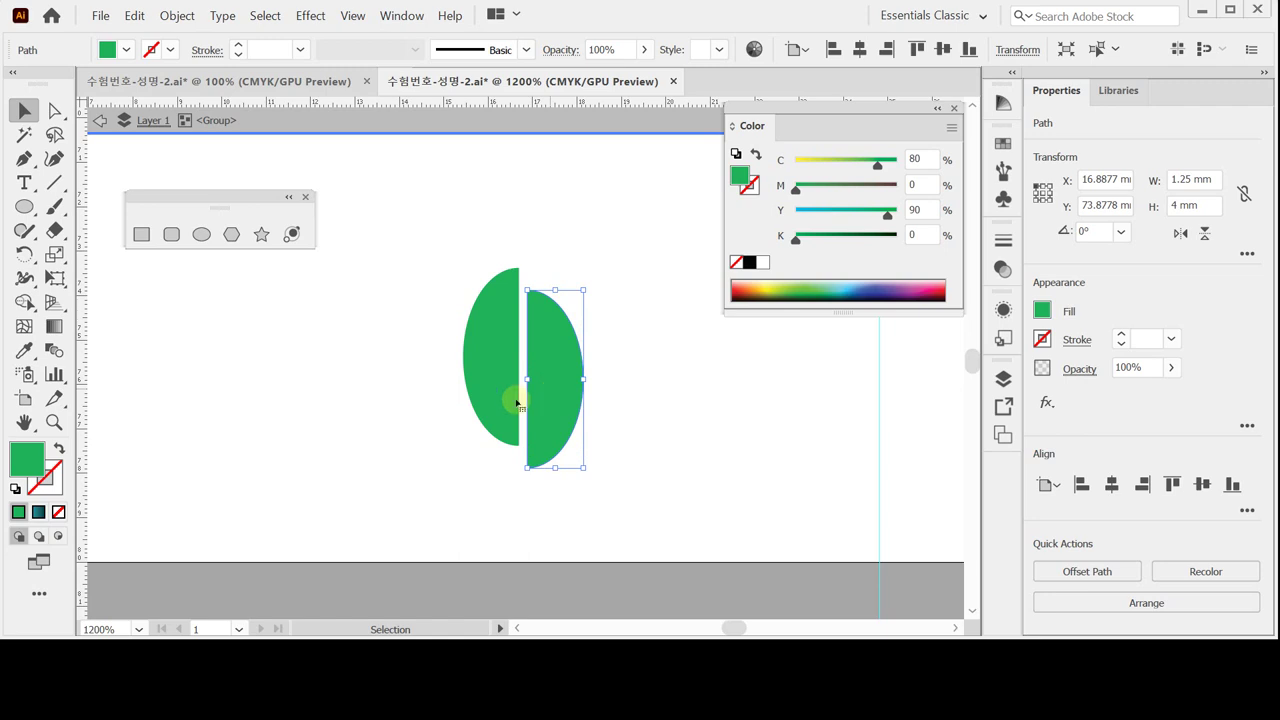
{"action": "left_click", "coordinate": [383, 343]}
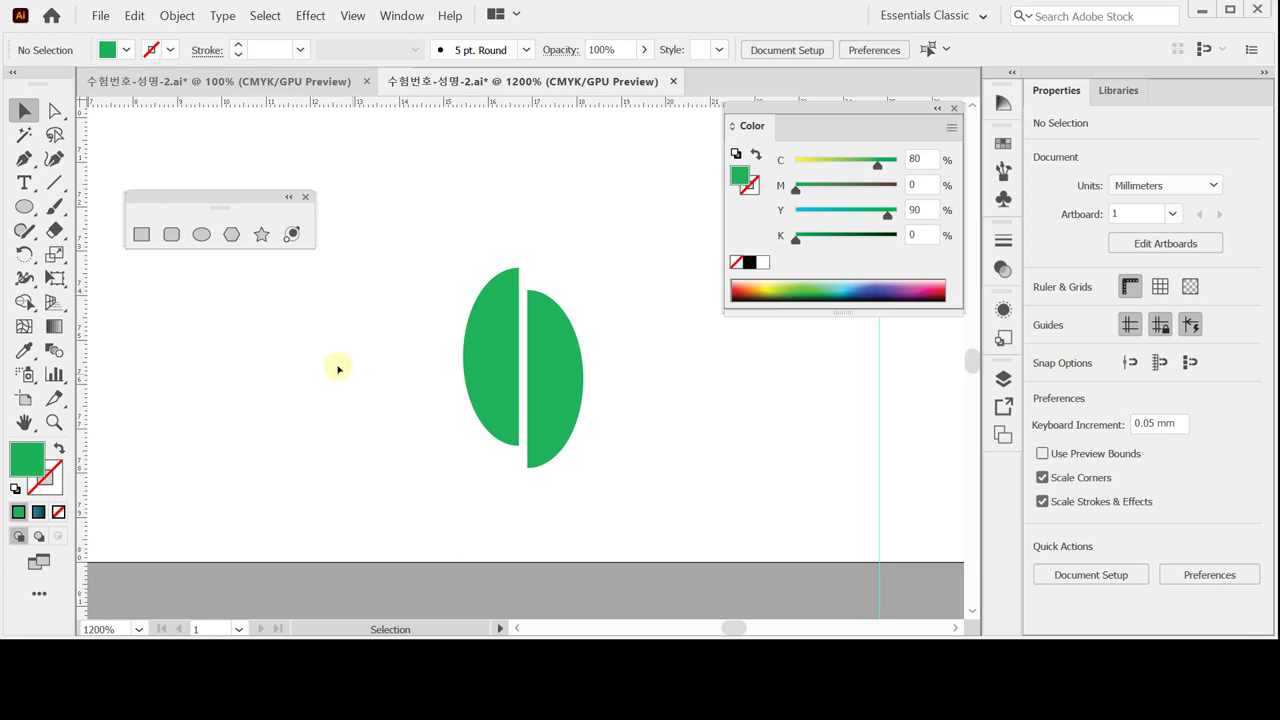
Step: Move the split green ellipse to about X 13.74, Y 71.46 mm, and place a copy at about X 16.65, Y 73.96 mm
{"action": "left_click", "coordinate": [490, 365]}
{"action": "left_click_drag", "start_coordinate": [490, 365], "coordinate": [547, 389]}
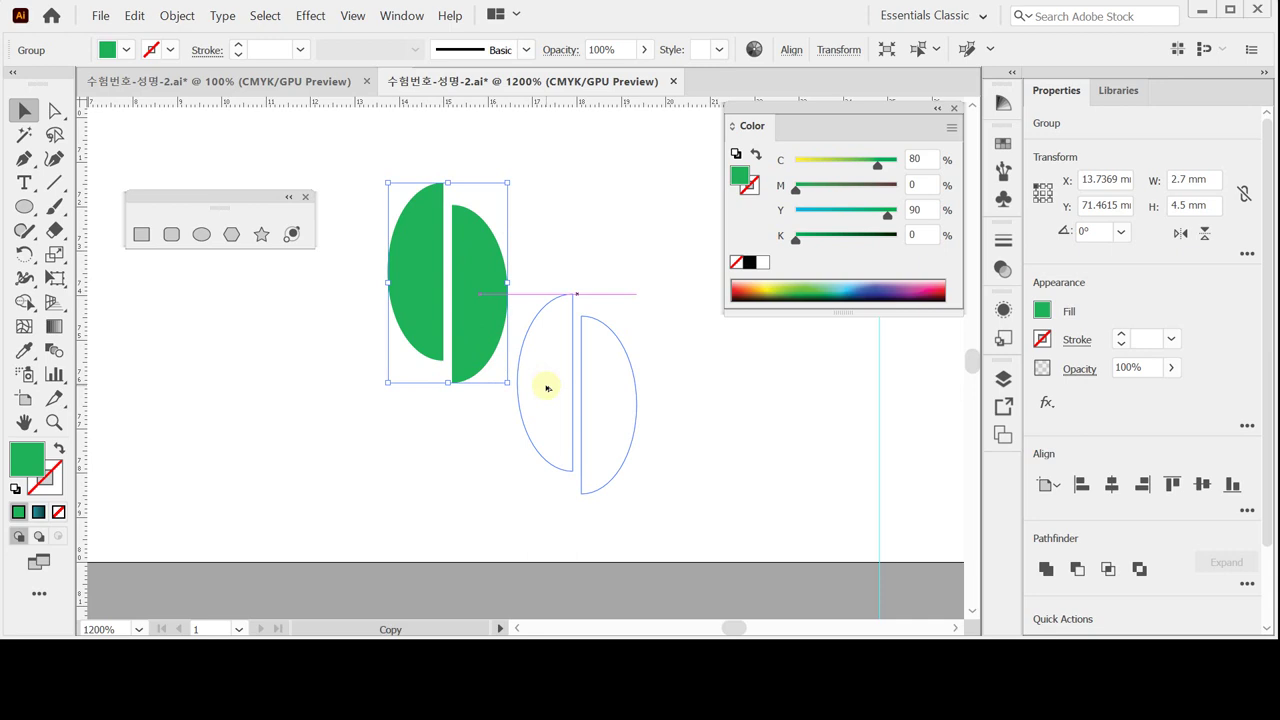
{"action": "left_click_drag", "start_coordinate": [547, 388], "coordinate": [547, 389]}
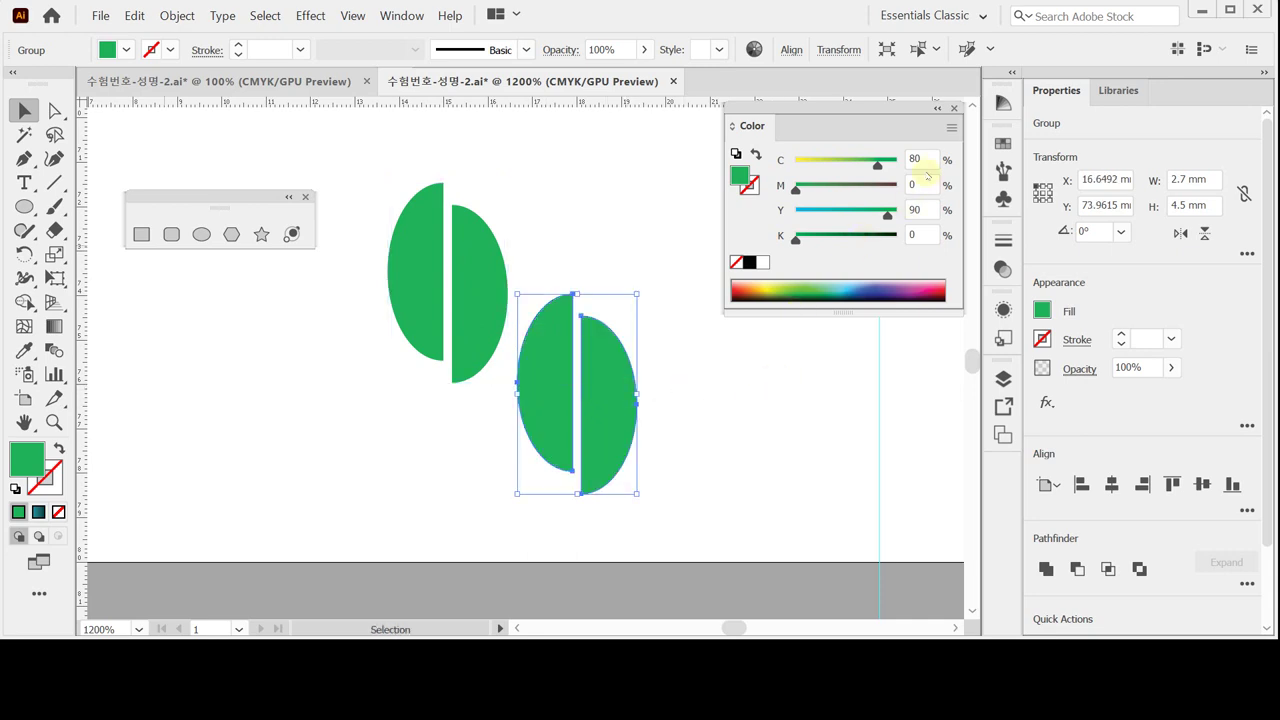
Step: Recolour the copied split ellipse light green with C 30, M 0, Y 70, K 0
{"action": "left_click", "coordinate": [931, 157]}
{"action": "key", "text": "Tab"}
{"action": "key", "text": "Tab"}
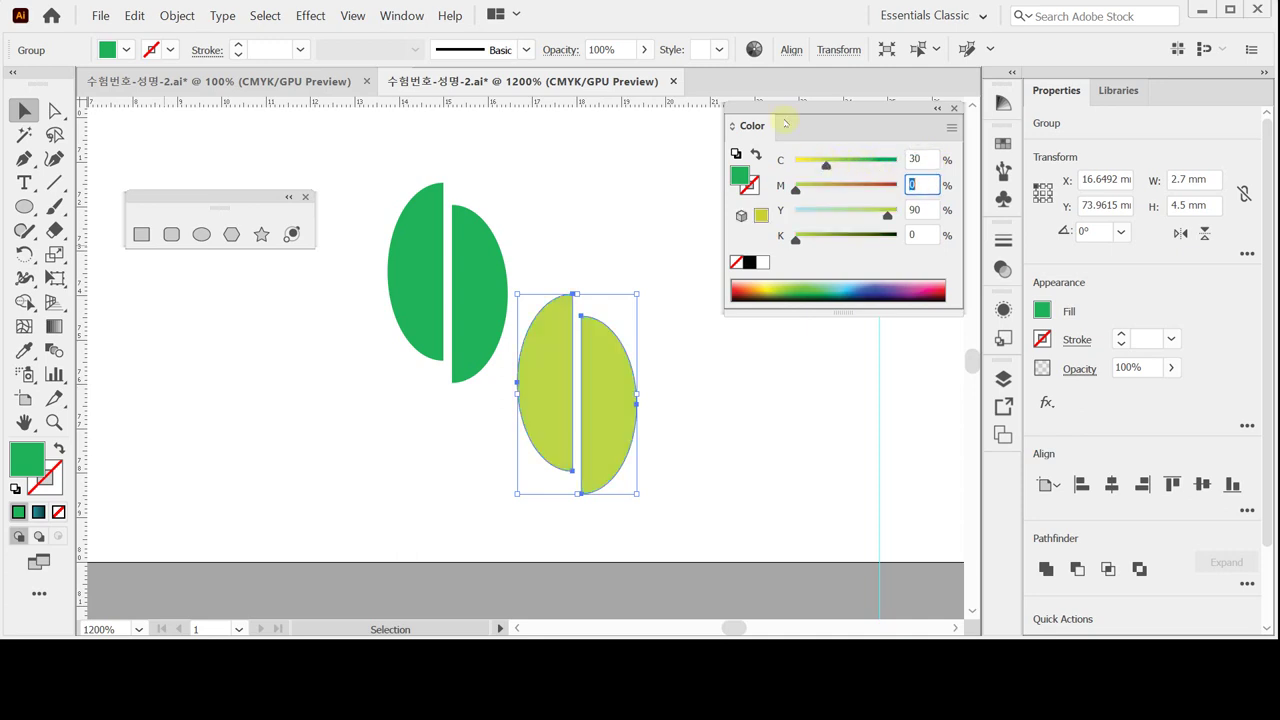
{"action": "key", "text": "Return"}
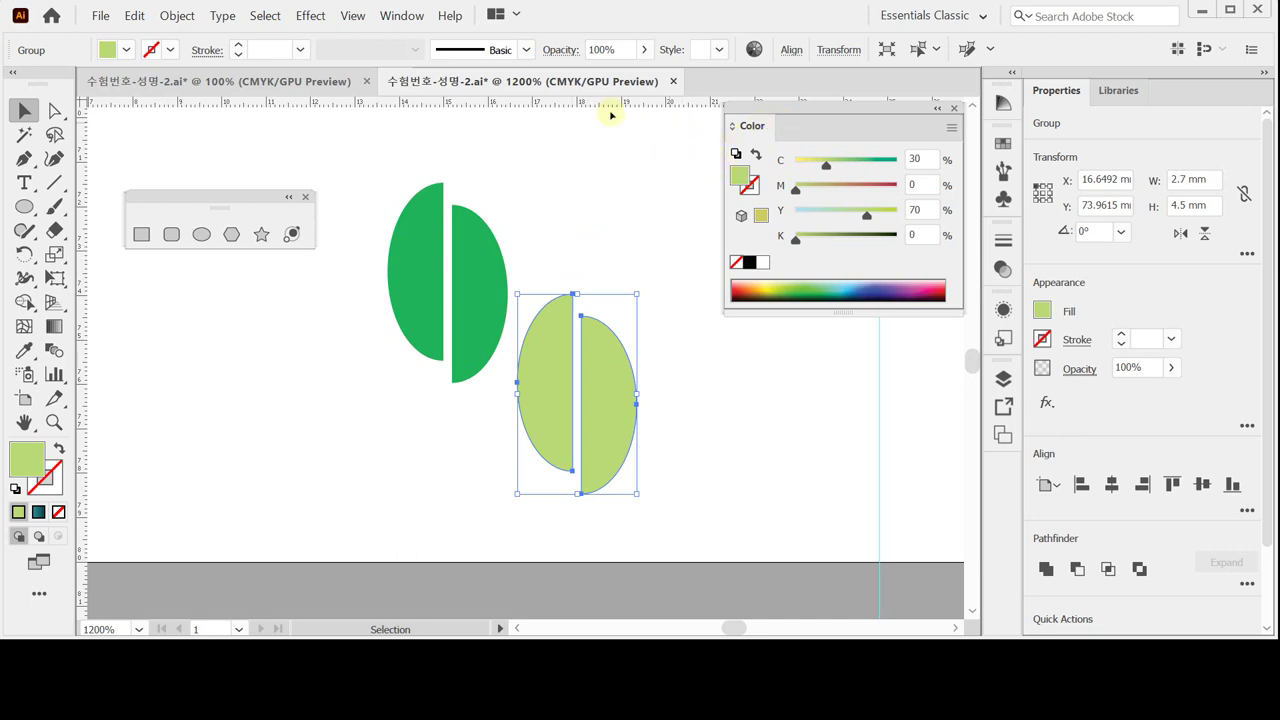
Step: Move both split ellipses together onto the mug's lower left side, at about X 16.2, Y 59.34 mm
{"action": "left_click_drag", "start_coordinate": [385, 163], "coordinate": [605, 373]}
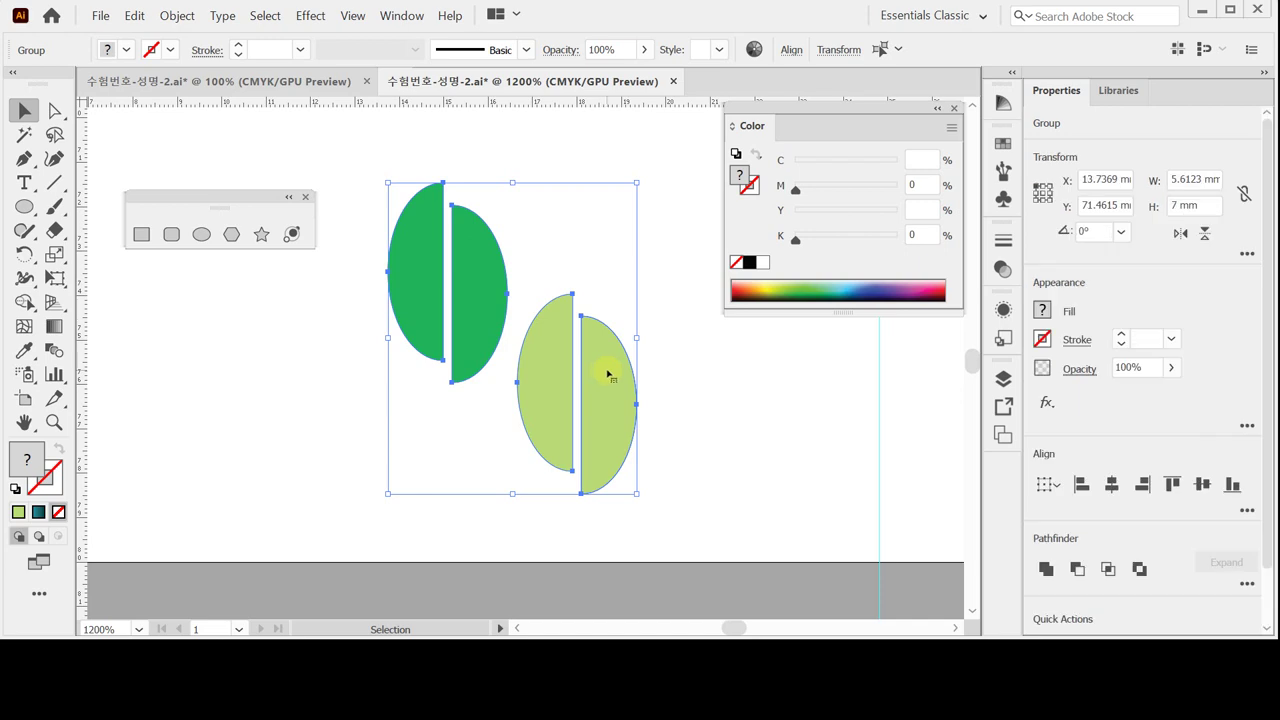
{"action": "key", "text": "ctrl+z"}
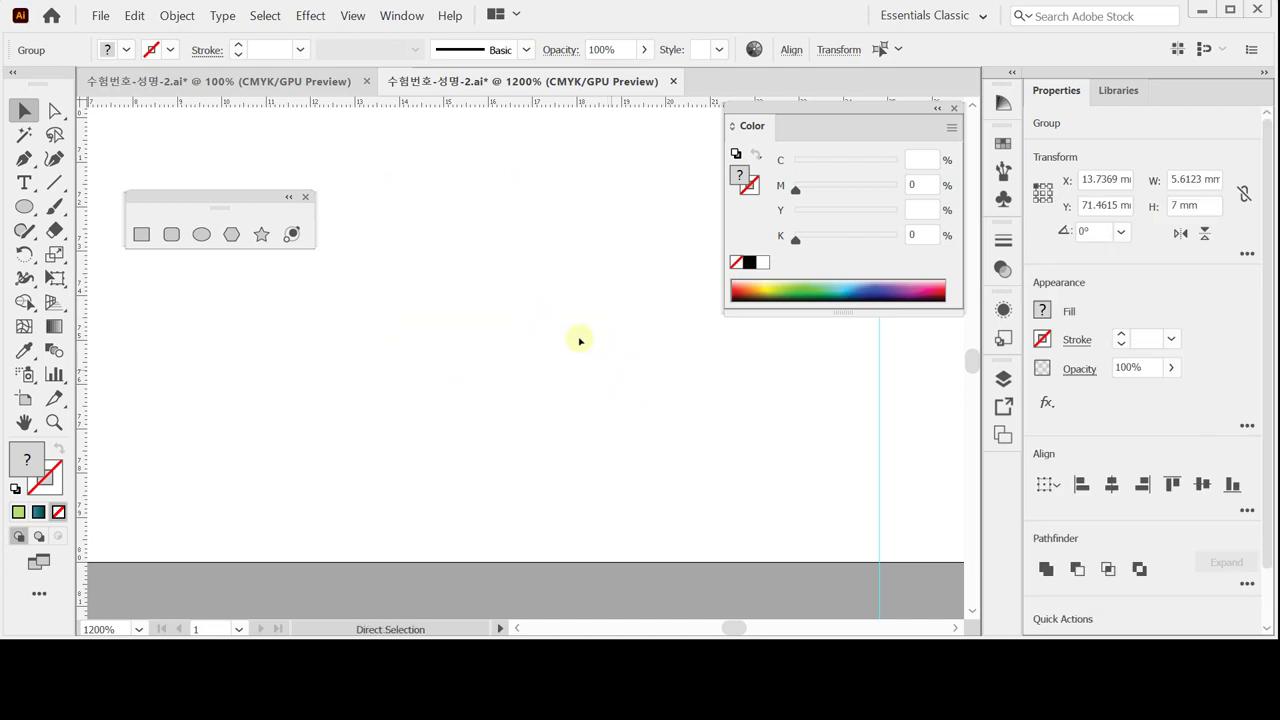
{"action": "scroll", "coordinate": [537, 366], "scroll_direction": "up", "scroll_amount": 10}
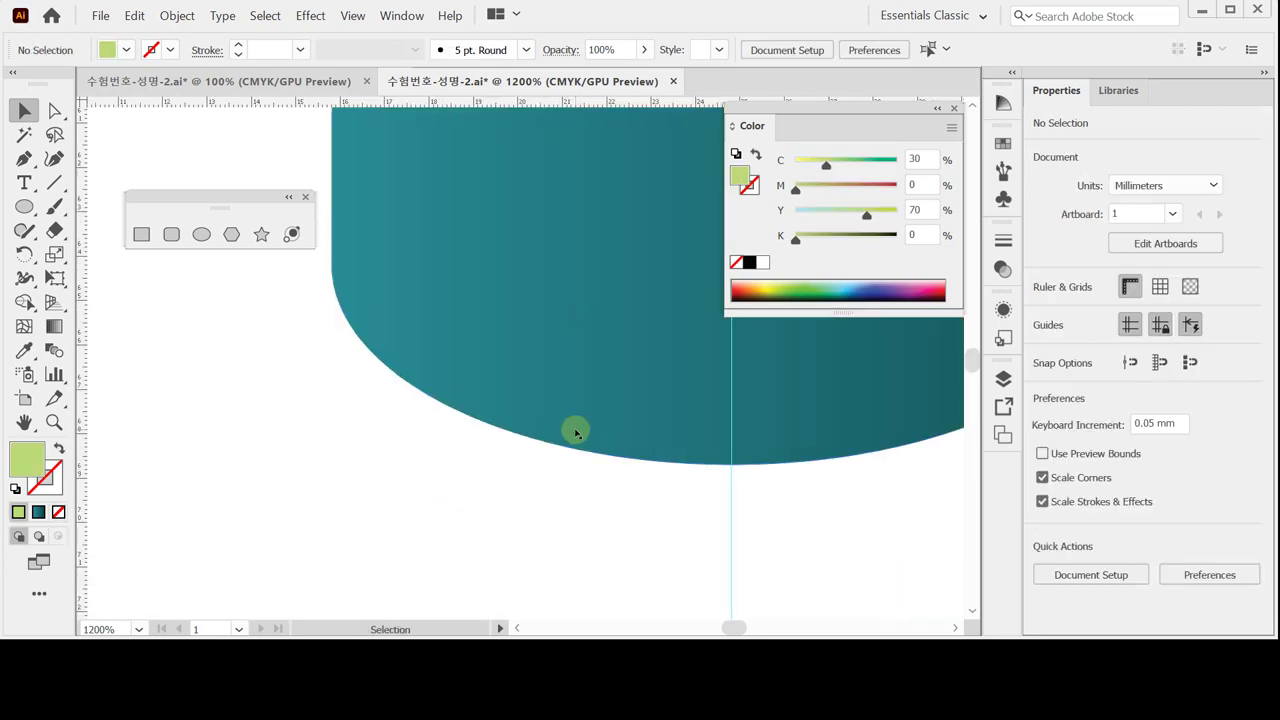
{"action": "key", "text": "ctrl+minus"}
{"action": "key", "text": "ctrl+minus"}
{"action": "key", "text": "ctrl+minus"}
{"action": "left_click_drag", "start_coordinate": [578, 335], "coordinate": [474, 520]}
{"action": "key", "text": "ctrl+shift+z"}
{"action": "left_click_drag", "start_coordinate": [550, 378], "coordinate": [398, 477]}
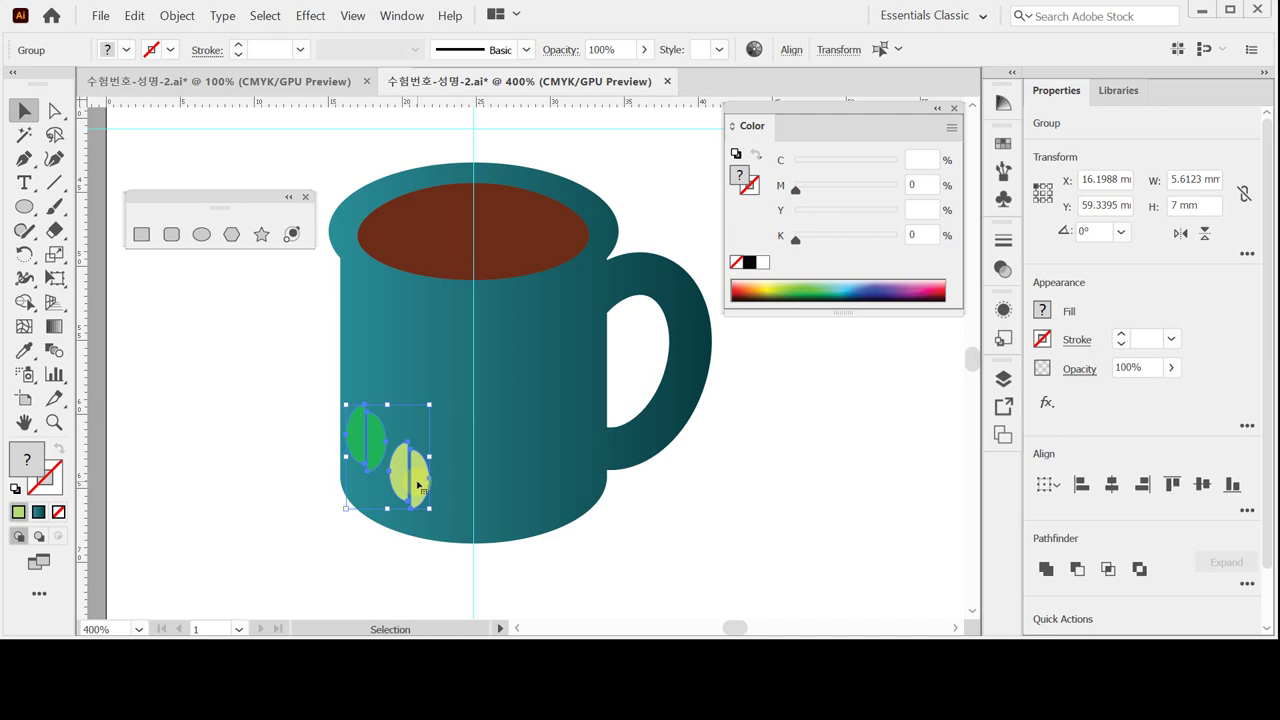
Step: Copy the split ellipse pair horizontally to about X 23.4 mm, and repeat the copy once at the same spacing
{"action": "left_click_drag", "start_coordinate": [418, 485], "coordinate": [527, 498]}
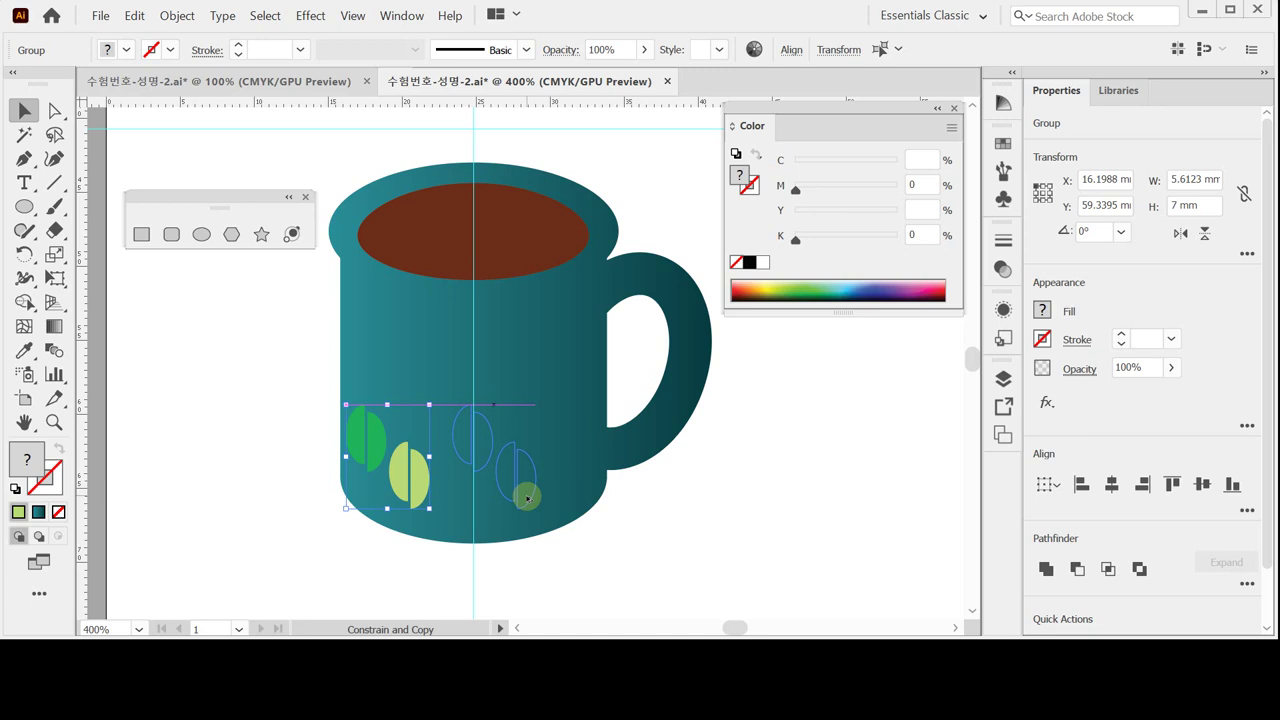
{"action": "left_click_drag", "start_coordinate": [527, 498], "coordinate": [527, 497]}
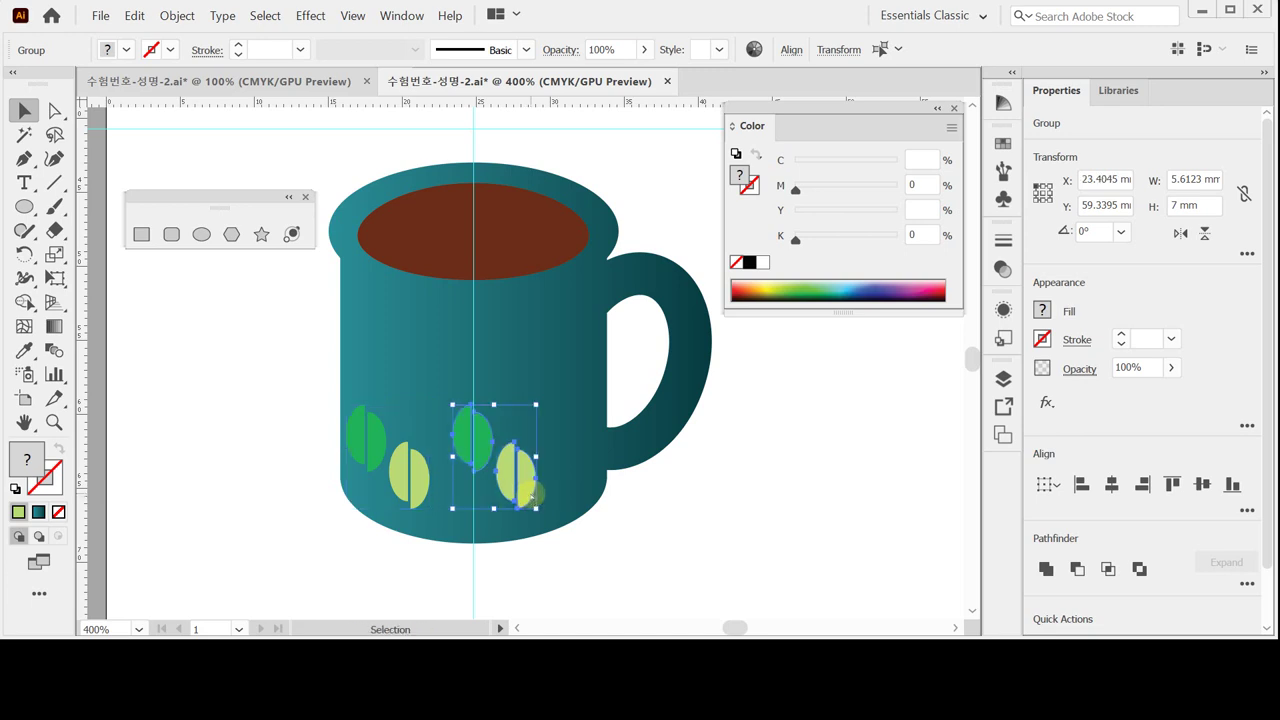
{"action": "key", "text": "a"}
{"action": "key", "text": "ctrl+d"}
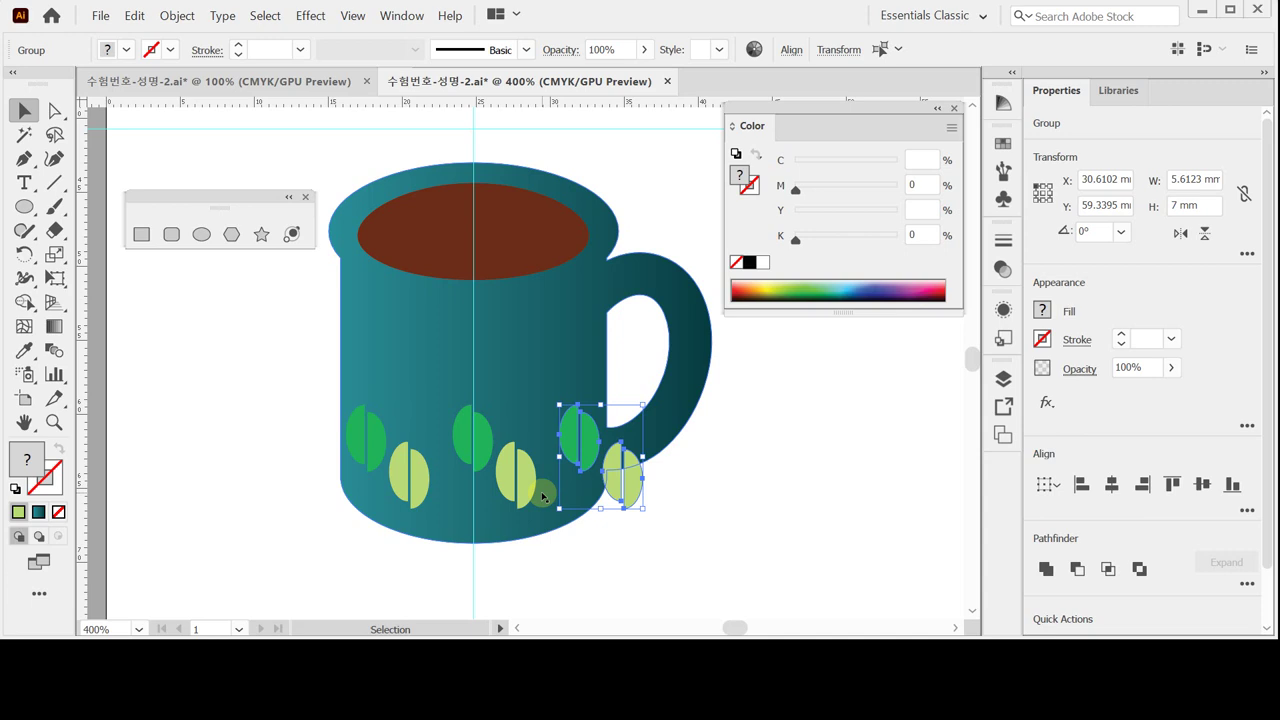
Step: Delete the light green split ellipse that overlaps the mug's handle, and save the document
{"action": "left_click", "coordinate": [634, 491]}
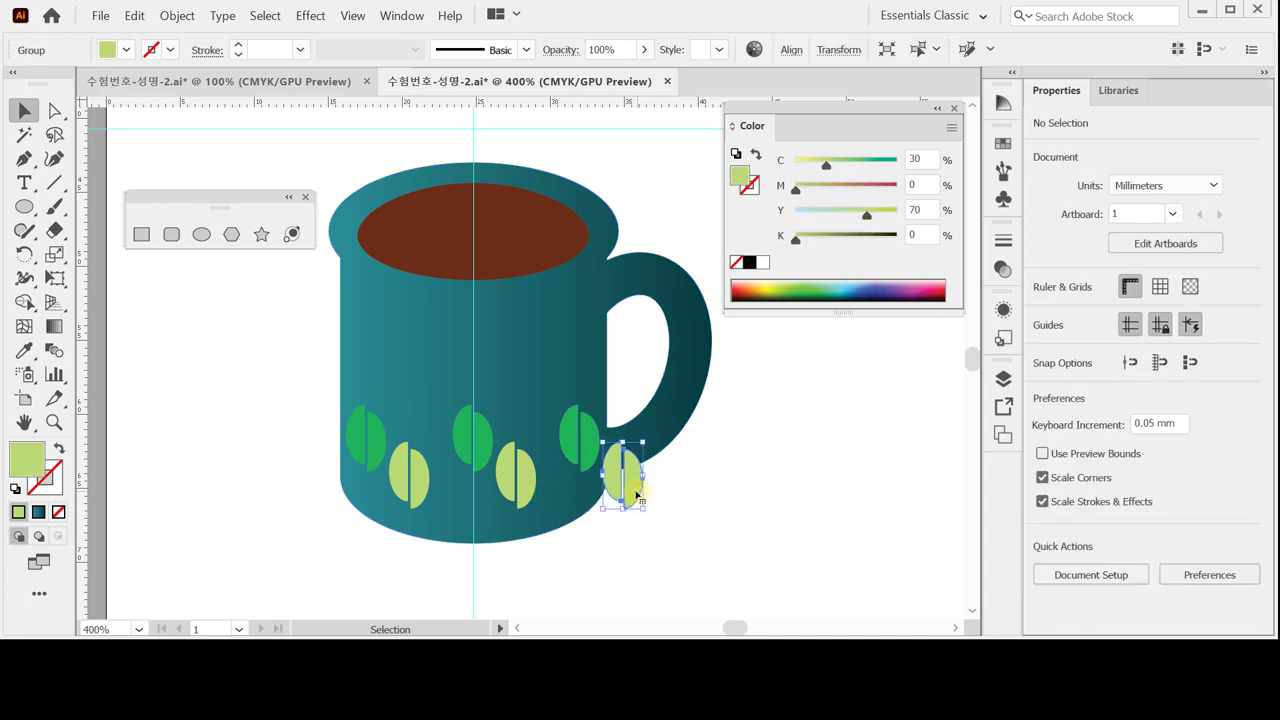
{"action": "key", "text": "Delete"}
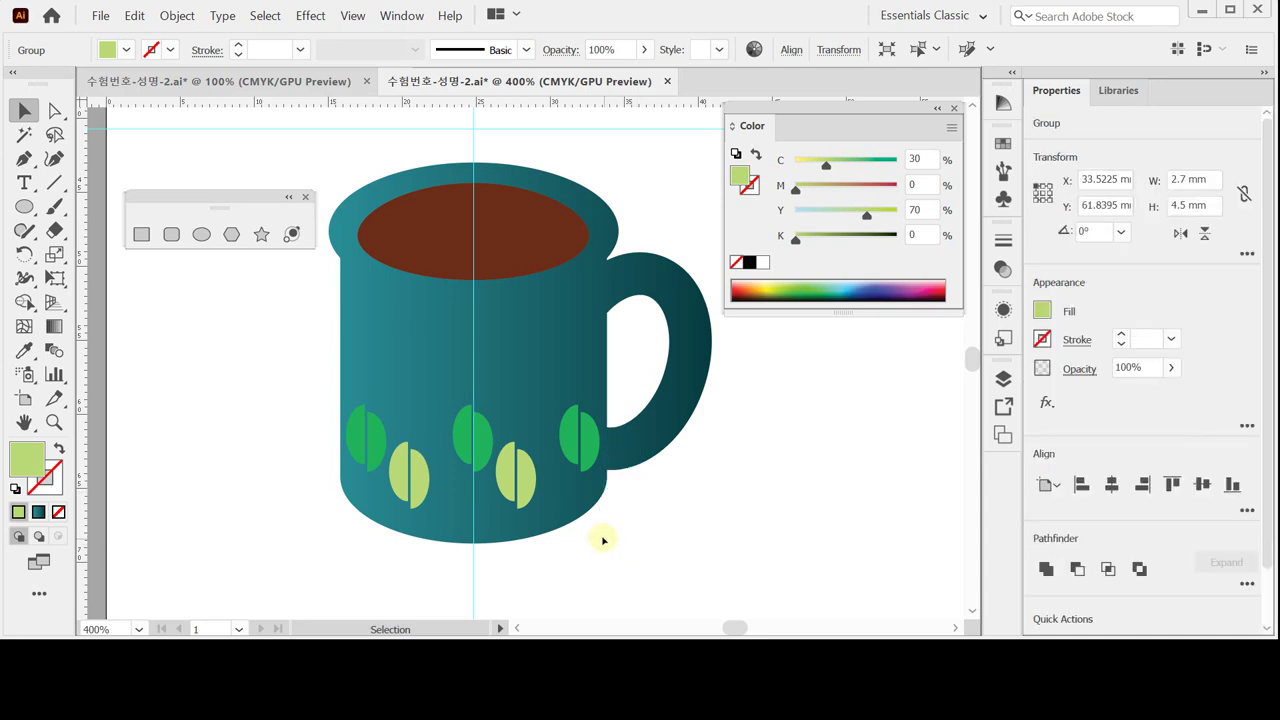
{"action": "left_click", "coordinate": [603, 540]}
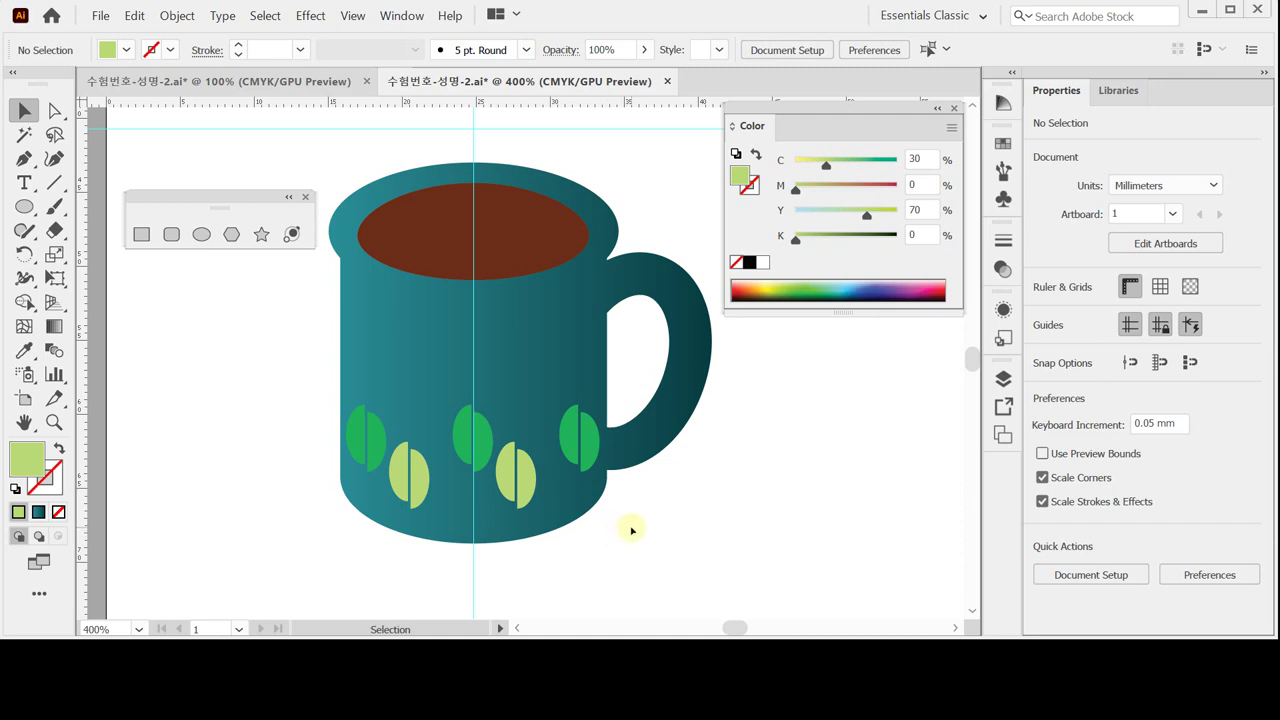
{"action": "key", "text": "ctrl"}
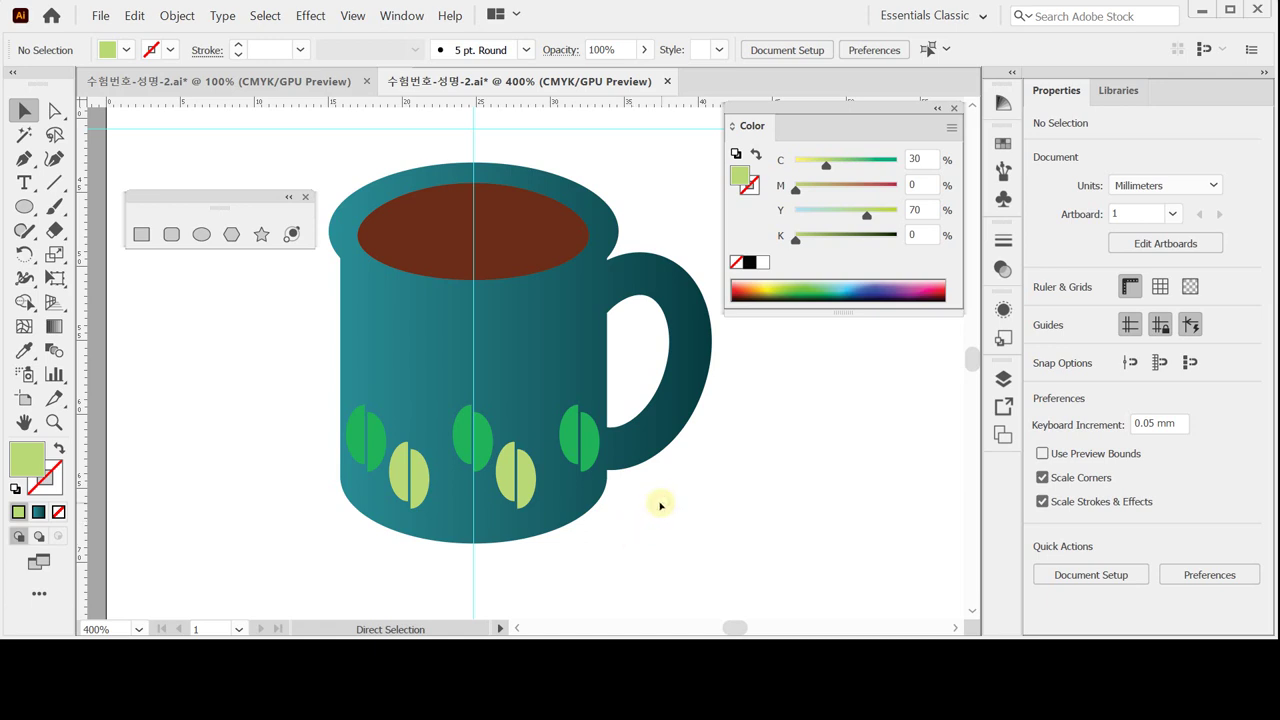
{"action": "key", "text": "ctrl+s"}
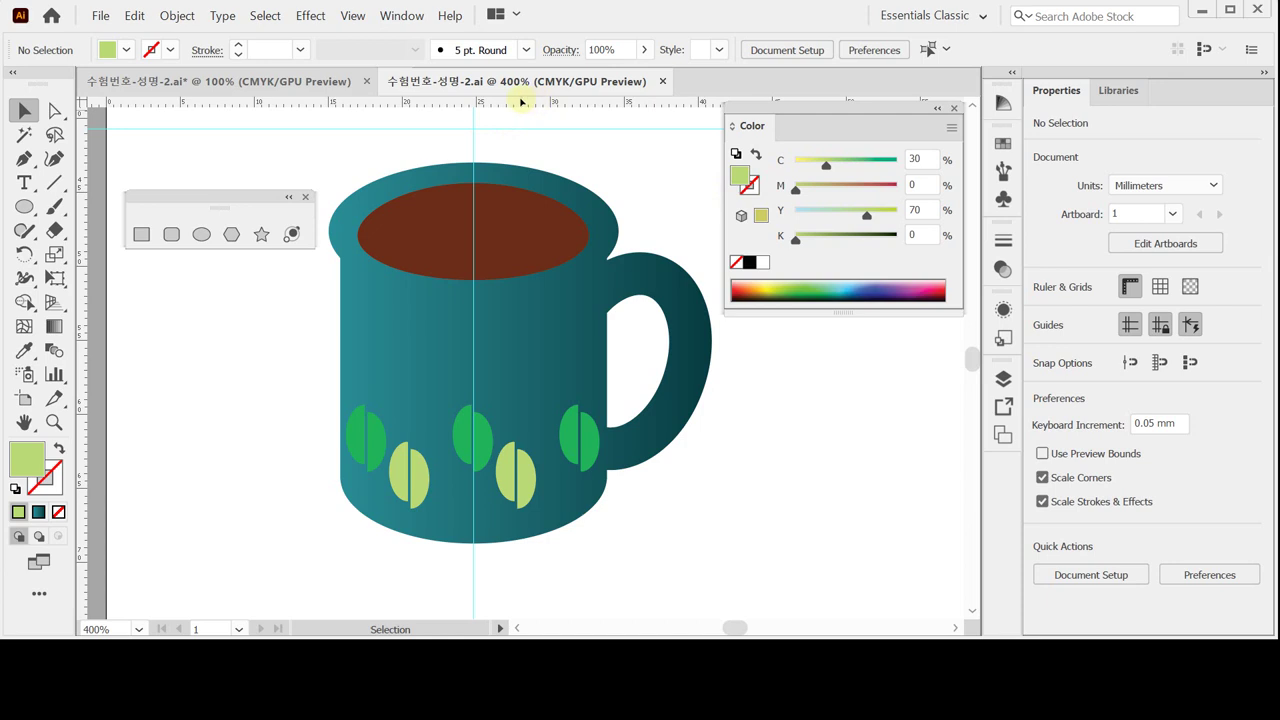
Step: Open the Artistic_ChalkCharcoalPencil brush library and place it beside the mug, below the colour settings
{"action": "left_click", "coordinate": [524, 49]}
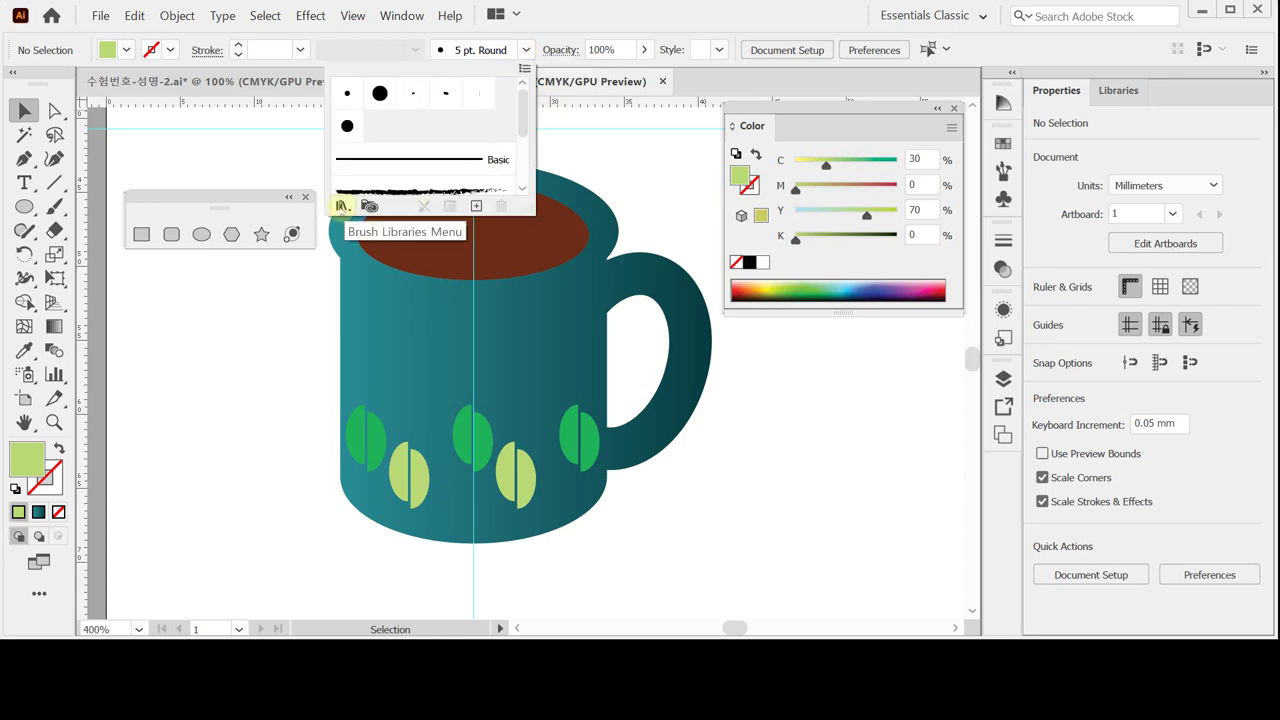
{"action": "left_click", "coordinate": [341, 206]}
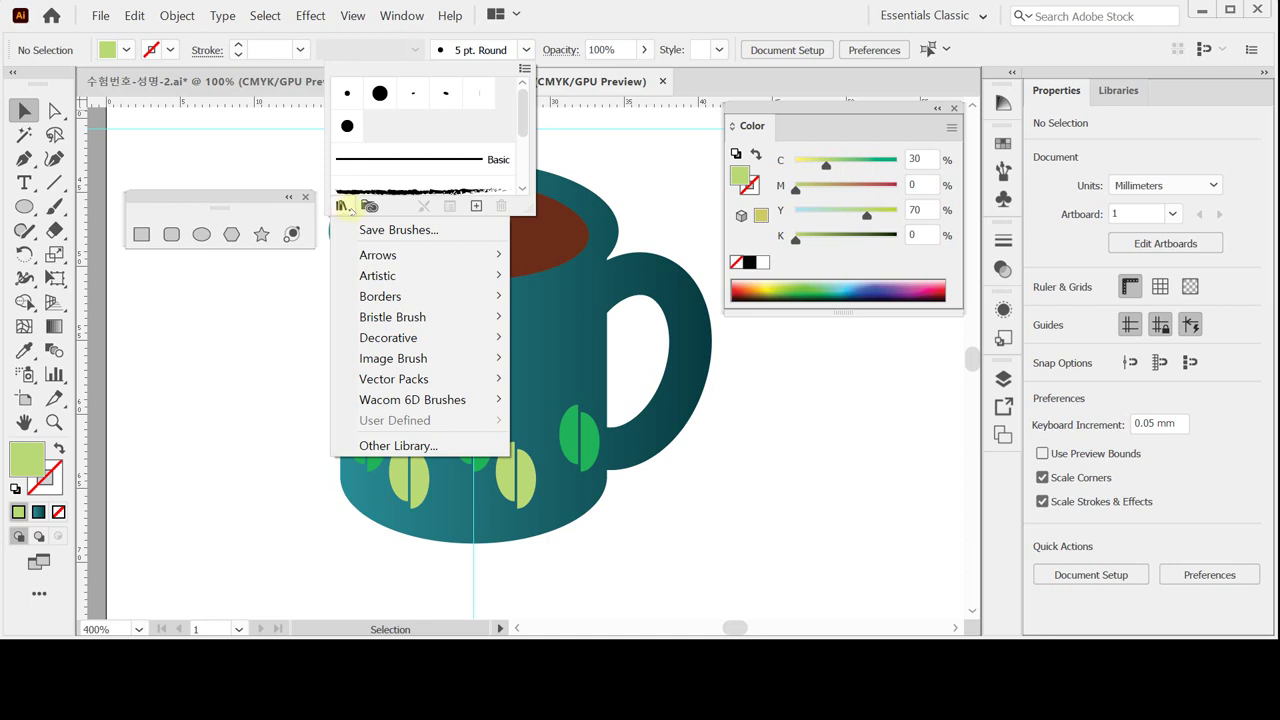
{"action": "mouse_move", "coordinate": [403, 277]}
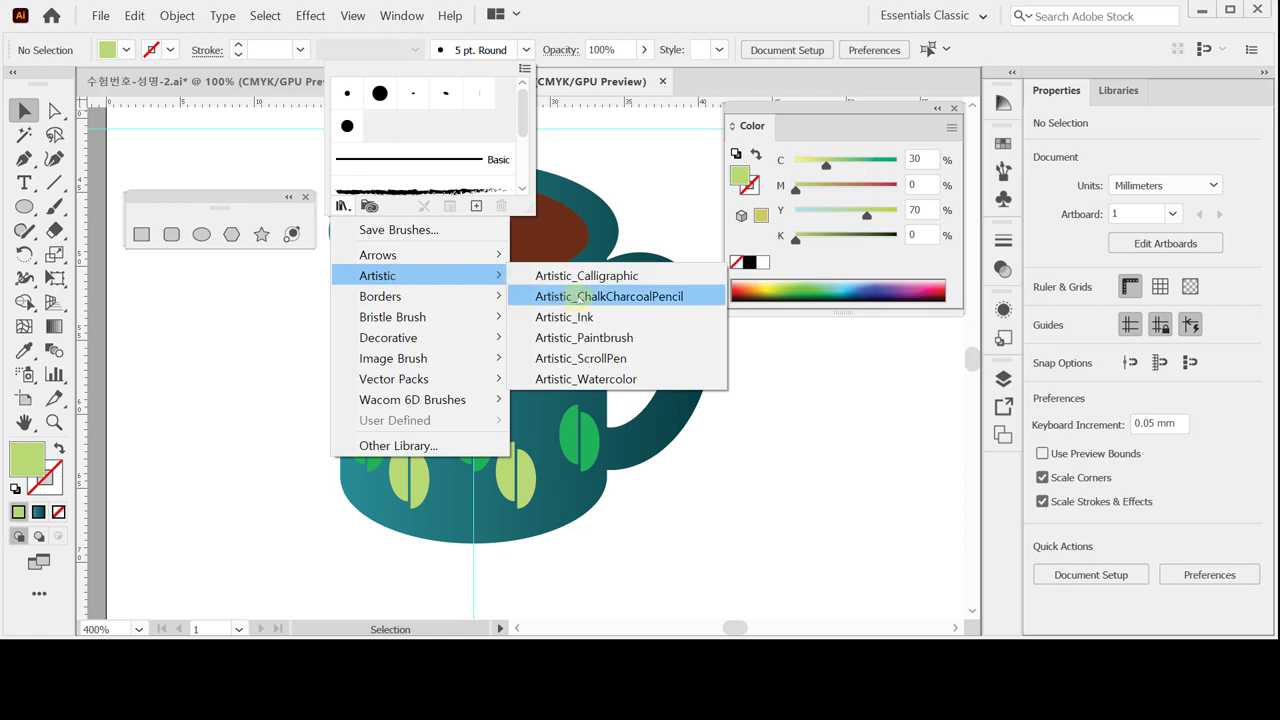
{"action": "left_click", "coordinate": [580, 296]}
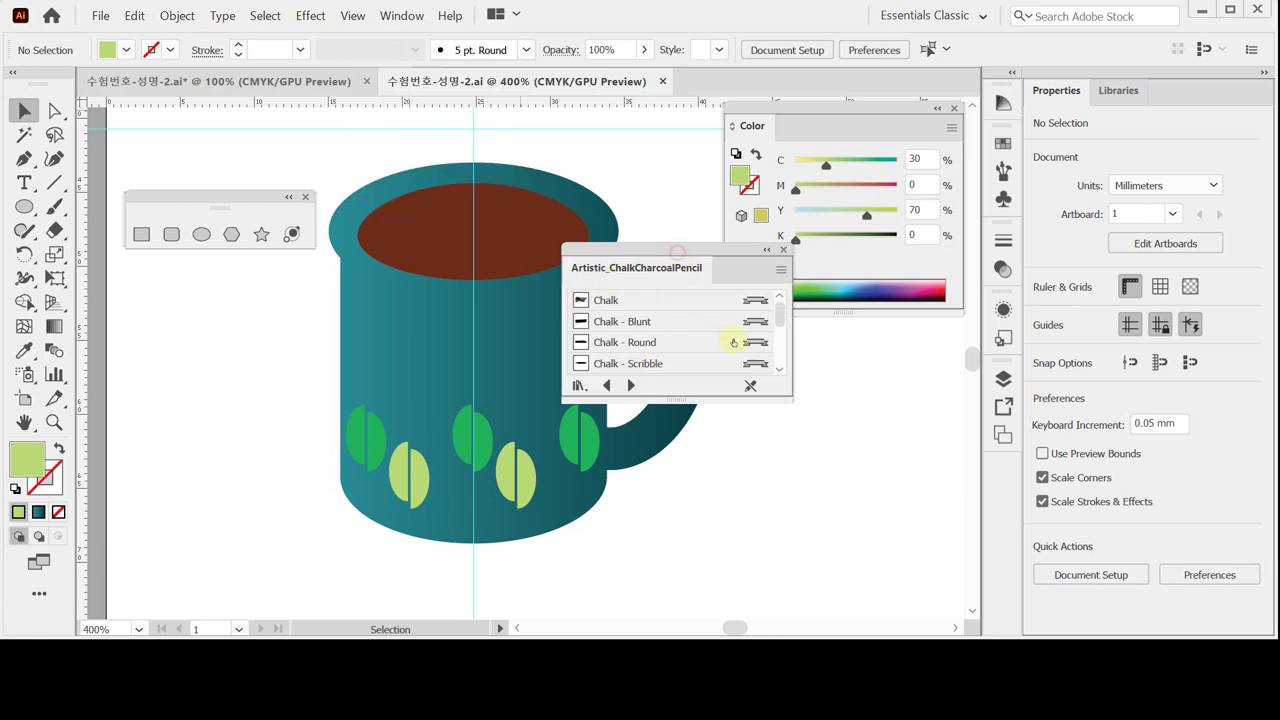
{"action": "mouse_move", "coordinate": [706, 250]}
{"action": "left_mouse_down"}
{"action": "mouse_move", "coordinate": [764, 364]}
{"action": "mouse_move", "coordinate": [780, 362]}
{"action": "left_mouse_up"}
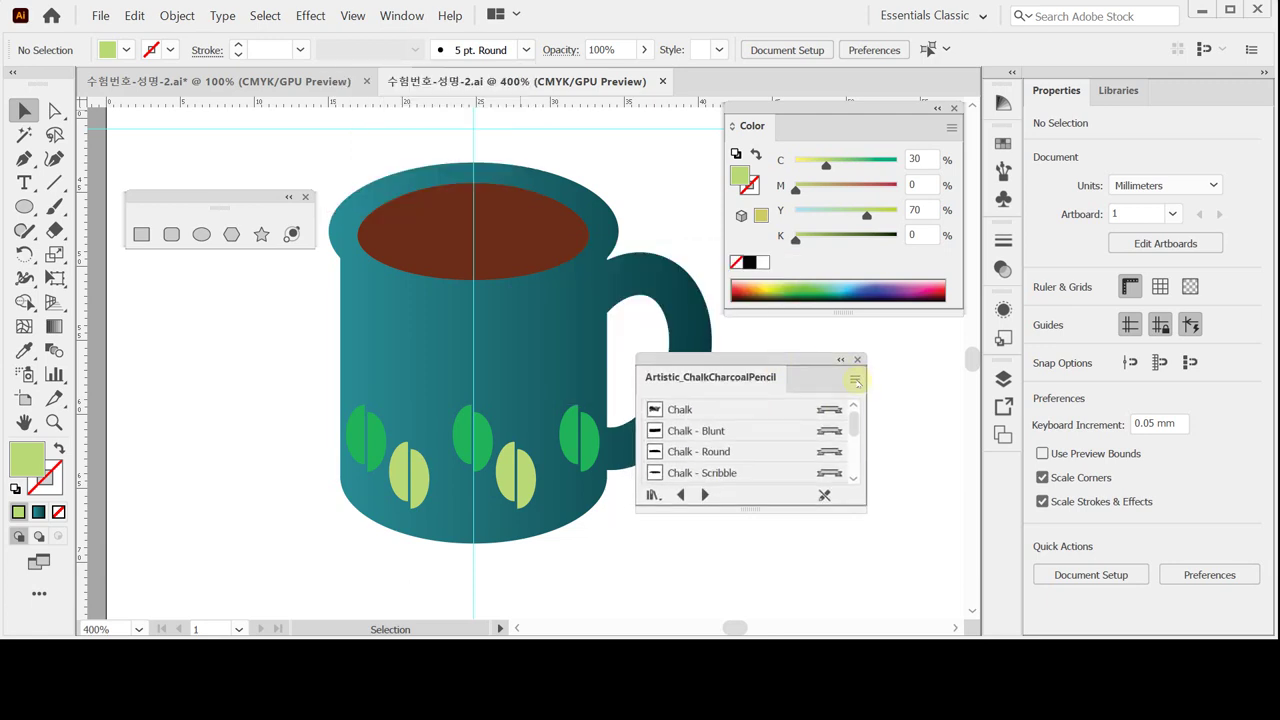
Step: Show the chalk and charcoal brushes as thumbnails and enlarge the library so that more of them fit
{"action": "left_click", "coordinate": [855, 380]}
{"action": "left_click", "coordinate": [921, 442]}
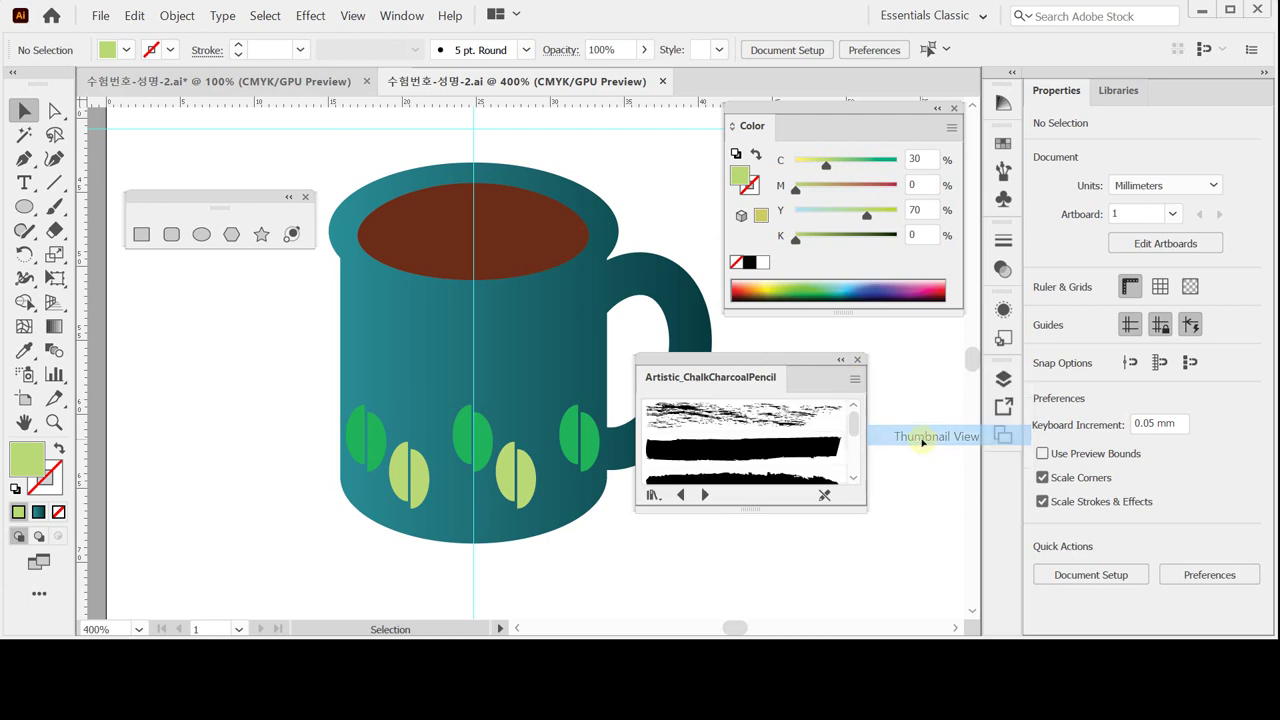
{"action": "left_click_drag", "start_coordinate": [797, 510], "coordinate": [774, 583]}
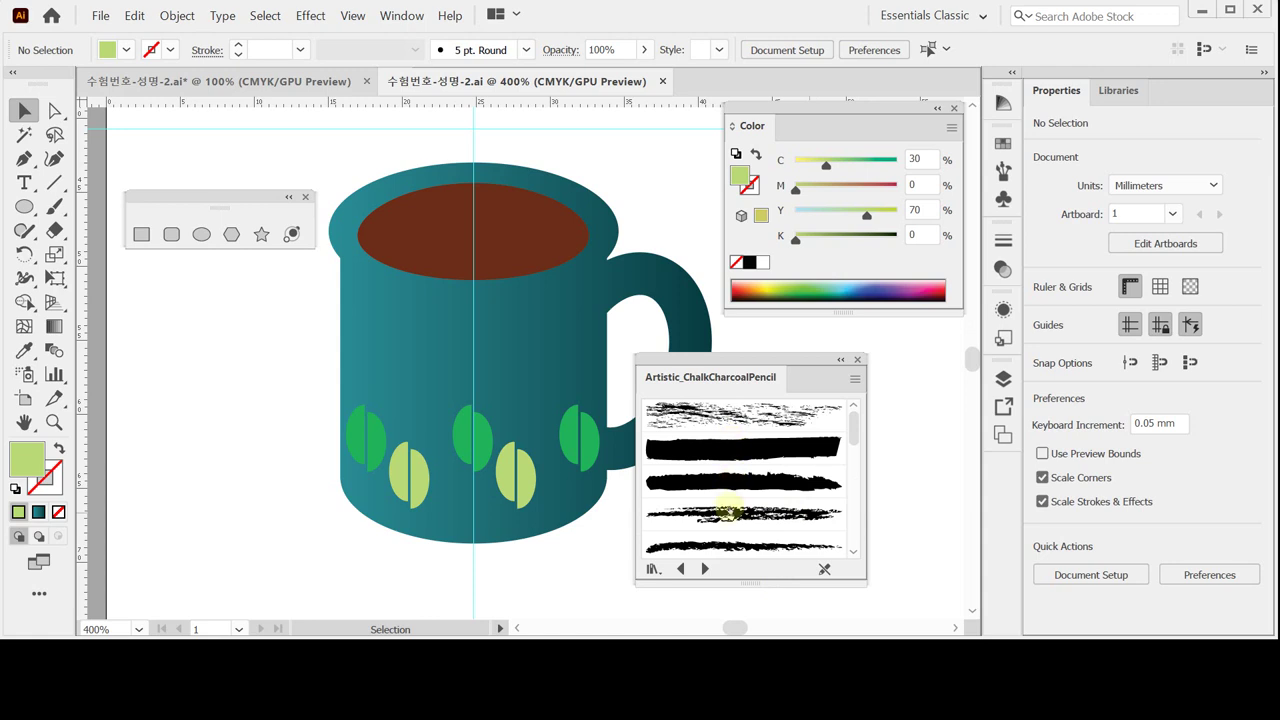
Step: Choose the Charcoal - Feather brush and switch the brush library to List View
{"action": "scroll", "coordinate": [727, 512], "scroll_direction": "down", "scroll_amount": 1}
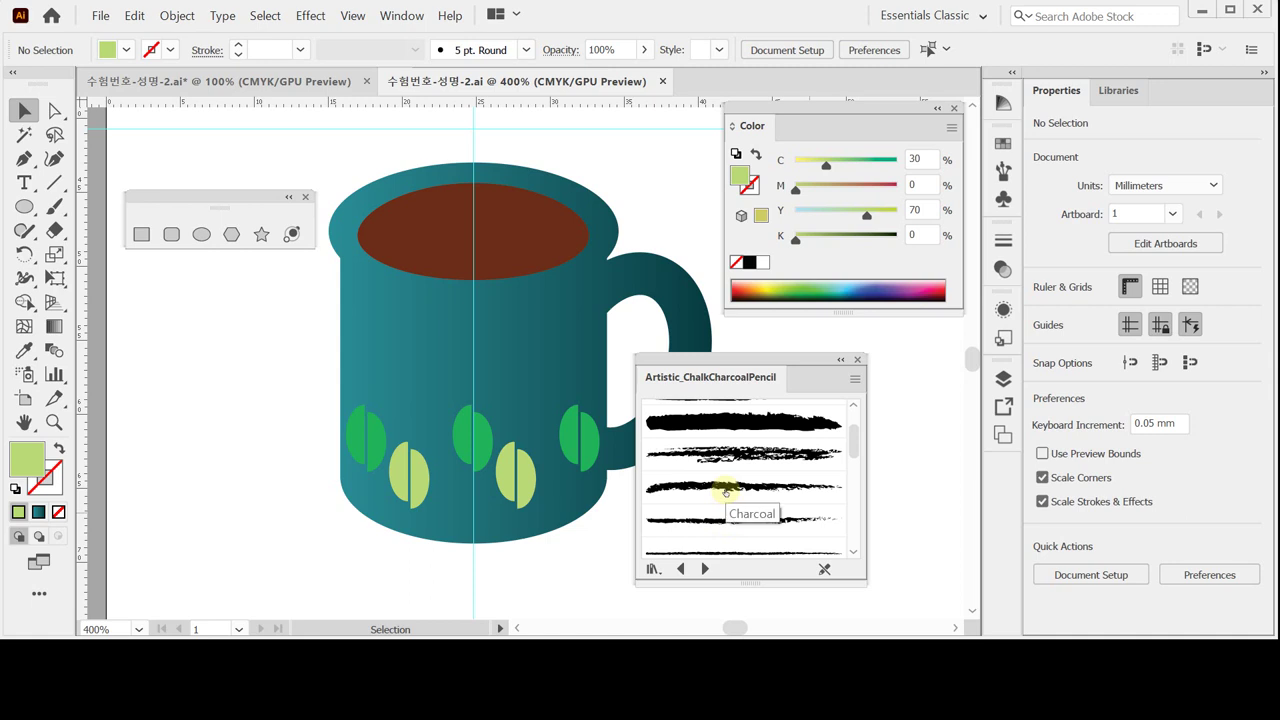
{"action": "scroll", "coordinate": [710, 518], "scroll_direction": "down", "scroll_amount": 2}
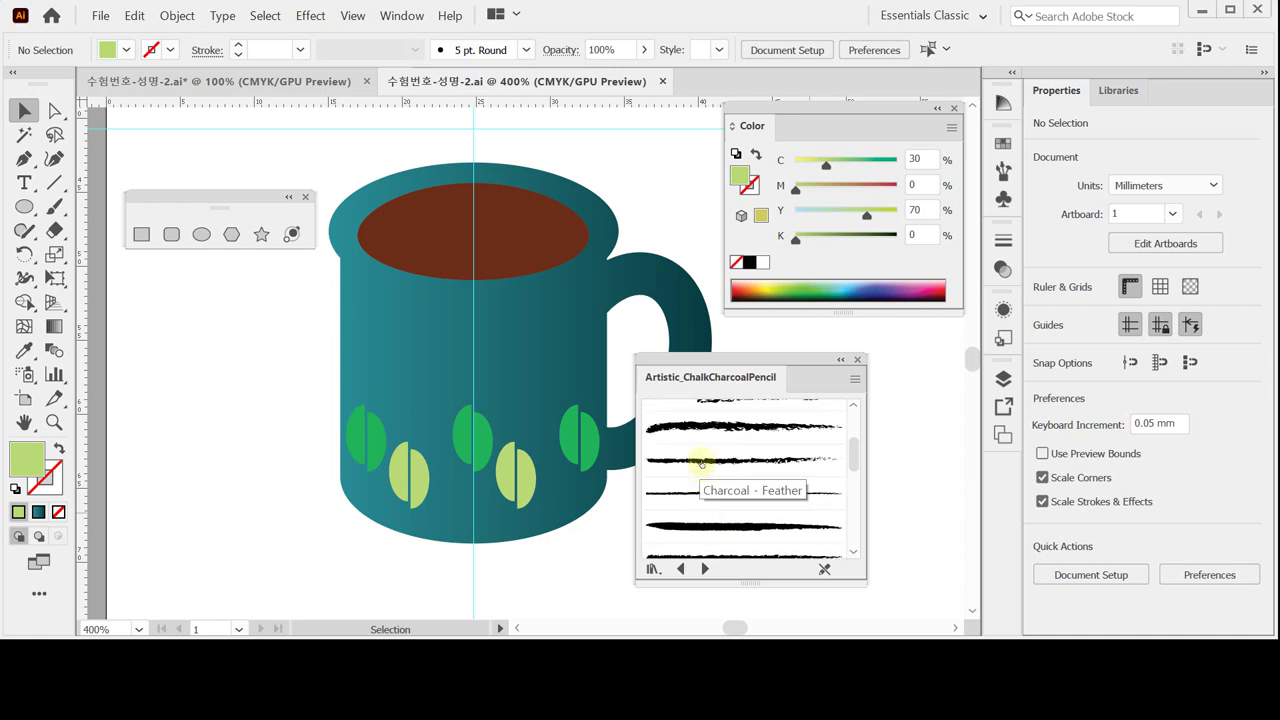
{"action": "left_click", "coordinate": [757, 465]}
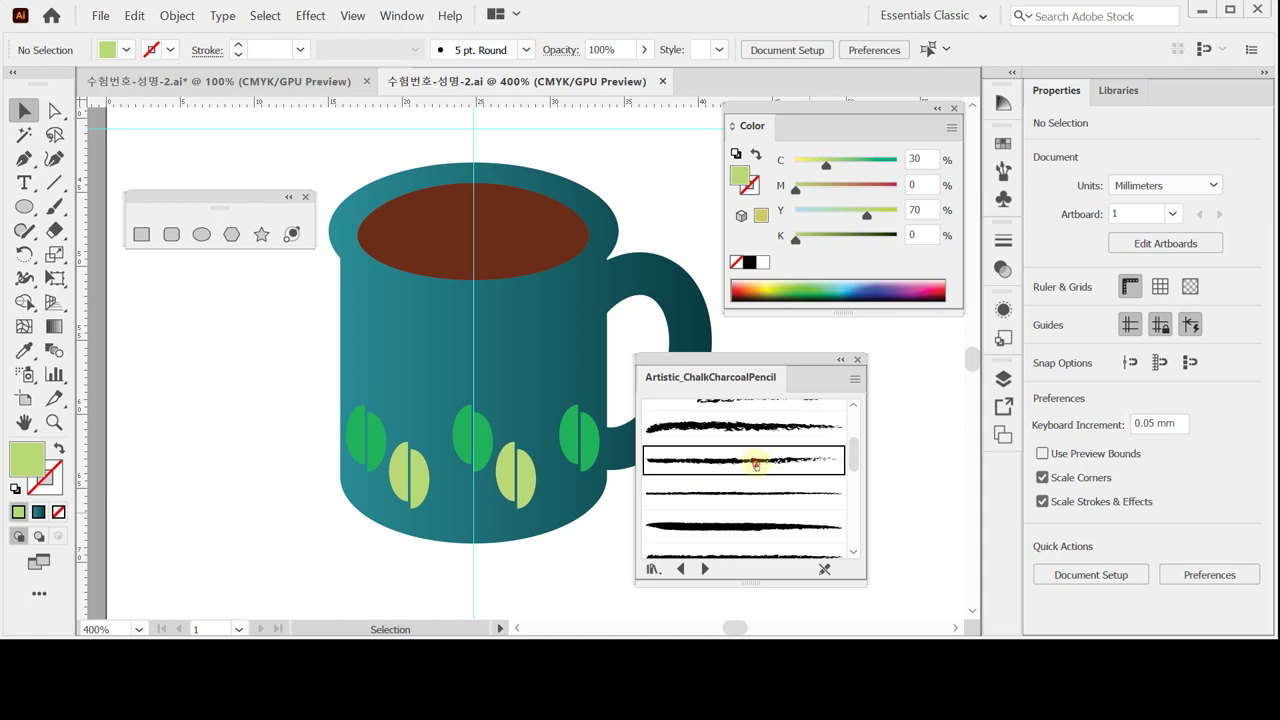
{"action": "left_click", "coordinate": [855, 380]}
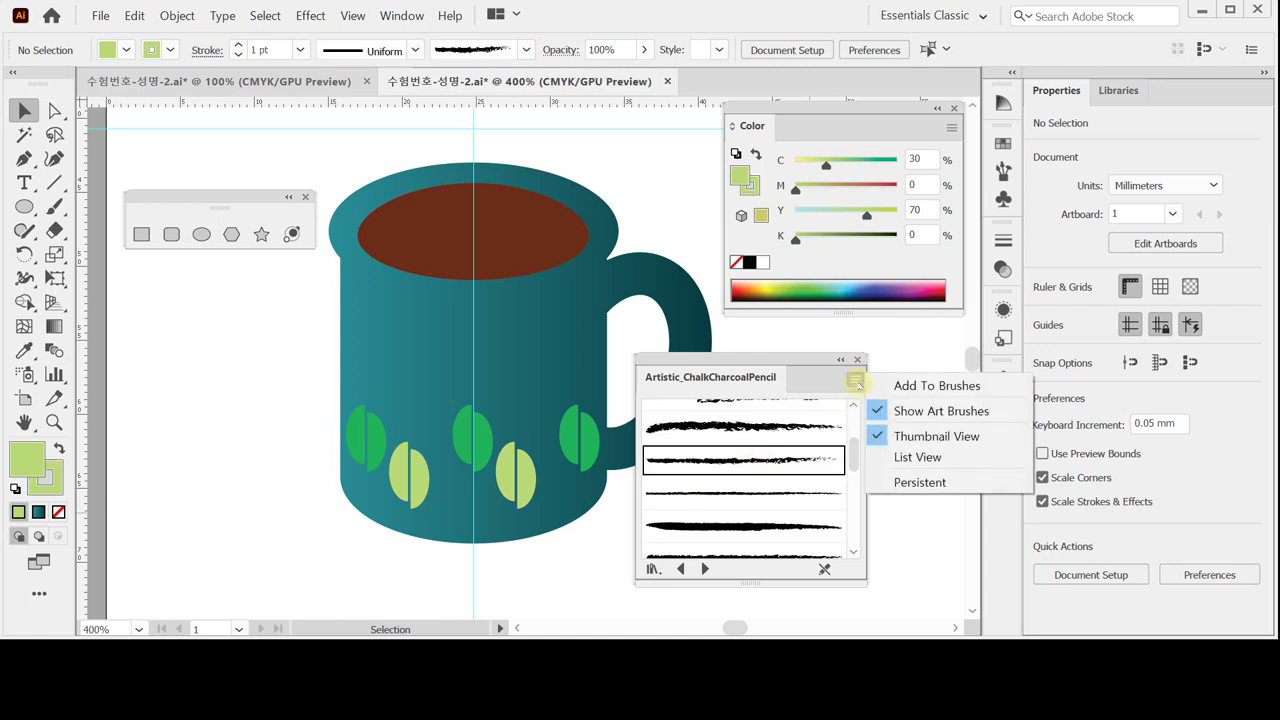
{"action": "left_click", "coordinate": [921, 458]}
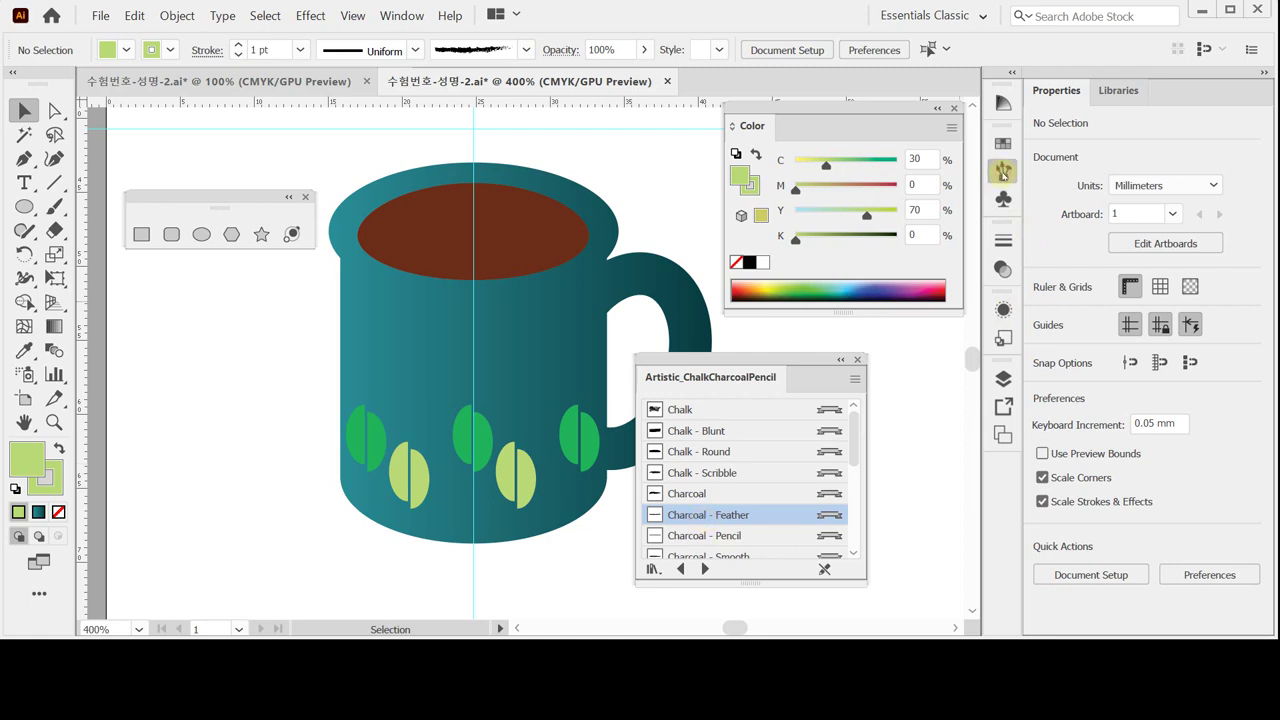
Step: Check the chosen brush among the document's brushes, and move the brush library lower beside the mug and collapse it
{"action": "left_click", "coordinate": [1003, 172]}
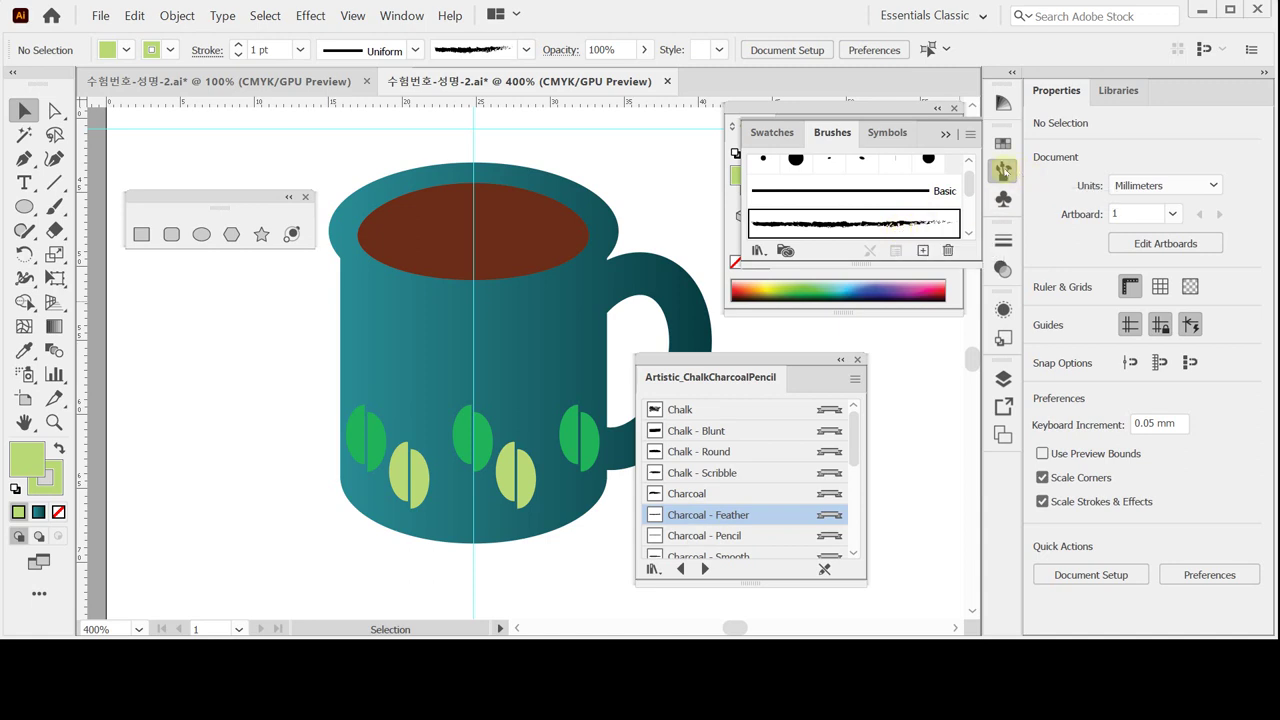
{"action": "left_click", "coordinate": [1003, 172]}
{"action": "mouse_move", "coordinate": [764, 363]}
{"action": "left_mouse_down"}
{"action": "mouse_move", "coordinate": [781, 411]}
{"action": "mouse_move", "coordinate": [790, 552]}
{"action": "left_mouse_up"}
{"action": "double_click", "coordinate": [763, 430]}
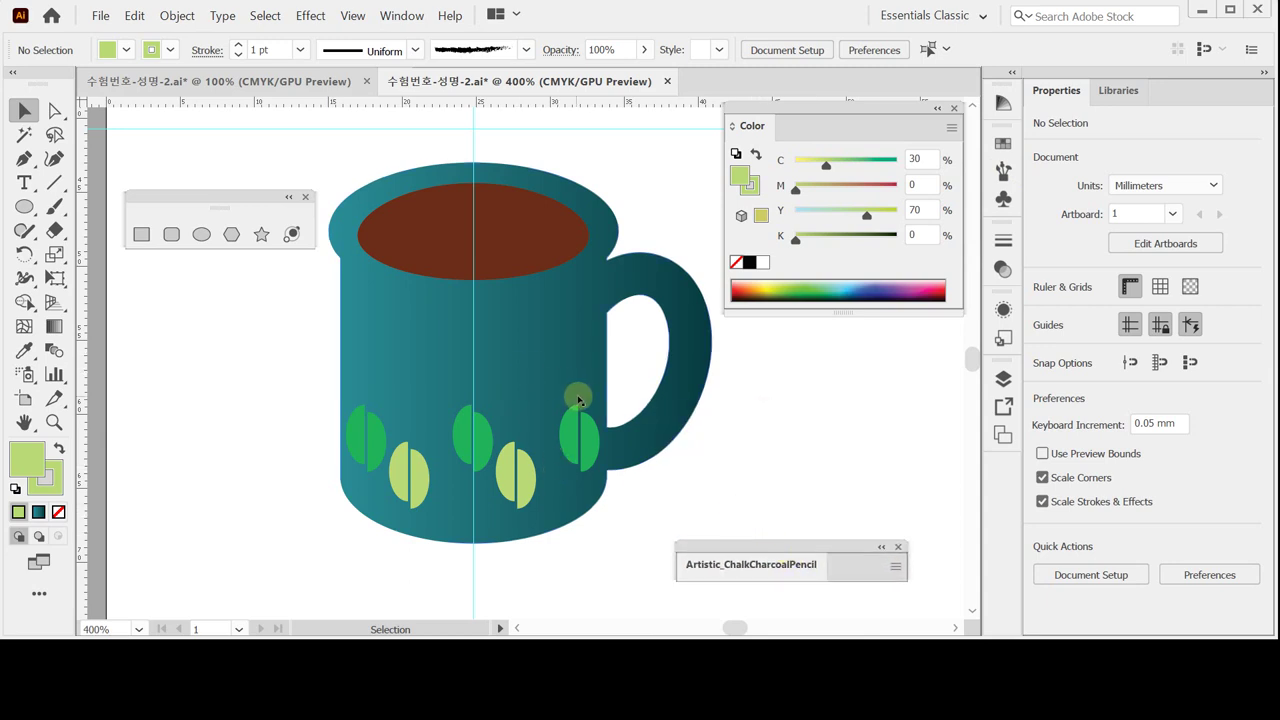
Step: Activate the Paintbrush tool, set the fill to none, and make the stroke colour active for editing
{"action": "scroll", "coordinate": [580, 397], "scroll_direction": "up", "scroll_amount": 2}
{"action": "scroll", "coordinate": [580, 397], "scroll_direction": "up", "scroll_amount": 1}
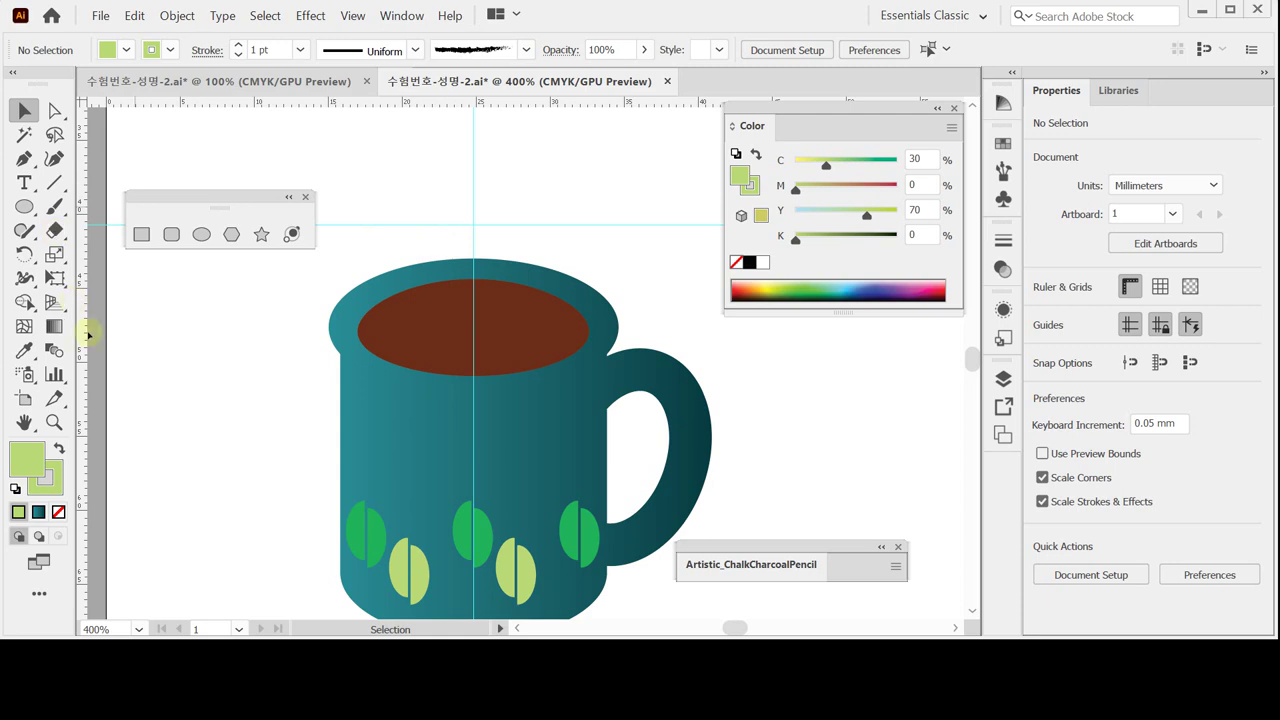
{"action": "left_click", "coordinate": [50, 210]}
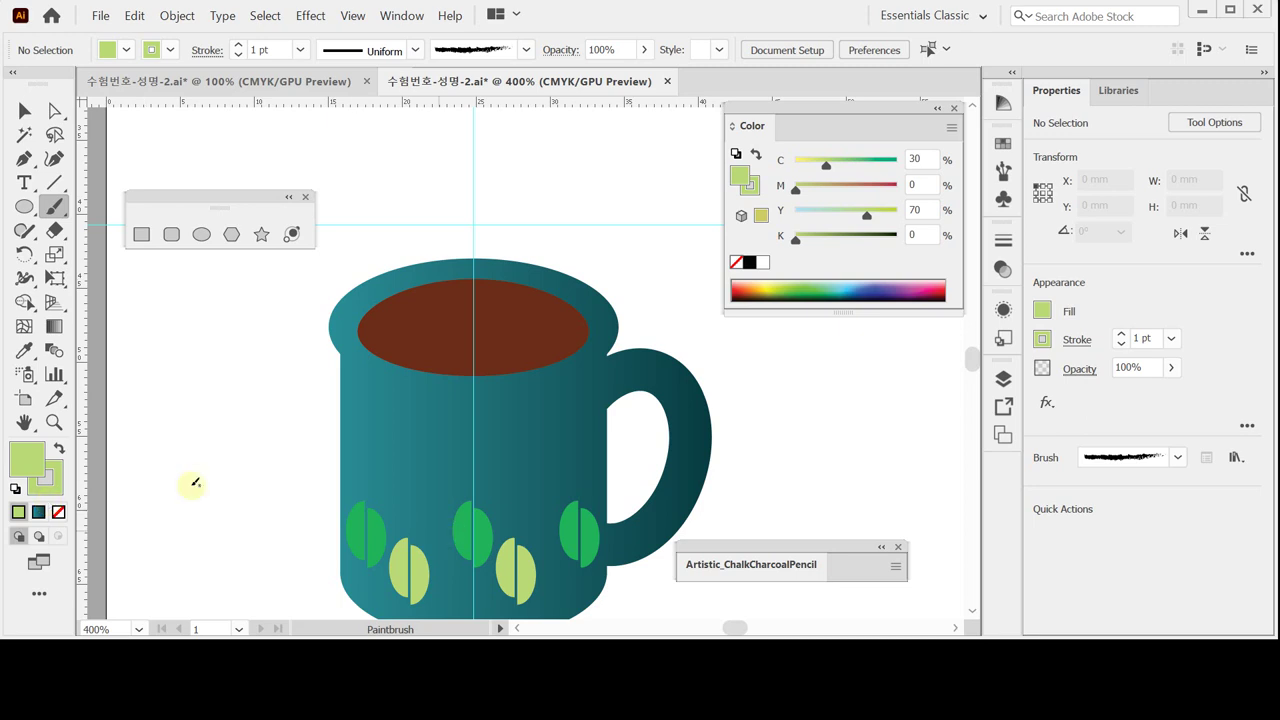
{"action": "left_click", "coordinate": [58, 512]}
{"action": "left_click", "coordinate": [50, 487]}
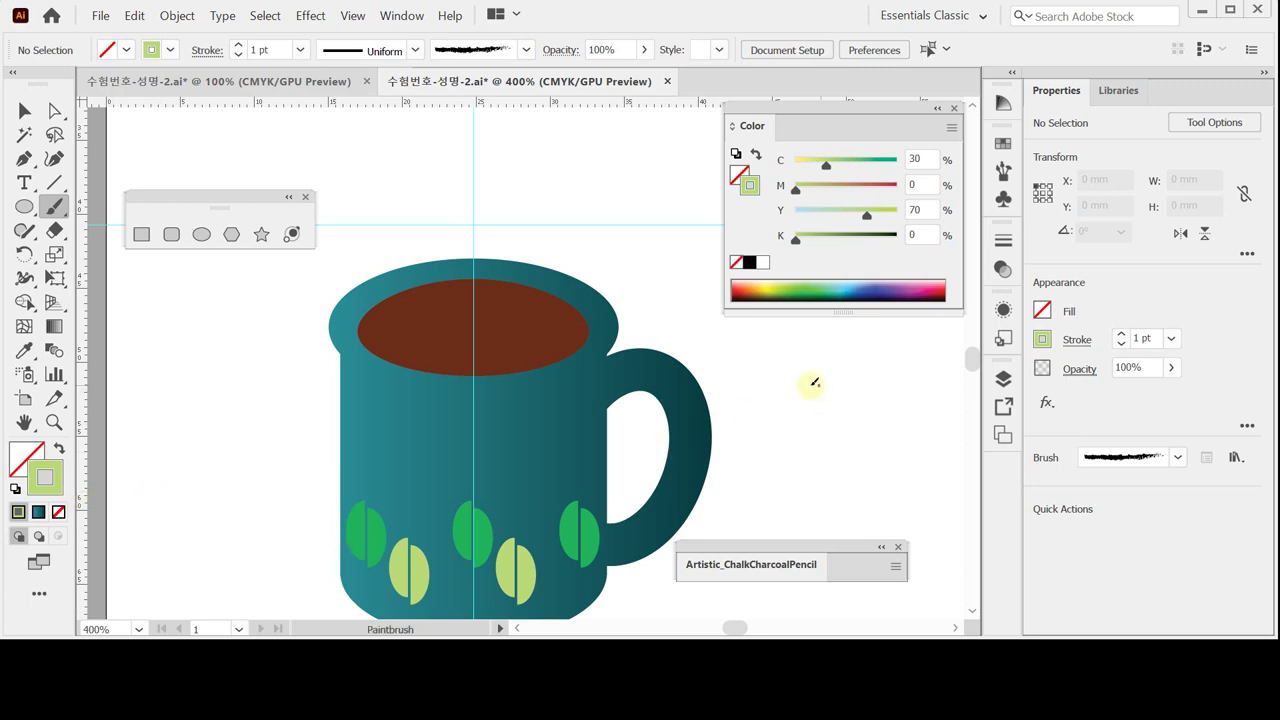
Step: Set the paintbrush stroke colour to beige with C 10, M 20, Y 40, K 0, and bring the area above the mug into view
{"action": "left_click", "coordinate": [763, 262]}
{"action": "left_click", "coordinate": [922, 158]}
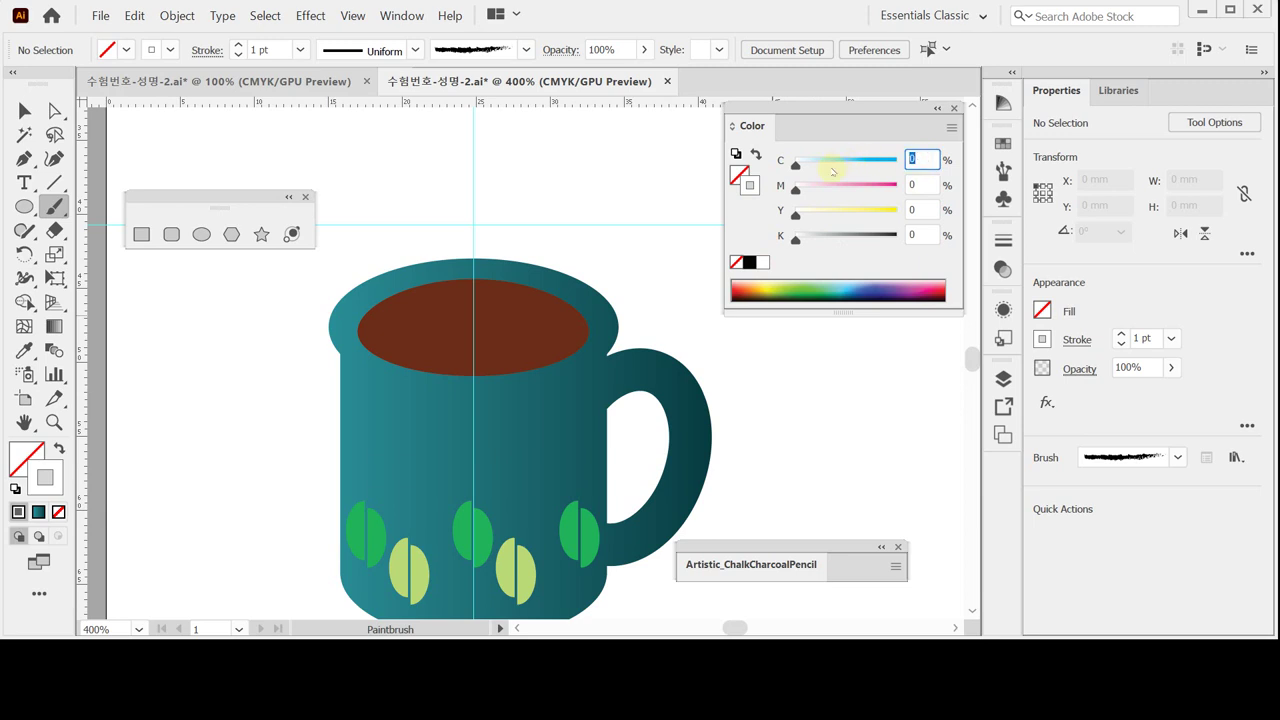
{"action": "type", "text": "10"}
{"action": "key", "text": "Tab"}
{"action": "type", "text": "20"}
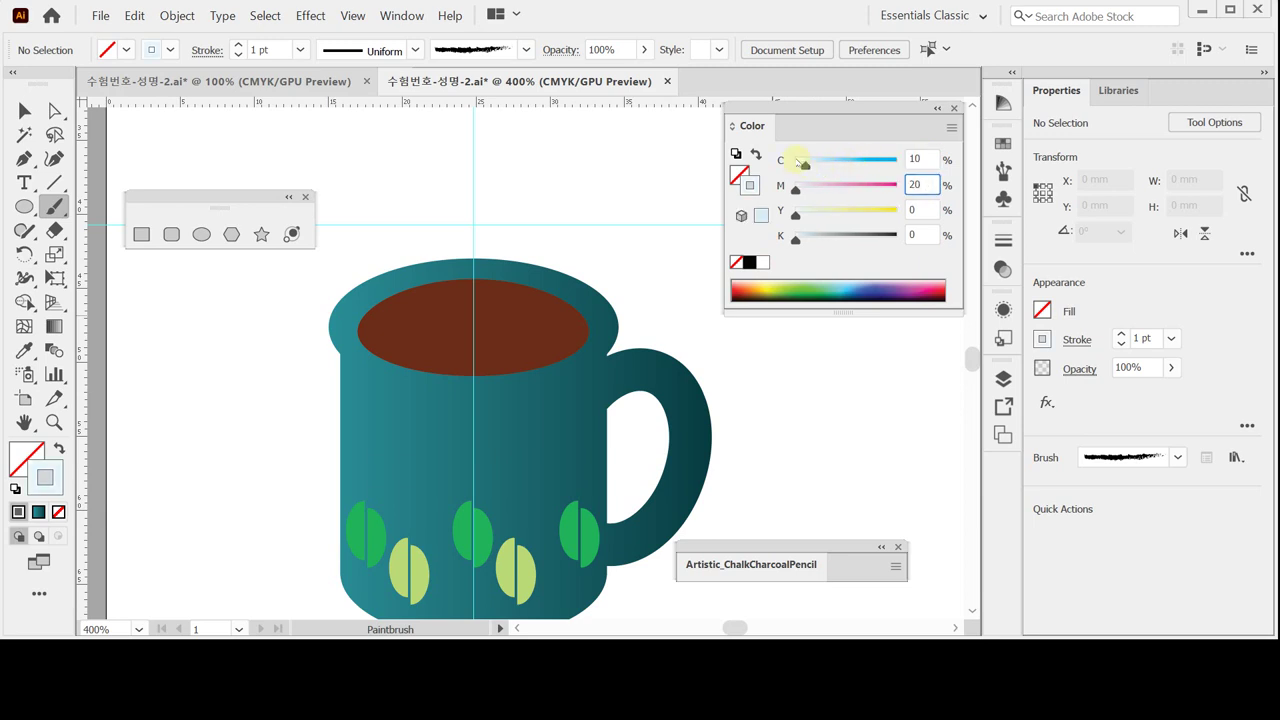
{"action": "key", "text": "Tab"}
{"action": "type", "text": "40"}
{"action": "key", "text": "Return"}
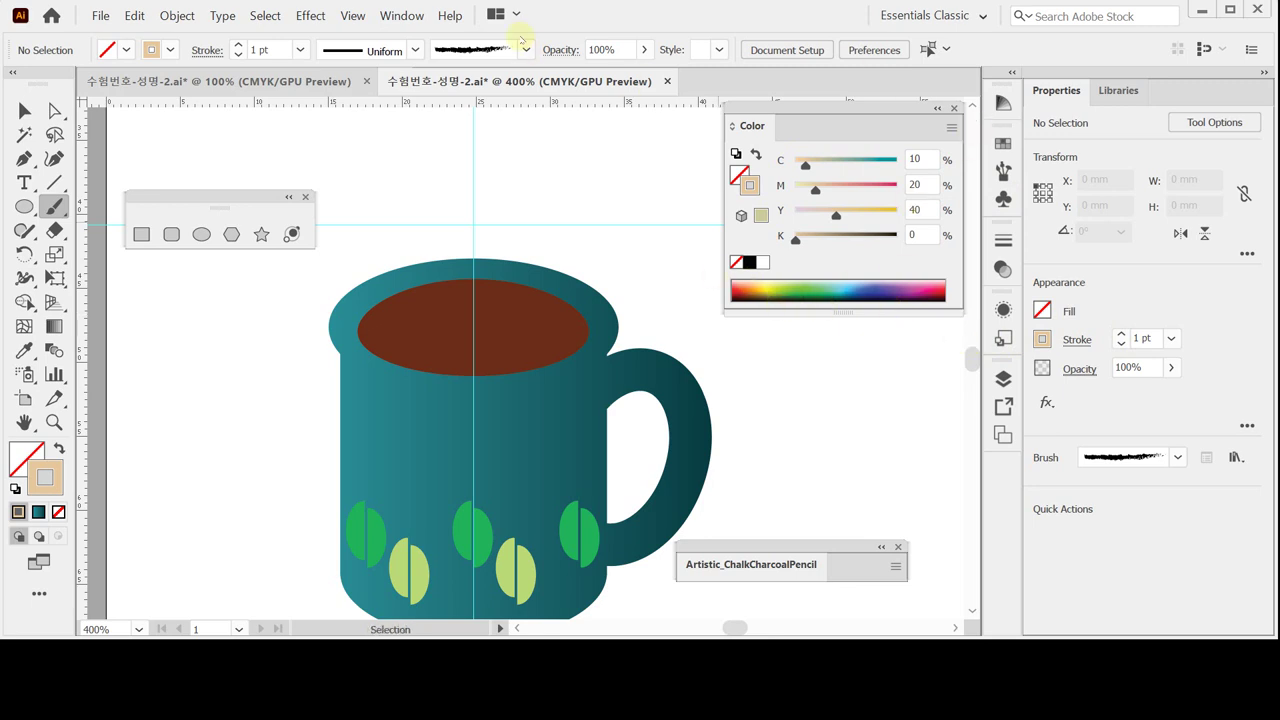
{"action": "left_click", "coordinate": [526, 49]}
{"action": "scroll", "coordinate": [554, 293], "scroll_direction": "up", "scroll_amount": 2}
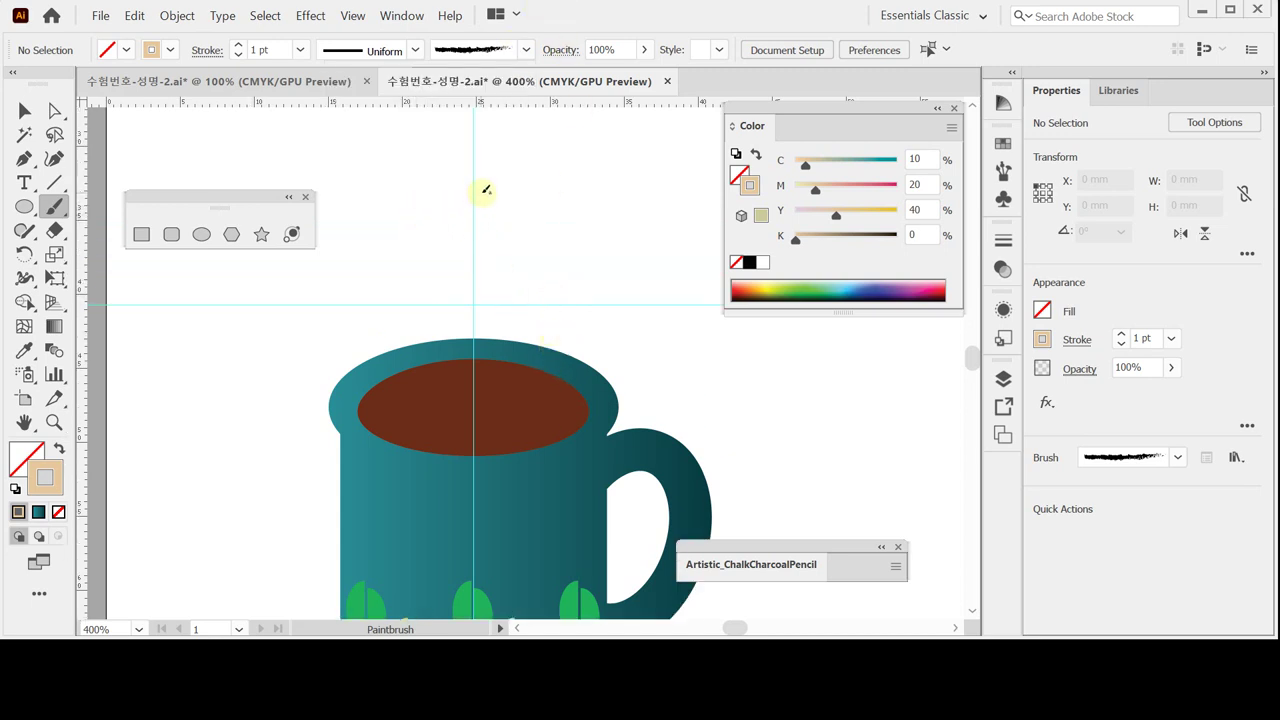
Step: Paint one wavy beige steam stroke about 5.3 mm wide and 14.4 mm high, rising from the left half of the coffee
{"action": "mouse_move", "coordinate": [485, 190]}
{"action": "left_mouse_down"}
{"action": "mouse_move", "coordinate": [423, 223]}
{"action": "mouse_move", "coordinate": [400, 263]}
{"action": "mouse_move", "coordinate": [437, 357]}
{"action": "mouse_move", "coordinate": [424, 405]}
{"action": "left_mouse_up"}
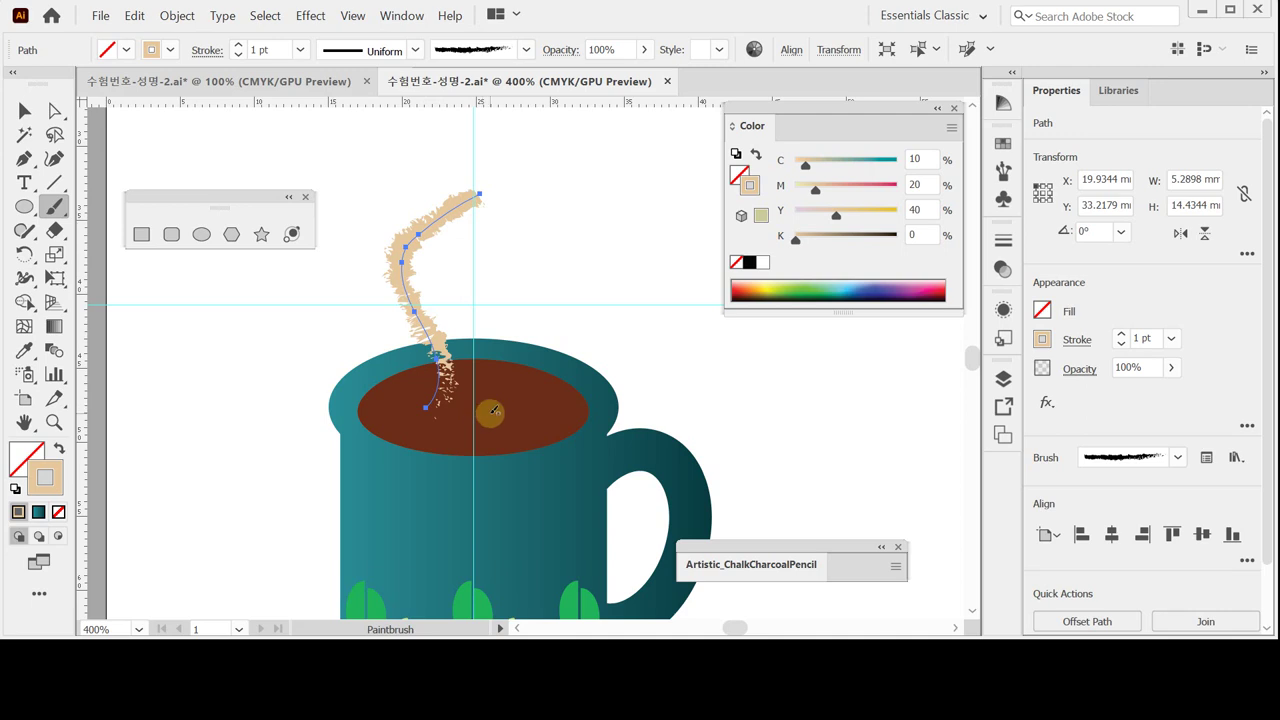
{"action": "mouse_move", "coordinate": [497, 411]}
{"action": "left_mouse_down"}
{"action": "mouse_move", "coordinate": [514, 373]}
{"action": "mouse_move", "coordinate": [476, 300]}
{"action": "mouse_move", "coordinate": [488, 260]}
{"action": "mouse_move", "coordinate": [562, 200]}
{"action": "left_mouse_up"}
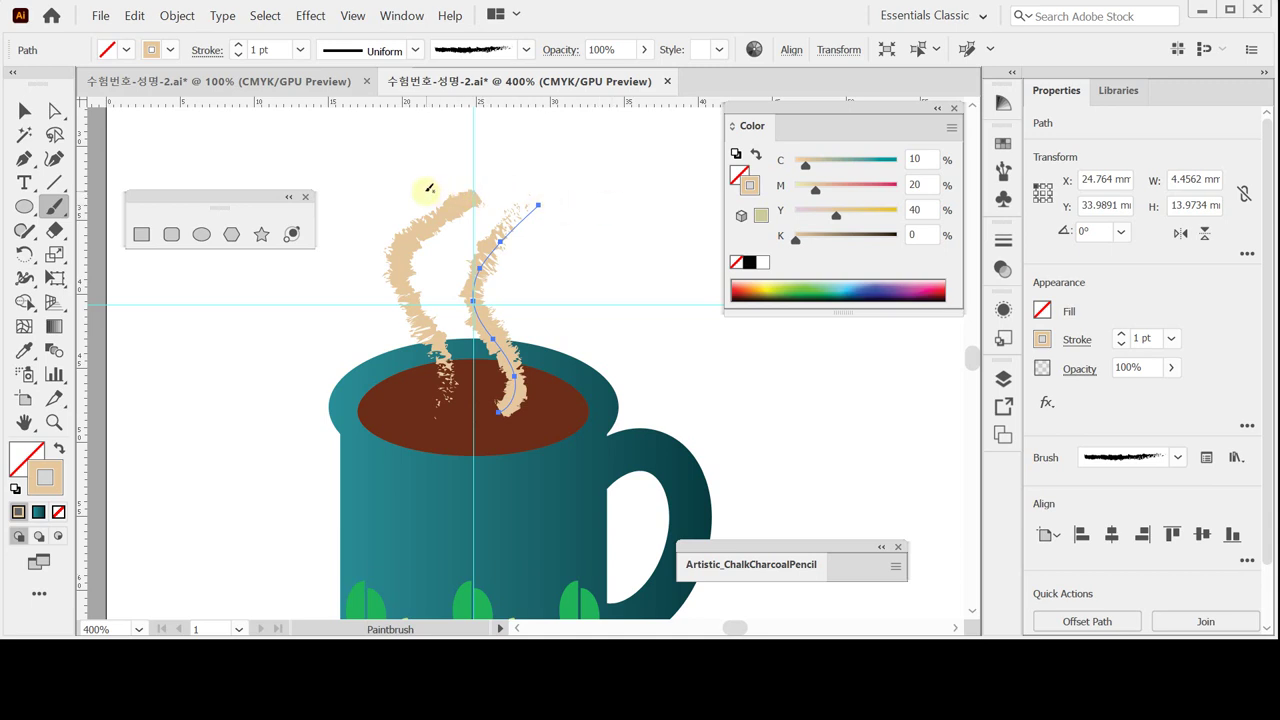
{"action": "key", "text": "Delete"}
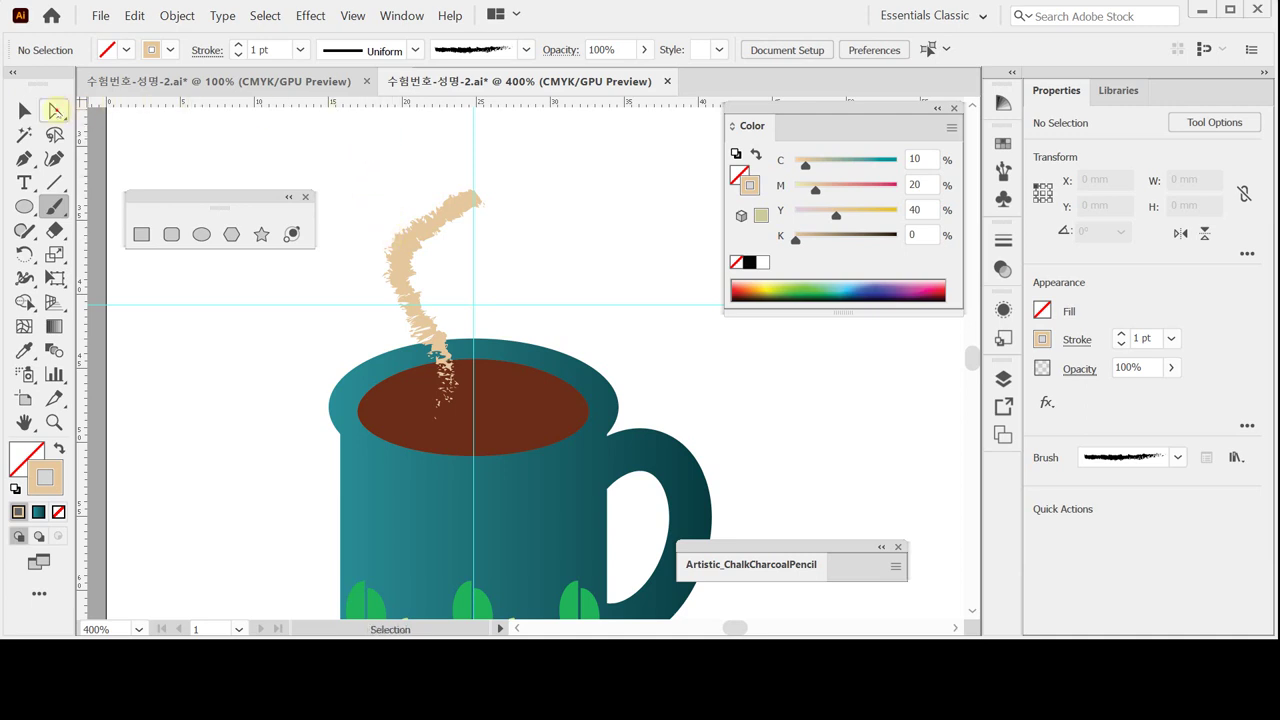
Step: Move the steam stroke's top anchor point slightly up and to the right, to about X 26.1 mm and Y 31.8 mm
{"action": "left_click", "coordinate": [54, 110]}
{"action": "left_click", "coordinate": [480, 194]}
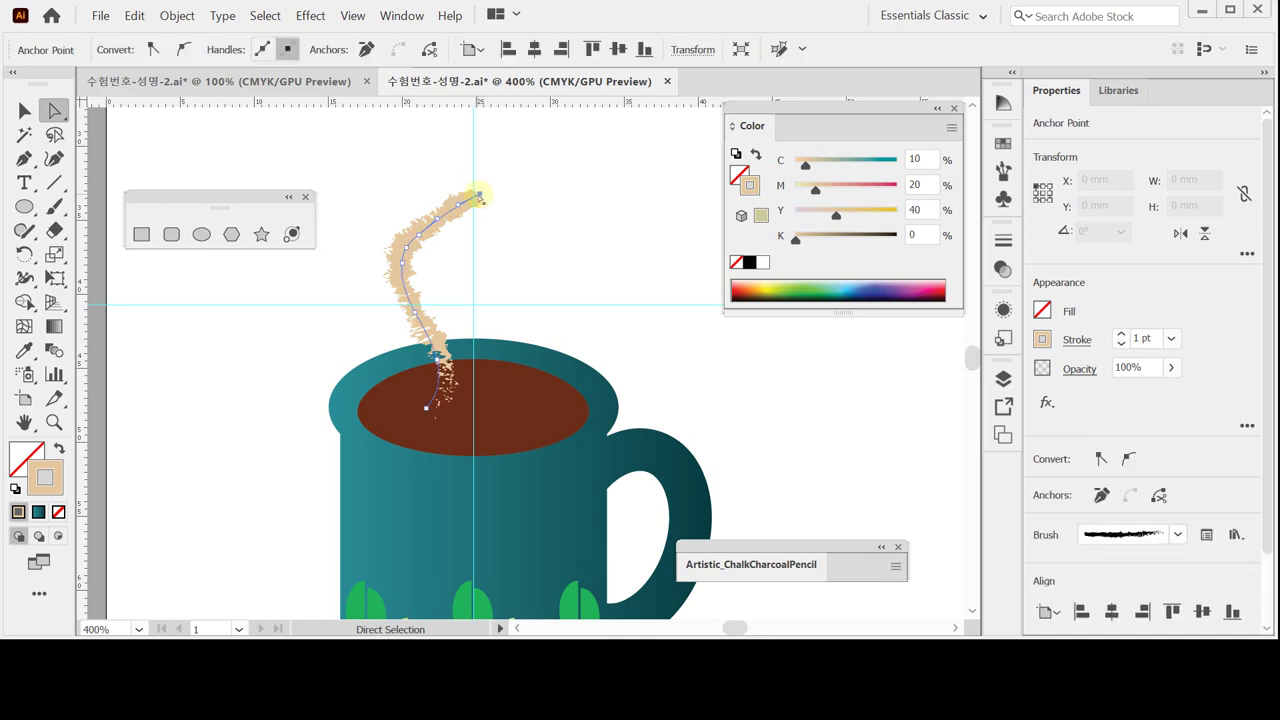
{"action": "left_click_drag", "start_coordinate": [480, 194], "coordinate": [491, 175]}
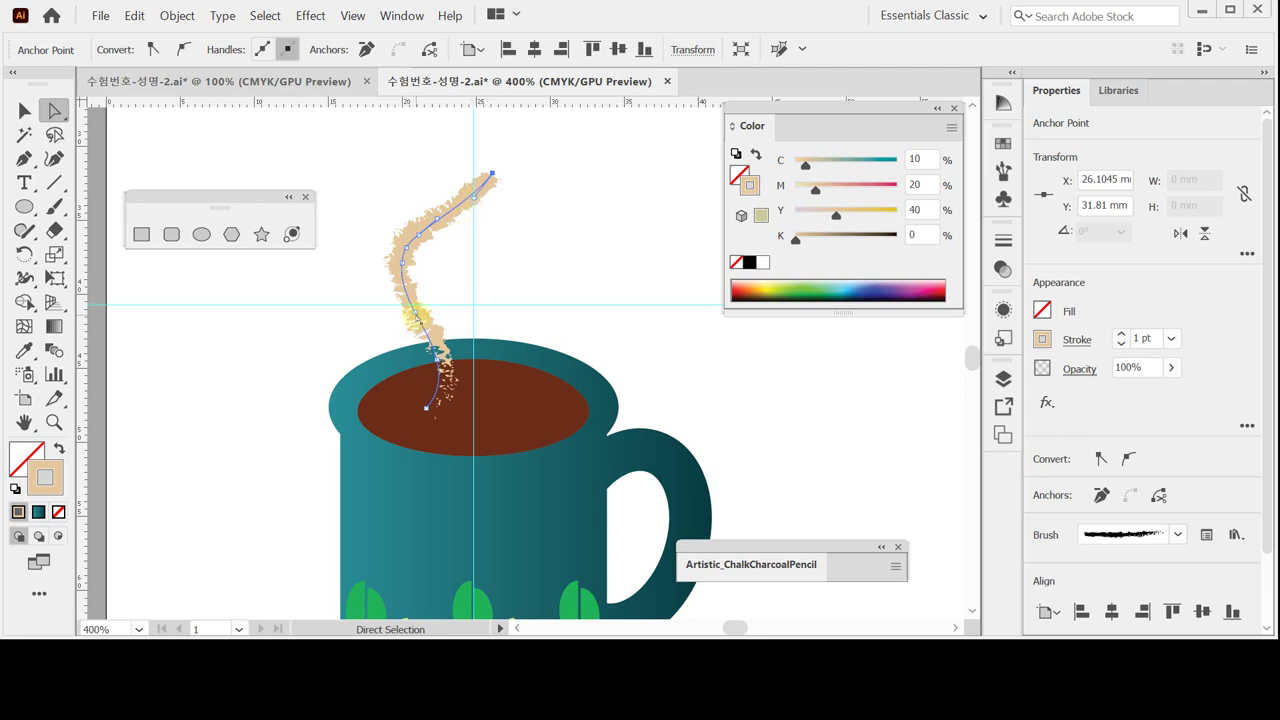
{"action": "left_click", "coordinate": [413, 308]}
{"action": "left_click", "coordinate": [1001, 173]}
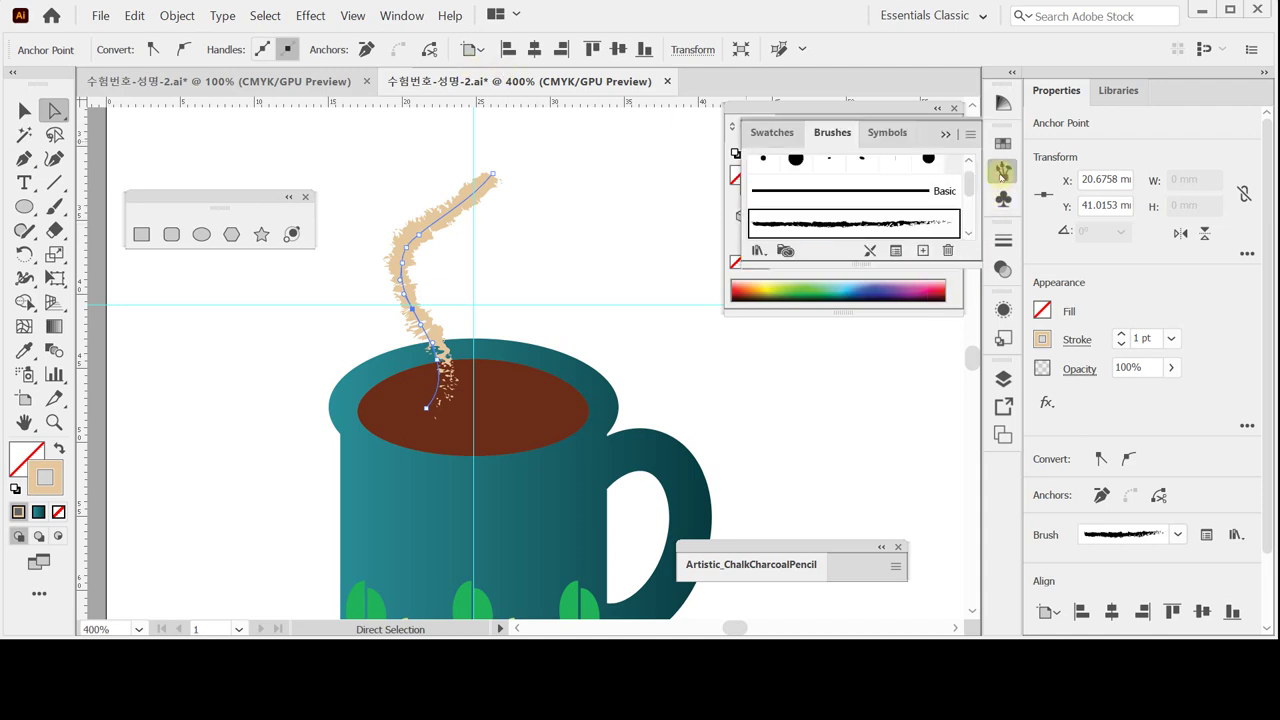
{"action": "left_click", "coordinate": [1005, 174]}
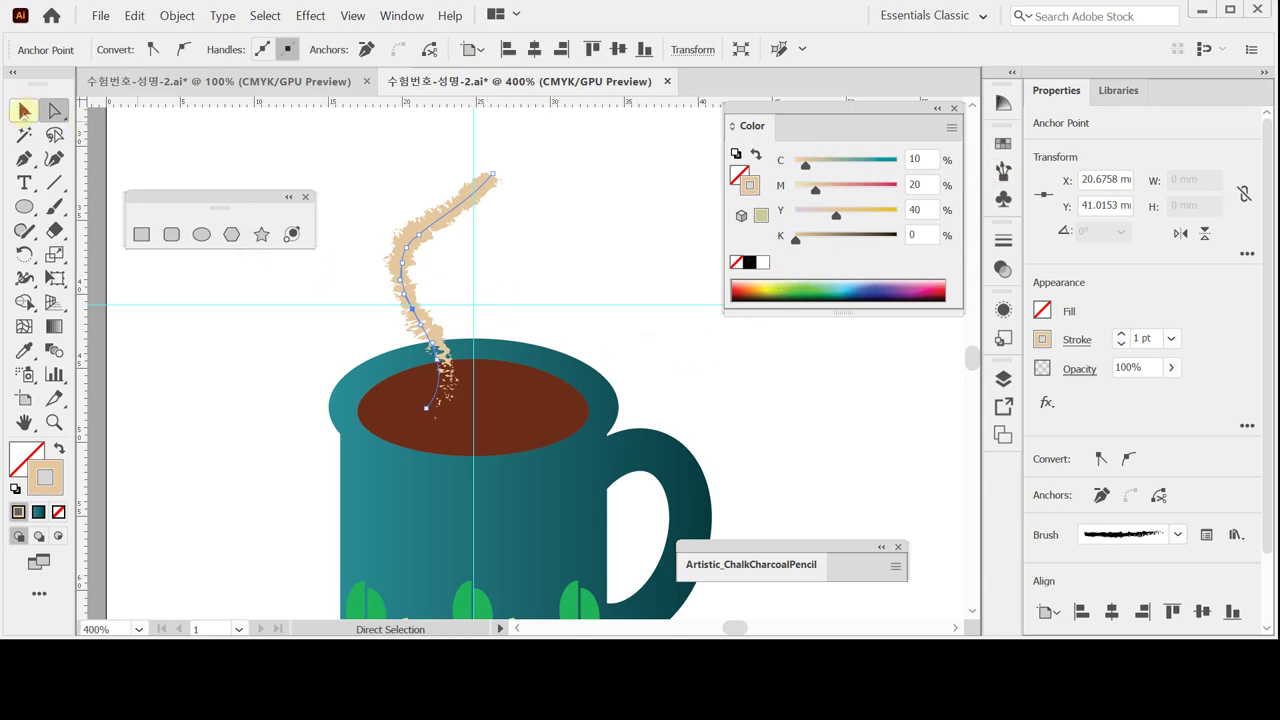
Step: Place a copy of the steam stroke just to its right and shorten the copy from the top to about 12.7 mm high
{"action": "left_click", "coordinate": [24, 110]}
{"action": "left_click_drag", "start_coordinate": [386, 163], "coordinate": [477, 266]}
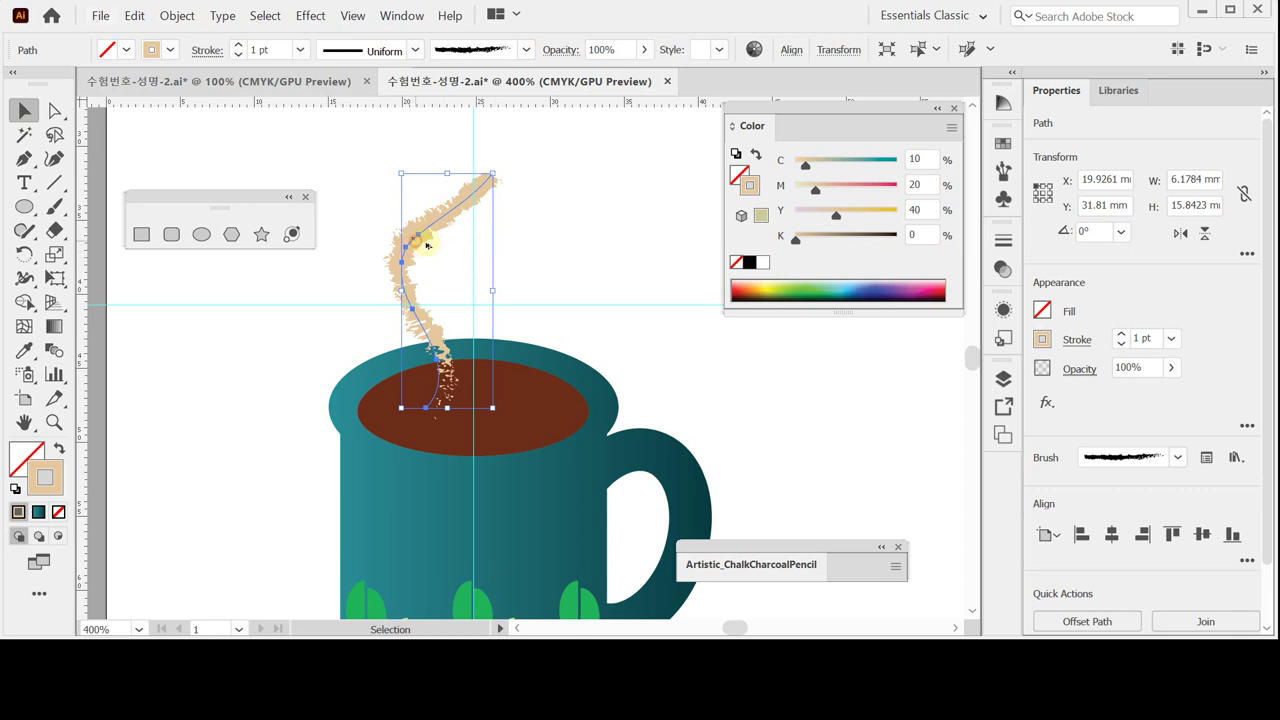
{"action": "left_click_drag", "start_coordinate": [416, 243], "coordinate": [481, 251]}
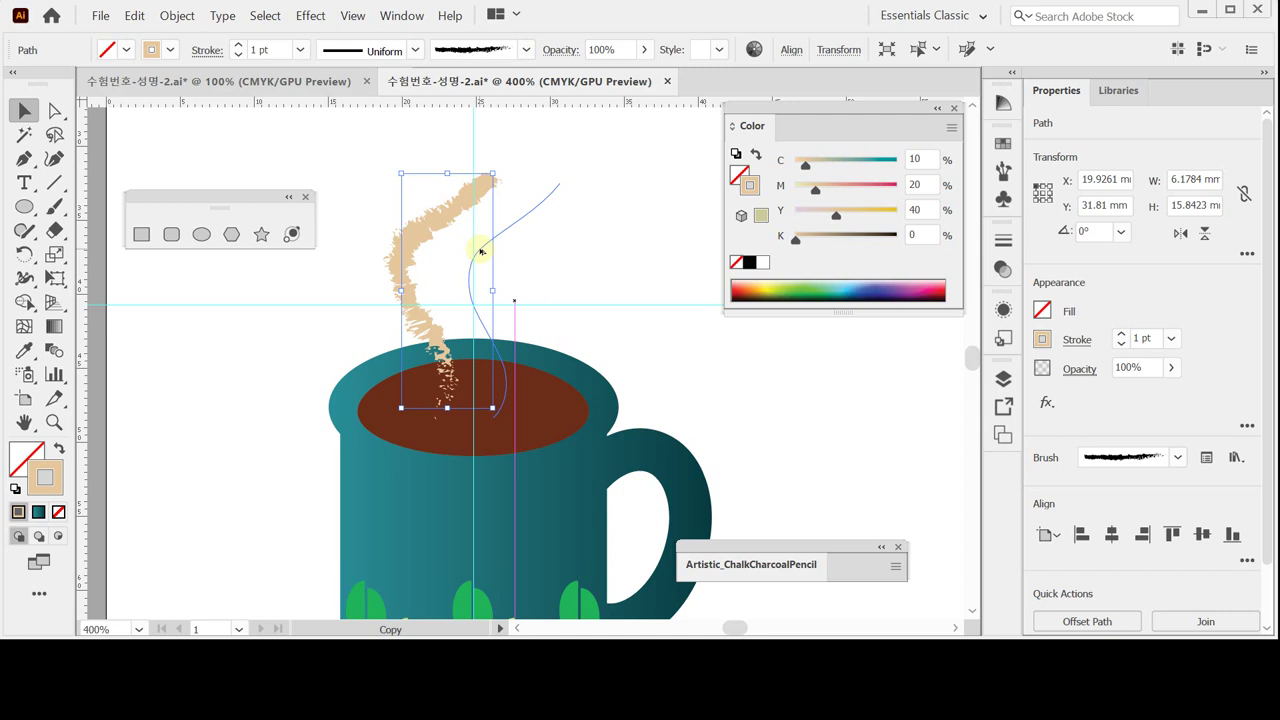
{"action": "left_click_drag", "start_coordinate": [481, 251], "coordinate": [480, 253]}
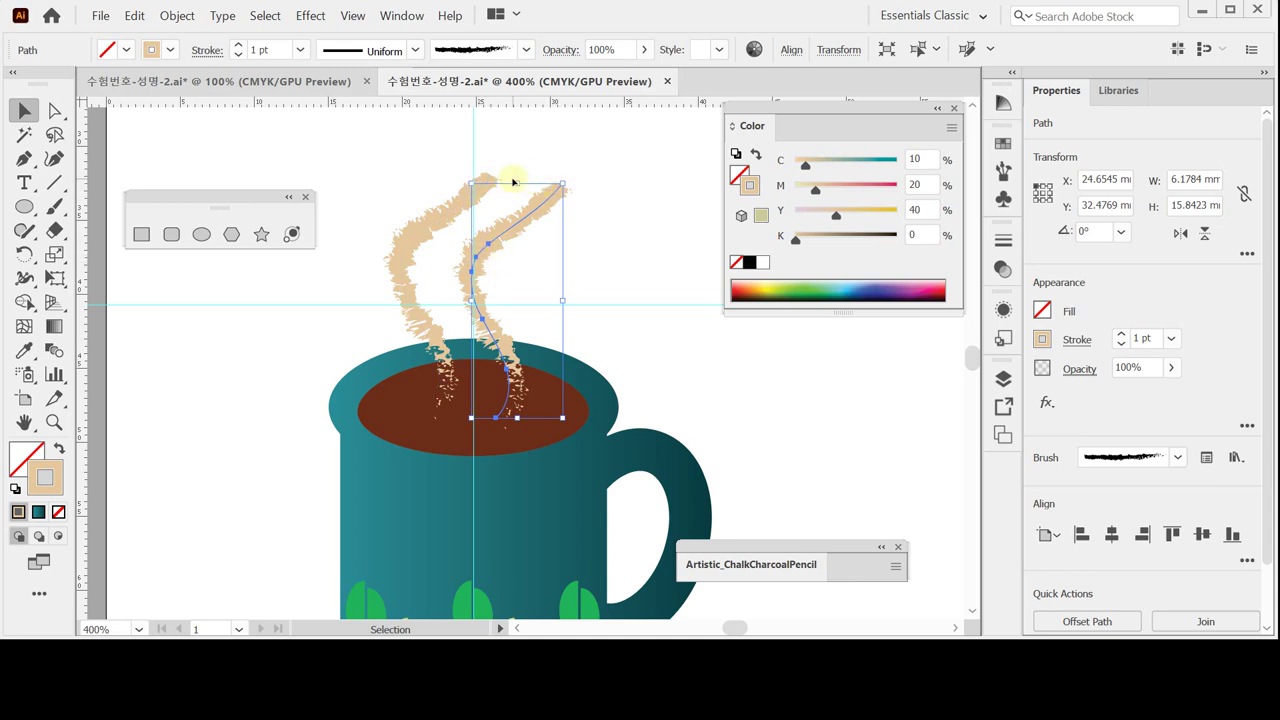
{"action": "left_click_drag", "start_coordinate": [519, 184], "coordinate": [516, 231]}
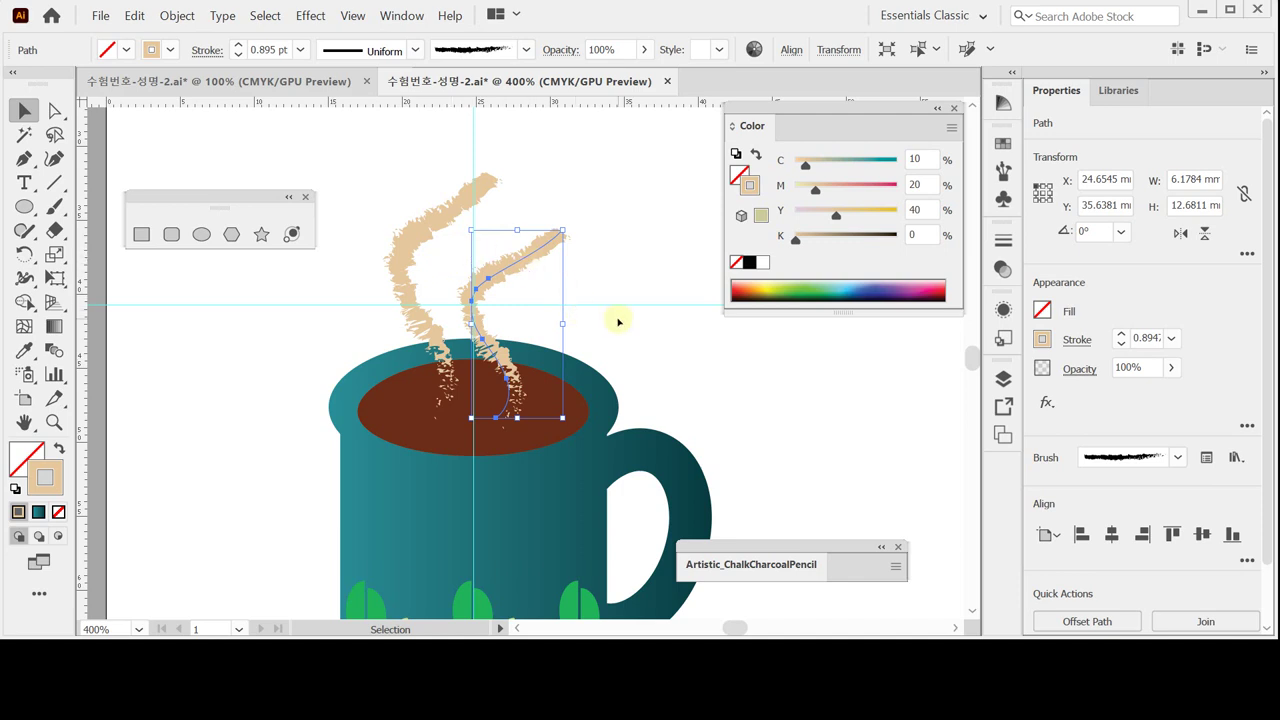
{"action": "left_click", "coordinate": [651, 360]}
Step: Select the teal mug's compound path and save the document
{"action": "scroll", "coordinate": [651, 360], "scroll_direction": "down", "scroll_amount": 1}
{"action": "scroll", "coordinate": [651, 360], "scroll_direction": "down", "scroll_amount": 3}
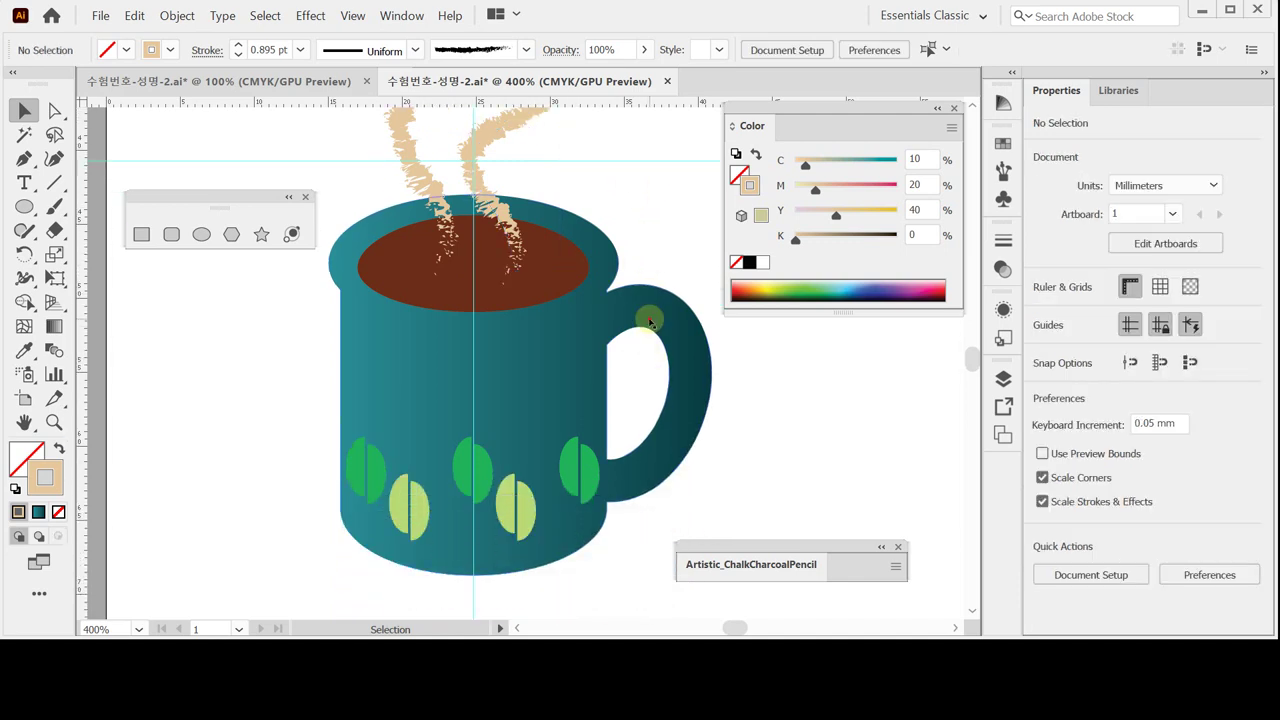
{"action": "left_click", "coordinate": [650, 320]}
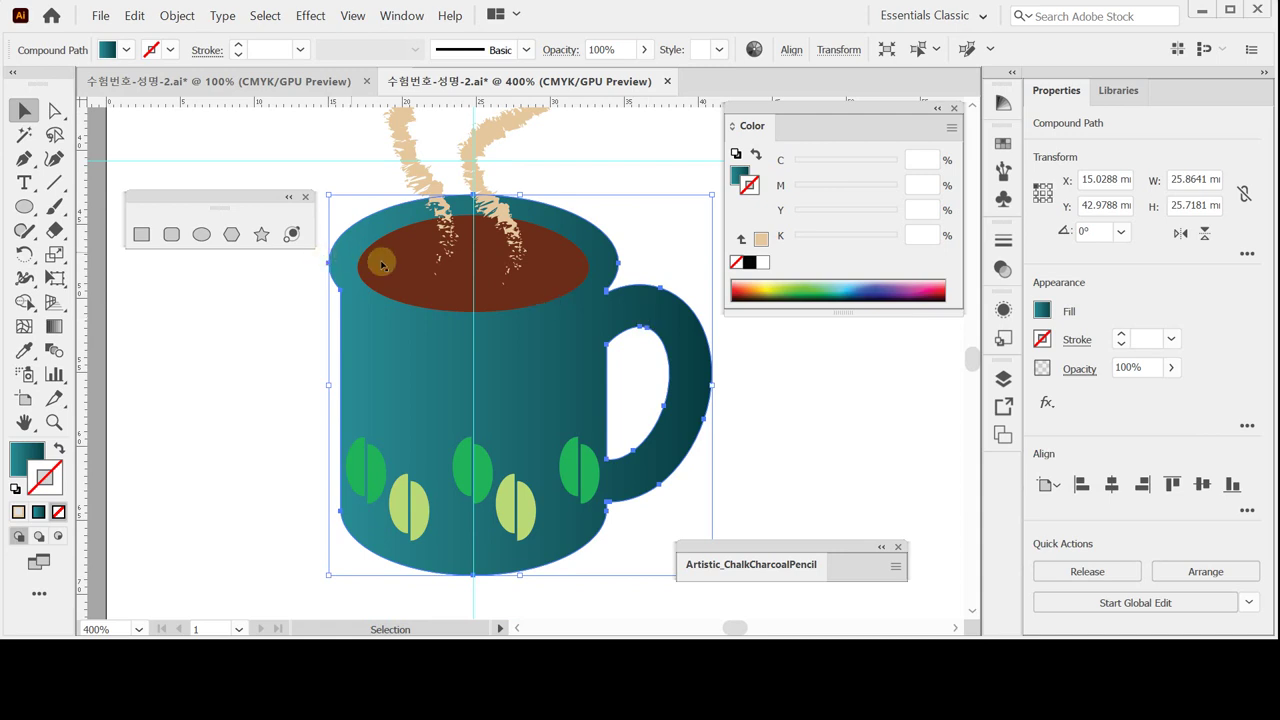
{"action": "left_click", "coordinate": [100, 16]}
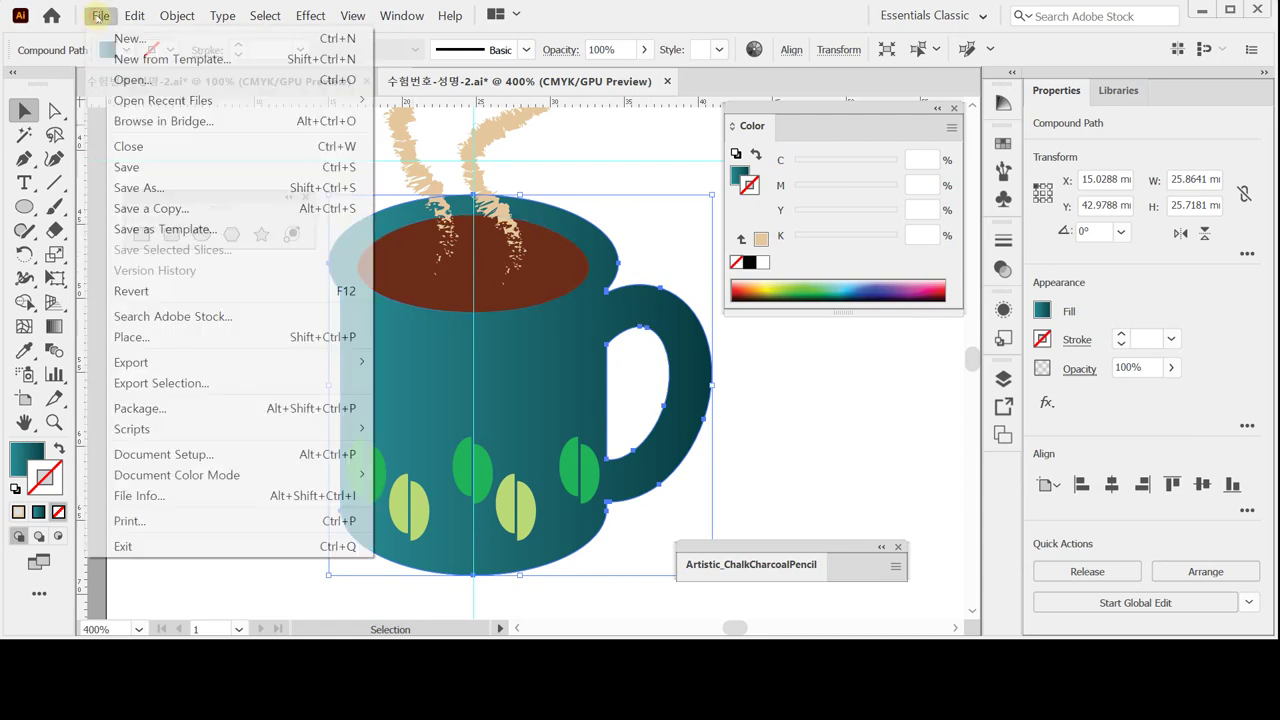
{"action": "left_click", "coordinate": [164, 170]}
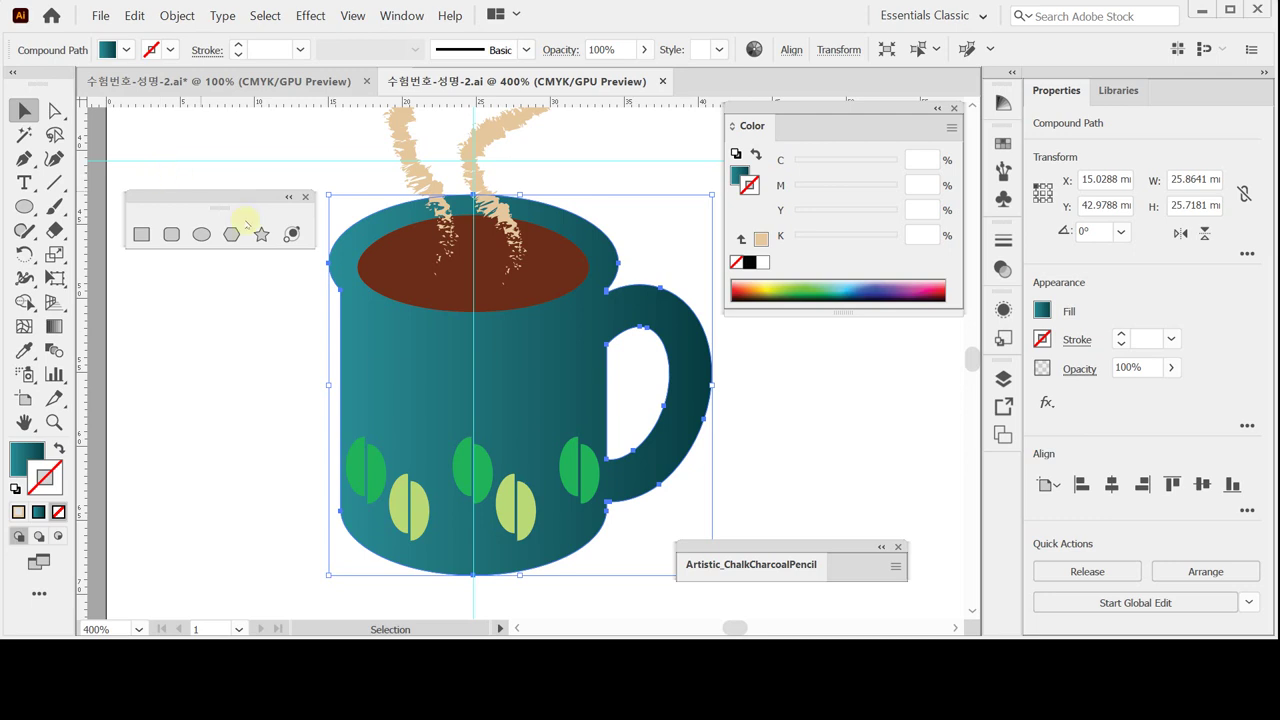
Step: Start a Drop Shadow effect on the mug with preview and set its X offset to 1.2 mm
{"action": "left_click", "coordinate": [310, 15]}
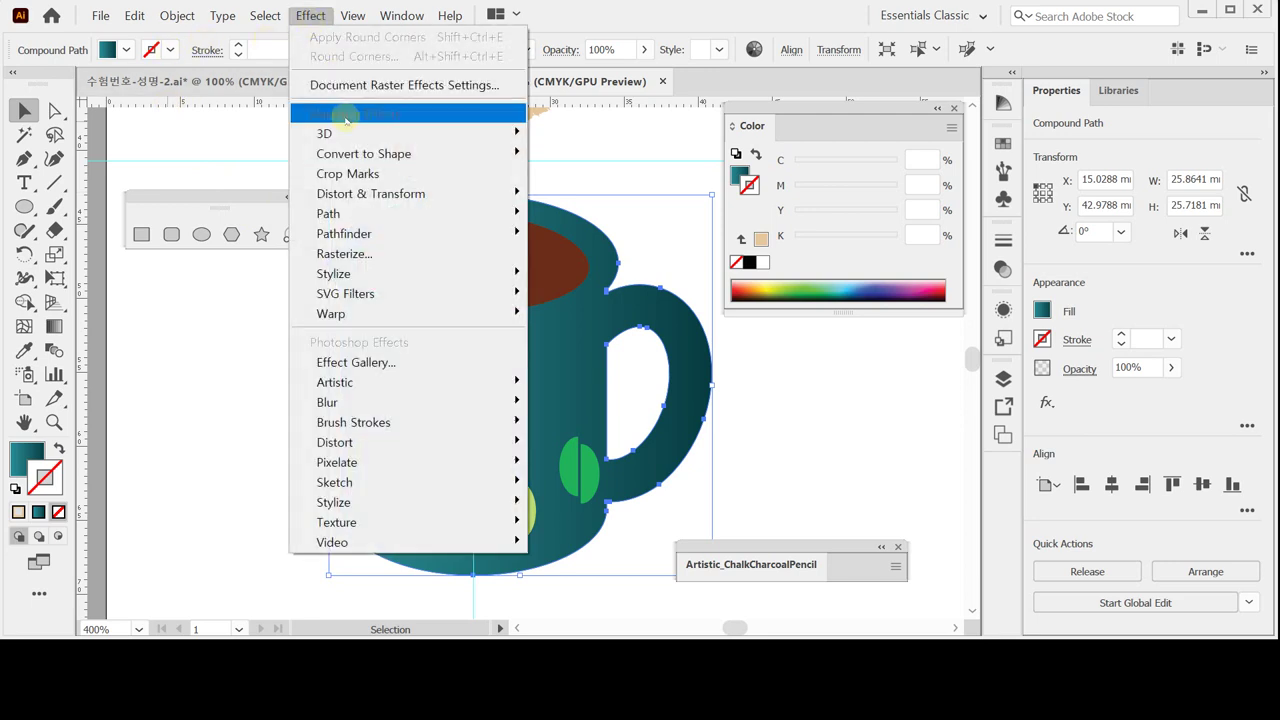
{"action": "mouse_move", "coordinate": [428, 271]}
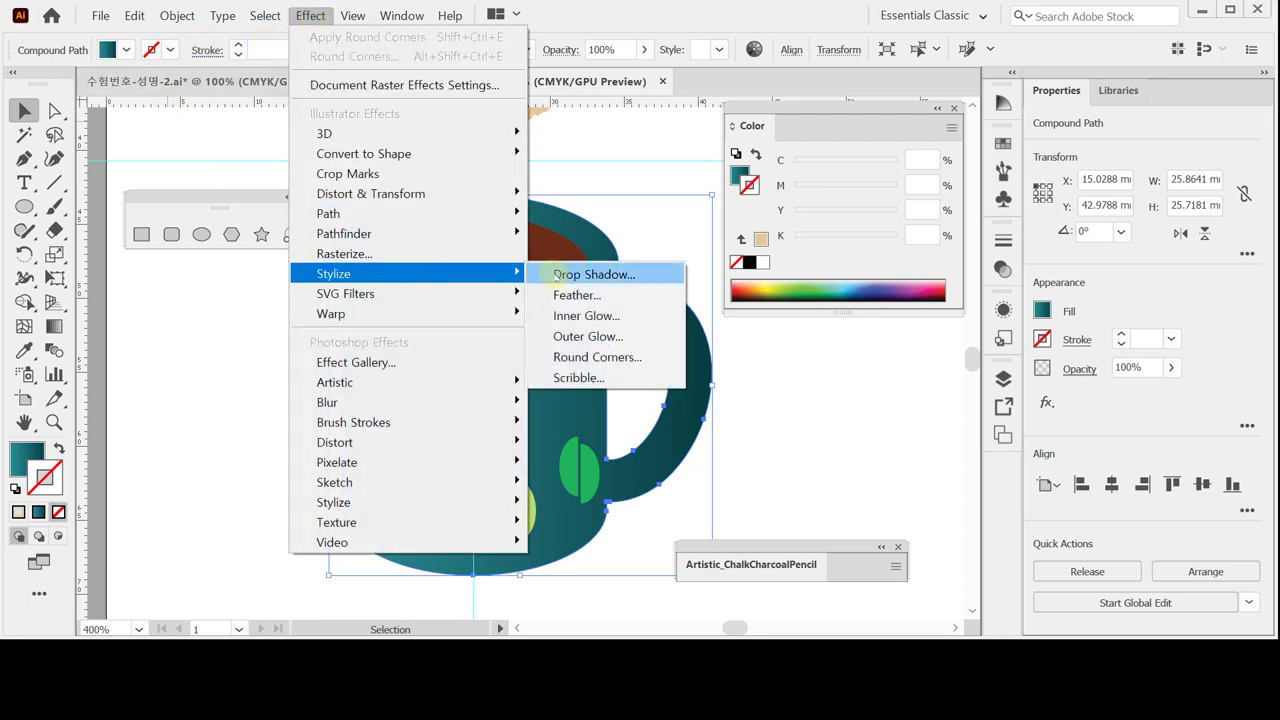
{"action": "left_click", "coordinate": [556, 274]}
{"action": "left_click_drag", "start_coordinate": [782, 238], "coordinate": [799, 245]}
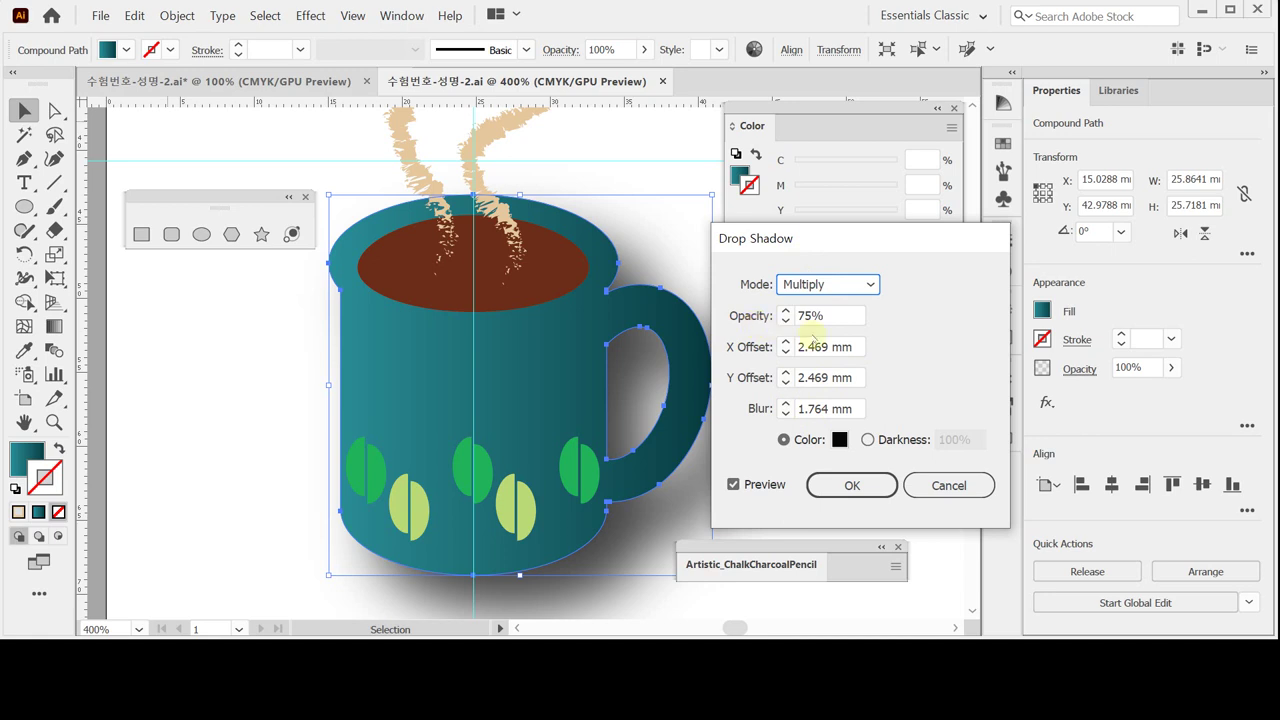
{"action": "double_click", "coordinate": [801, 347]}
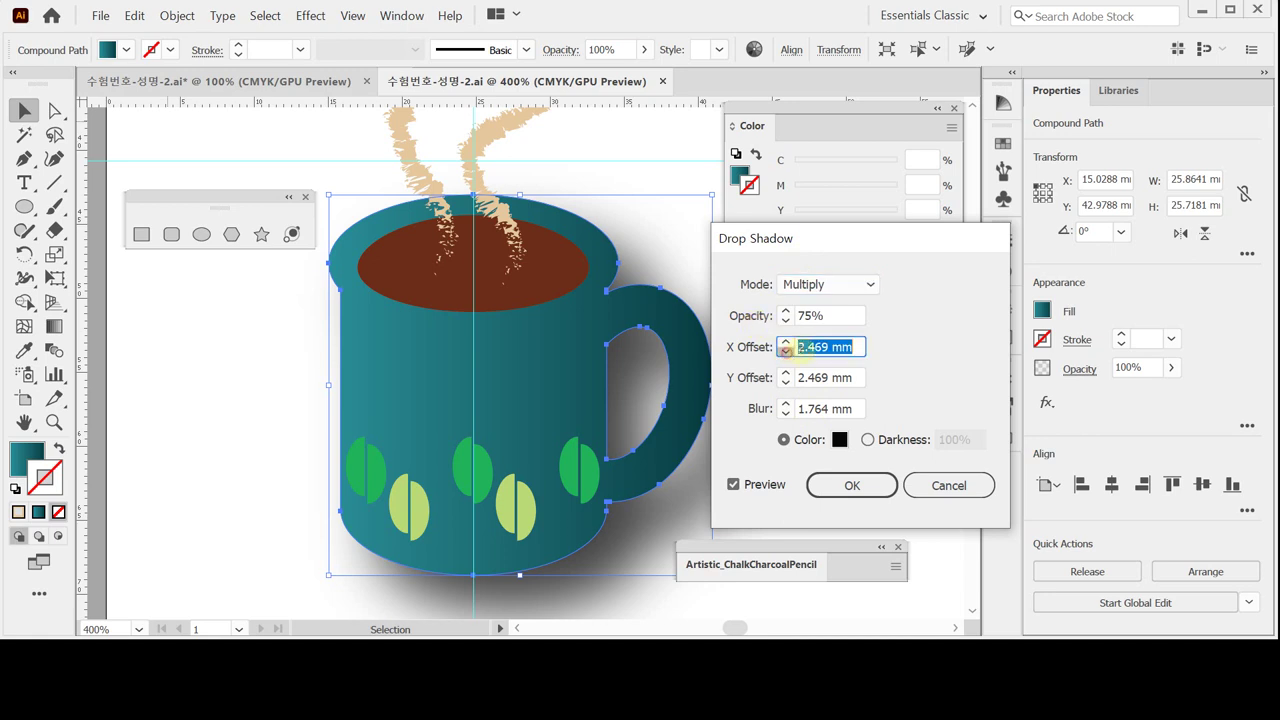
{"action": "type", "text": "2"}
{"action": "left_click", "coordinate": [799, 347]}
{"action": "type", "text": "1.2"}
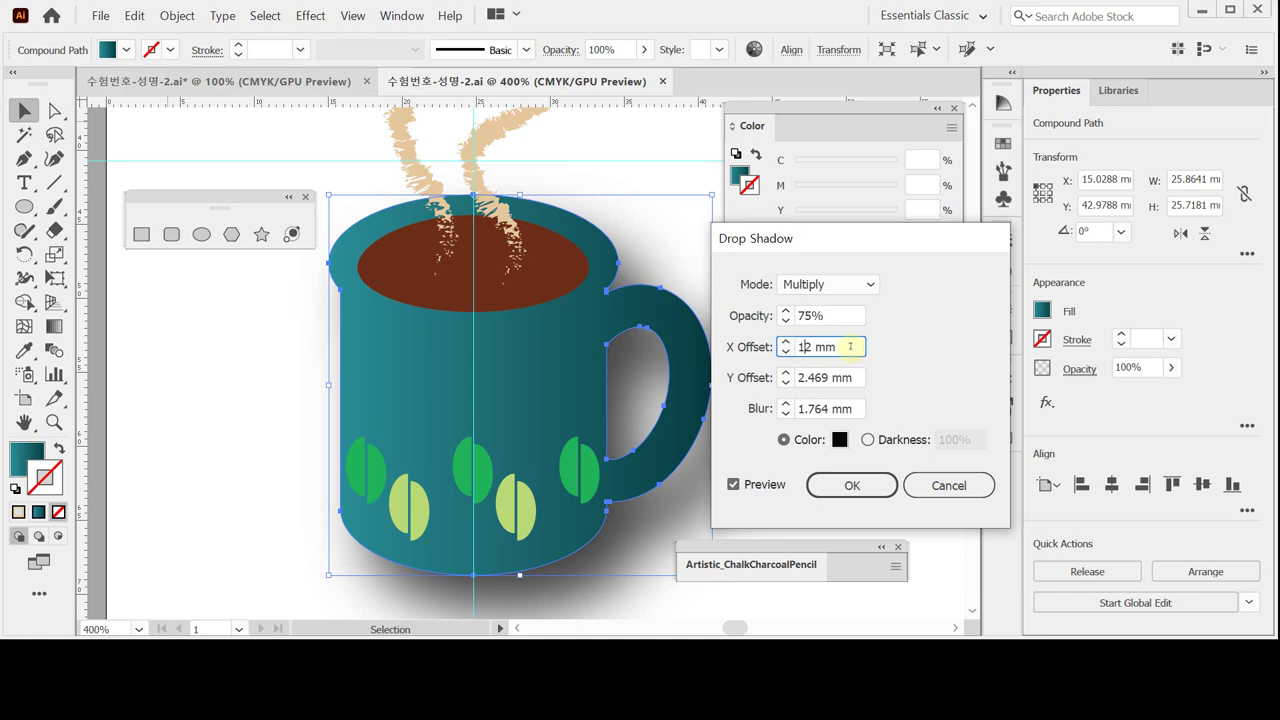
{"action": "left_click", "coordinate": [862, 348], "text": "shift"}
{"action": "key", "text": "Tab"}
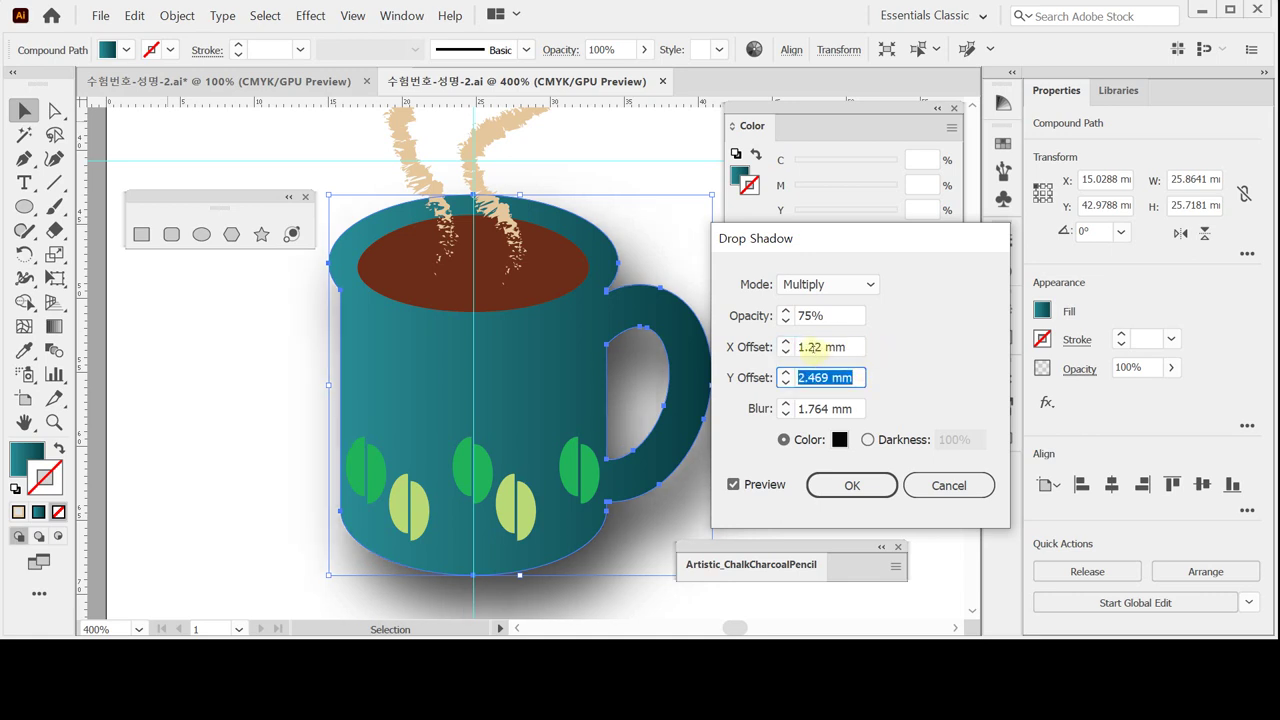
{"action": "left_click_drag", "start_coordinate": [814, 347], "coordinate": [847, 347]}
{"action": "key", "text": "BackSpace"}
{"action": "key", "text": "Tab"}
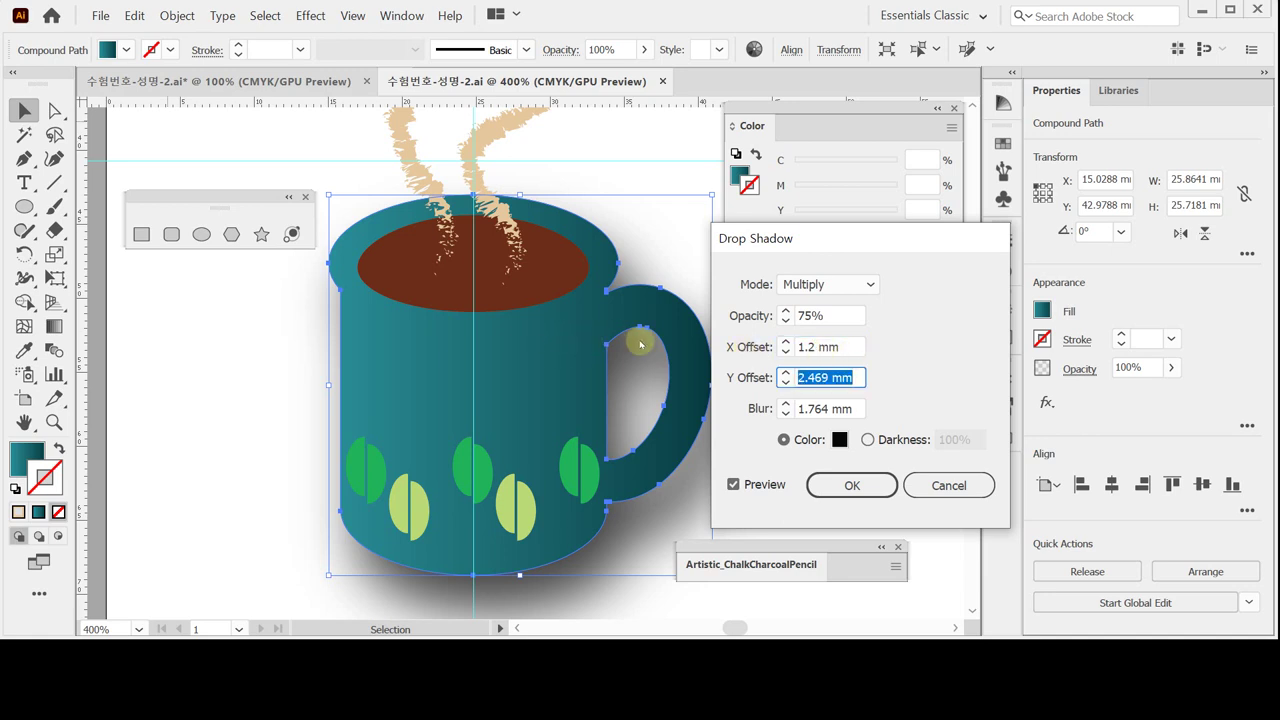
Step: Copy the drop shadow's X offset value into the Y offset, making it 1.2 mm
{"action": "left_click", "coordinate": [845, 347]}
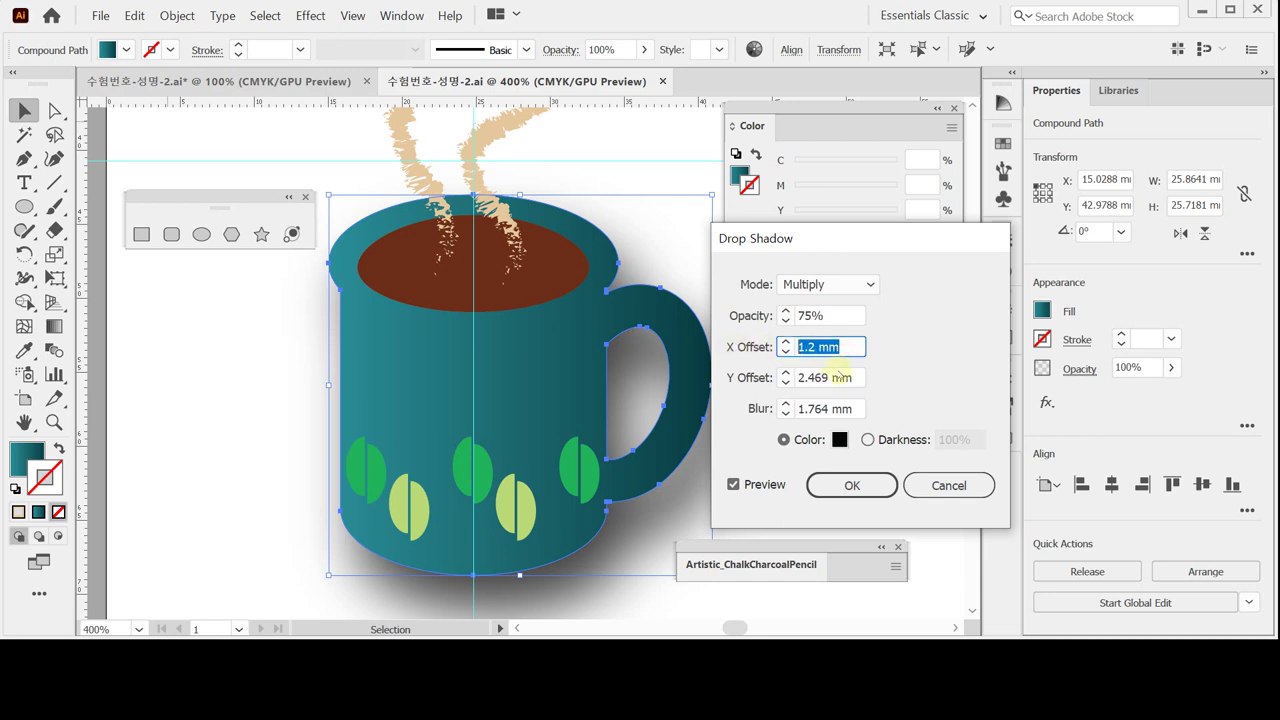
{"action": "type", "text": "Plug-In -->"}
{"action": "key", "text": "ctrl+z"}
{"action": "key", "text": "ctrl+c"}
{"action": "key", "text": "Tab"}
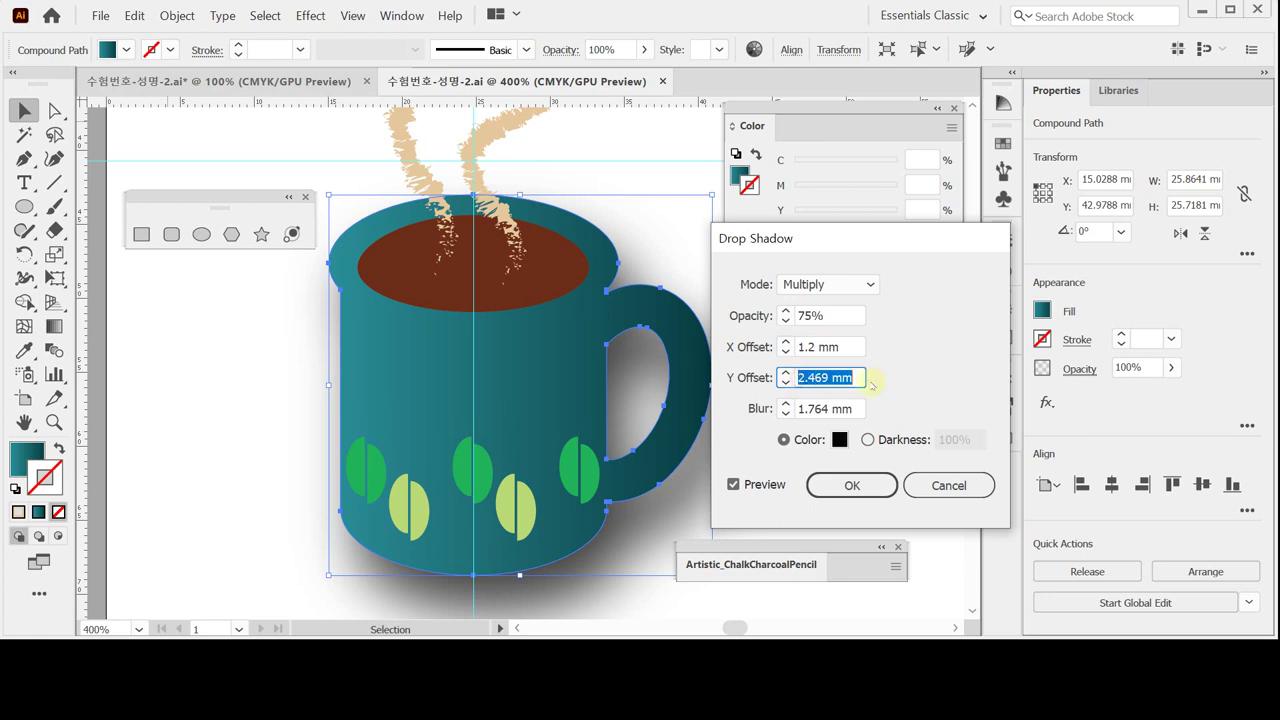
{"action": "key", "text": "ctrl+v"}
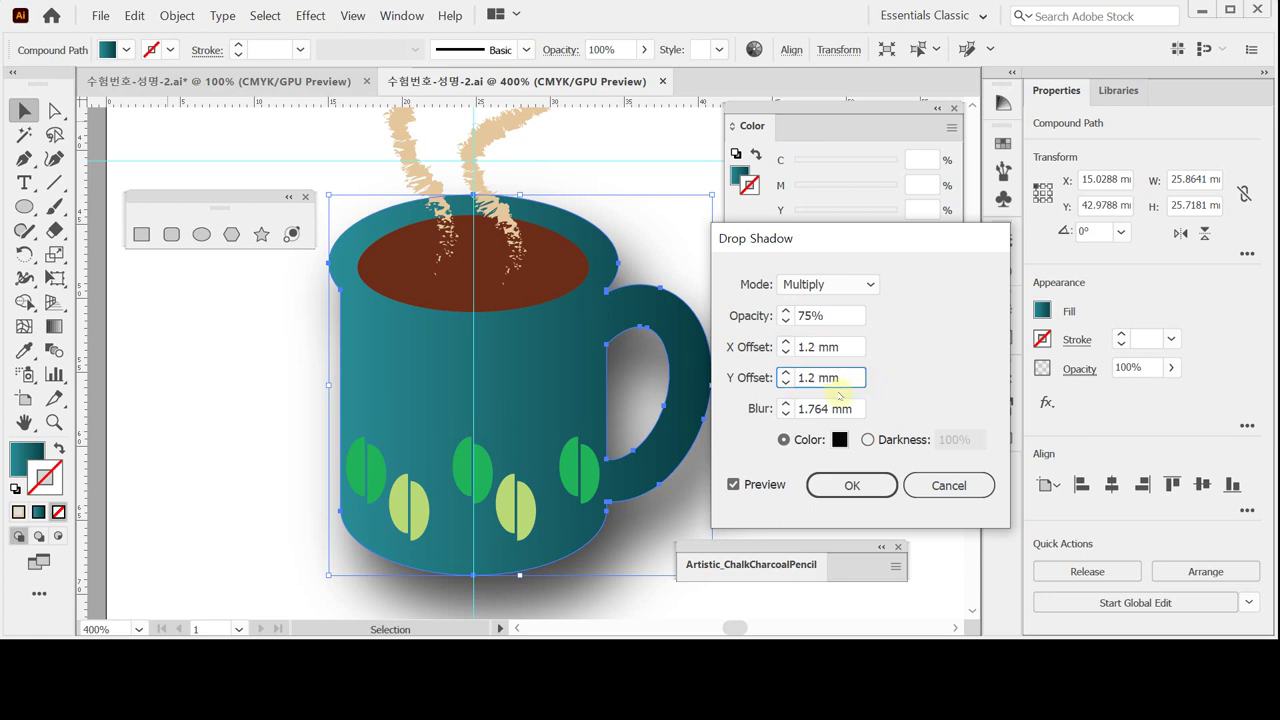
Step: Set the drop shadow's blur to 1 mm and apply the effect to the mug
{"action": "left_click", "coordinate": [838, 402]}
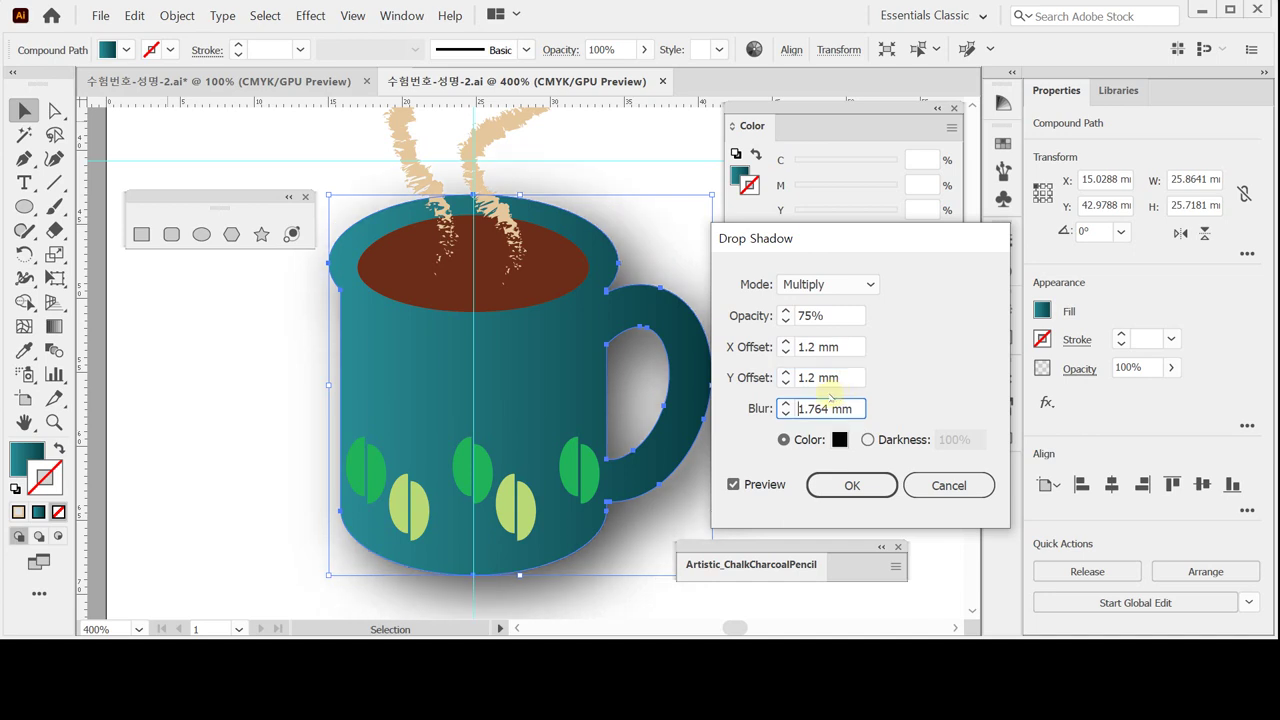
{"action": "double_click", "coordinate": [836, 405]}
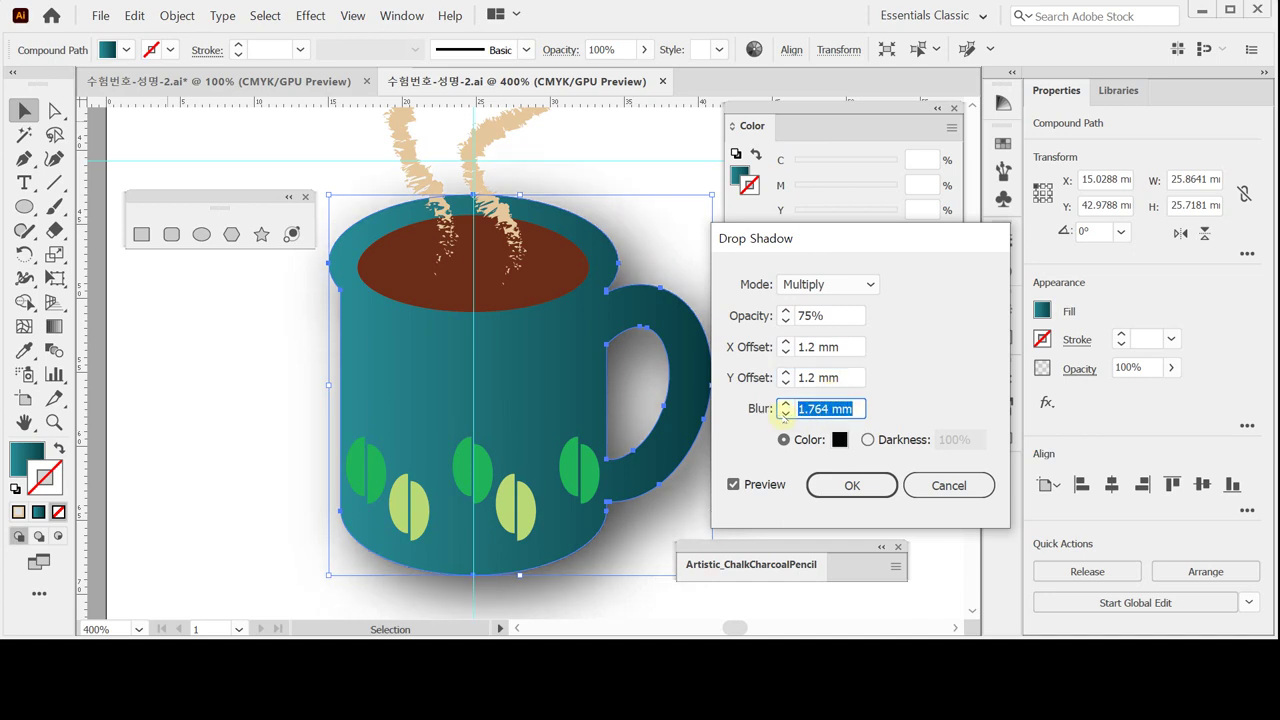
{"action": "left_click", "coordinate": [785, 413]}
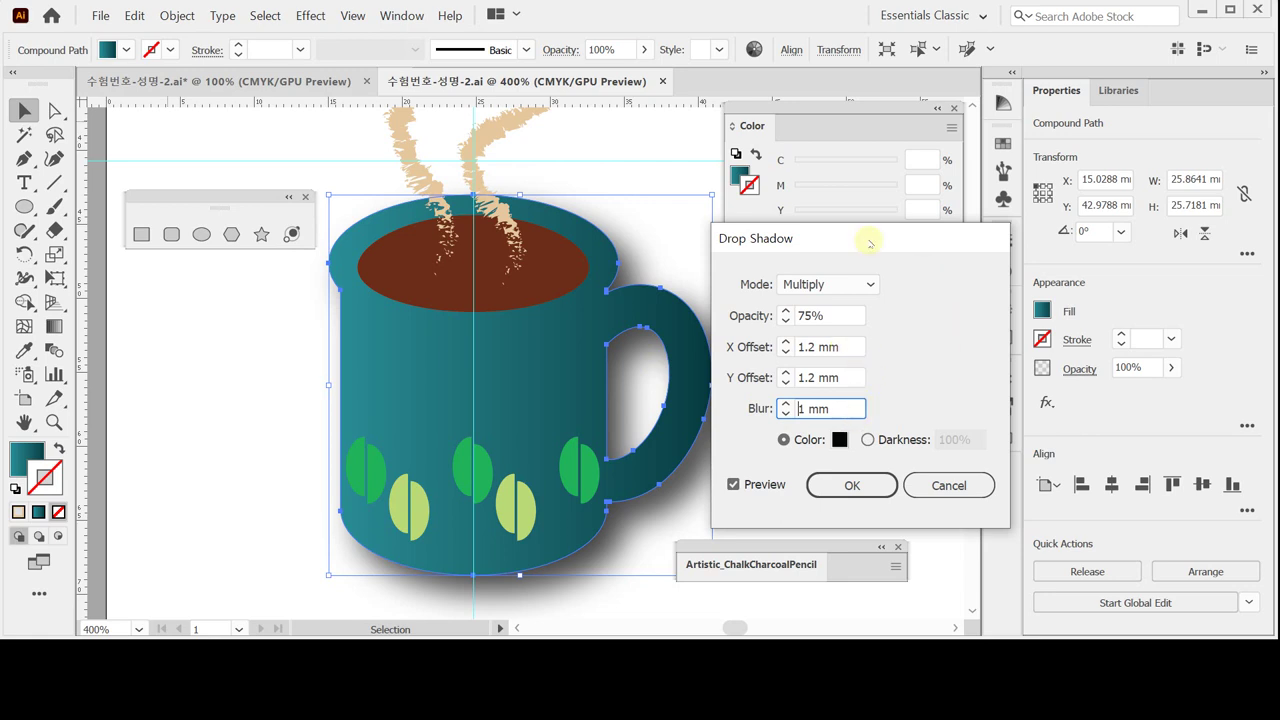
{"action": "left_click_drag", "start_coordinate": [869, 241], "coordinate": [884, 242]}
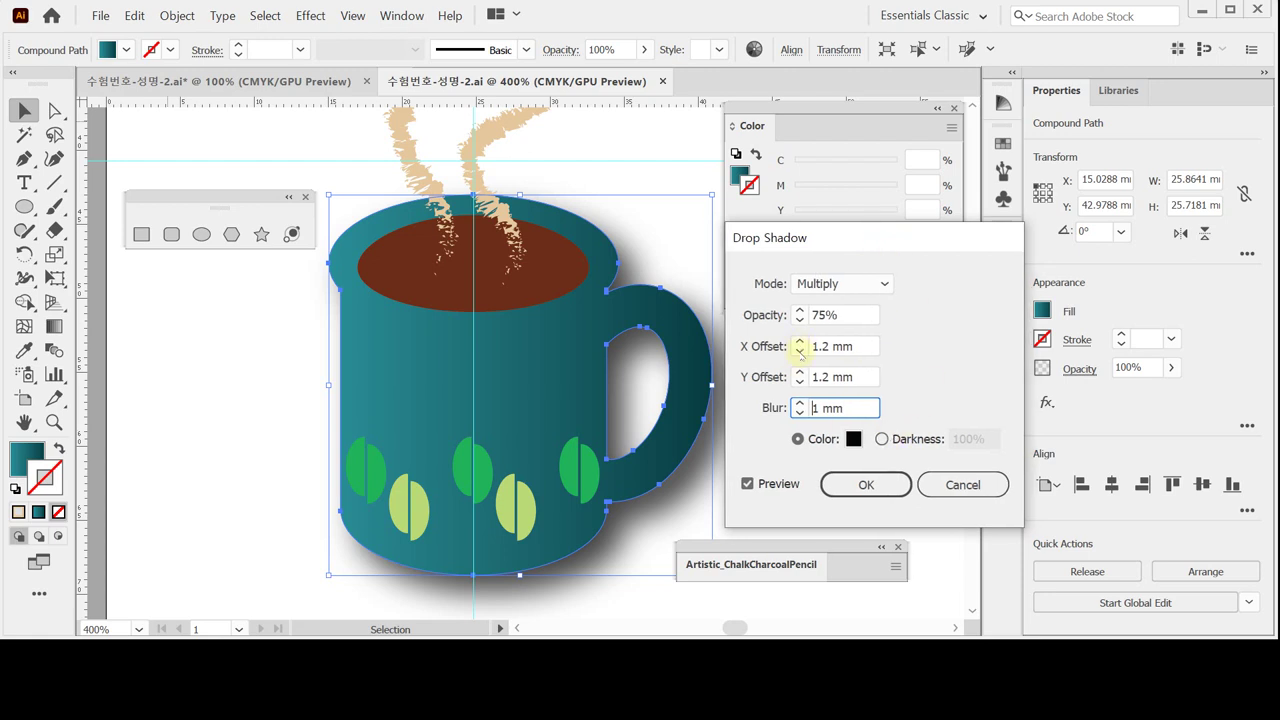
{"action": "left_click", "coordinate": [858, 484]}
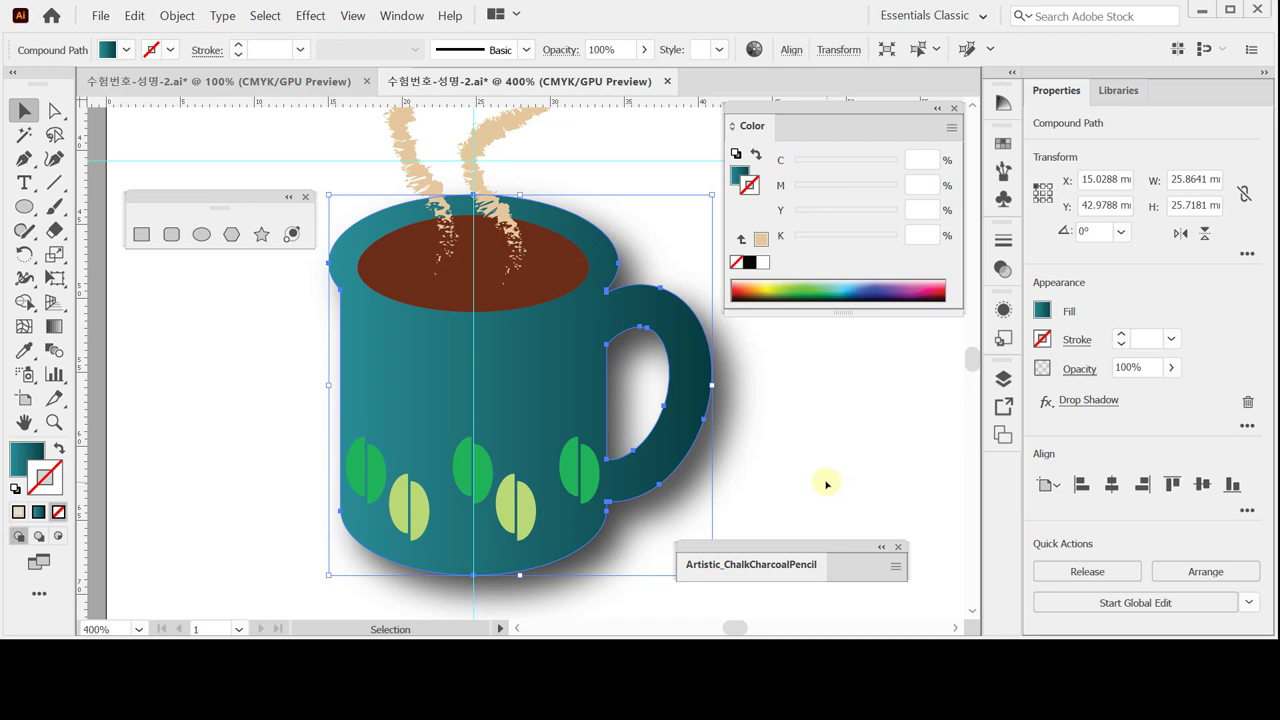
Step: Return to the Selection tool and save the document with the shadowed mug
{"action": "key", "text": "a"}
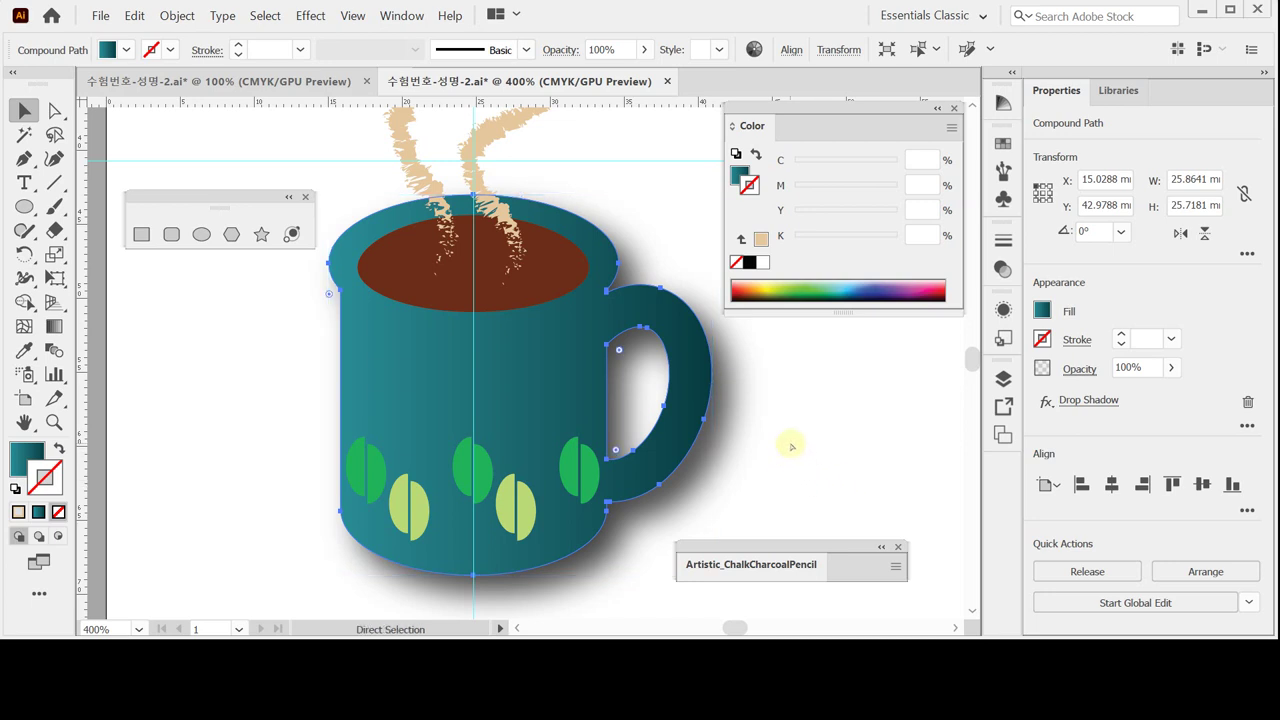
{"action": "key", "text": "v"}
{"action": "key", "text": "ctrl+s"}
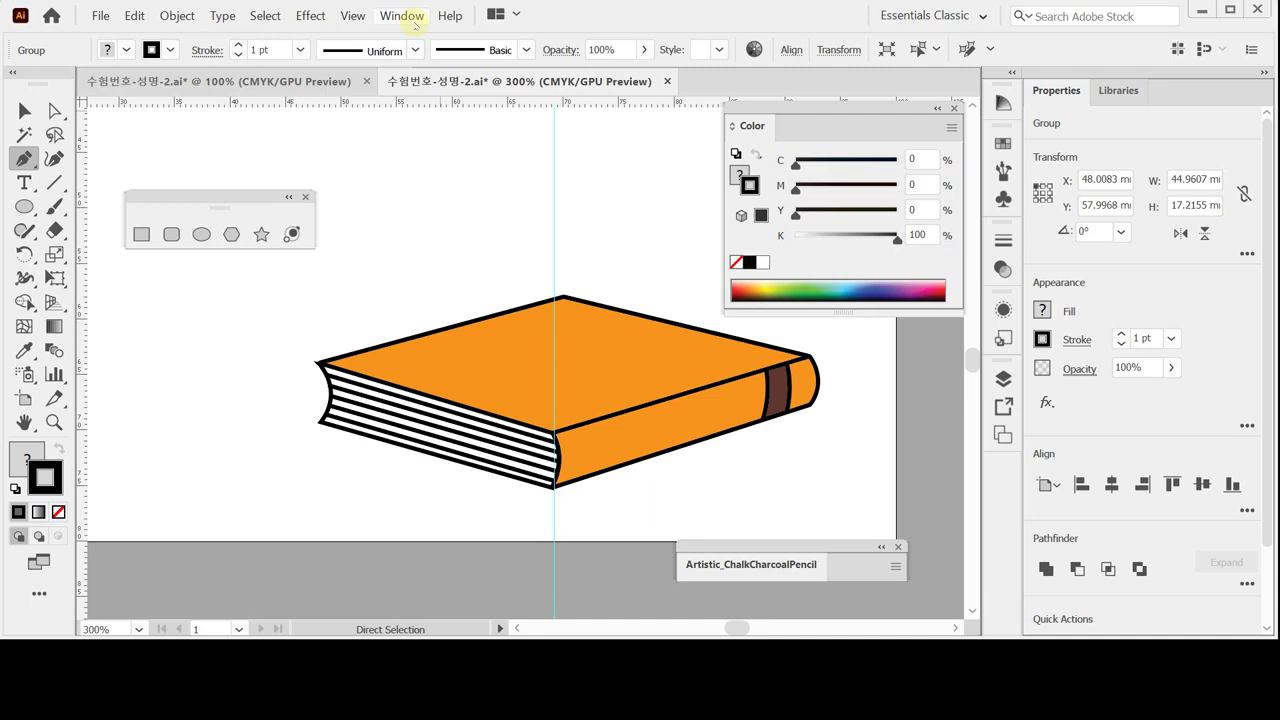
Step: Display the book artwork in Outline mode and deselect the book group
{"action": "key", "text": "ctrl+y"}
{"action": "key", "text": "ctrl+shift+a"}
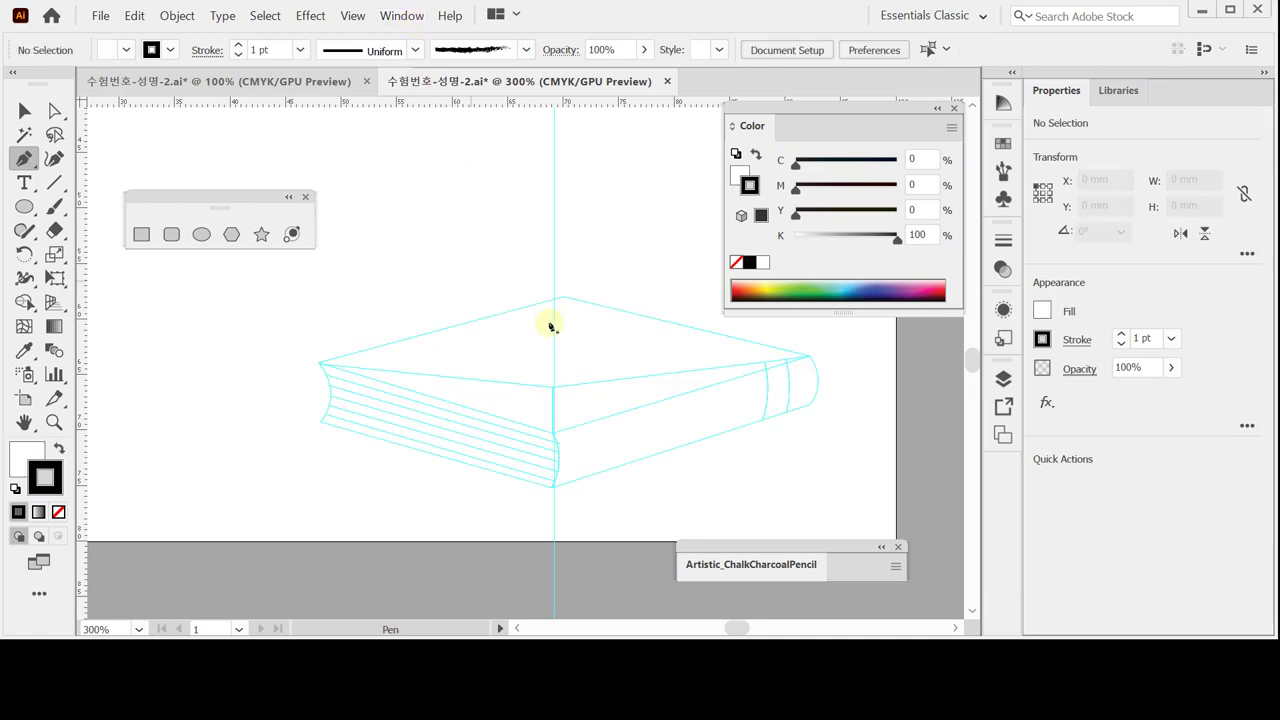
{"action": "key", "text": "ctrl+plus"}
{"action": "left_click_drag", "start_coordinate": [610, 398], "coordinate": [686, 414]}
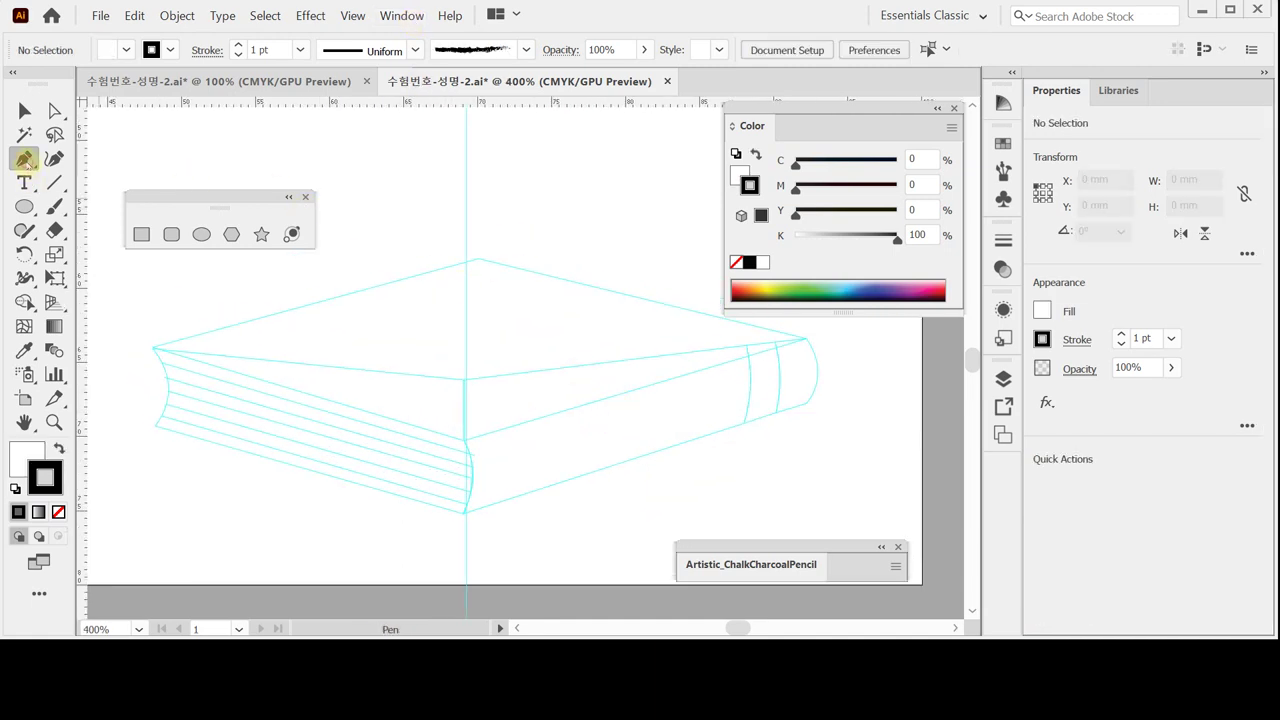
{"action": "key", "text": "ctrl"}
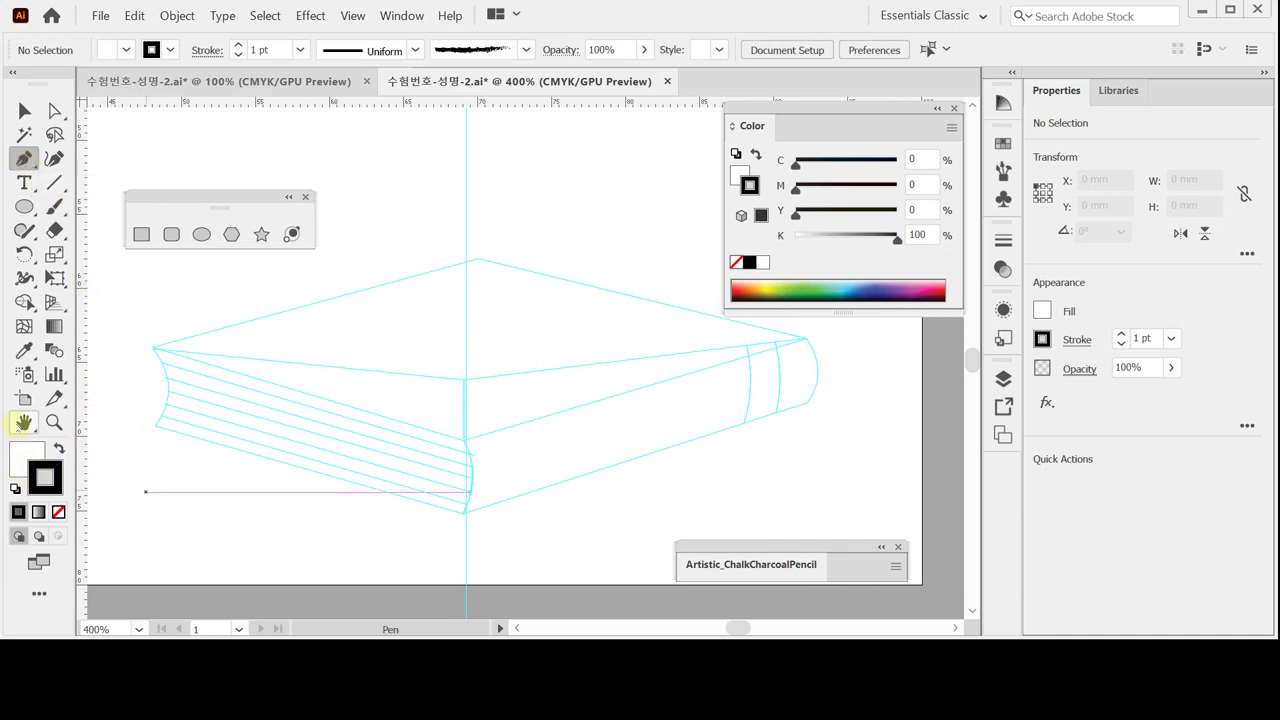
Step: Draw the concave curve of the page block's far-left edge with the Pen tool, ending at a corner point without an outgoing handle
{"action": "left_click", "coordinate": [129, 457]}
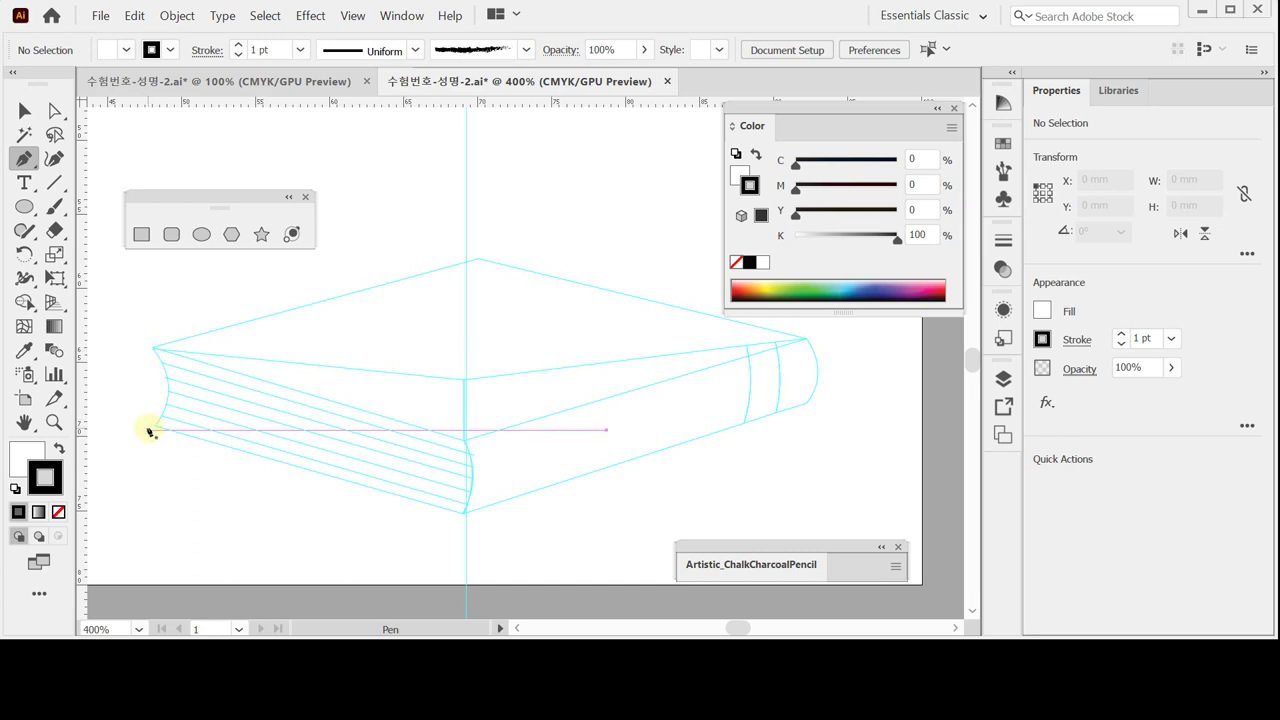
{"action": "left_click", "coordinate": [153, 349]}
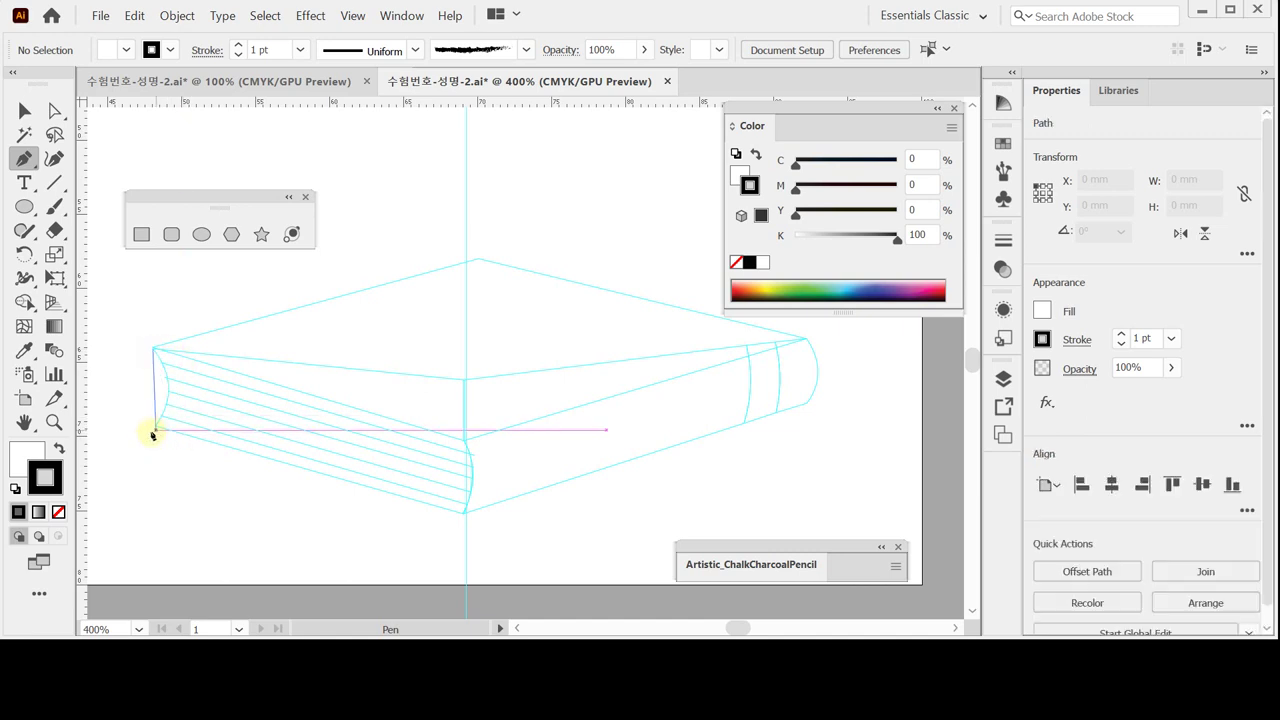
{"action": "left_click_drag", "start_coordinate": [153, 431], "coordinate": [120, 474]}
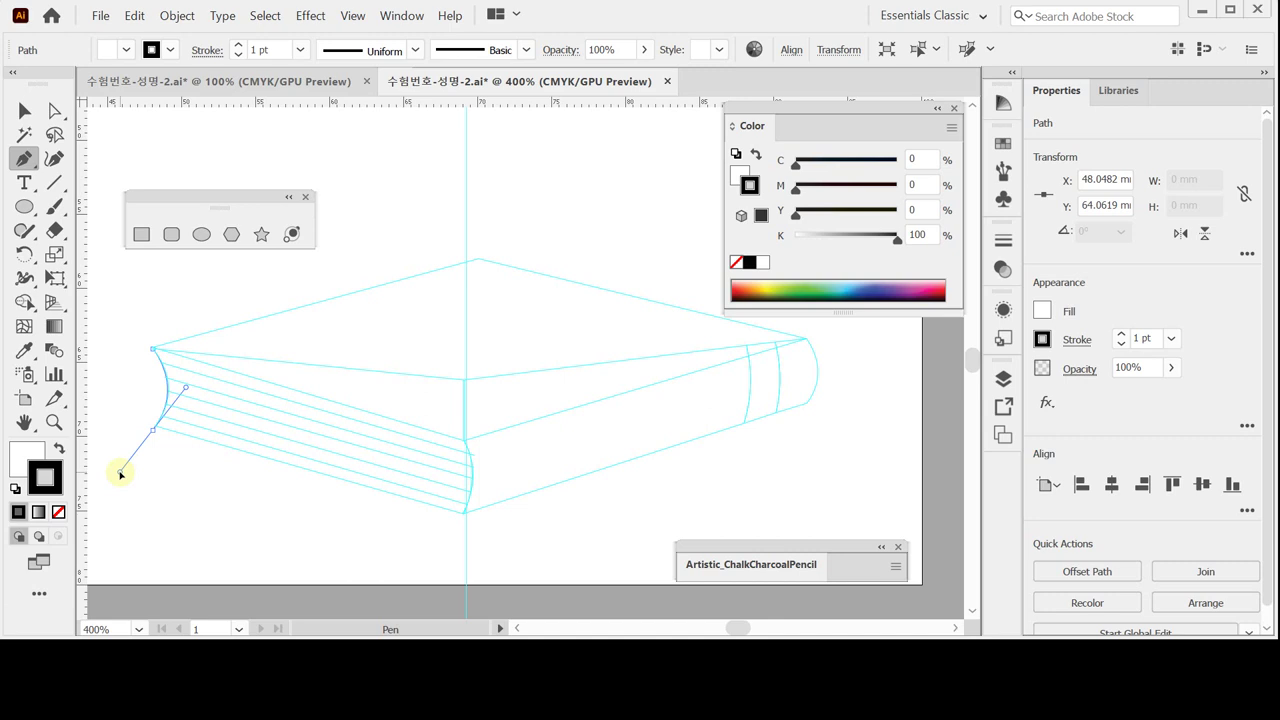
{"action": "left_click_drag", "start_coordinate": [123, 476], "coordinate": [123, 476]}
{"action": "left_click", "coordinate": [152, 430]}
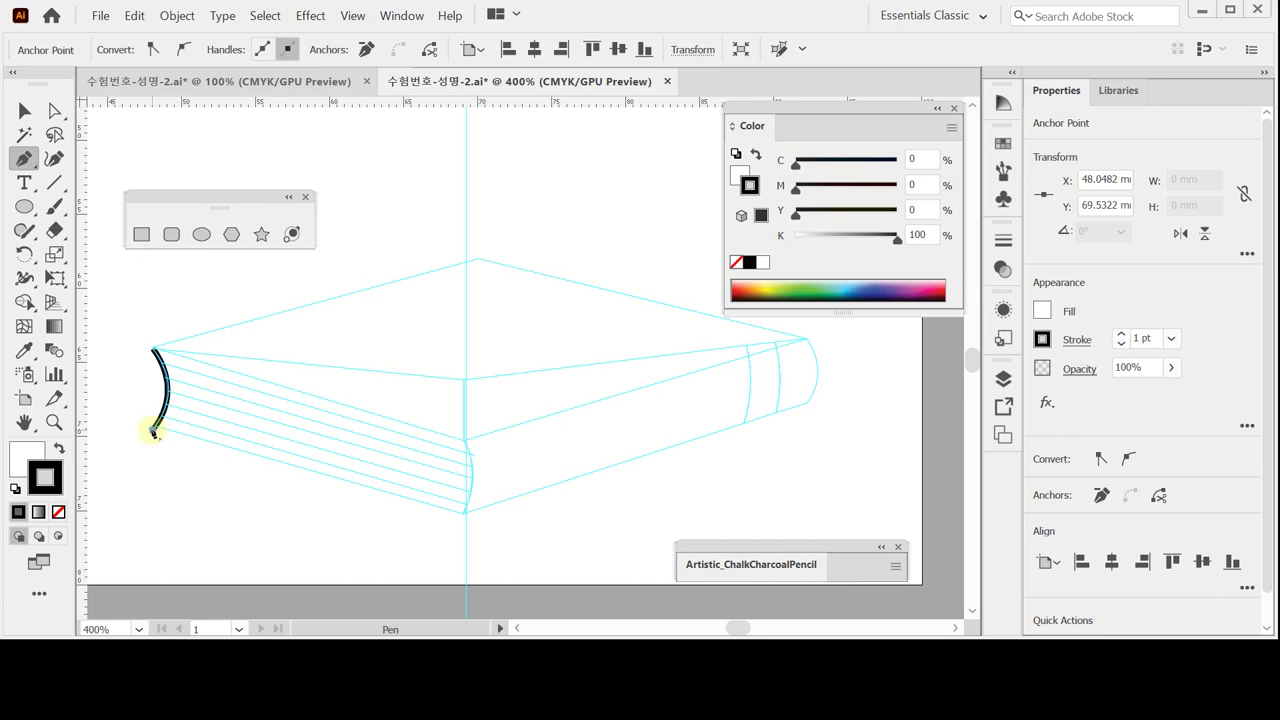
{"action": "key", "text": "ctrl"}
{"action": "left_click", "coordinate": [152, 430], "text": "ctrl"}
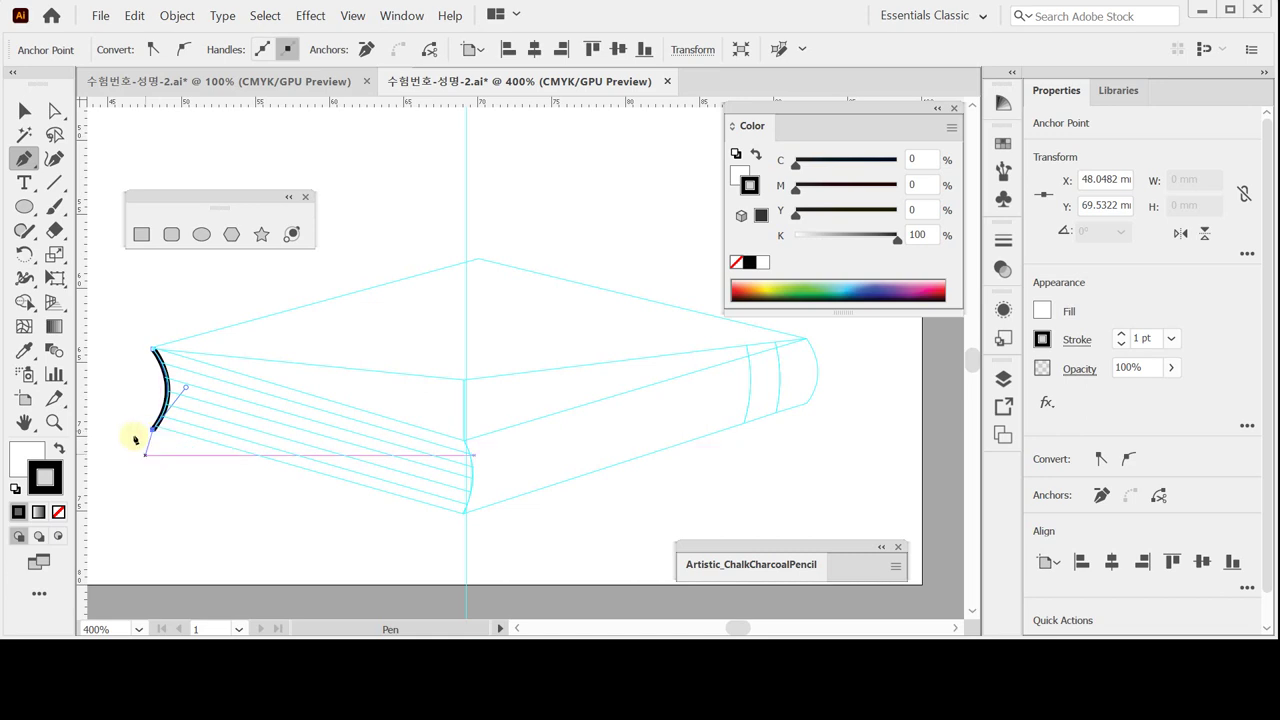
{"action": "left_click", "coordinate": [152, 430]}
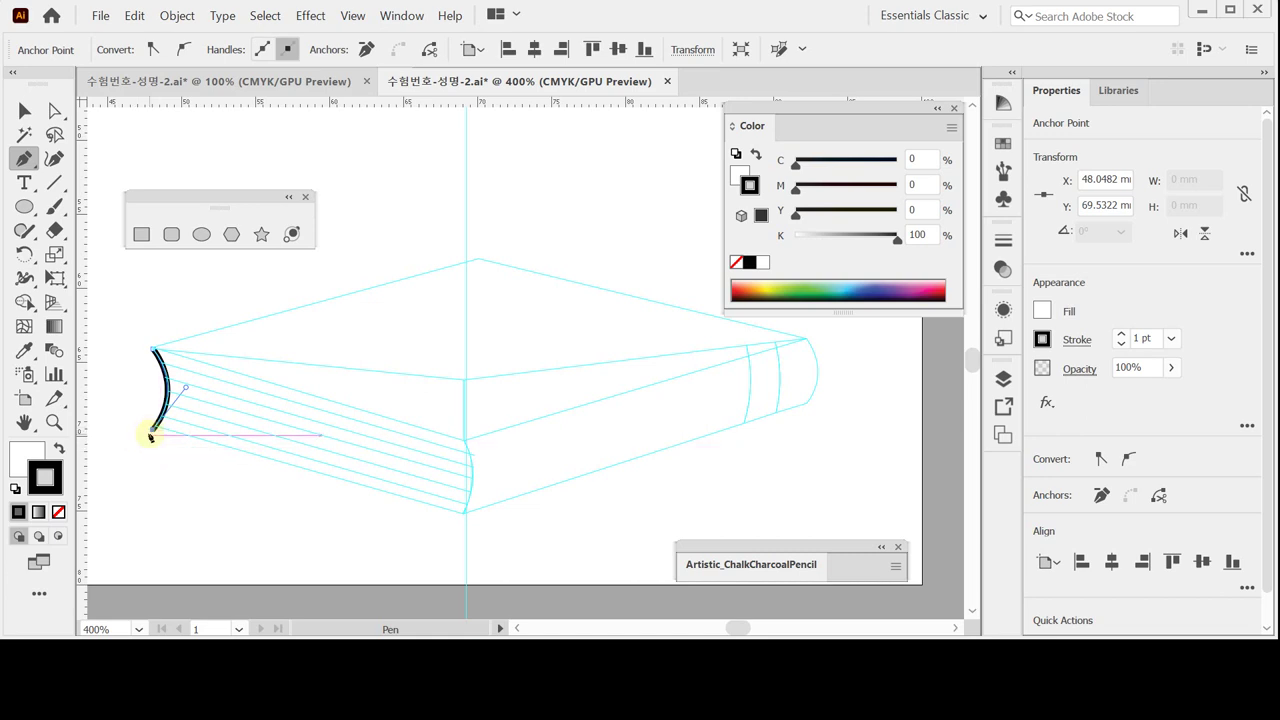
Step: Complete the page side as a closed path, tracing its bottom edge, curved corner, short vertical edge and straight top edge
{"action": "left_click", "coordinate": [463, 516]}
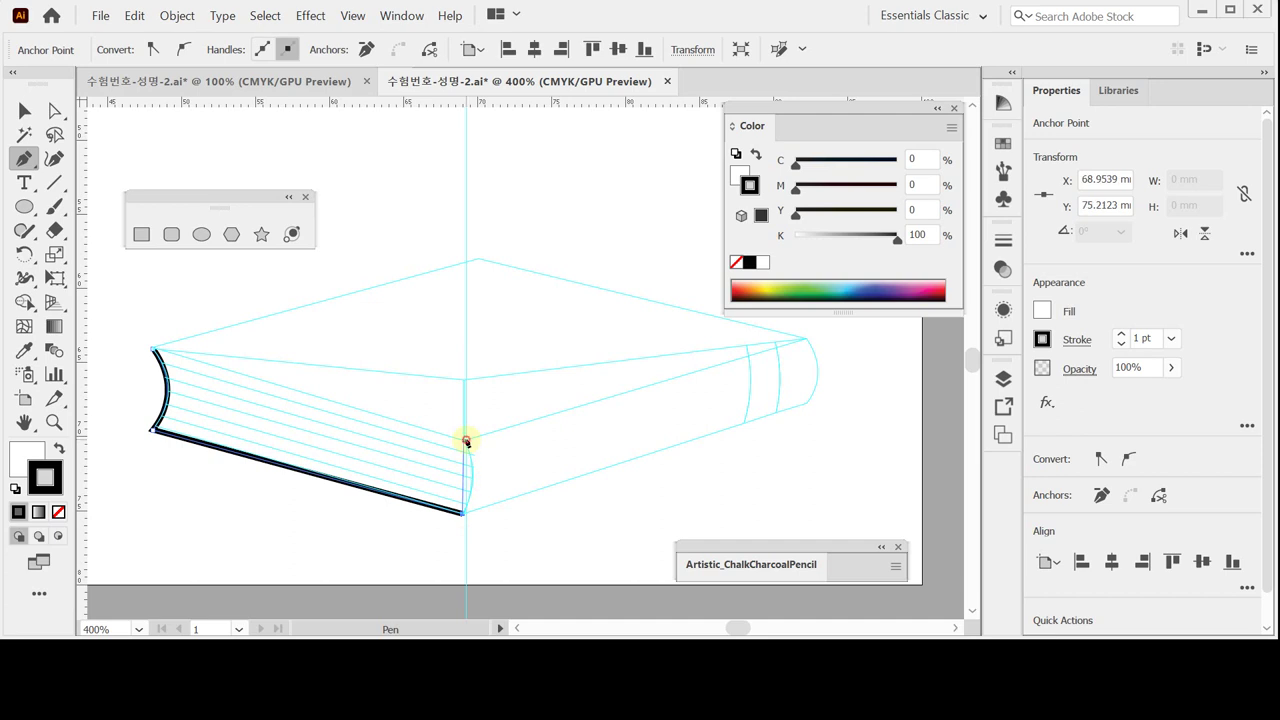
{"action": "left_click_drag", "start_coordinate": [450, 420], "coordinate": [446, 390]}
{"action": "left_click", "coordinate": [465, 443]}
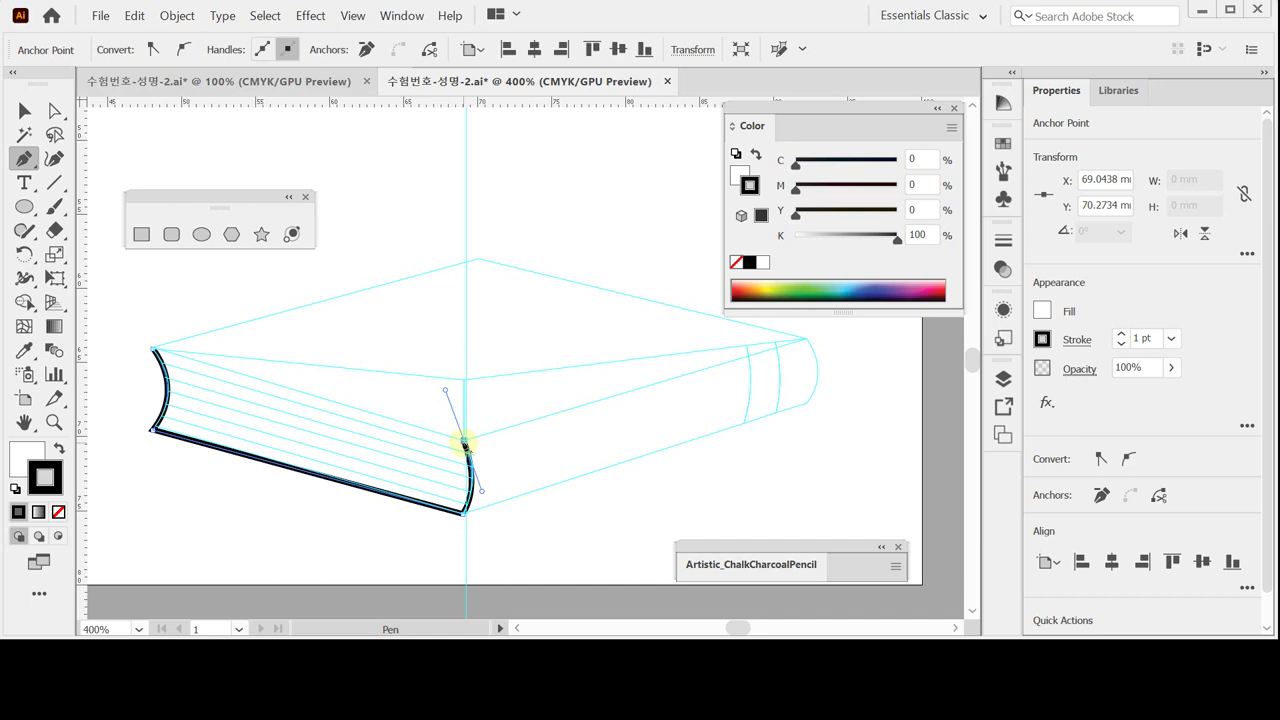
{"action": "left_click", "coordinate": [465, 443]}
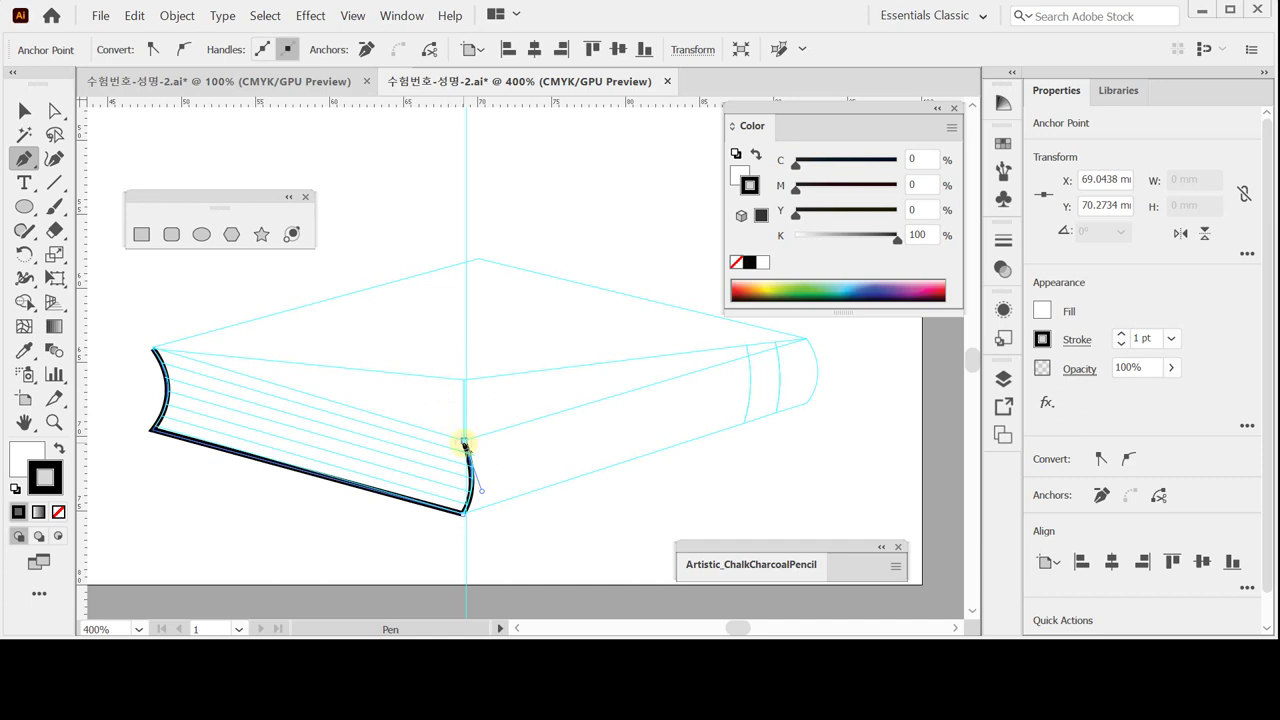
{"action": "left_click", "coordinate": [465, 383]}
{"action": "left_click", "coordinate": [153, 350]}
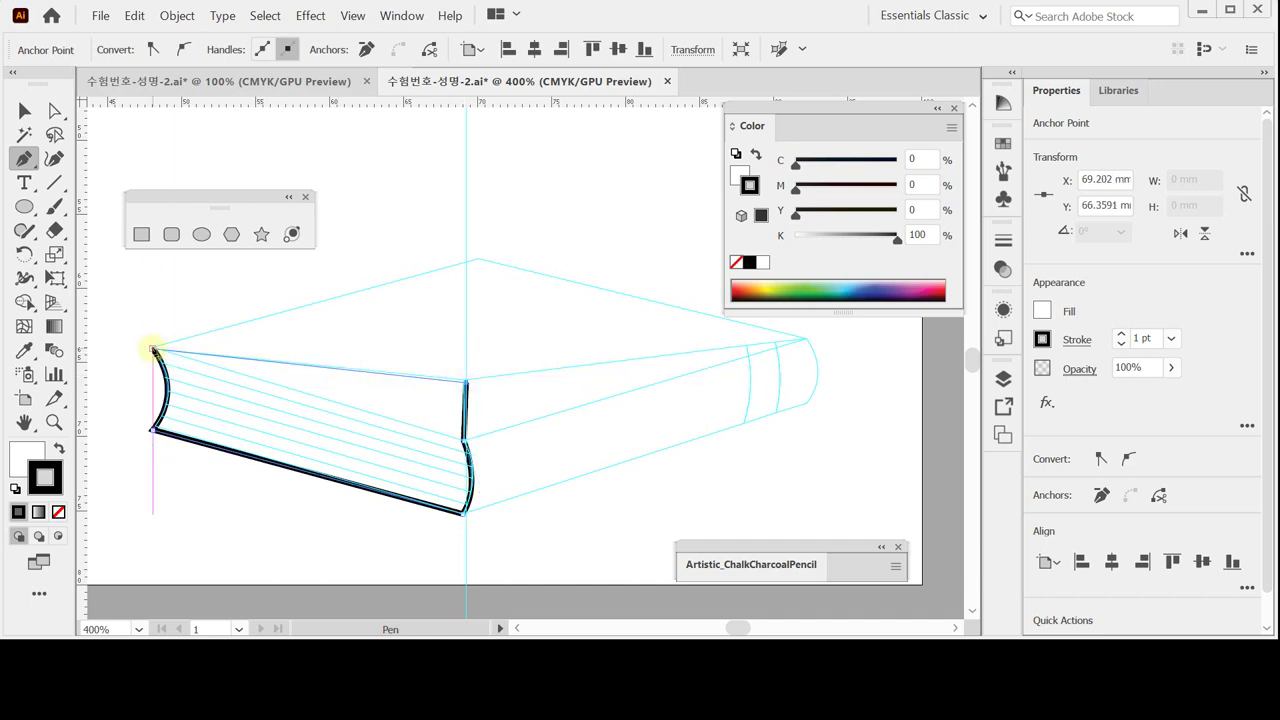
{"action": "left_click", "coordinate": [153, 350]}
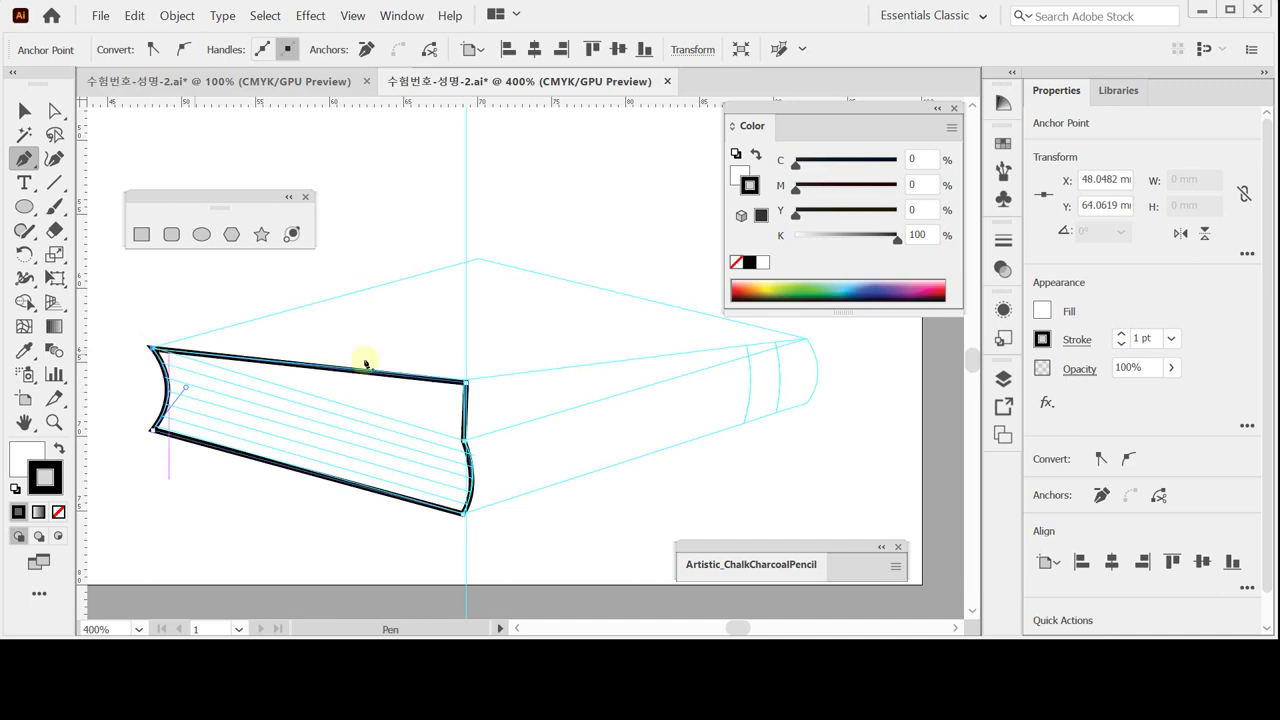
Step: Make the fill active and start the spine side's path along its bottom edge and the curved corner shared with the pages
{"action": "left_click", "coordinate": [737, 176], "text": "ctrl"}
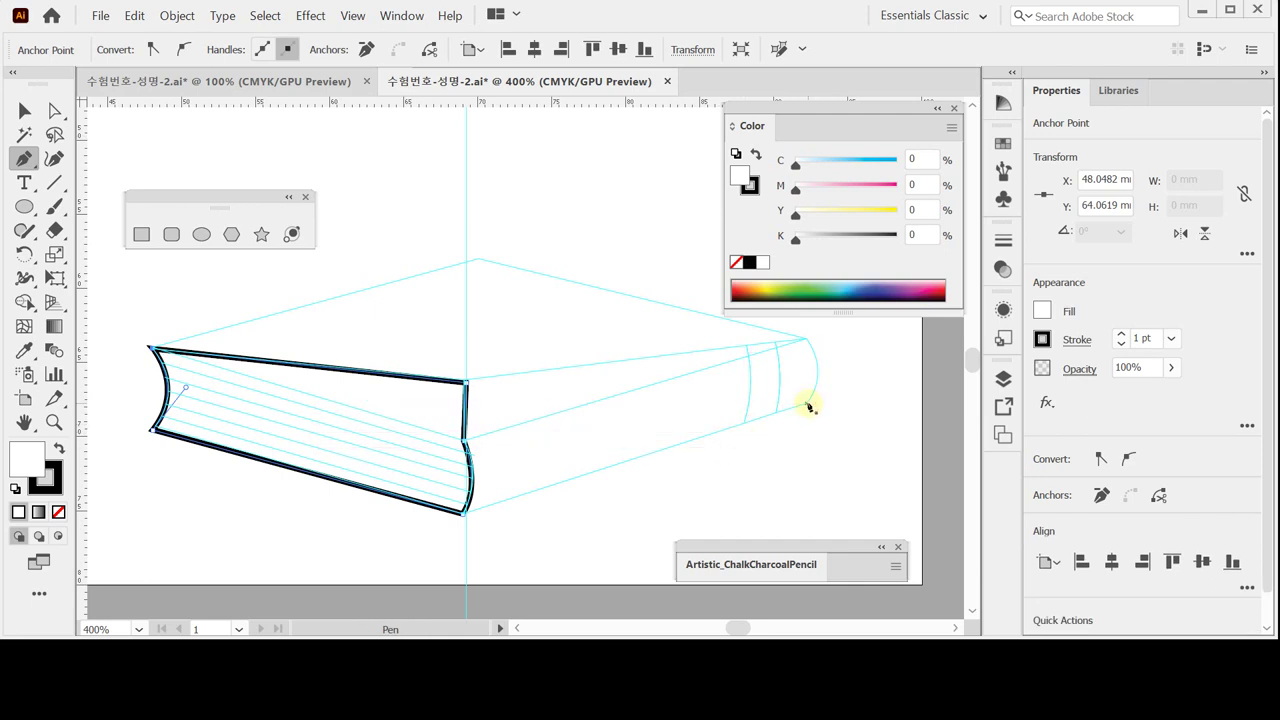
{"action": "left_click", "coordinate": [808, 404]}
{"action": "left_click", "coordinate": [462, 516]}
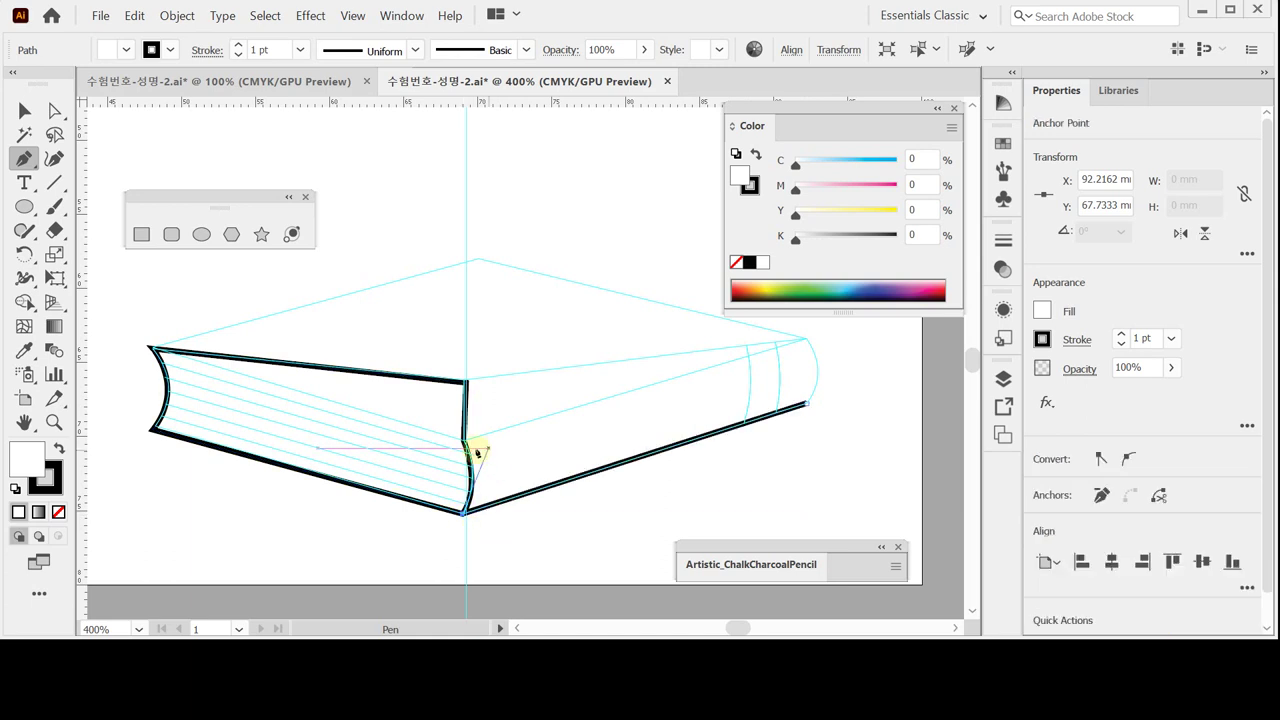
{"action": "left_click", "coordinate": [463, 441]}
{"action": "left_click_drag", "start_coordinate": [463, 441], "coordinate": [449, 388]}
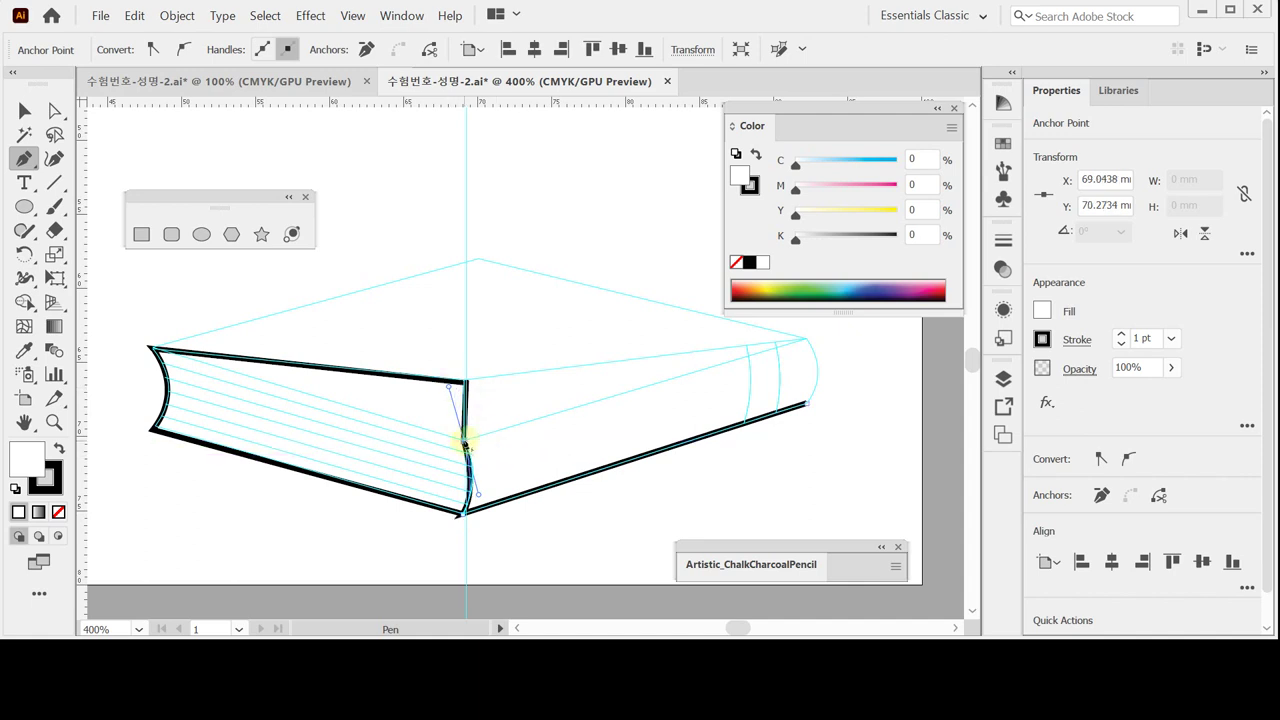
{"action": "left_click", "coordinate": [463, 443]}
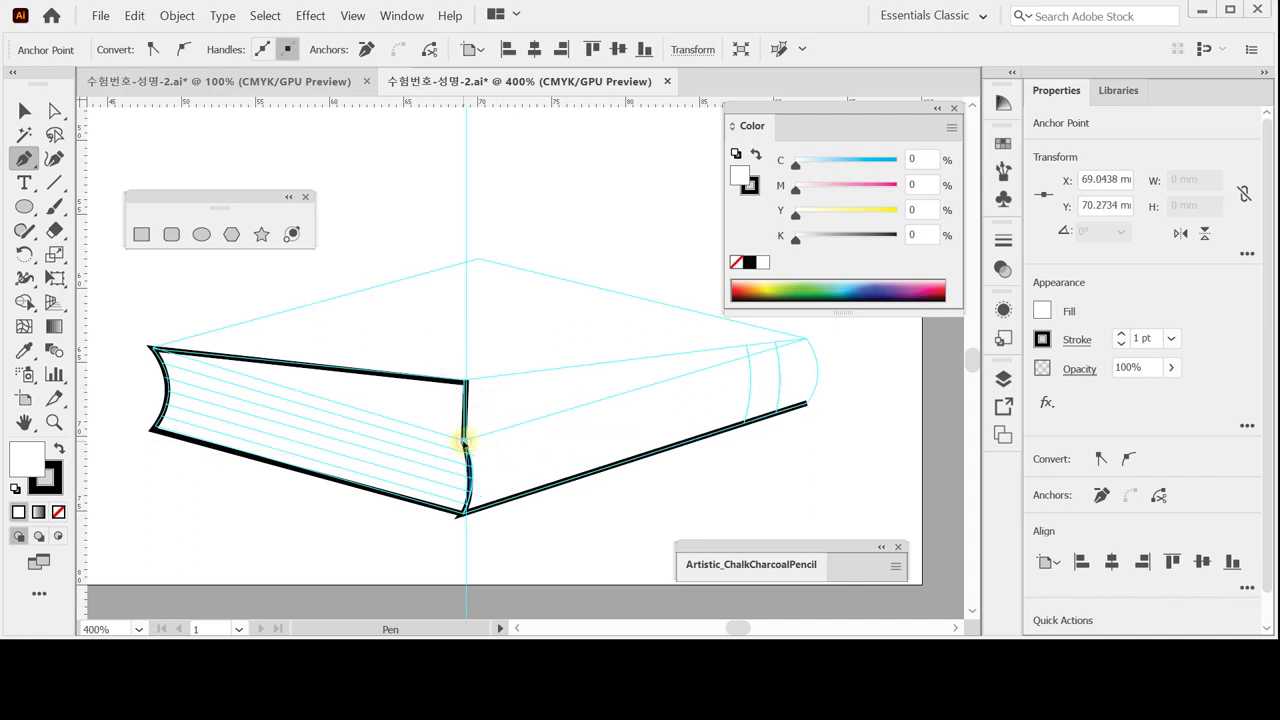
Step: Close the spine side's path along the front vertical edge and top edge, with an outward curve at the far end
{"action": "left_click", "coordinate": [466, 384]}
{"action": "left_click", "coordinate": [466, 384]}
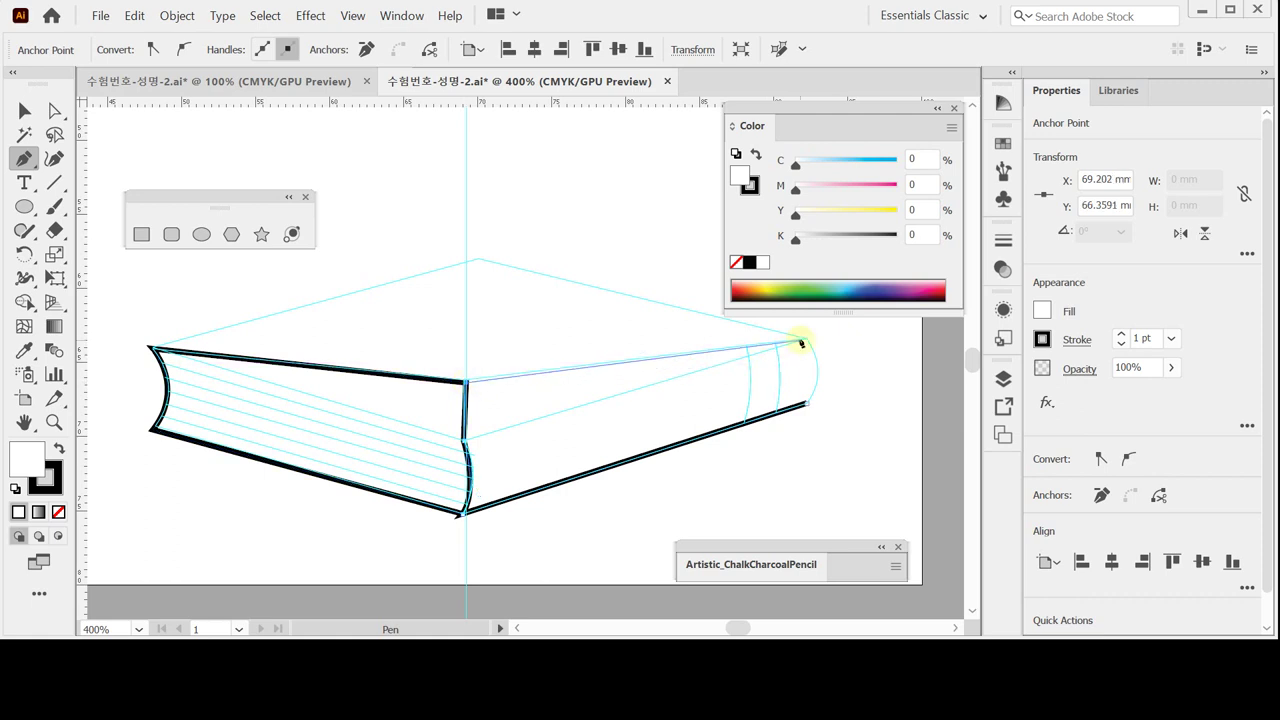
{"action": "left_click", "coordinate": [807, 342]}
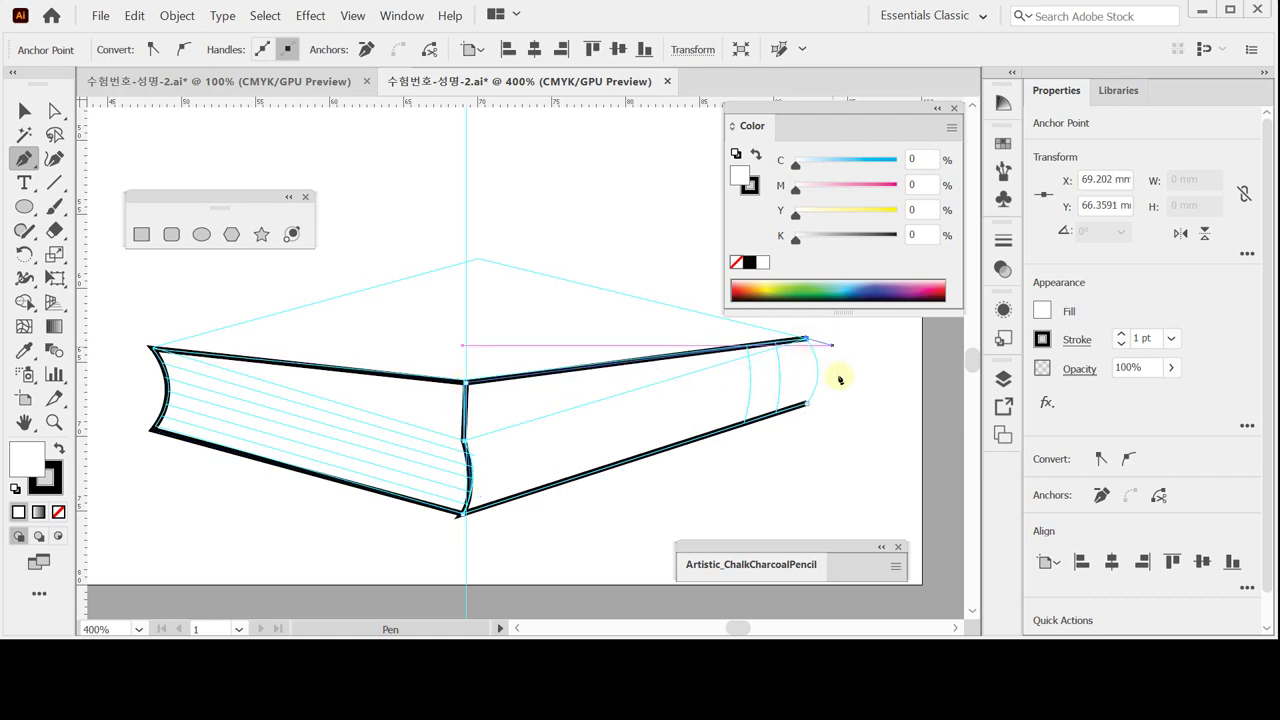
{"action": "left_click_drag", "start_coordinate": [808, 405], "coordinate": [775, 445]}
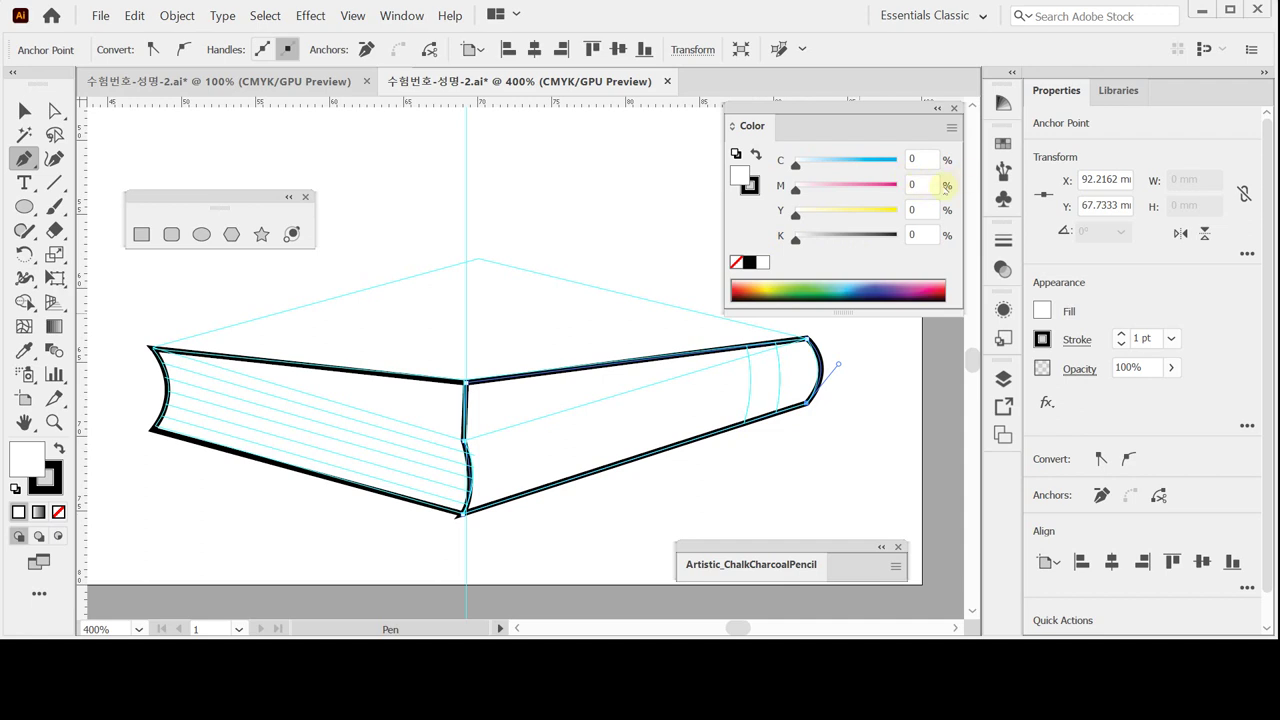
Step: Fill the spine side with orange, M 50 and Y 100, and deselect it
{"action": "left_click", "coordinate": [923, 187]}
{"action": "type", "text": "50"}
{"action": "key", "text": "Tab"}
{"action": "type", "text": "10"}
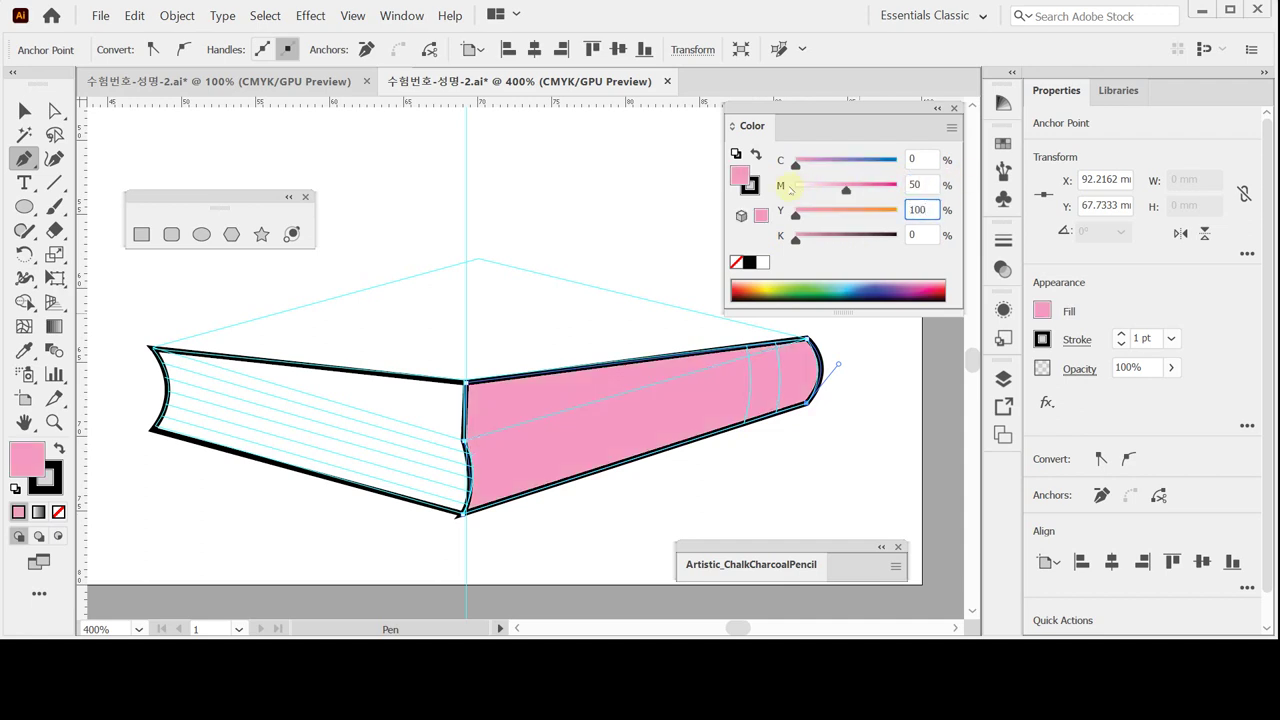
{"action": "key", "text": "Return"}
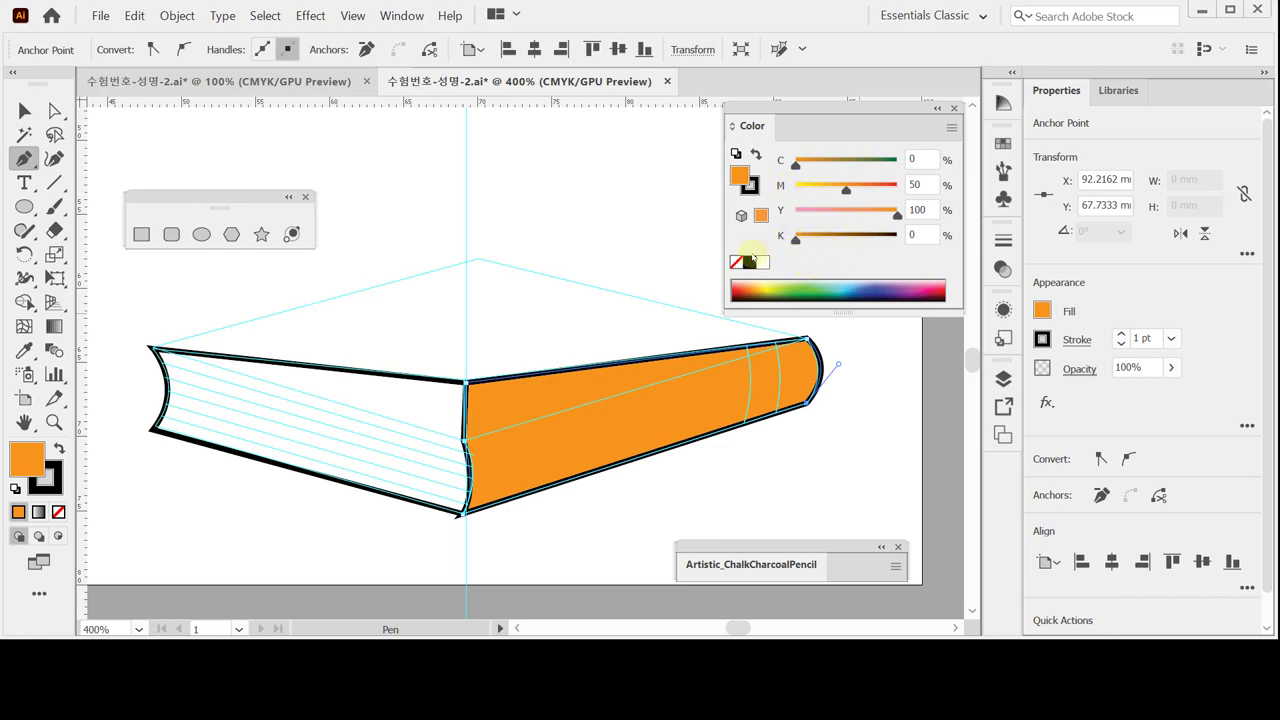
{"action": "key", "text": "ctrl"}
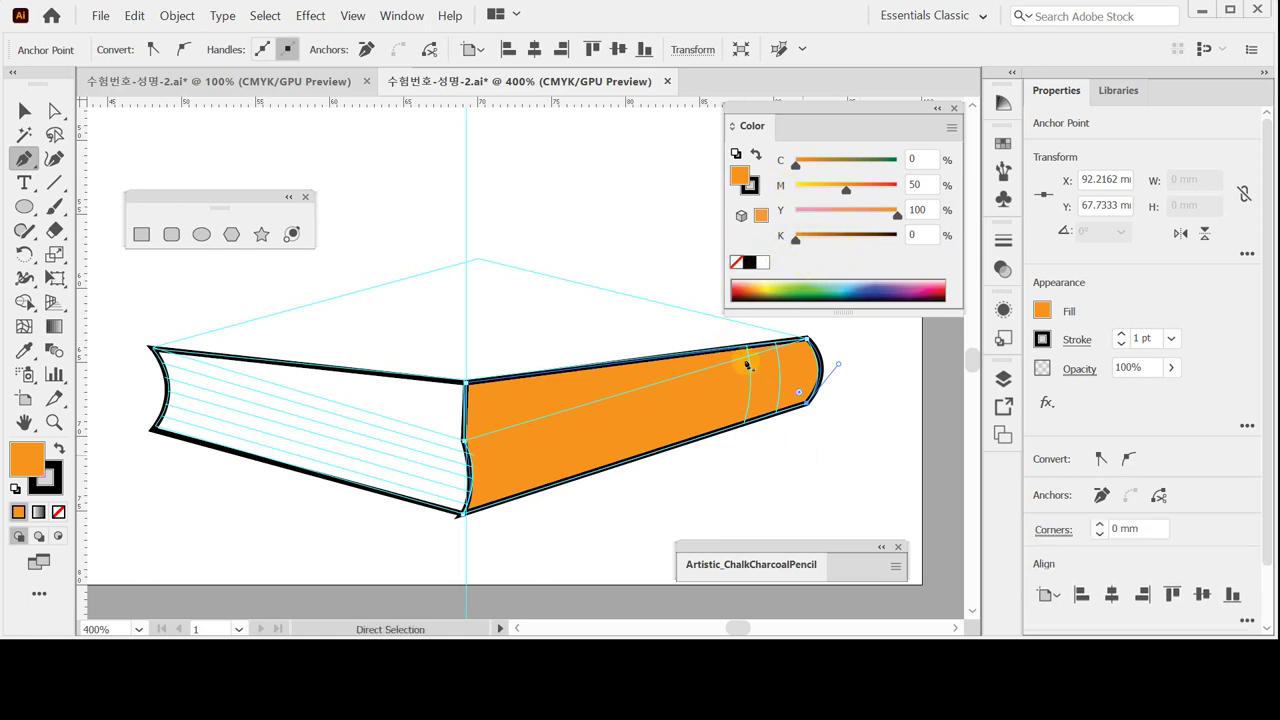
{"action": "left_click", "coordinate": [729, 449], "text": "ctrl"}
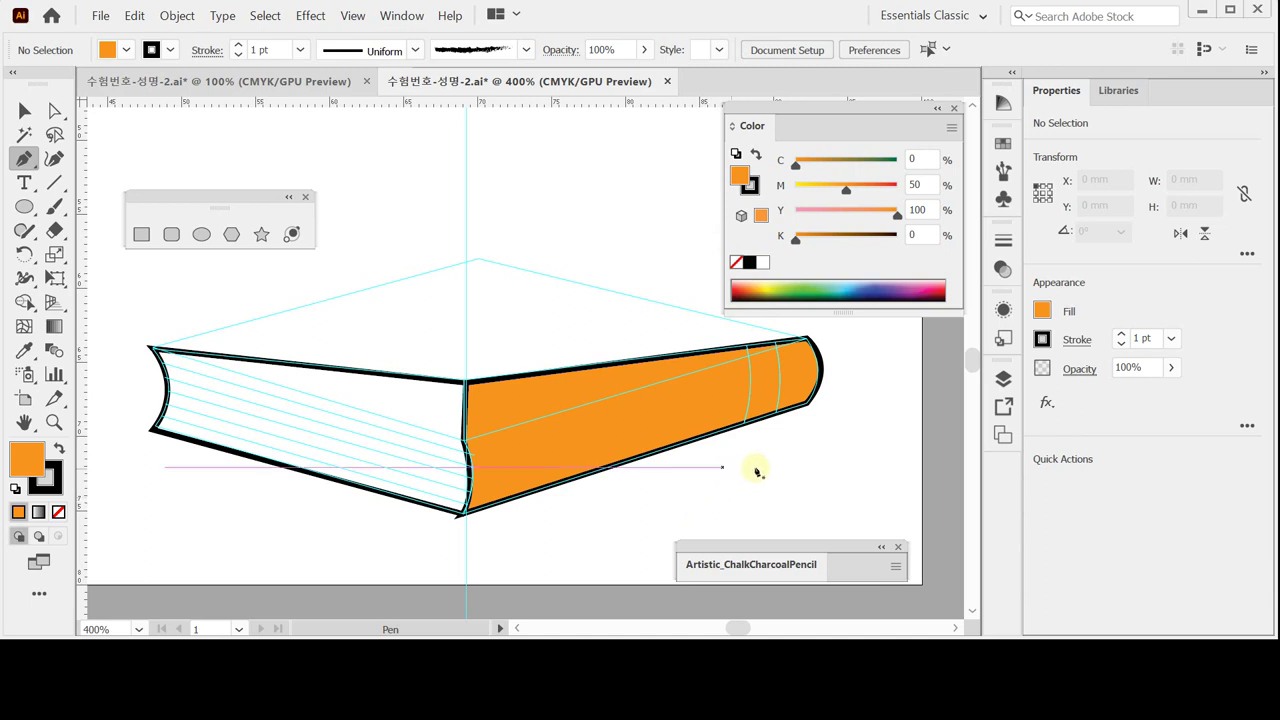
Step: Draw a curved line crossing the spine near its far end, extending past both edges, and remove its fill
{"action": "scroll", "coordinate": [730, 463], "scroll_direction": "right", "scroll_amount": 1}
{"action": "scroll", "coordinate": [730, 463], "scroll_direction": "up", "scroll_amount": 1}
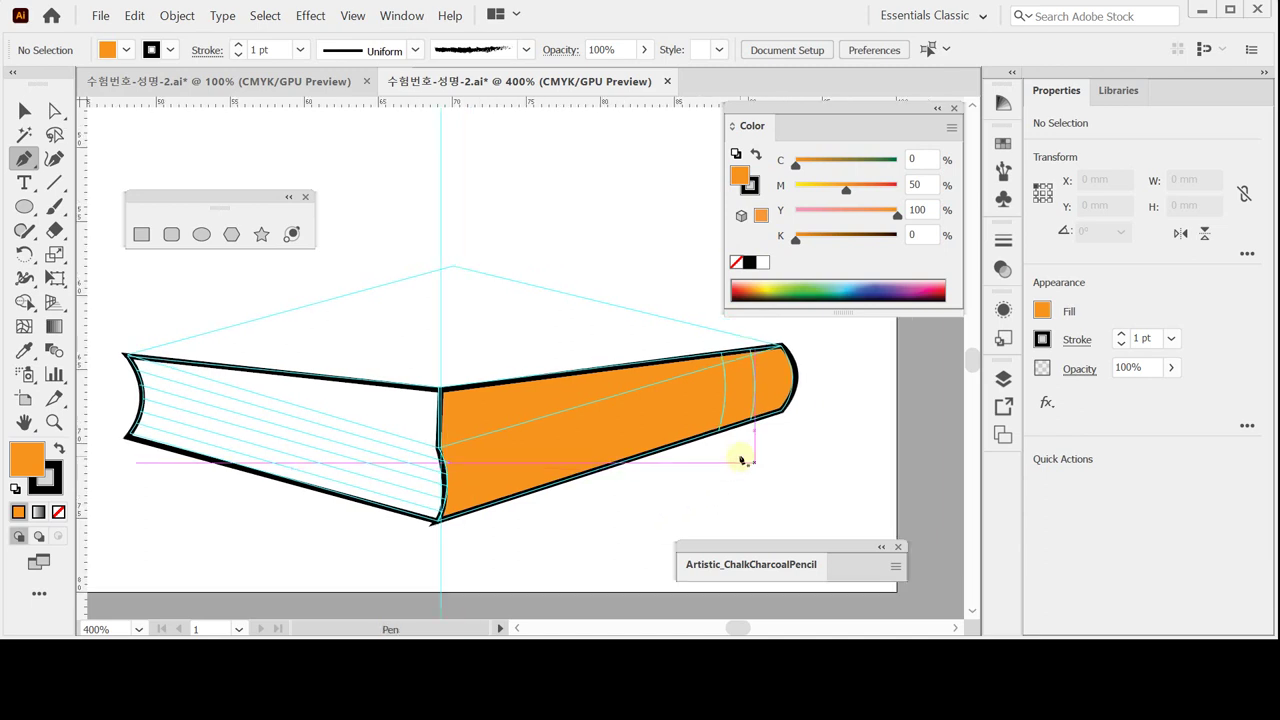
{"action": "left_click", "coordinate": [704, 327]}
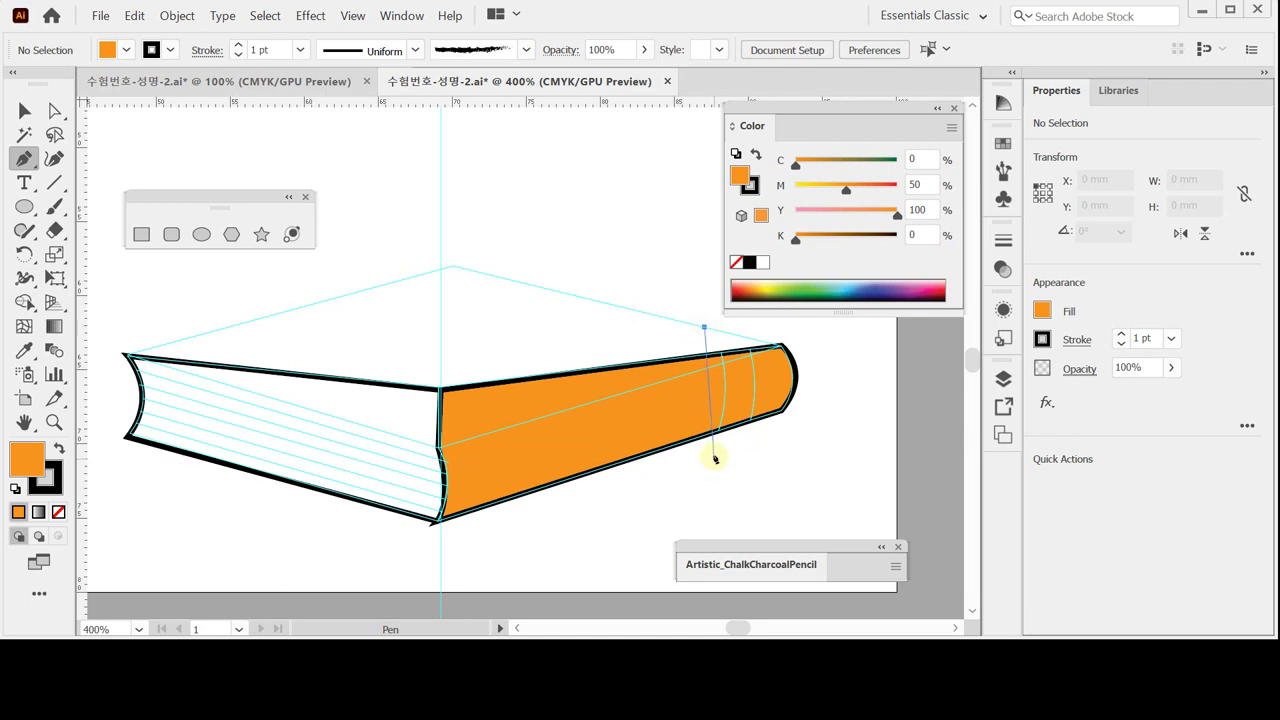
{"action": "left_click_drag", "start_coordinate": [710, 455], "coordinate": [674, 545]}
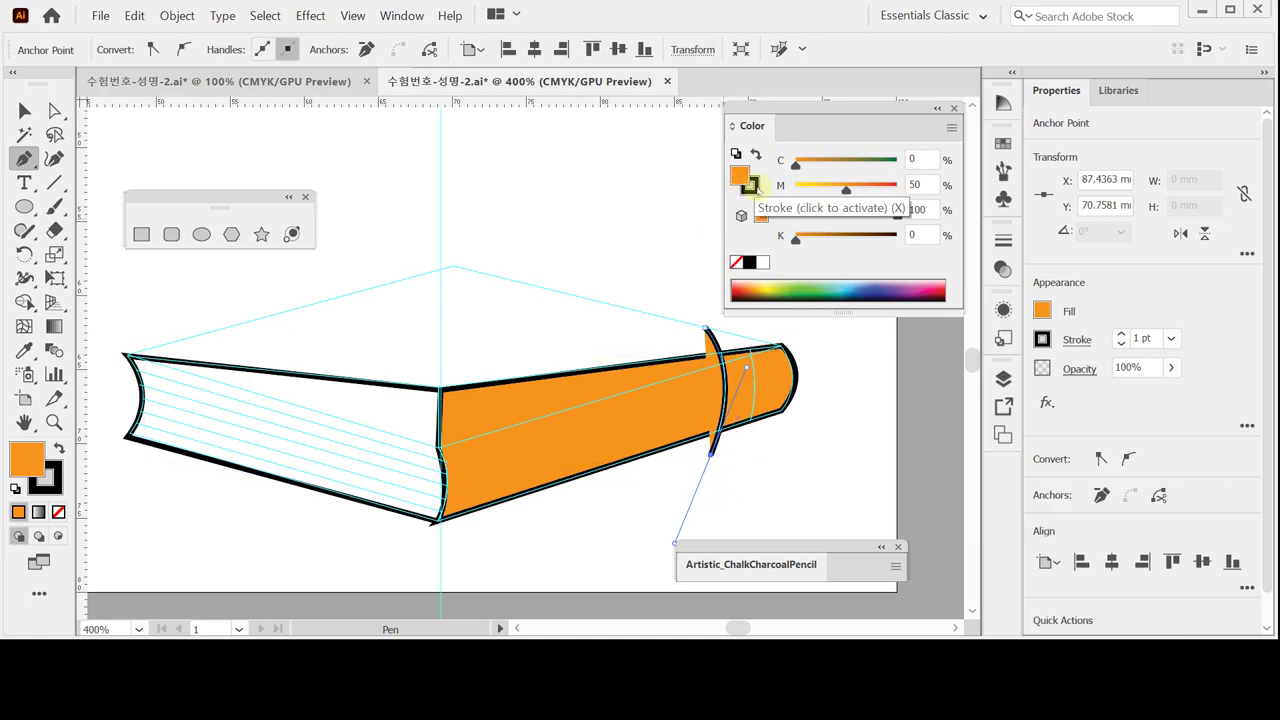
{"action": "left_click", "coordinate": [736, 262]}
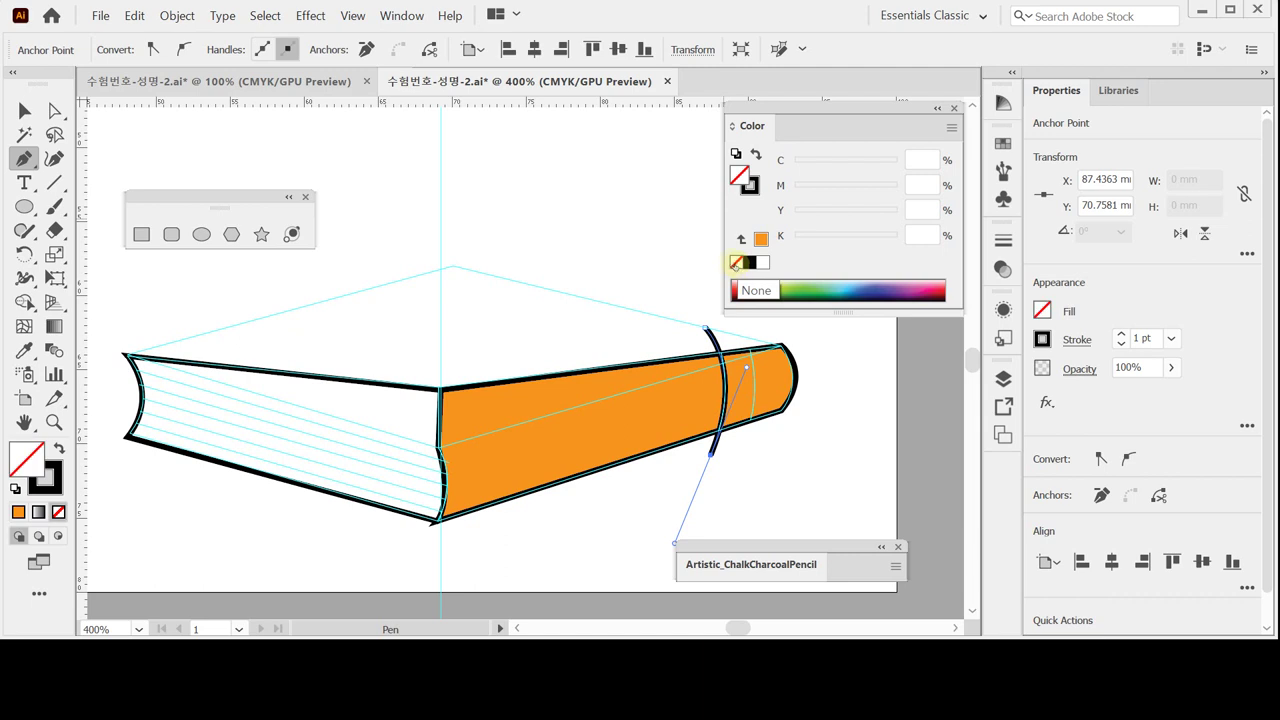
{"action": "left_click", "coordinate": [735, 458], "text": "ctrl"}
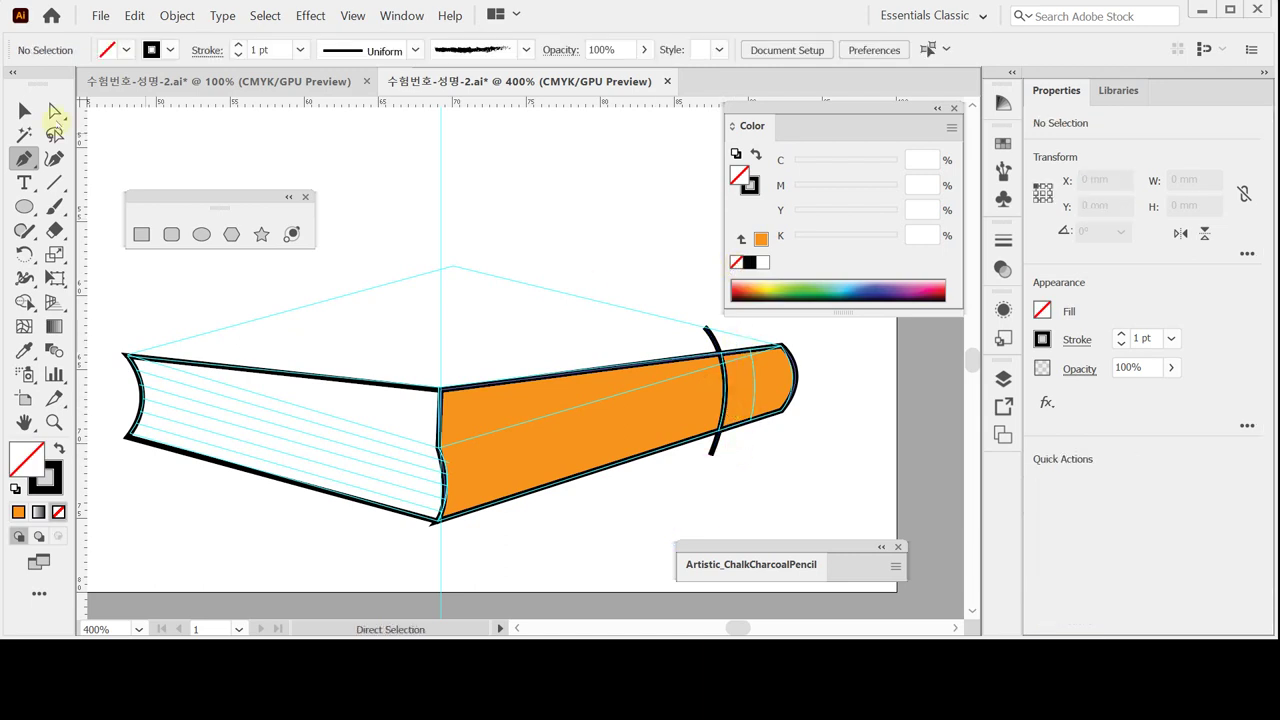
Step: Duplicate the curved line slightly farther along the spine and split the orange shape with both lines using Pathfinder Divide
{"action": "left_click", "coordinate": [24, 110]}
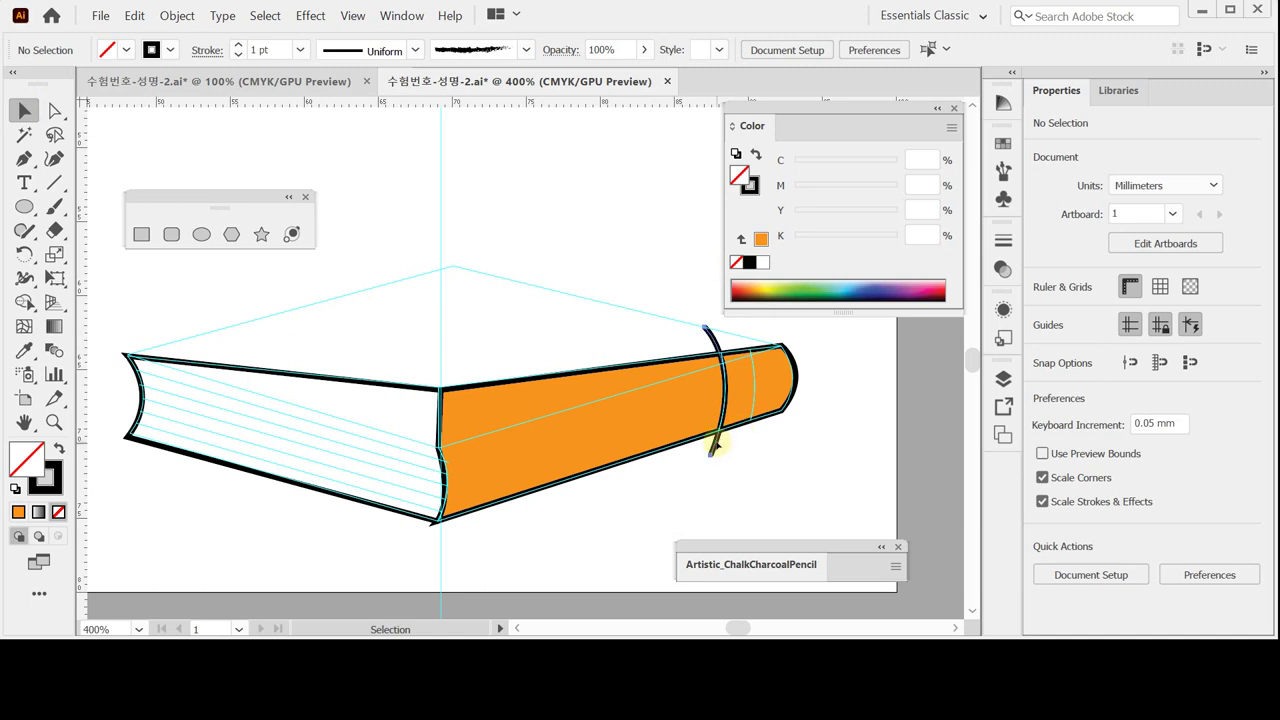
{"action": "left_click_drag", "start_coordinate": [715, 443], "coordinate": [745, 445]}
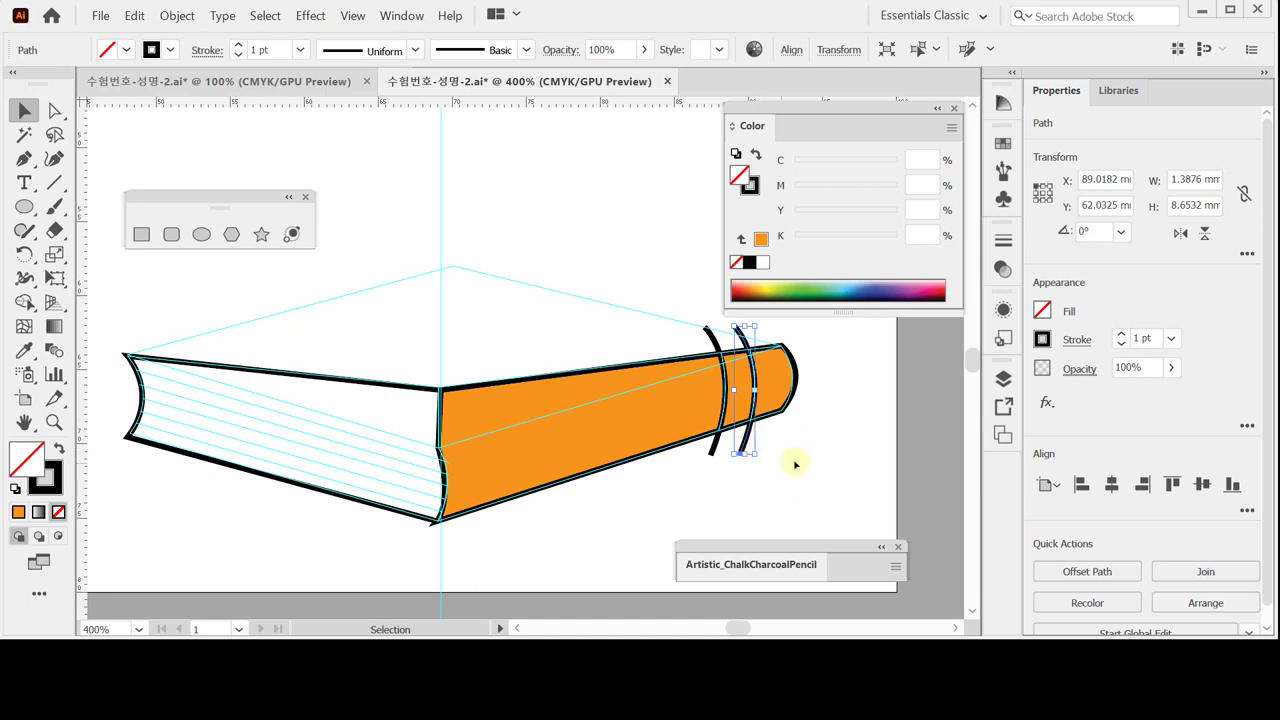
{"action": "left_click_drag", "start_coordinate": [795, 462], "coordinate": [679, 350]}
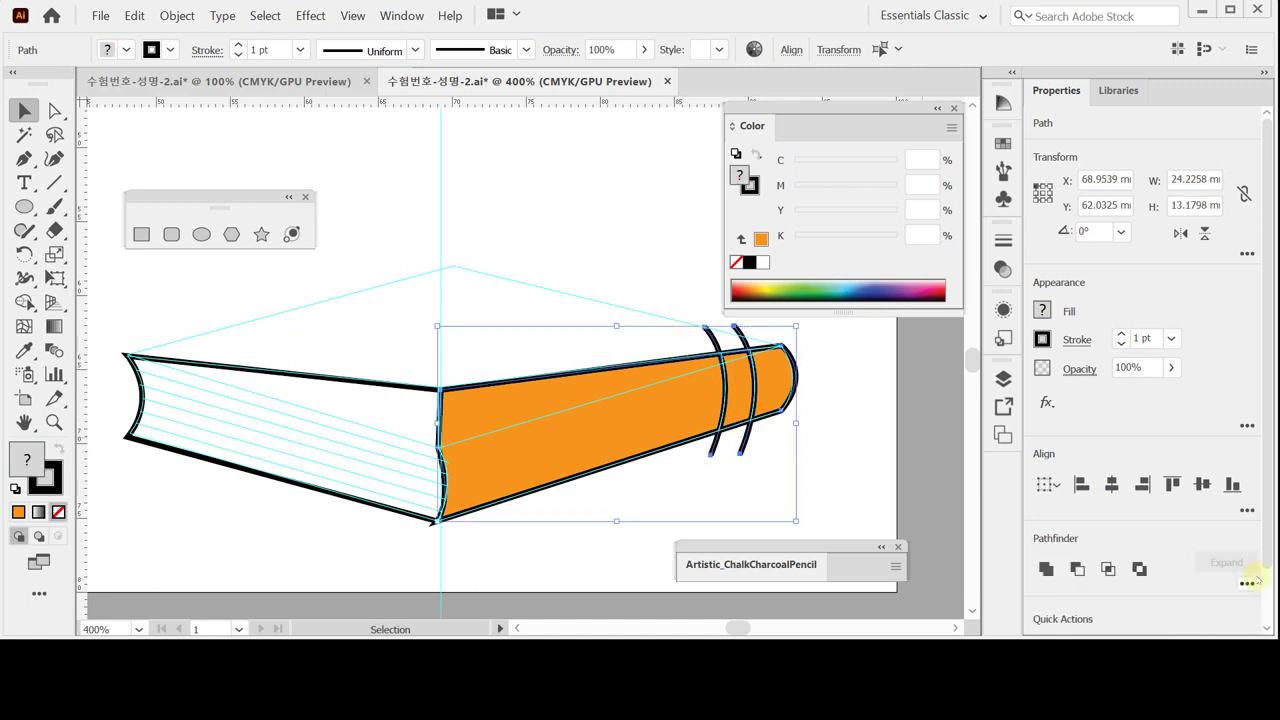
{"action": "left_click", "coordinate": [1247, 584]}
{"action": "left_click", "coordinate": [1121, 557]}
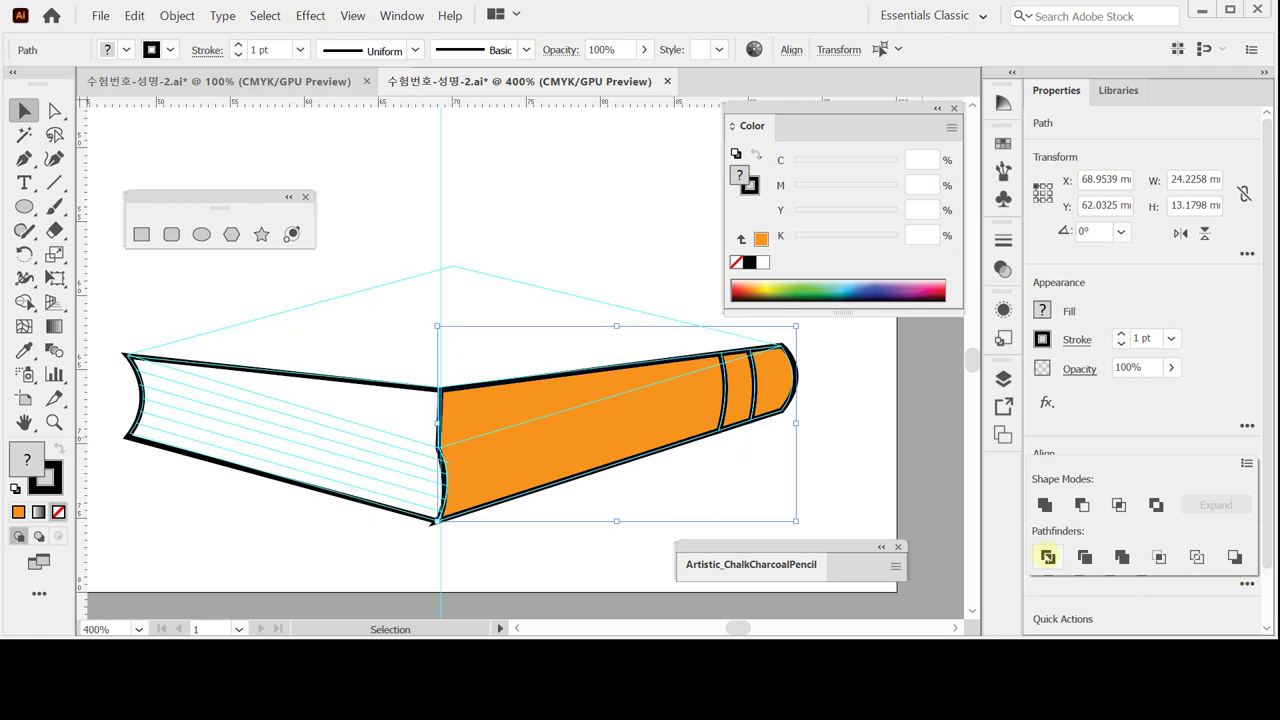
Step: Isolate the divided spine group and fill the narrow band between the curved lines with C 40, M 70, Y 70, K 50
{"action": "double_click", "coordinate": [623, 394]}
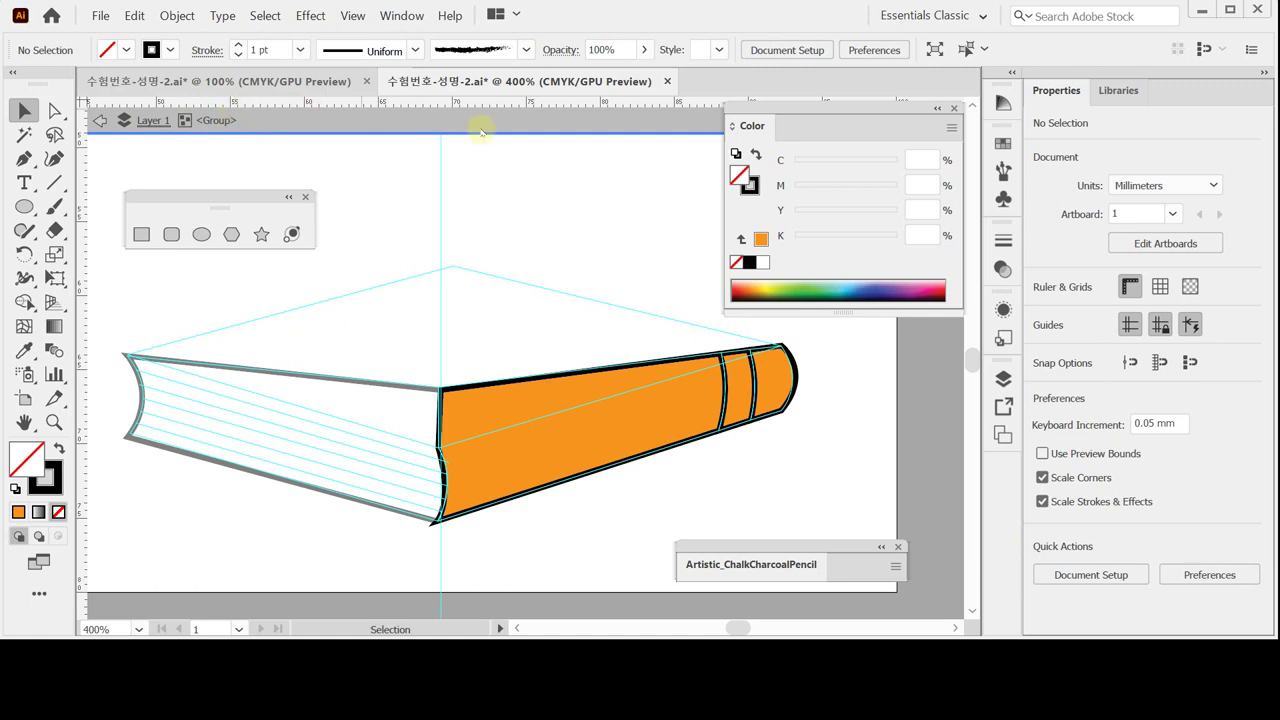
{"action": "left_click", "coordinate": [751, 390]}
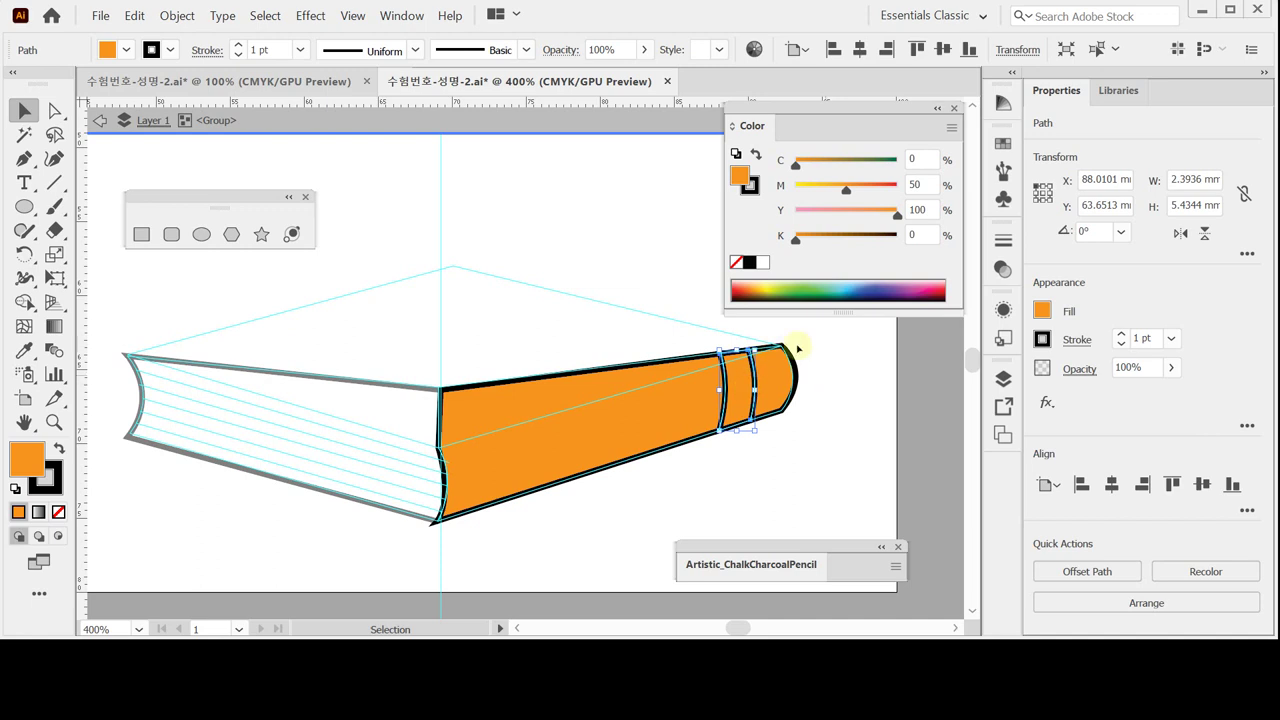
{"action": "left_click", "coordinate": [919, 157]}
{"action": "type", "text": "40"}
{"action": "key", "text": "Tab"}
{"action": "type", "text": "70"}
{"action": "key", "text": "Tab"}
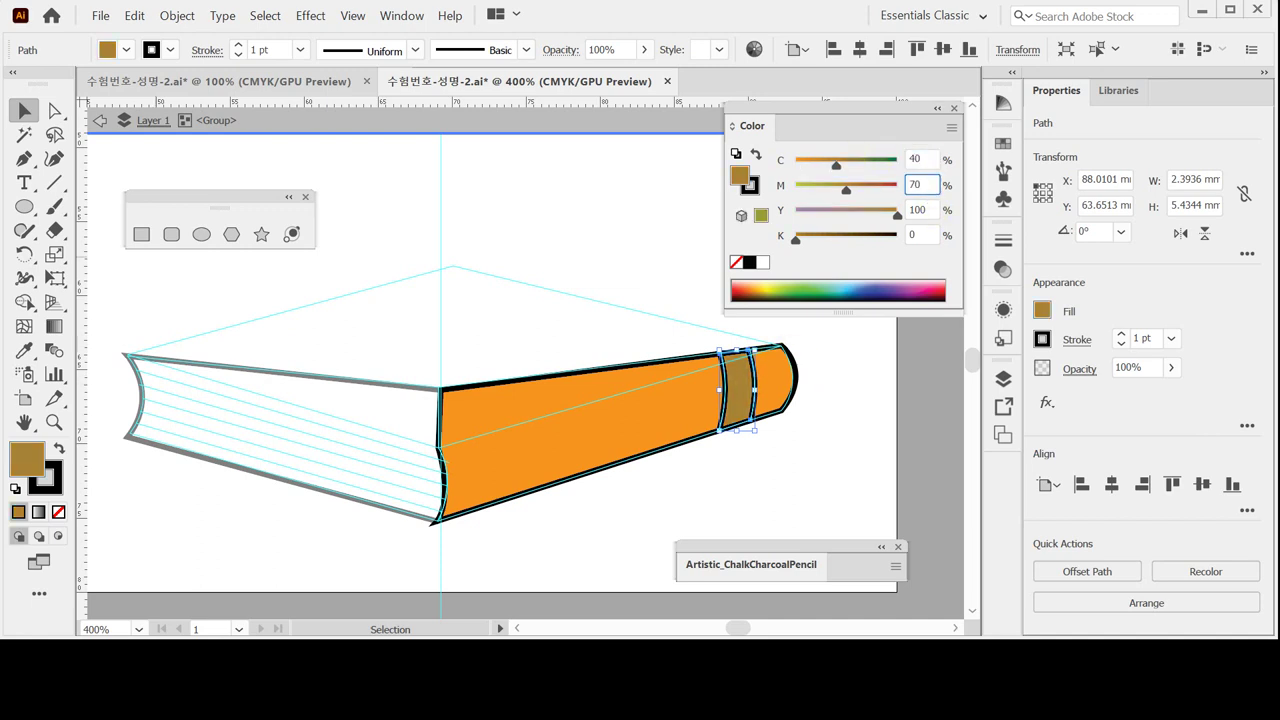
{"action": "type", "text": "70"}
{"action": "key", "text": "Tab"}
{"action": "type", "text": "50"}
{"action": "key", "text": "Tab"}
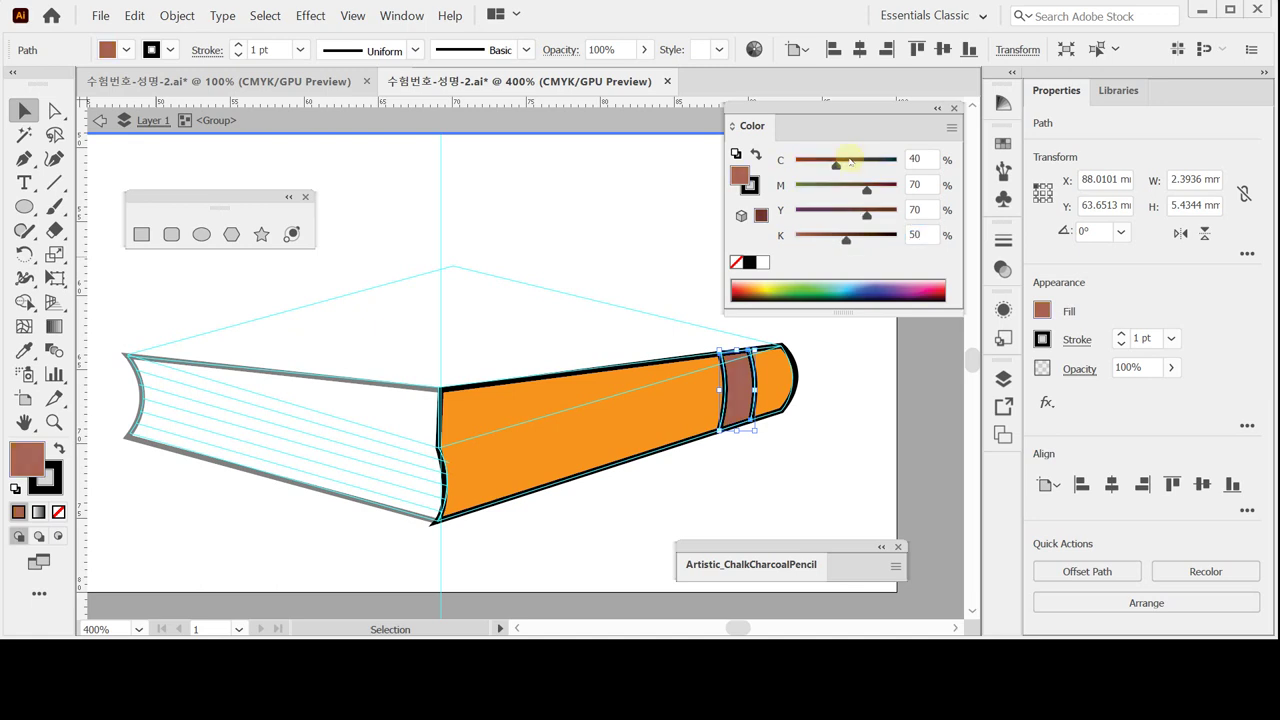
Step: Apply the C 40, M 70, Y 70, K 50 fill to the spine band, leave isolation mode and deselect it
{"action": "left_click", "coordinate": [836, 162]}
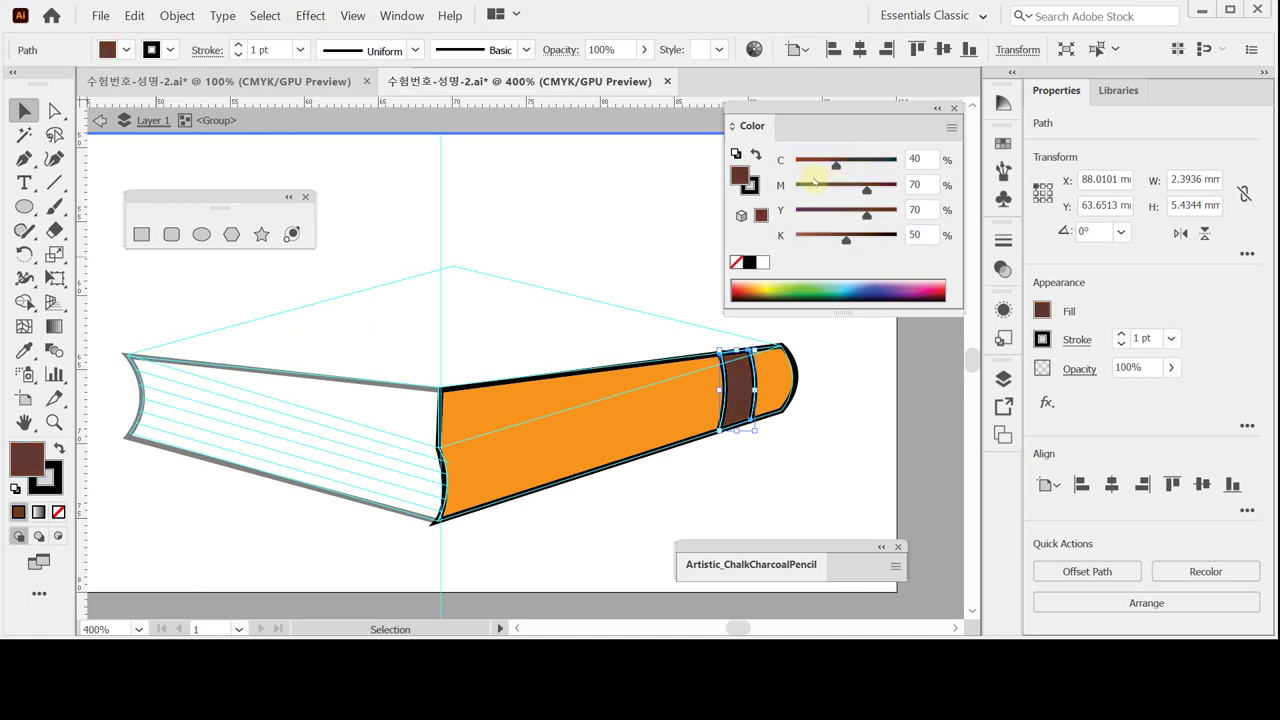
{"action": "key", "text": "Escape"}
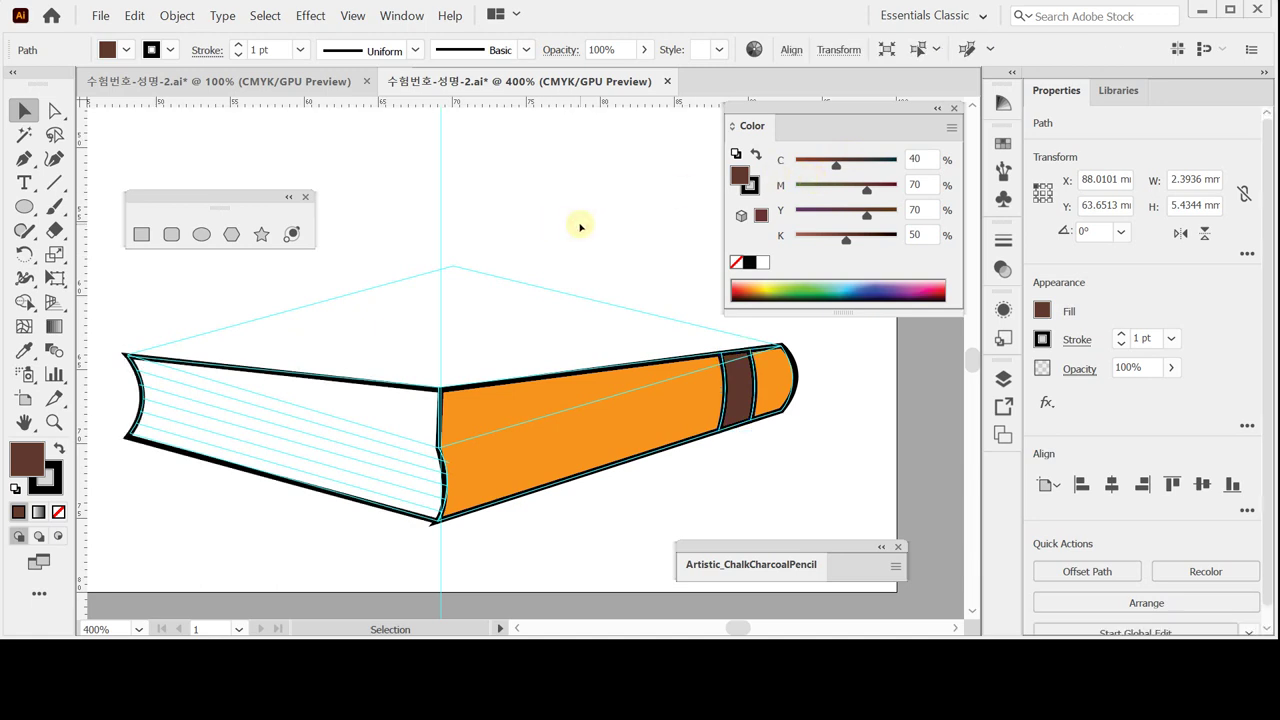
{"action": "left_click", "coordinate": [580, 226]}
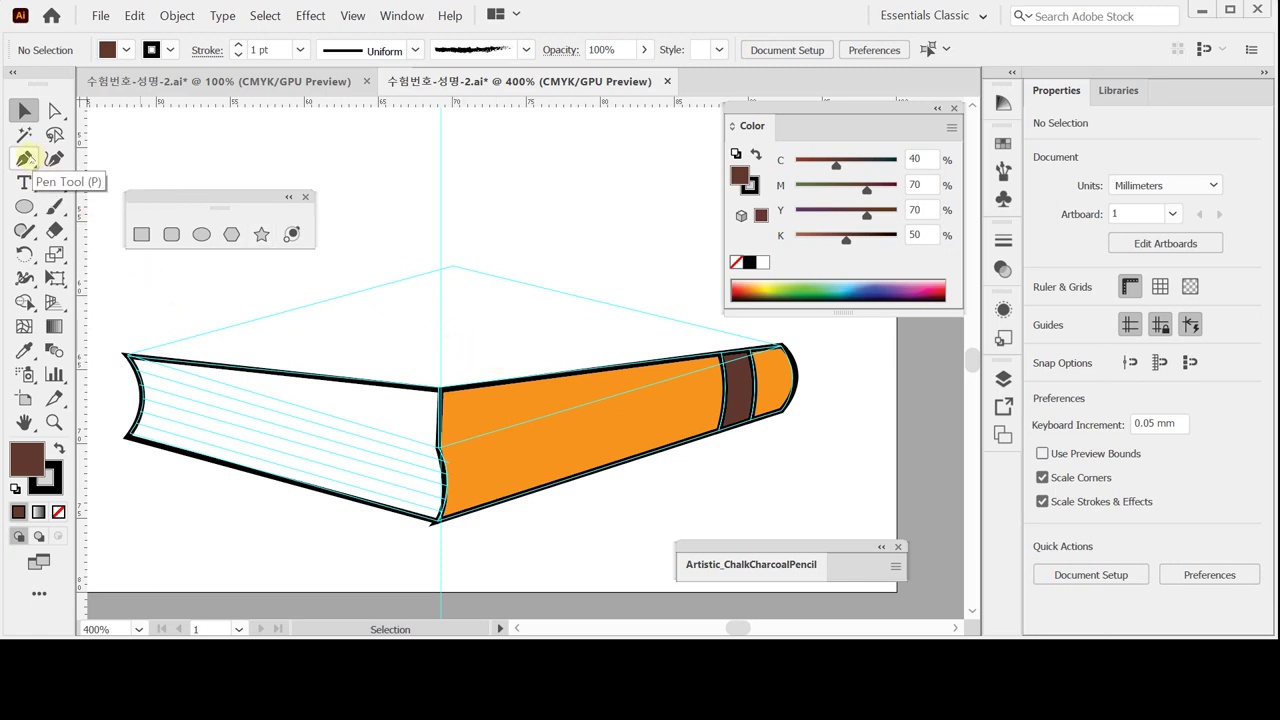
Step: Draw the closed four-sided top cover with the Pen tool, following the guide corners and the upper edges of pages and spine
{"action": "left_click", "coordinate": [24, 158]}
{"action": "left_click", "coordinate": [128, 356]}
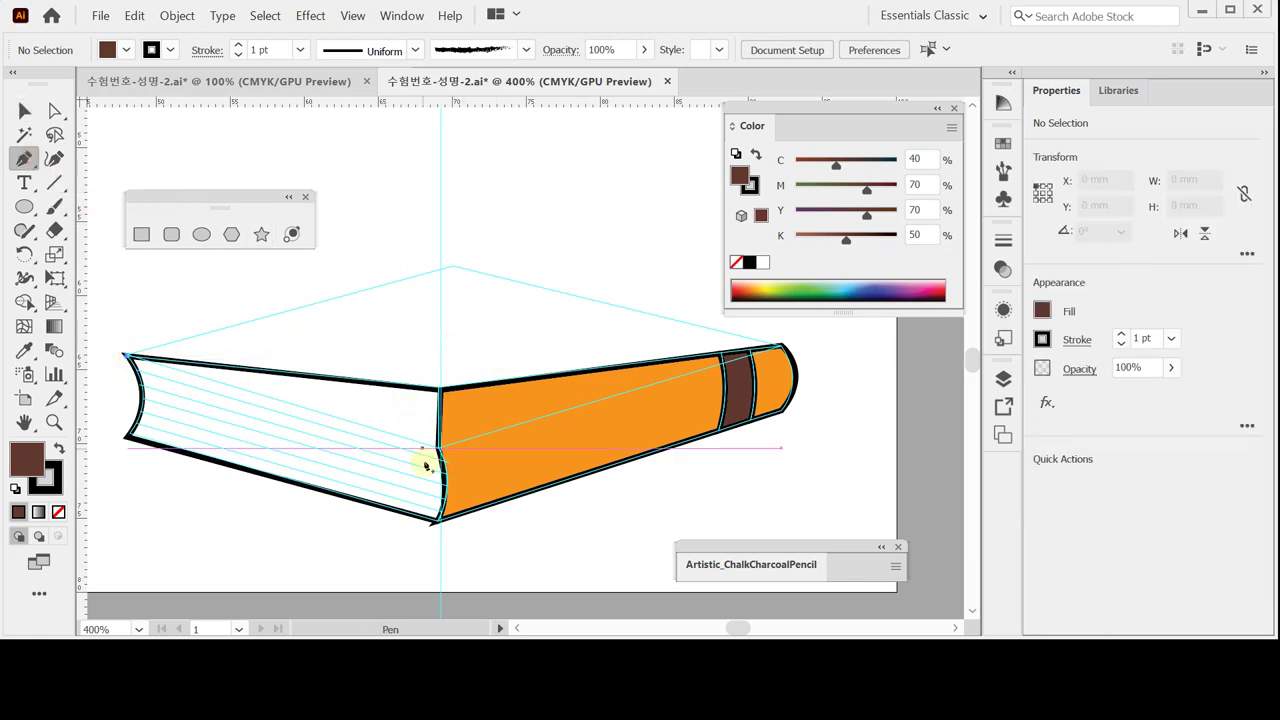
{"action": "left_click", "coordinate": [437, 448]}
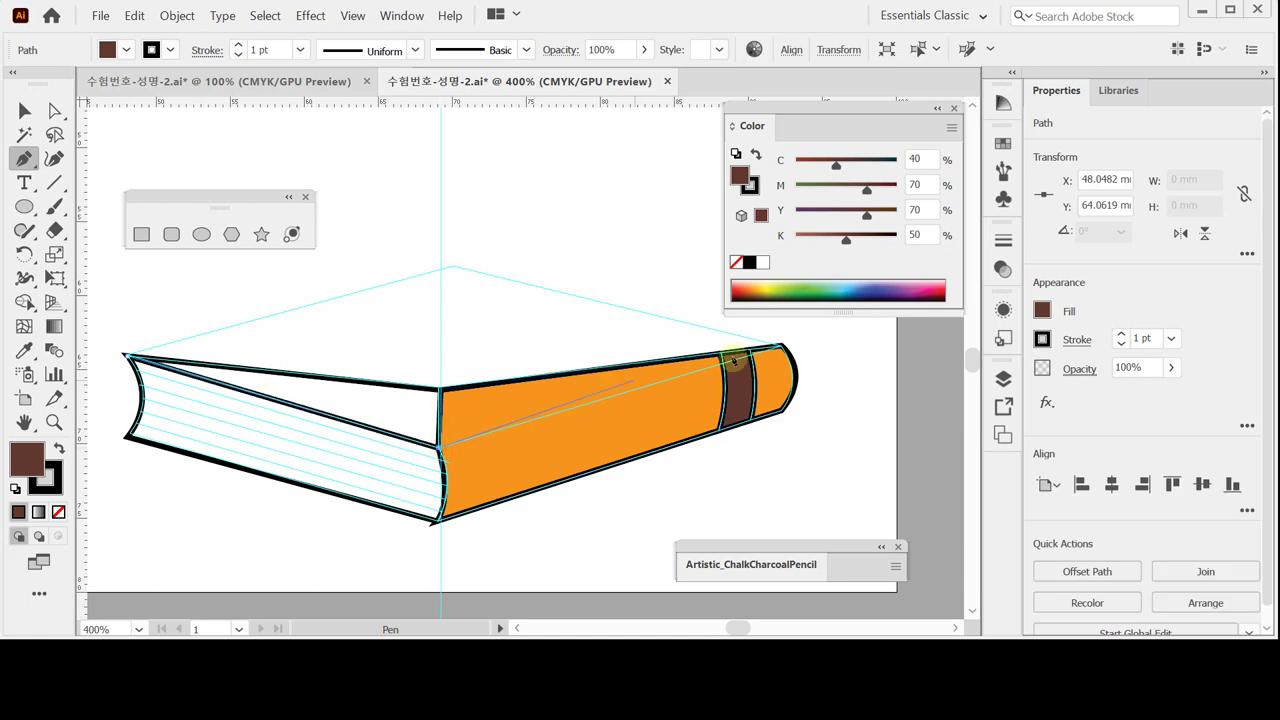
{"action": "left_click", "coordinate": [779, 347]}
{"action": "left_click", "coordinate": [452, 268]}
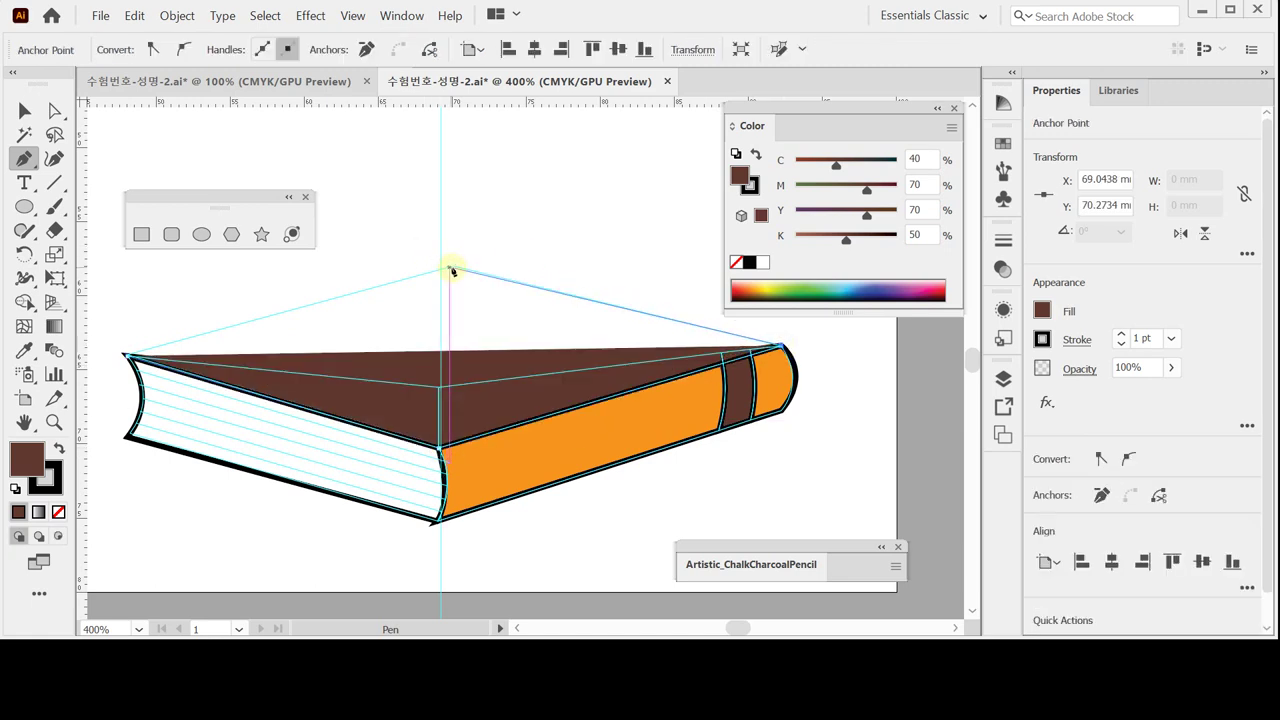
{"action": "left_click", "coordinate": [128, 356]}
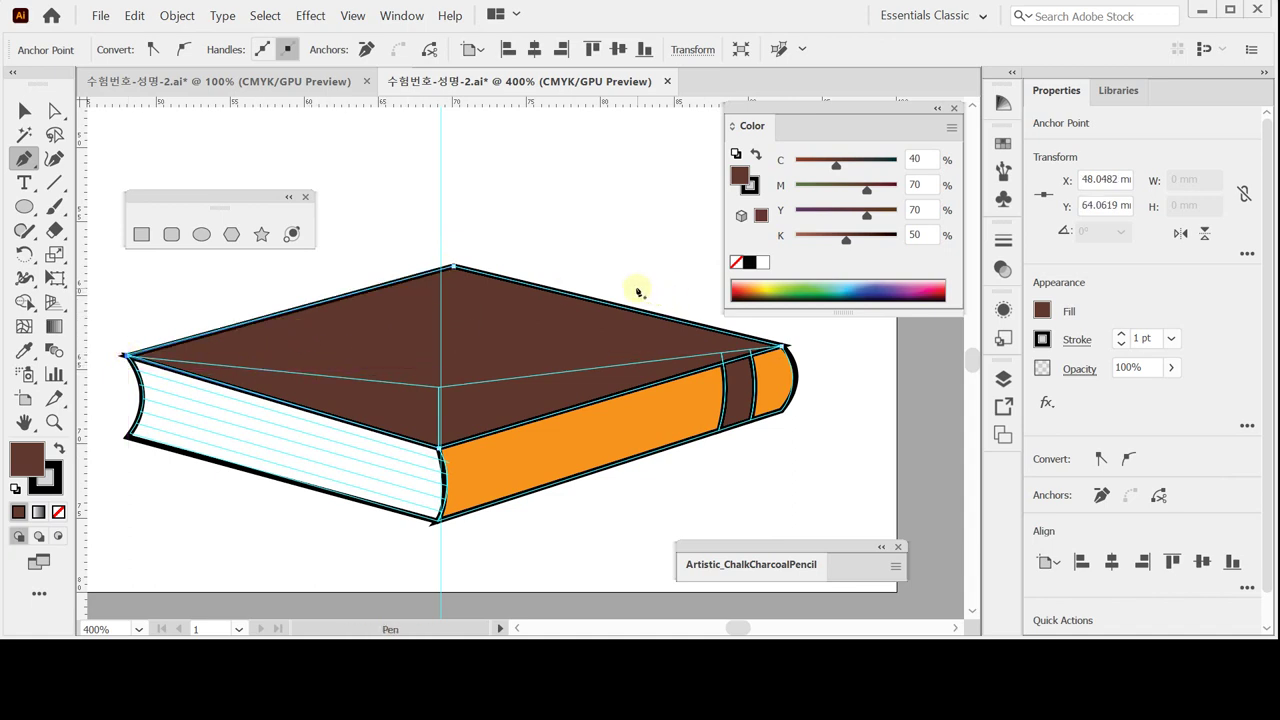
Step: Fill the top cover with the spine's orange using the Eyedropper, and hide the guides
{"action": "key", "text": "i"}
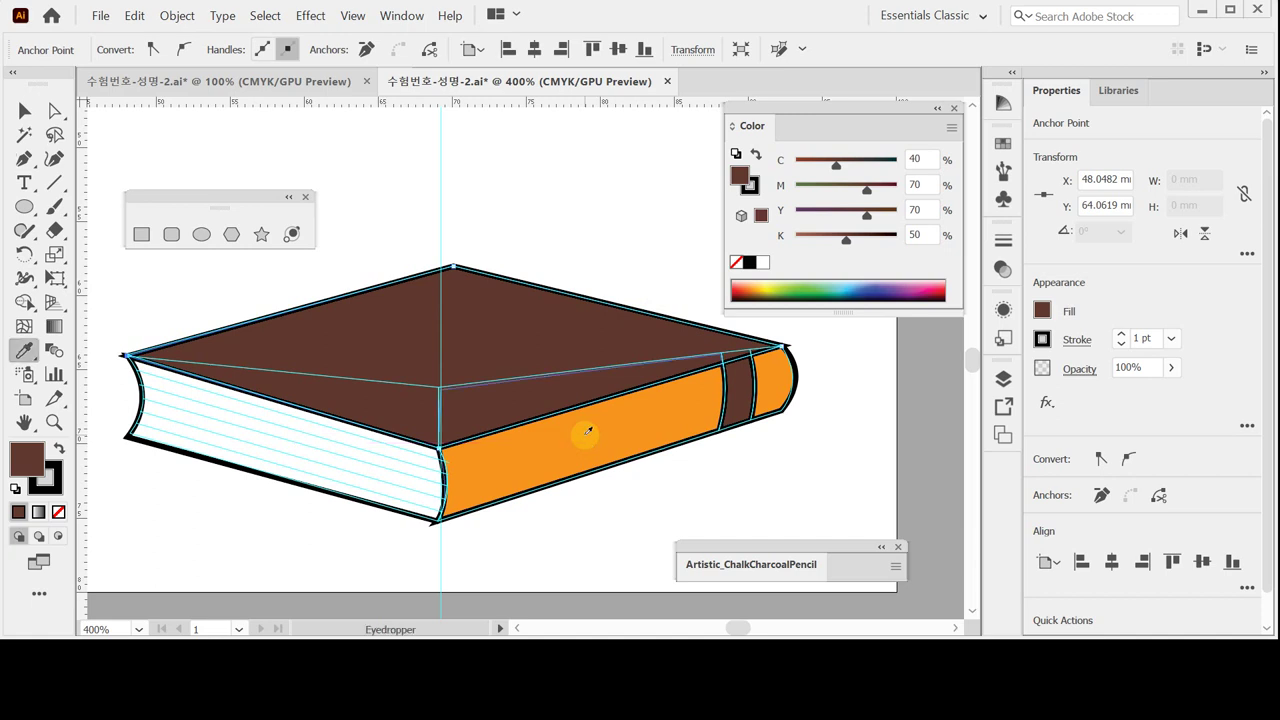
{"action": "left_click", "coordinate": [588, 431]}
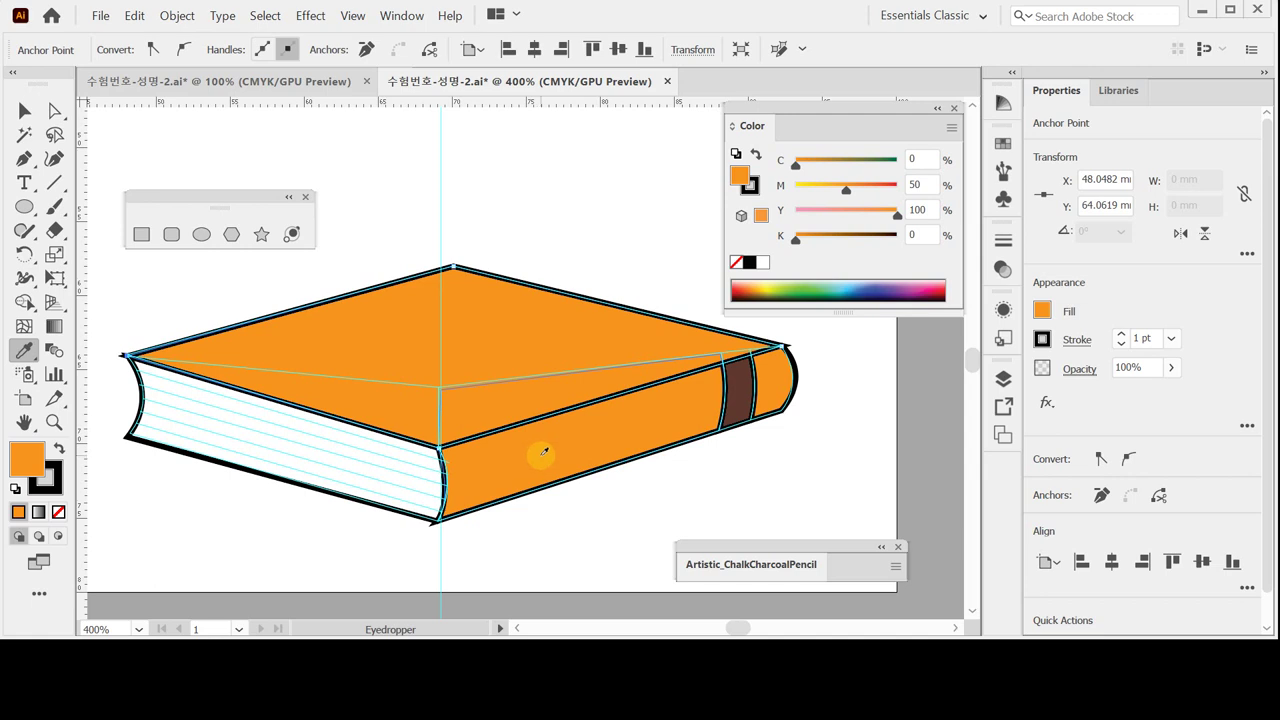
{"action": "key", "text": "v"}
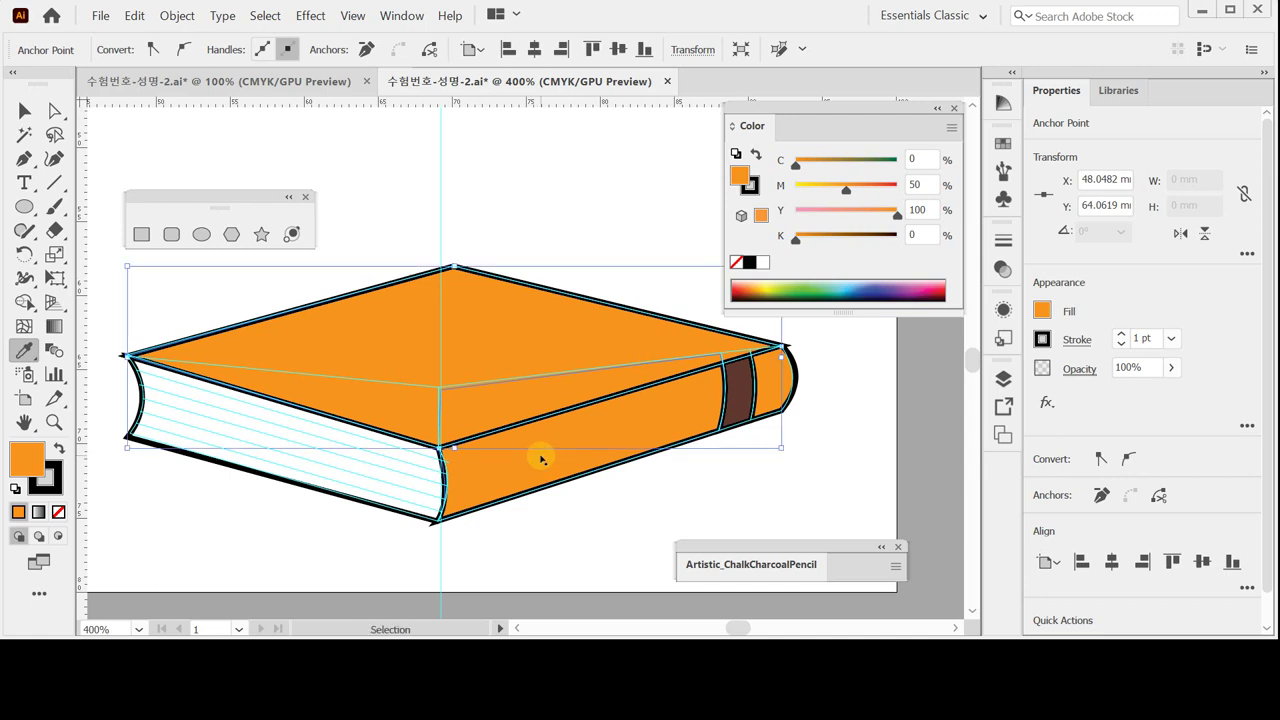
{"action": "key", "text": "i"}
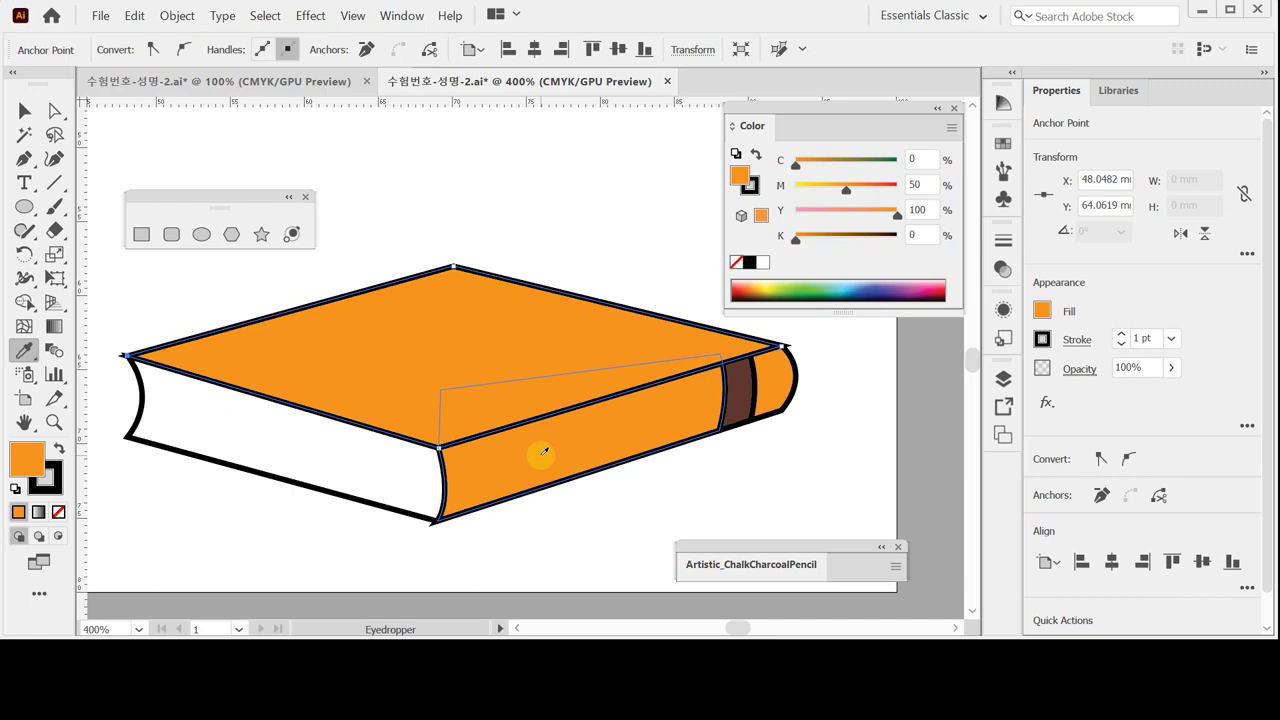
Step: Select the overlapping anchor points at the bottom corner between pages and spine and average them on both axes
{"action": "left_click", "coordinate": [55, 110]}
{"action": "left_click", "coordinate": [443, 510]}
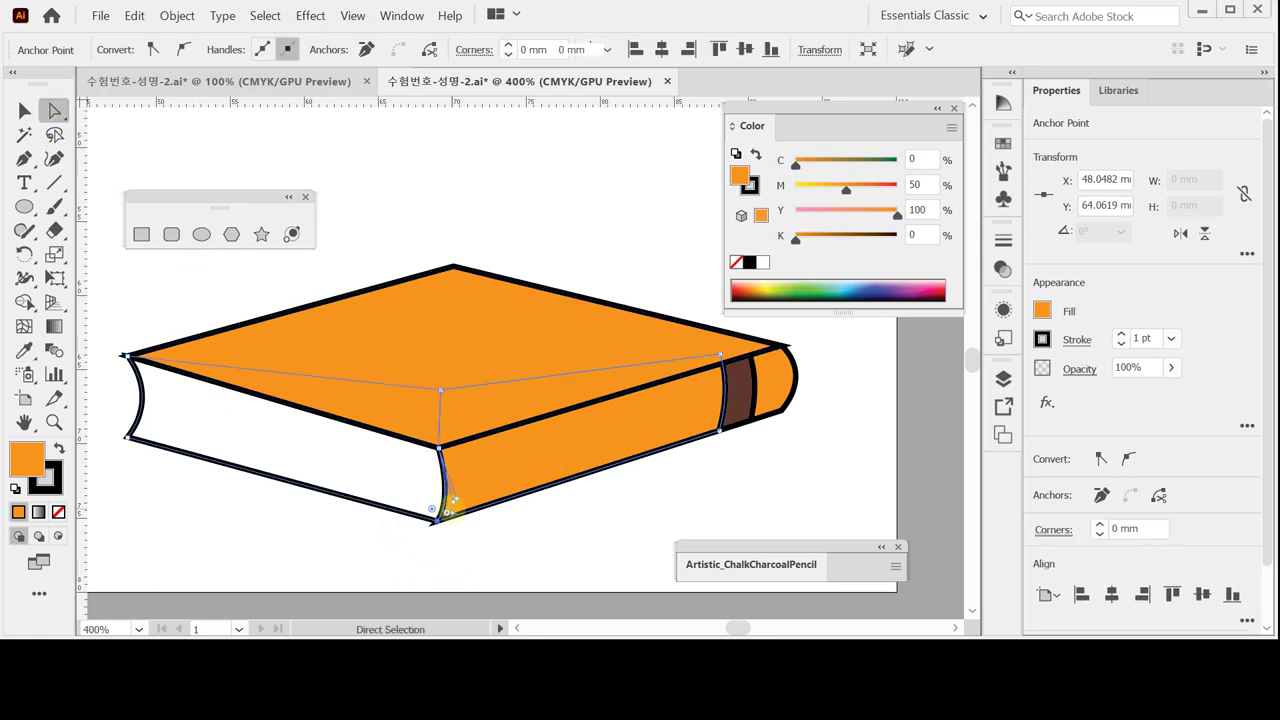
{"action": "right_click", "coordinate": [468, 548]}
{"action": "left_click", "coordinate": [420, 550]}
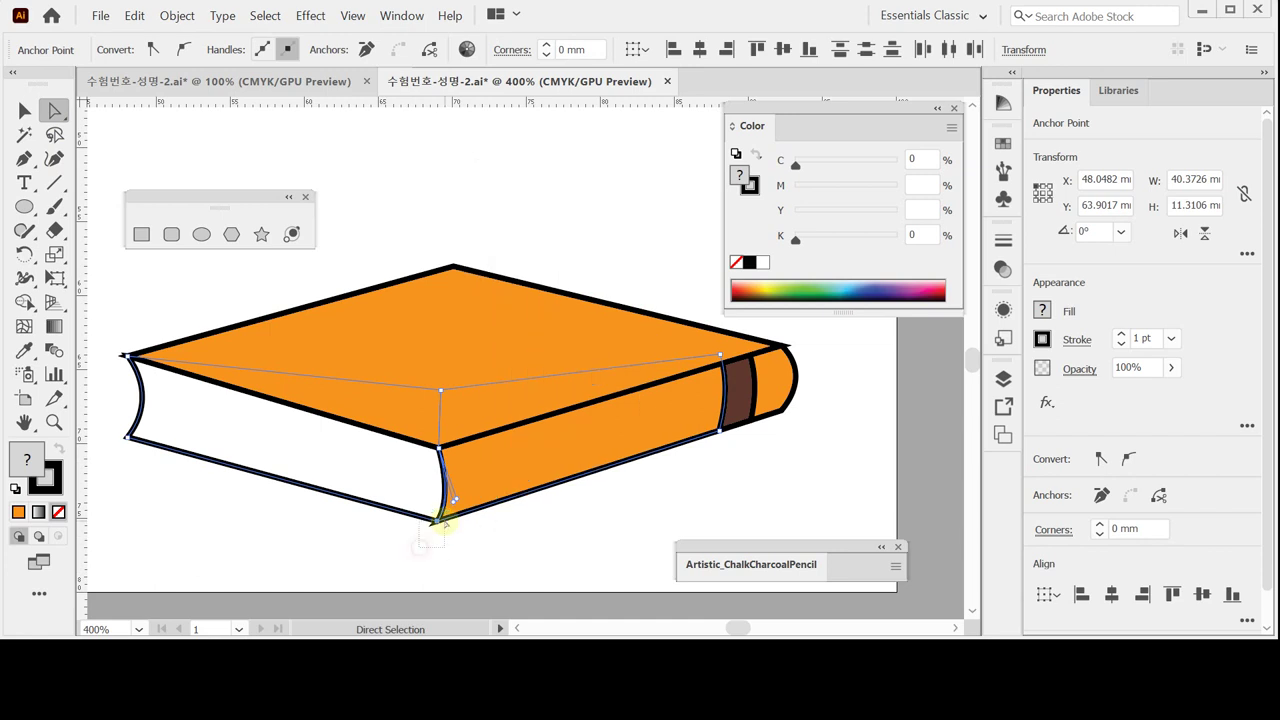
{"action": "right_click", "coordinate": [494, 546]}
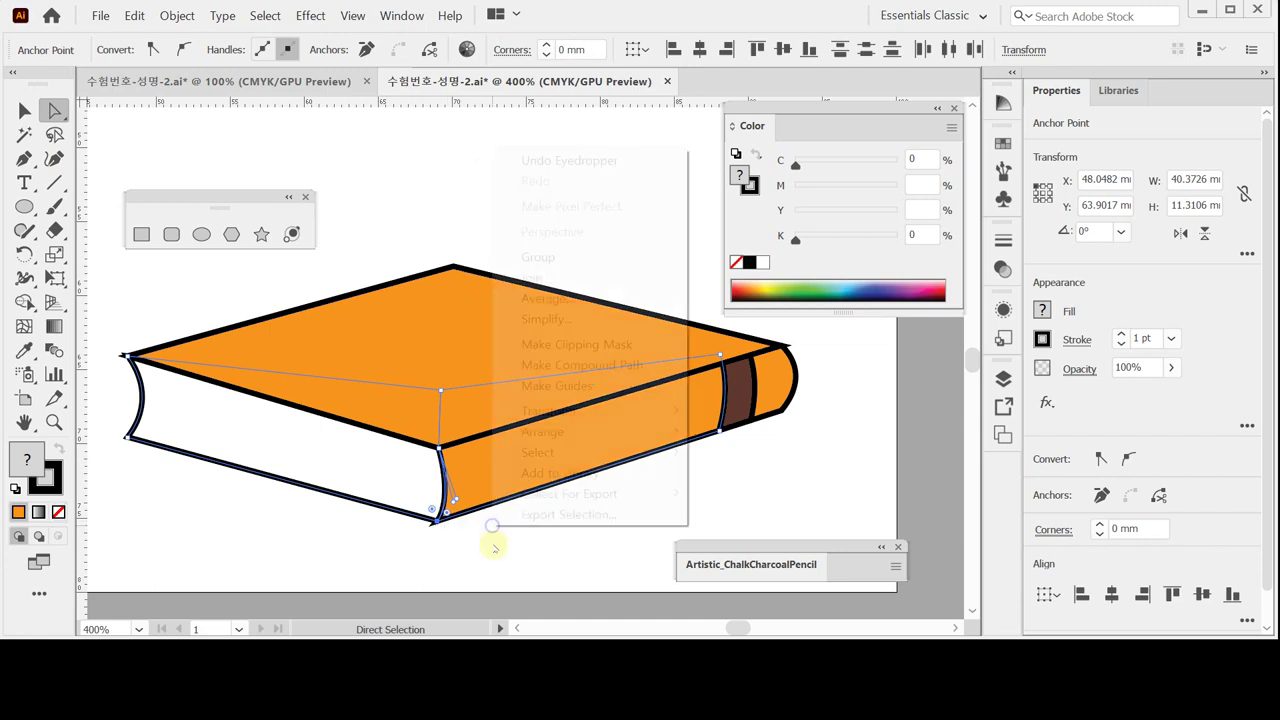
{"action": "left_click", "coordinate": [620, 299]}
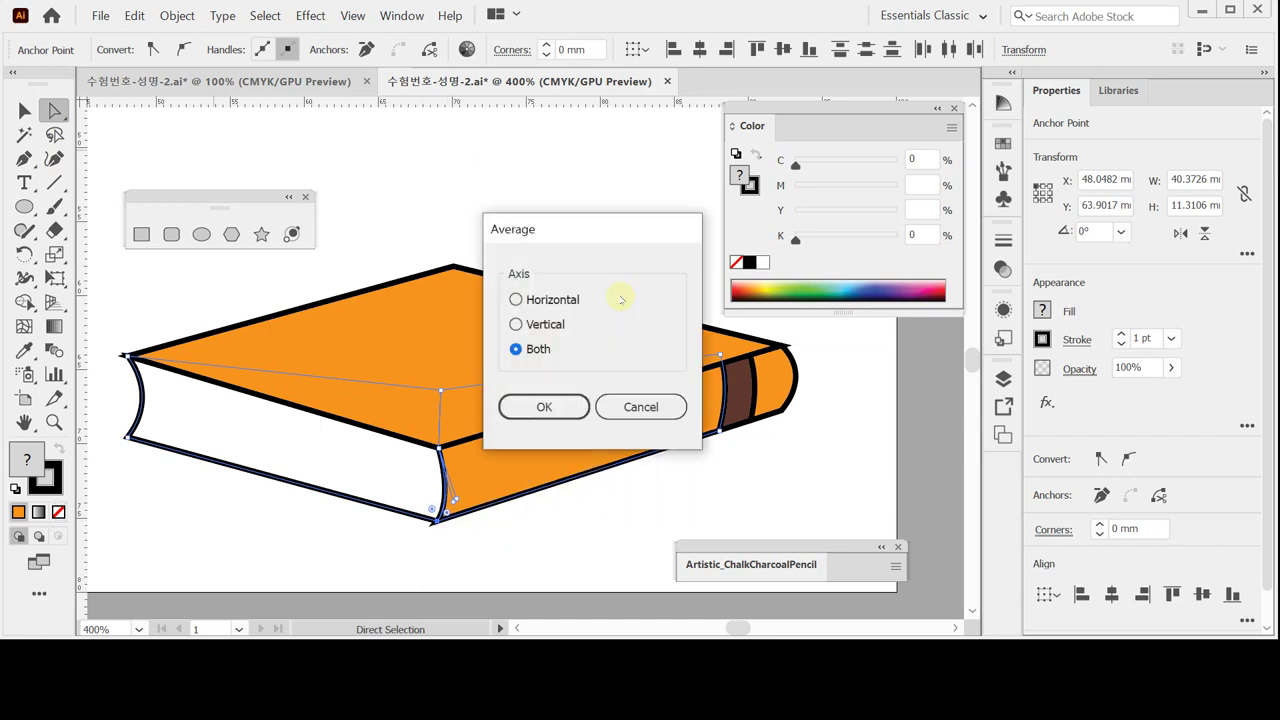
{"action": "left_click", "coordinate": [544, 408]}
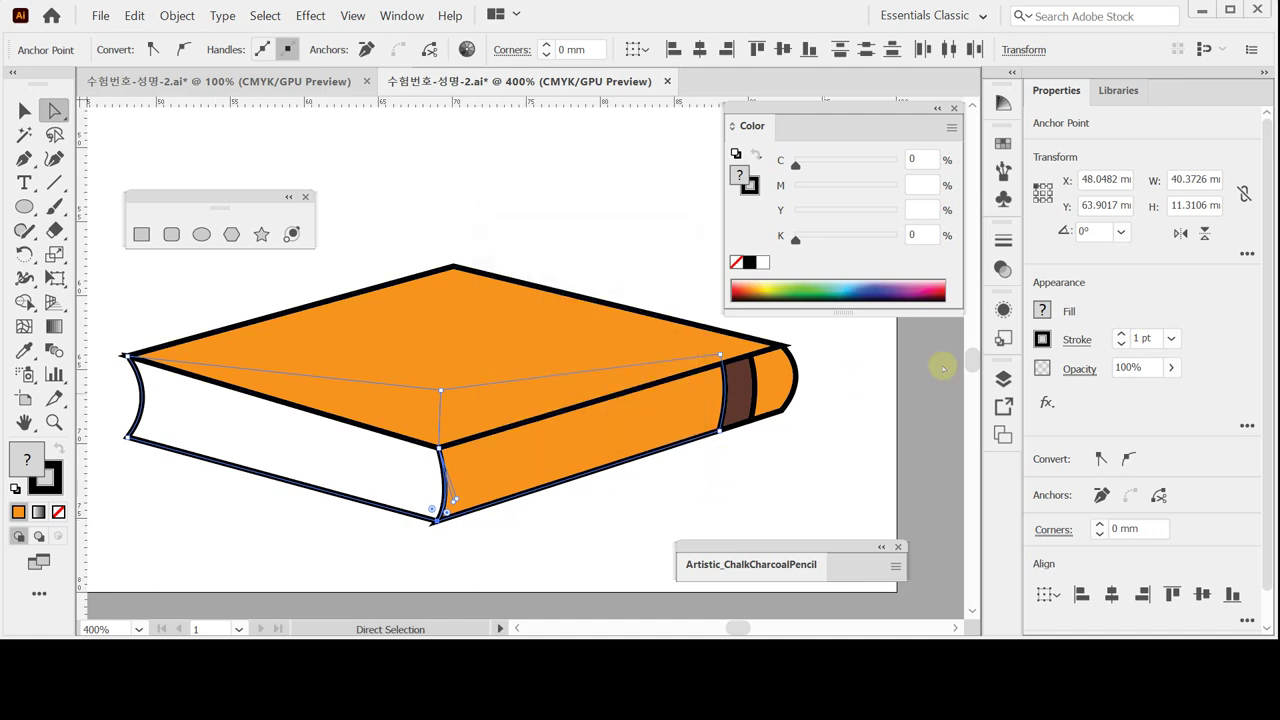
Step: Set the stroke miter limit to 4 for the selected page and spine paths
{"action": "left_click", "coordinate": [1072, 340]}
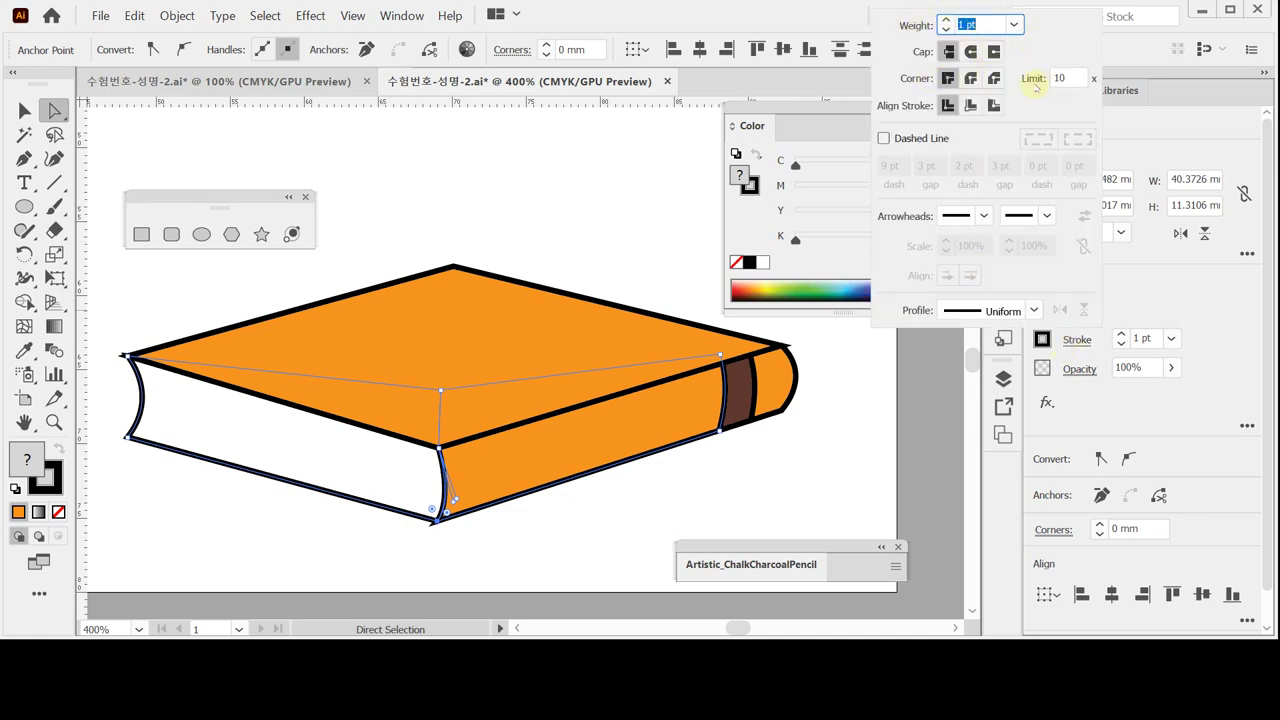
{"action": "left_click", "coordinate": [1068, 78]}
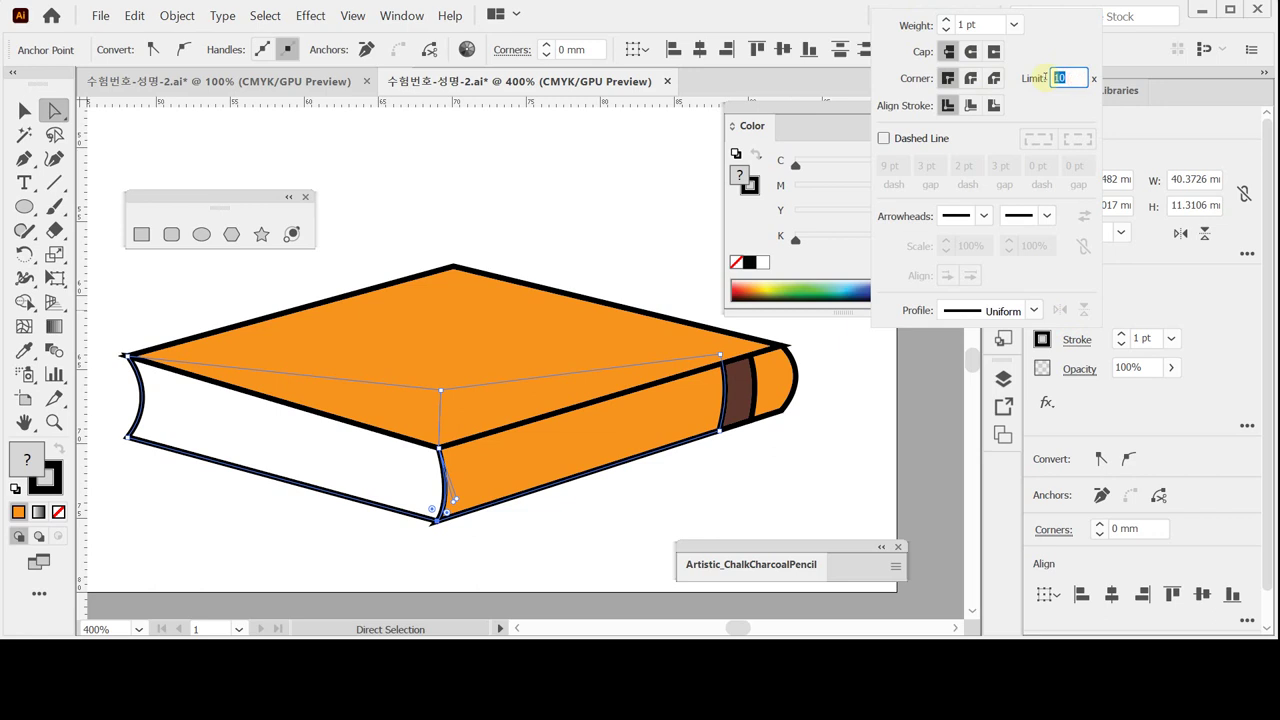
{"action": "key", "text": "Return"}
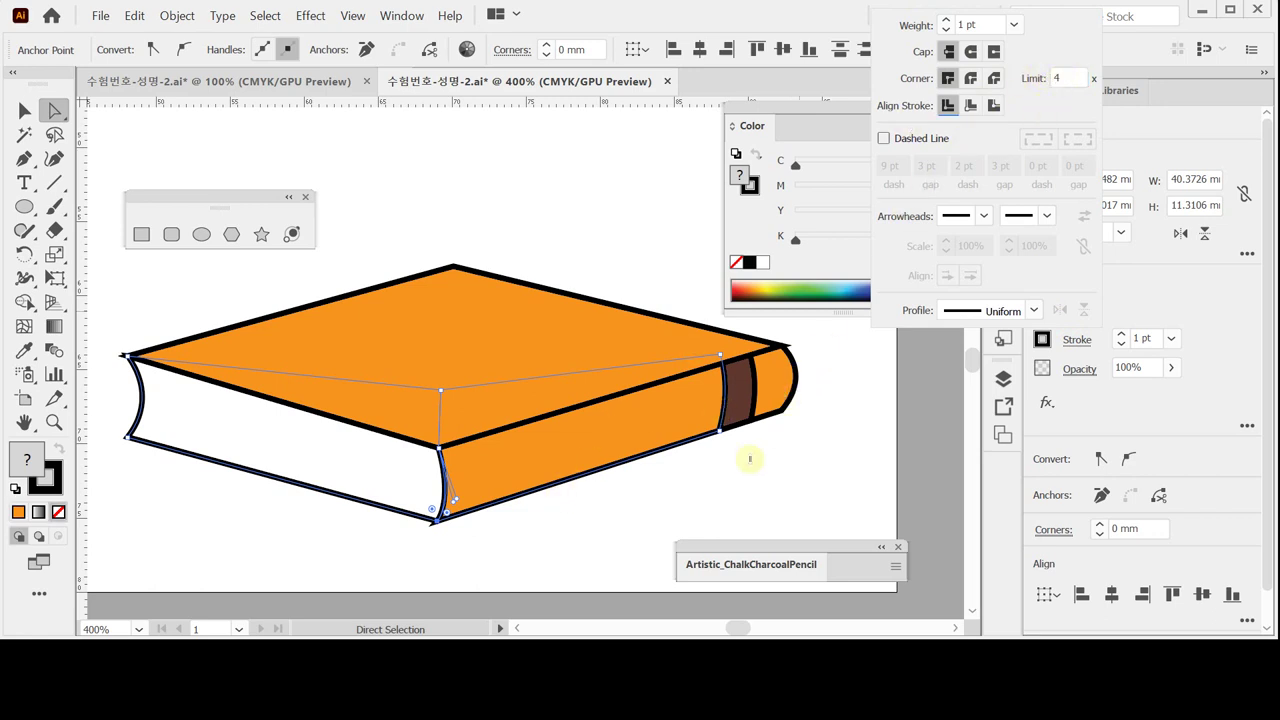
{"action": "left_click", "coordinate": [628, 517]}
{"action": "key", "text": "ctrl"}
Step: Select the orange end piece of the spine at its corner, clear the selection and save the document
{"action": "left_click", "coordinate": [822, 344]}
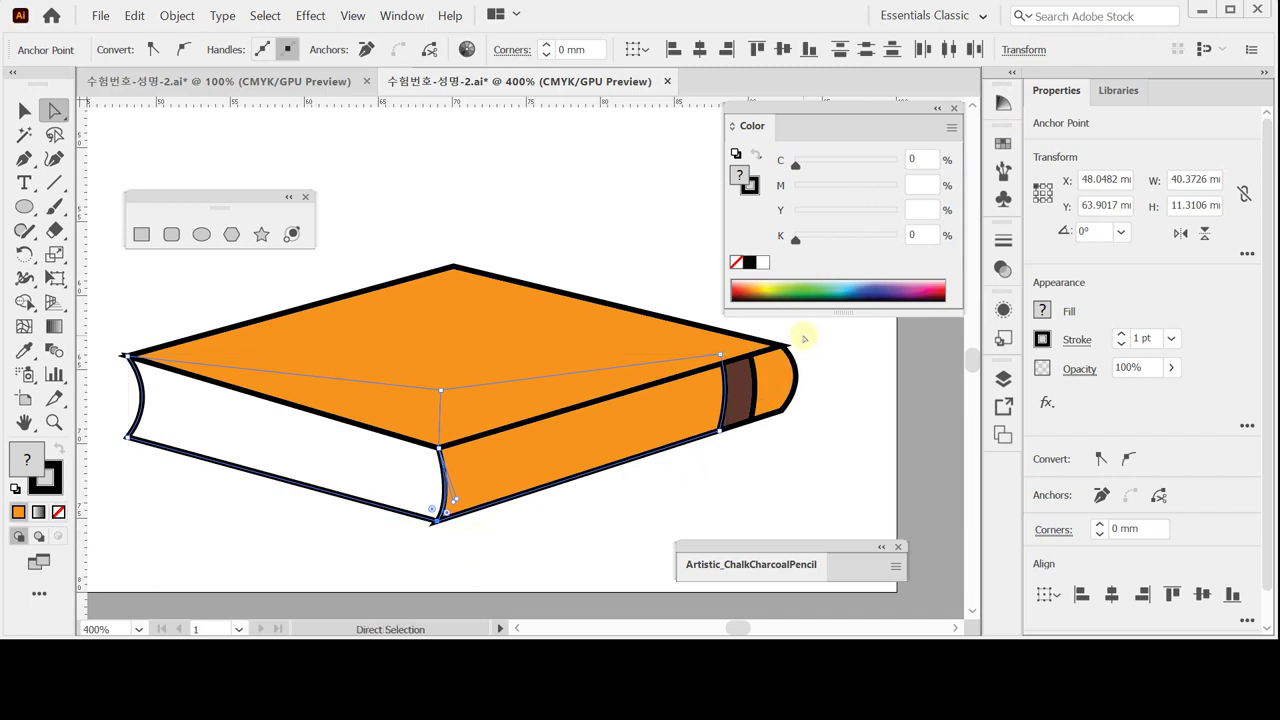
{"action": "left_click", "coordinate": [795, 376]}
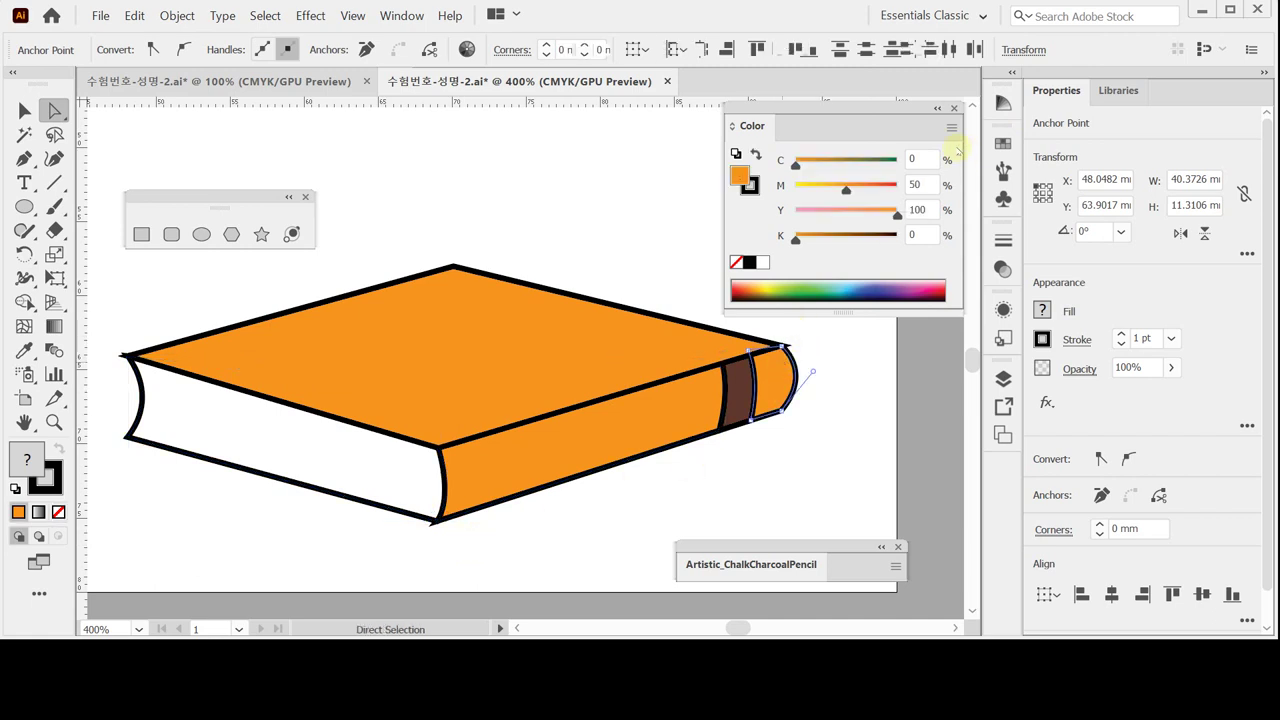
{"action": "left_click", "coordinate": [849, 409]}
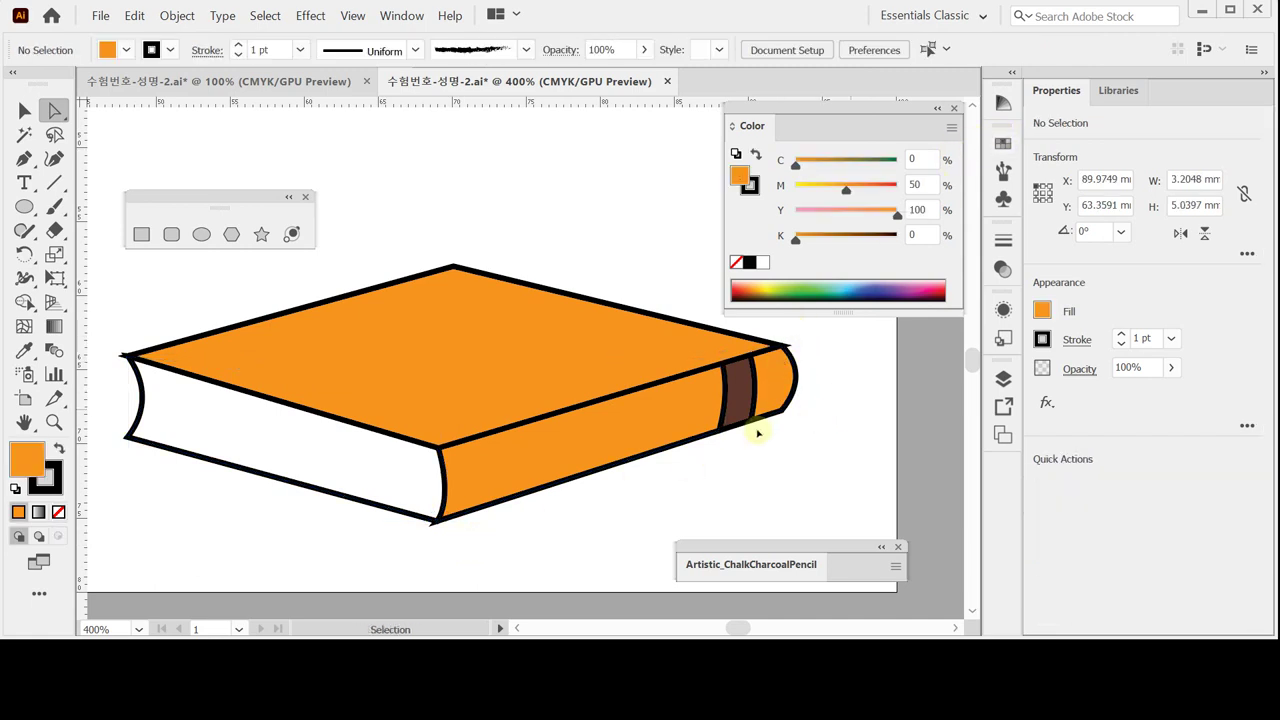
{"action": "key", "text": "ctrl+s"}
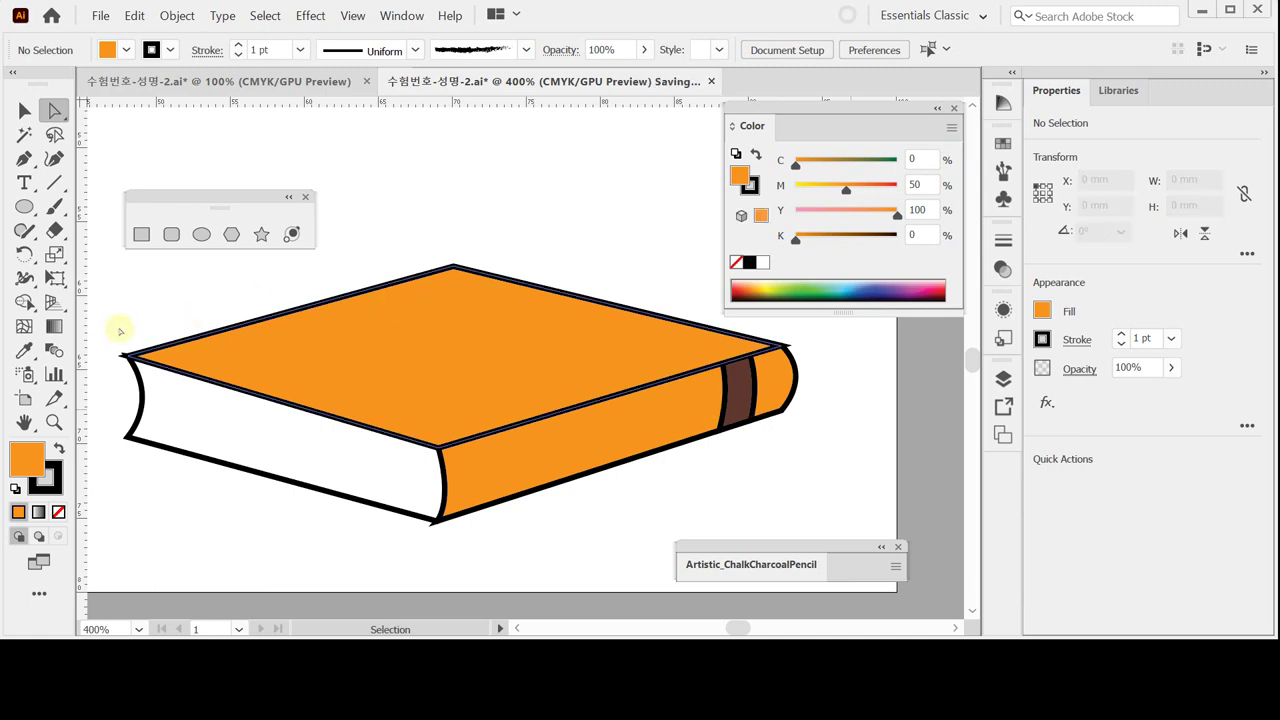
Step: Select the overlapping anchor points at the book's left corner, where the cover and pages meet
{"action": "left_click_drag", "start_coordinate": [112, 343], "coordinate": [152, 372]}
{"action": "right_click", "coordinate": [210, 300]}
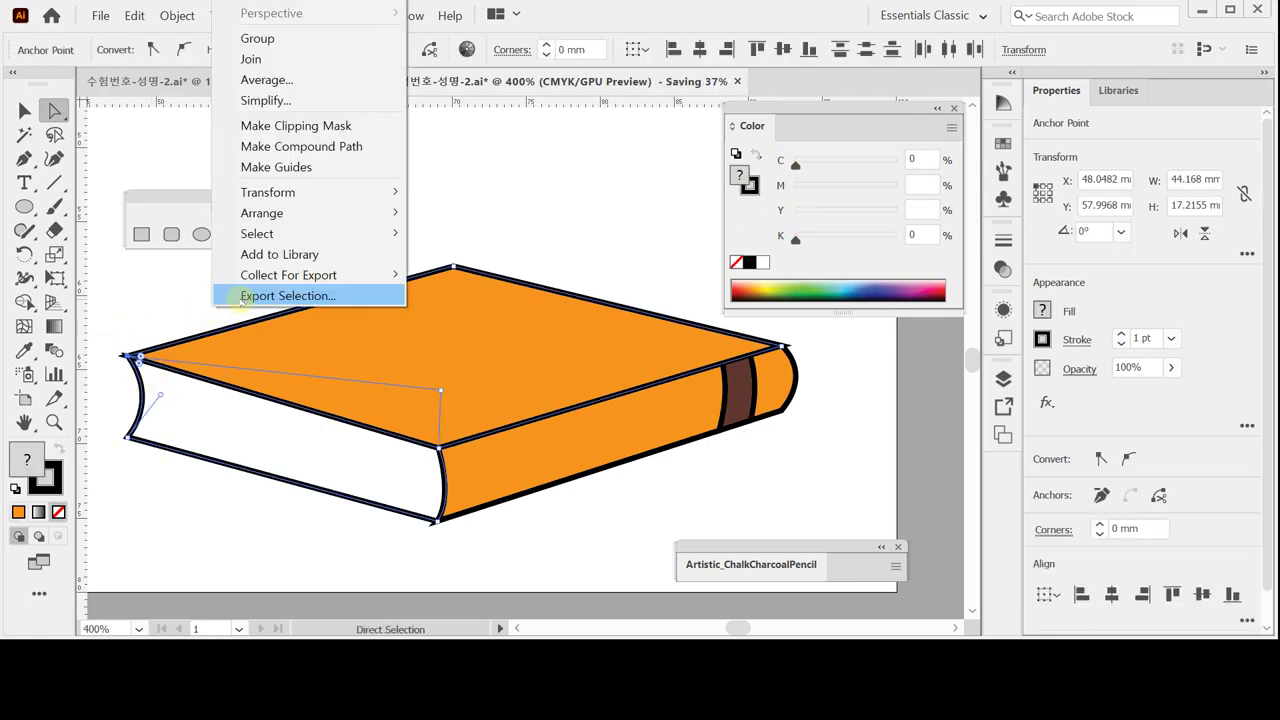
Step: Average the selected anchor points at the book's far-left corner along both axes
{"action": "left_click", "coordinate": [330, 80]}
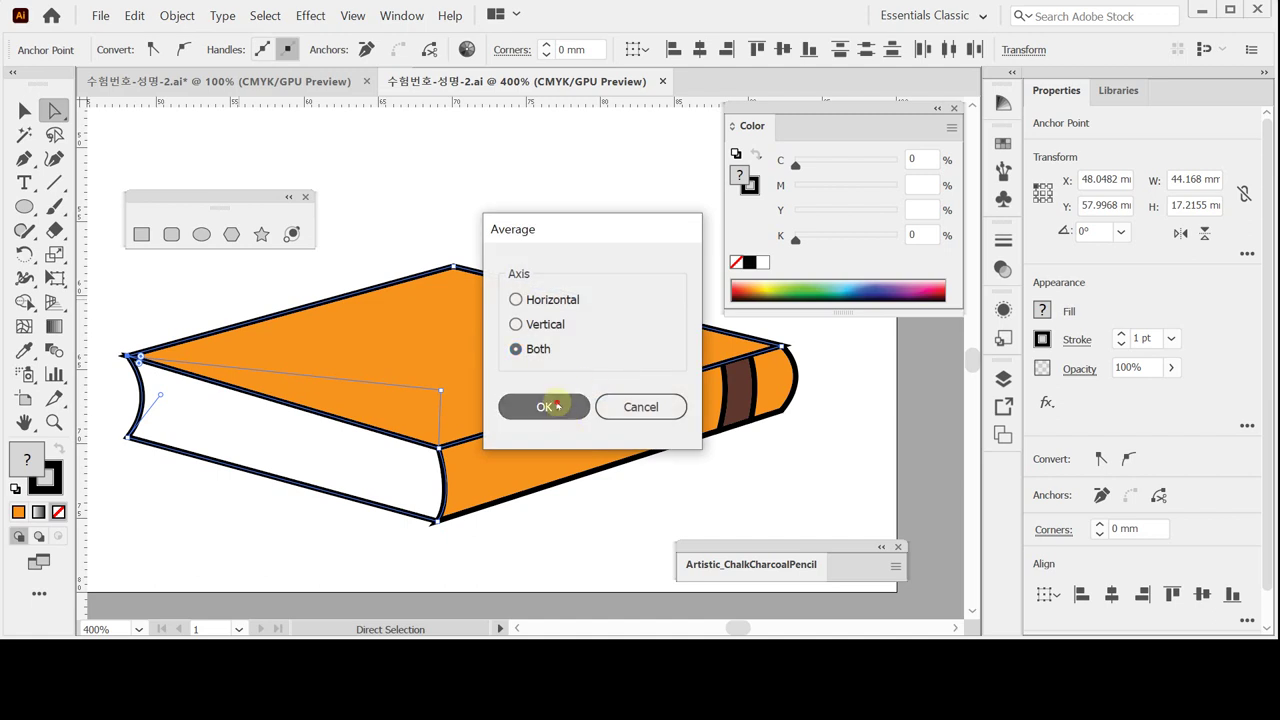
{"action": "left_click", "coordinate": [556, 403]}
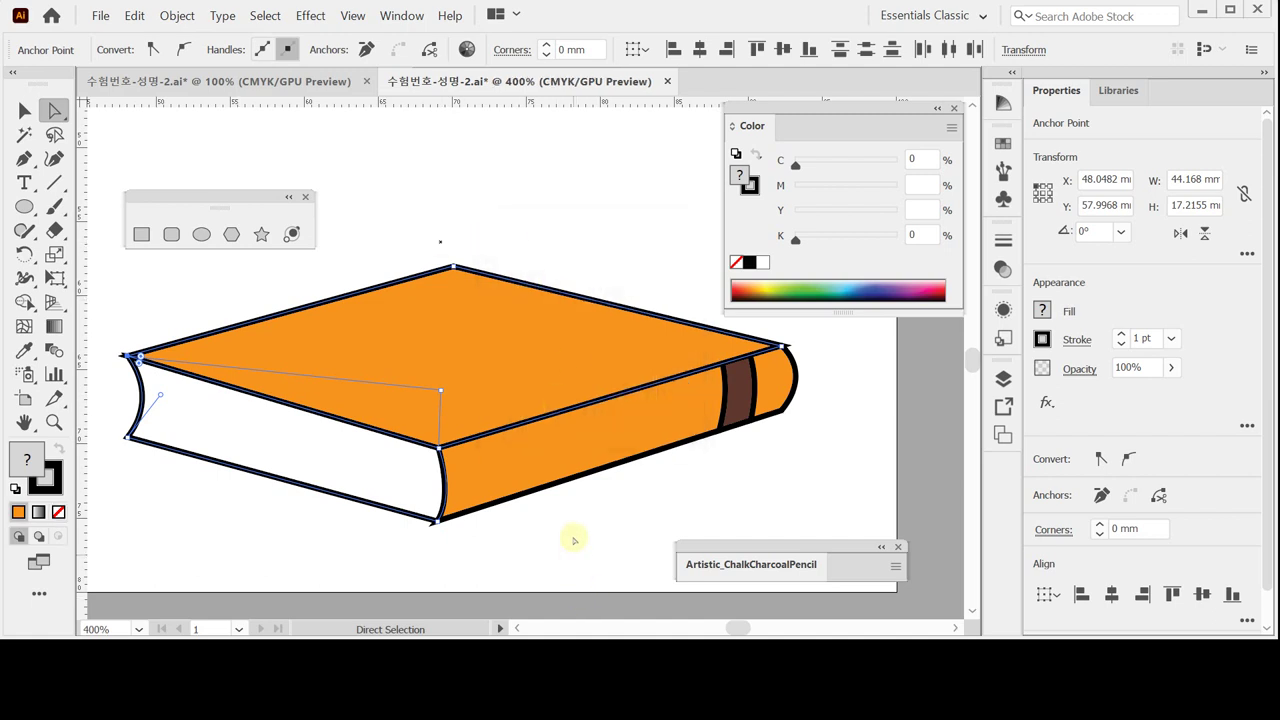
{"action": "left_click", "coordinate": [697, 490]}
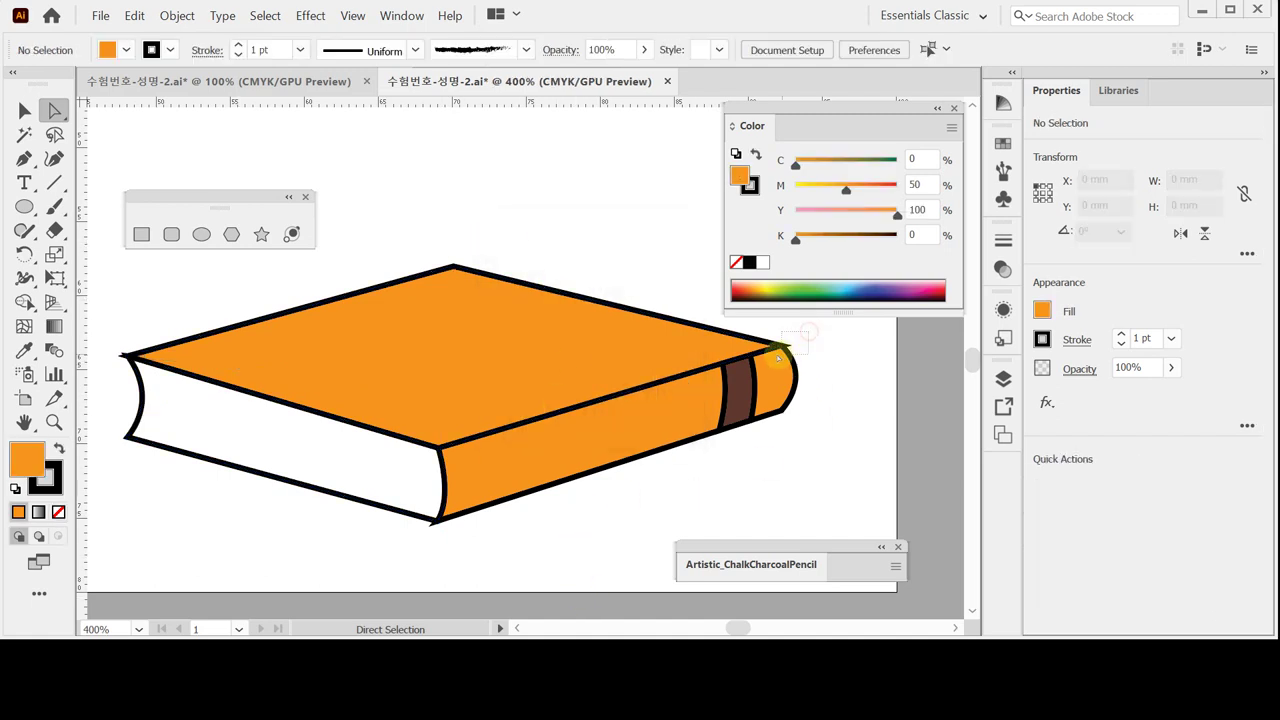
Step: Average the overlapping anchor points of the cover and spine at the book's right corner along both axes
{"action": "left_click", "coordinate": [776, 352]}
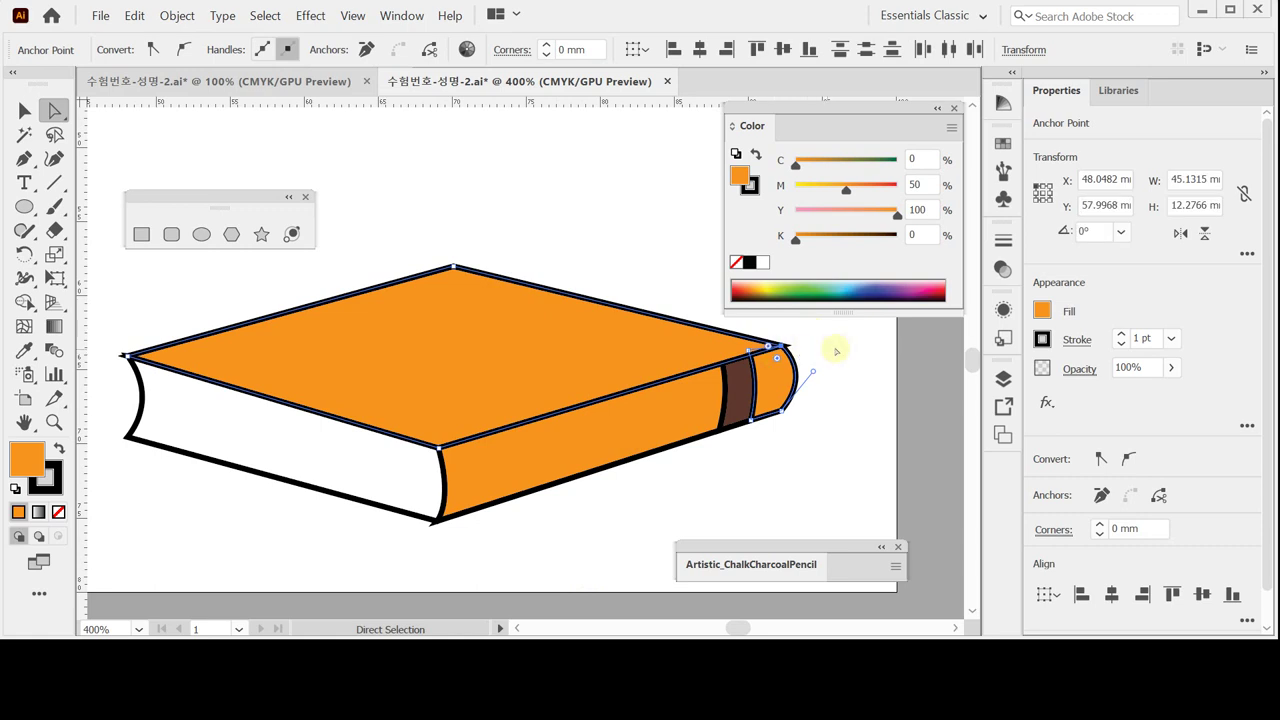
{"action": "right_click", "coordinate": [835, 348]}
{"action": "left_click", "coordinate": [895, 121]}
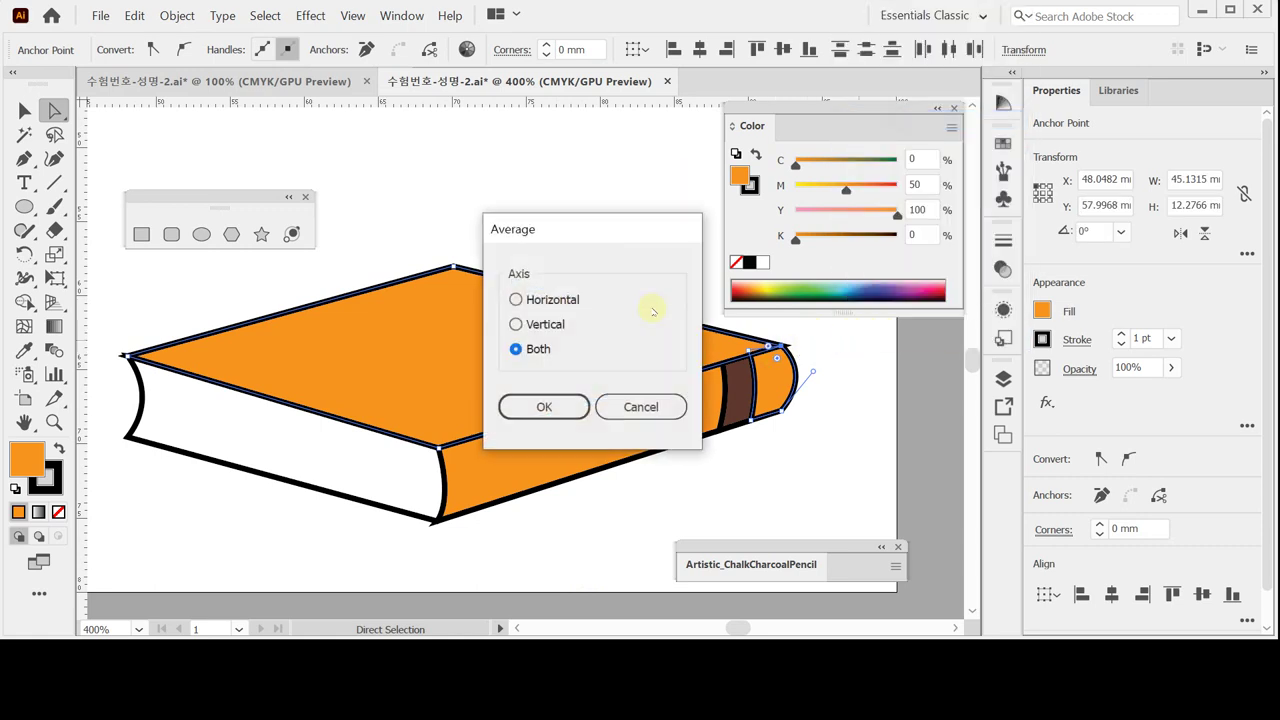
{"action": "left_click", "coordinate": [544, 407]}
{"action": "left_click", "coordinate": [708, 471]}
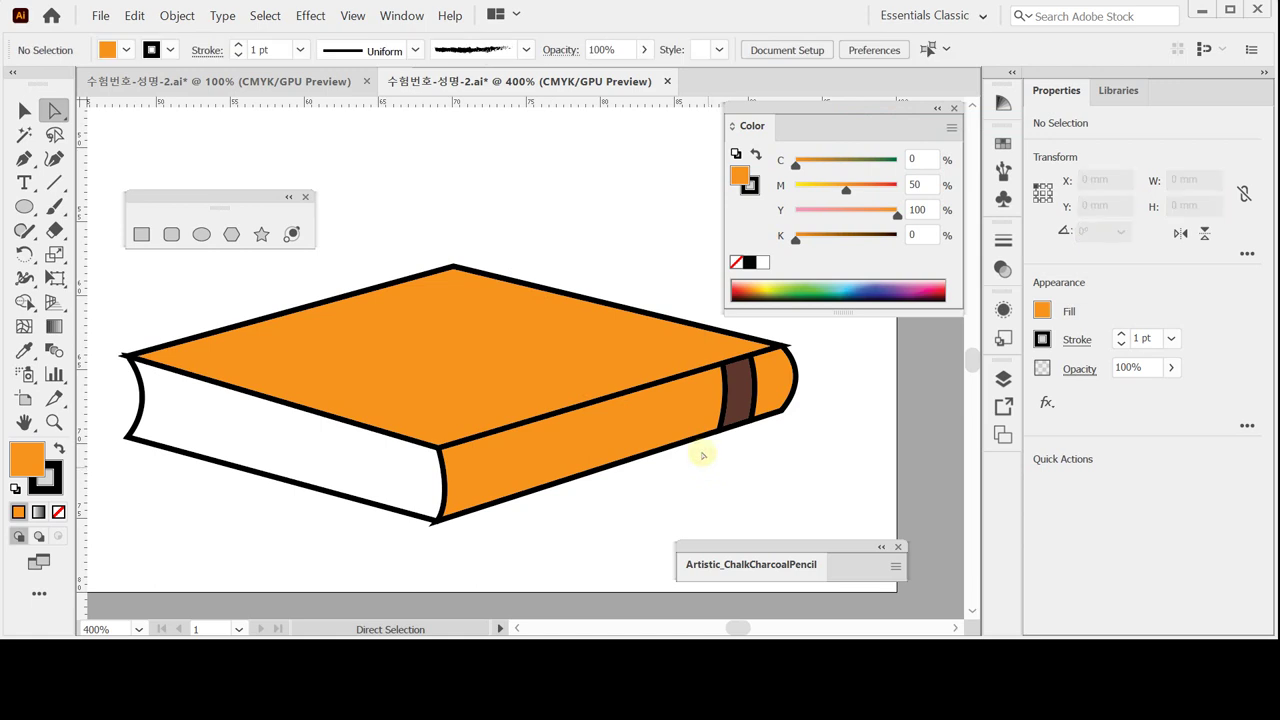
Step: Adjust the white page block's lower front corner anchor where it meets the orange spine
{"action": "left_click", "coordinate": [137, 364]}
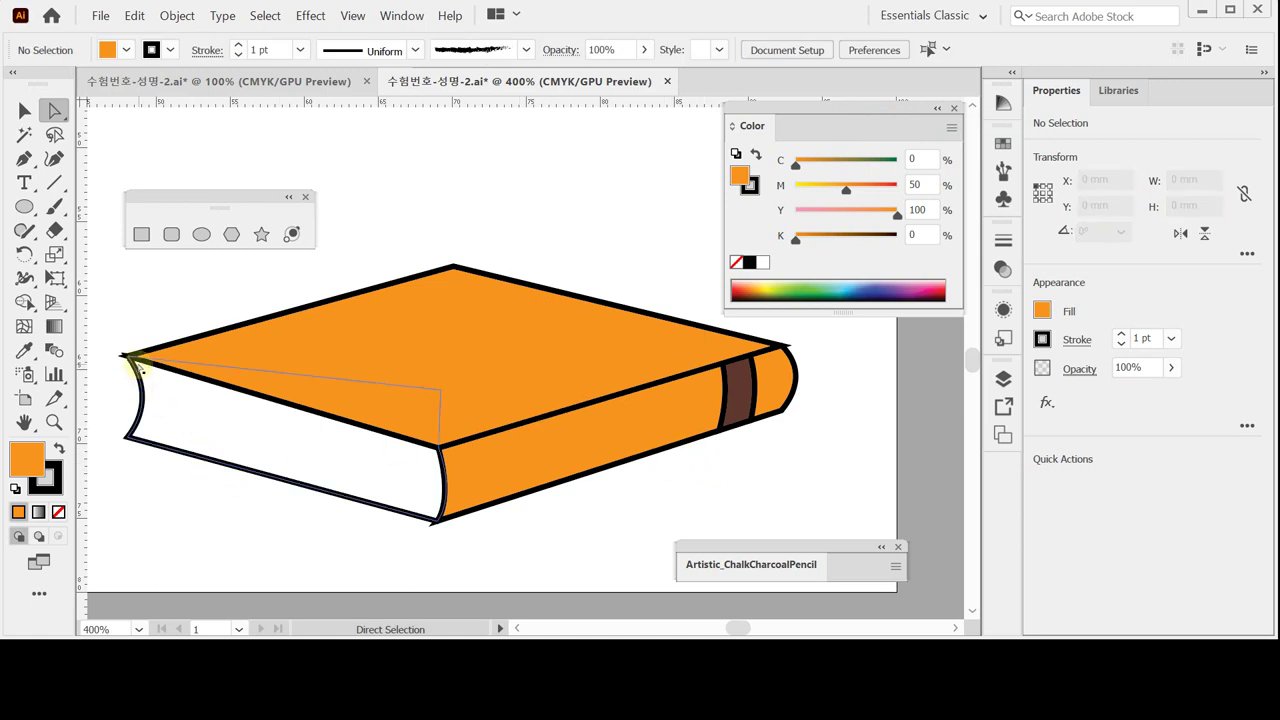
{"action": "left_click", "coordinate": [414, 547]}
{"action": "left_click", "coordinate": [436, 521]}
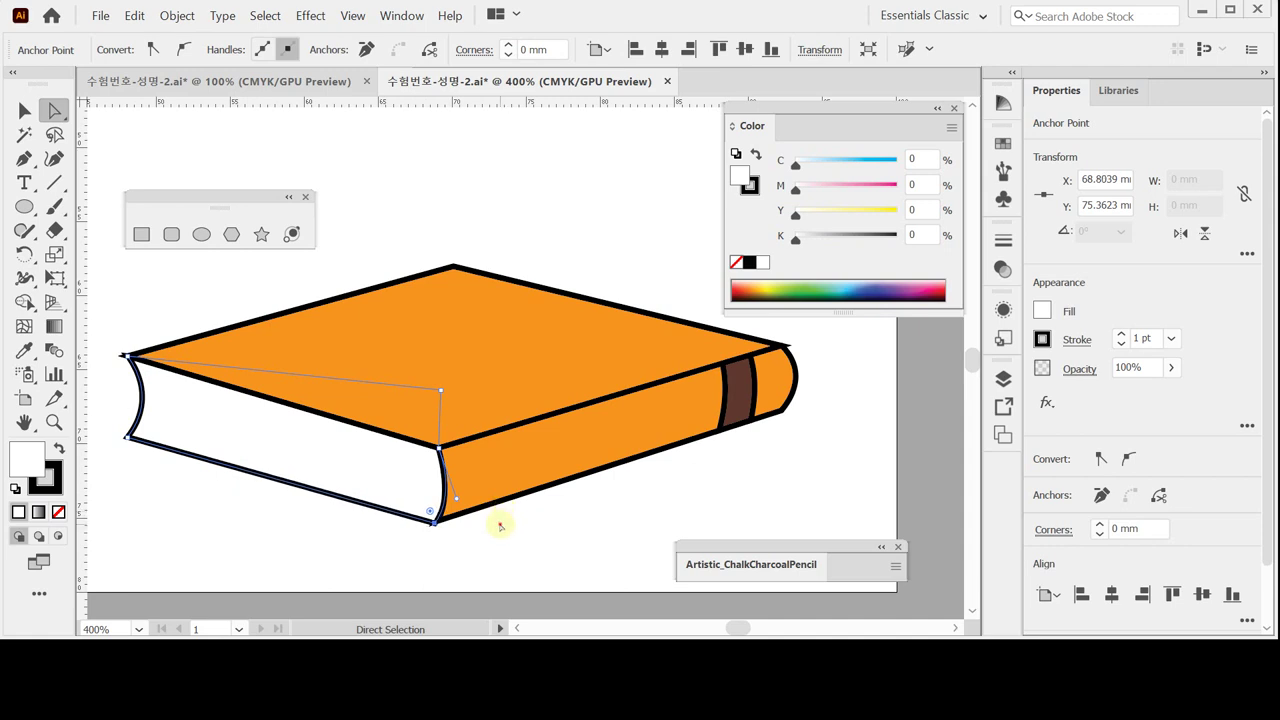
{"action": "left_click", "coordinate": [500, 523]}
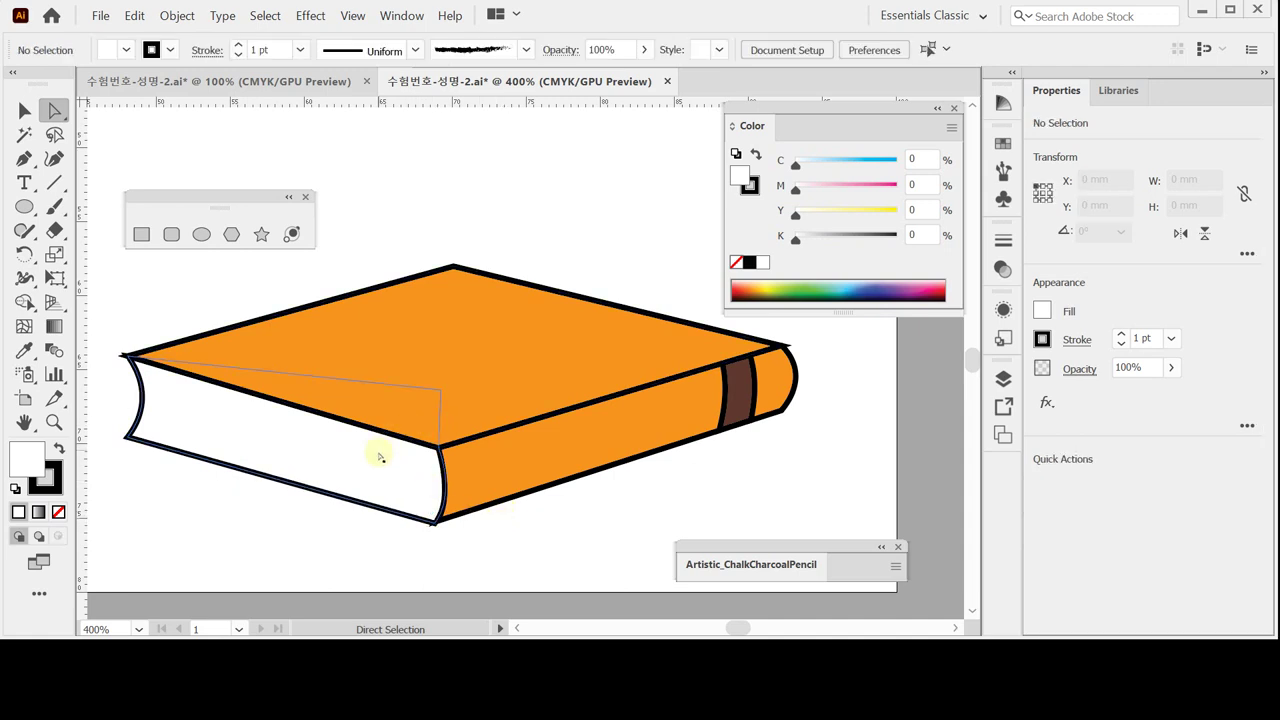
Step: Draw a no-fill line about 20.4 mm wide and 6 mm high across the page block just below the cover and nudge it into place
{"action": "left_click", "coordinate": [52, 183]}
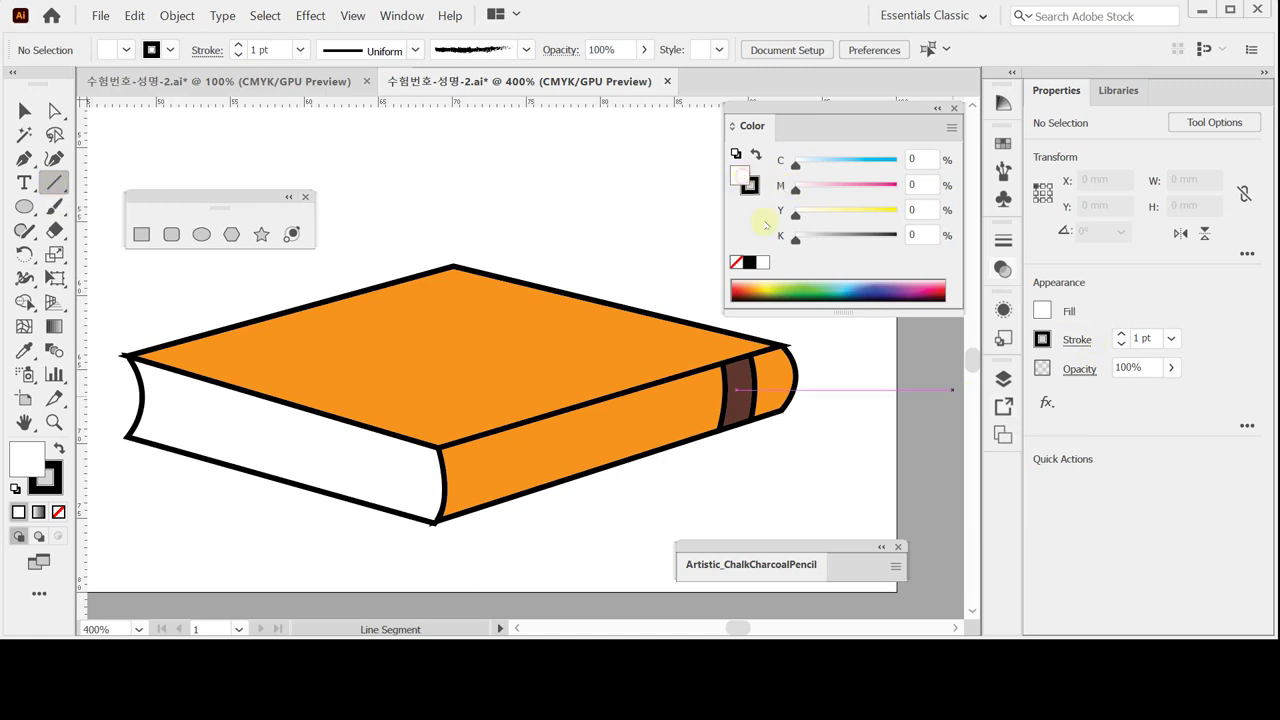
{"action": "left_click", "coordinate": [737, 263]}
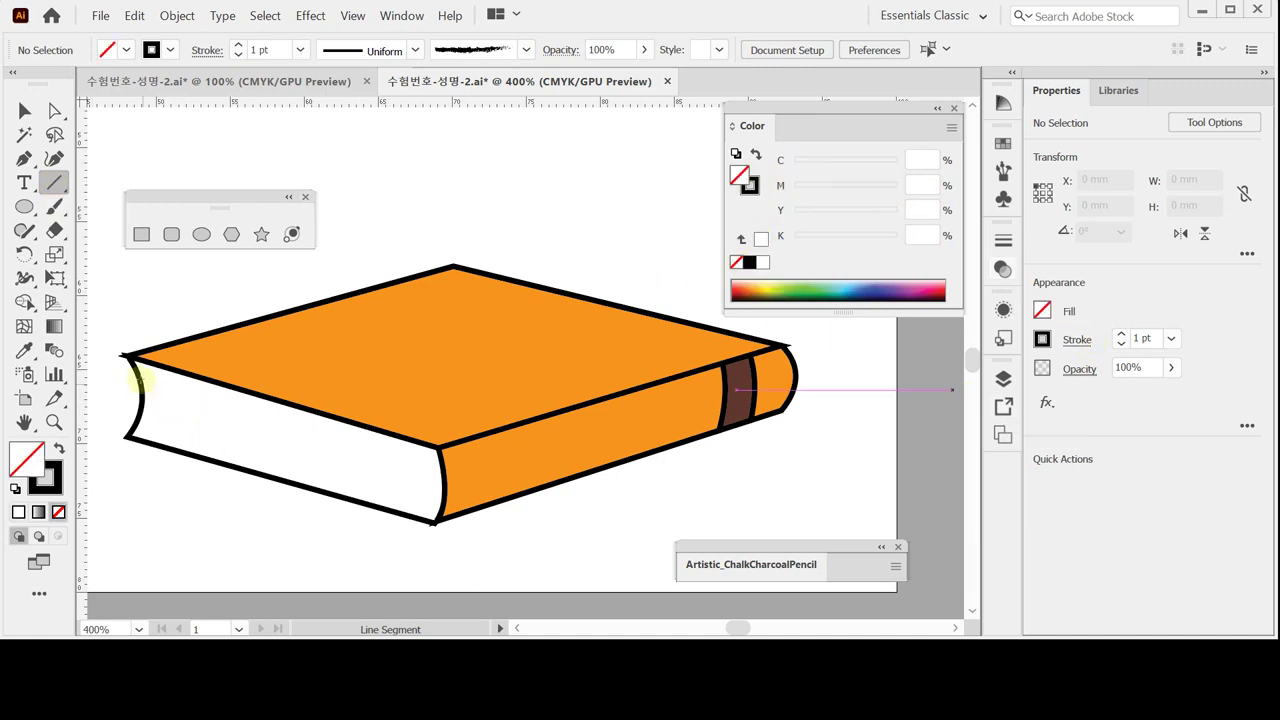
{"action": "left_click_drag", "start_coordinate": [138, 374], "coordinate": [440, 466]}
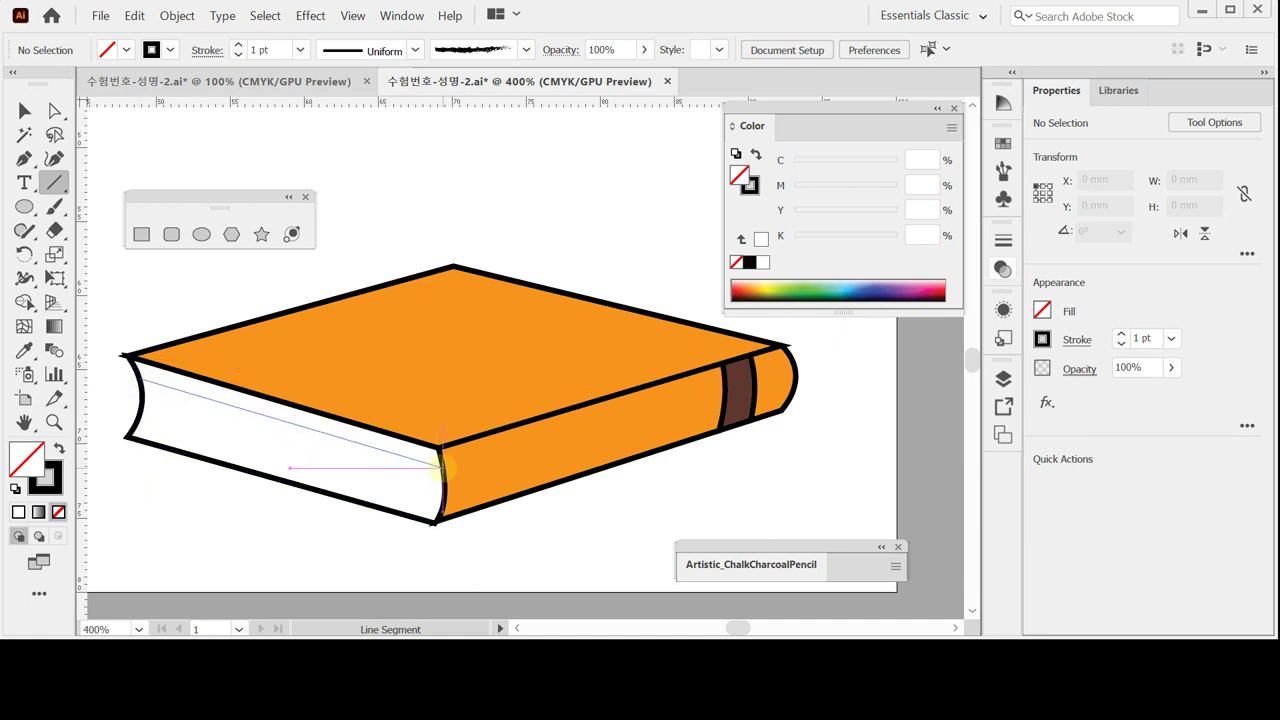
{"action": "left_click_drag", "start_coordinate": [440, 466], "coordinate": [440, 466]}
{"action": "key", "text": "Up"}
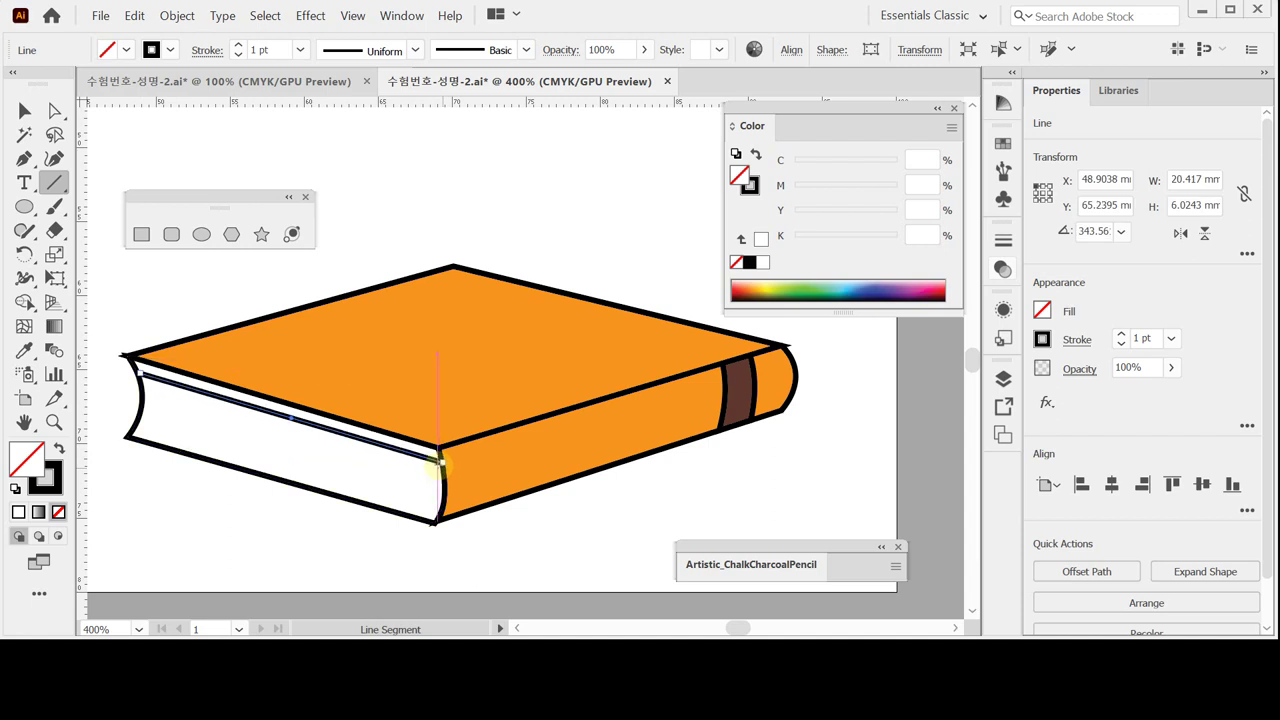
{"action": "left_click_drag", "start_coordinate": [440, 466], "coordinate": [440, 466]}
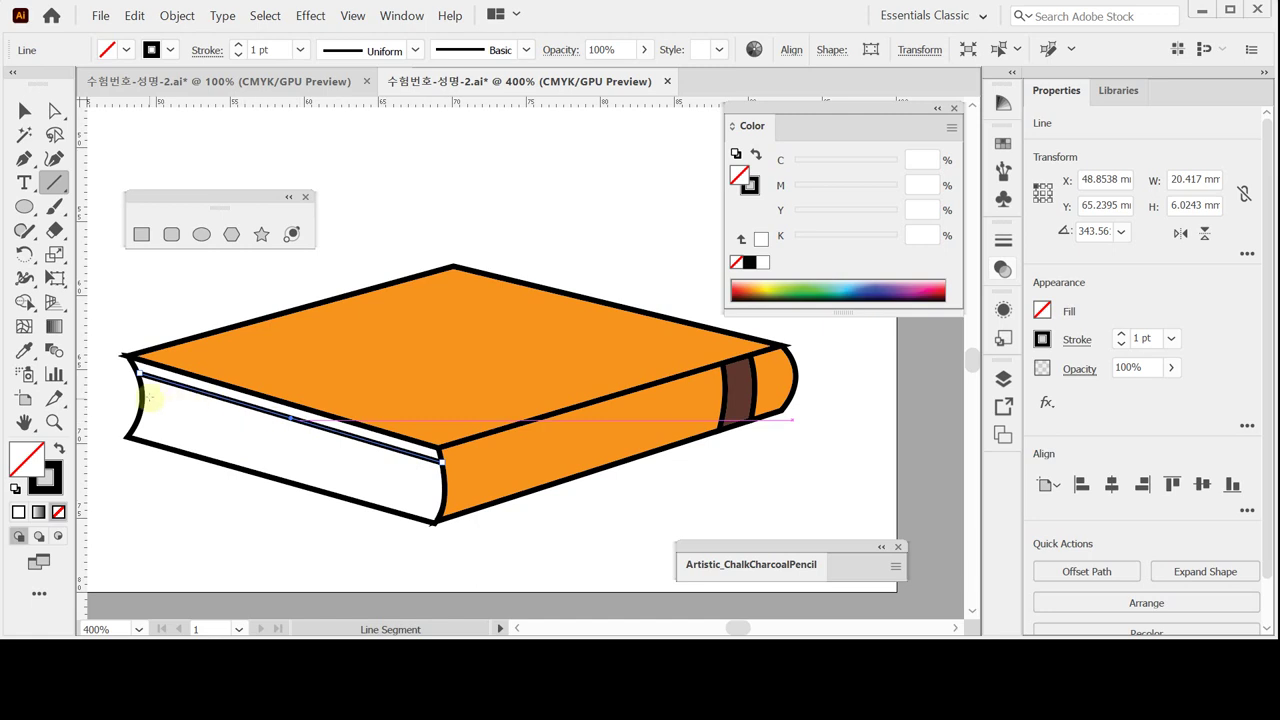
Step: Draw two more page lines across the middle and the lower edge of the page block, nudging the lowest one up
{"action": "mouse_move", "coordinate": [148, 398]}
{"action": "left_mouse_down"}
{"action": "mouse_move", "coordinate": [433, 453]}
{"action": "mouse_move", "coordinate": [446, 490]}
{"action": "left_mouse_up"}
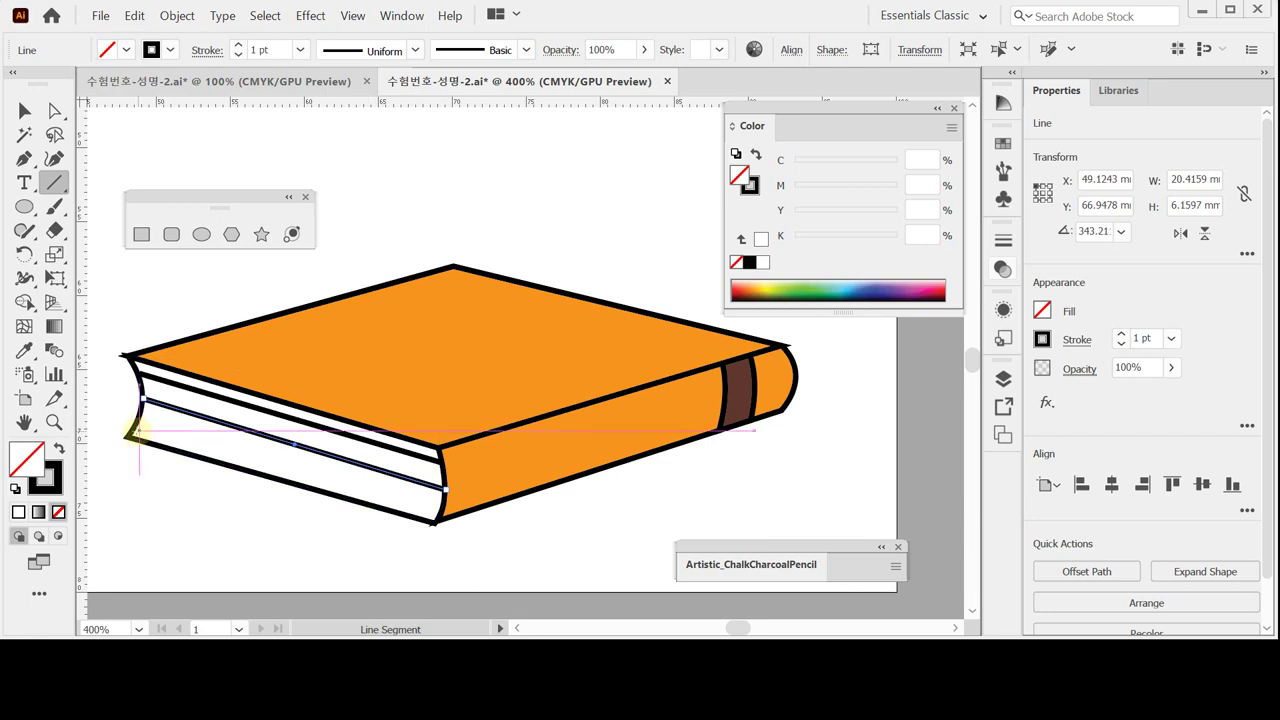
{"action": "mouse_move", "coordinate": [134, 428]}
{"action": "left_mouse_down"}
{"action": "mouse_move", "coordinate": [366, 486]}
{"action": "mouse_move", "coordinate": [434, 520]}
{"action": "left_mouse_up"}
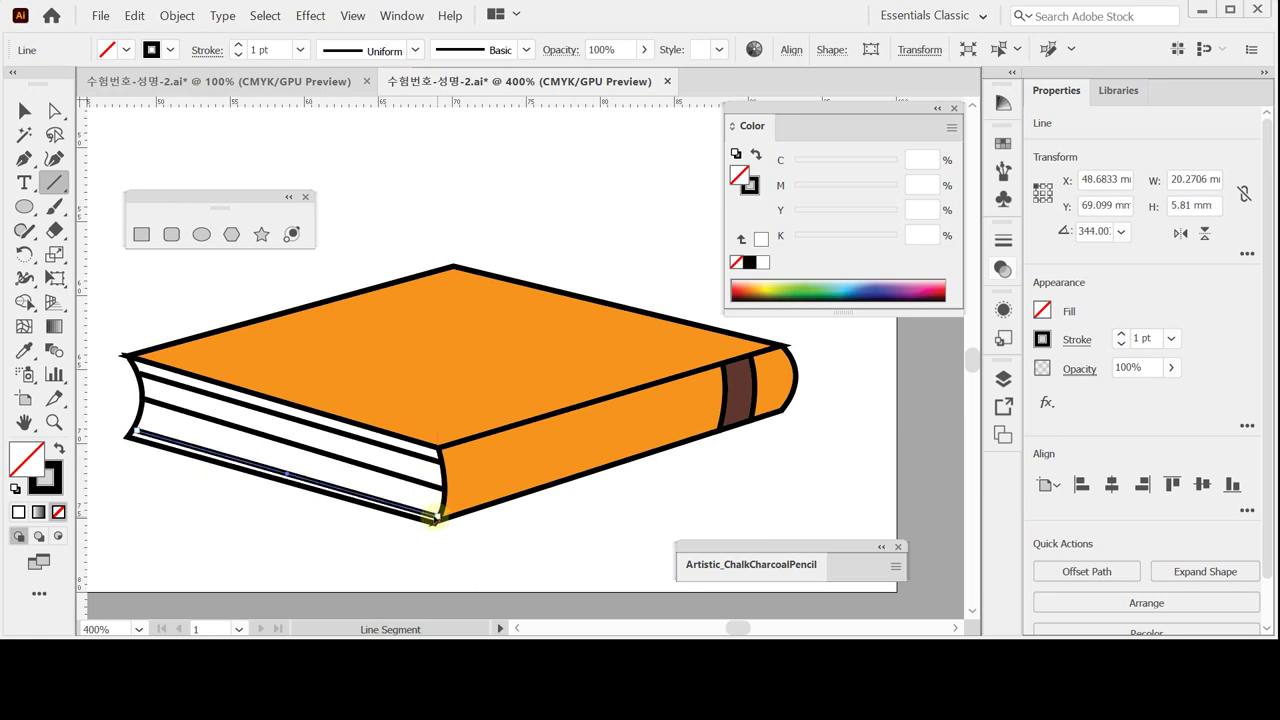
{"action": "key", "text": "Up"}
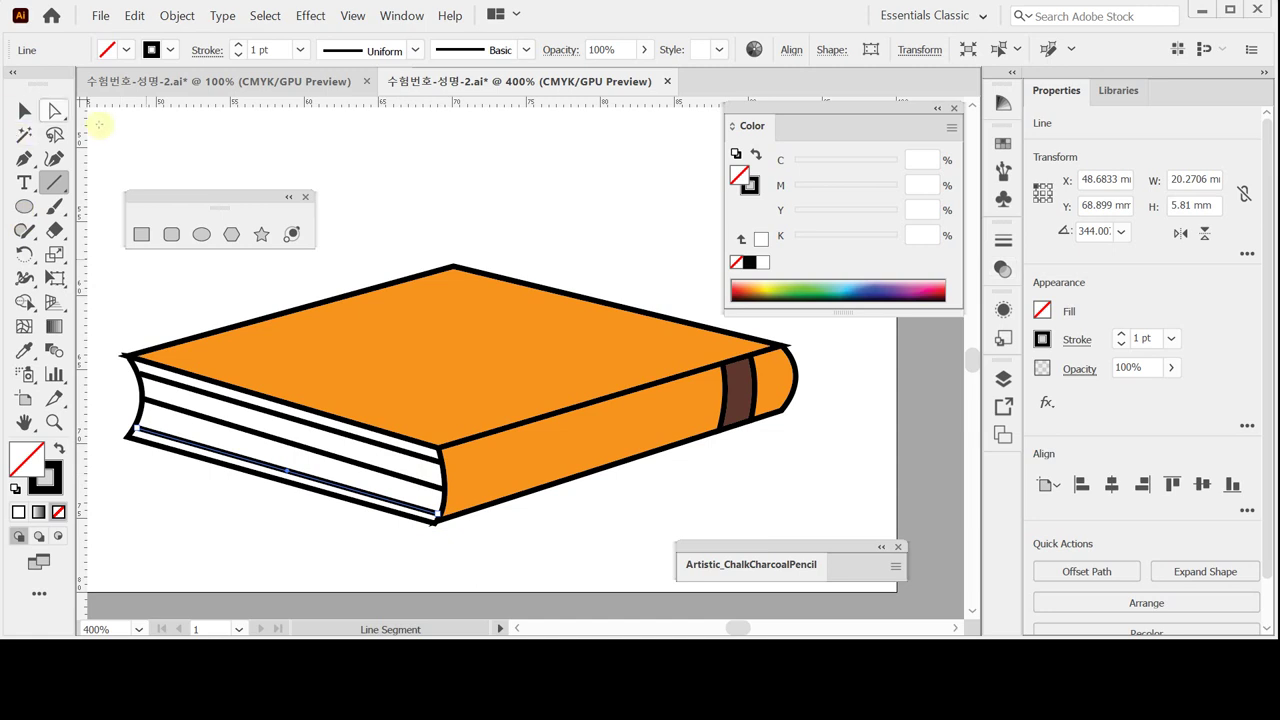
Step: Select the three page lines in Outline view and distribute them vertically by their centers
{"action": "left_click", "coordinate": [24, 110]}
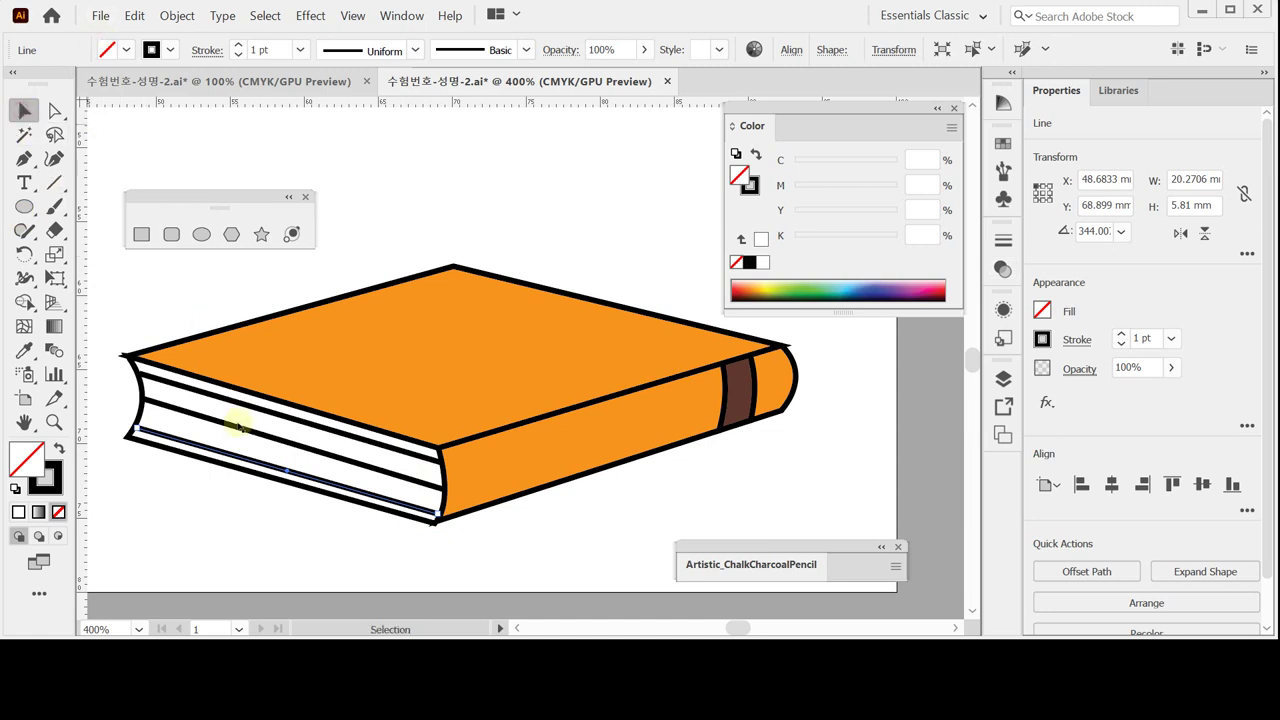
{"action": "left_click", "coordinate": [229, 495]}
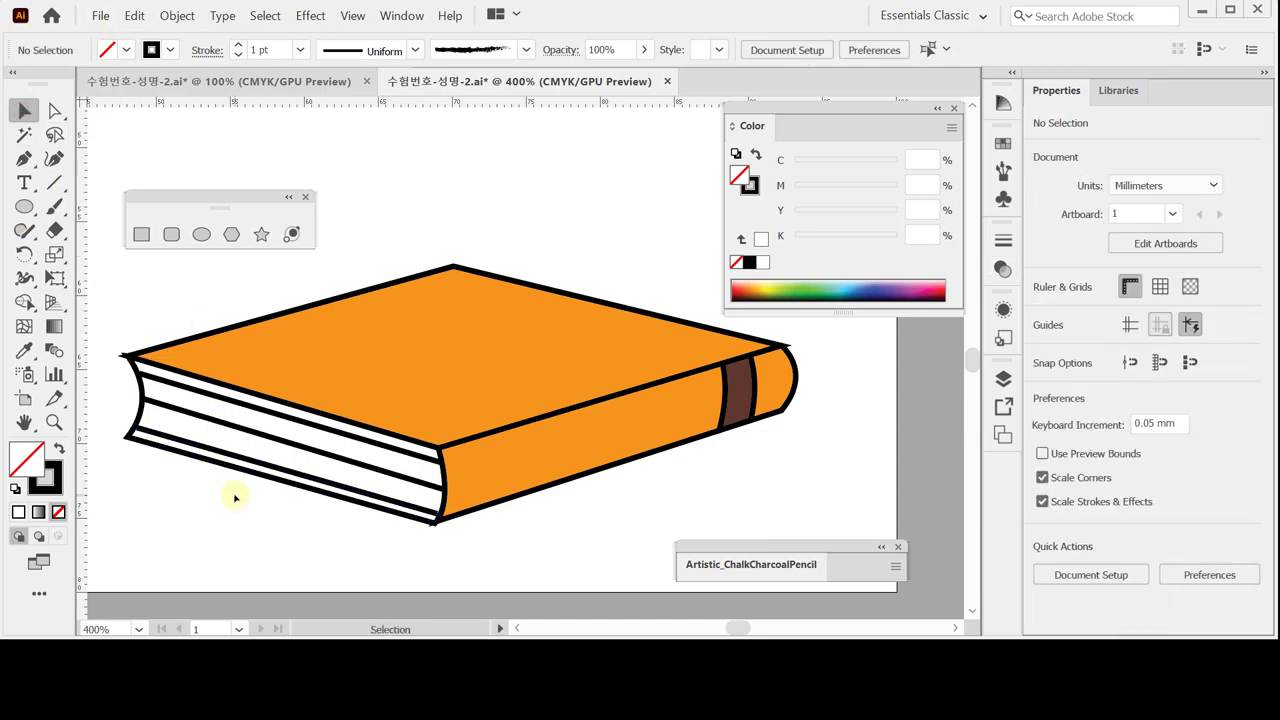
{"action": "key", "text": "ctrl+y"}
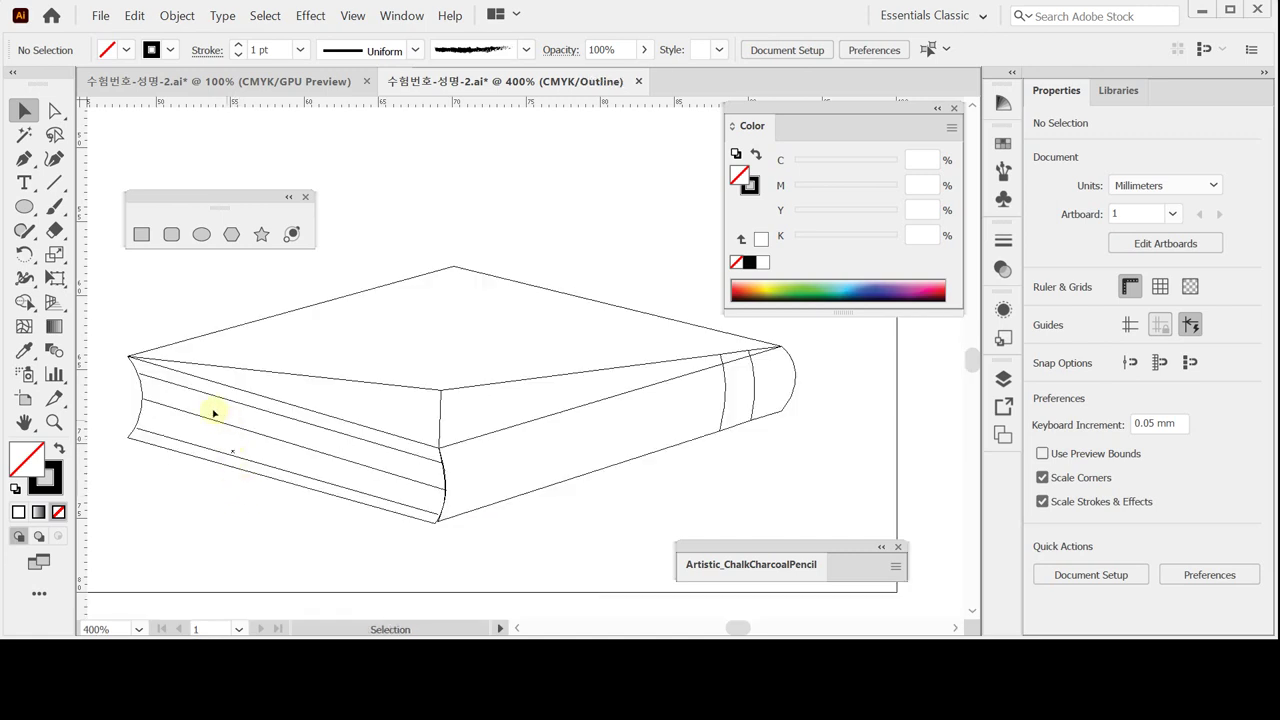
{"action": "left_click_drag", "start_coordinate": [174, 378], "coordinate": [192, 430]}
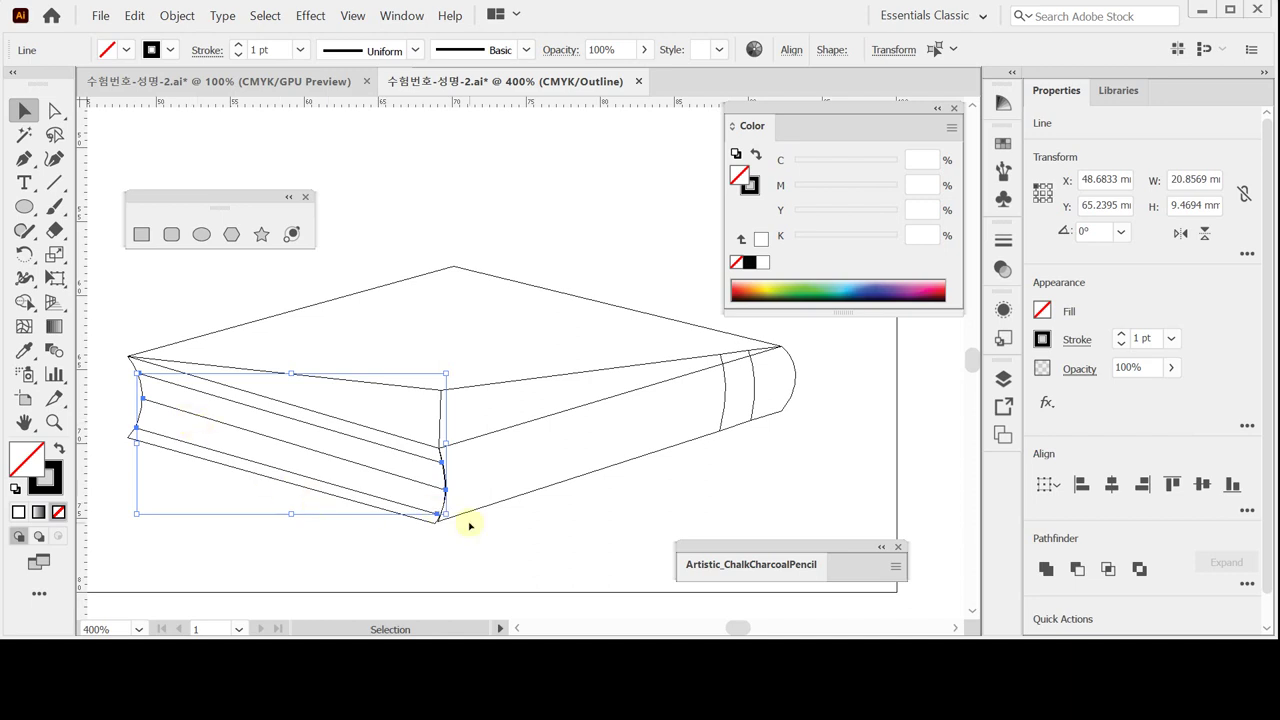
{"action": "key", "text": "ctrl+y"}
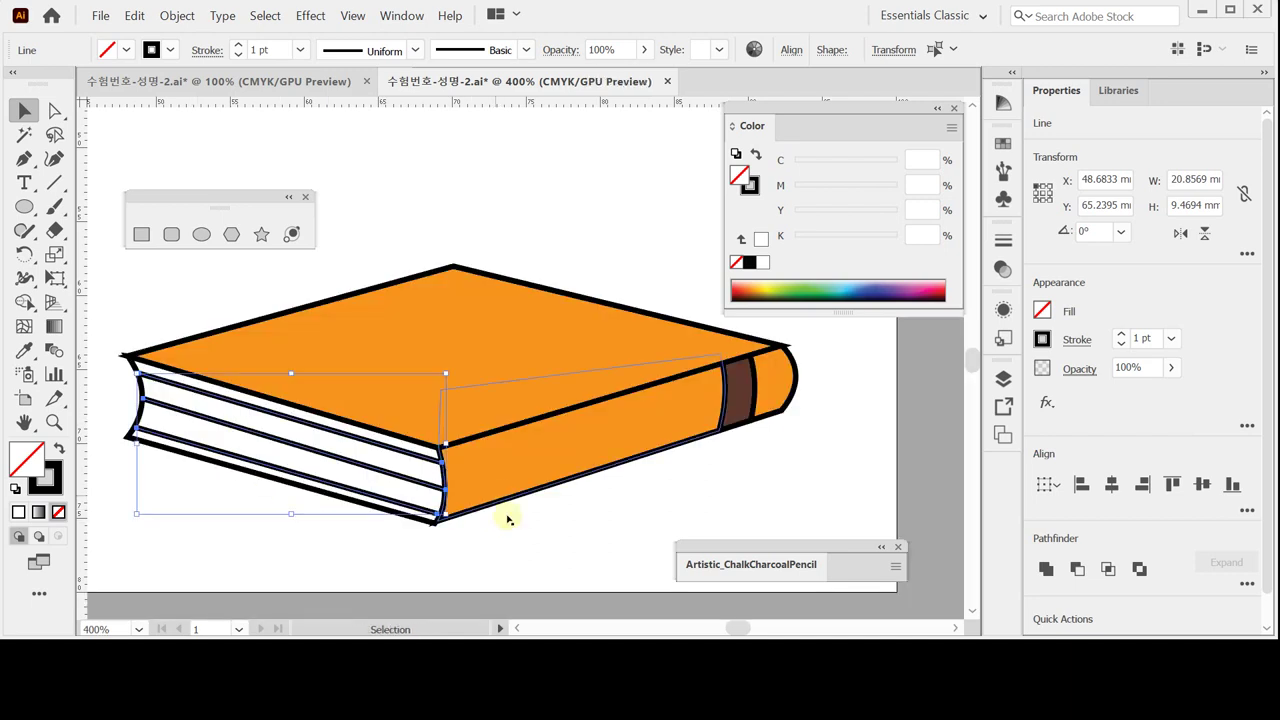
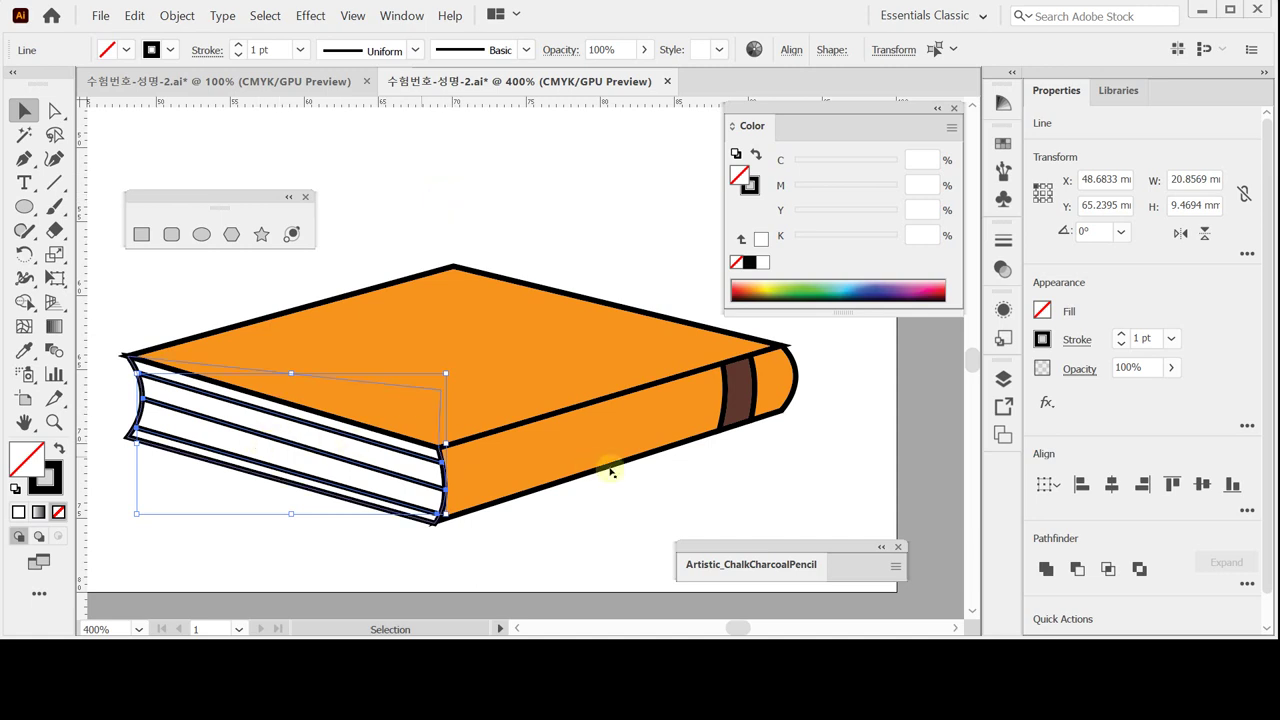
{"action": "left_click", "coordinate": [1247, 511]}
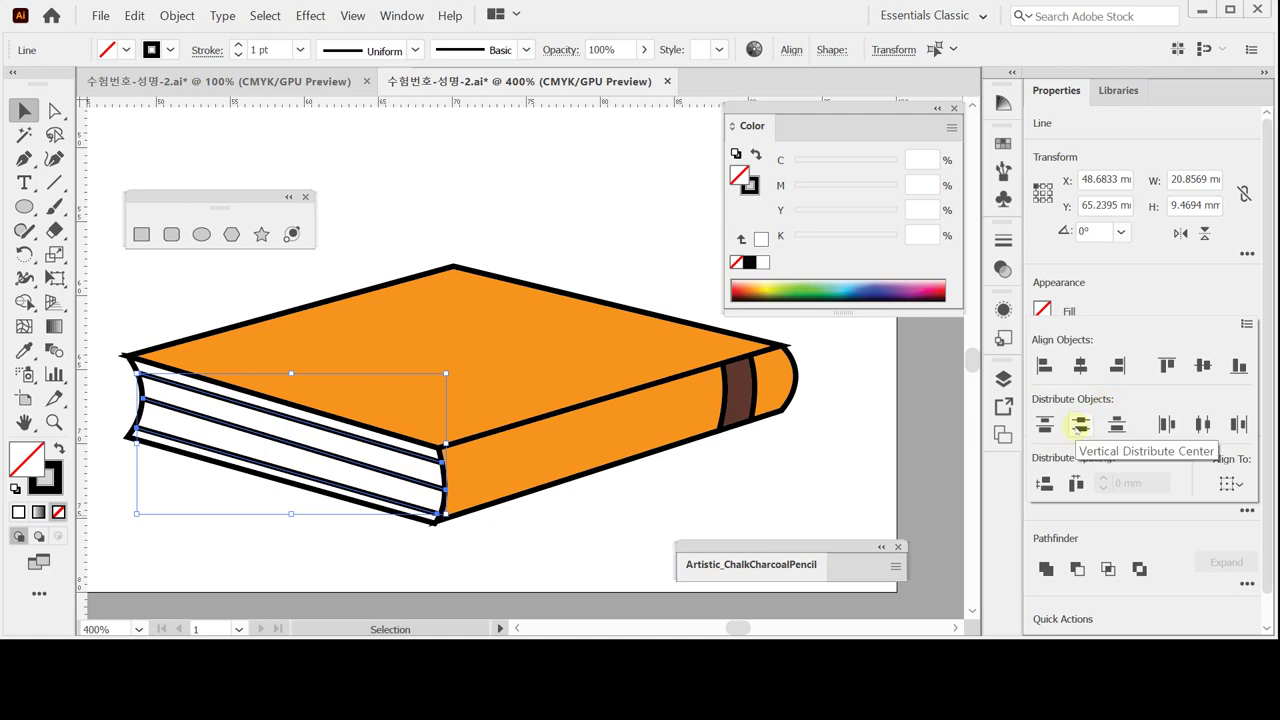
{"action": "left_click", "coordinate": [1079, 427]}
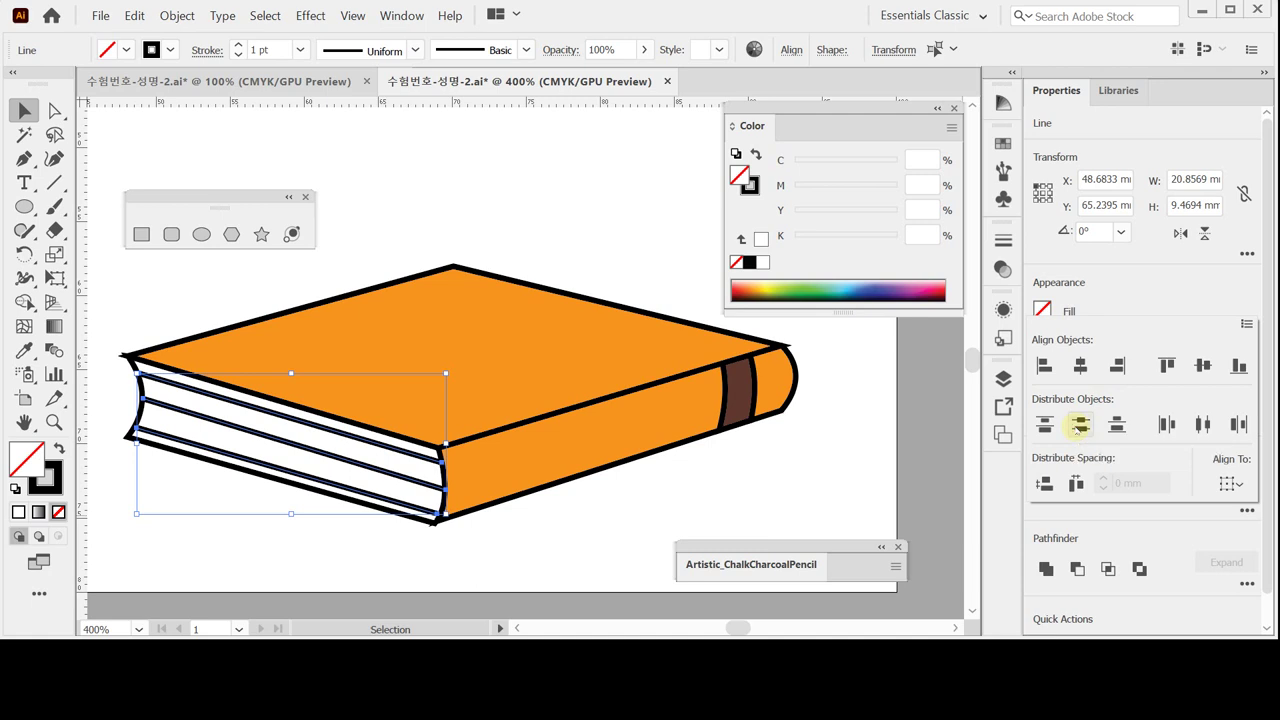
{"action": "left_click", "coordinate": [1079, 427]}
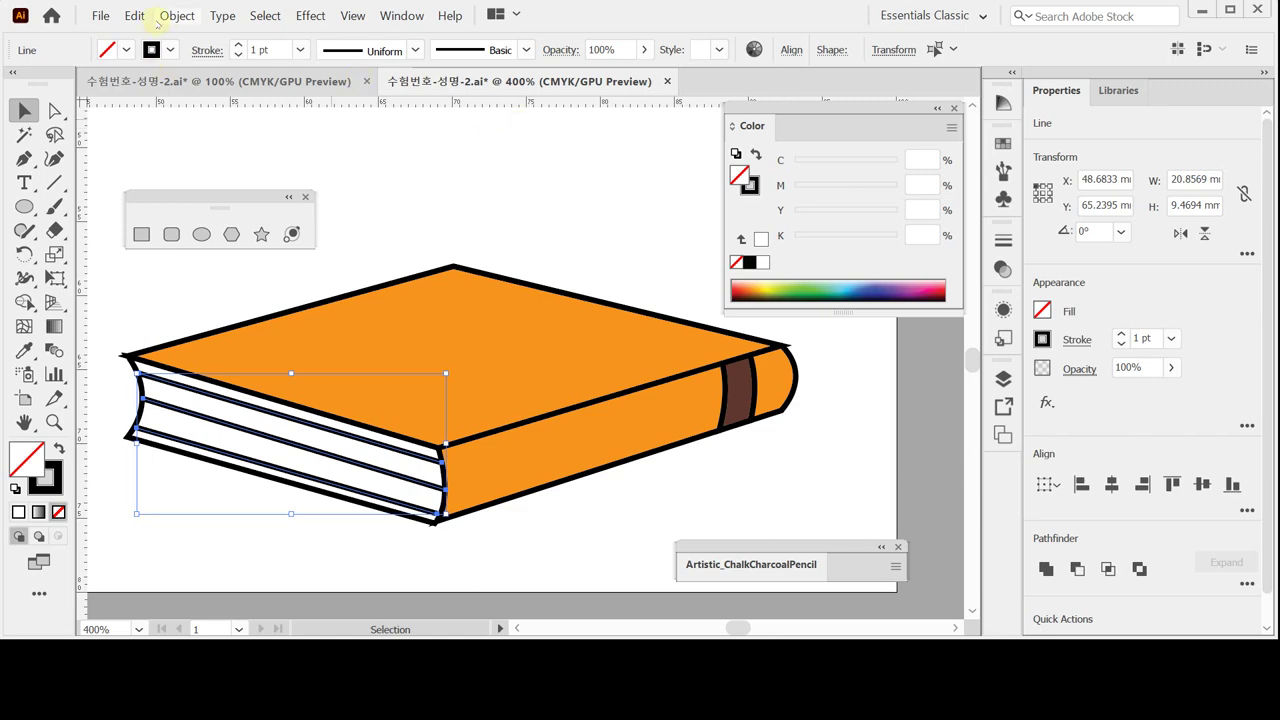
Step: Blend the three page lines to create intermediate lines, and compare the blend in Outline and Preview views
{"action": "left_click", "coordinate": [175, 16]}
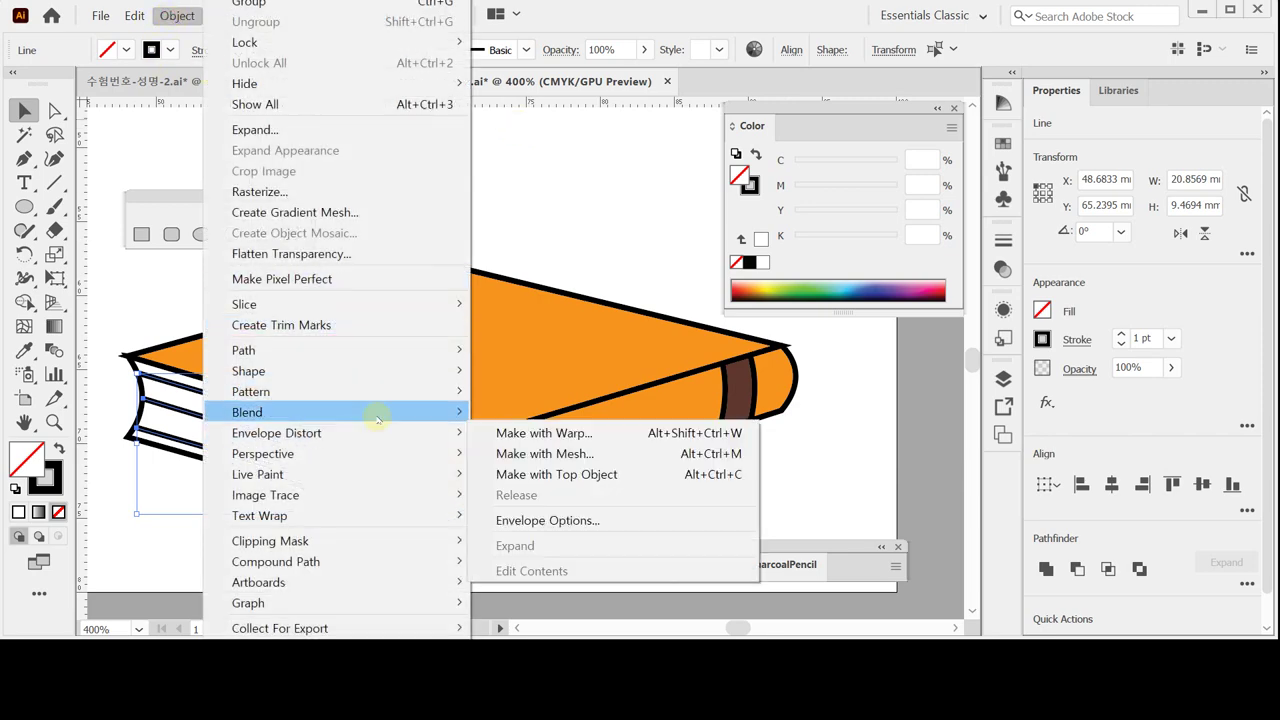
{"action": "mouse_move", "coordinate": [400, 414]}
{"action": "left_click", "coordinate": [494, 411]}
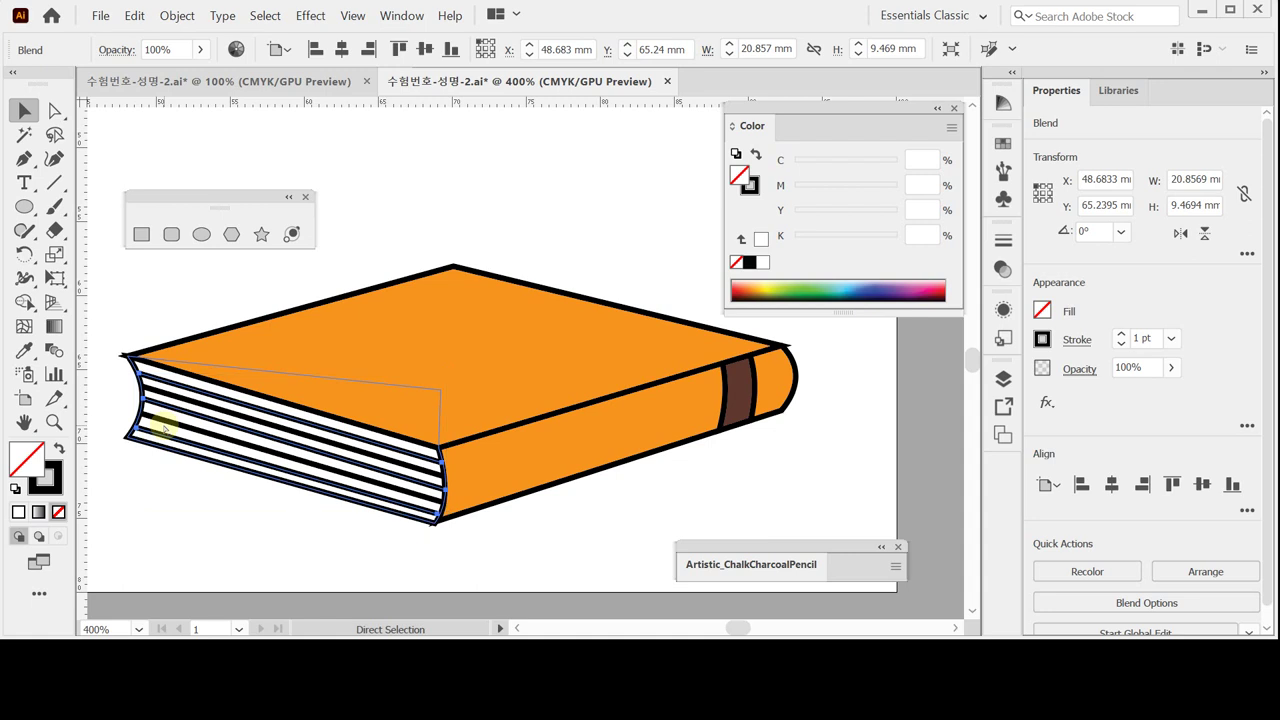
{"action": "key", "text": "ctrl+y"}
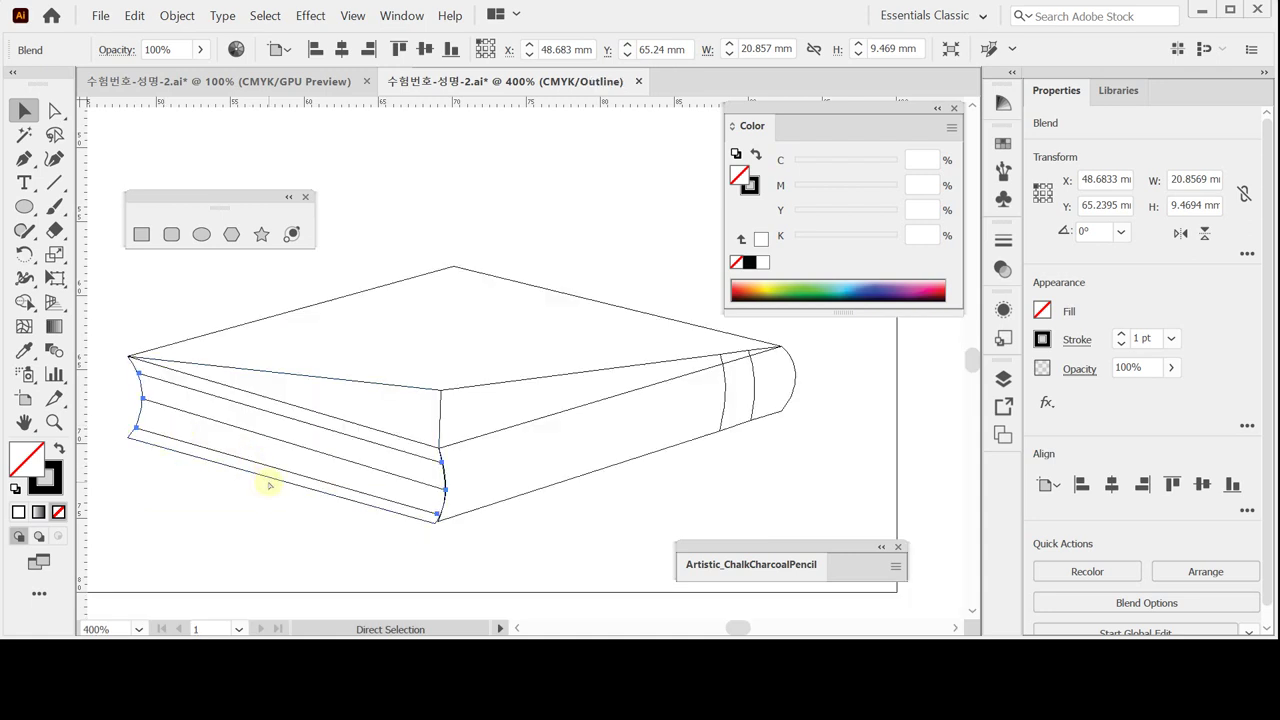
{"action": "key", "text": "ctrl+y"}
{"action": "key", "text": "v"}
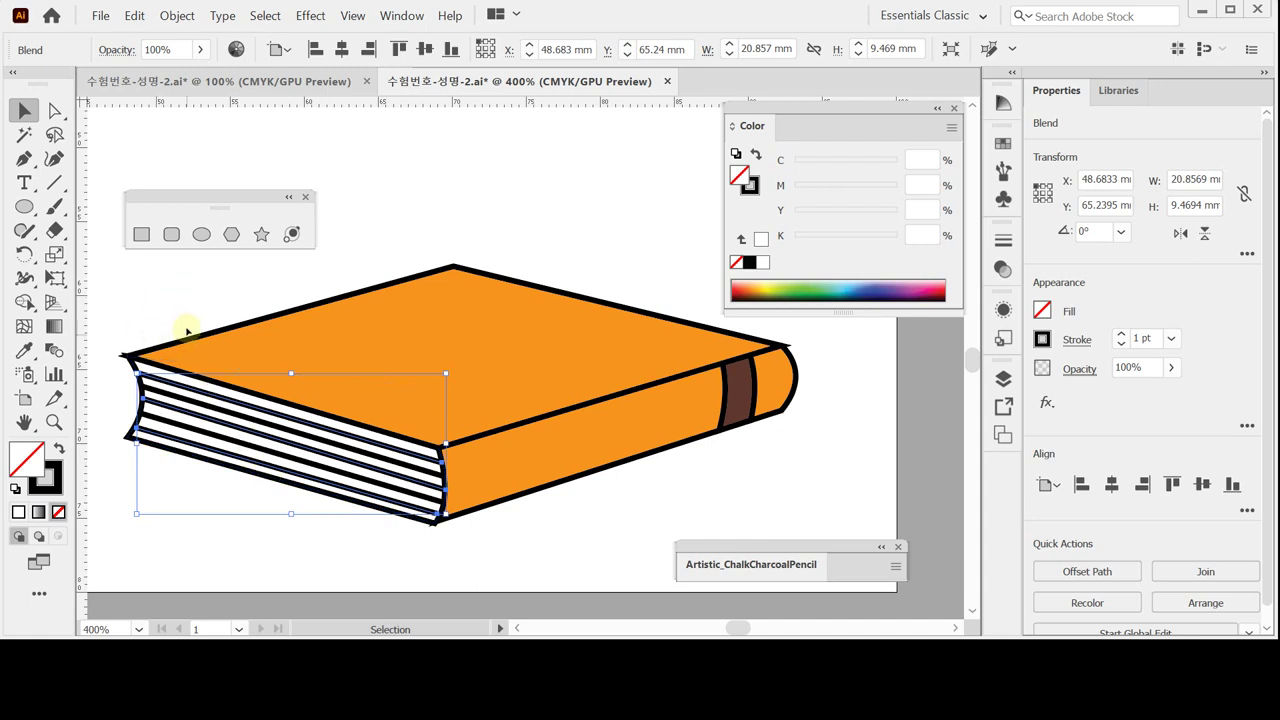
Step: Expand the page-line blend into separate paths and check them in Outline view before returning to Preview
{"action": "left_click", "coordinate": [172, 19]}
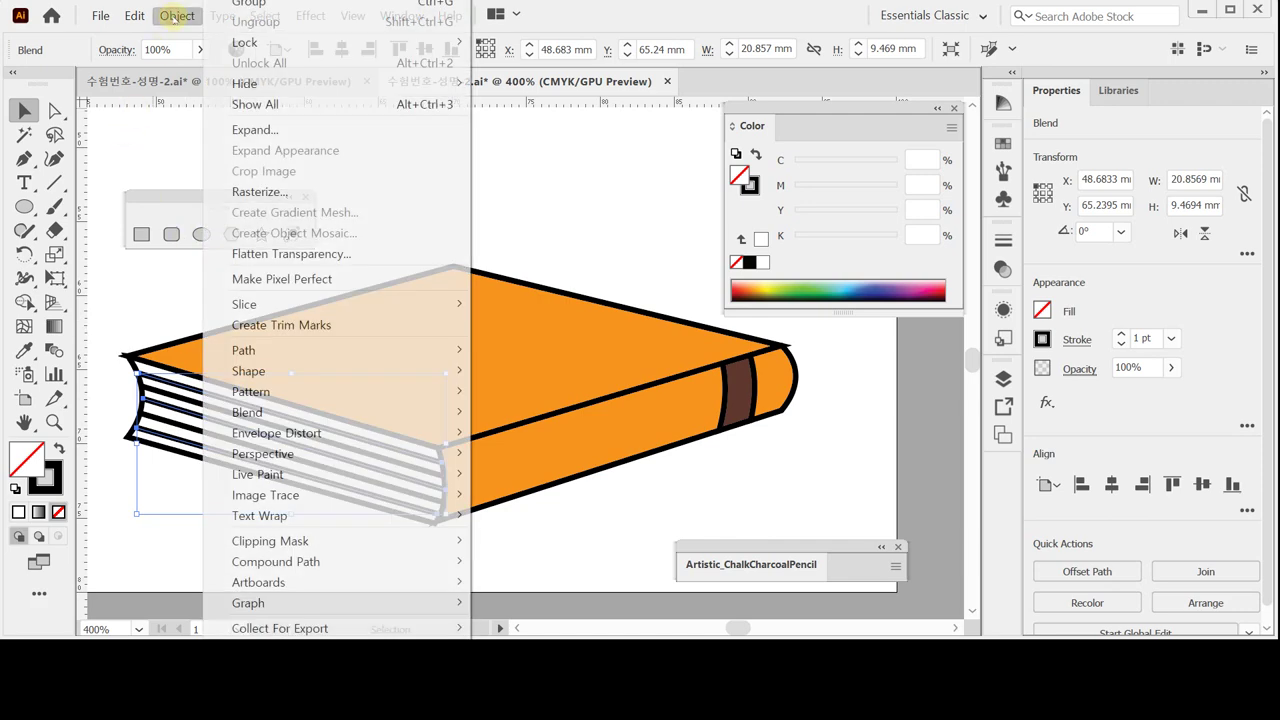
{"action": "mouse_move", "coordinate": [299, 411]}
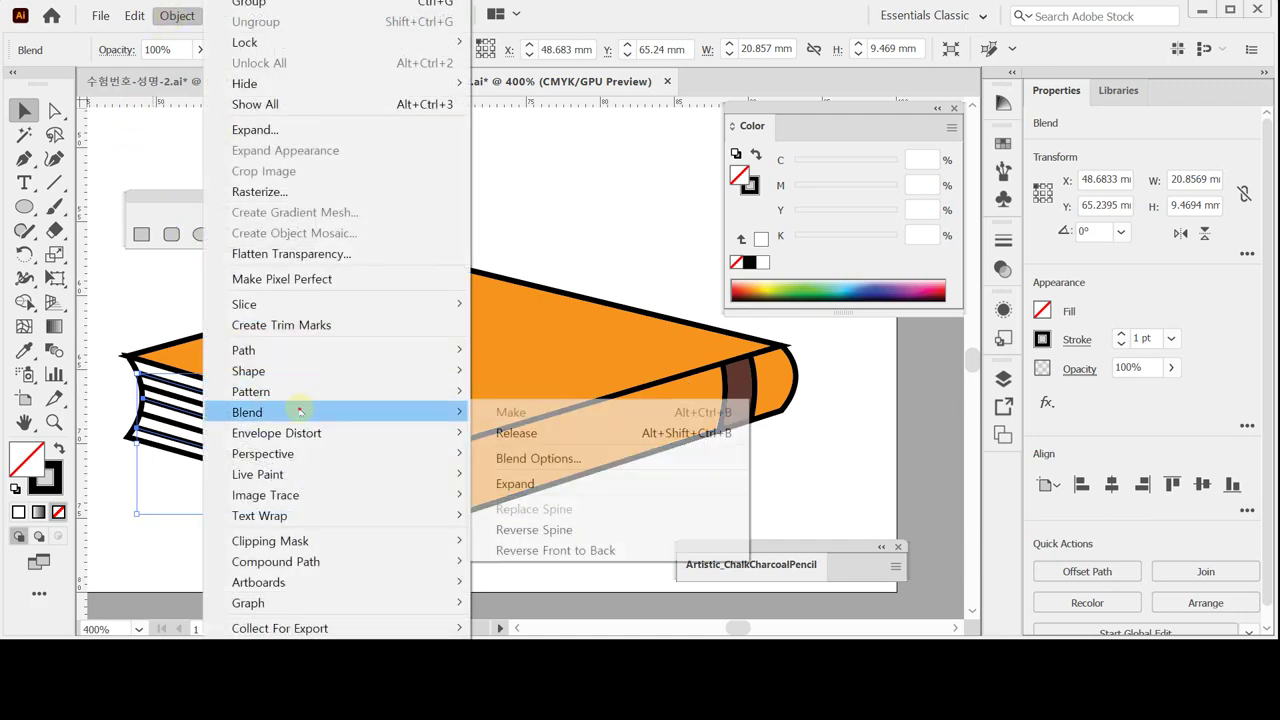
{"action": "left_click", "coordinate": [522, 484]}
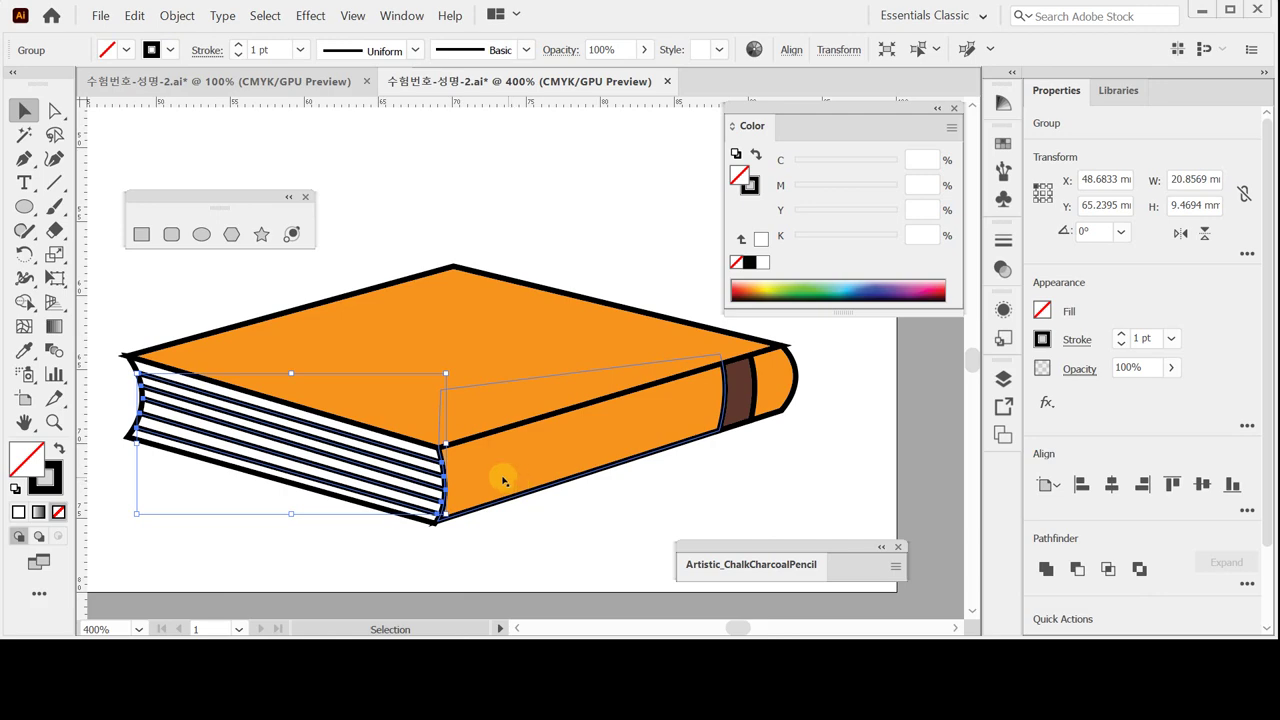
{"action": "key", "text": "a"}
{"action": "key", "text": "ctrl+y"}
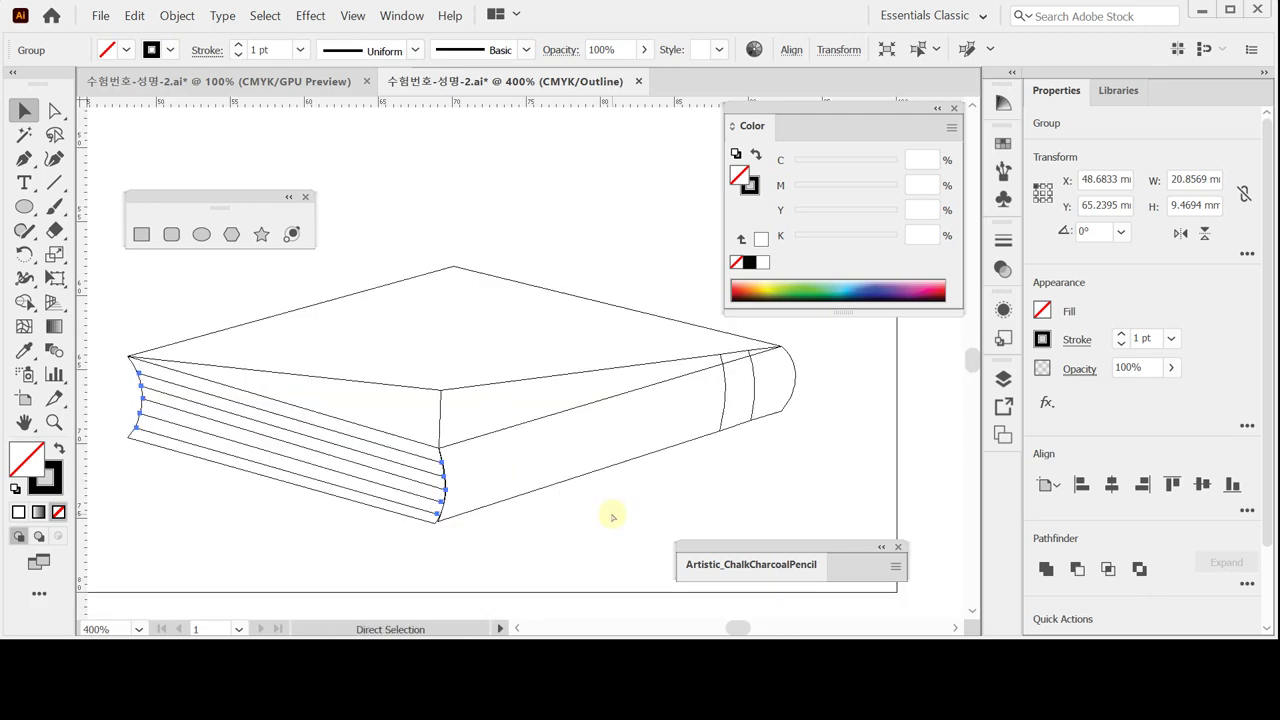
{"action": "key", "text": "ctrl+y"}
{"action": "key", "text": "ctrl+y"}
{"action": "key", "text": "ctrl+y"}
{"action": "key", "text": "v"}
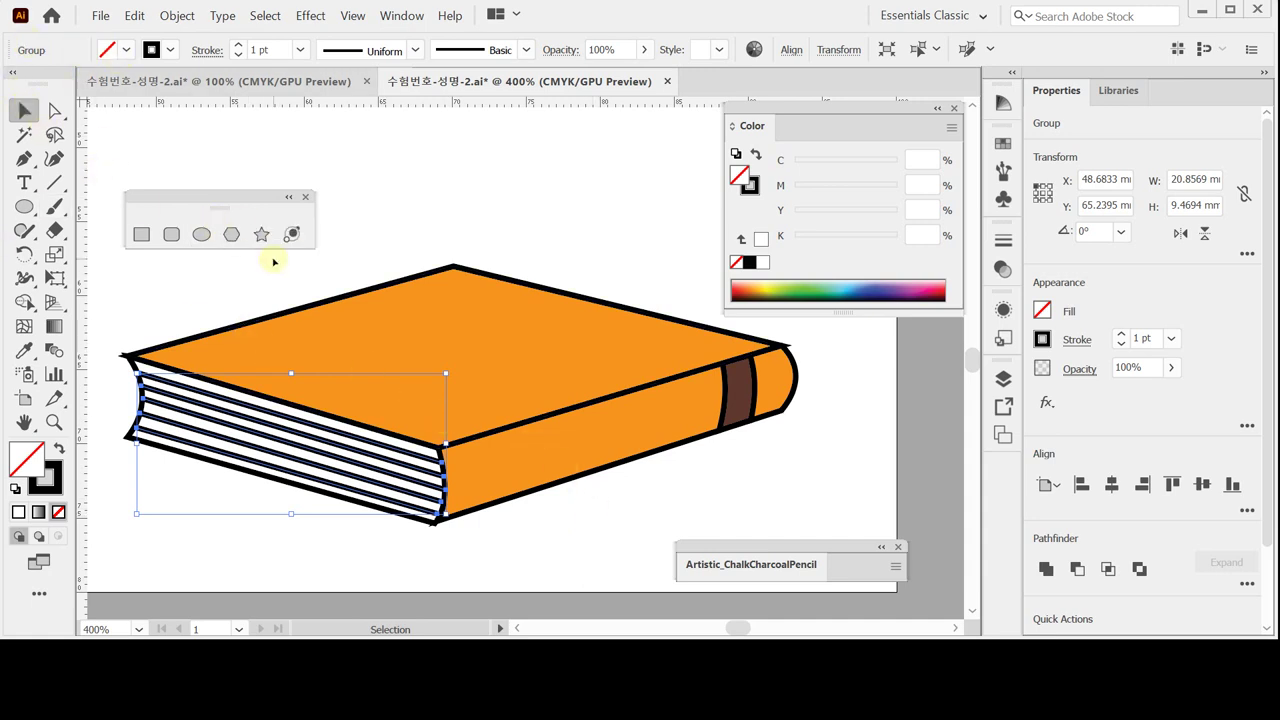
Step: Select the book's cover and spine and bring them to the front, above the page lines
{"action": "left_click", "coordinate": [398, 218]}
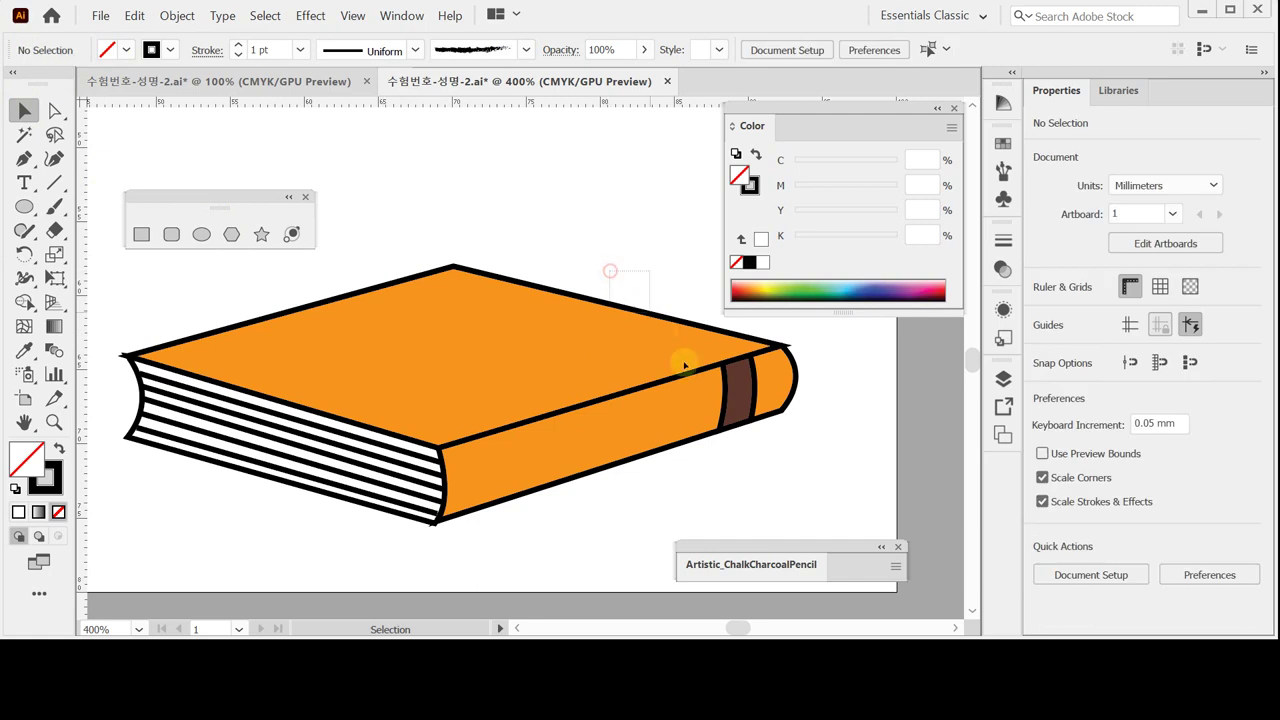
{"action": "left_click_drag", "start_coordinate": [765, 452], "coordinate": [663, 277]}
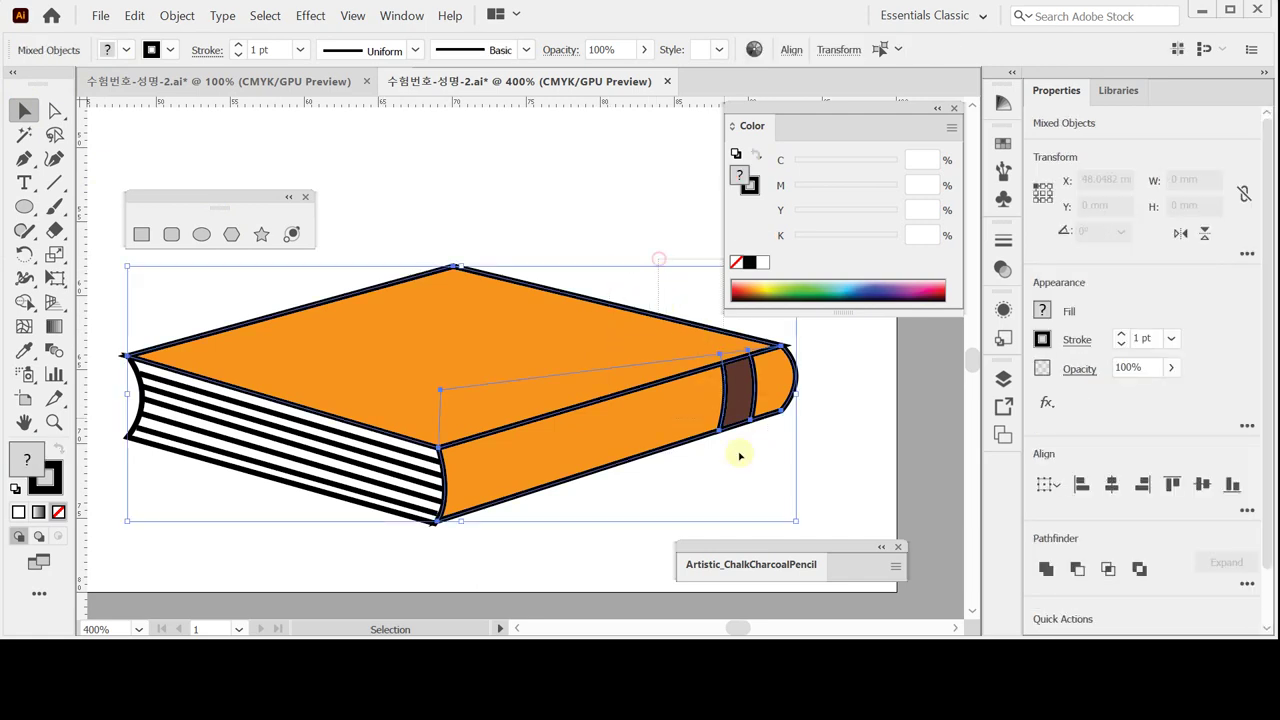
{"action": "right_click", "coordinate": [646, 352]}
{"action": "mouse_move", "coordinate": [697, 260]}
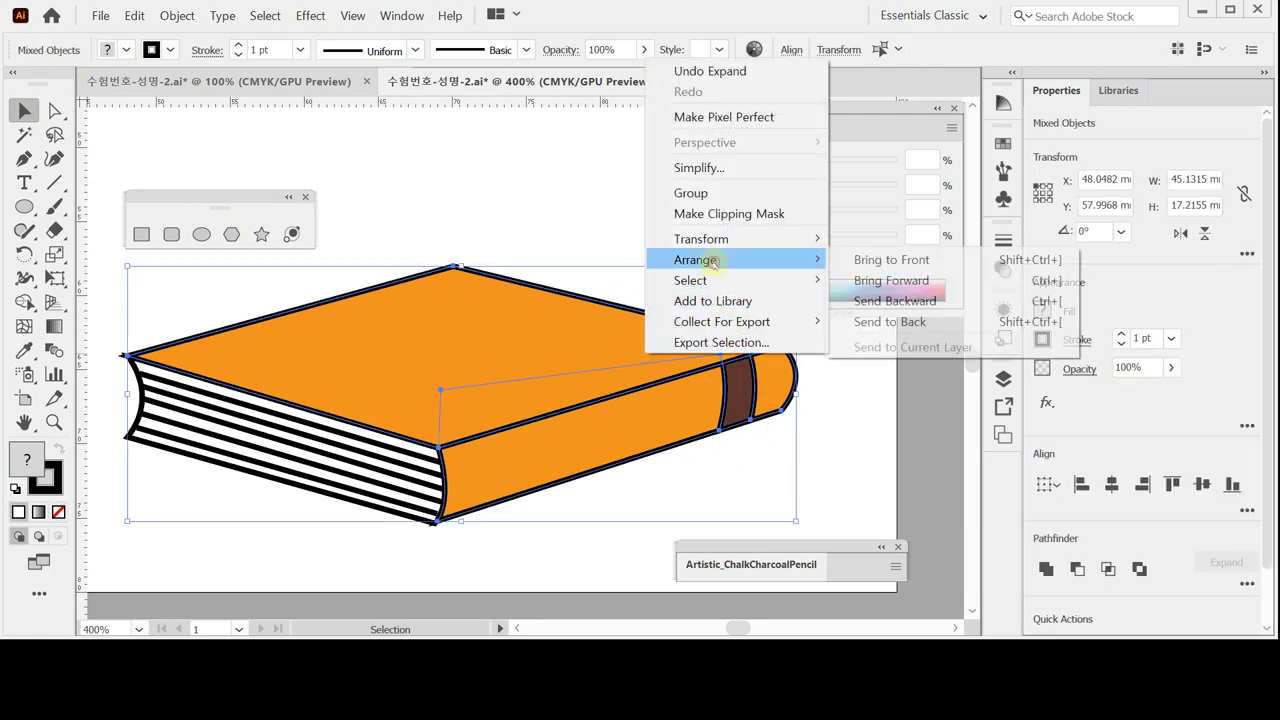
{"action": "left_click", "coordinate": [853, 261]}
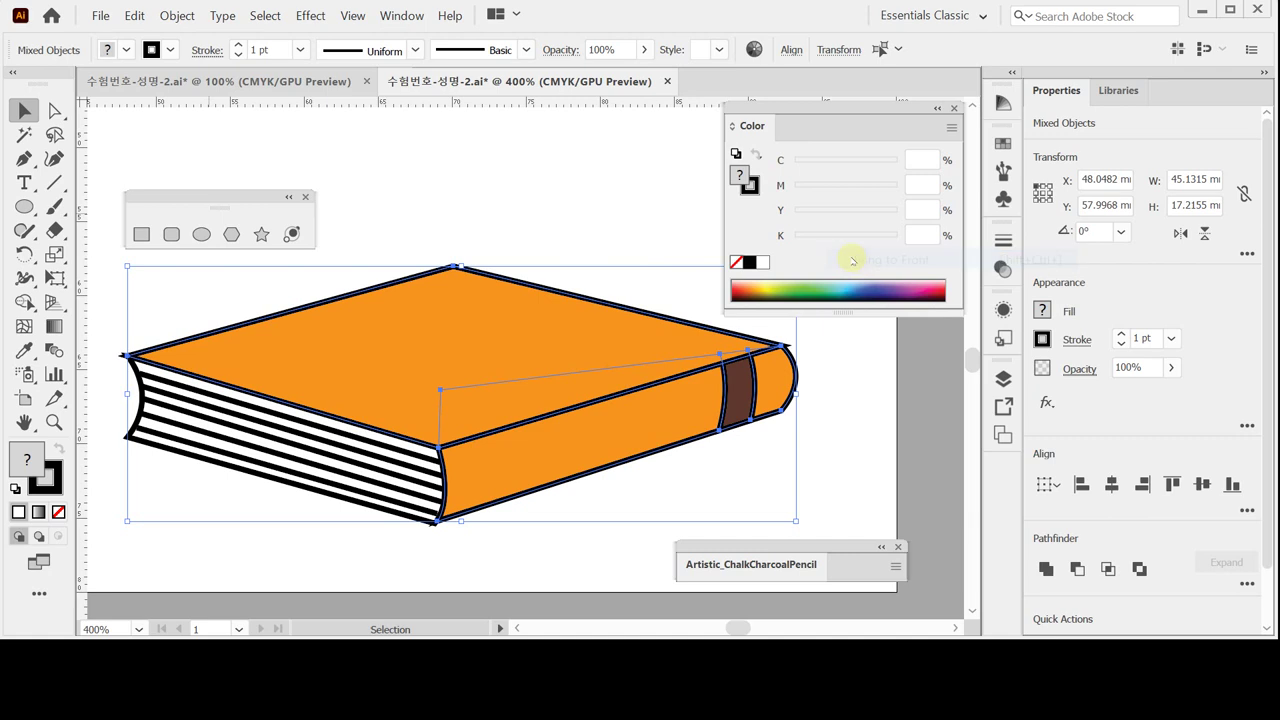
Step: Select every part of the book, including the page lines, and group them
{"action": "left_click", "coordinate": [533, 216]}
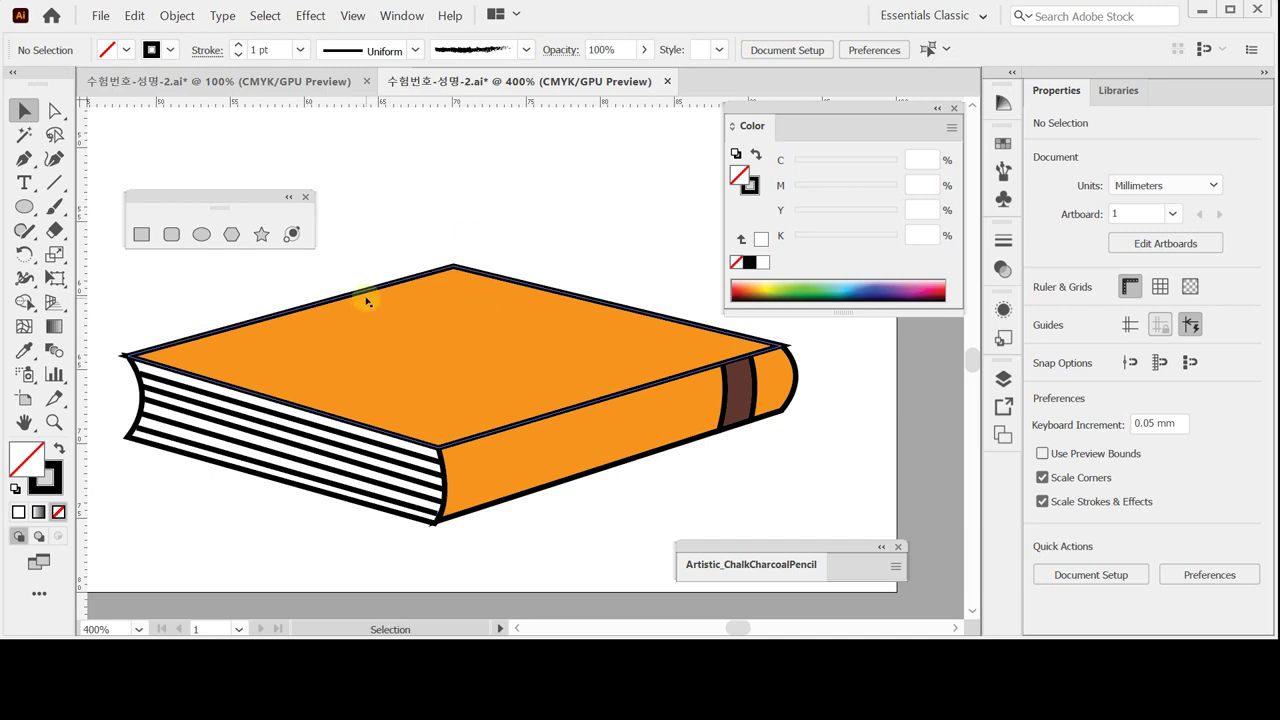
{"action": "left_click_drag", "start_coordinate": [128, 265], "coordinate": [750, 510]}
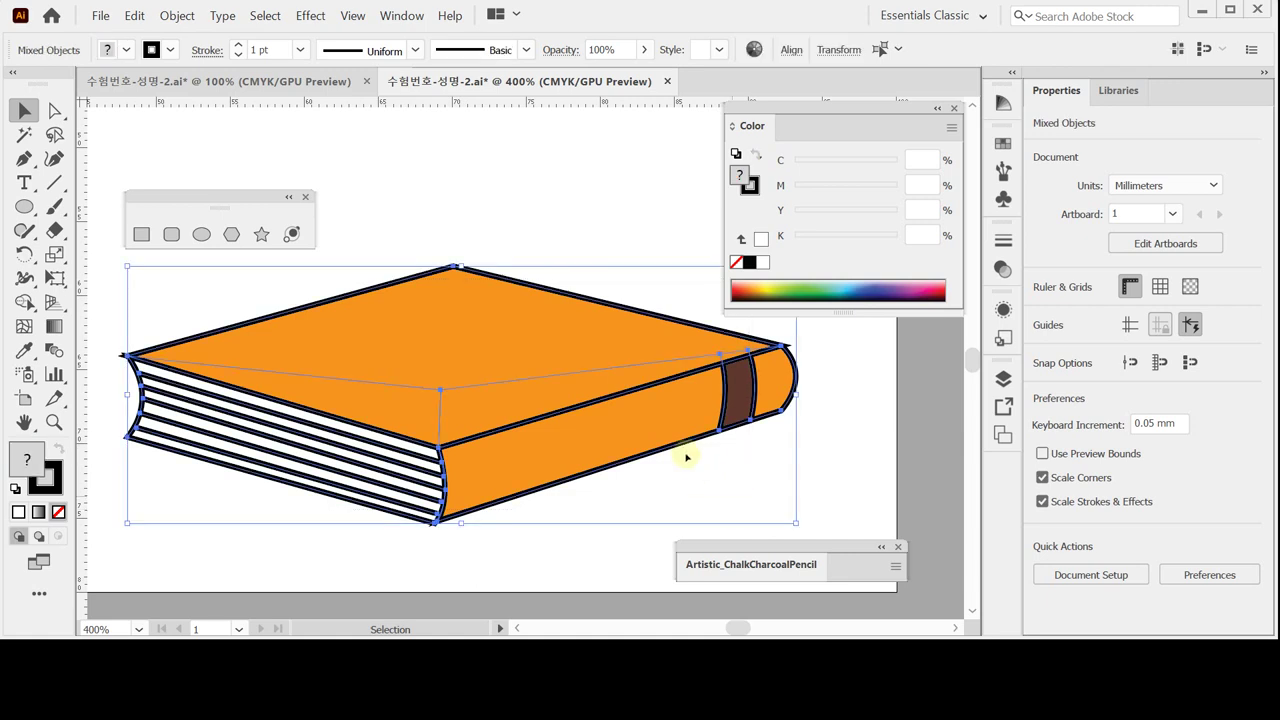
{"action": "key", "text": "ctrl+g"}
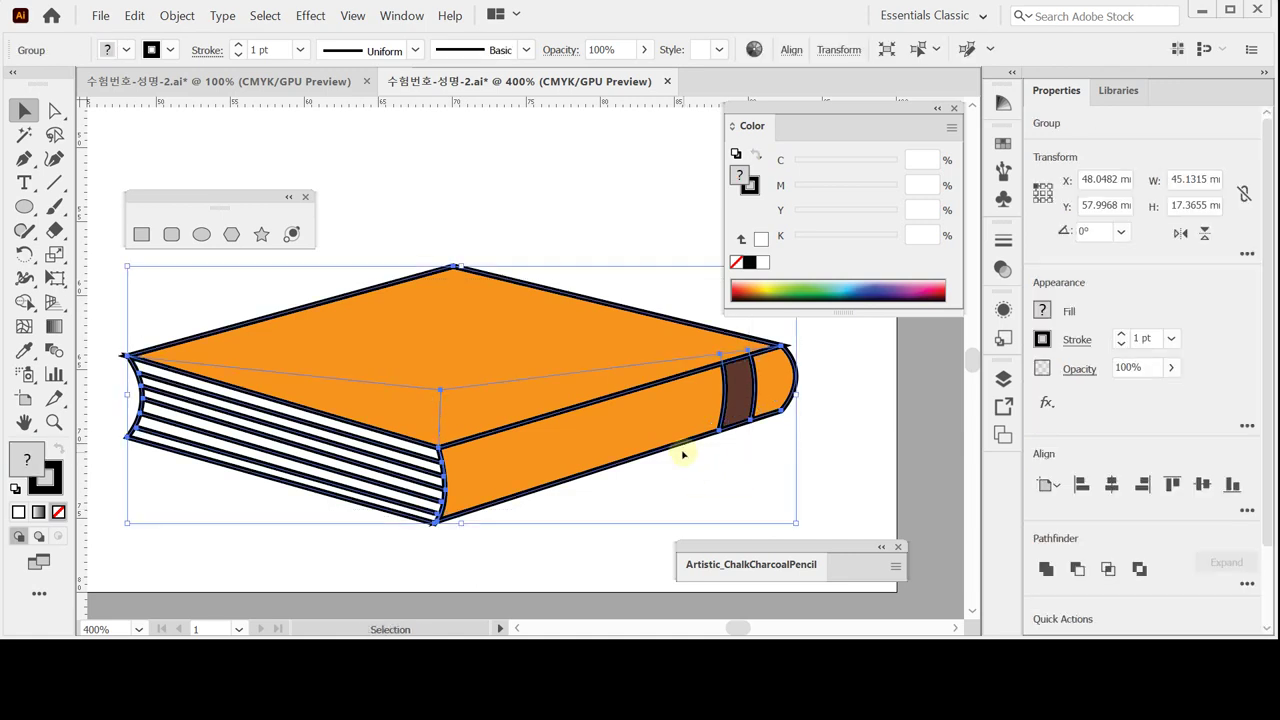
Step: Try copying the grouped book straight up and repeating the duplication to form a stack of three
{"action": "key", "text": "ctrl+minus"}
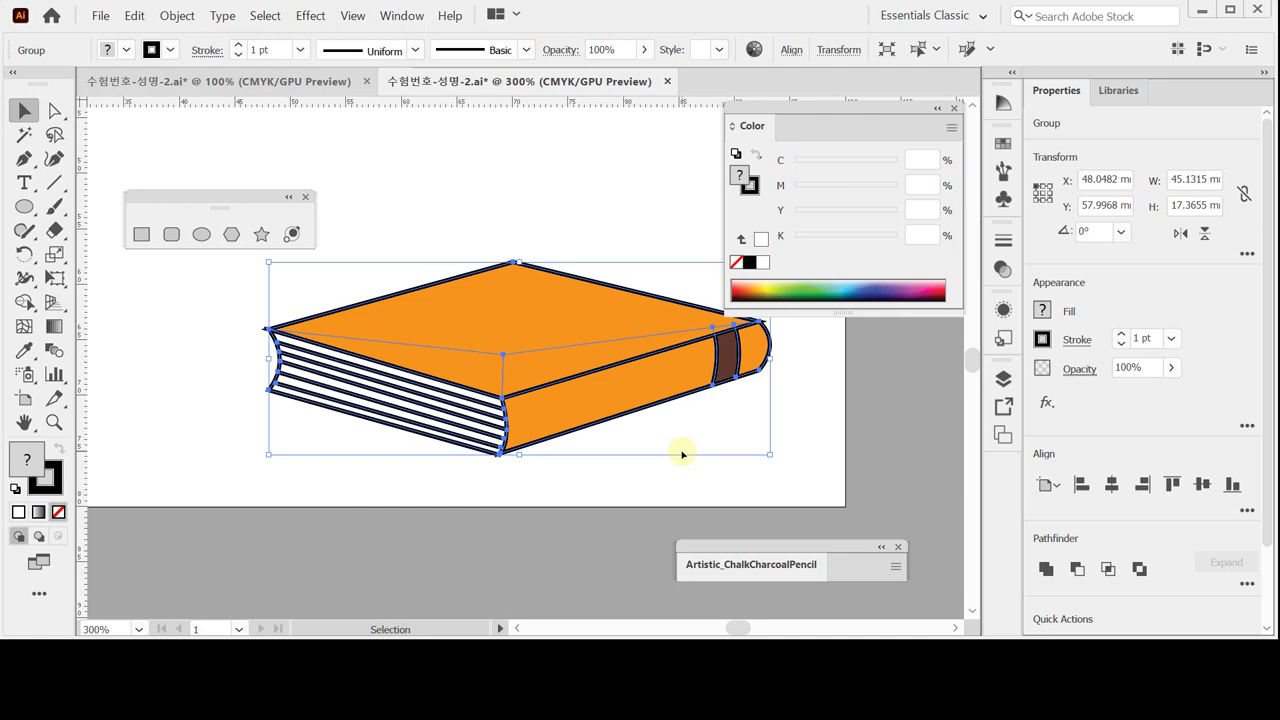
{"action": "scroll", "coordinate": [575, 440], "scroll_direction": "up", "scroll_amount": 2}
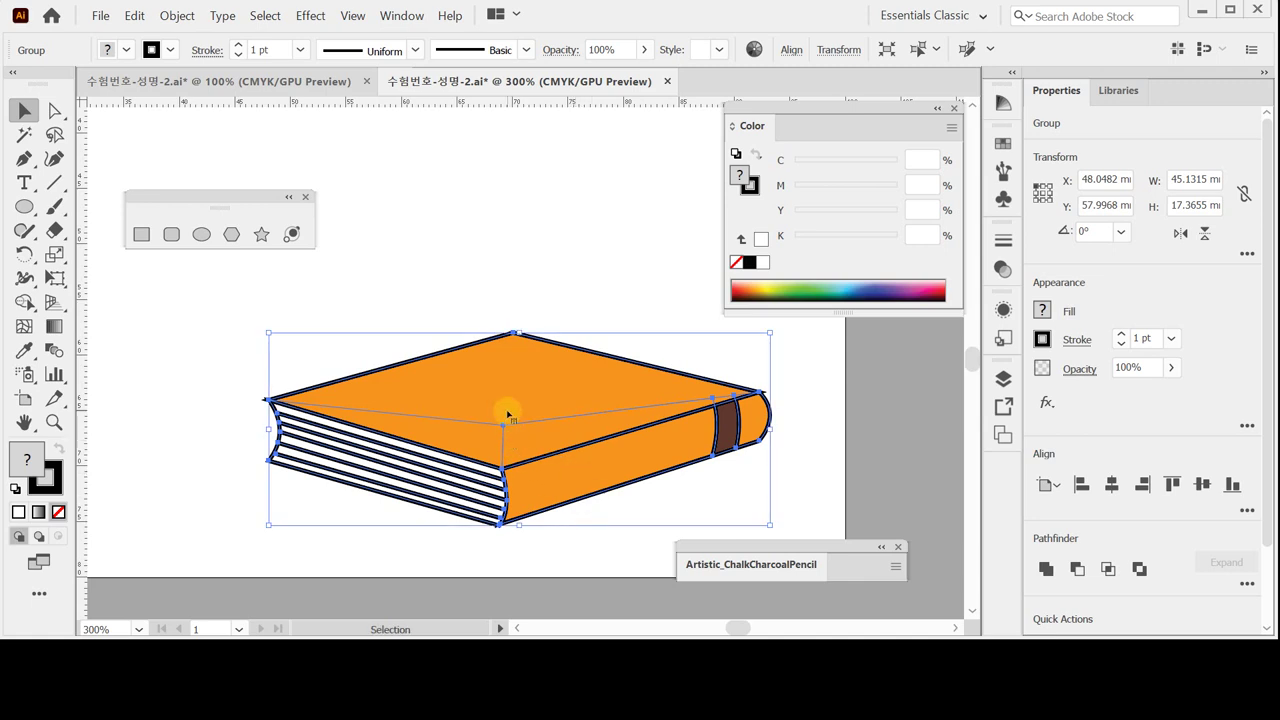
{"action": "left_click_drag", "start_coordinate": [507, 414], "coordinate": [507, 338]}
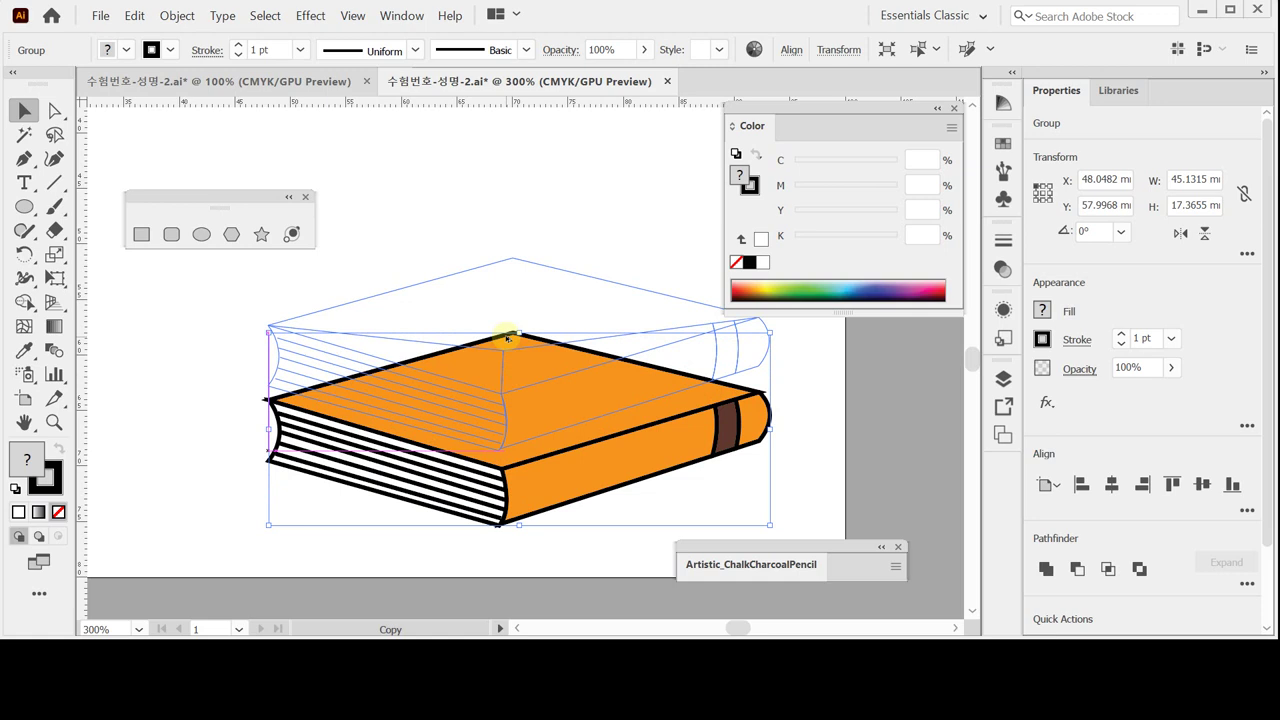
{"action": "left_click_drag", "start_coordinate": [507, 338], "coordinate": [508, 341]}
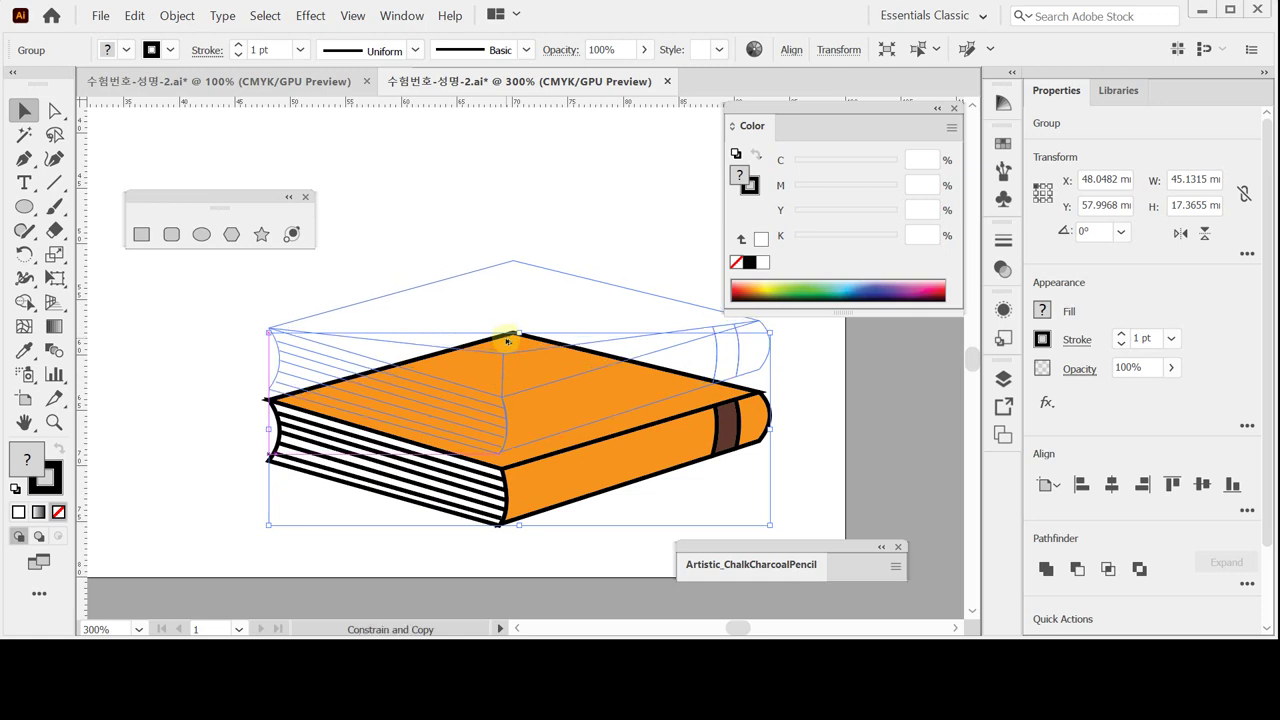
{"action": "left_click_drag", "start_coordinate": [508, 341], "coordinate": [508, 337]}
{"action": "key", "text": "ctrl"}
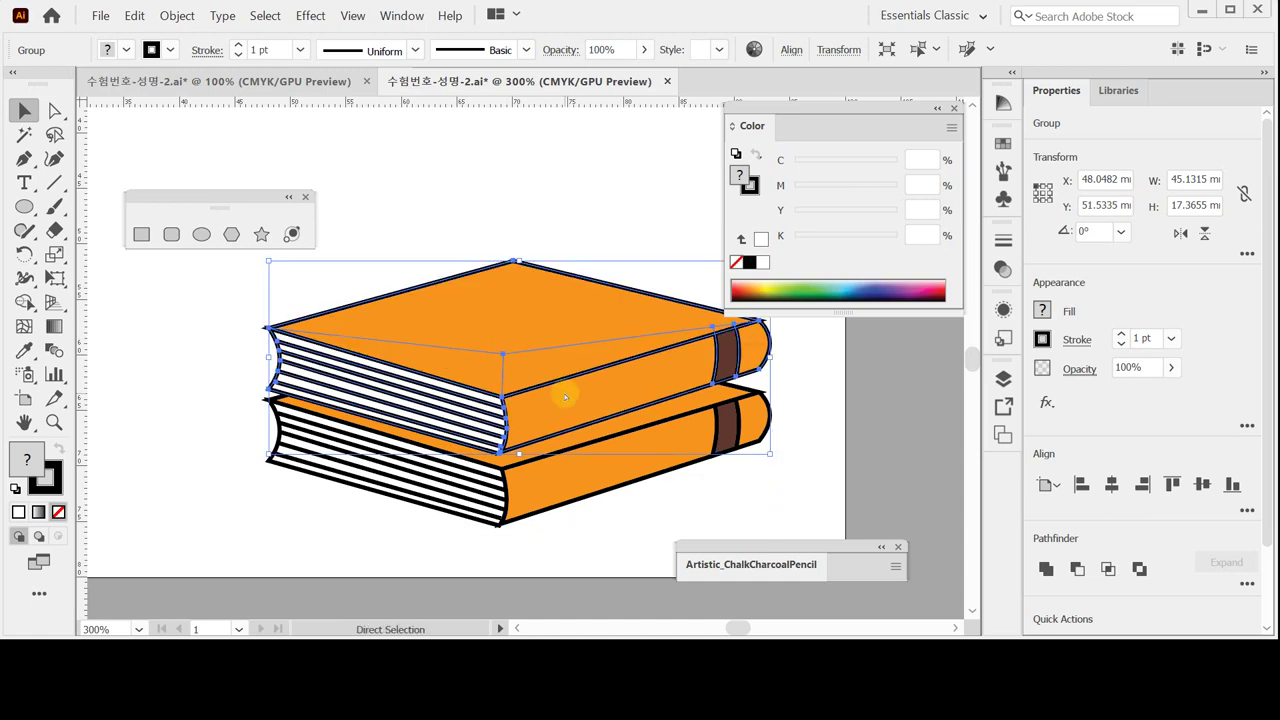
{"action": "key", "text": "ctrl+d"}
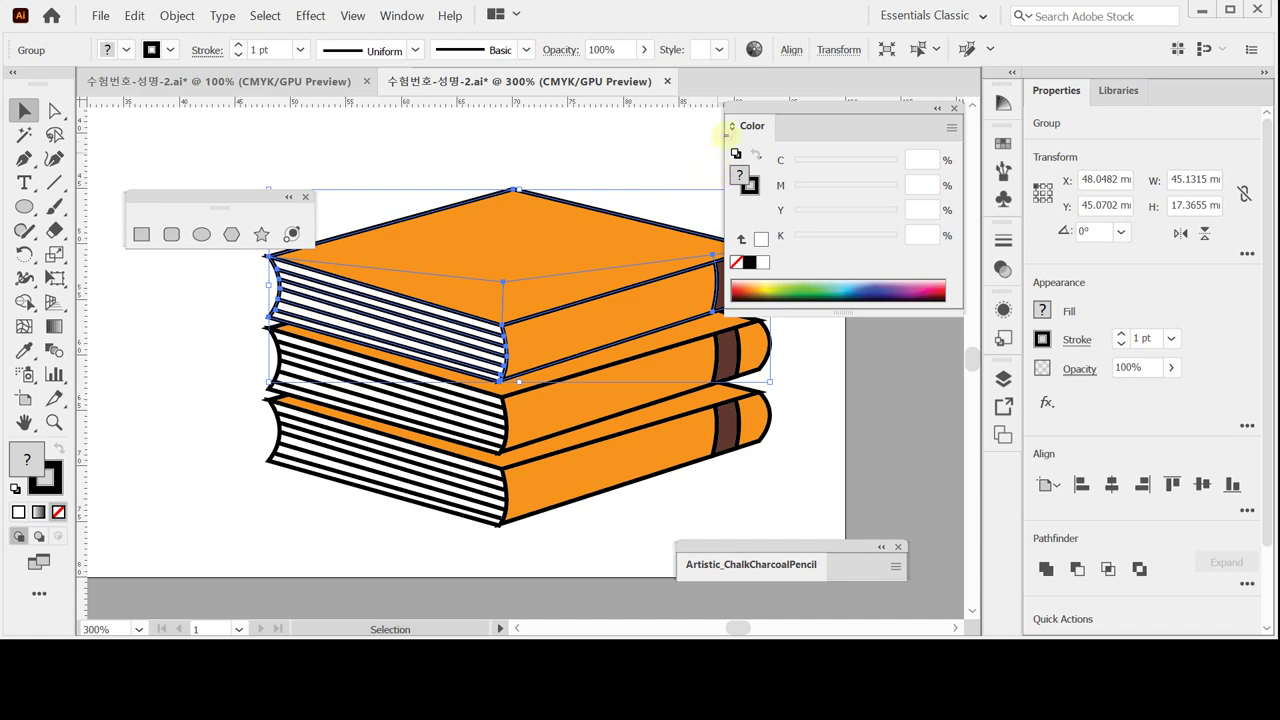
Step: Move the Color panel clear of the stack and undo the two book copies
{"action": "left_click_drag", "start_coordinate": [767, 112], "coordinate": [807, 101]}
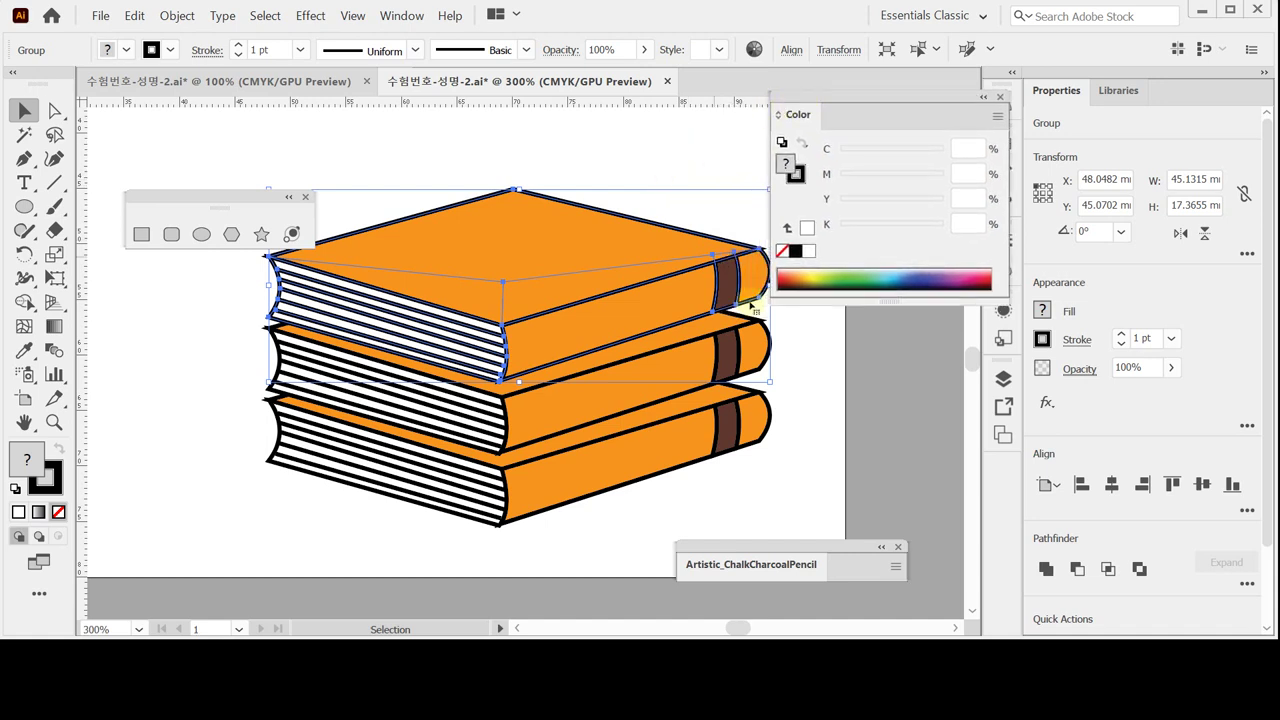
{"action": "key", "text": "a"}
{"action": "key", "text": "ctrl+z"}
{"action": "key", "text": "ctrl+z"}
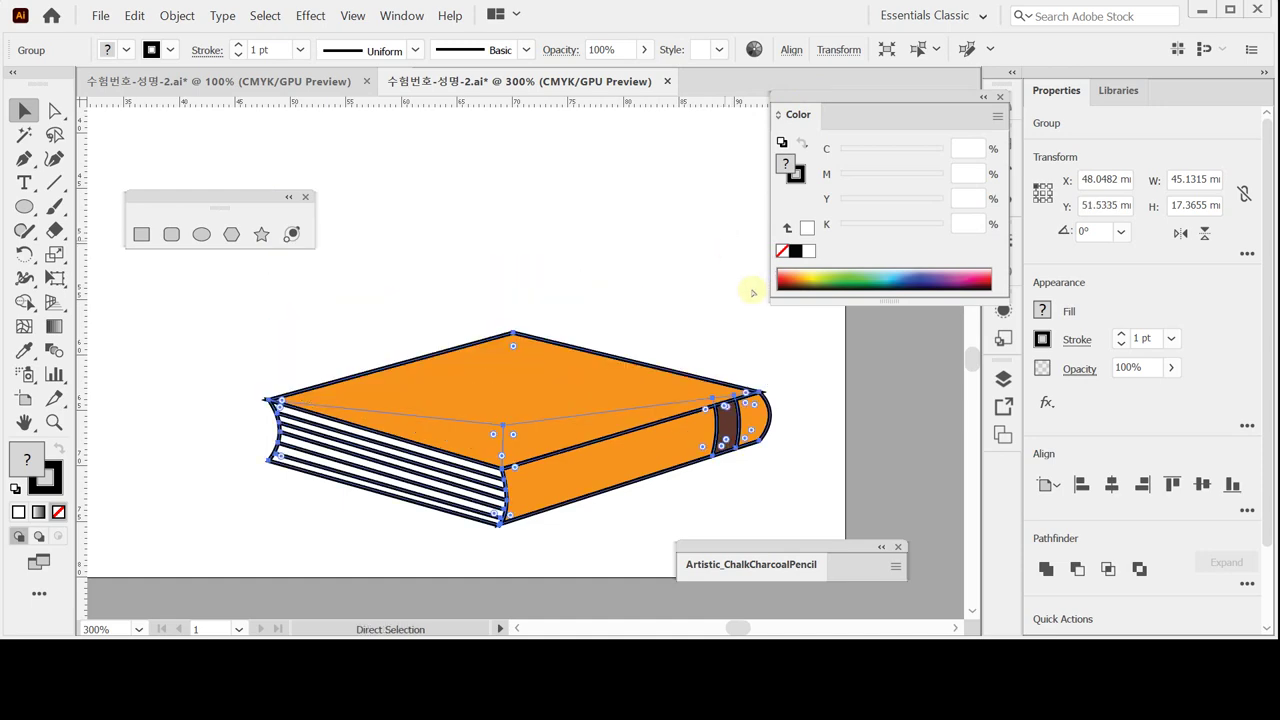
Step: Stack two copies above the original book with slightly tighter spacing, and offset the top copy up and to the left
{"action": "left_click_drag", "start_coordinate": [654, 449], "coordinate": [661, 380]}
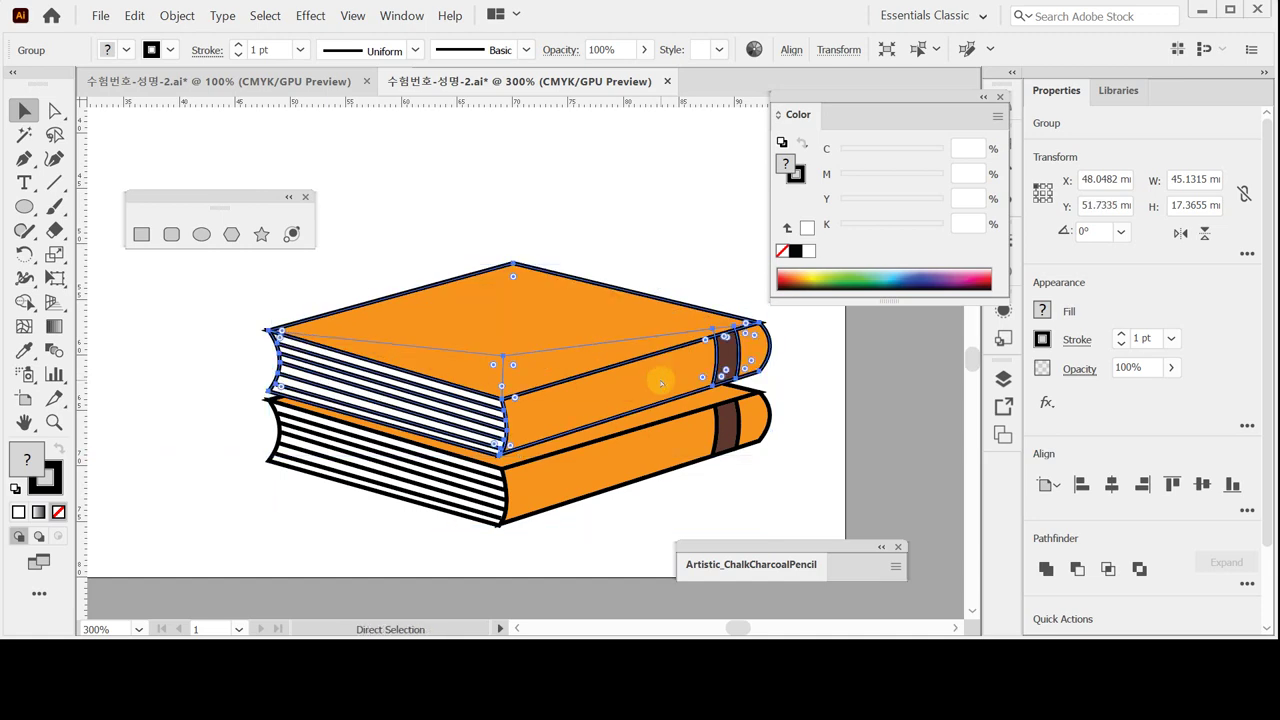
{"action": "key", "text": "ctrl+d"}
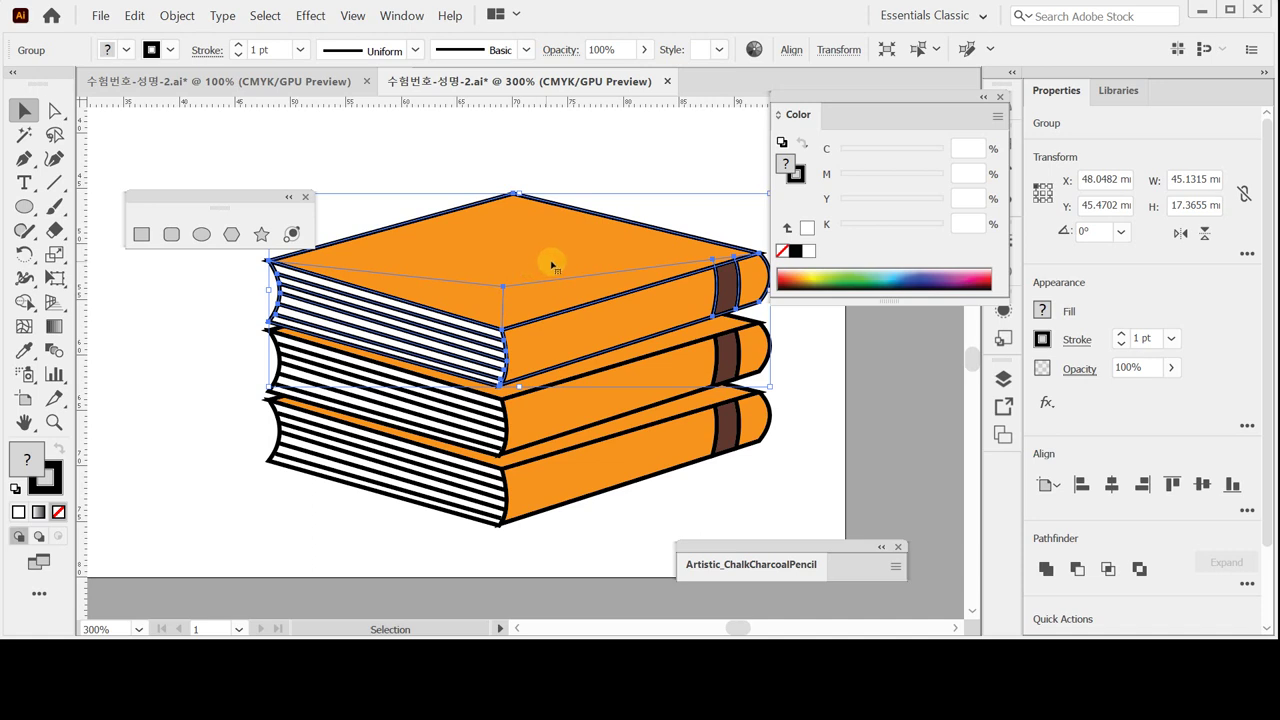
{"action": "left_click_drag", "start_coordinate": [555, 264], "coordinate": [529, 252]}
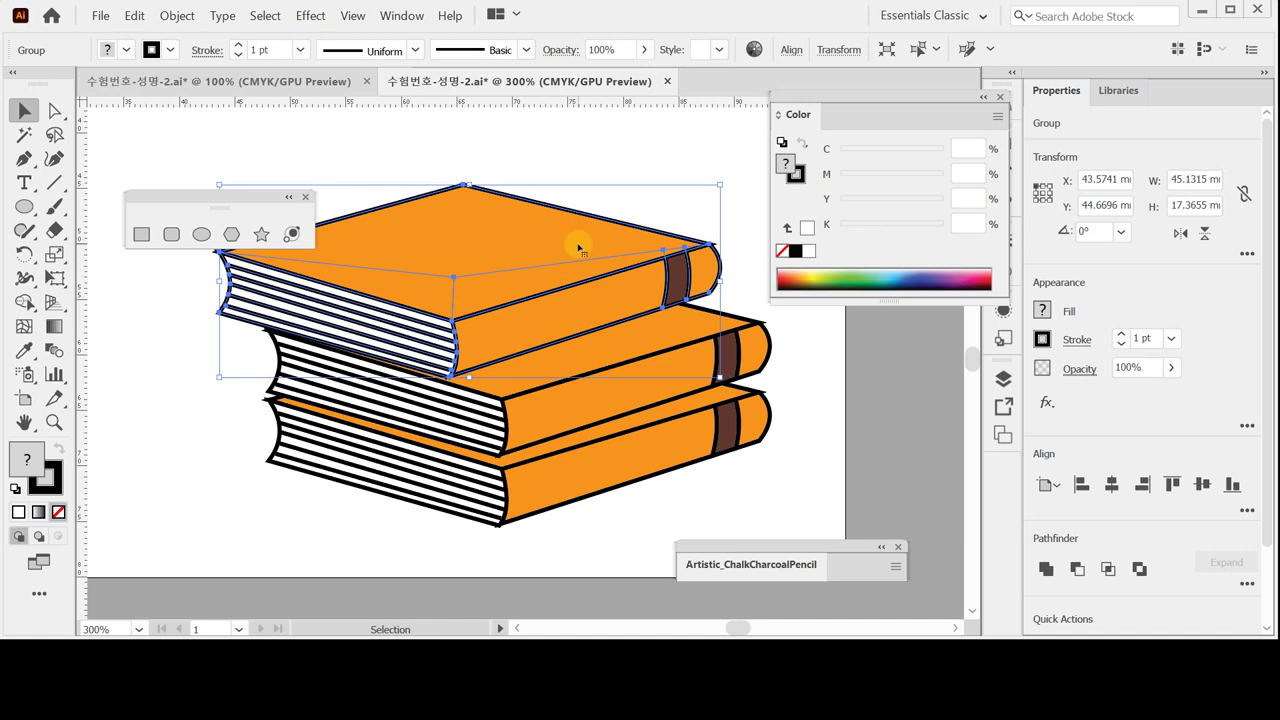
Step: Isolate the top book's group and try selecting its cover together with the spine sections
{"action": "double_click", "coordinate": [578, 247]}
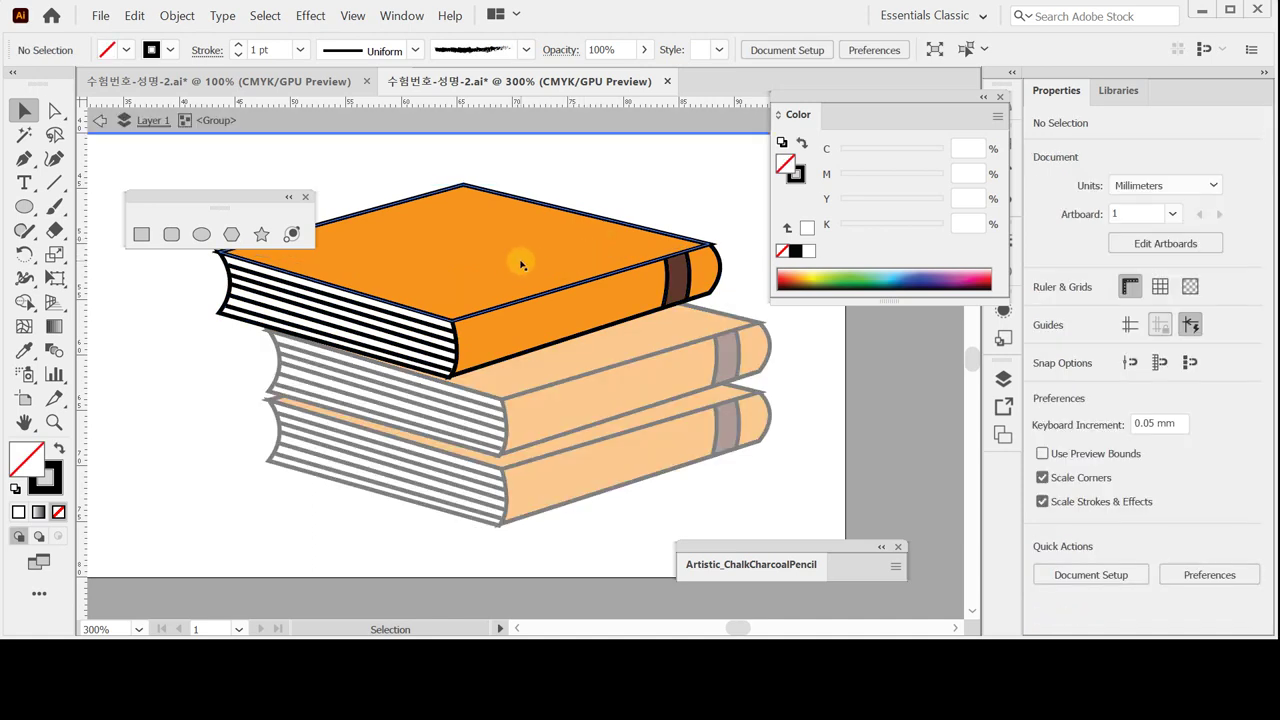
{"action": "left_click", "coordinate": [521, 263]}
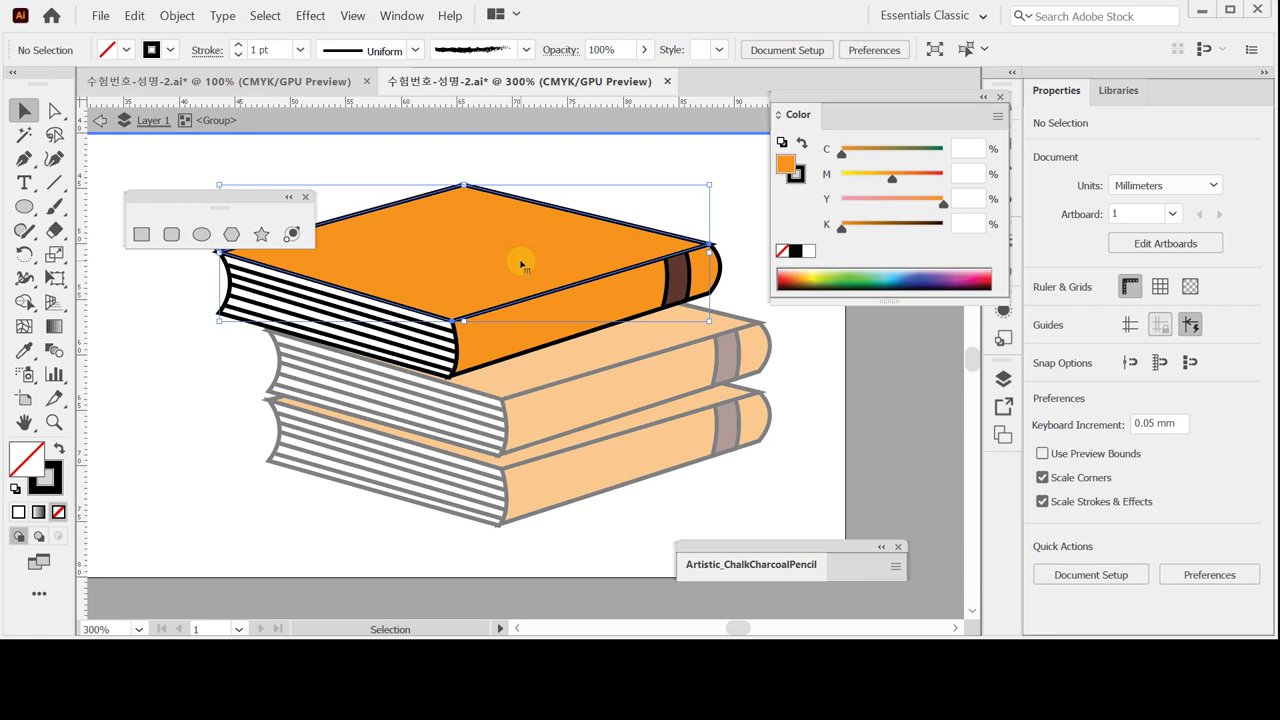
{"action": "left_click", "coordinate": [535, 318], "text": "shift"}
{"action": "left_click", "coordinate": [714, 272], "text": "shift"}
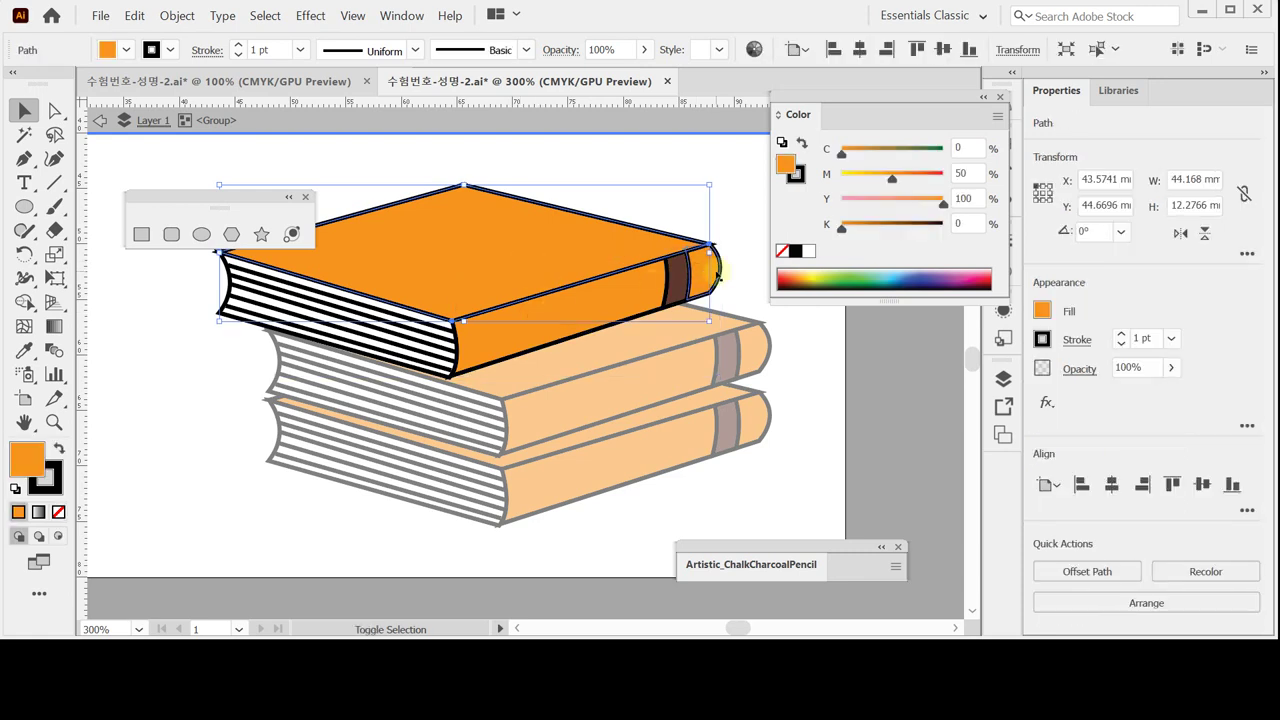
{"action": "left_click", "coordinate": [630, 293], "text": "shift"}
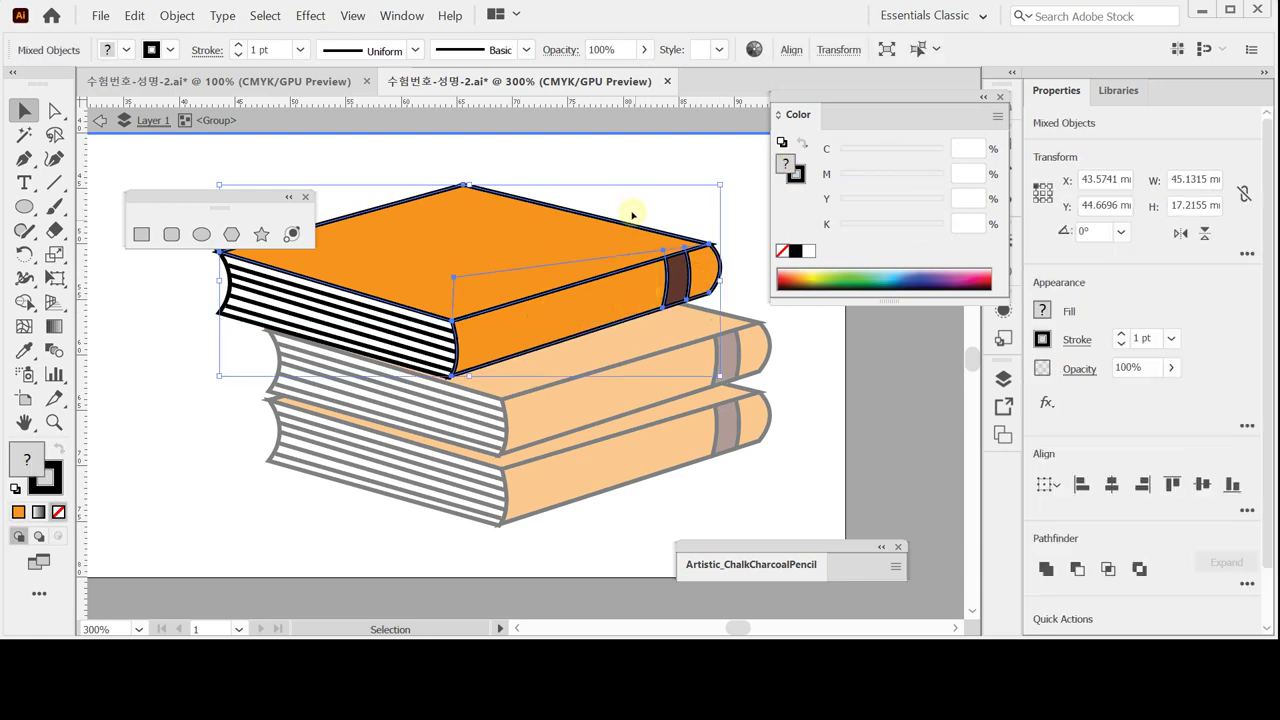
{"action": "left_click", "coordinate": [676, 285]}
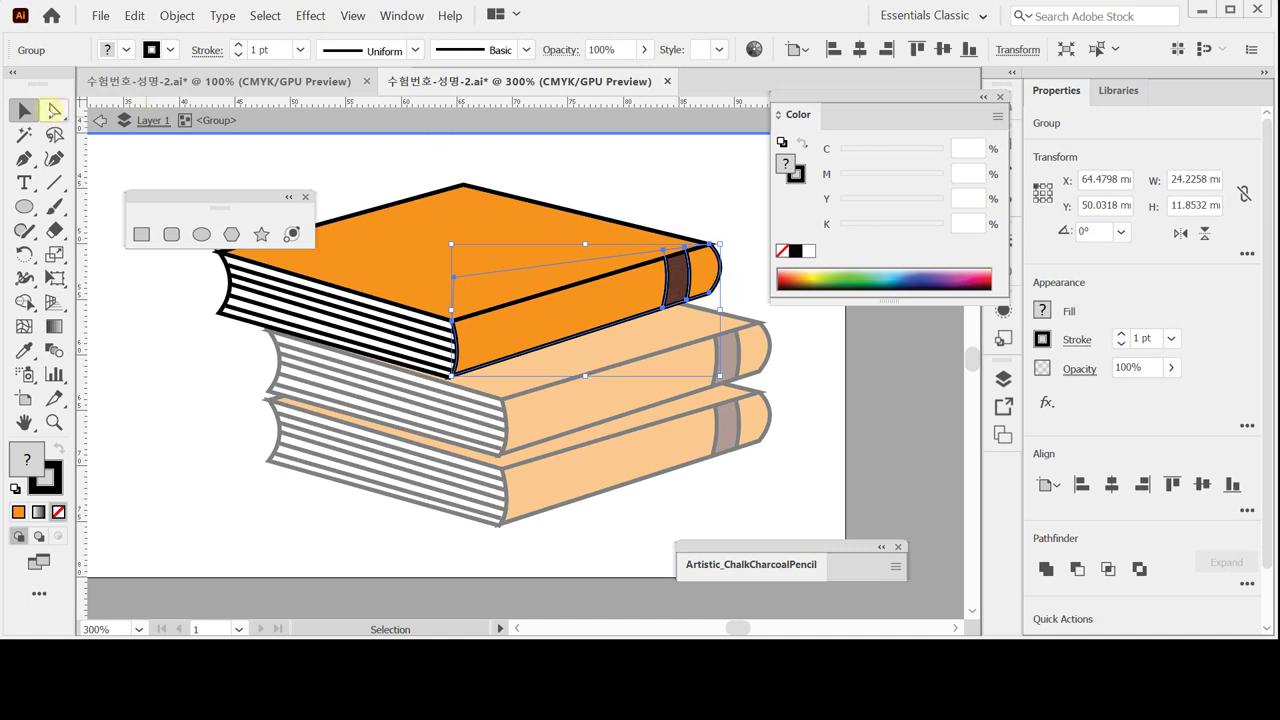
Step: Select the top book's cover and both orange spine sections with the Group Selection tool, leaving out the brown band
{"action": "left_click", "coordinate": [53, 110]}
{"action": "left_click_drag", "start_coordinate": [53, 110], "coordinate": [113, 140]}
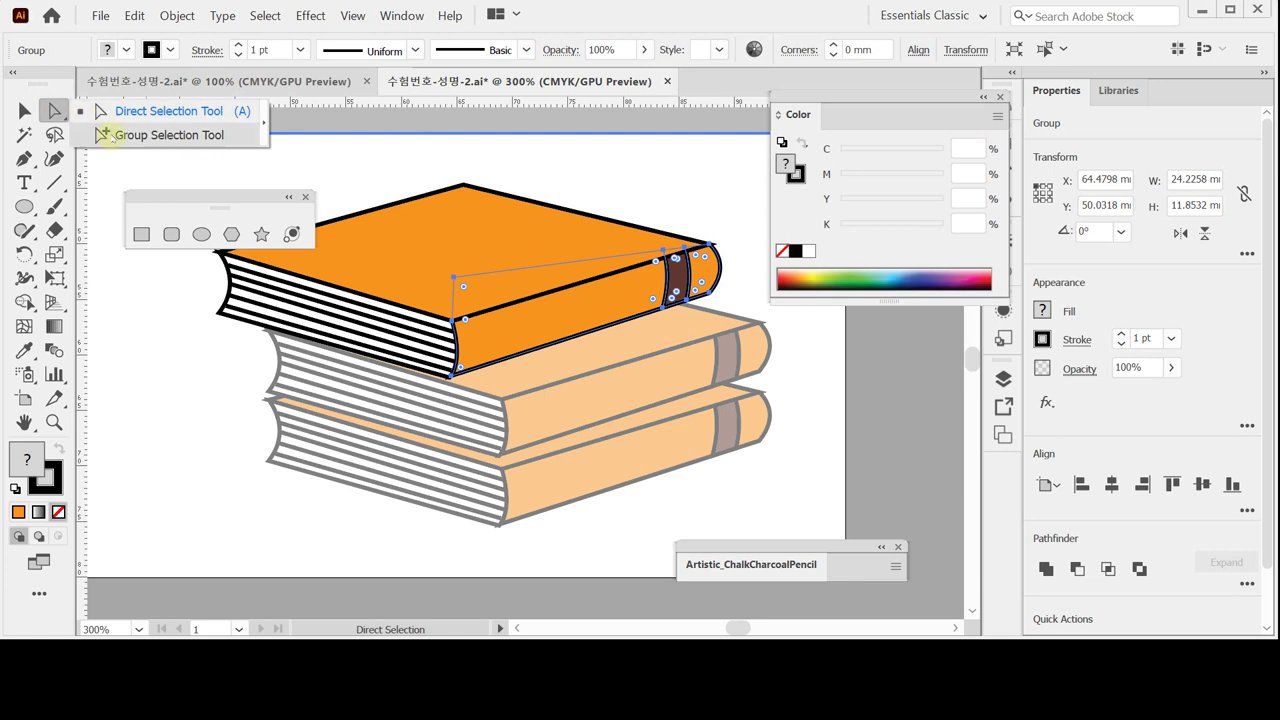
{"action": "left_click_drag", "start_coordinate": [110, 138], "coordinate": [110, 138]}
{"action": "left_click", "coordinate": [457, 206]}
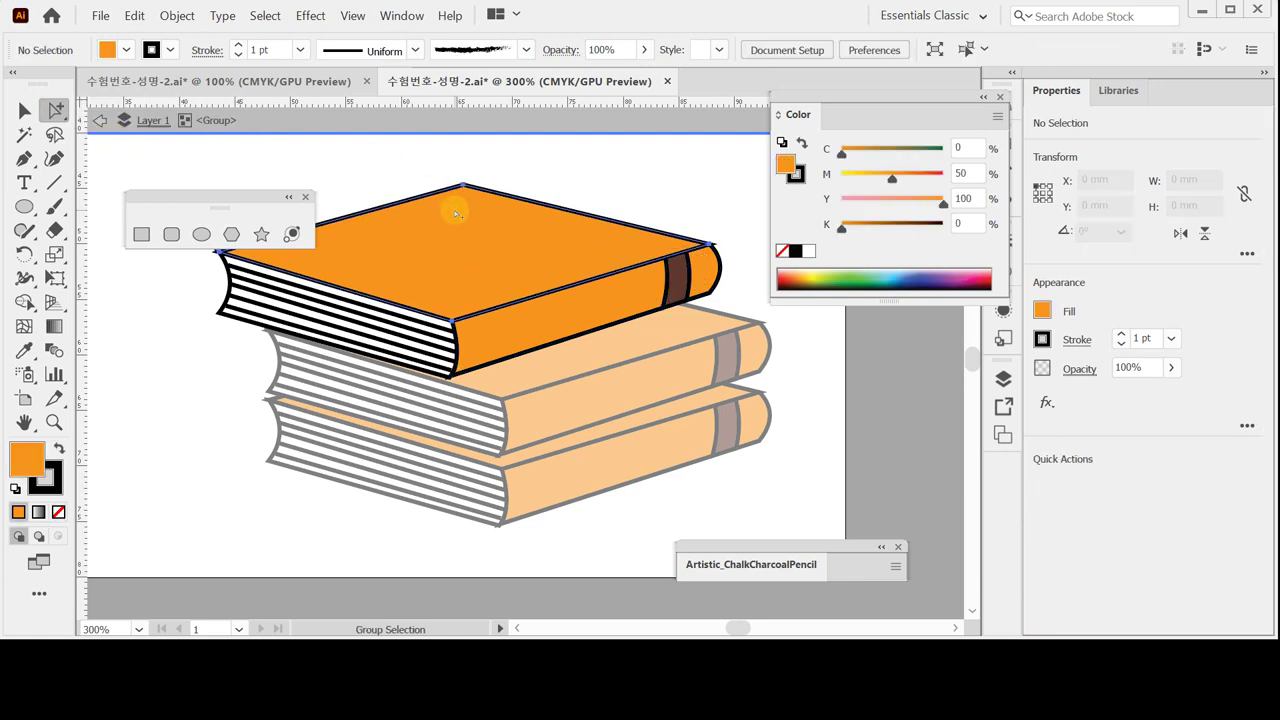
{"action": "left_click", "coordinate": [545, 316]}
{"action": "left_click", "coordinate": [694, 278]}
{"action": "left_click", "coordinate": [711, 275]}
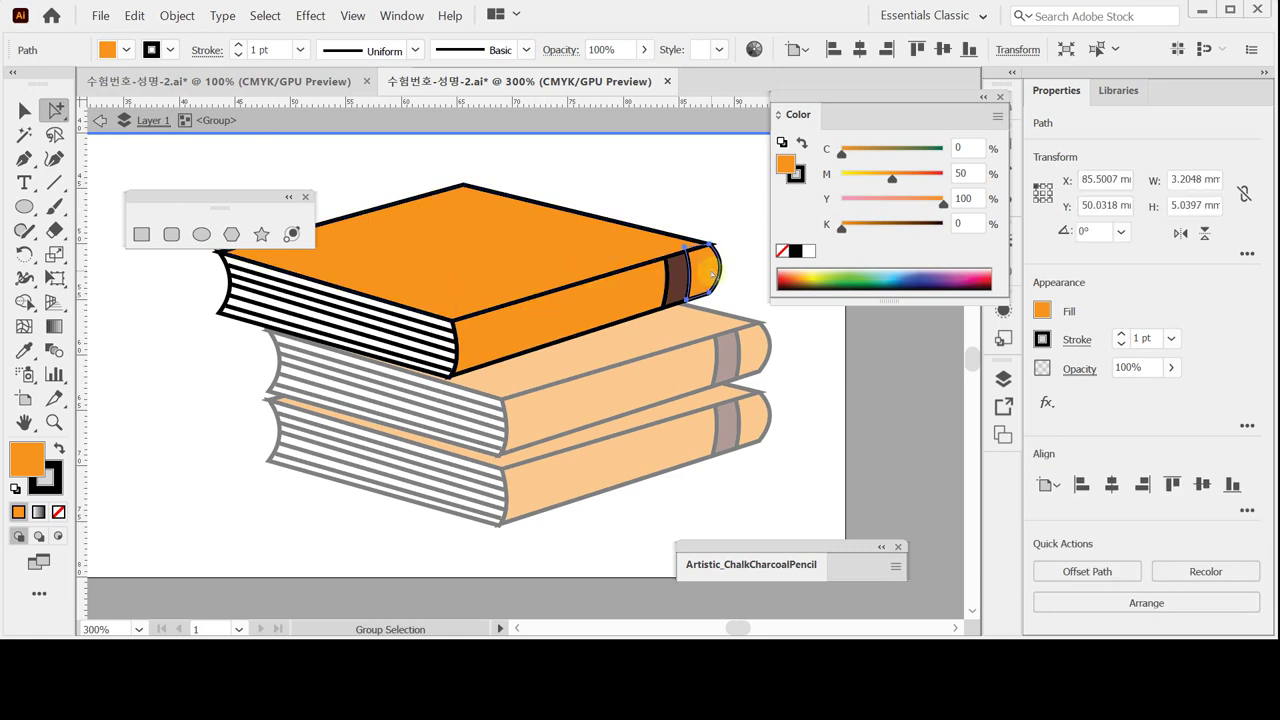
{"action": "left_click", "coordinate": [611, 289], "text": "shift"}
{"action": "left_click", "coordinate": [706, 268], "text": "shift"}
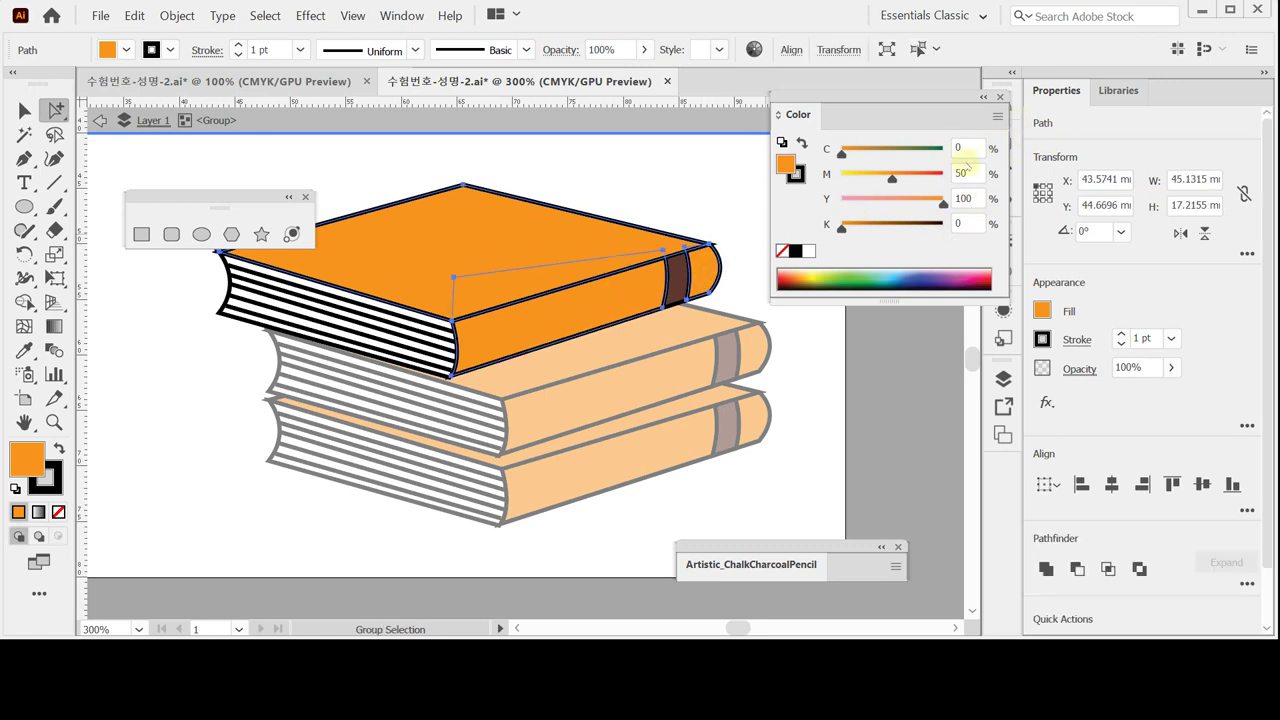
Step: Set the selected cover and spine fill to C 20, M 10, Y 30 and leave the isolated group
{"action": "left_click", "coordinate": [945, 149]}
{"action": "type", "text": "20"}
{"action": "key", "text": "Tab"}
{"action": "type", "text": "10"}
{"action": "key", "text": "Tab"}
{"action": "type", "text": "30"}
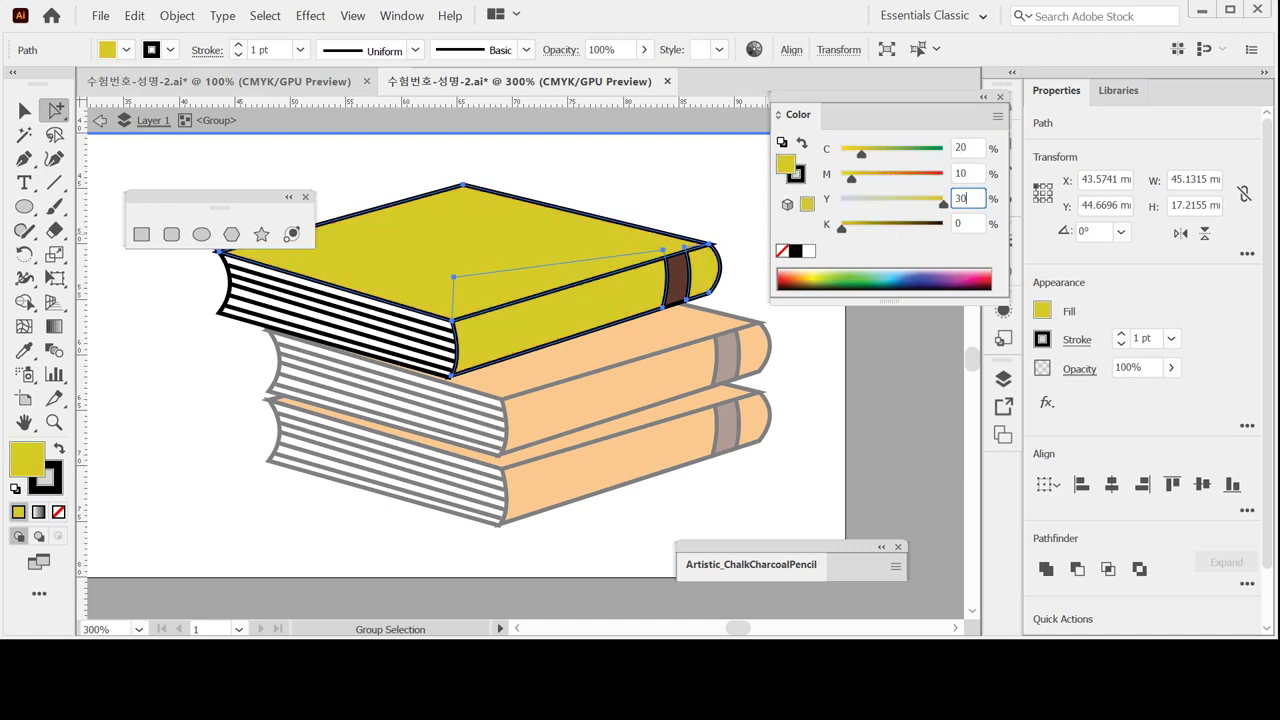
{"action": "key", "text": "Return"}
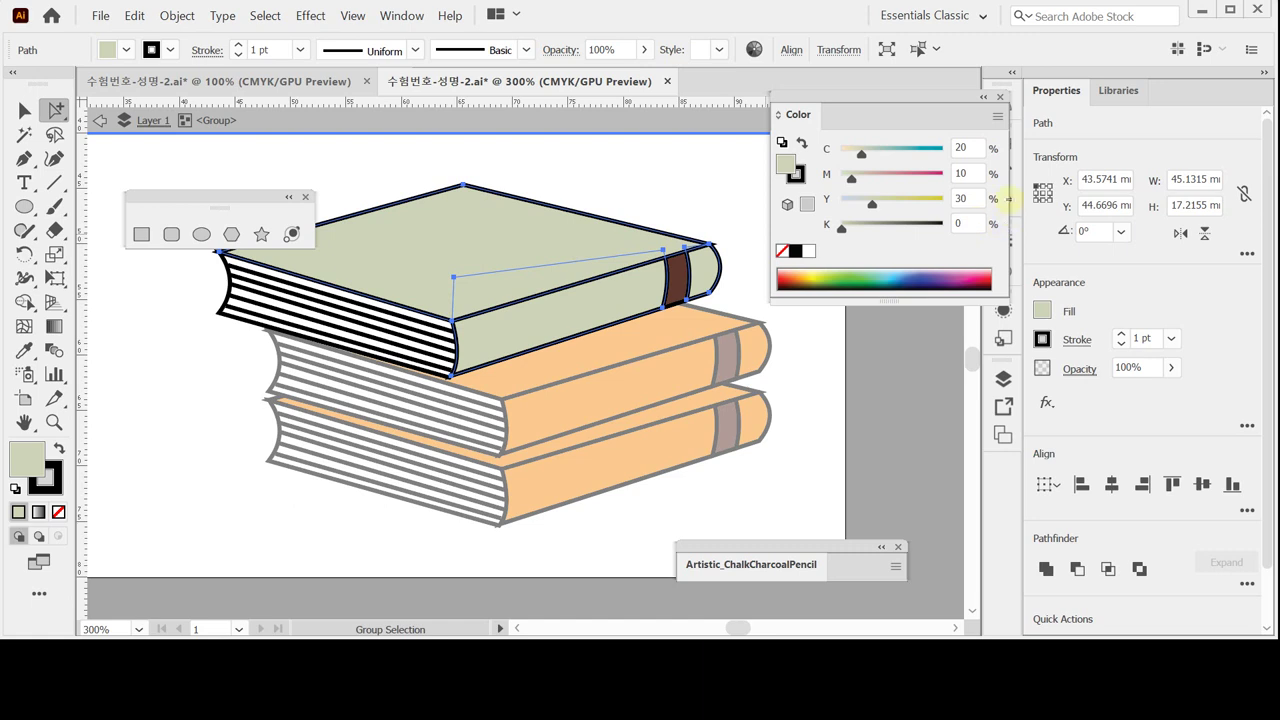
{"action": "double_click", "coordinate": [162, 154]}
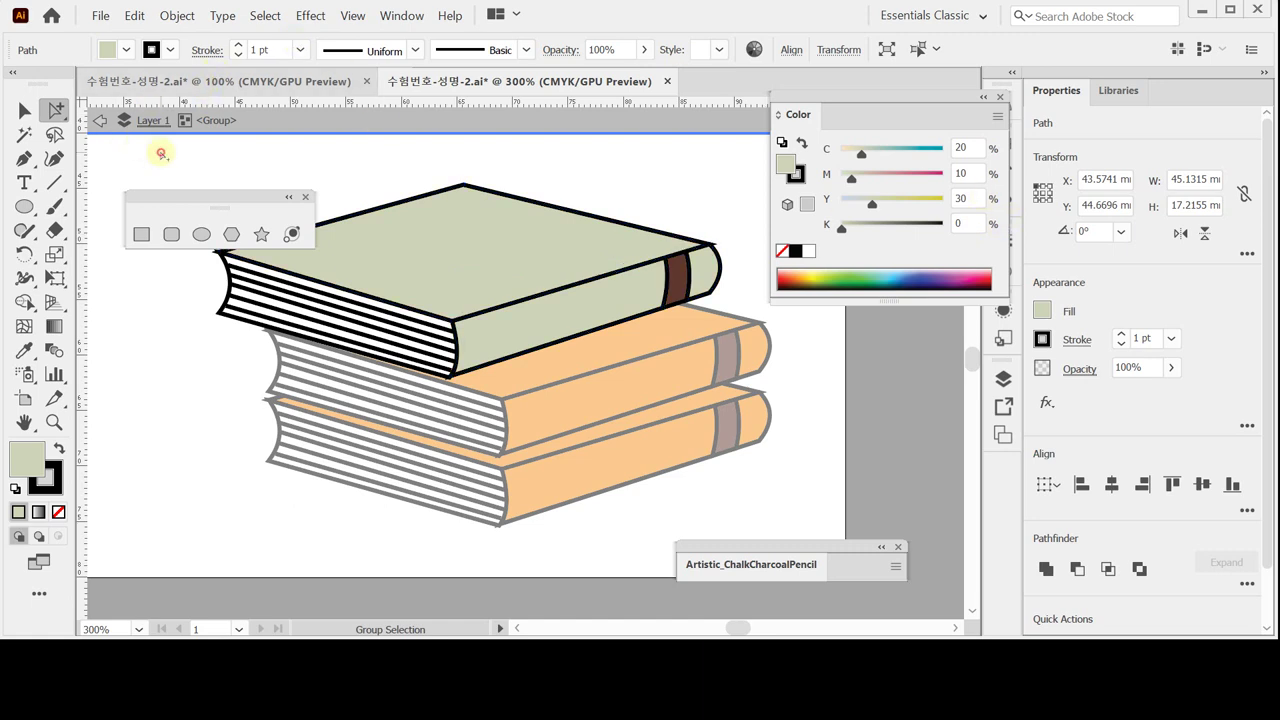
{"action": "left_click", "coordinate": [24, 111]}
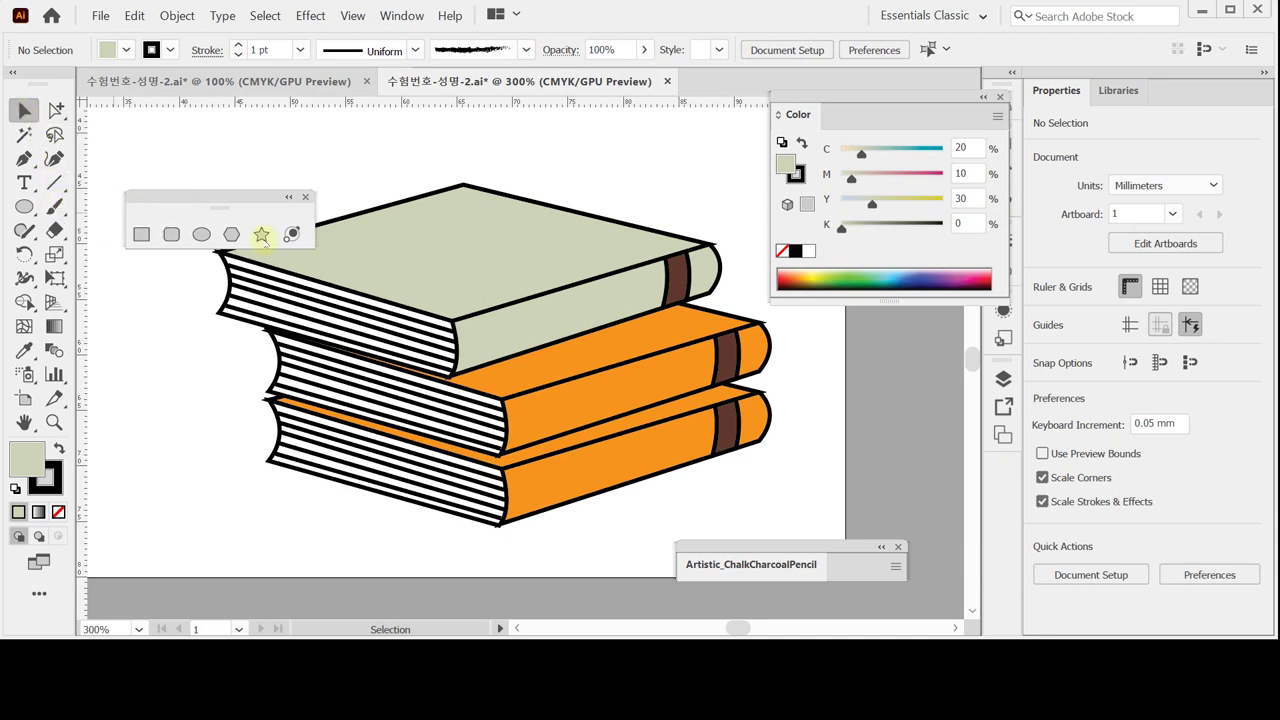
Step: Reflect the middle book across the vertical axis and nudge it 0.5 mm to the right
{"action": "left_click", "coordinate": [537, 401]}
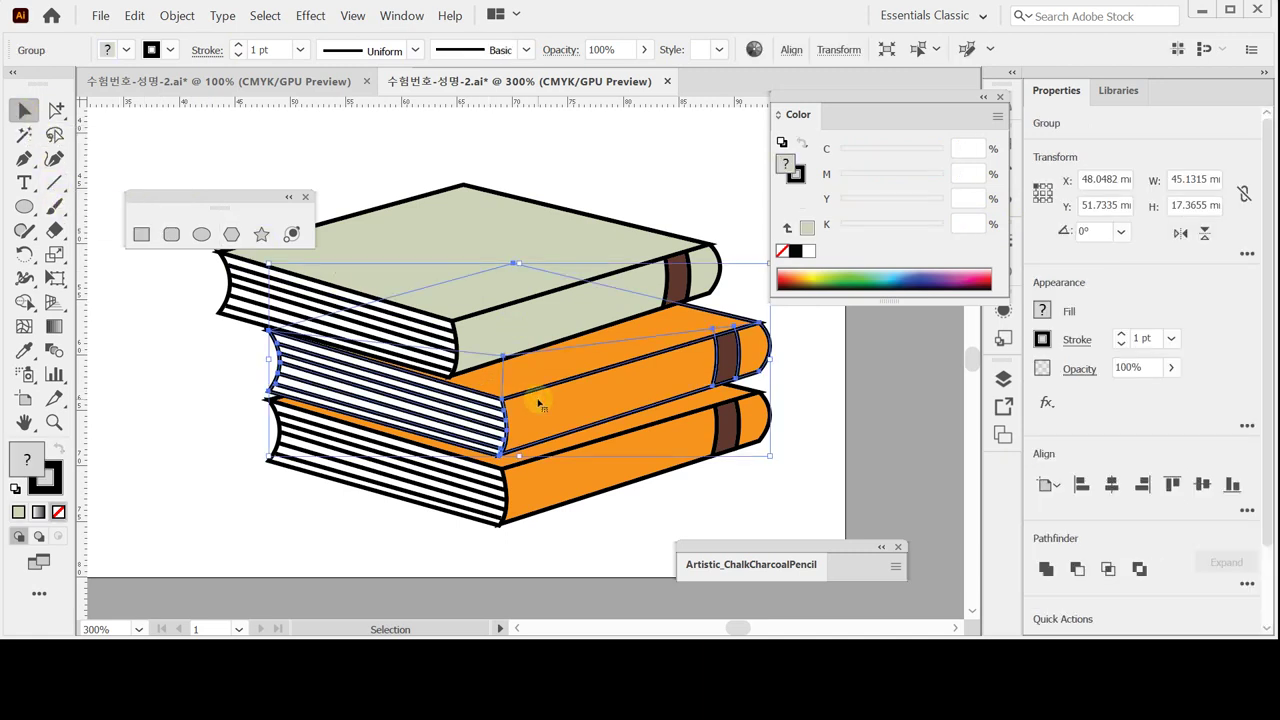
{"action": "left_click", "coordinate": [24, 254]}
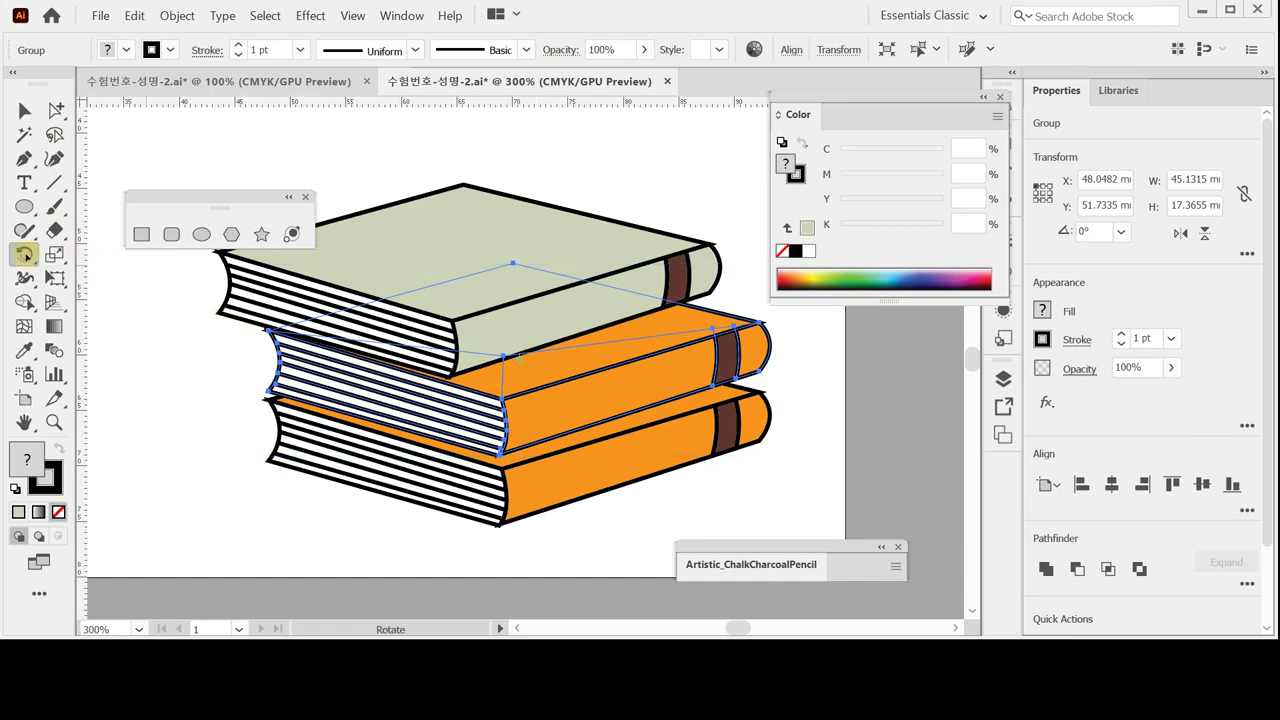
{"action": "double_click", "coordinate": [24, 254]}
{"action": "left_click_drag", "start_coordinate": [24, 254], "coordinate": [78, 277]}
{"action": "double_click", "coordinate": [23, 254]}
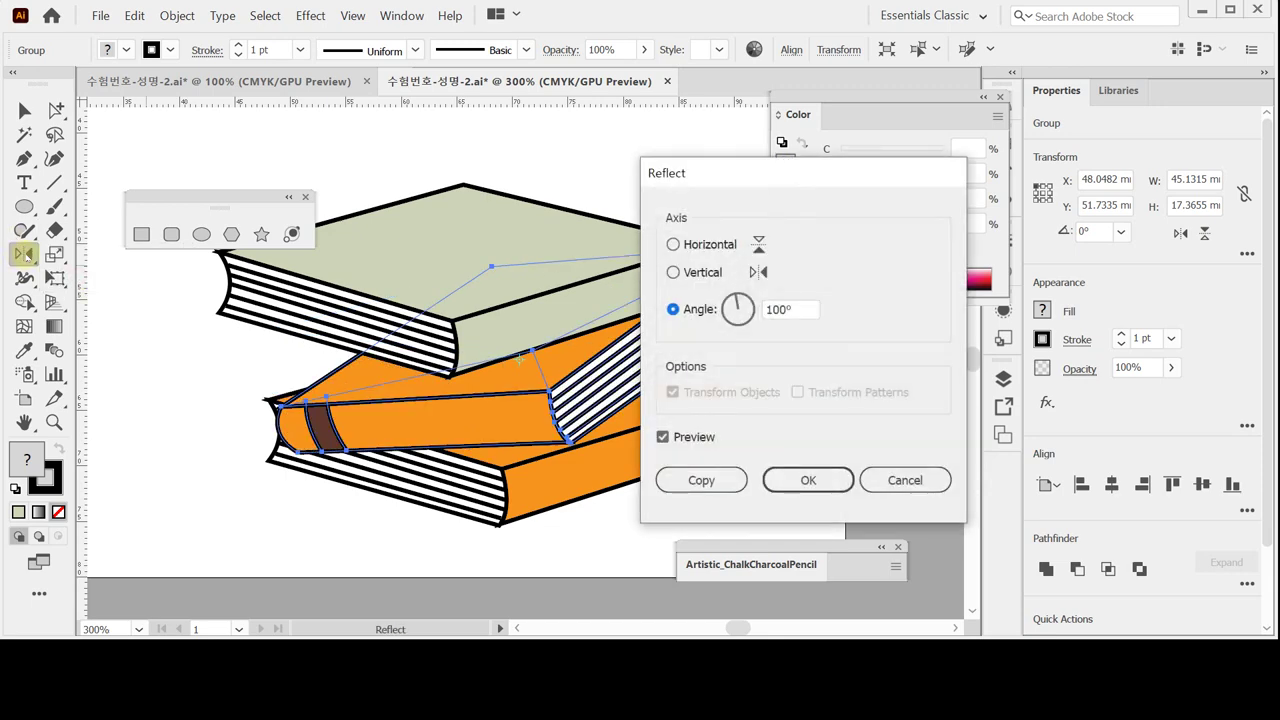
{"action": "left_click", "coordinate": [693, 275]}
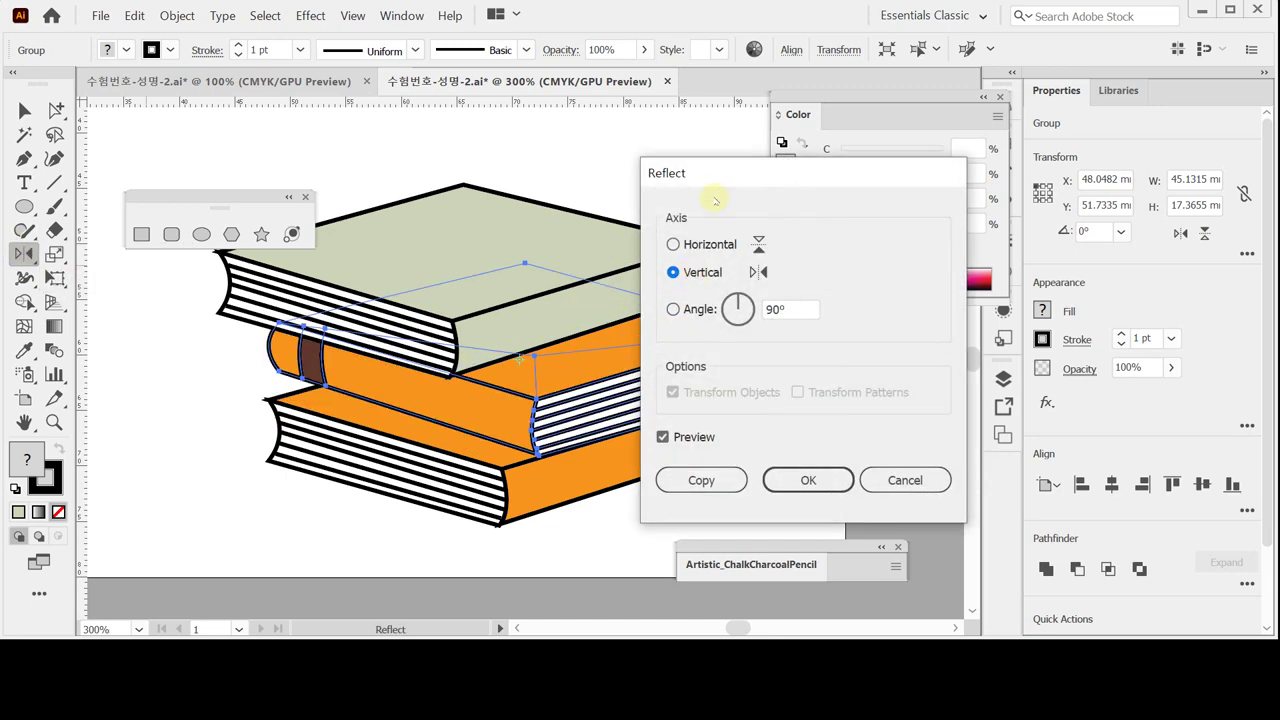
{"action": "left_click_drag", "start_coordinate": [716, 201], "coordinate": [851, 209]}
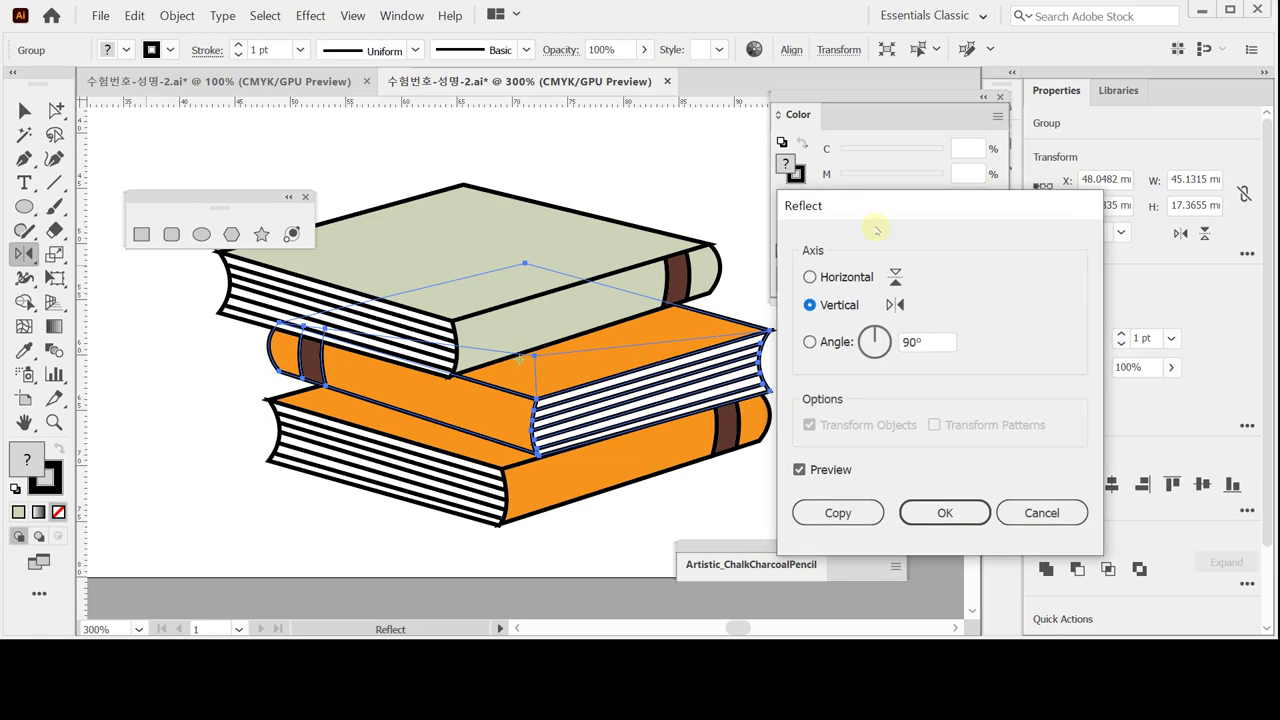
{"action": "left_click", "coordinate": [940, 515]}
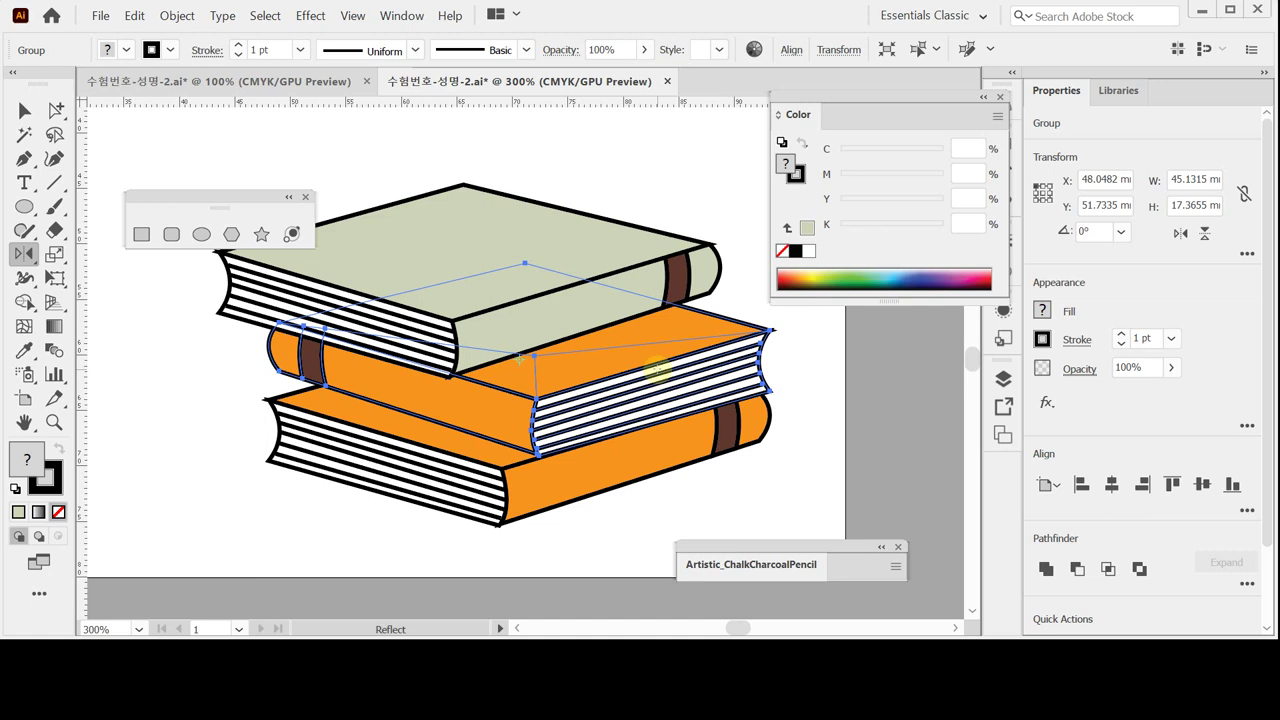
{"action": "key", "text": "Right"}
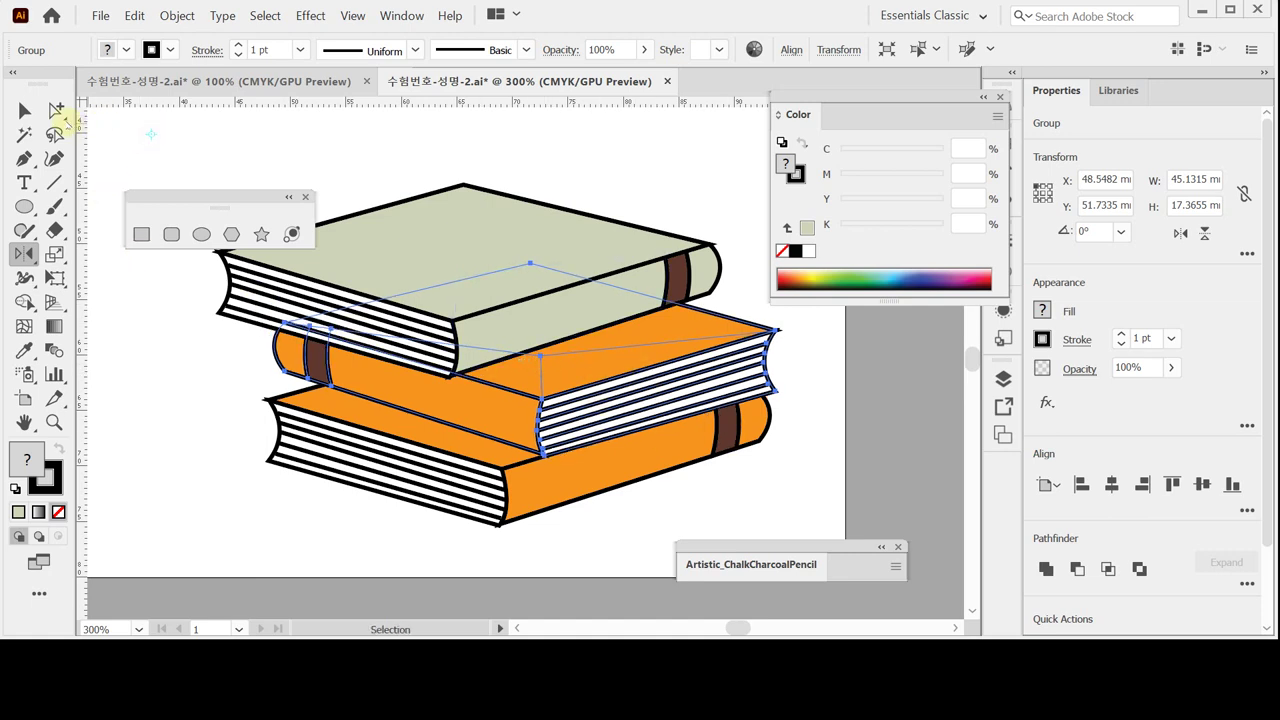
Step: Select the middle book's orange cover and both orange spine sections with the Group Selection tool, leaving out the brown band
{"action": "left_click", "coordinate": [55, 110]}
{"action": "left_click", "coordinate": [647, 515]}
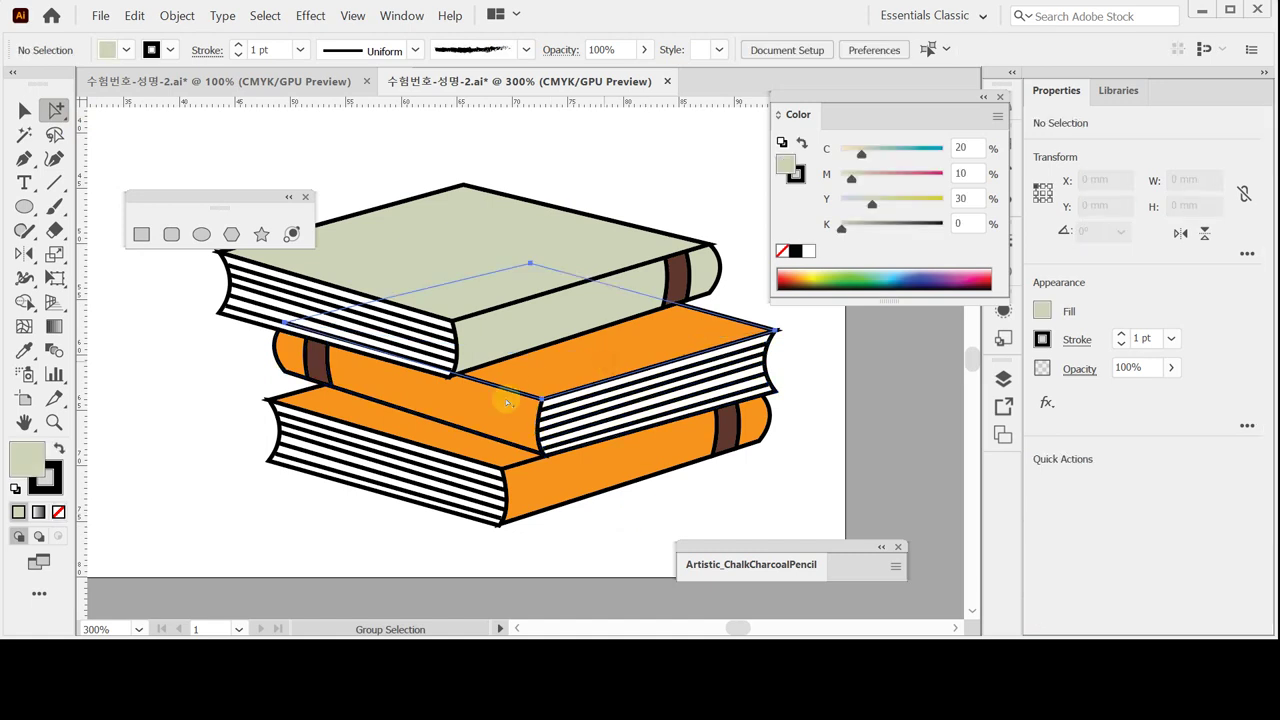
{"action": "left_click", "coordinate": [461, 407]}
{"action": "left_click", "coordinate": [290, 352], "text": "shift"}
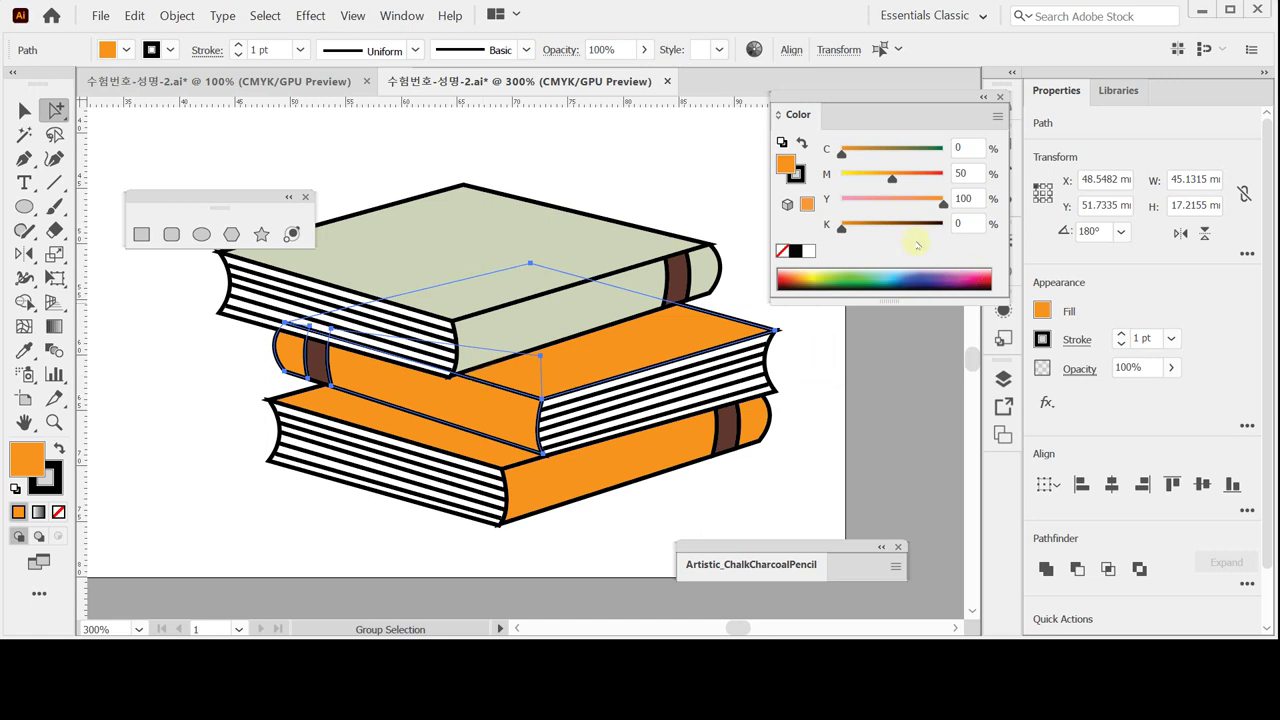
Step: Set the selected cover and spine fill to C 20, M 80, Y 80, K 20, save the document and deselect
{"action": "left_click", "coordinate": [969, 147]}
{"action": "type", "text": "20"}
{"action": "key", "text": "Tab"}
{"action": "type", "text": "80"}
{"action": "key", "text": "Tab"}
{"action": "type", "text": "80"}
{"action": "key", "text": "Tab"}
{"action": "type", "text": "20"}
{"action": "key", "text": "Return"}
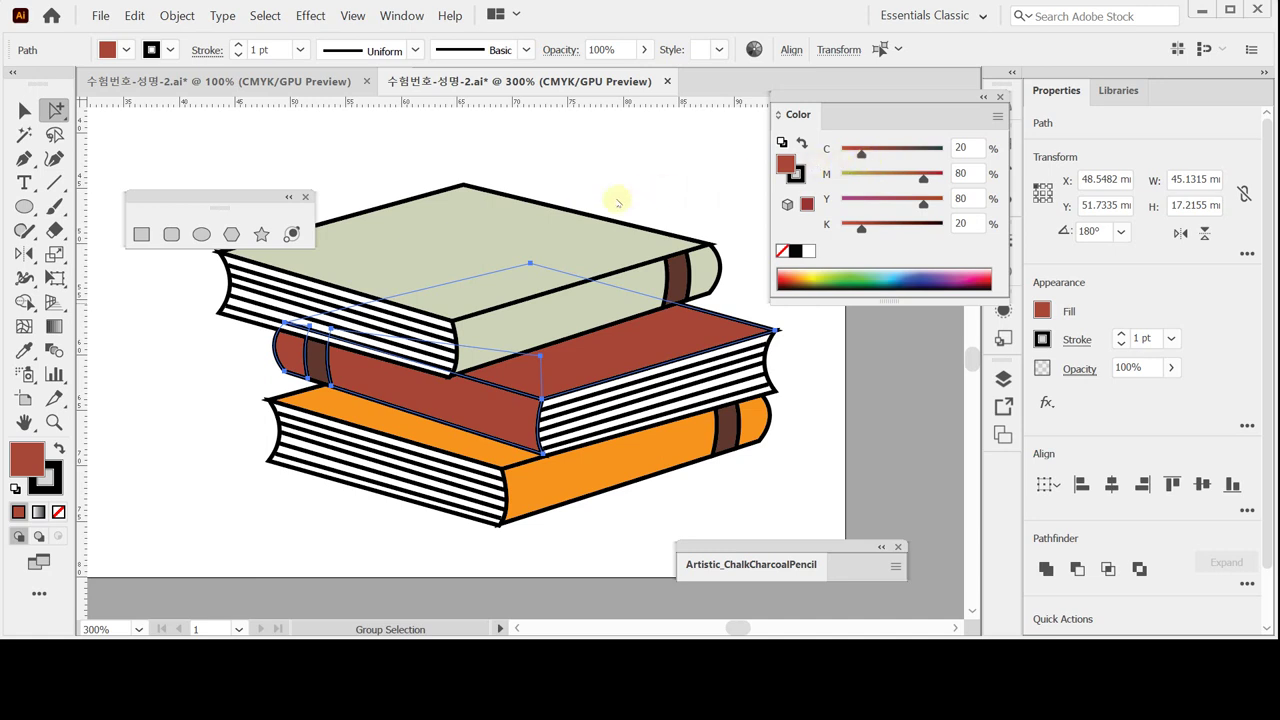
{"action": "key", "text": "ctrl+s"}
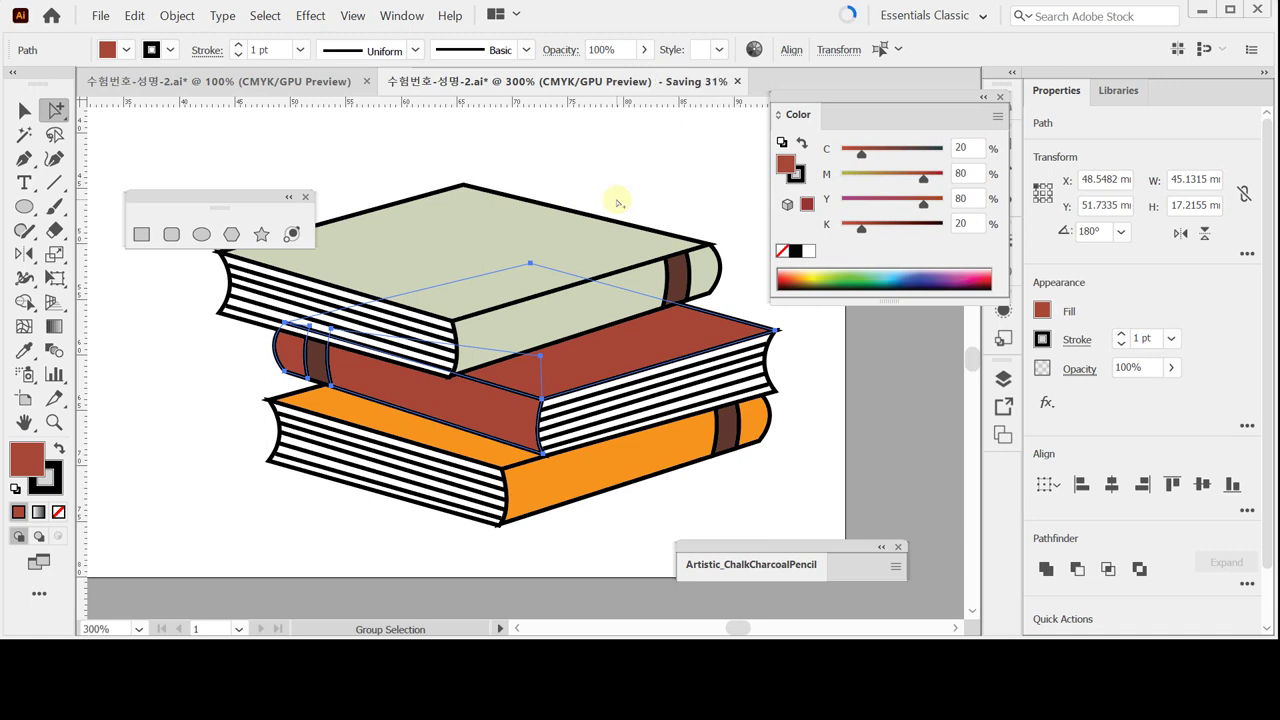
{"action": "left_click", "coordinate": [604, 168]}
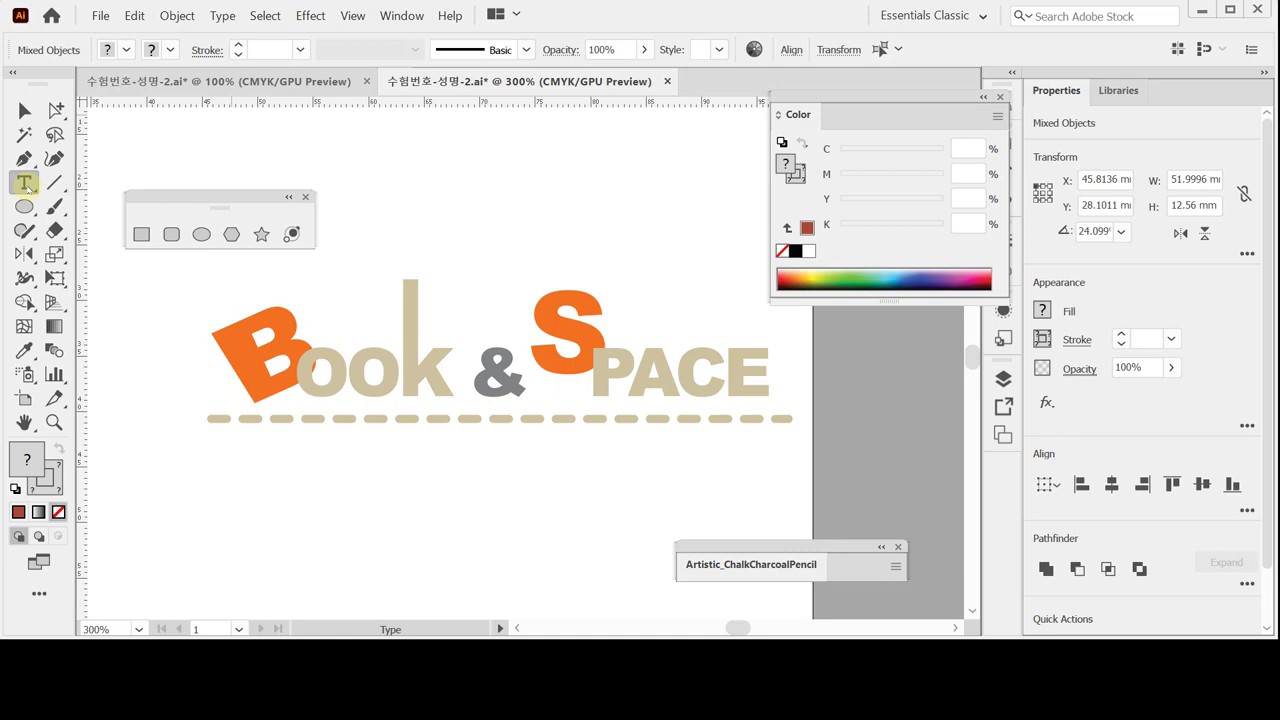
Step: Delete the existing Book & Space lettering with its dashed line and start a new point text in its place
{"action": "key", "text": "Delete"}
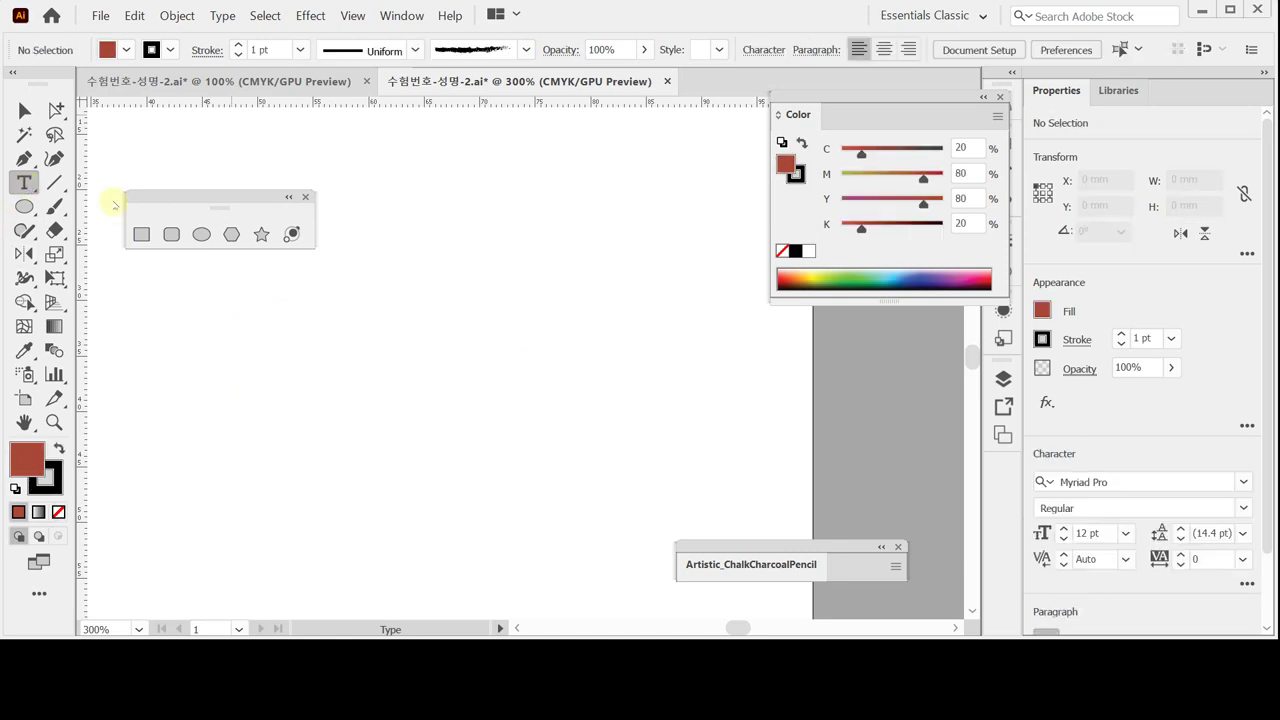
{"action": "right_click", "coordinate": [24, 182]}
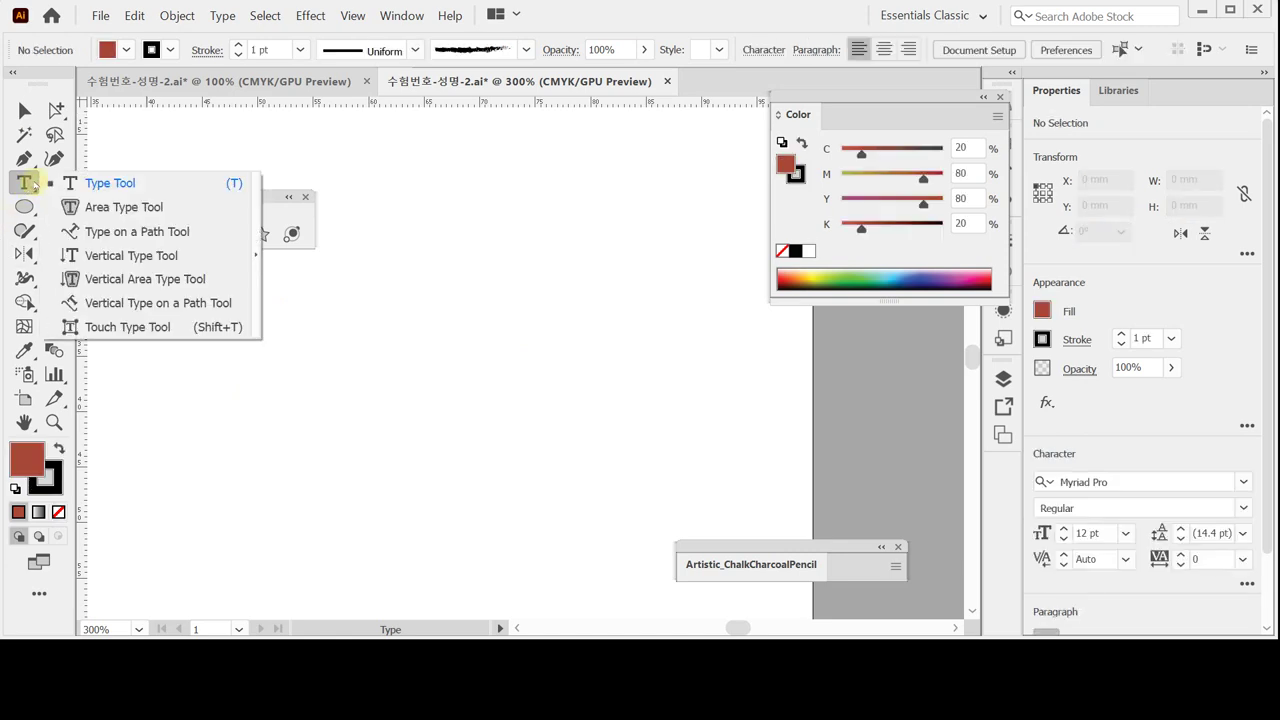
{"action": "left_click", "coordinate": [70, 183]}
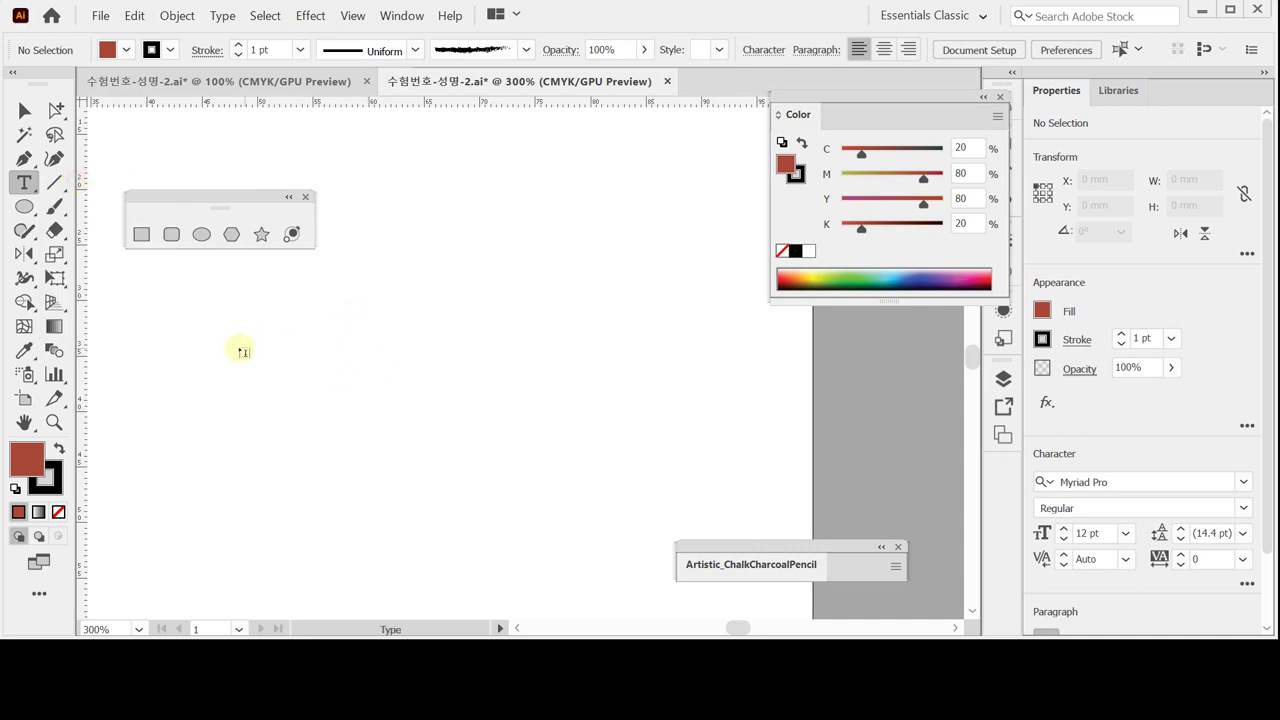
{"action": "left_click", "coordinate": [229, 359]}
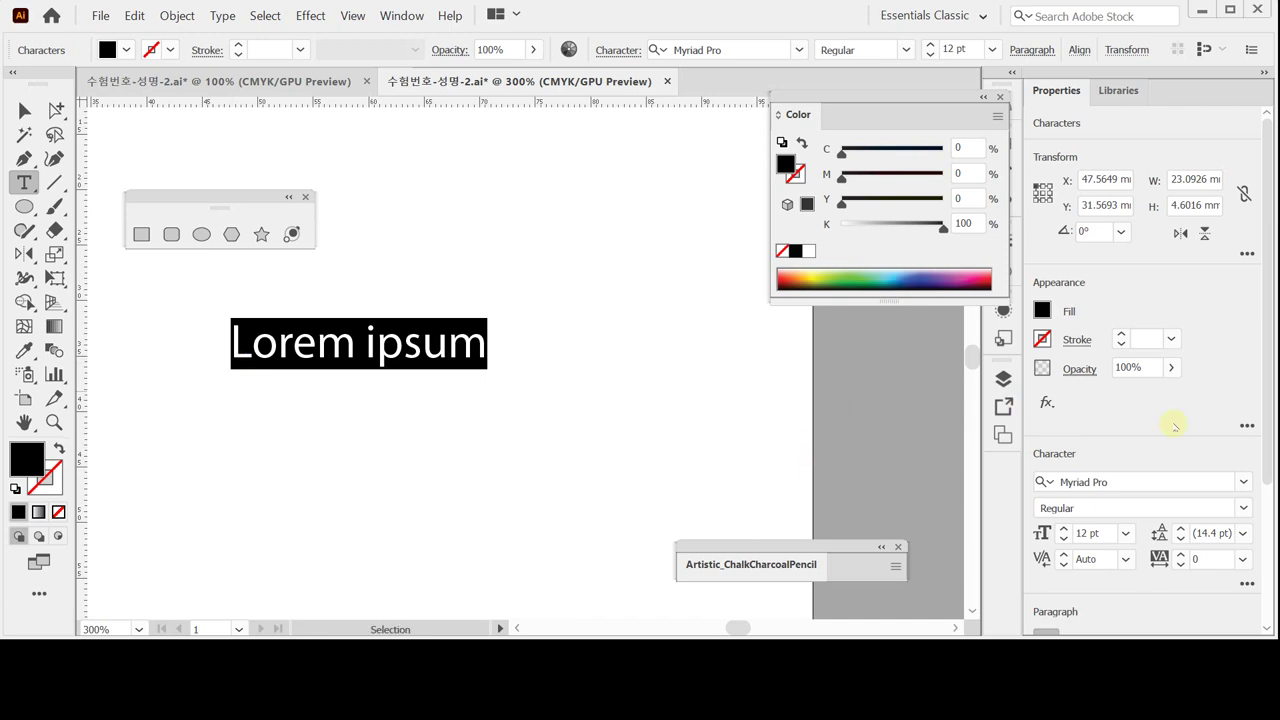
Step: Set the placeholder text's font to Arial Black
{"action": "left_click_drag", "start_coordinate": [1260, 471], "coordinate": [1261, 504]}
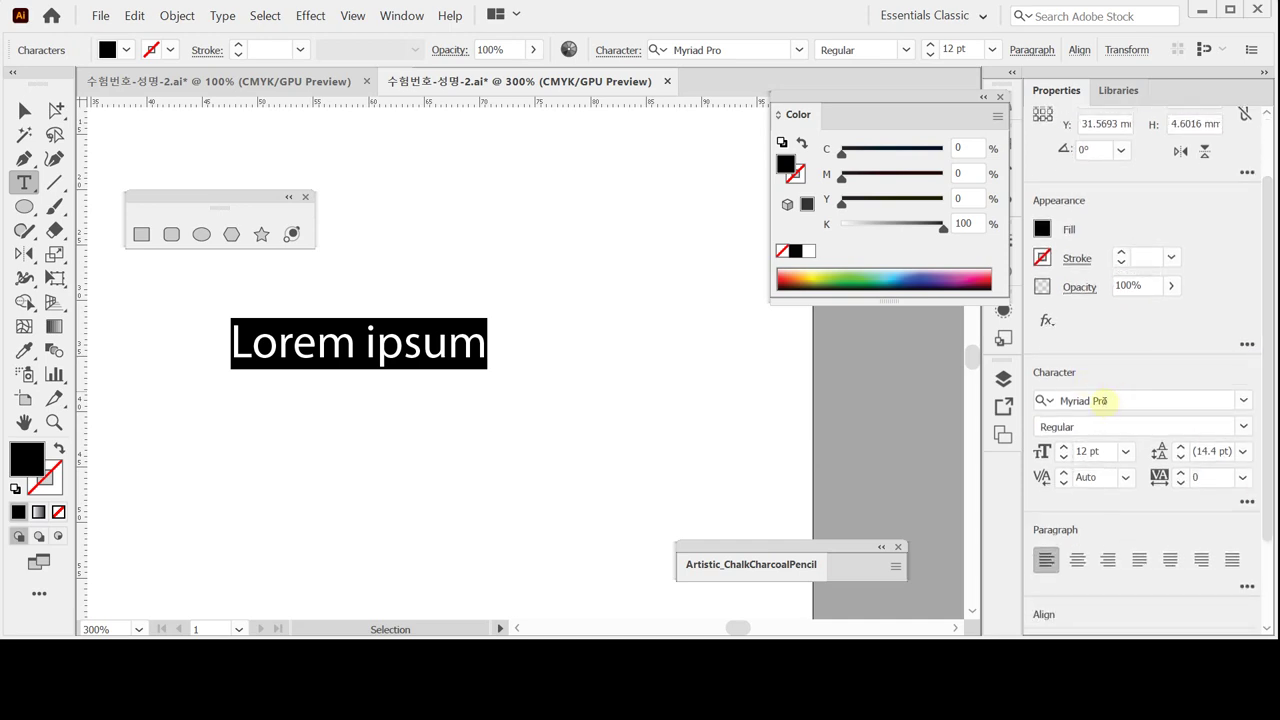
{"action": "left_click", "coordinate": [1098, 400]}
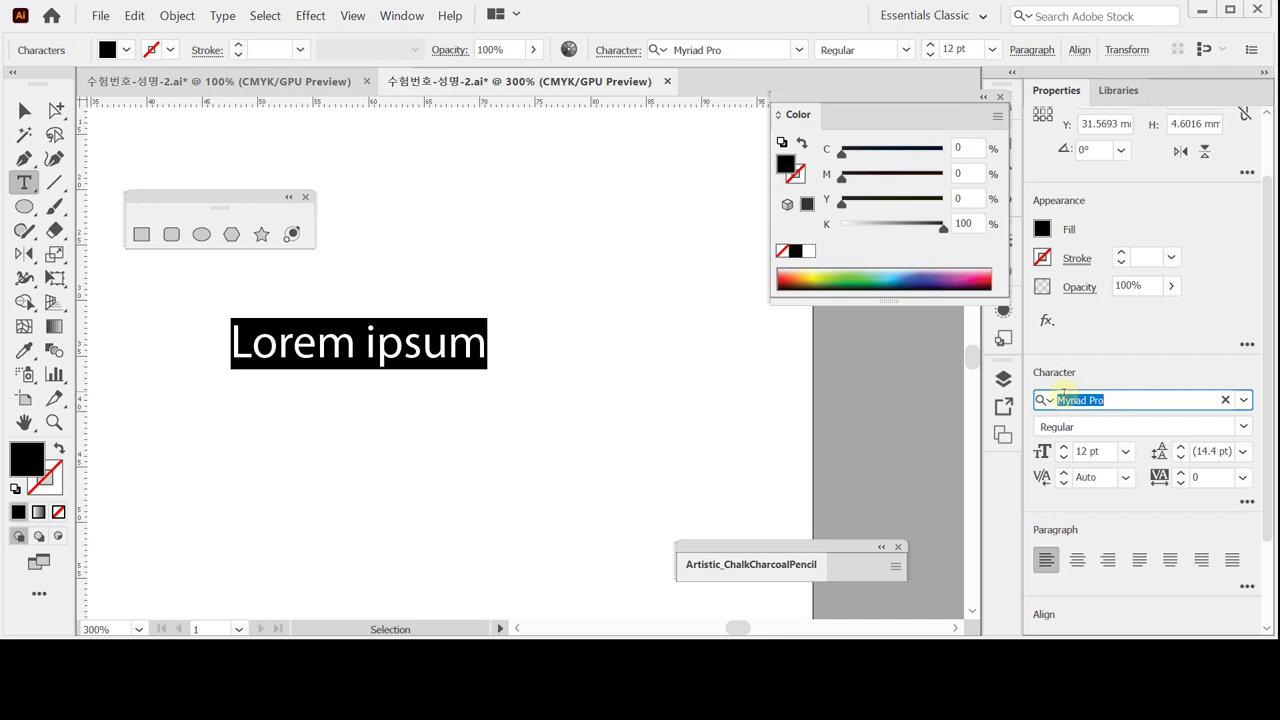
{"action": "type", "text": "ㅁ"}
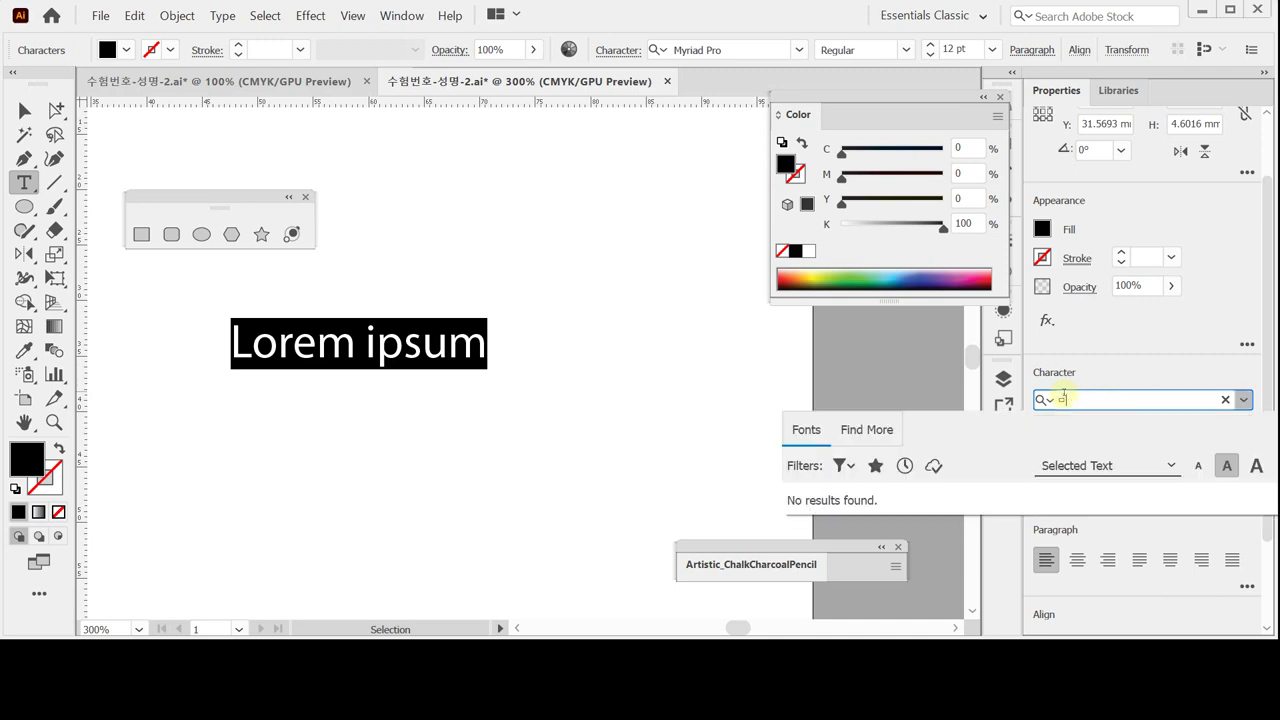
{"action": "type", "text": "ar"}
{"action": "key", "text": "BackSpace"}
{"action": "key", "text": "BackSpace"}
{"action": "key", "text": "BackSpace"}
{"action": "type", "text": "a"}
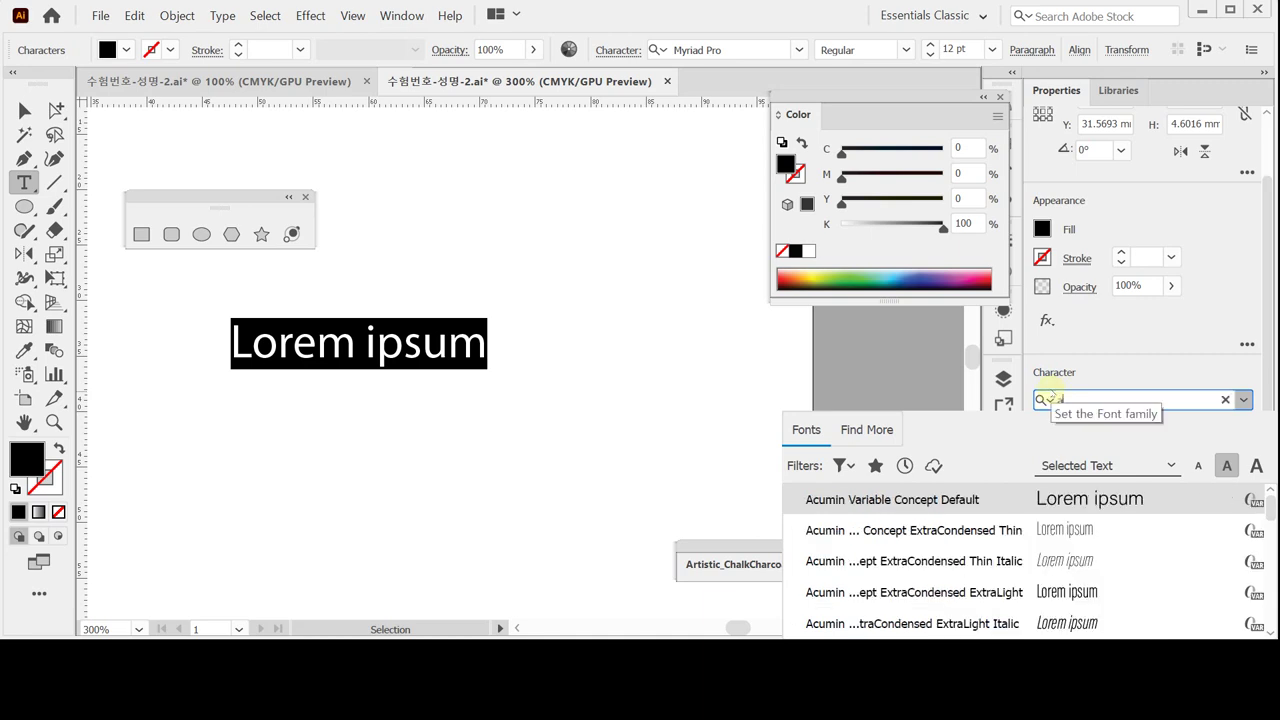
{"action": "type", "text": "r"}
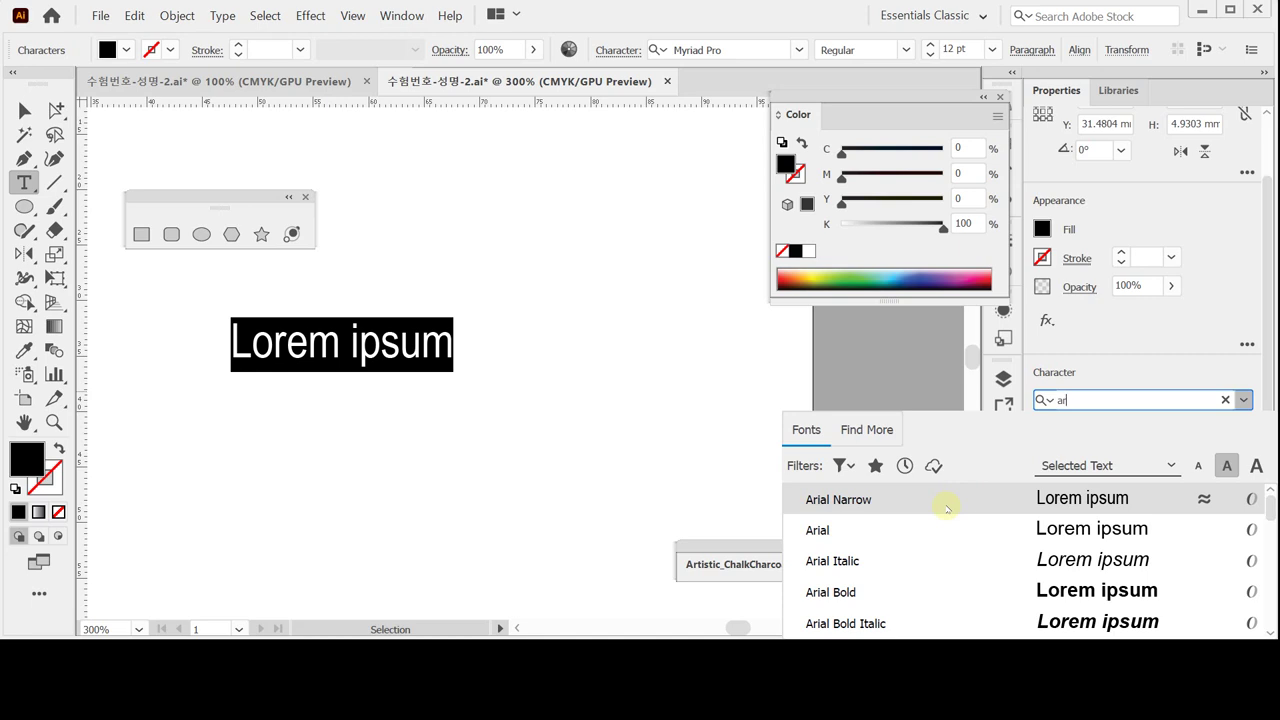
{"action": "key", "text": "Down"}
{"action": "key", "text": "Down"}
{"action": "key", "text": "Down"}
{"action": "key", "text": "Down"}
{"action": "key", "text": "Down"}
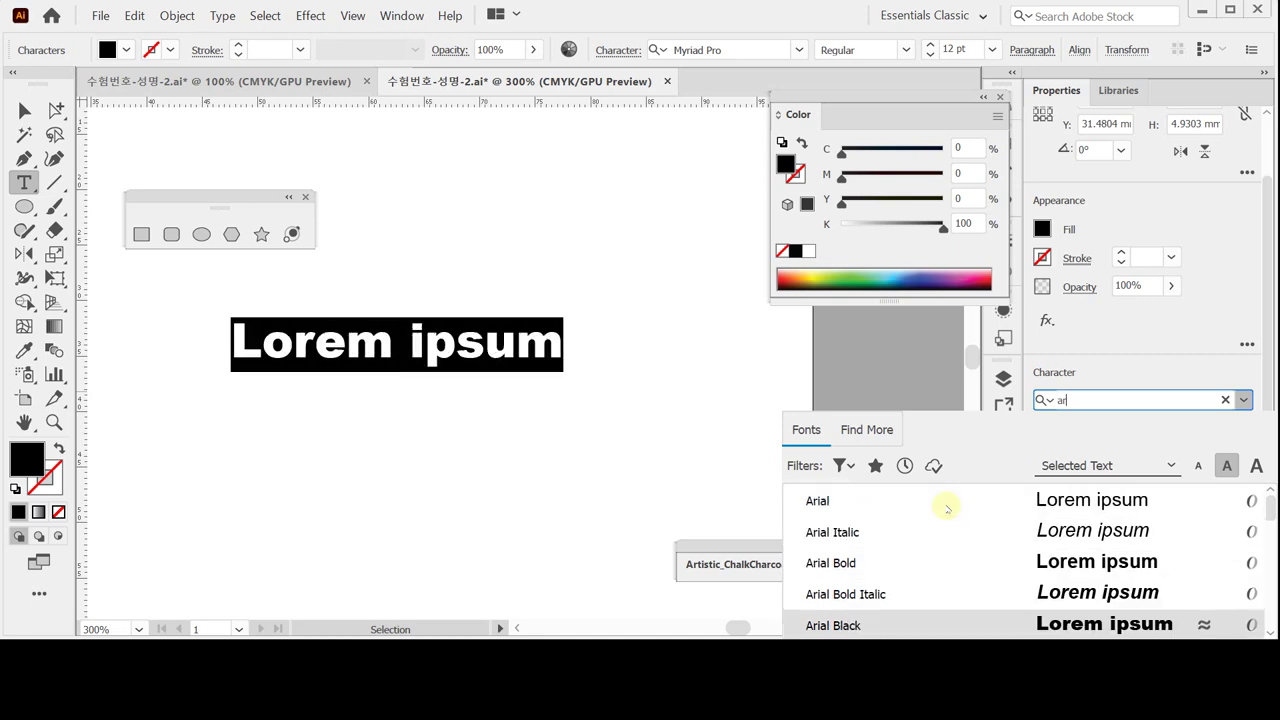
{"action": "key", "text": "Return"}
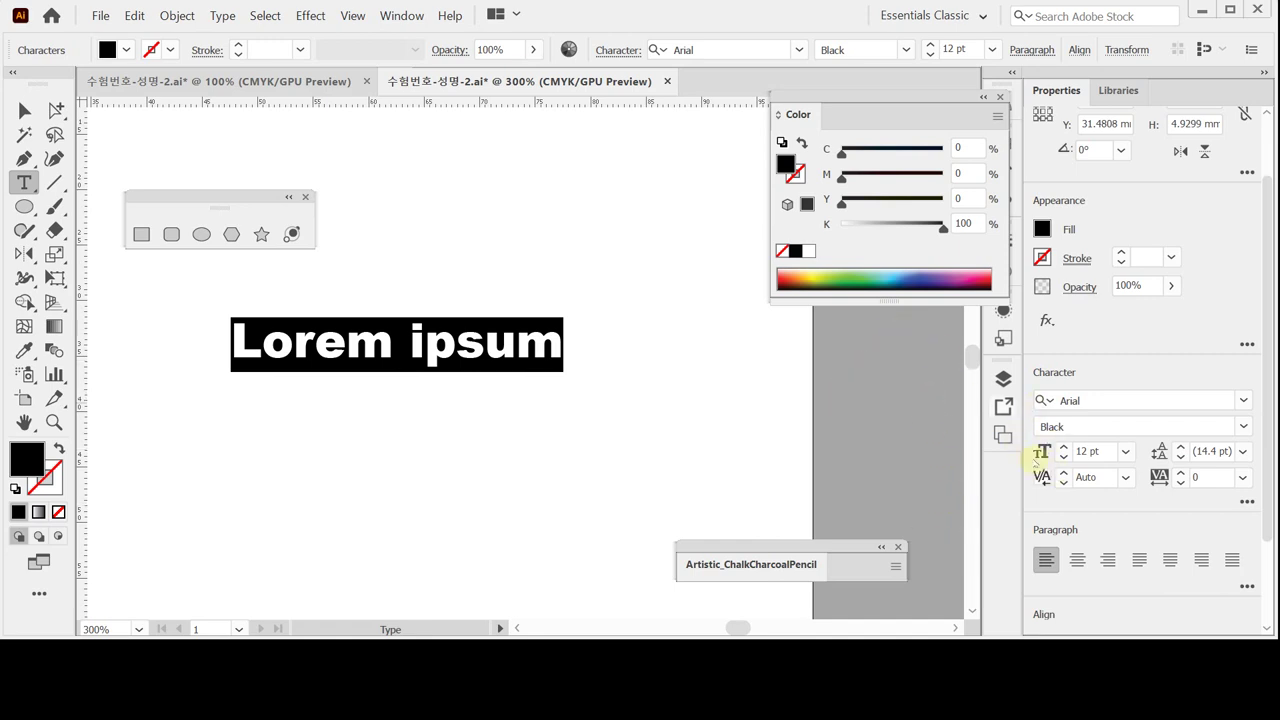
Step: Set the placeholder text's font size to 17 pt
{"action": "left_click", "coordinate": [1052, 452]}
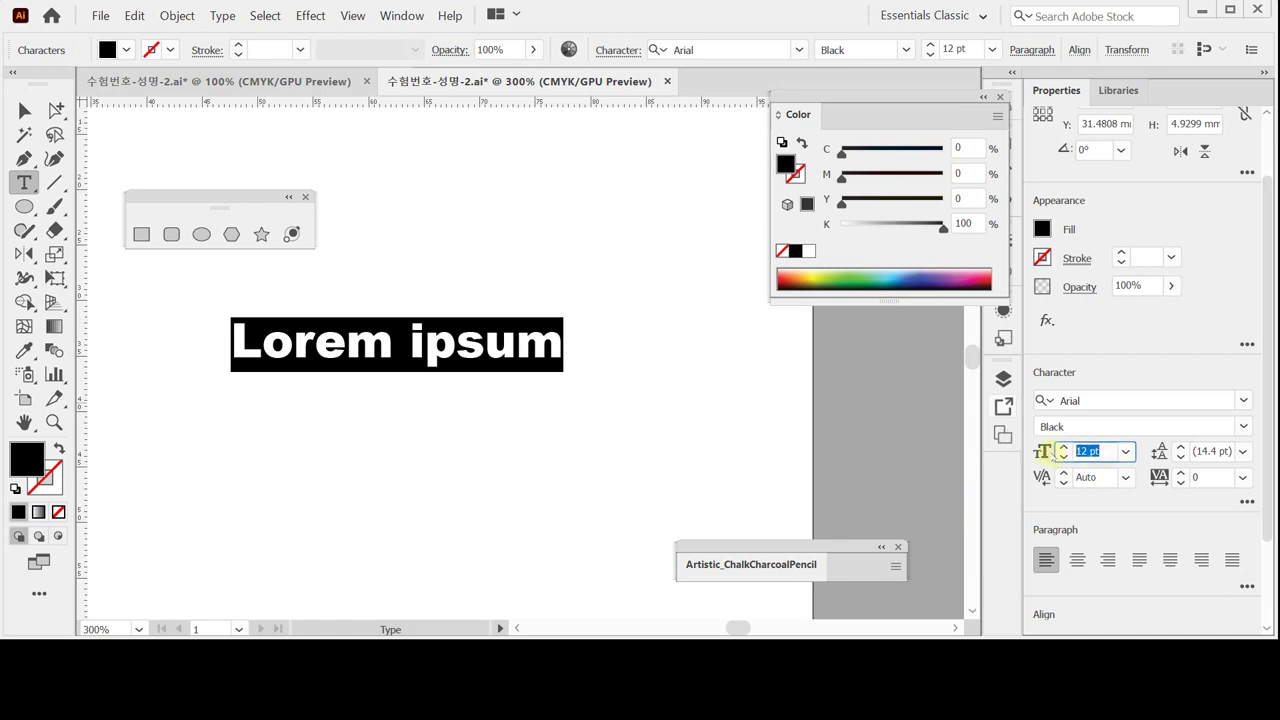
{"action": "type", "text": "17"}
{"action": "key", "text": "Return"}
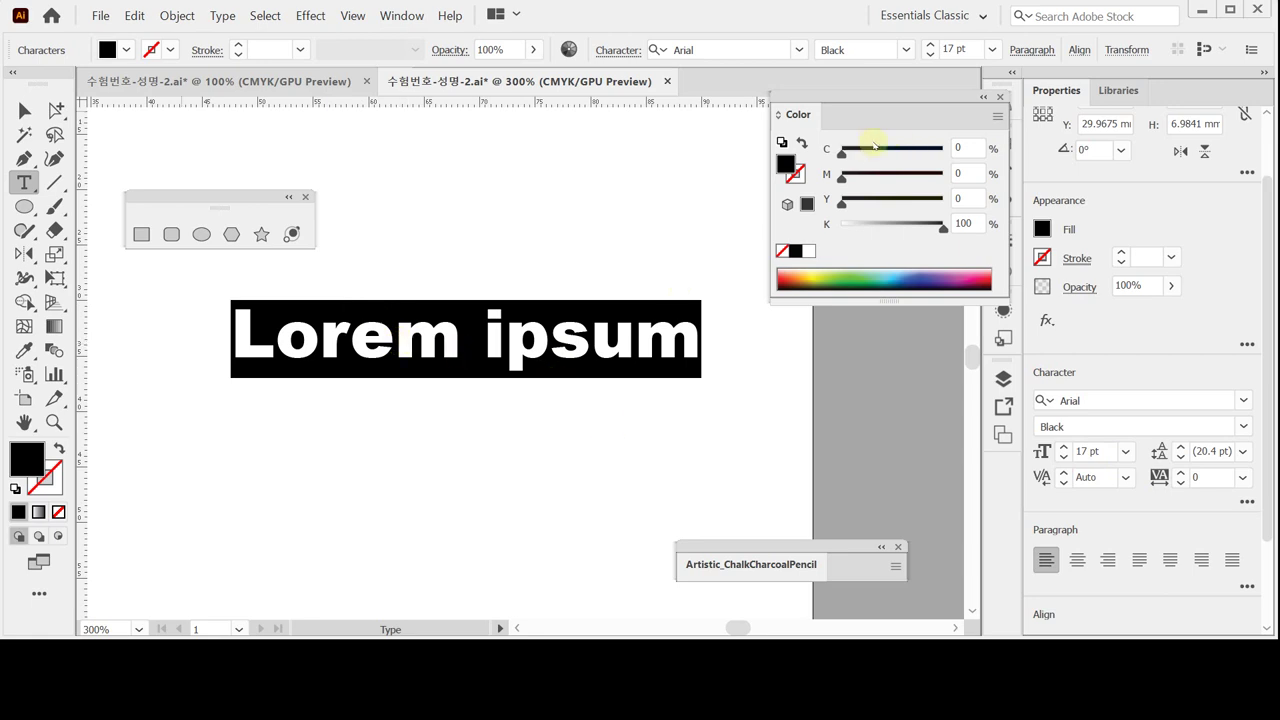
Step: Set the text fill to C 20, M 20, Y 40, K 0
{"action": "left_click", "coordinate": [963, 149]}
{"action": "type", "text": "20"}
{"action": "key", "text": "Tab"}
{"action": "type", "text": "20"}
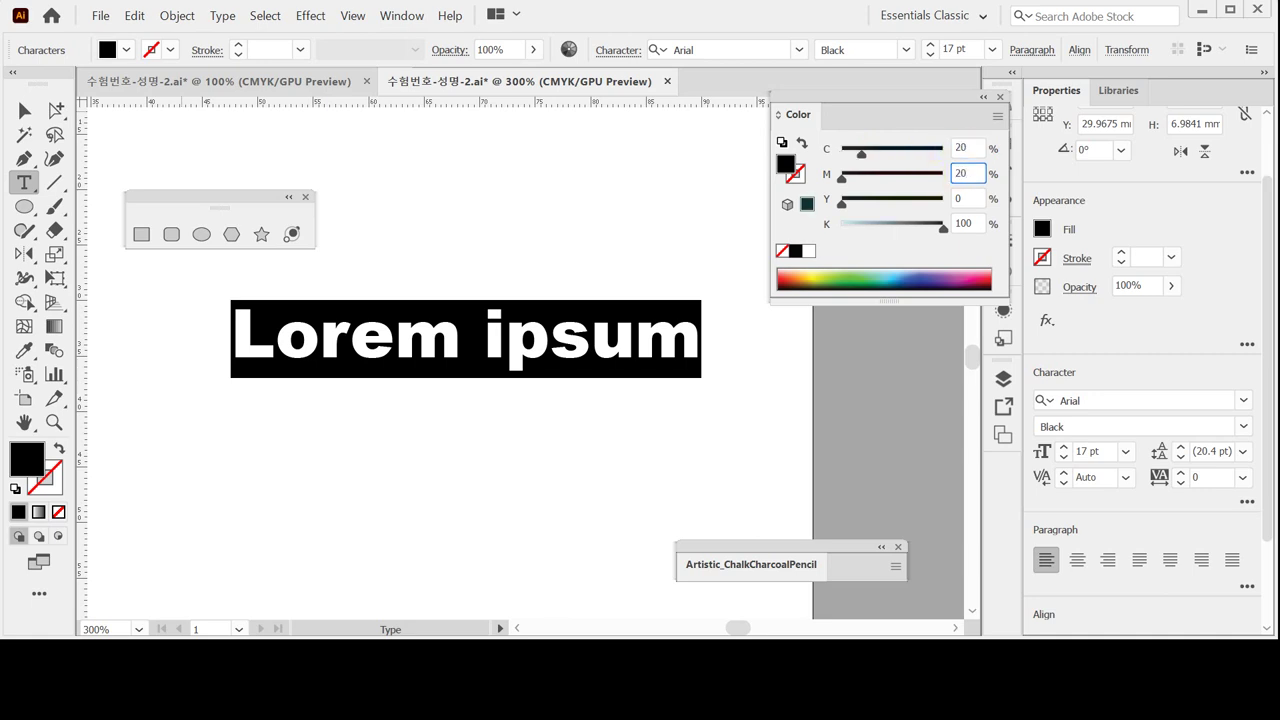
{"action": "key", "text": "Tab"}
{"action": "type", "text": "40"}
{"action": "key", "text": "Tab"}
{"action": "type", "text": "0"}
{"action": "key", "text": "Return"}
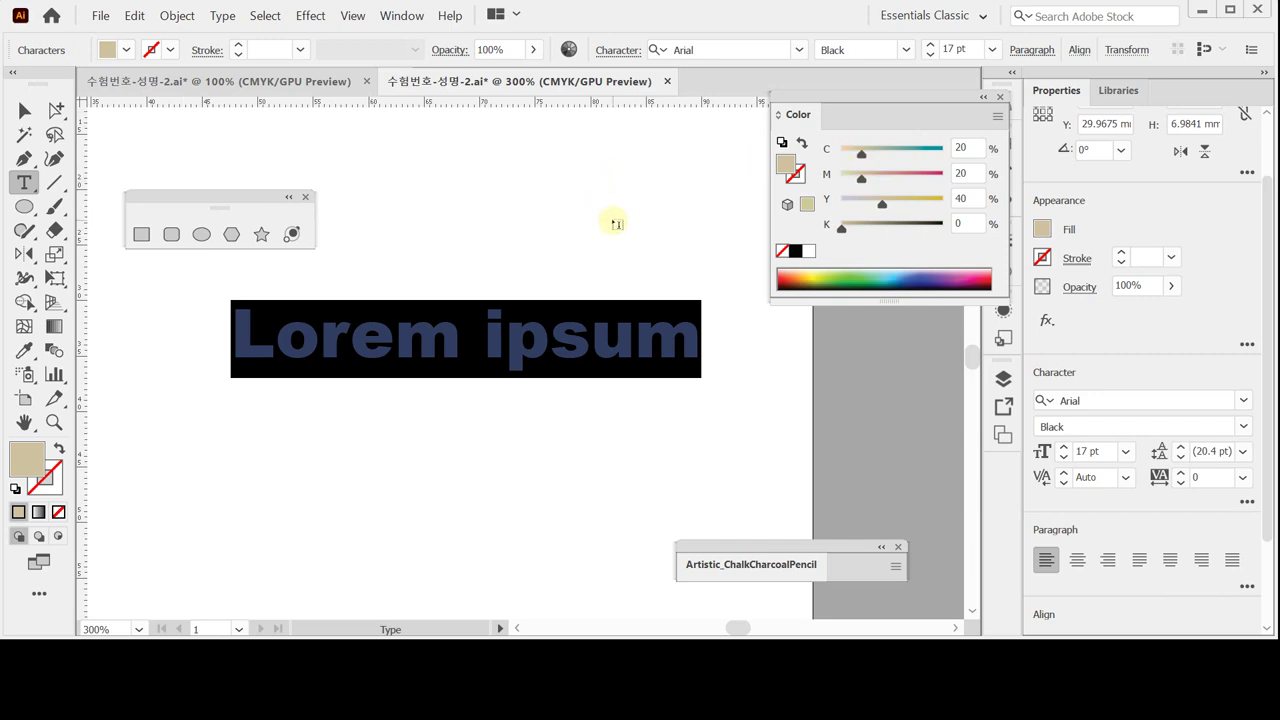
Step: Replace the placeholder text with "BOOK & SPACE" in capitals and finish the text entry, keeping the text object selected
{"action": "key", "text": "Caps_Lock"}
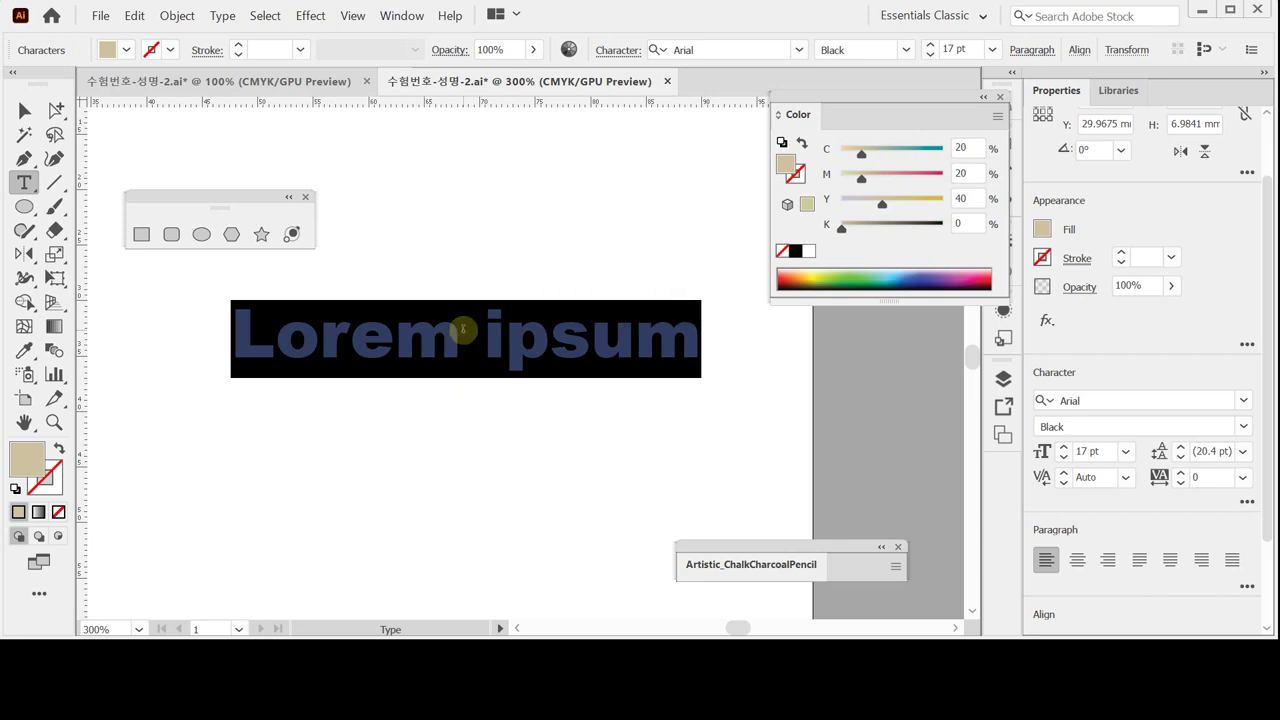
{"action": "type", "text": "BOO"}
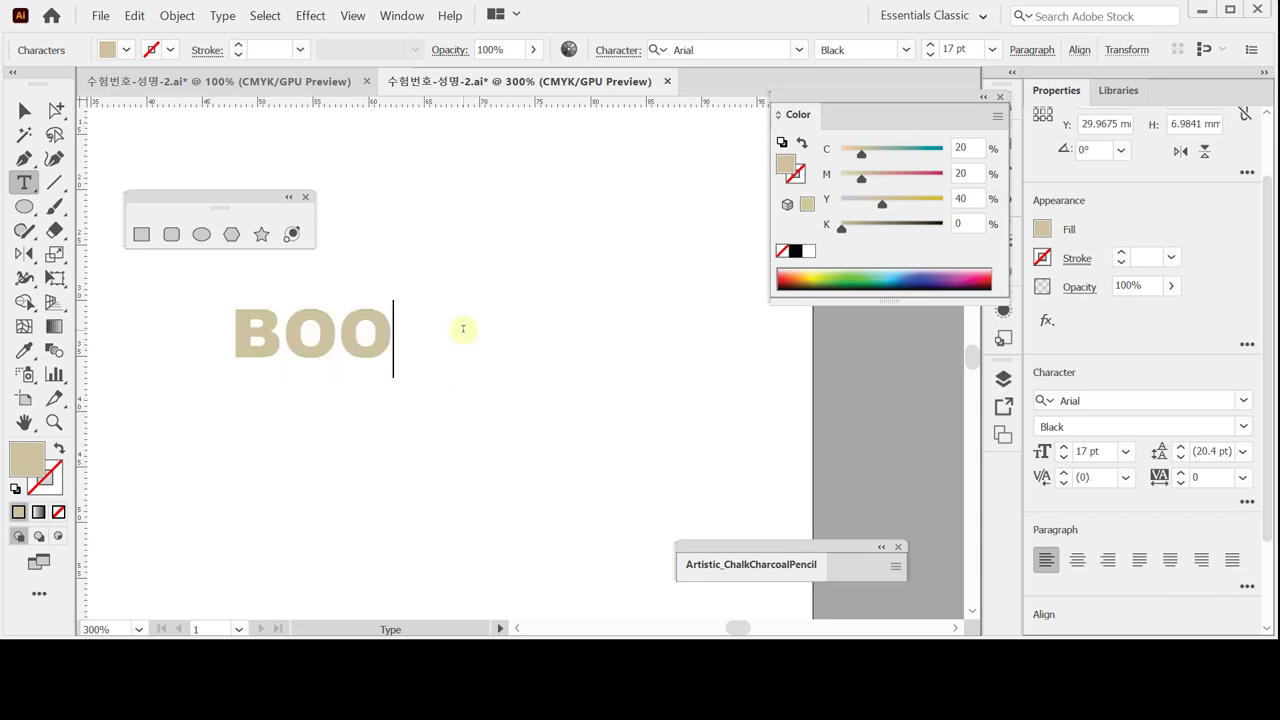
{"action": "type", "text": "K"}
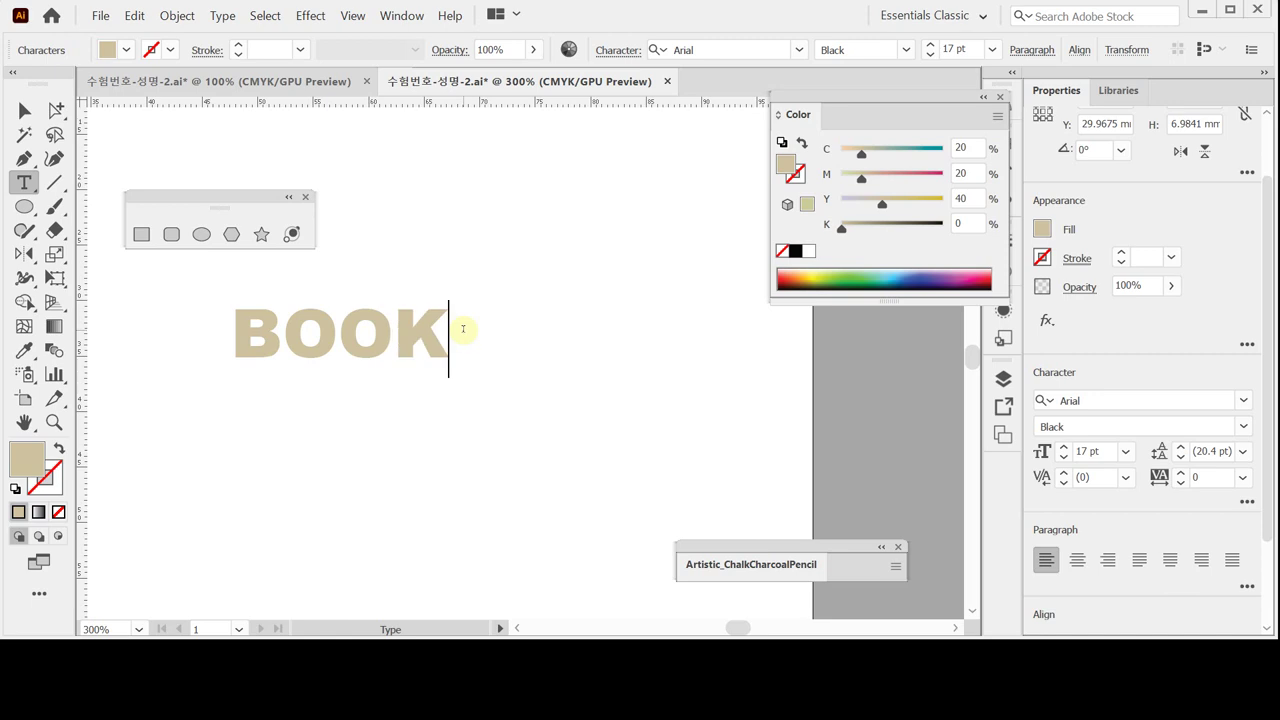
{"action": "type", "text": " & "}
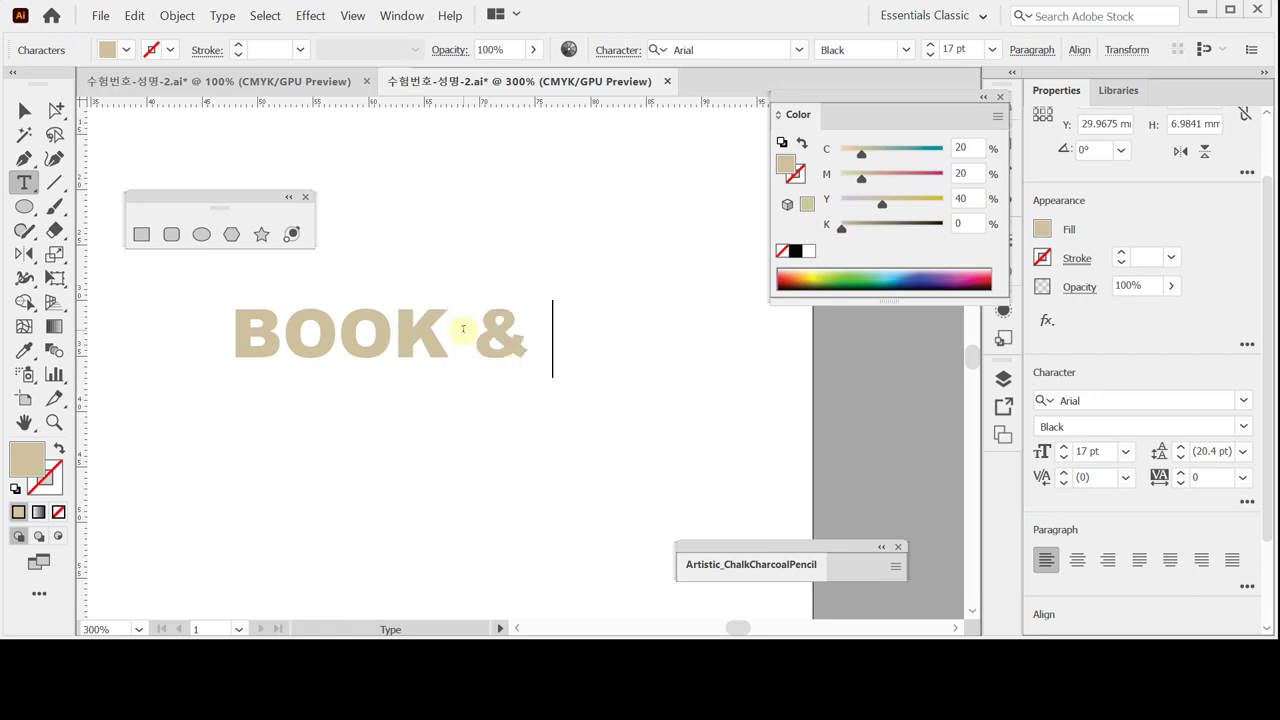
{"action": "type", "text": "SPAC"}
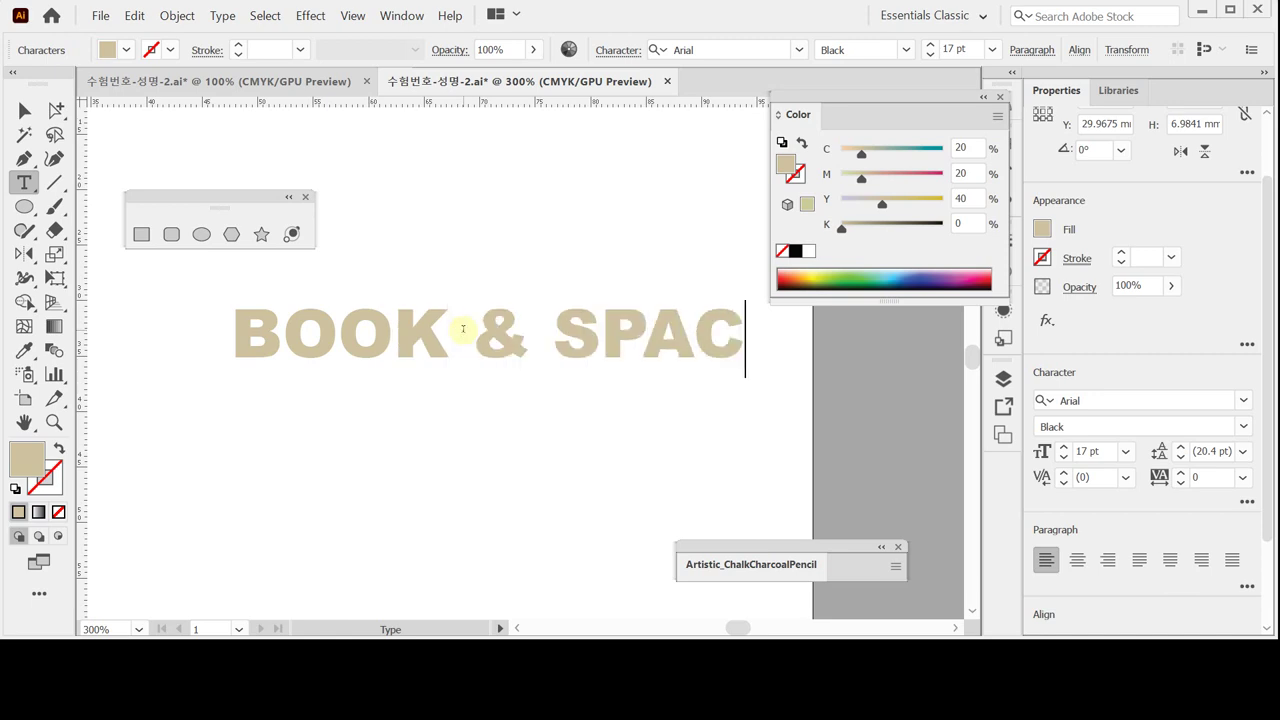
{"action": "type", "text": "E"}
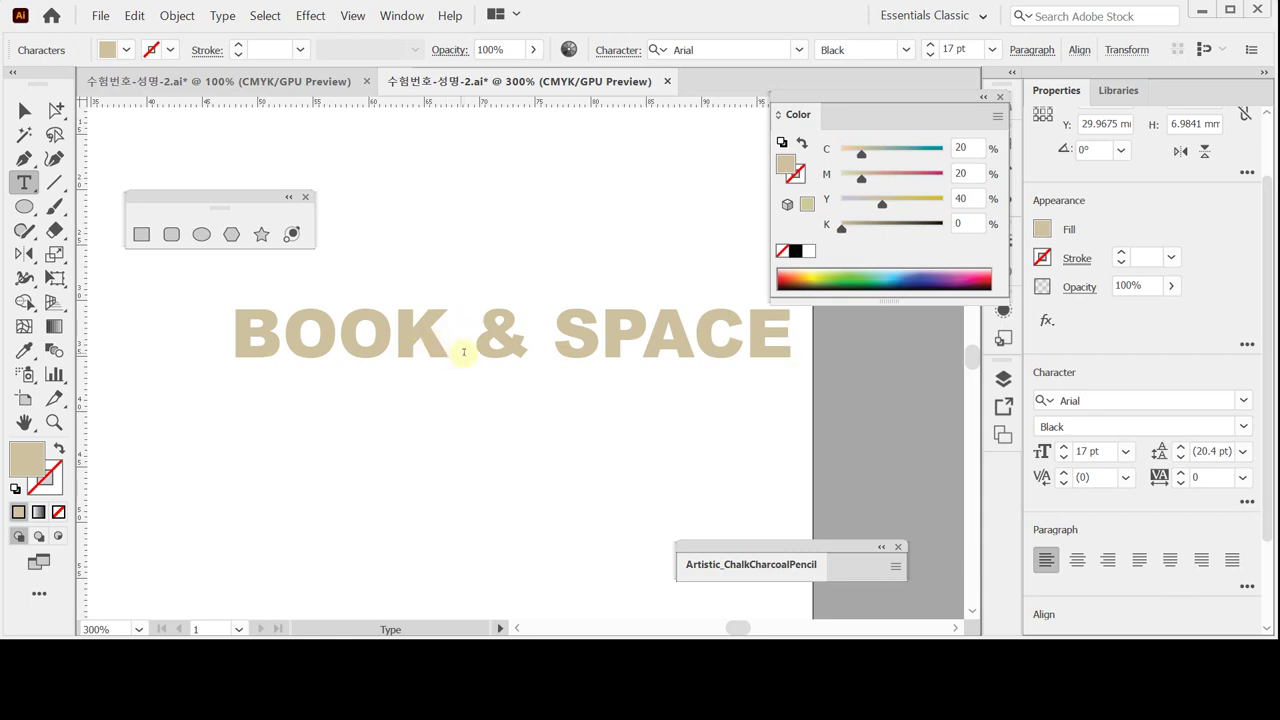
{"action": "left_click", "coordinate": [486, 355], "text": "ctrl"}
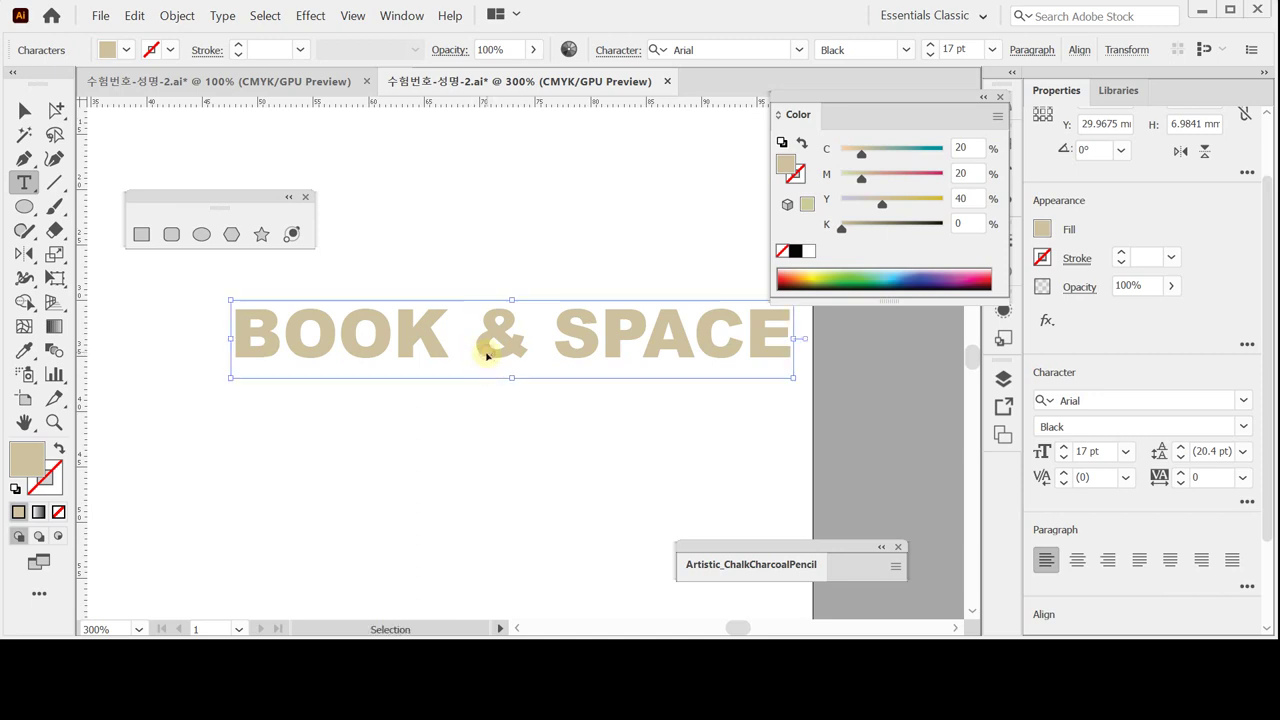
{"action": "left_click", "coordinate": [486, 346]}
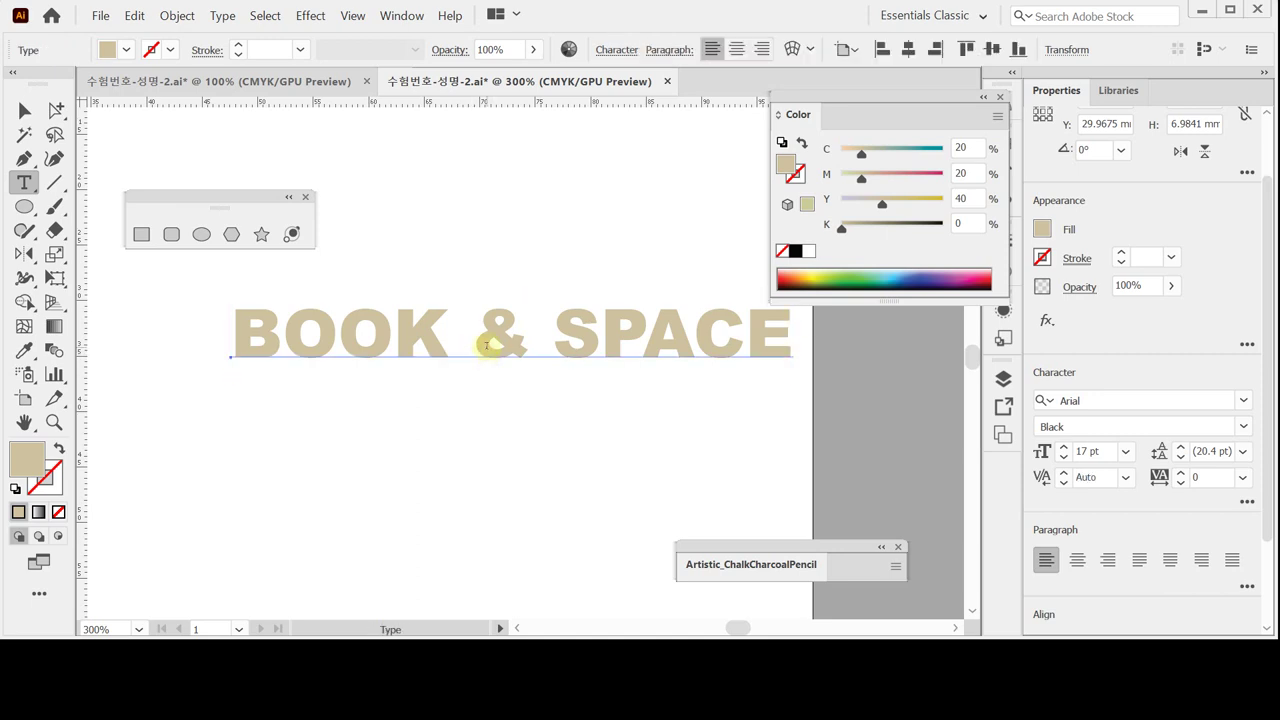
Step: Try converting the title text to outlines, show the guides, and undo the conversion
{"action": "right_click", "coordinate": [488, 346]}
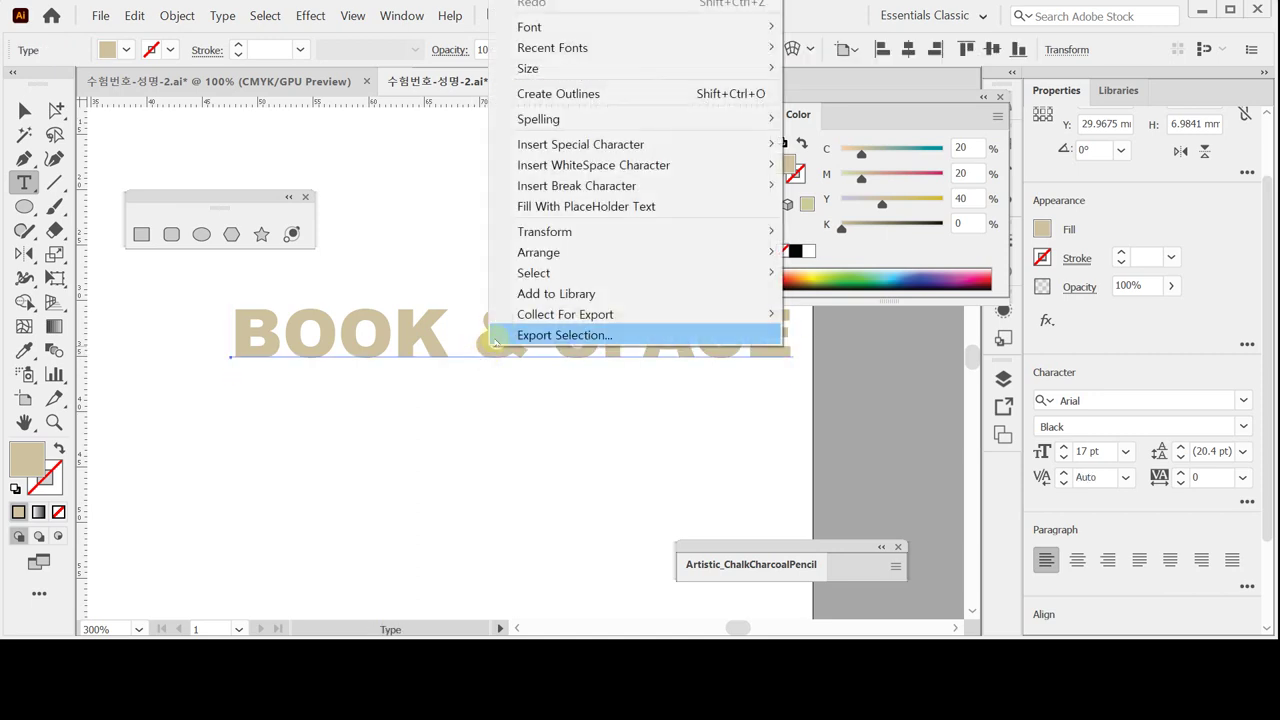
{"action": "left_click", "coordinate": [612, 95]}
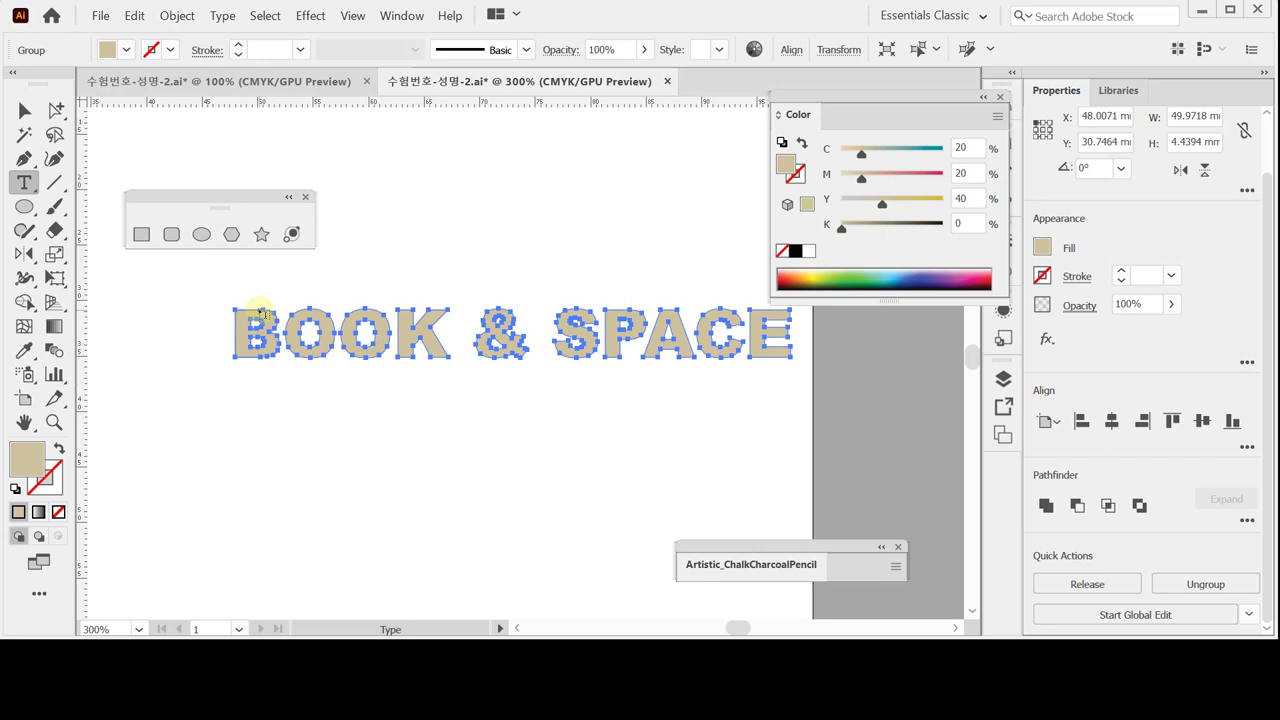
{"action": "key", "text": "ctrl+semicolon"}
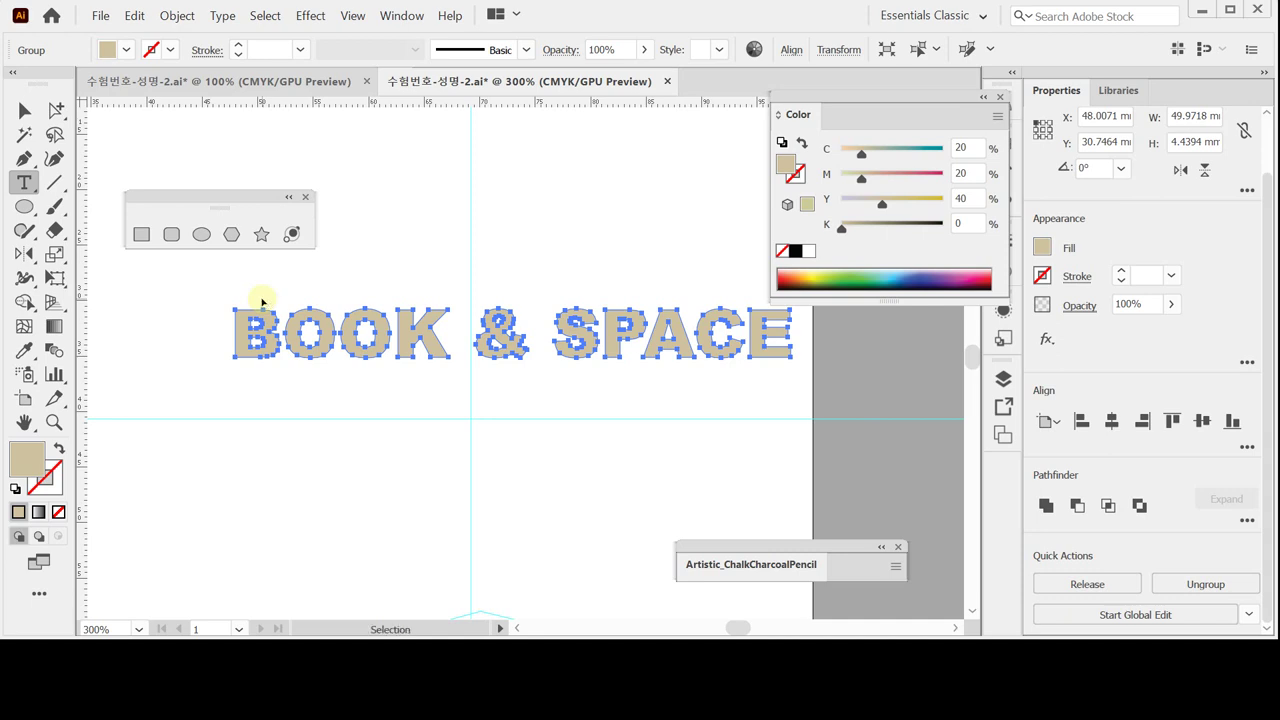
{"action": "key", "text": "ctrl+z"}
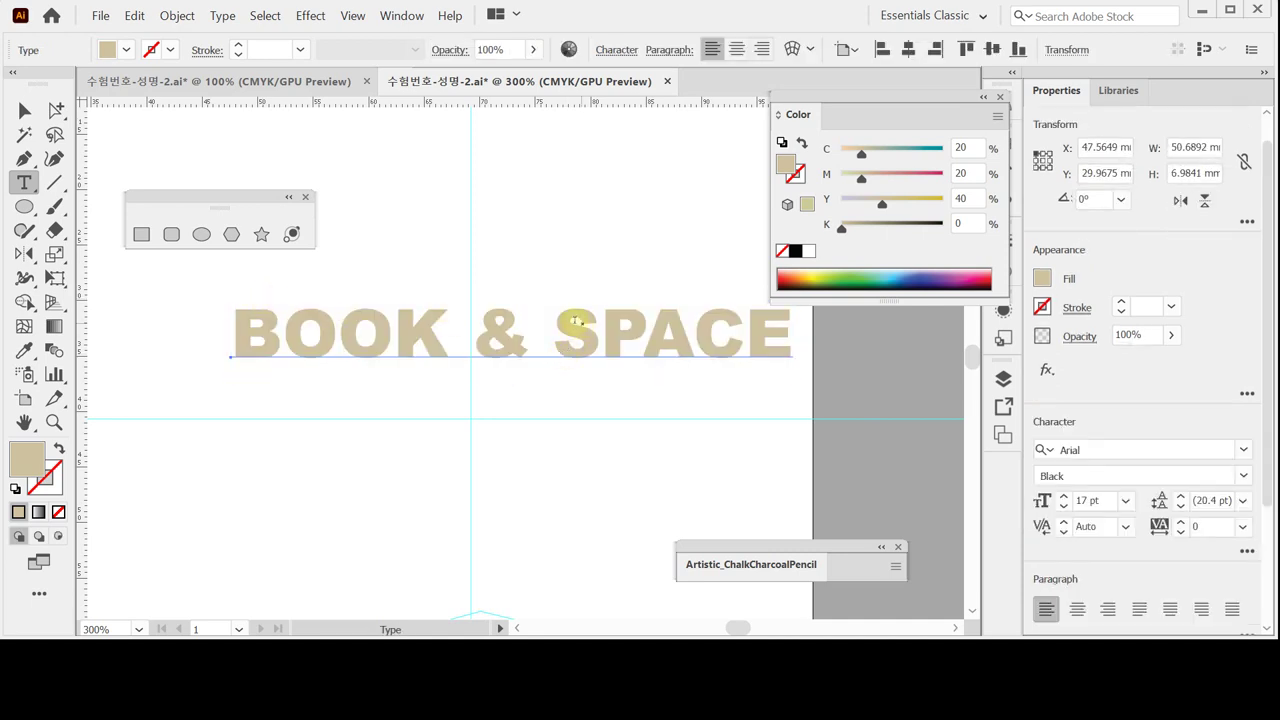
Step: Set the title text's tracking to -50 and convert it to outlines
{"action": "left_click_drag", "start_coordinate": [1270, 418], "coordinate": [1266, 523]}
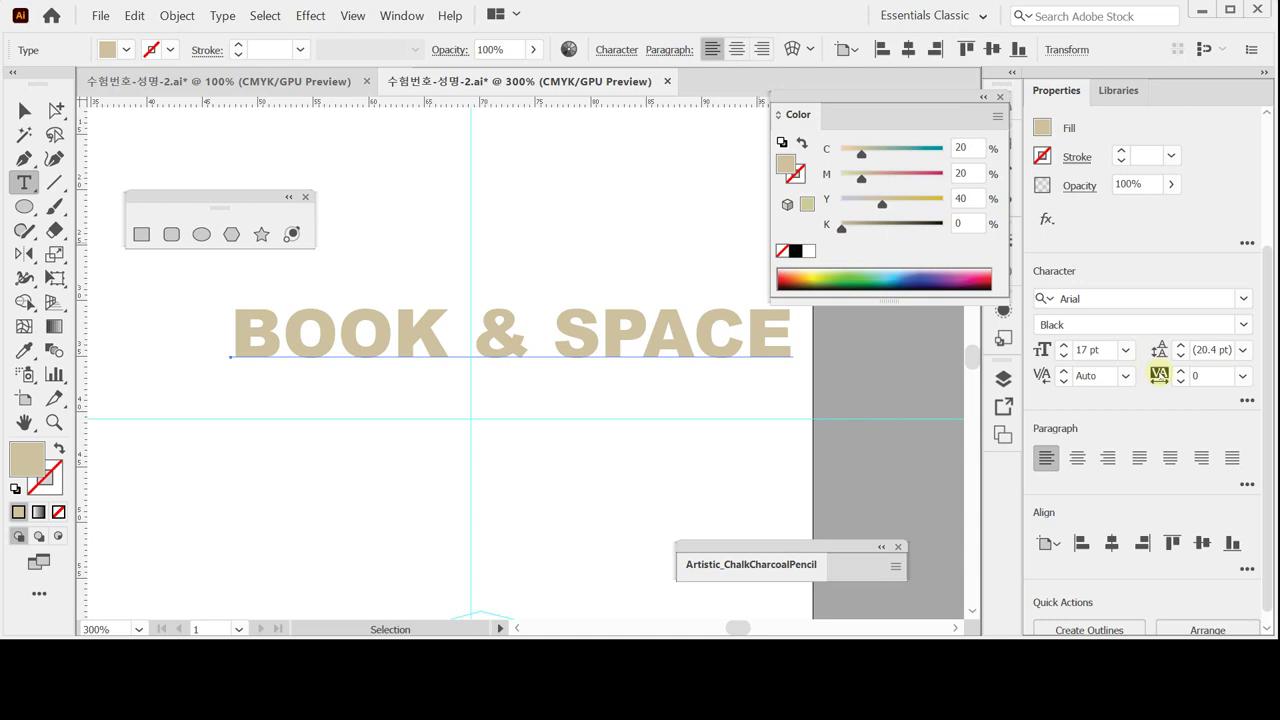
{"action": "left_click", "coordinate": [1242, 376]}
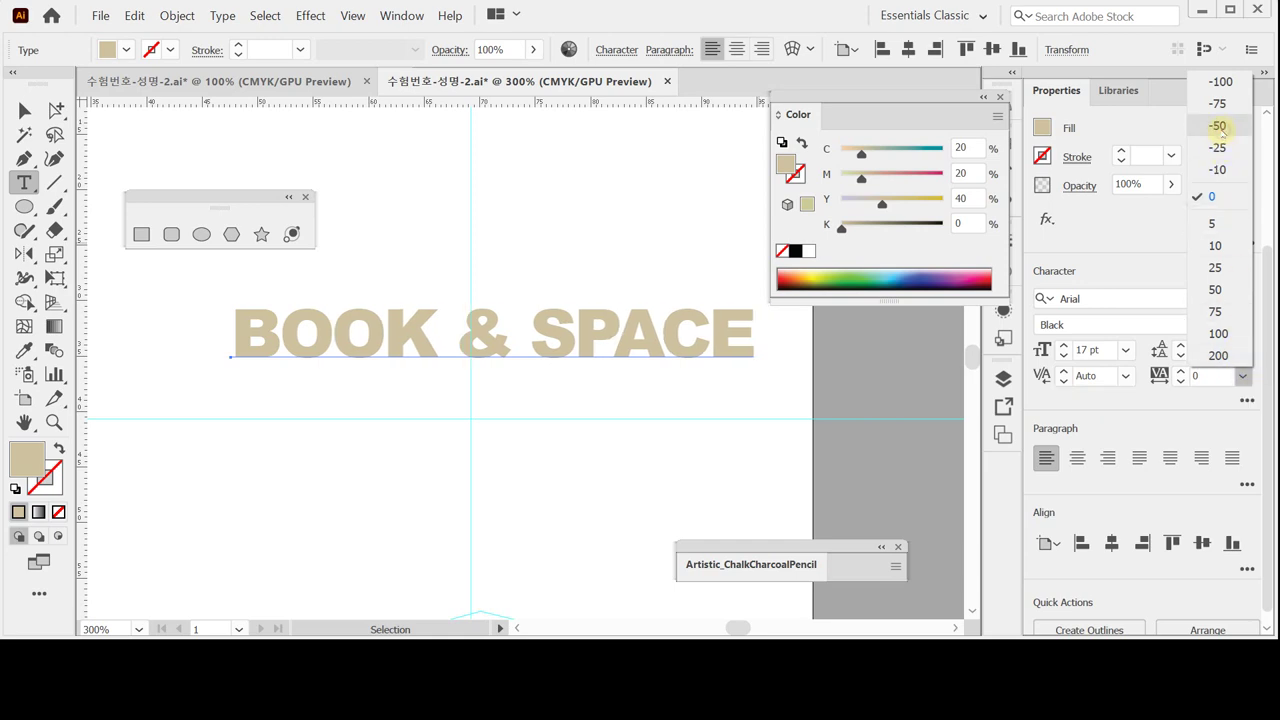
{"action": "left_click", "coordinate": [1218, 127]}
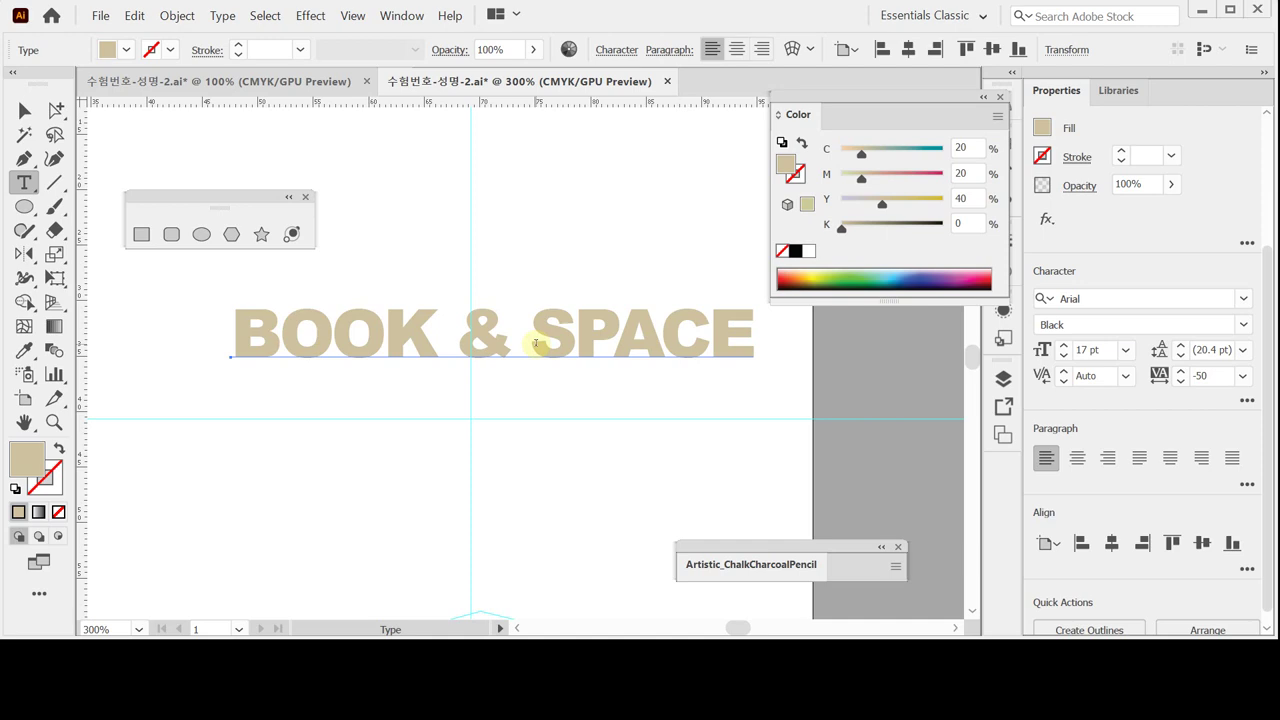
{"action": "right_click", "coordinate": [470, 333]}
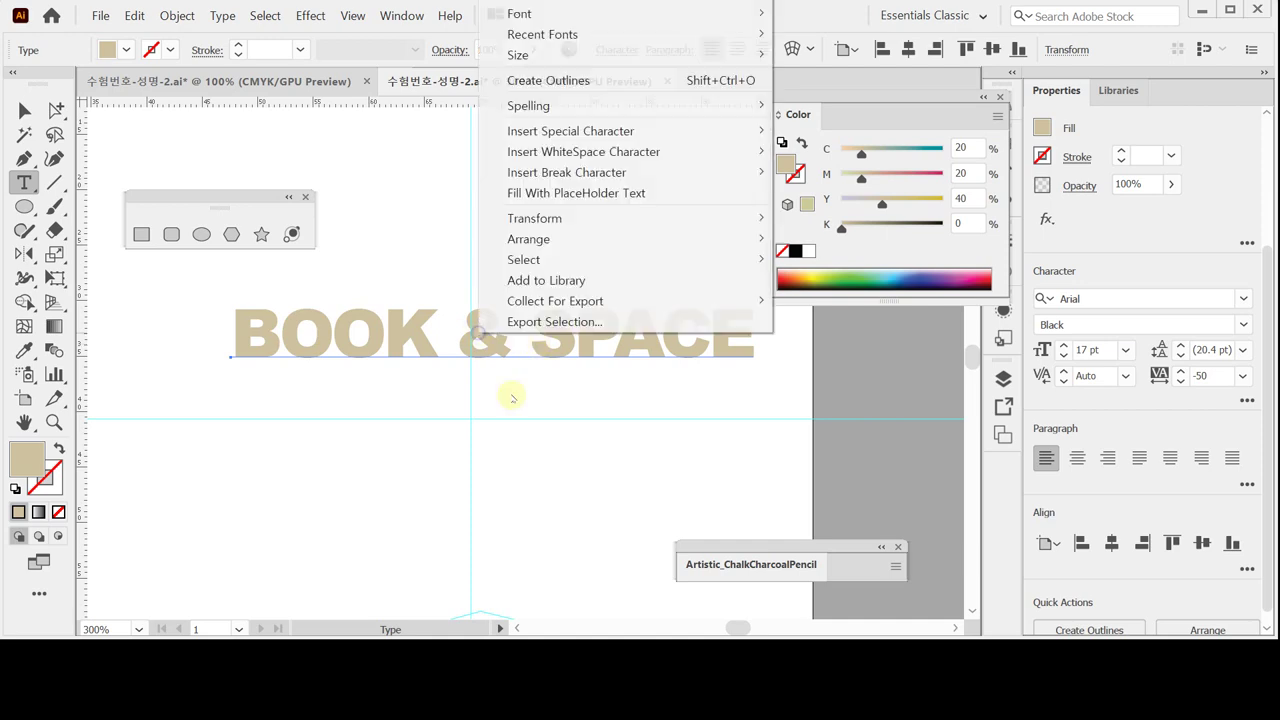
{"action": "left_click", "coordinate": [588, 80]}
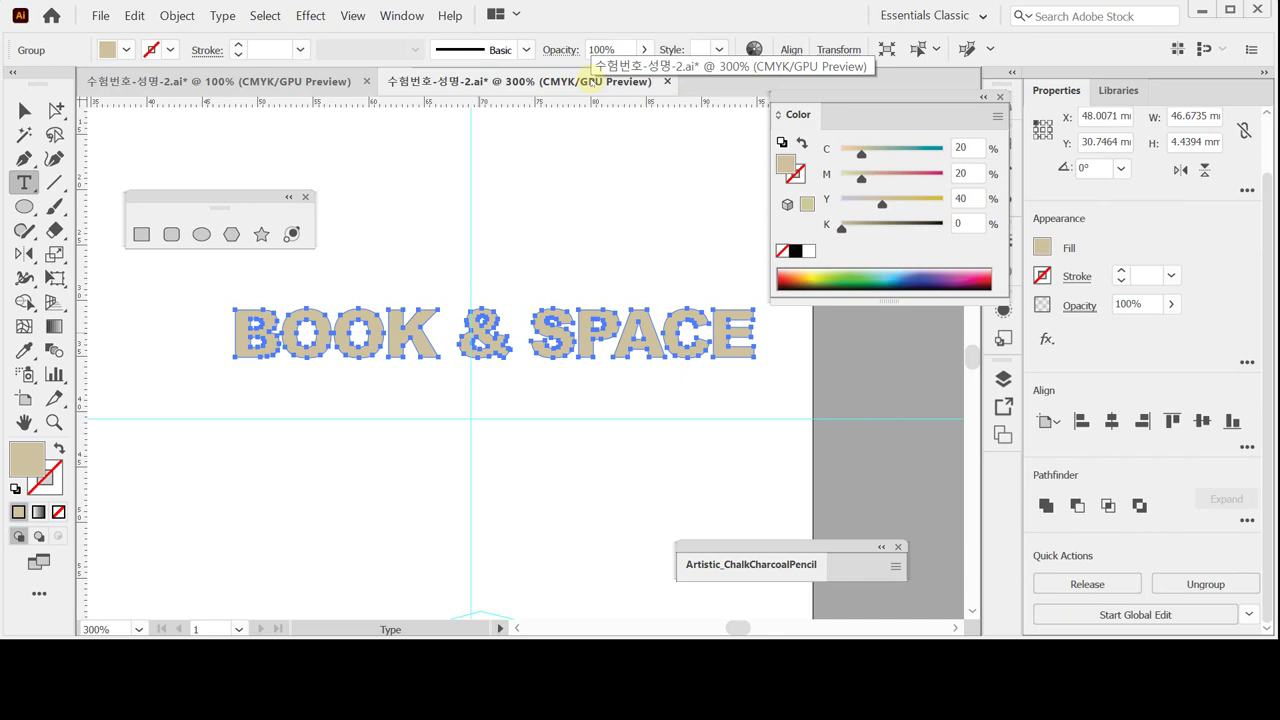
Step: Isolate the outlined title group and fill the letters B and S with C 0, M 70, Y 100, K 0
{"action": "left_click", "coordinate": [24, 110]}
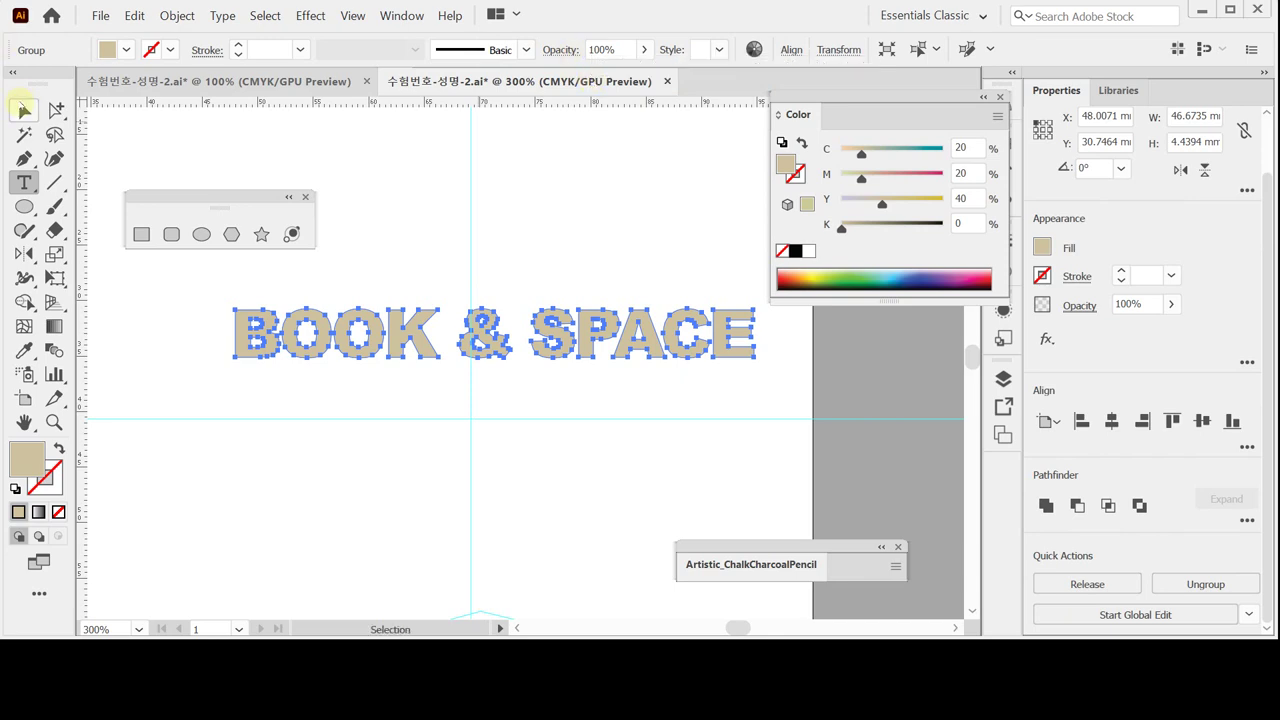
{"action": "double_click", "coordinate": [297, 332]}
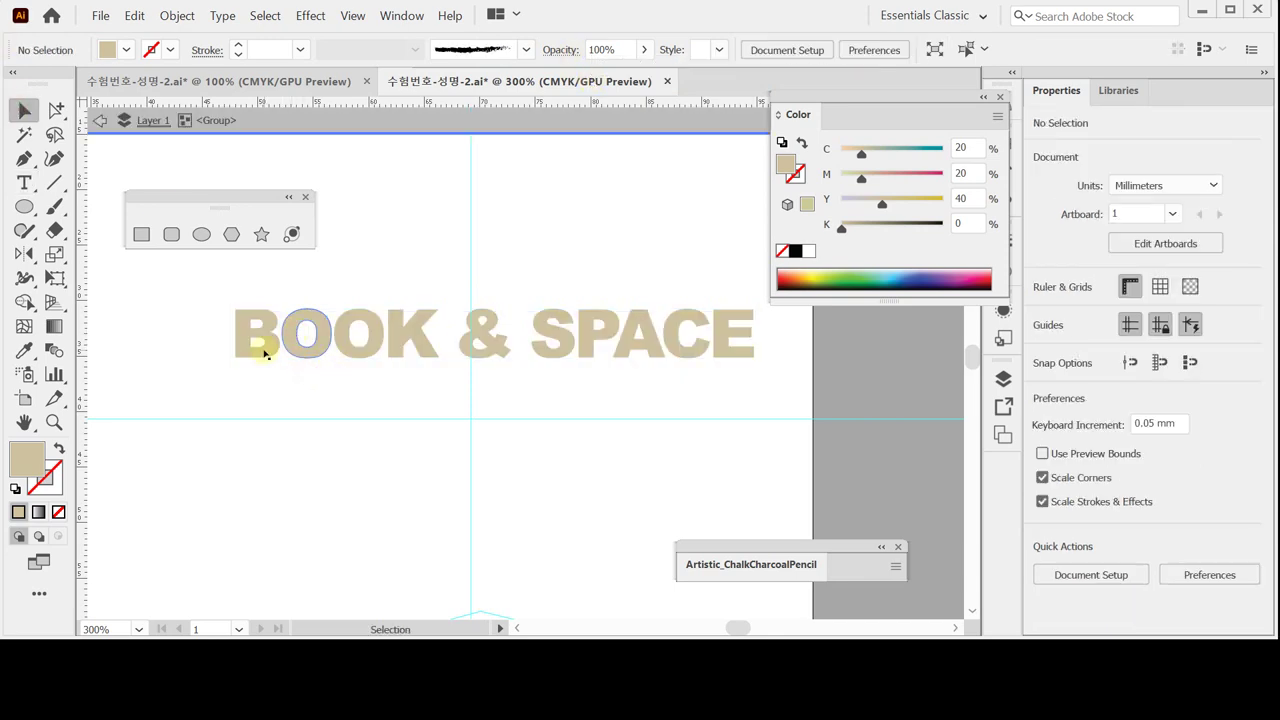
{"action": "left_click", "coordinate": [263, 350]}
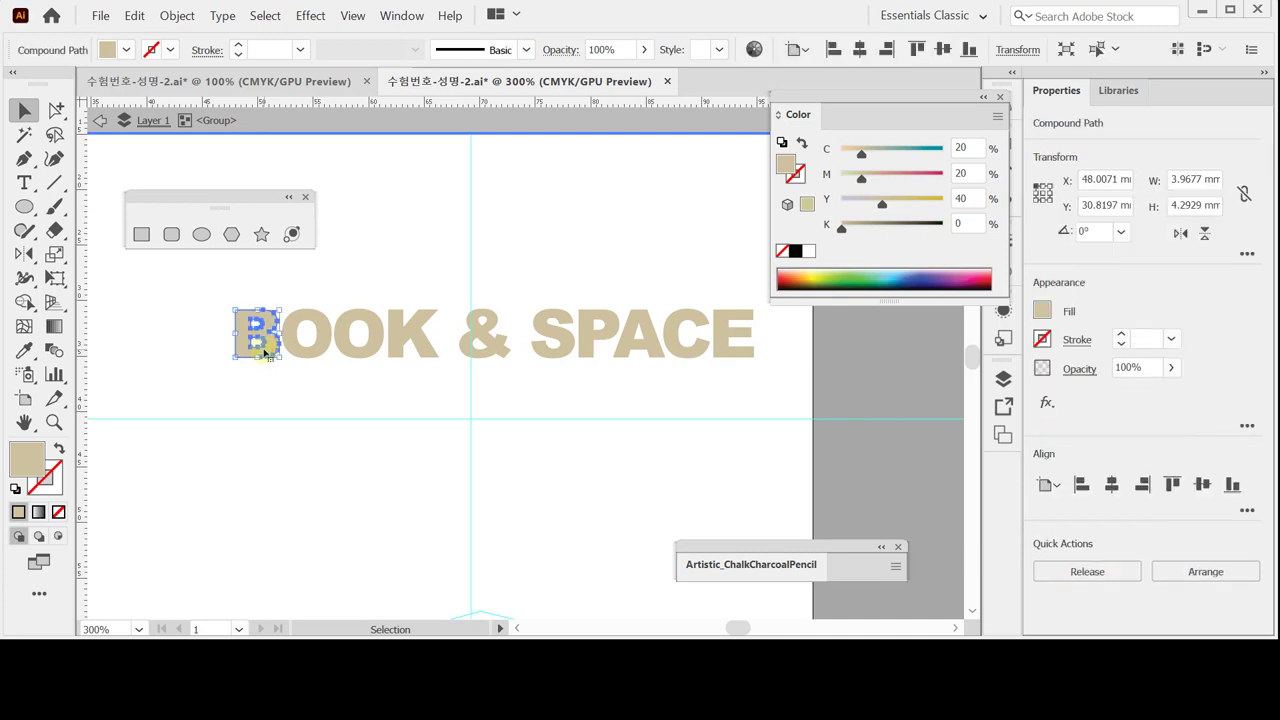
{"action": "left_click", "coordinate": [560, 348], "text": "shift"}
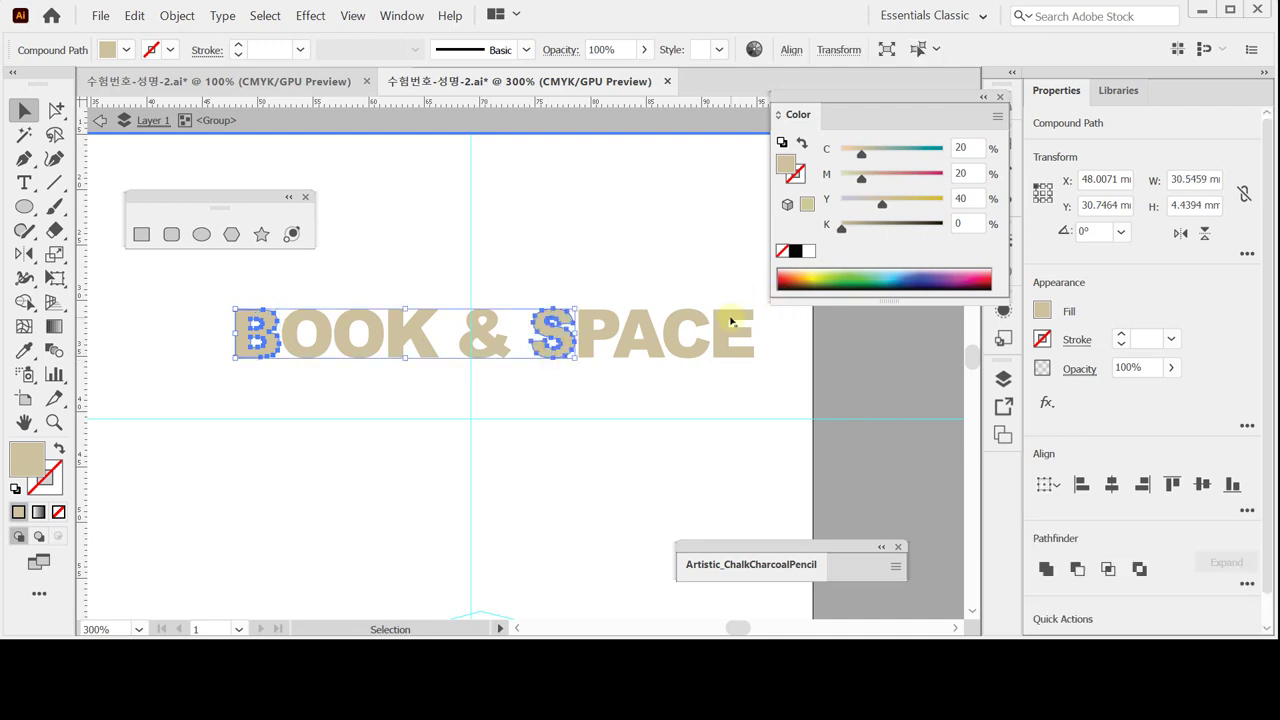
{"action": "left_click", "coordinate": [809, 251]}
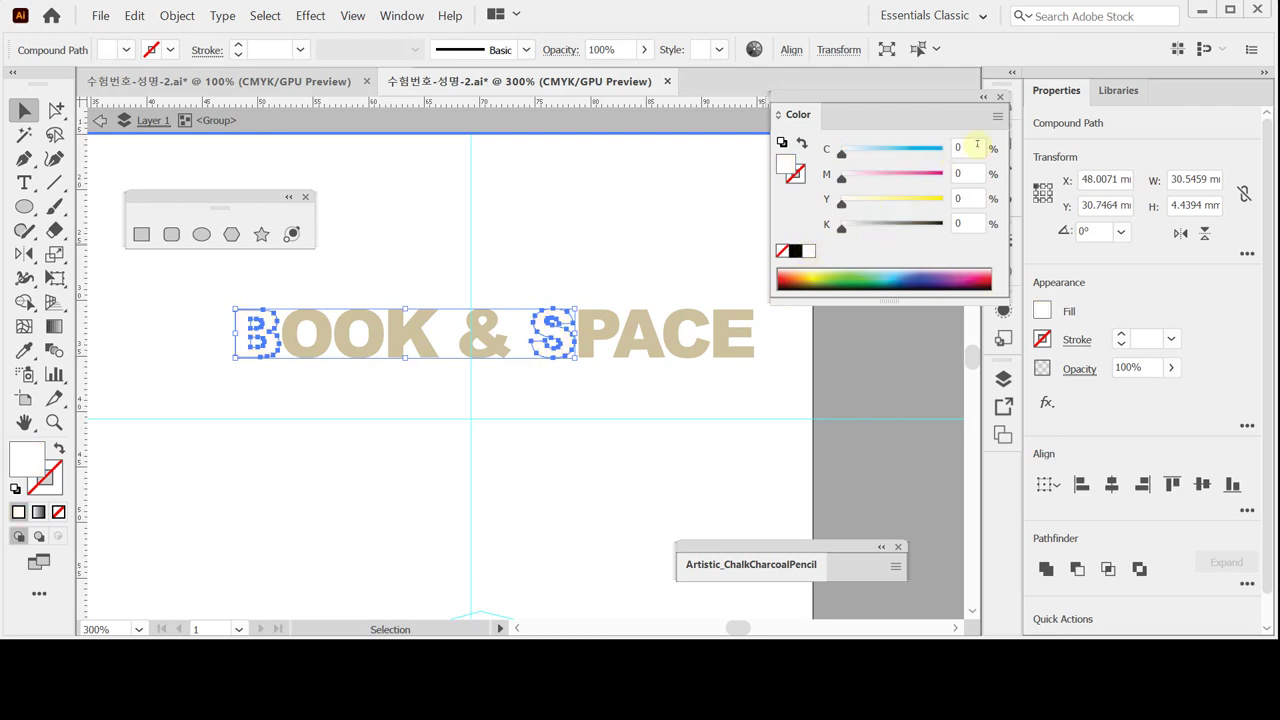
{"action": "left_click", "coordinate": [965, 173]}
{"action": "type", "text": "70"}
{"action": "key", "text": "Tab"}
{"action": "type", "text": "100"}
{"action": "key", "text": "Return"}
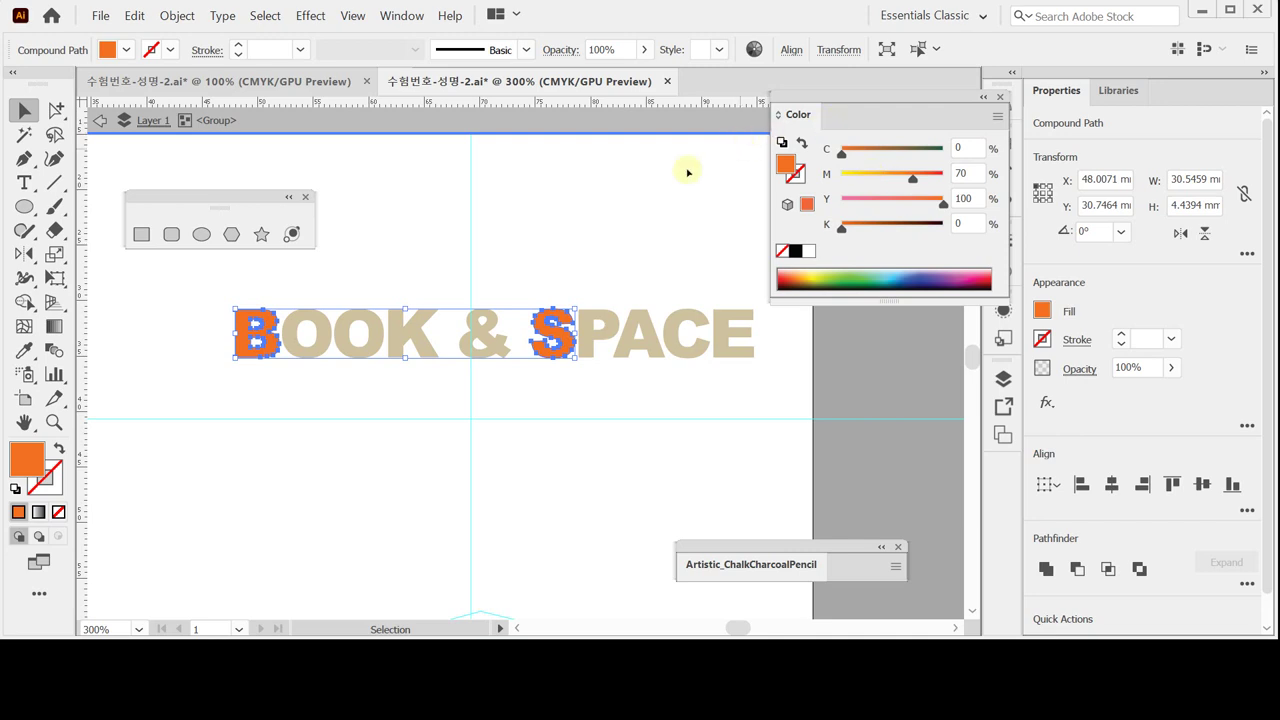
Step: Fill the ampersand with C 0, M 0, Y 0, K 60
{"action": "left_click", "coordinate": [496, 376]}
{"action": "left_click", "coordinate": [491, 343]}
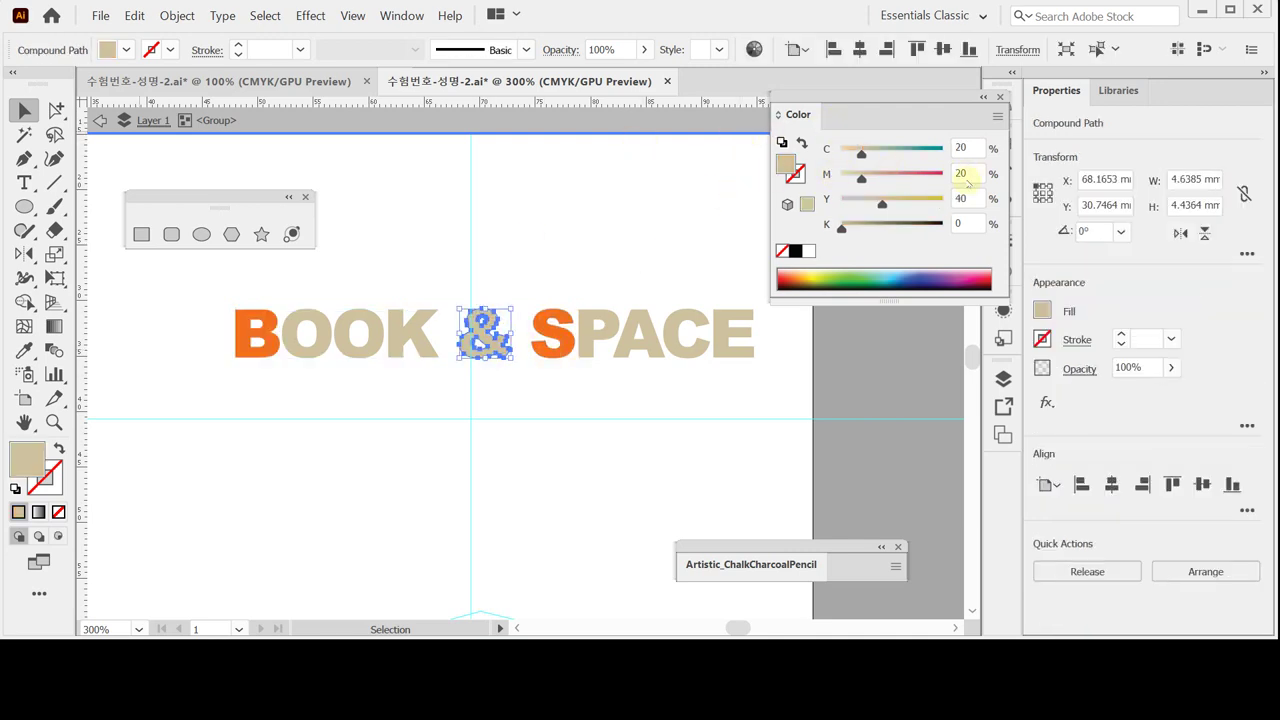
{"action": "left_click", "coordinate": [808, 251]}
{"action": "left_click", "coordinate": [971, 222]}
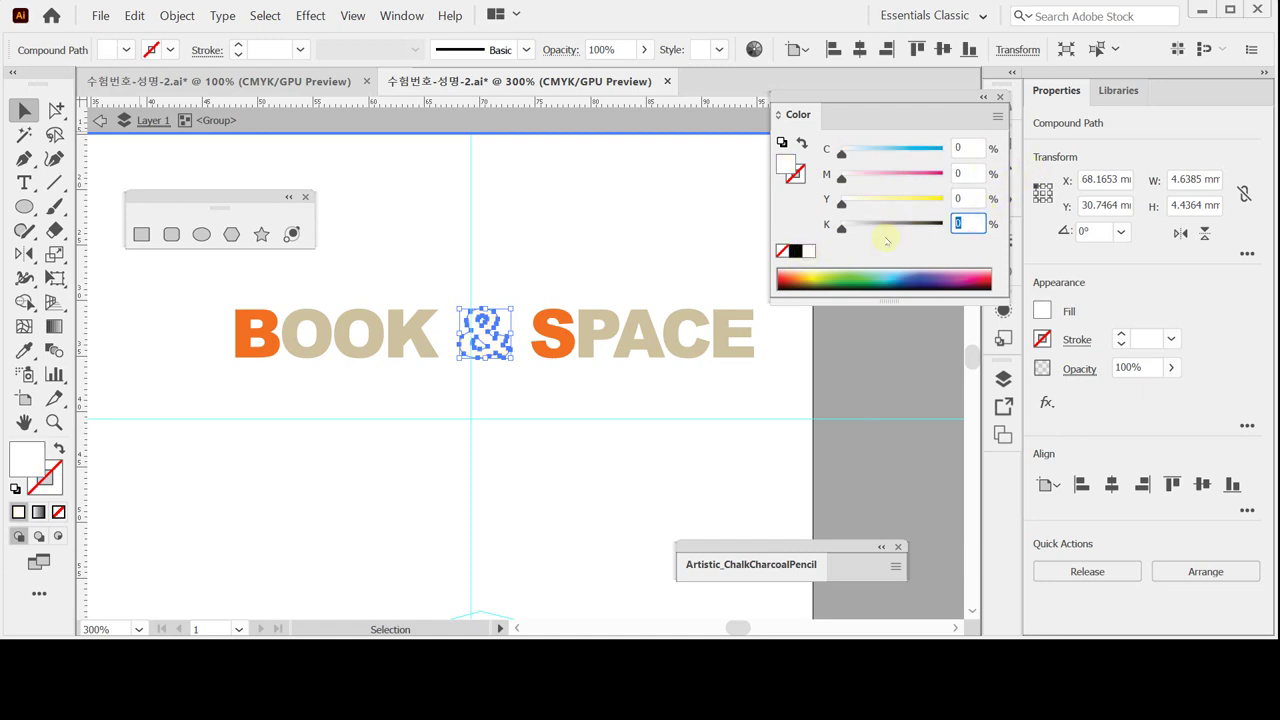
{"action": "type", "text": "60"}
{"action": "key", "text": "Return"}
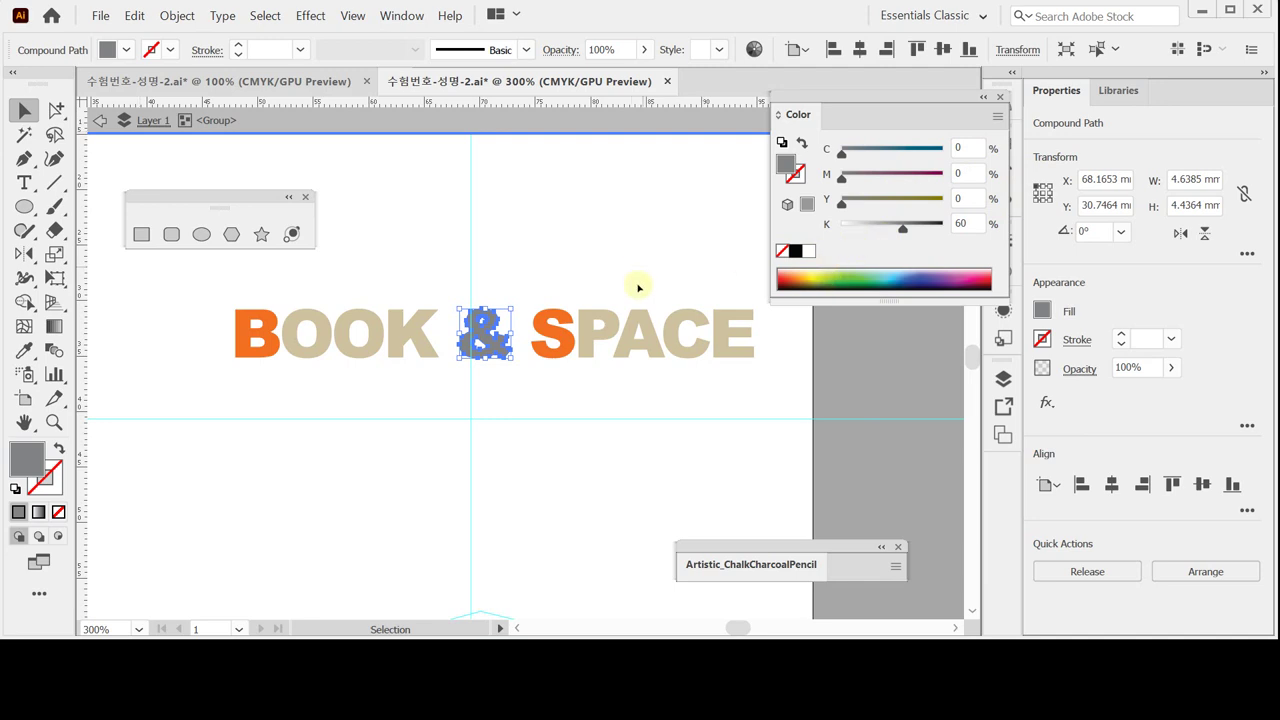
Step: Scale the letter B uniformly to 170%
{"action": "left_click", "coordinate": [385, 405]}
{"action": "left_click", "coordinate": [252, 340]}
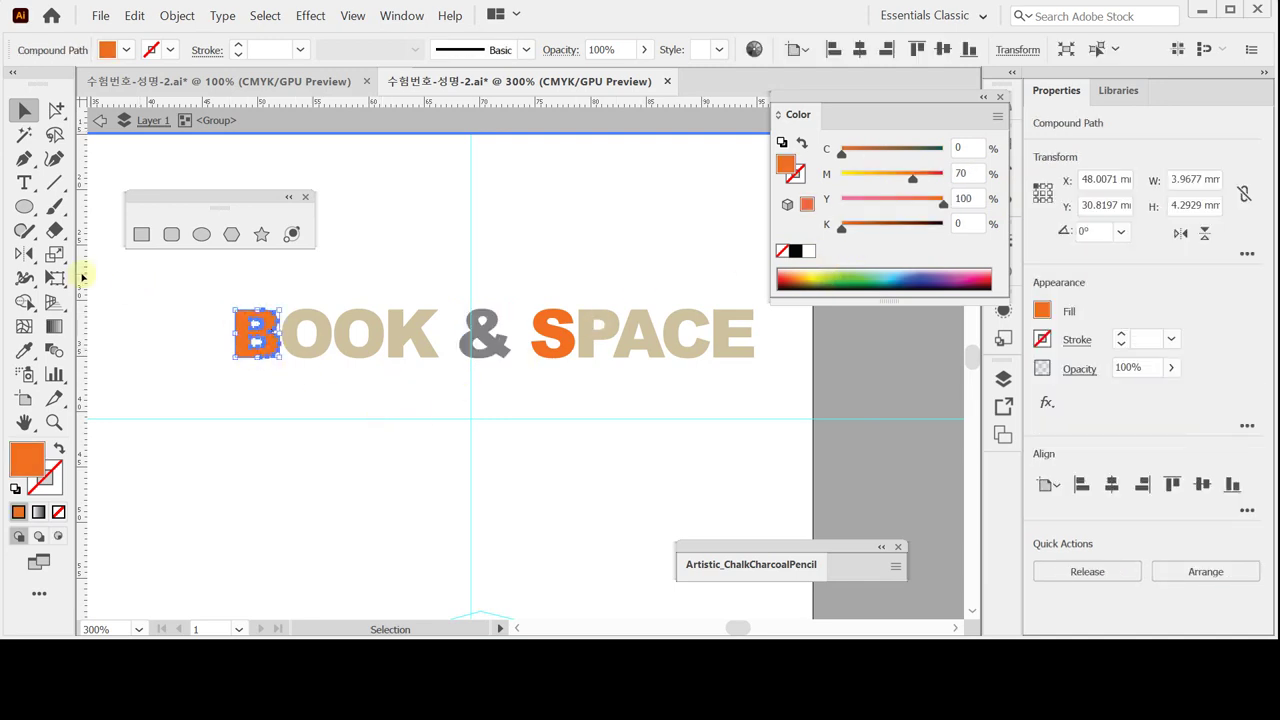
{"action": "double_click", "coordinate": [55, 255]}
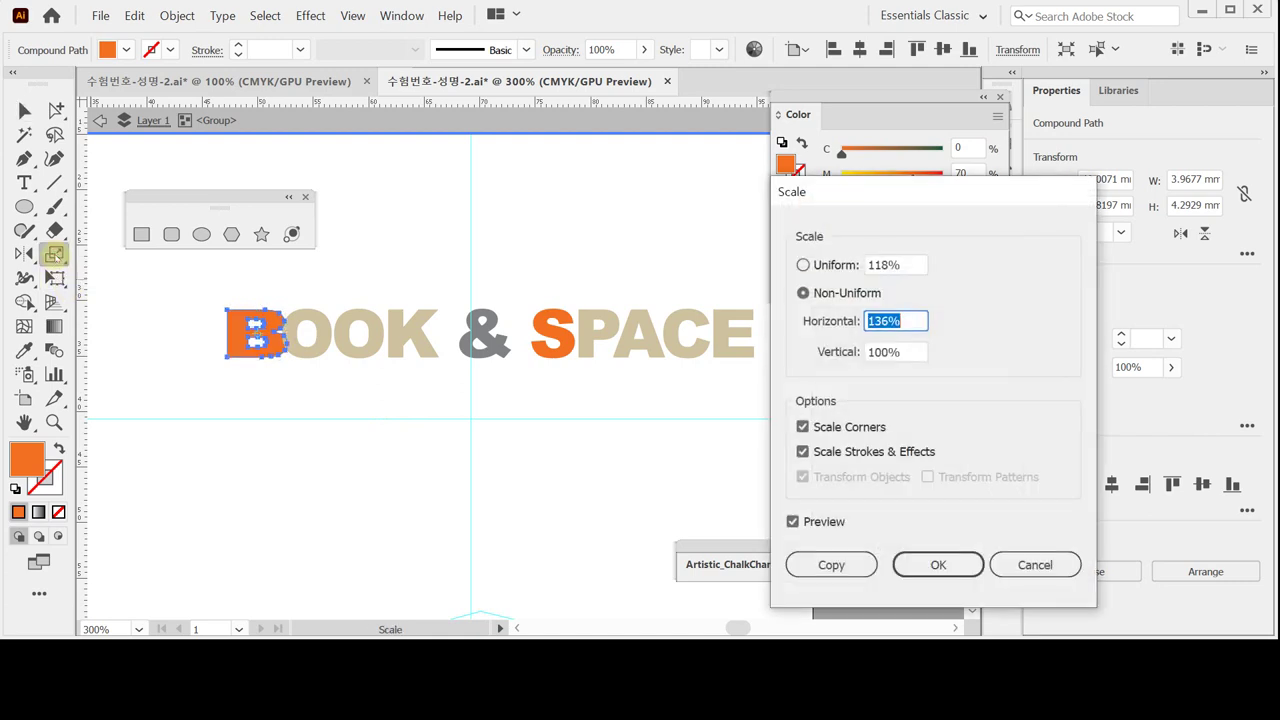
{"action": "type", "text": "170~~"}
{"action": "key", "text": "BackSpace"}
{"action": "key", "text": "BackSpace"}
{"action": "key", "text": "BackSpace"}
{"action": "key", "text": "BackSpace"}
{"action": "key", "text": "BackSpace"}
{"action": "type", "text": "~"}
{"action": "key", "text": "BackSpace"}
{"action": "key", "text": "shift+Tab"}
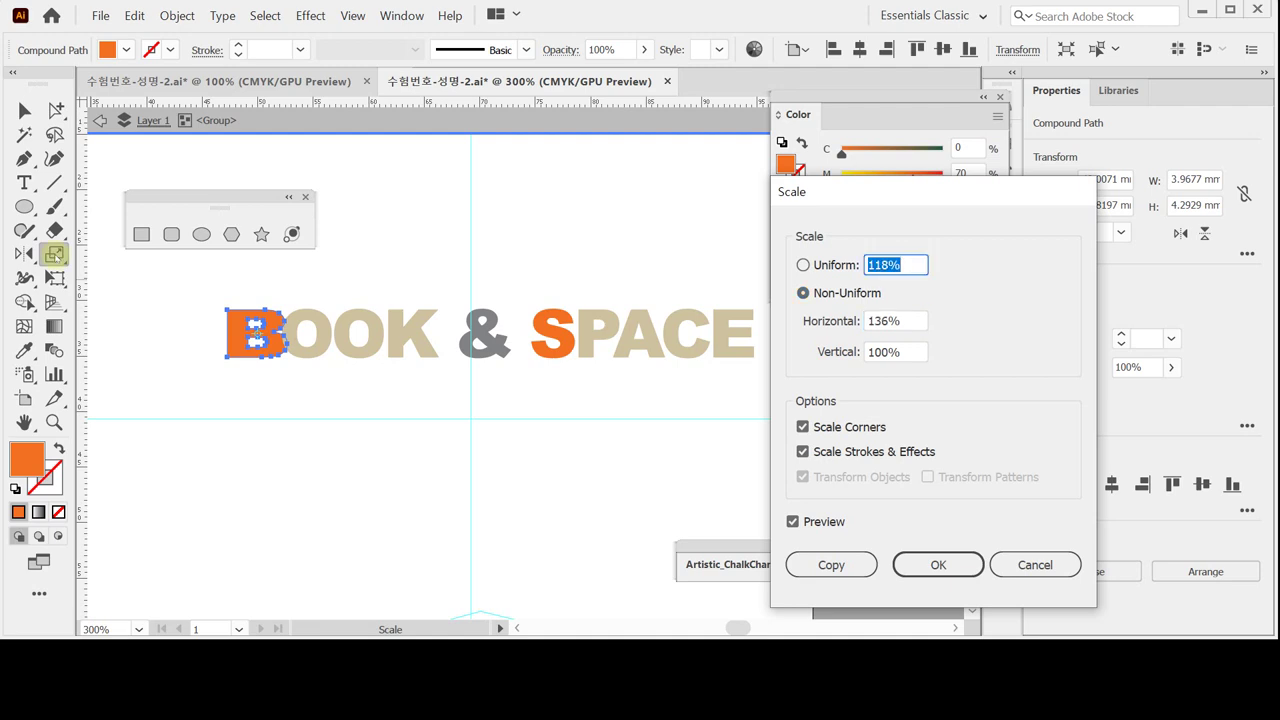
{"action": "type", "text": "170"}
{"action": "key", "text": "Return"}
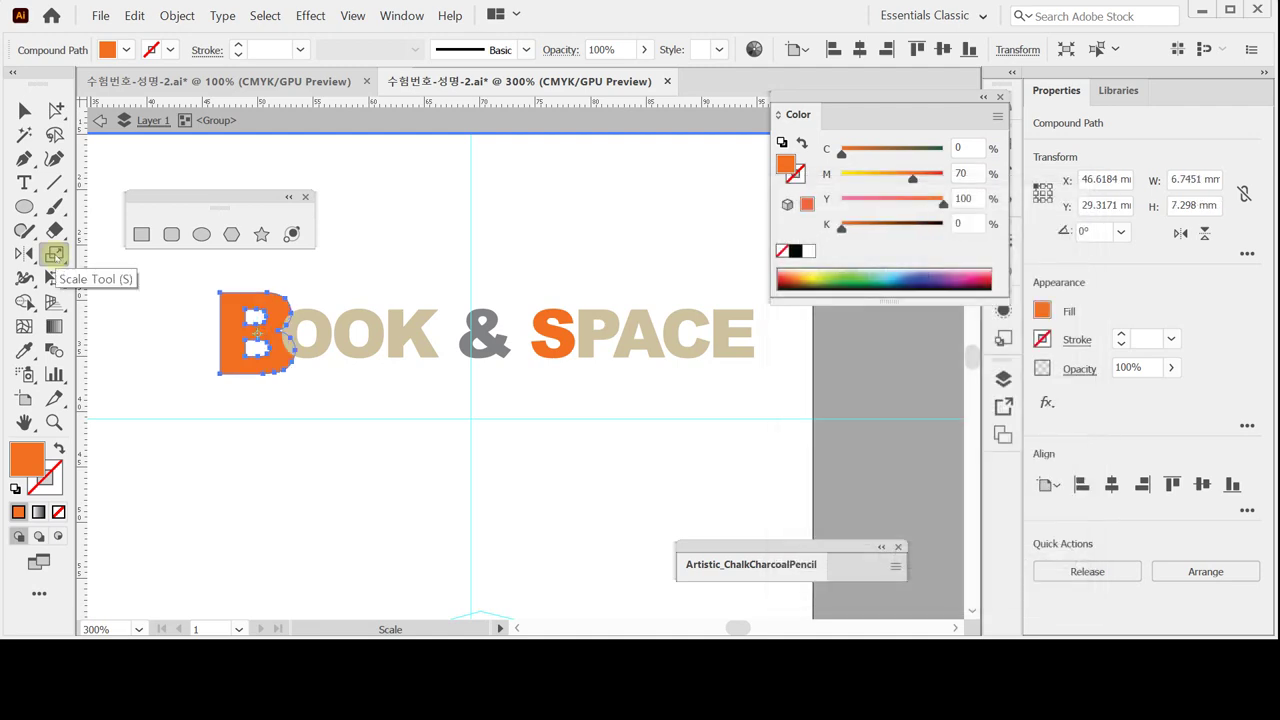
Step: Nudge the enlarged B up about 1.5 mm so its base sits on the baseline of the other letters
{"action": "key", "text": "Up"}
{"action": "key", "text": "Up"}
{"action": "key", "text": "Up"}
{"action": "key", "text": "Up"}
{"action": "key", "text": "Up"}
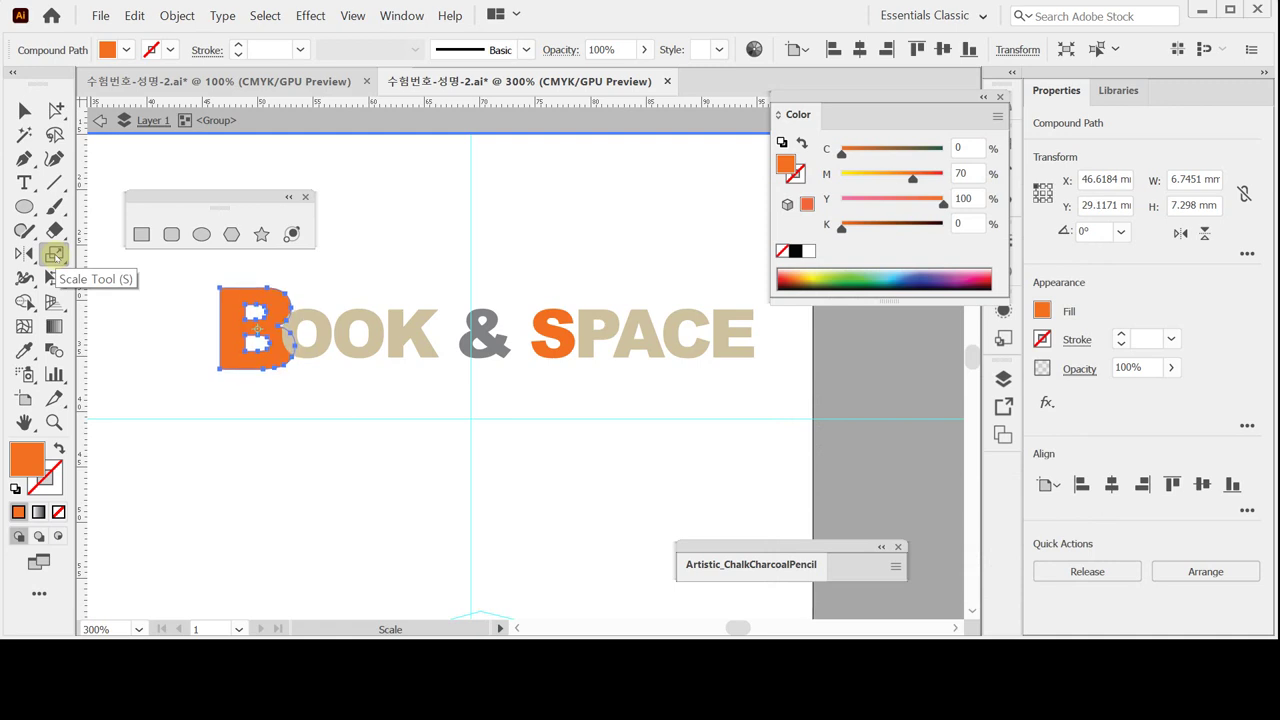
{"action": "key", "text": "Up"}
{"action": "key", "text": "Up"}
{"action": "key", "text": "Up"}
{"action": "key", "text": "Up"}
{"action": "key", "text": "Up"}
{"action": "key", "text": "Up"}
{"action": "key", "text": "Up"}
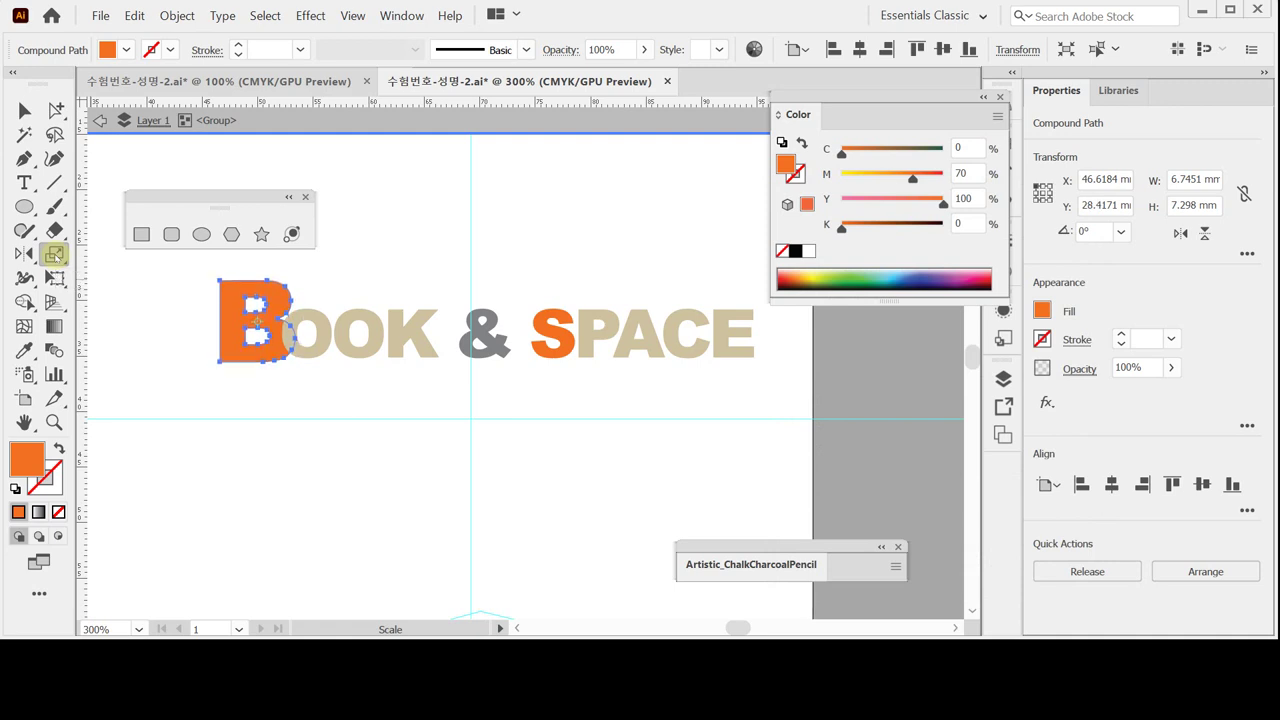
{"action": "key", "text": "Up"}
{"action": "key", "text": "Up"}
{"action": "key", "text": "Up"}
{"action": "key", "text": "Up"}
{"action": "key", "text": "Up"}
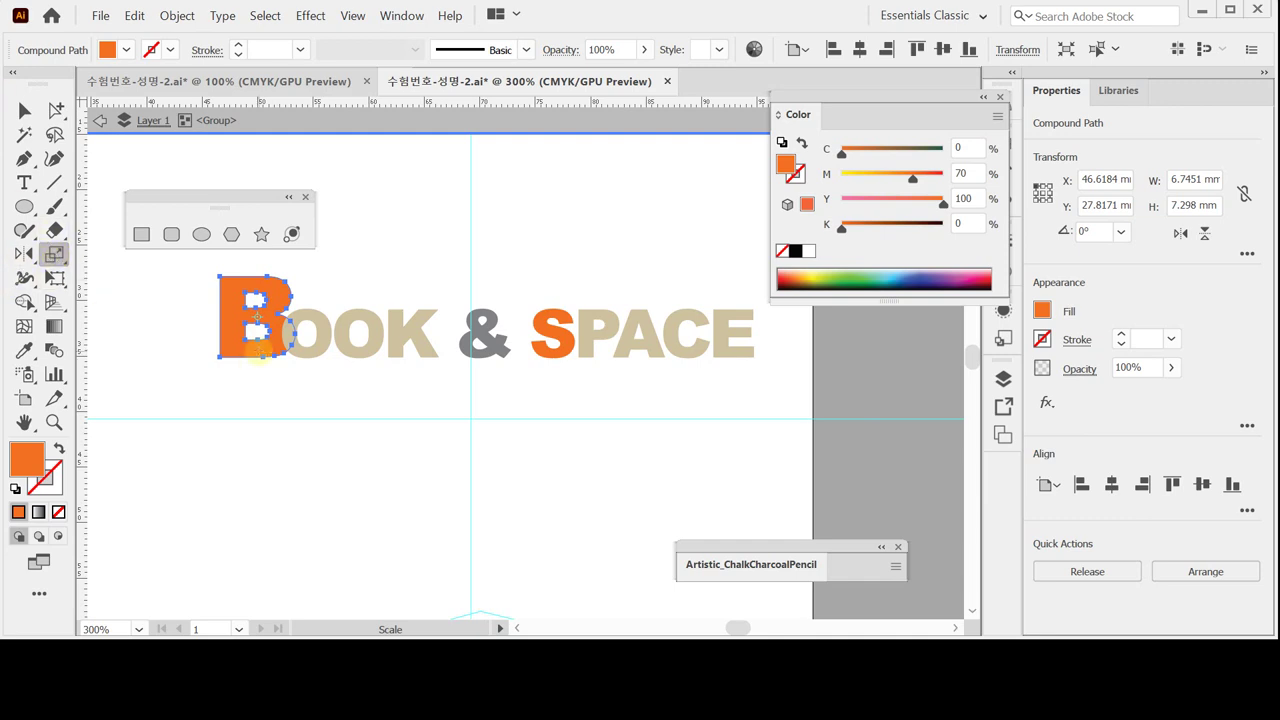
Step: Shift only the B's top-left anchor point about 1.25 mm to the left to slant the letter's stem
{"action": "key", "text": "ctrl+equal"}
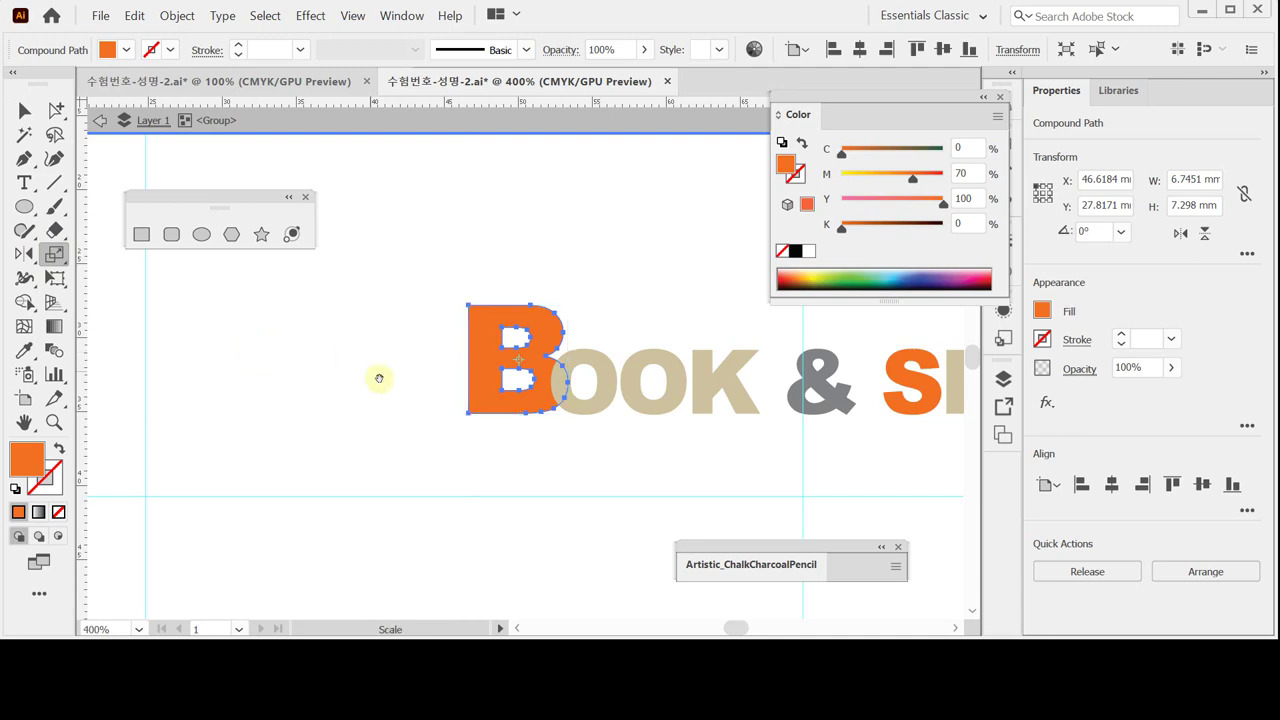
{"action": "left_click_drag", "start_coordinate": [414, 416], "coordinate": [334, 434]}
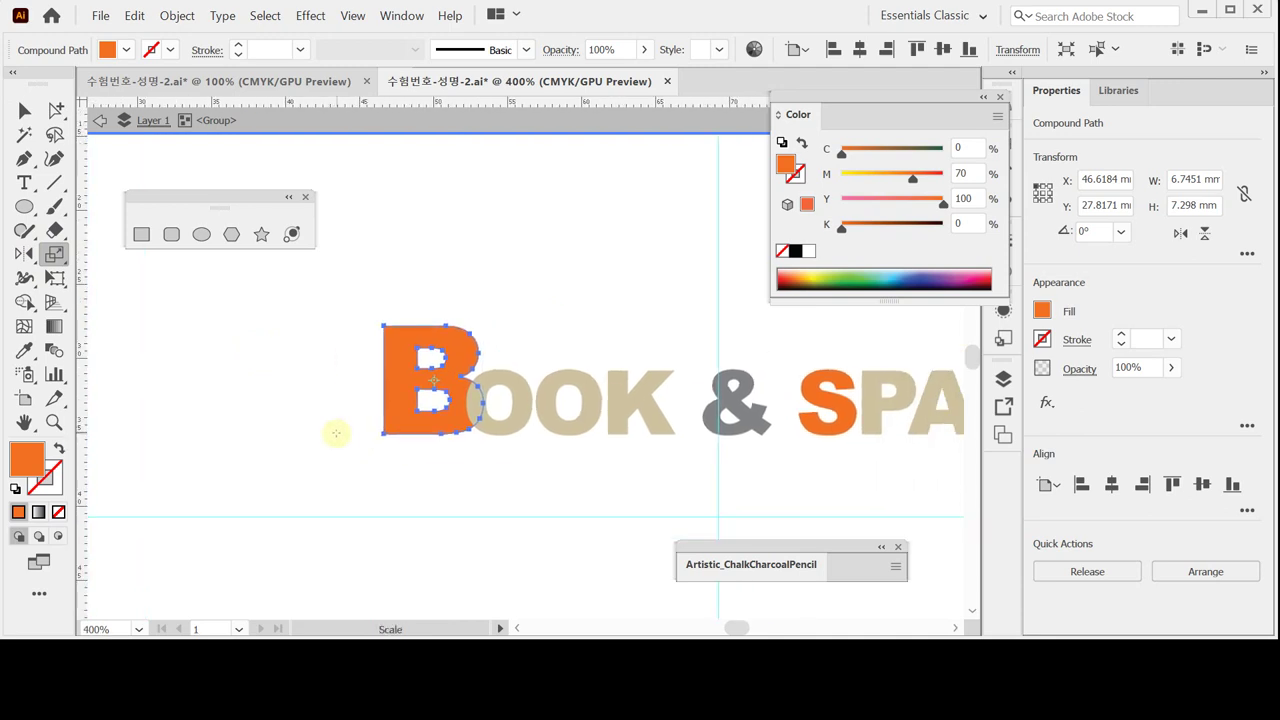
{"action": "left_click", "coordinate": [56, 109]}
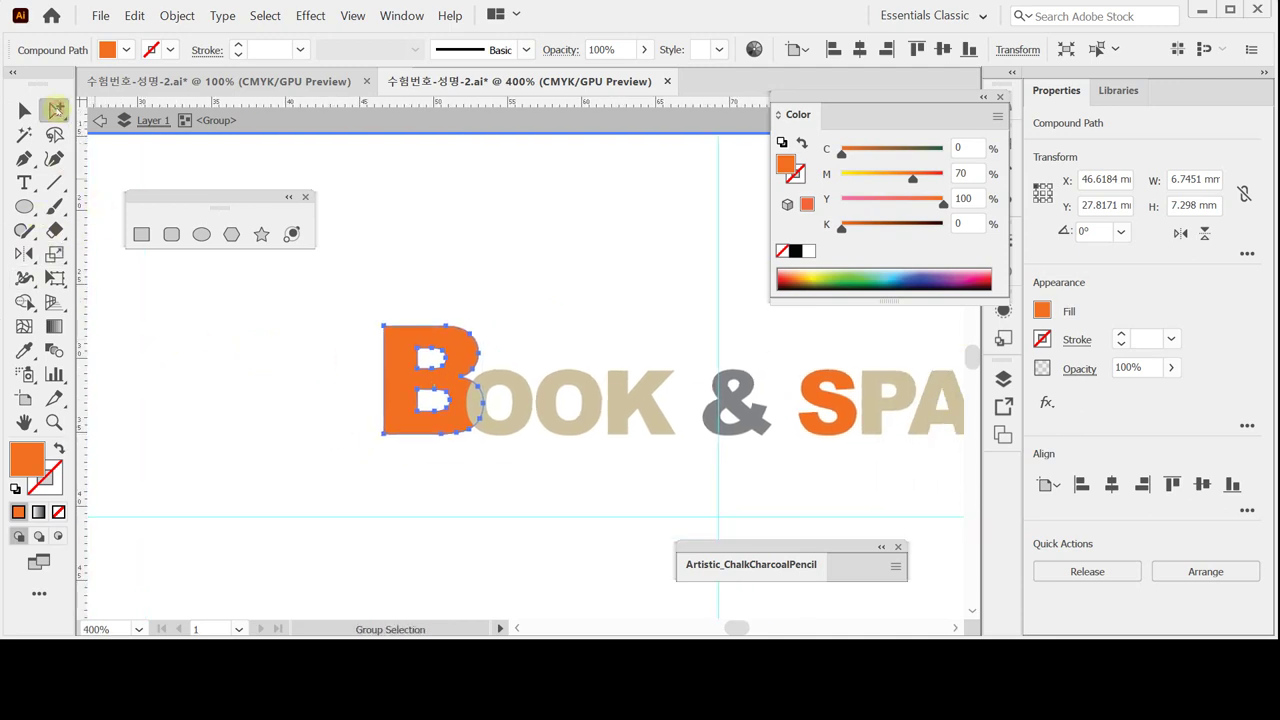
{"action": "left_click_drag", "start_coordinate": [56, 109], "coordinate": [110, 111]}
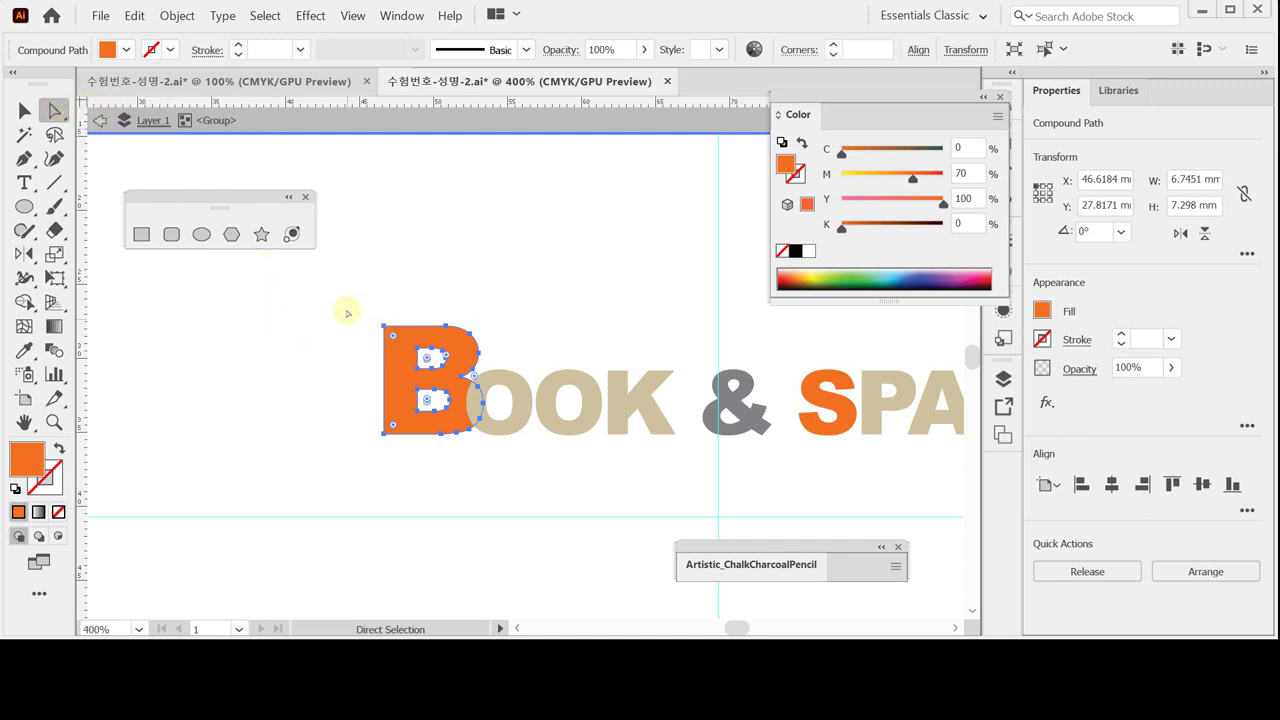
{"action": "left_click_drag", "start_coordinate": [345, 299], "coordinate": [400, 357]}
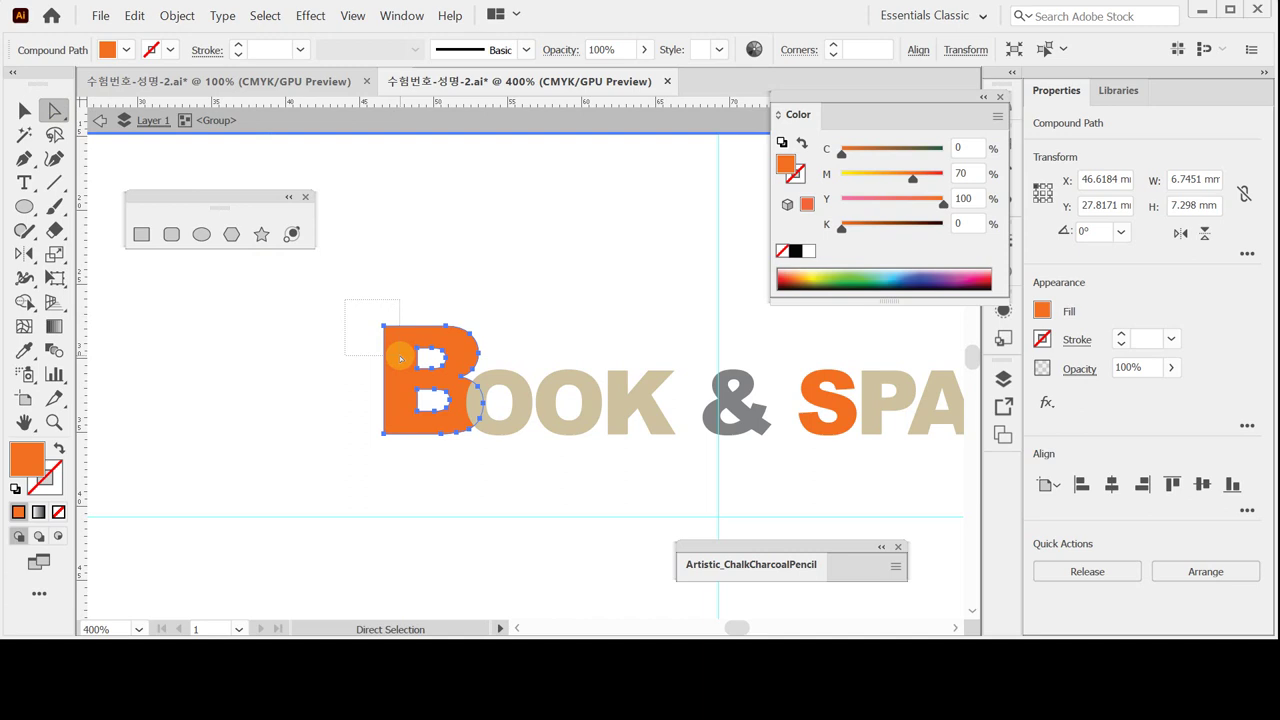
{"action": "left_click_drag", "start_coordinate": [399, 355], "coordinate": [399, 355]}
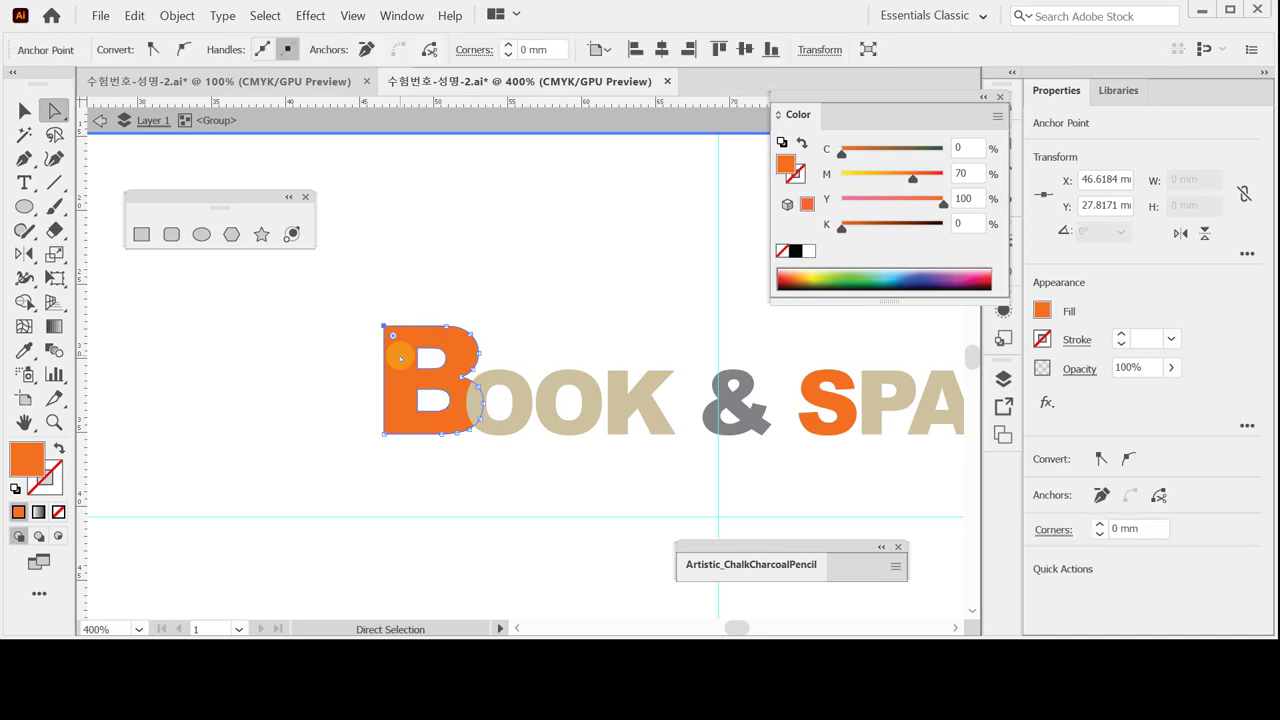
{"action": "key", "text": "ctrl"}
{"action": "key", "text": "Left"}
{"action": "key", "text": "Left"}
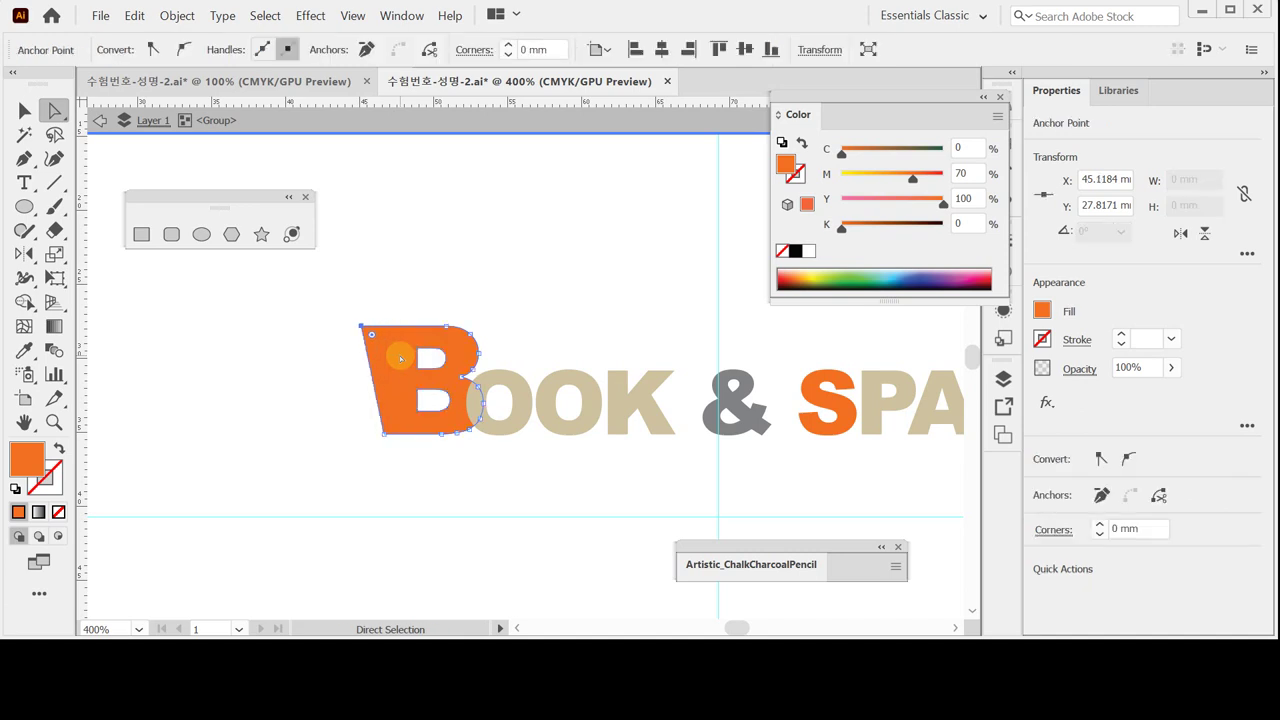
{"action": "key", "text": "Right"}
Step: Select the whole slanted B and rotate it about 16.5° counterclockwise
{"action": "left_click", "coordinate": [25, 110]}
{"action": "left_click", "coordinate": [378, 421]}
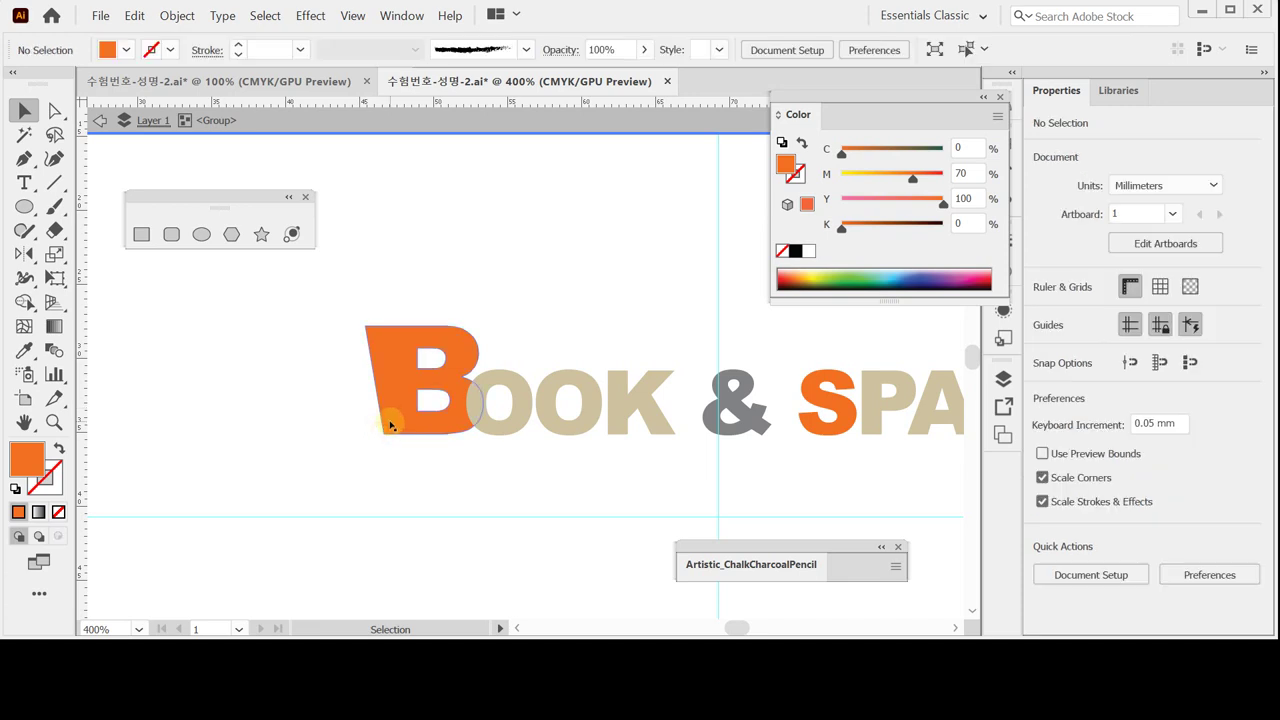
{"action": "left_click_drag", "start_coordinate": [529, 280], "coordinate": [486, 334]}
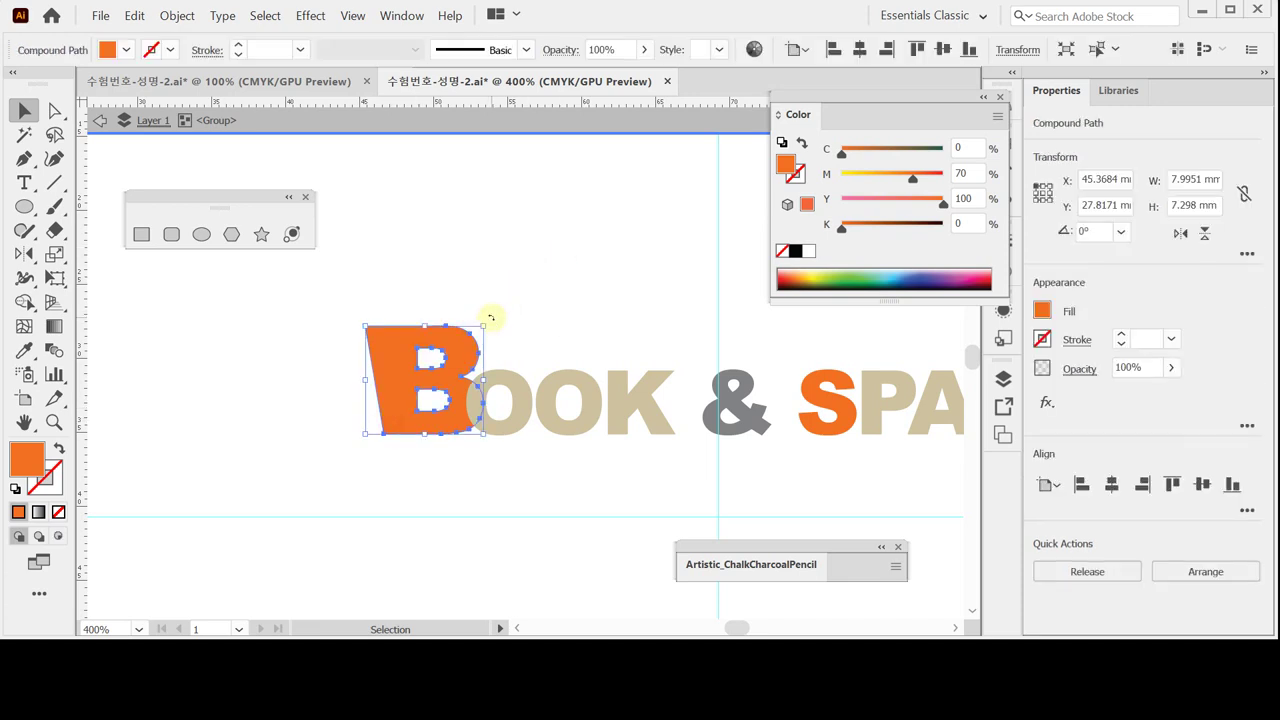
{"action": "left_click_drag", "start_coordinate": [490, 317], "coordinate": [469, 305]}
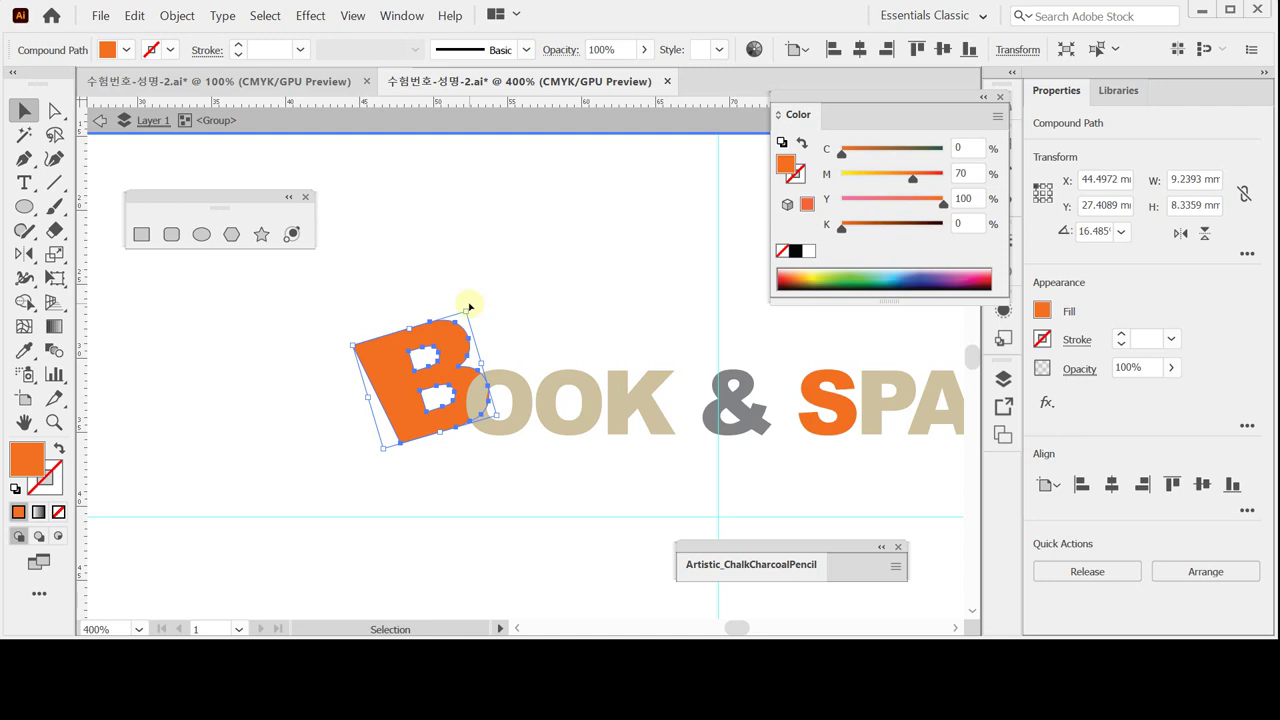
Step: Stretch the K's stem upward about 6 mm by moving only its two top anchor points
{"action": "left_click", "coordinate": [626, 460]}
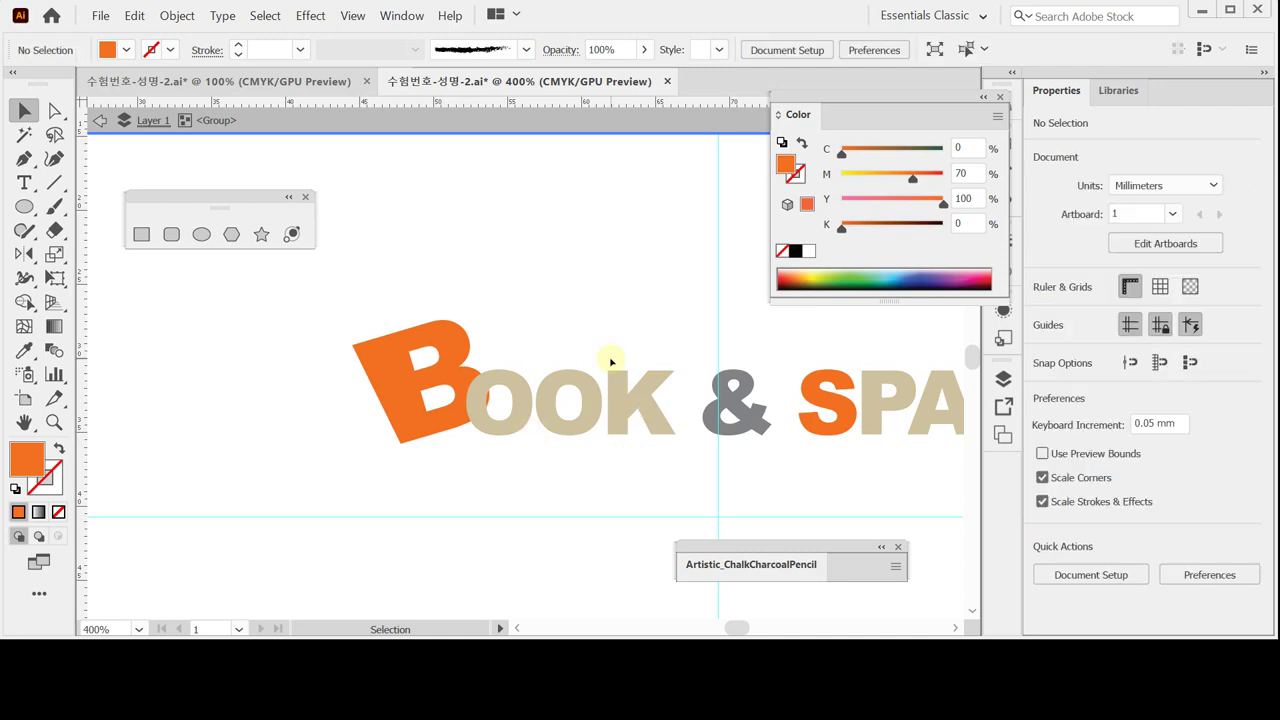
{"action": "left_click", "coordinate": [54, 110]}
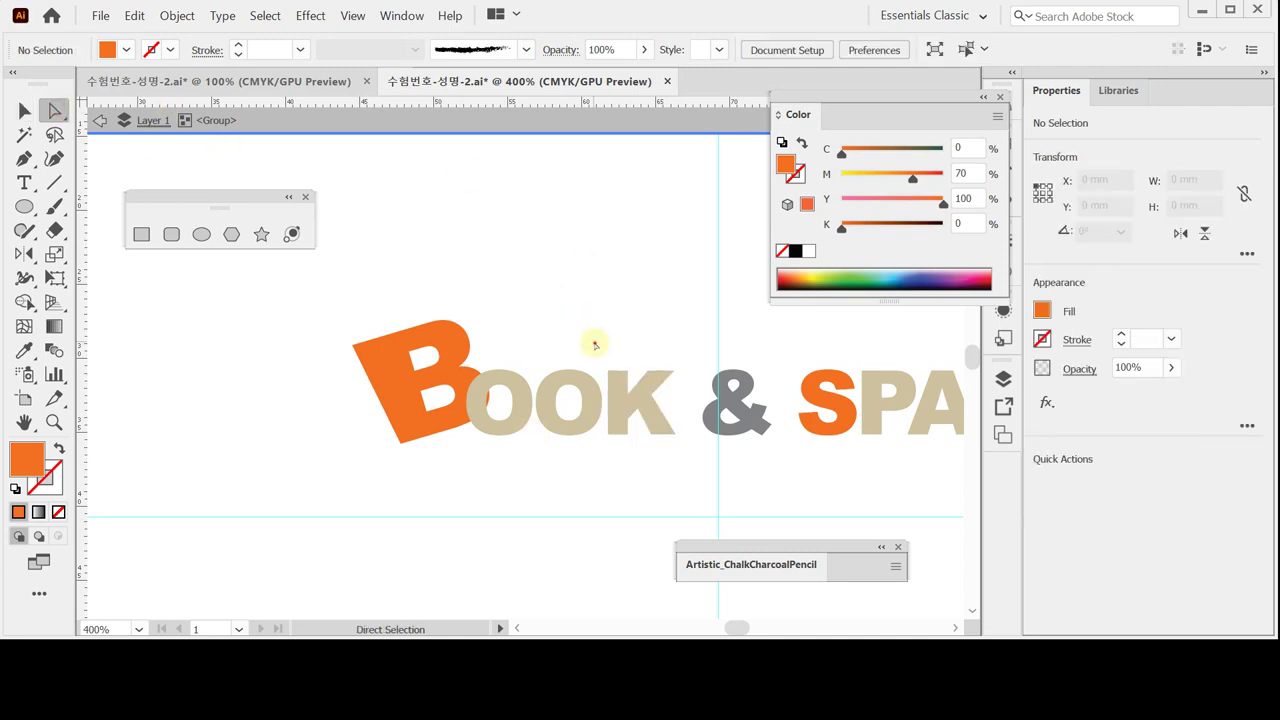
{"action": "left_click_drag", "start_coordinate": [594, 344], "coordinate": [637, 378]}
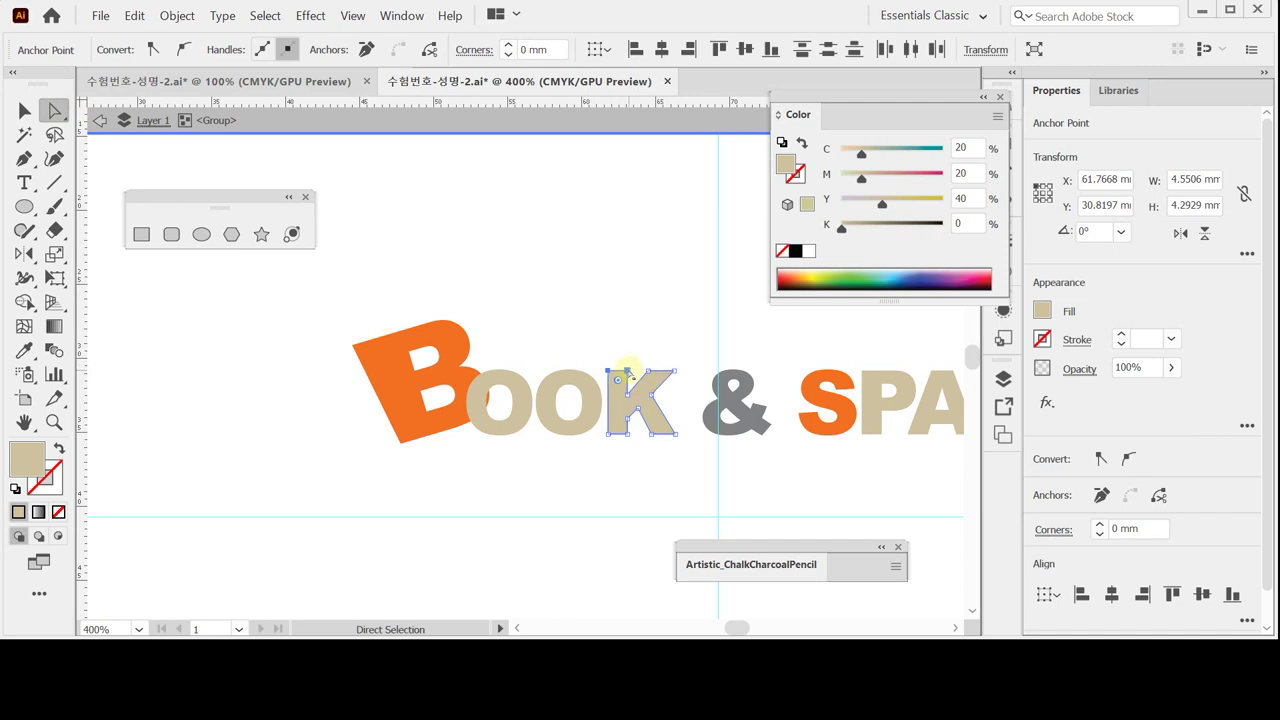
{"action": "left_click_drag", "start_coordinate": [624, 366], "coordinate": [626, 280]}
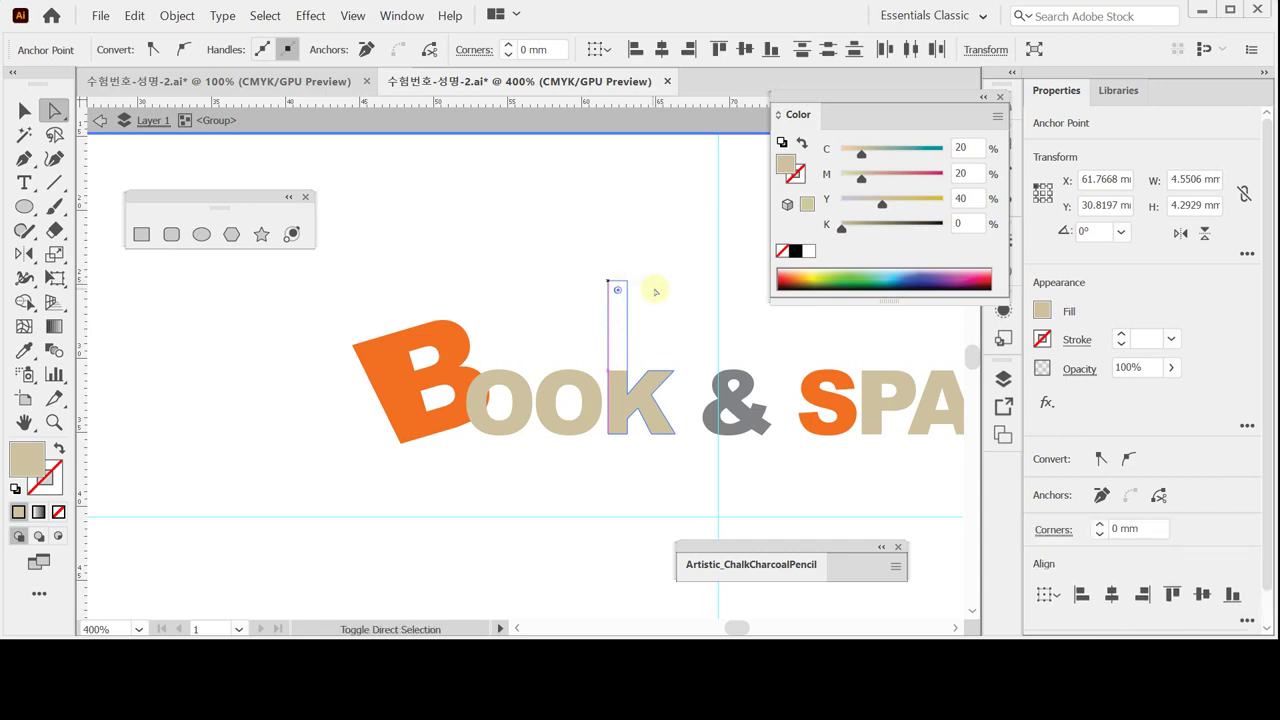
{"action": "left_click_drag", "start_coordinate": [684, 398], "coordinate": [532, 425]}
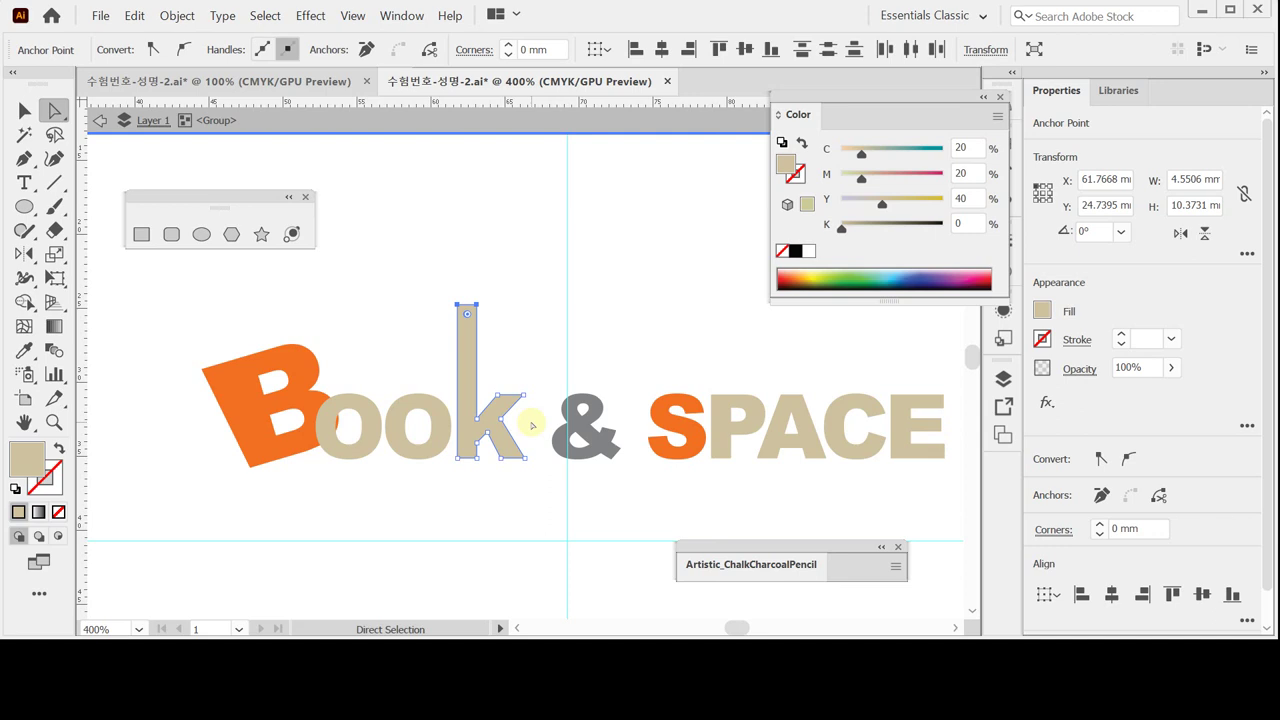
Step: Scale the orange S of SPACE uniformly to 170%
{"action": "left_click", "coordinate": [672, 425]}
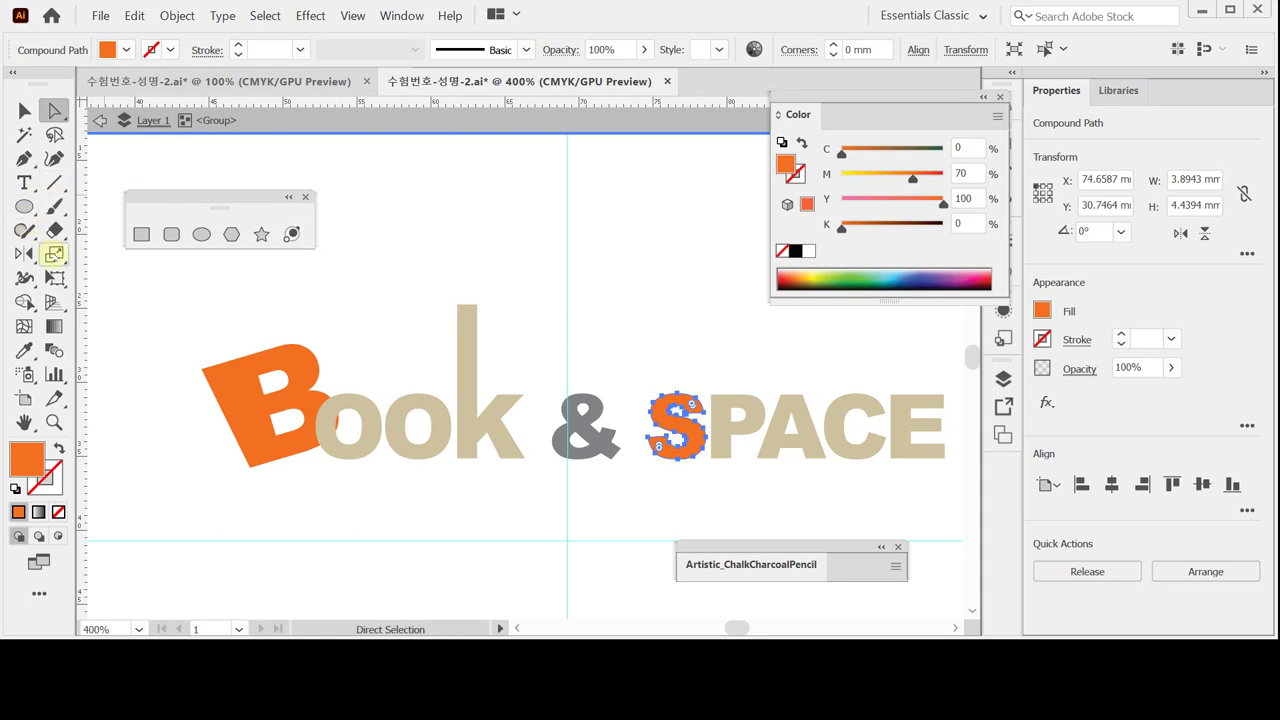
{"action": "double_click", "coordinate": [54, 254]}
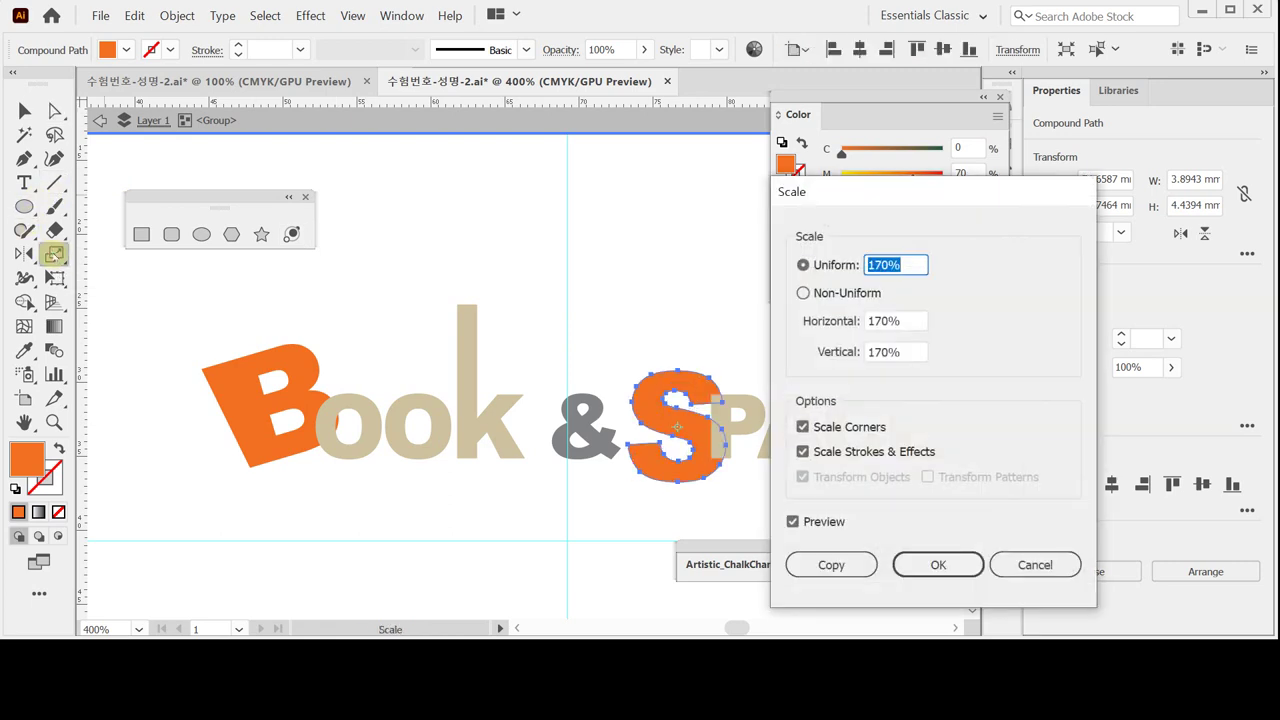
{"action": "key", "text": "Return"}
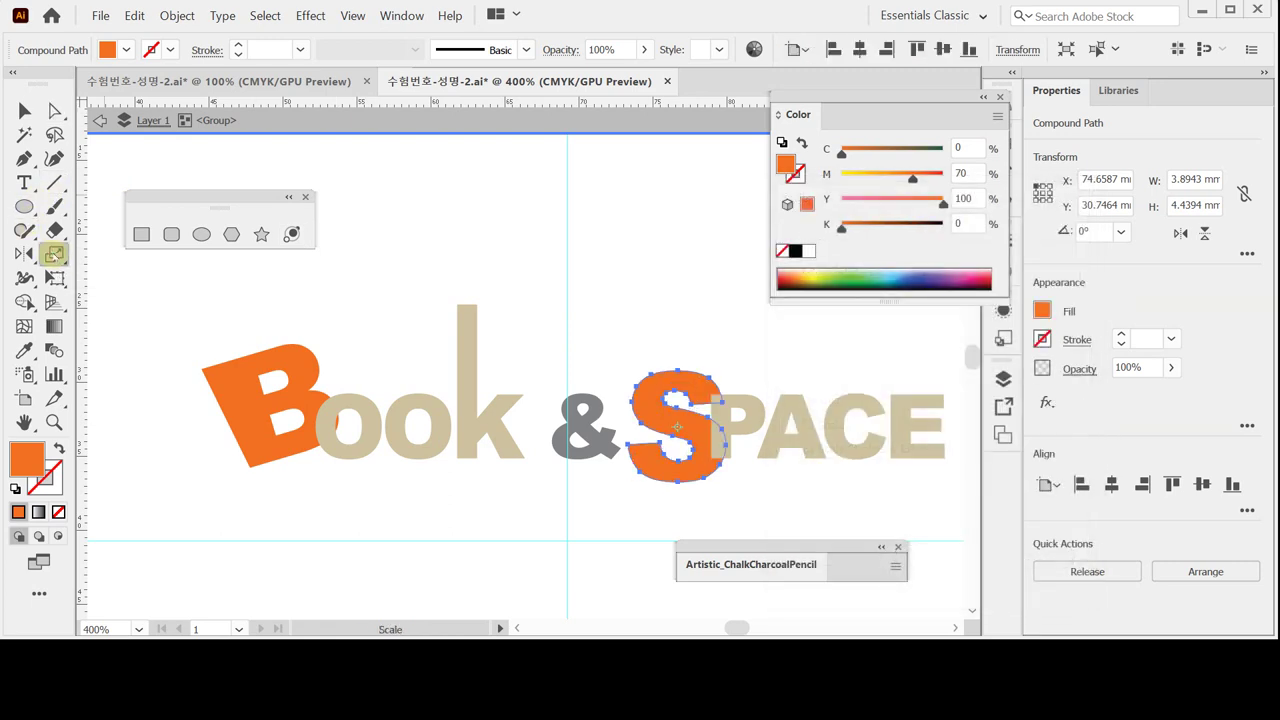
Step: Move the enlarged S up about 3 mm and slightly to the left, and leave isolation mode
{"action": "key", "text": "a"}
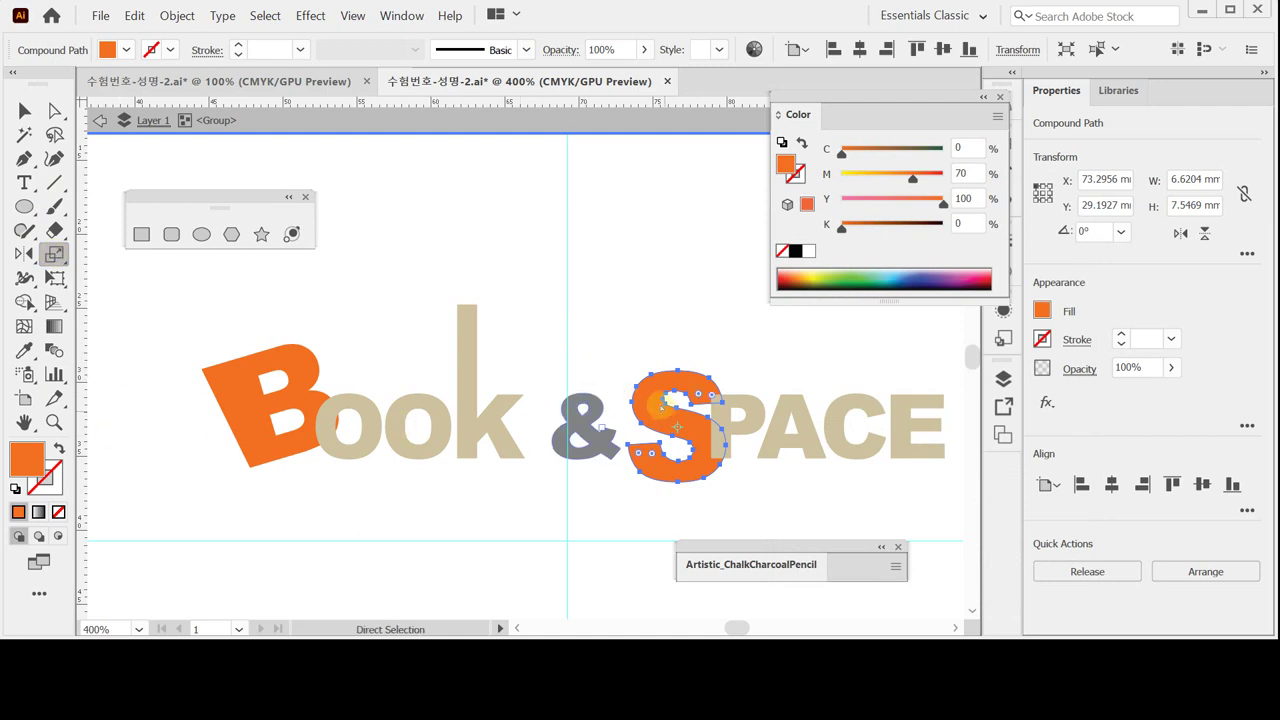
{"action": "left_click_drag", "start_coordinate": [655, 415], "coordinate": [652, 373]}
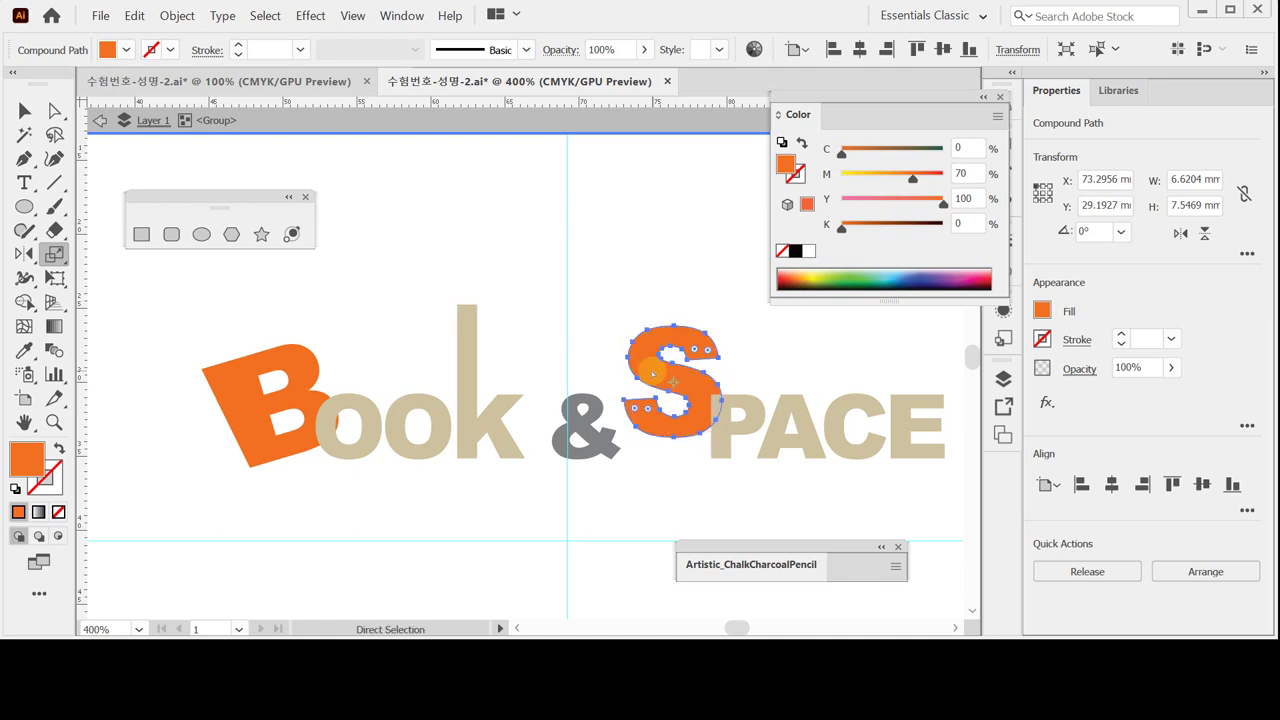
{"action": "key", "text": "s"}
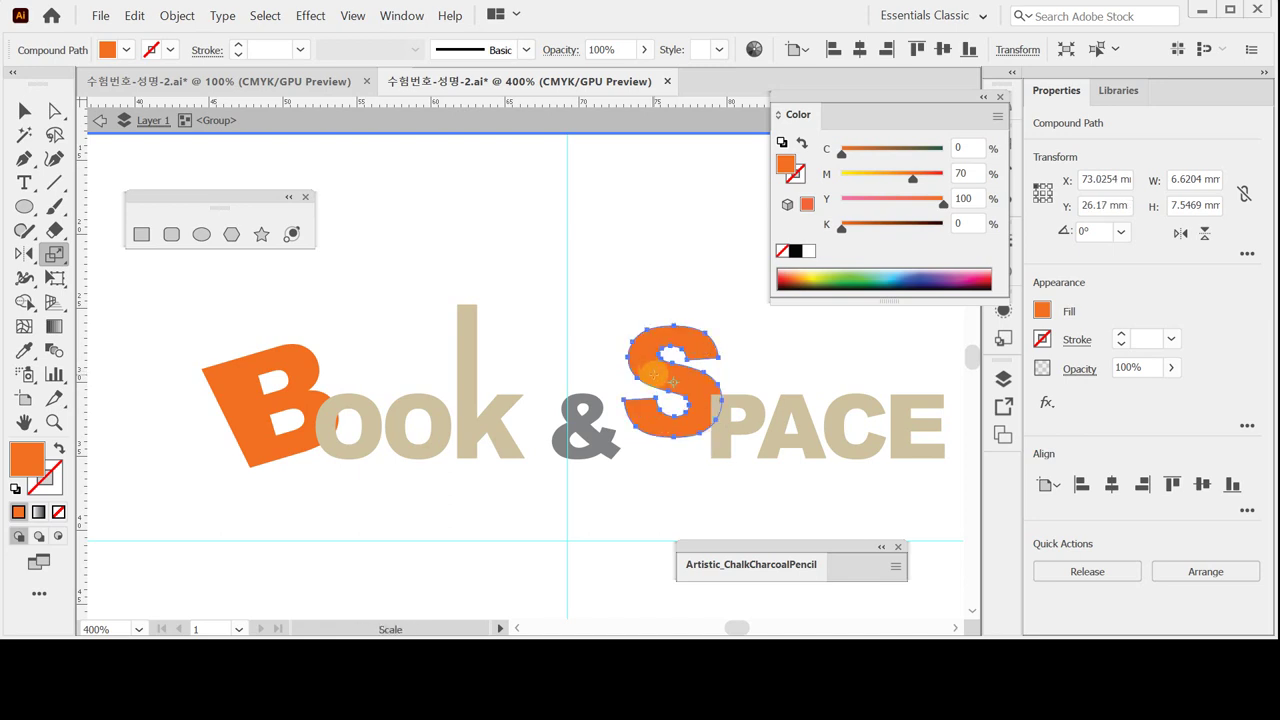
{"action": "key", "text": "Escape"}
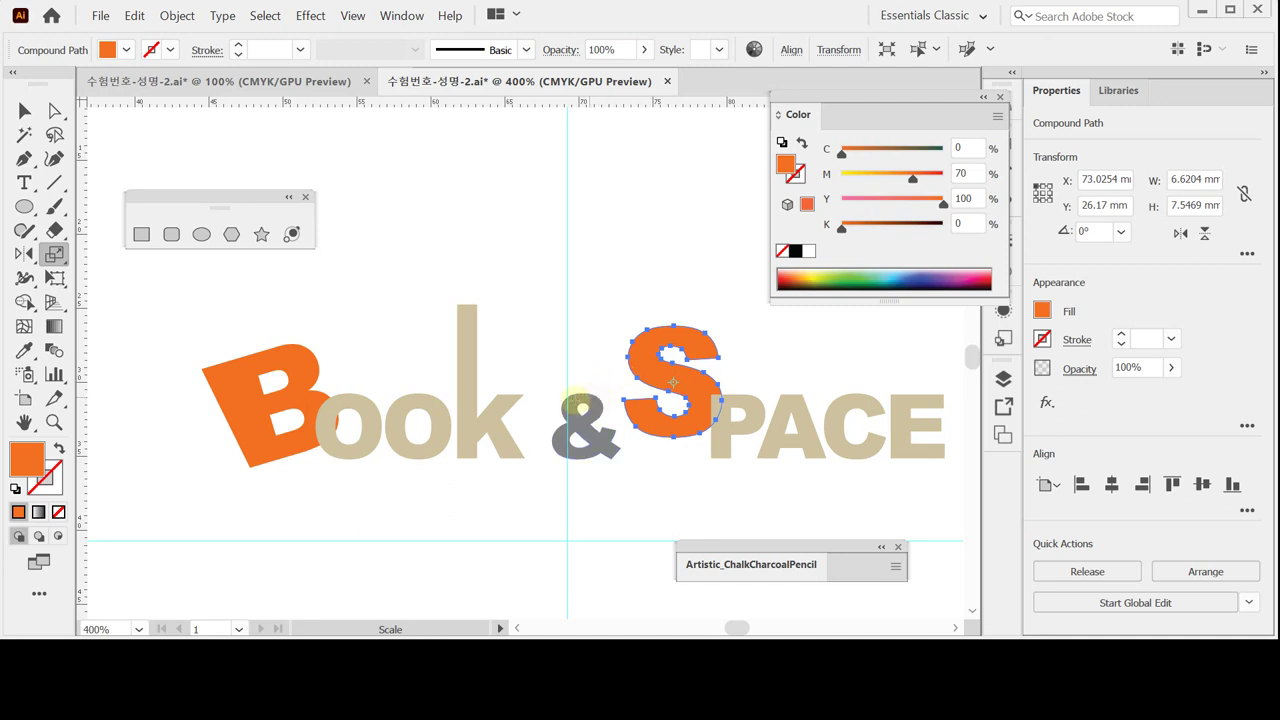
{"action": "key", "text": "a"}
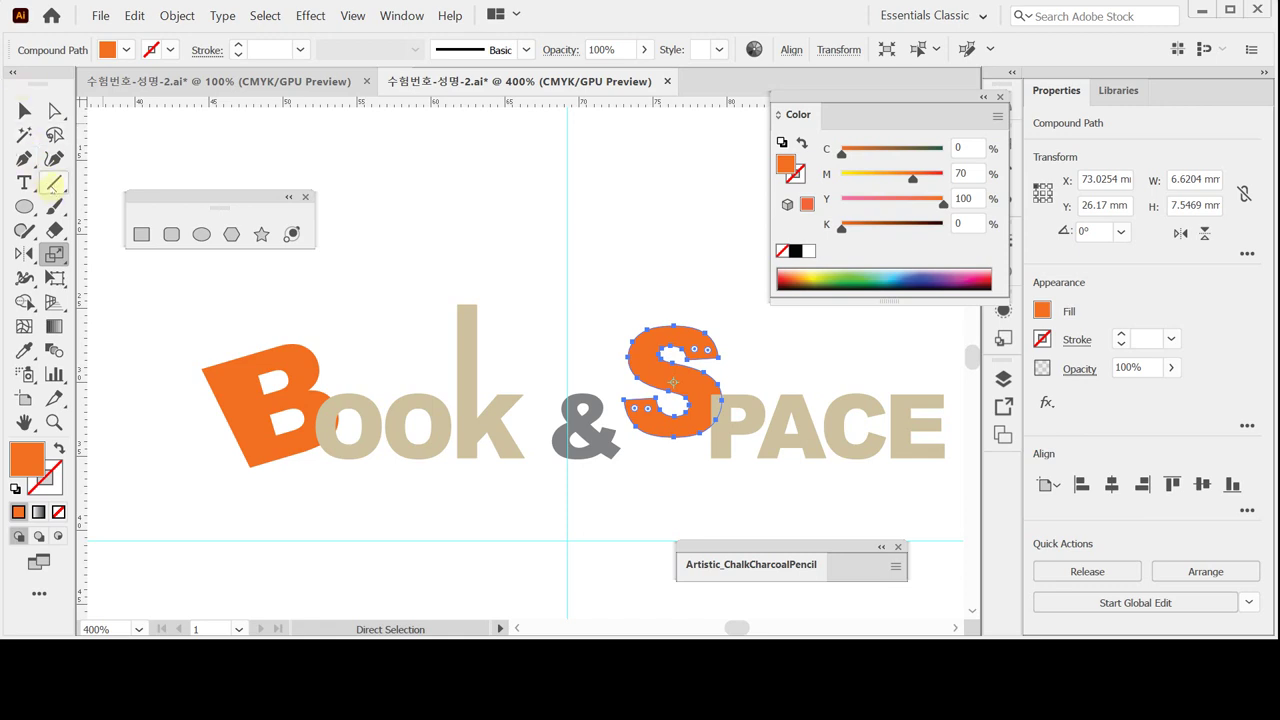
Step: Draw a horizontal line segment below the title, 52 mm long at an angle of 0°
{"action": "left_click", "coordinate": [54, 182]}
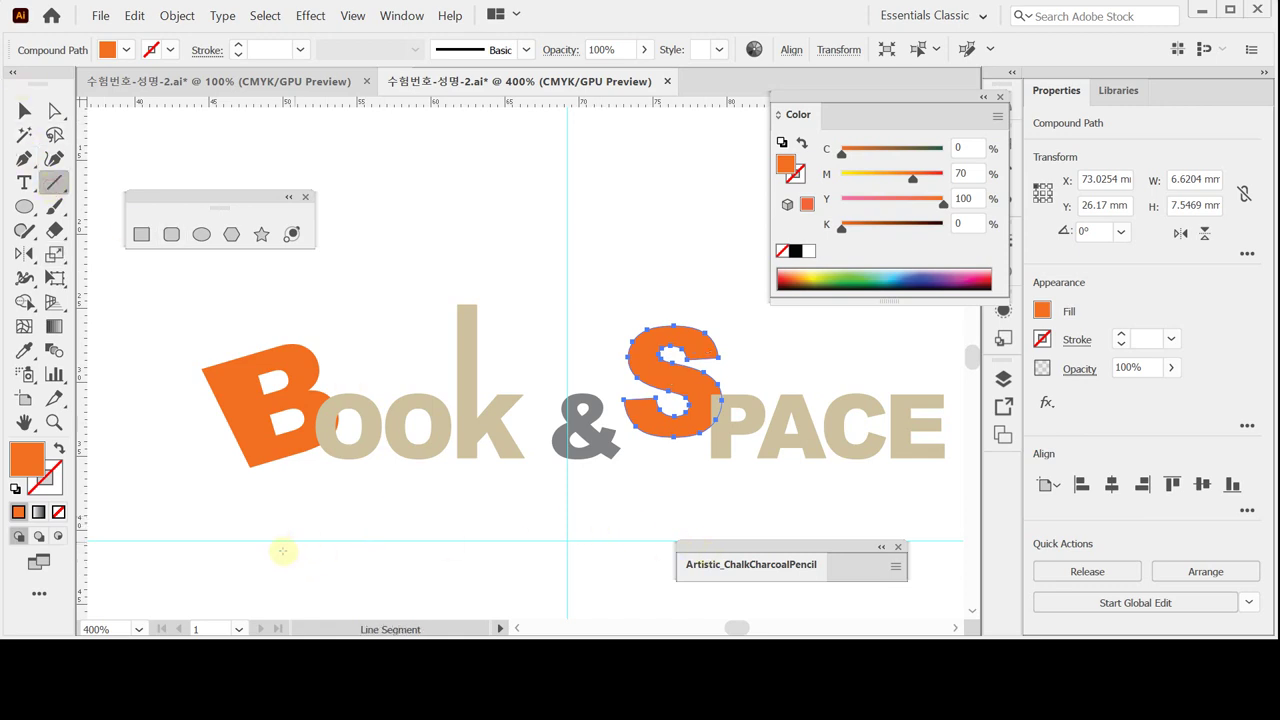
{"action": "left_click", "coordinate": [195, 523]}
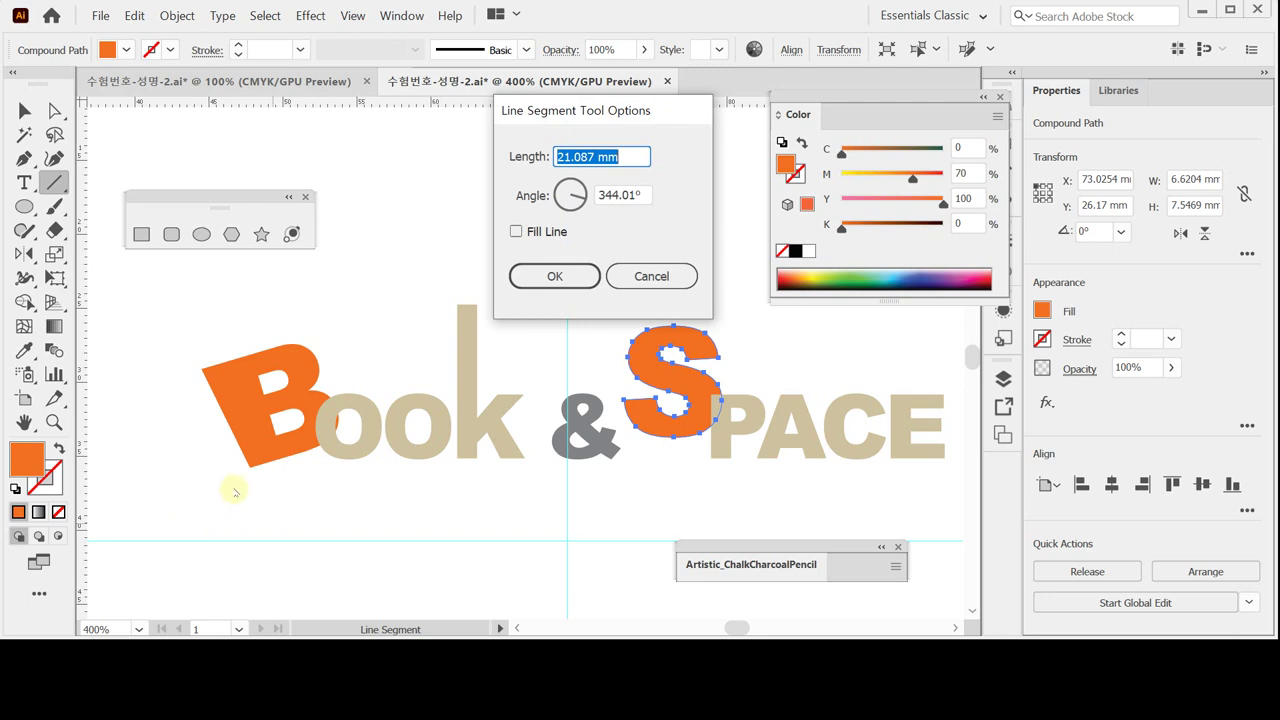
{"action": "type", "text": "52"}
{"action": "key", "text": "Tab"}
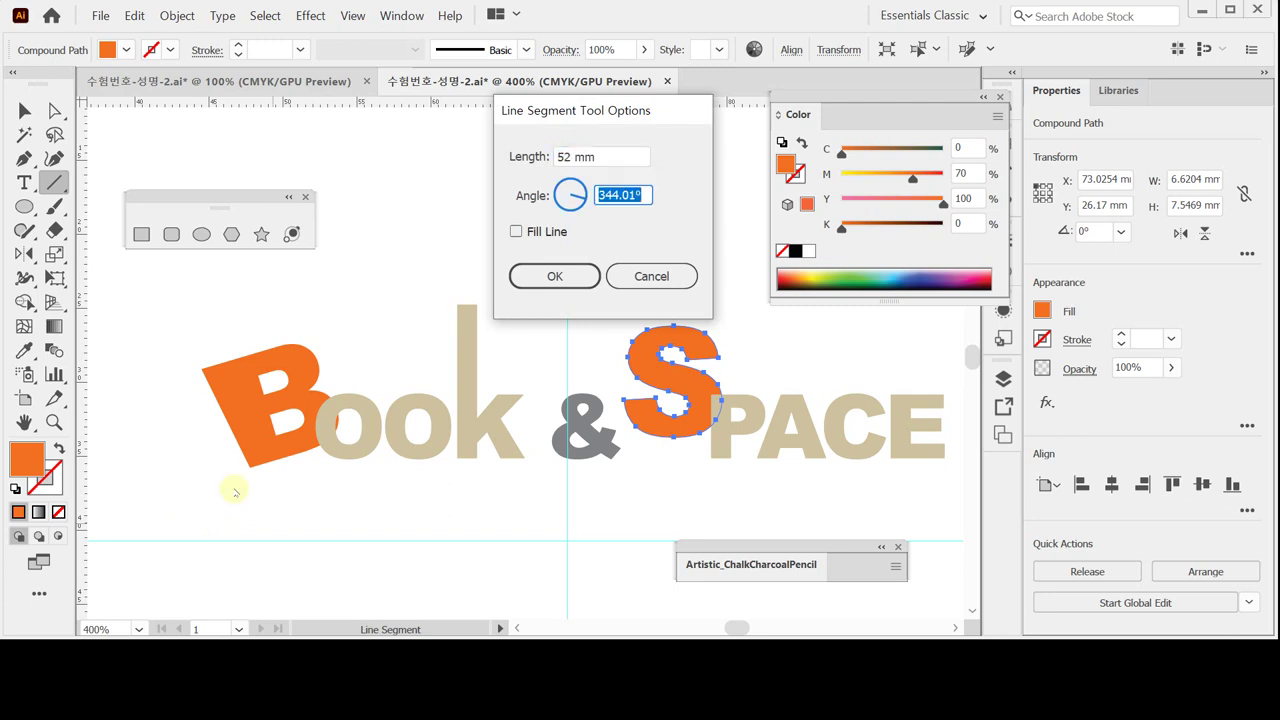
{"action": "type", "text": "0"}
{"action": "key", "text": "Tab"}
{"action": "key", "text": "Return"}
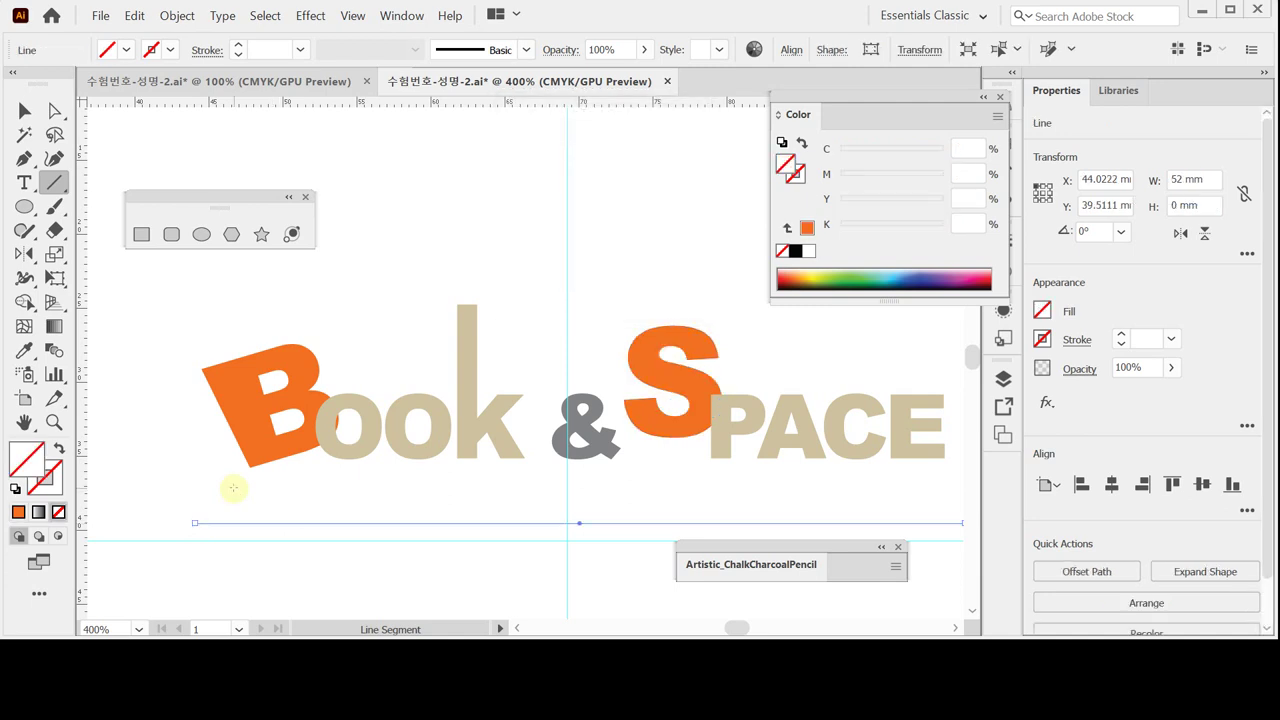
Step: Nudge the line about 1.1 mm down and 0.7 mm left, close to the horizontal guide and centred on the vertical guide
{"action": "key", "text": "Down"}
{"action": "key", "text": "Down"}
{"action": "key", "text": "Down"}
{"action": "key", "text": "Down"}
{"action": "key", "text": "Down"}
{"action": "key", "text": "Down"}
{"action": "key", "text": "Down"}
{"action": "key", "text": "Down"}
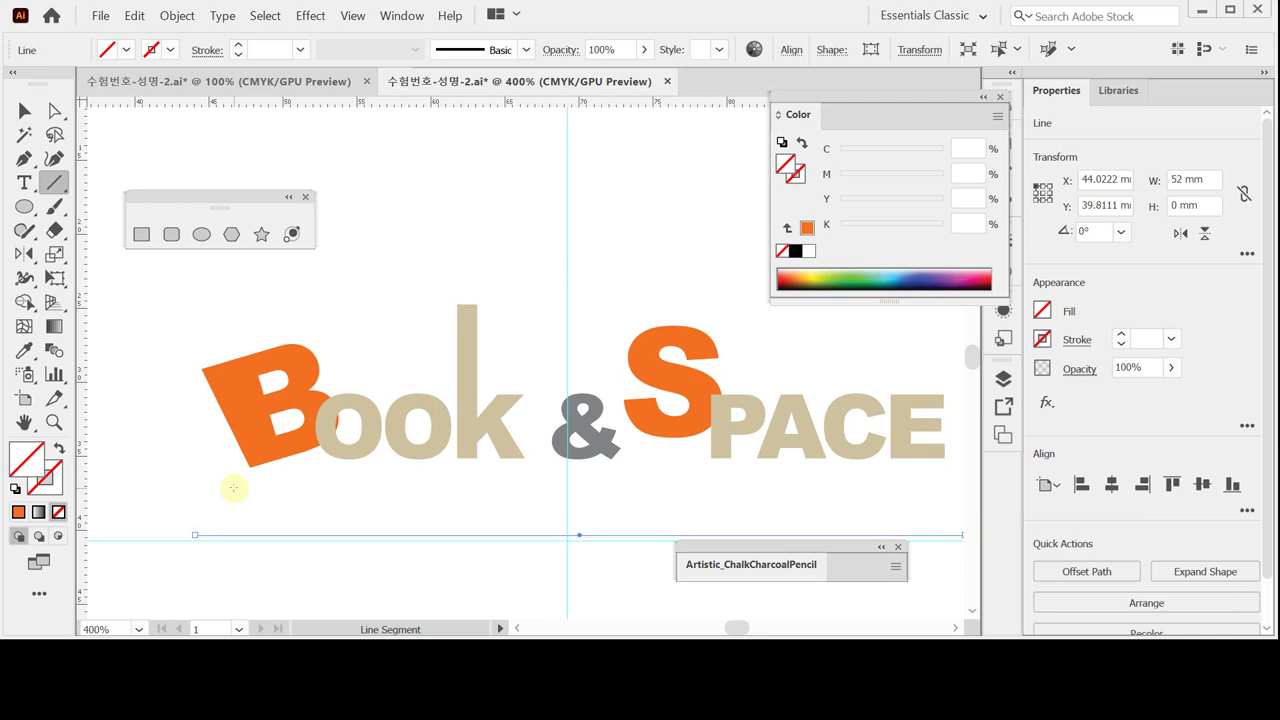
{"action": "key", "text": "Left"}
{"action": "key", "text": "Left"}
{"action": "key", "text": "Left"}
{"action": "key", "text": "Left"}
{"action": "key", "text": "Left"}
{"action": "key", "text": "Left"}
{"action": "key", "text": "Down"}
{"action": "key", "text": "Down"}
{"action": "key", "text": "Down"}
{"action": "key", "text": "Down"}
{"action": "key", "text": "Down"}
{"action": "key", "text": "Up"}
{"action": "key", "text": "Up"}
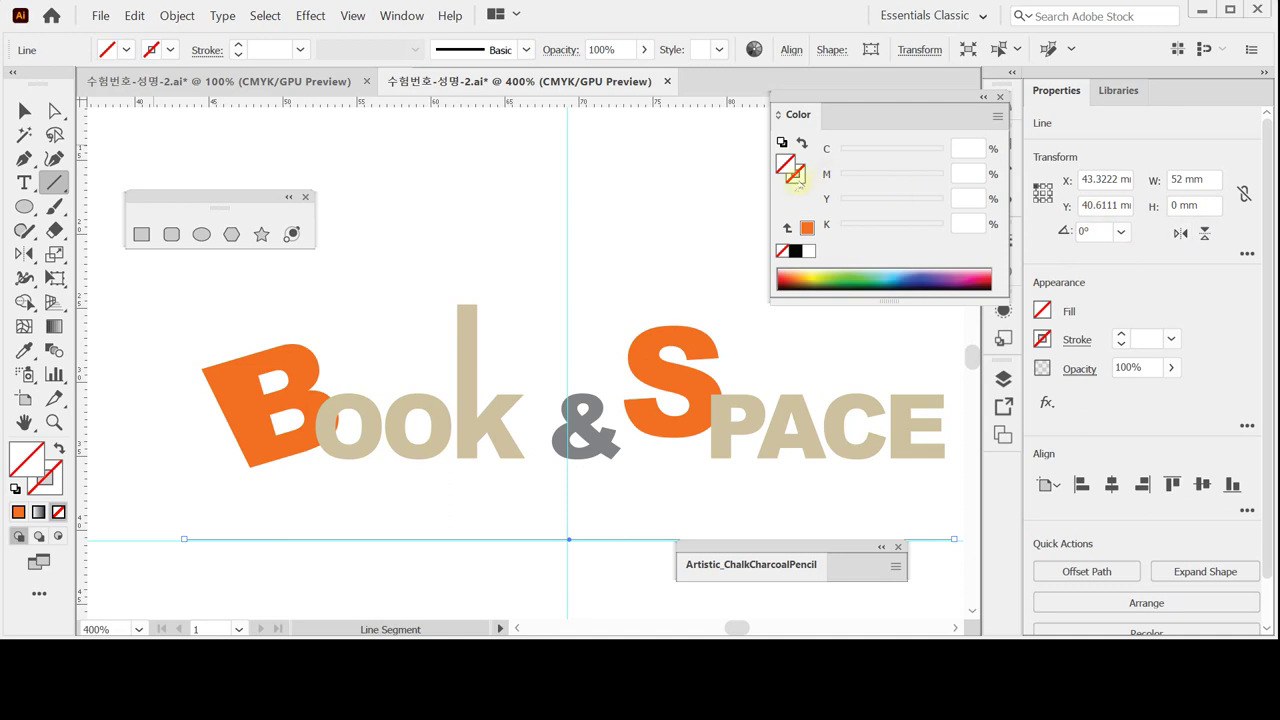
Step: Give the line a beige stroke with C 20, M 20, Y 40 and K 0
{"action": "left_click", "coordinate": [796, 176]}
{"action": "left_click", "coordinate": [809, 251]}
{"action": "left_click", "coordinate": [973, 149]}
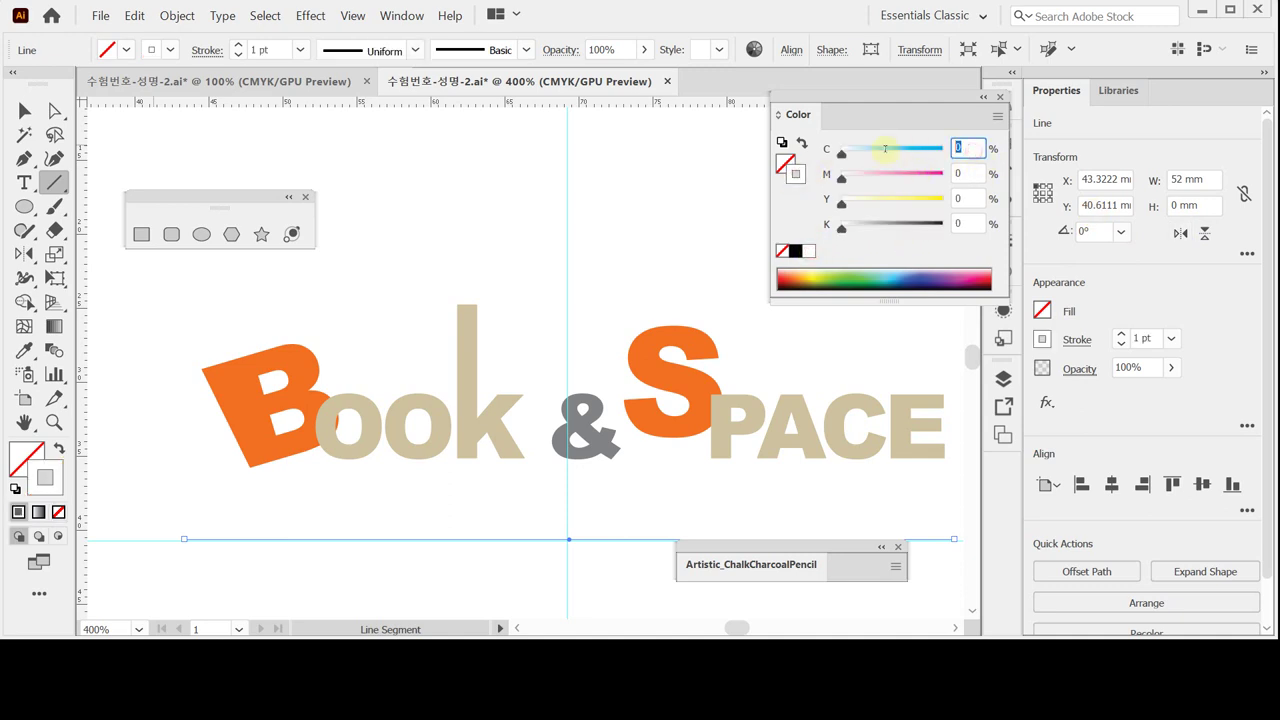
{"action": "type", "text": "20"}
{"action": "key", "text": "Tab"}
{"action": "type", "text": "20"}
{"action": "key", "text": "Tab"}
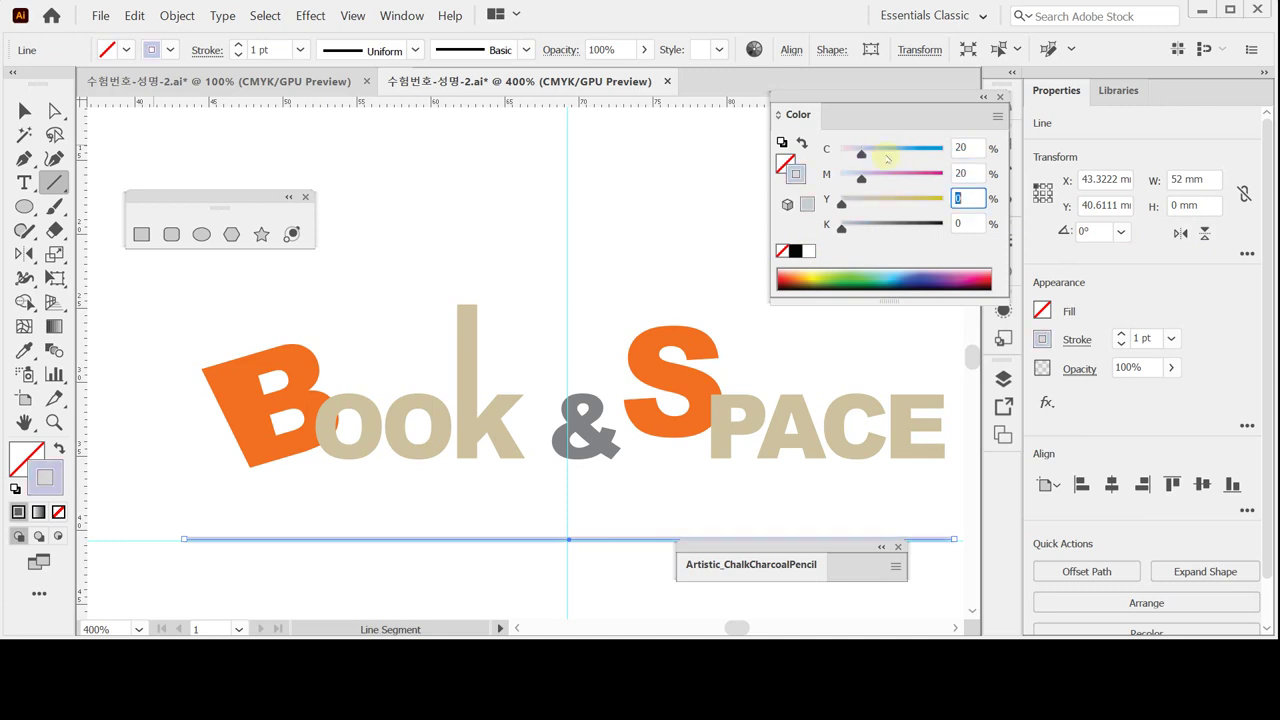
{"action": "type", "text": "40"}
{"action": "key", "text": "Return"}
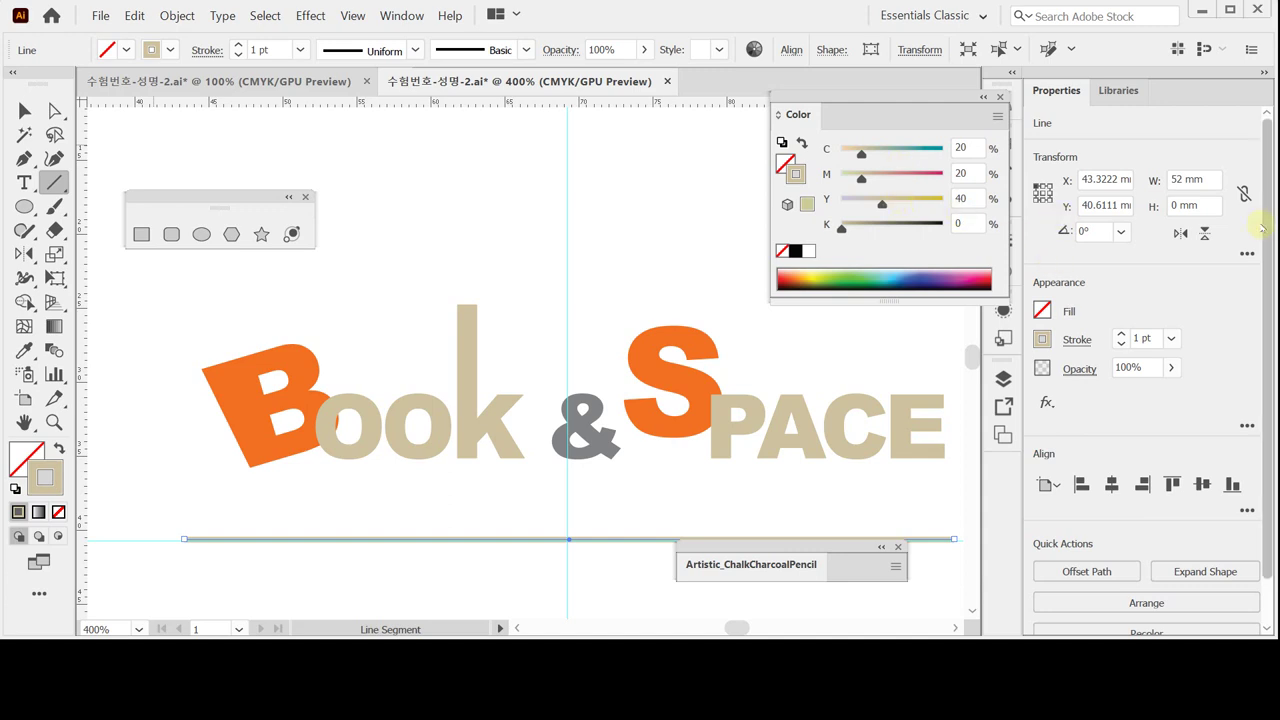
Step: Set the line's stroke weight to 2 pt with a round cap
{"action": "left_click", "coordinate": [1076, 340]}
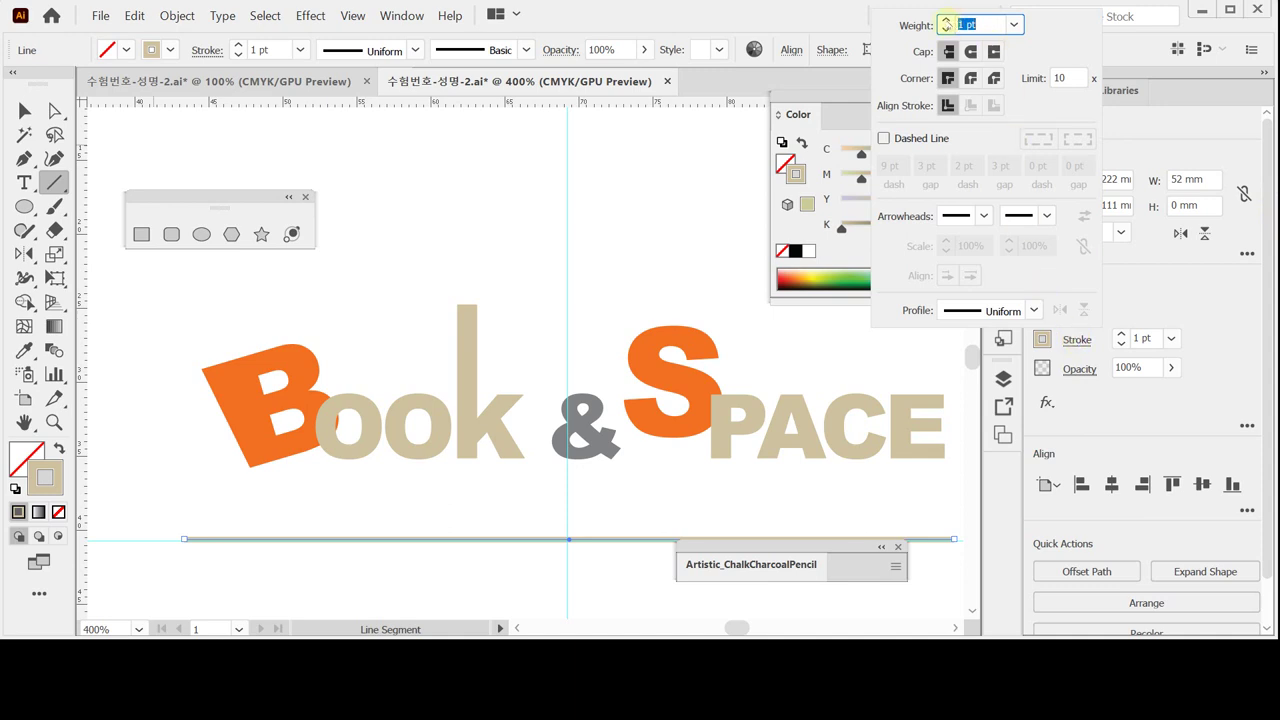
{"action": "left_click", "coordinate": [945, 20]}
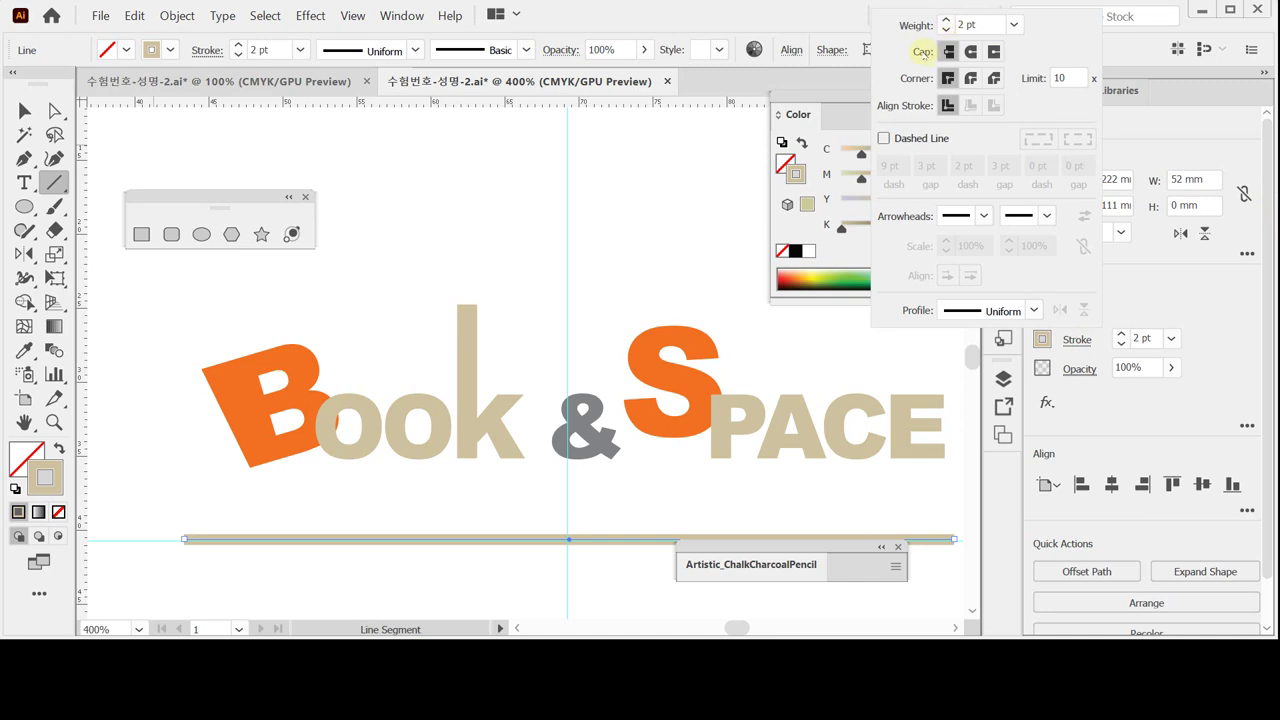
{"action": "left_click", "coordinate": [970, 52]}
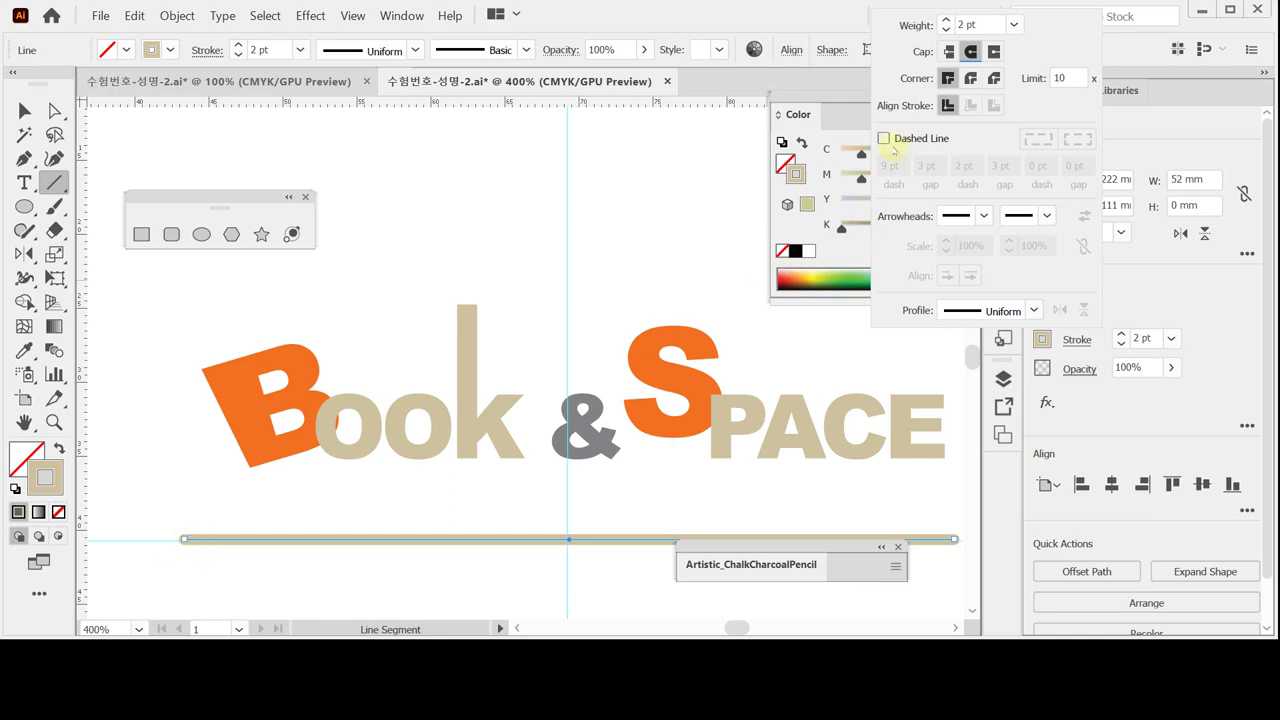
Step: Turn the line into a dashed line with a 4 pt dash and all other dash and gap values empty
{"action": "left_click", "coordinate": [884, 139]}
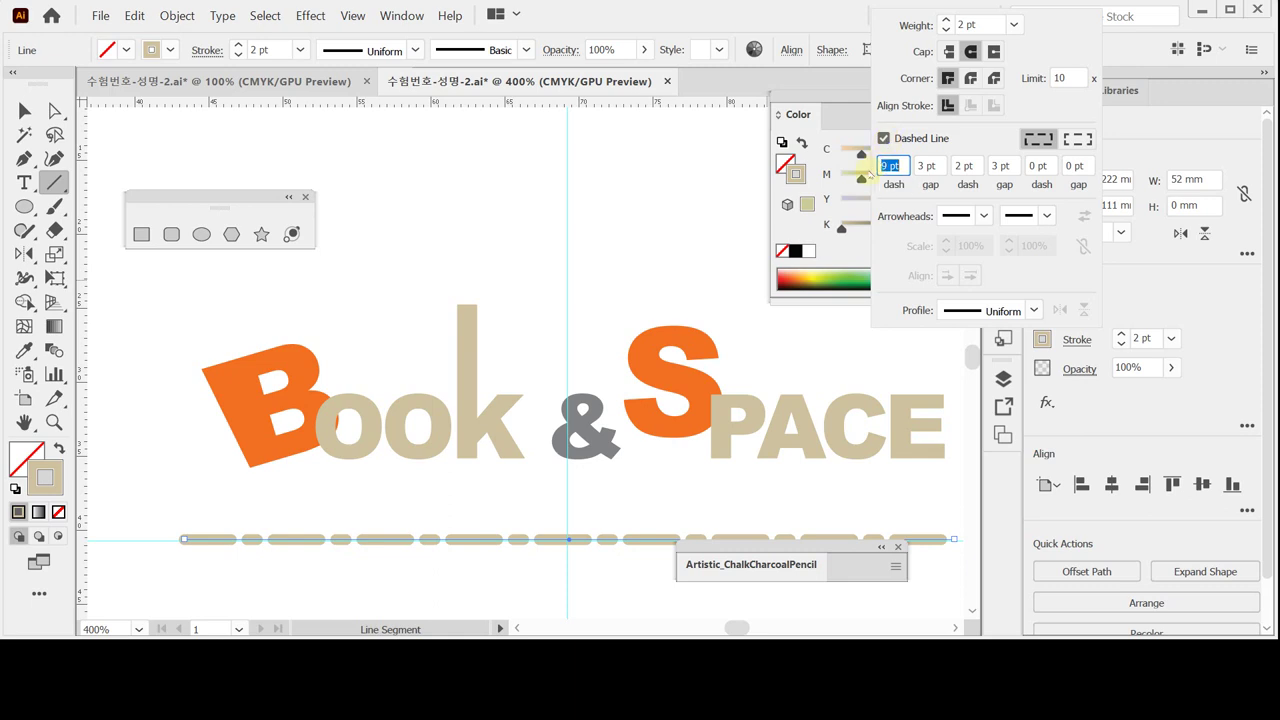
{"action": "type", "text": "4"}
{"action": "key", "text": "Tab"}
{"action": "key", "text": "BackSpace"}
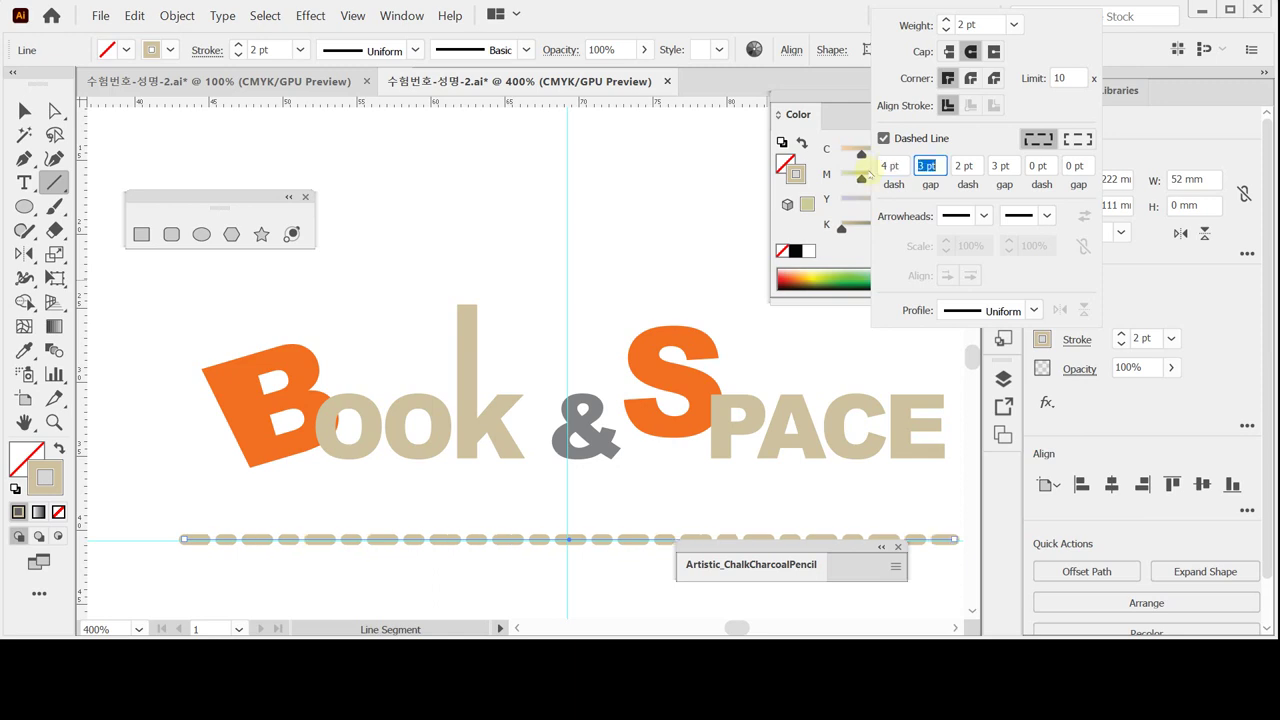
{"action": "key", "text": "Tab"}
{"action": "key", "text": "BackSpace"}
{"action": "key", "text": "Tab"}
{"action": "key", "text": "BackSpace"}
{"action": "key", "text": "Tab"}
{"action": "key", "text": "BackSpace"}
{"action": "key", "text": "Tab"}
{"action": "key", "text": "BackSpace"}
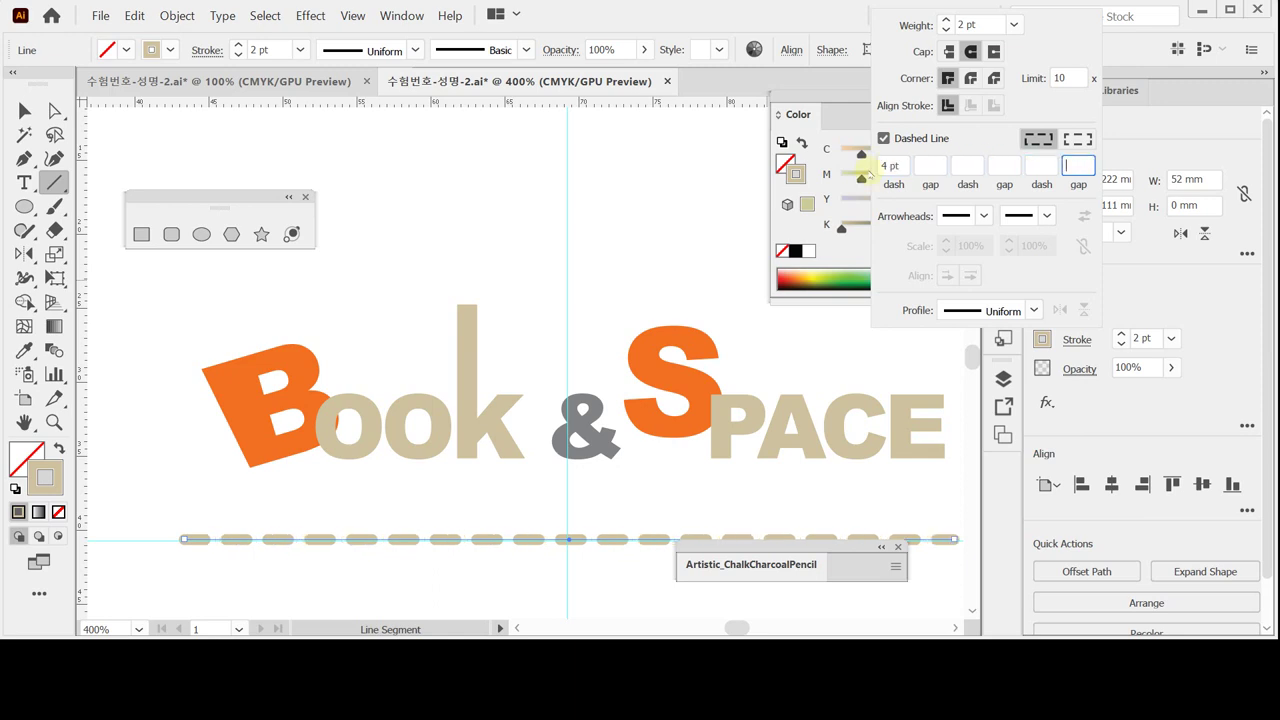
{"action": "key", "text": "Tab"}
{"action": "left_click", "coordinate": [864, 173]}
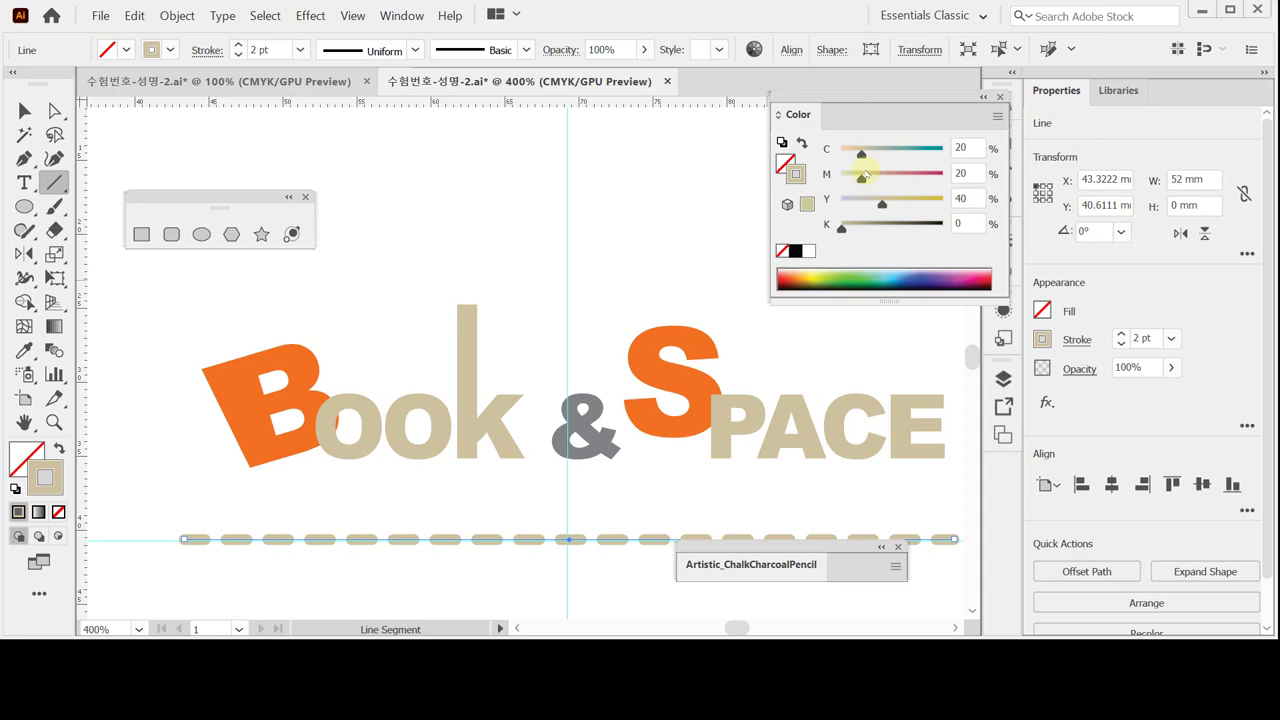
Step: Examine the rounded dashes and the left end of the dashed line up close
{"action": "left_click", "coordinate": [549, 526]}
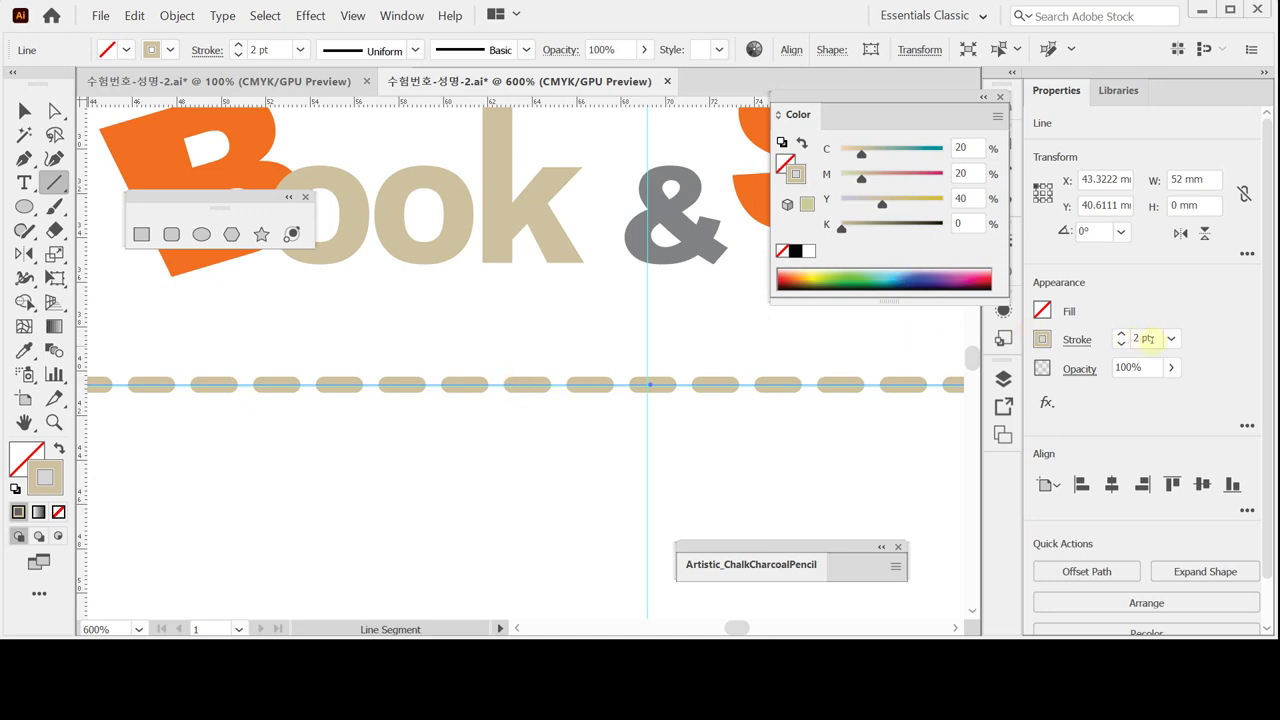
{"action": "left_click_drag", "start_coordinate": [391, 409], "coordinate": [542, 419]}
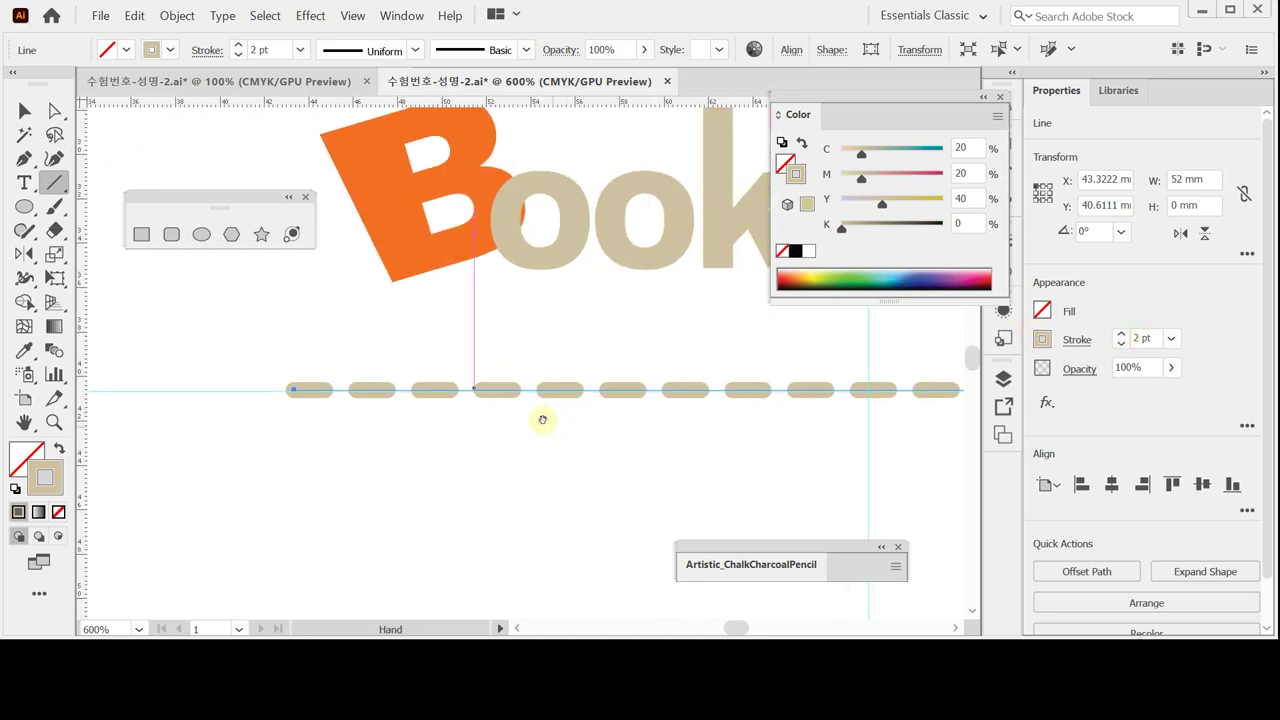
{"action": "key", "text": "ctrl+plus"}
{"action": "key", "text": "ctrl+plus"}
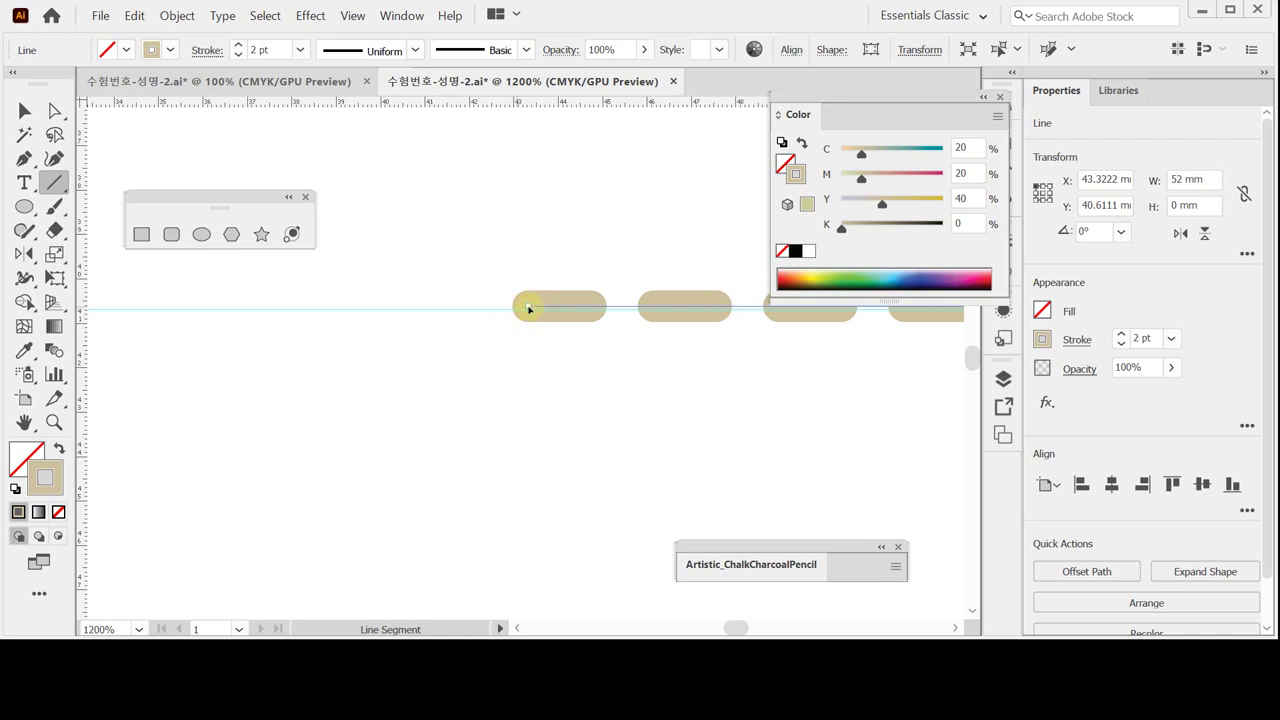
{"action": "key", "text": "ctrl+minus"}
{"action": "key", "text": "ctrl+minus"}
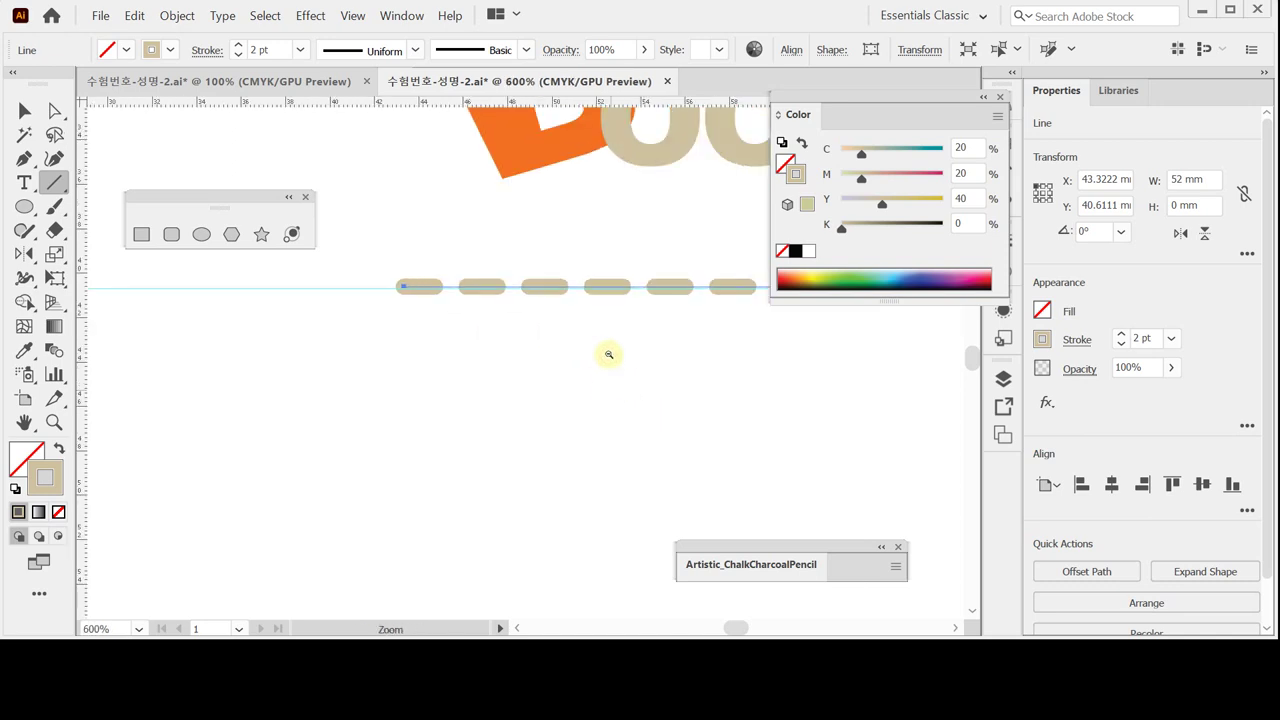
{"action": "scroll", "coordinate": [466, 420], "scroll_direction": "up", "scroll_amount": 3}
{"action": "scroll", "coordinate": [466, 420], "scroll_direction": "right", "scroll_amount": 5}
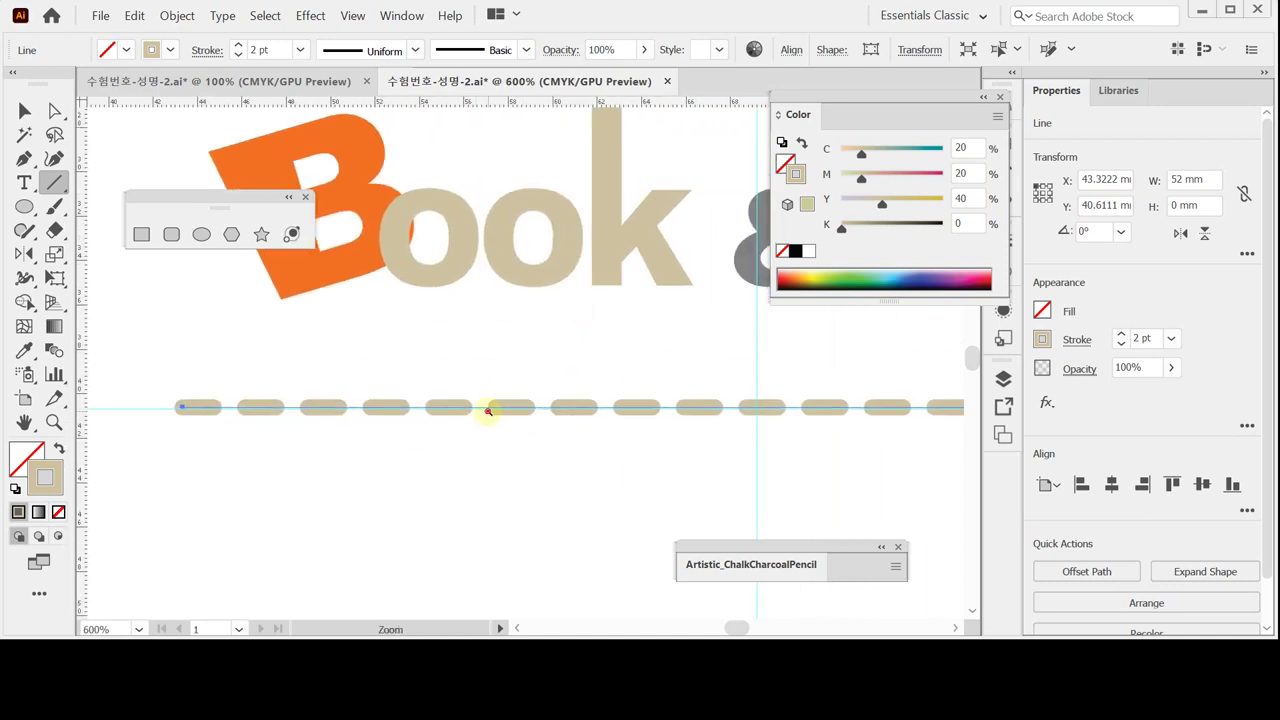
{"action": "key", "text": "ctrl+minus"}
{"action": "scroll", "coordinate": [444, 413], "scroll_direction": "up", "scroll_amount": 1}
{"action": "scroll", "coordinate": [444, 413], "scroll_direction": "right", "scroll_amount": 3}
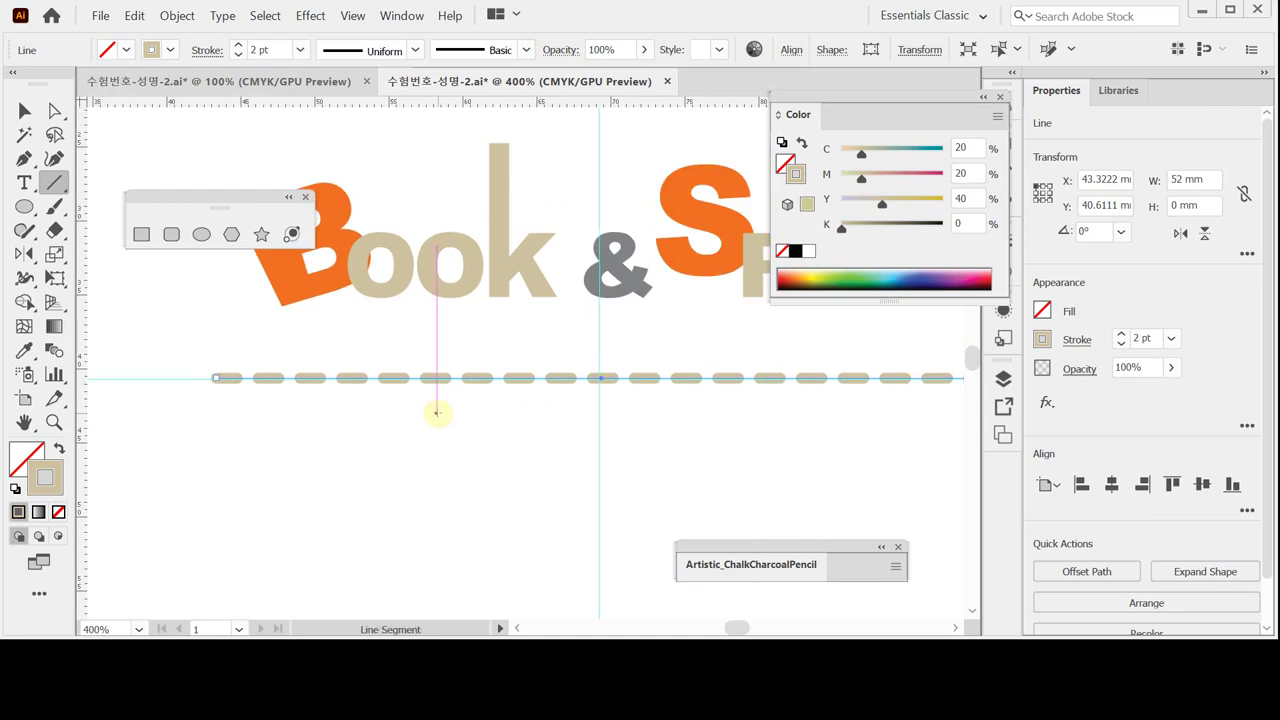
Step: Deselect the dashed line and show all the hidden artwork again with the whole artboard in view
{"action": "left_click", "coordinate": [443, 483], "text": "ctrl"}
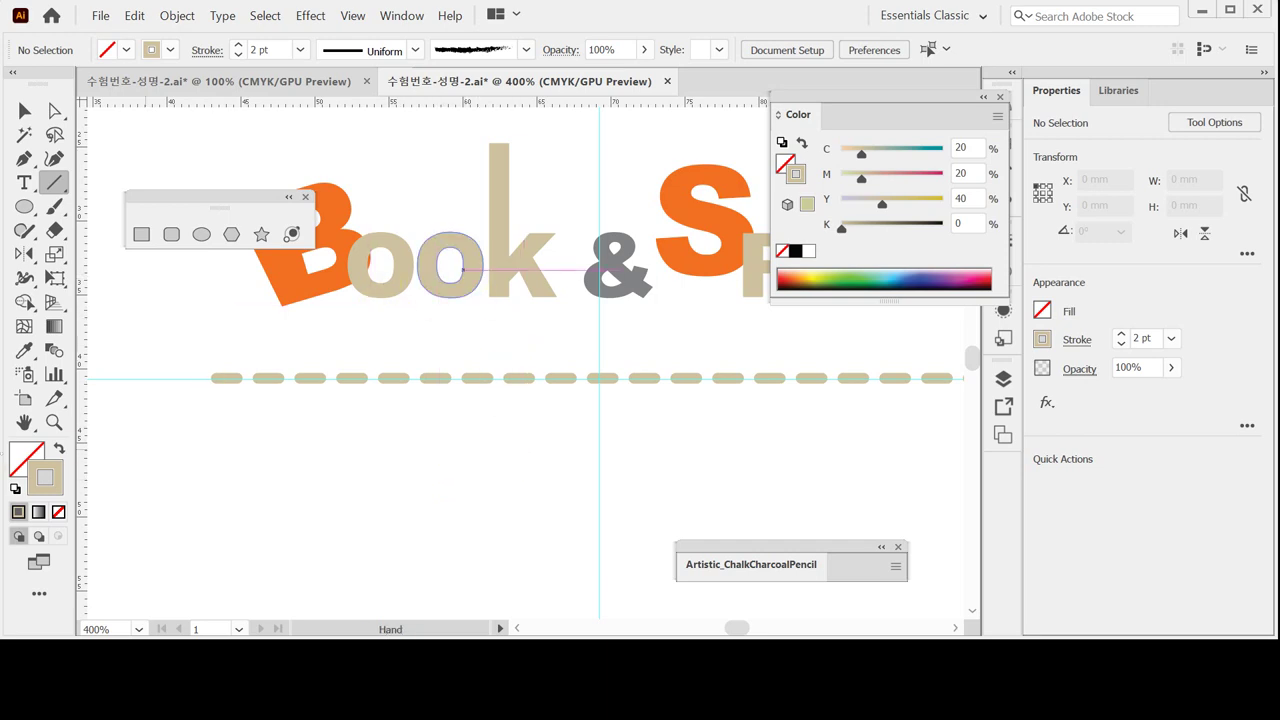
{"action": "left_click", "coordinate": [24, 423]}
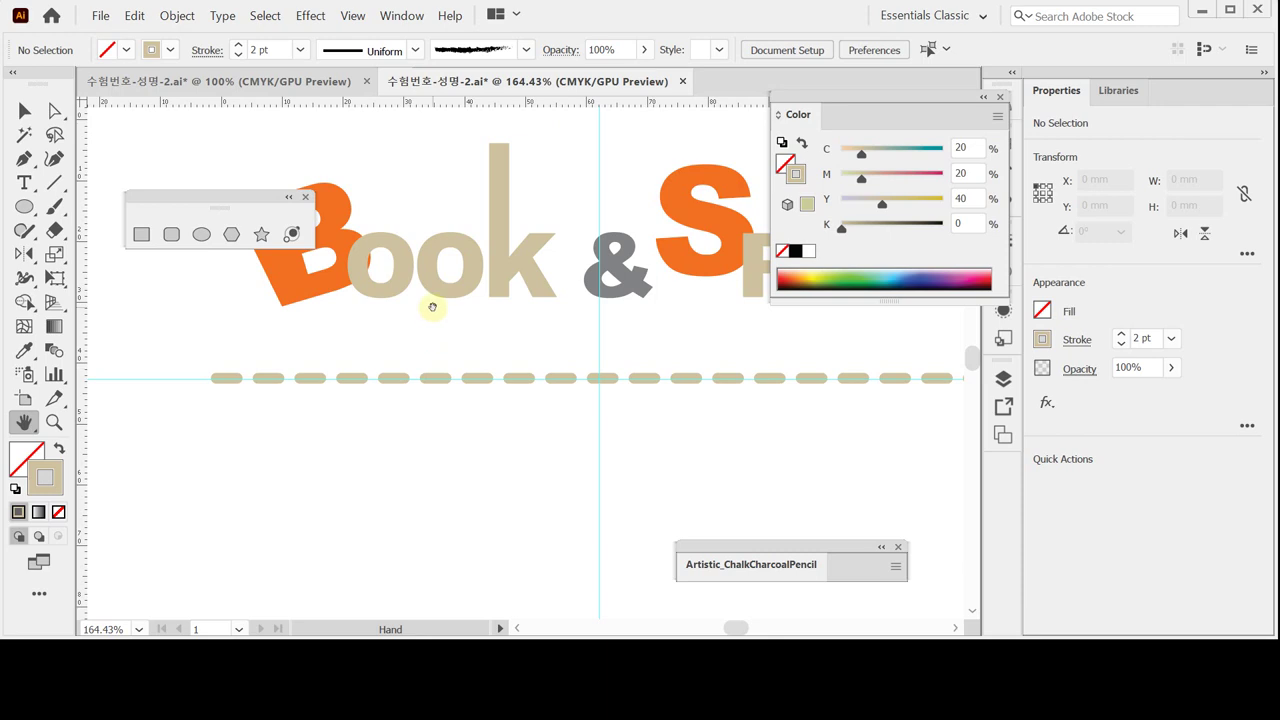
{"action": "key", "text": "ctrl+0"}
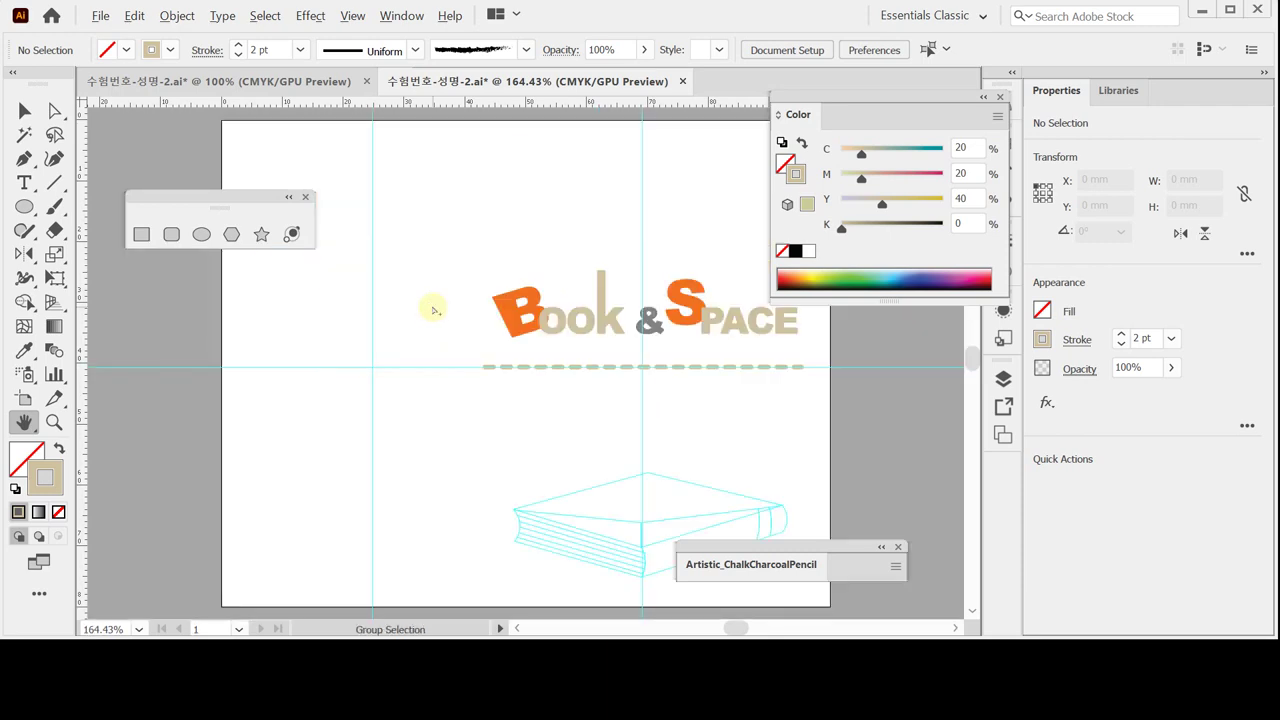
{"action": "key", "text": "ctrl+alt+3"}
{"action": "left_click", "coordinate": [520, 217]}
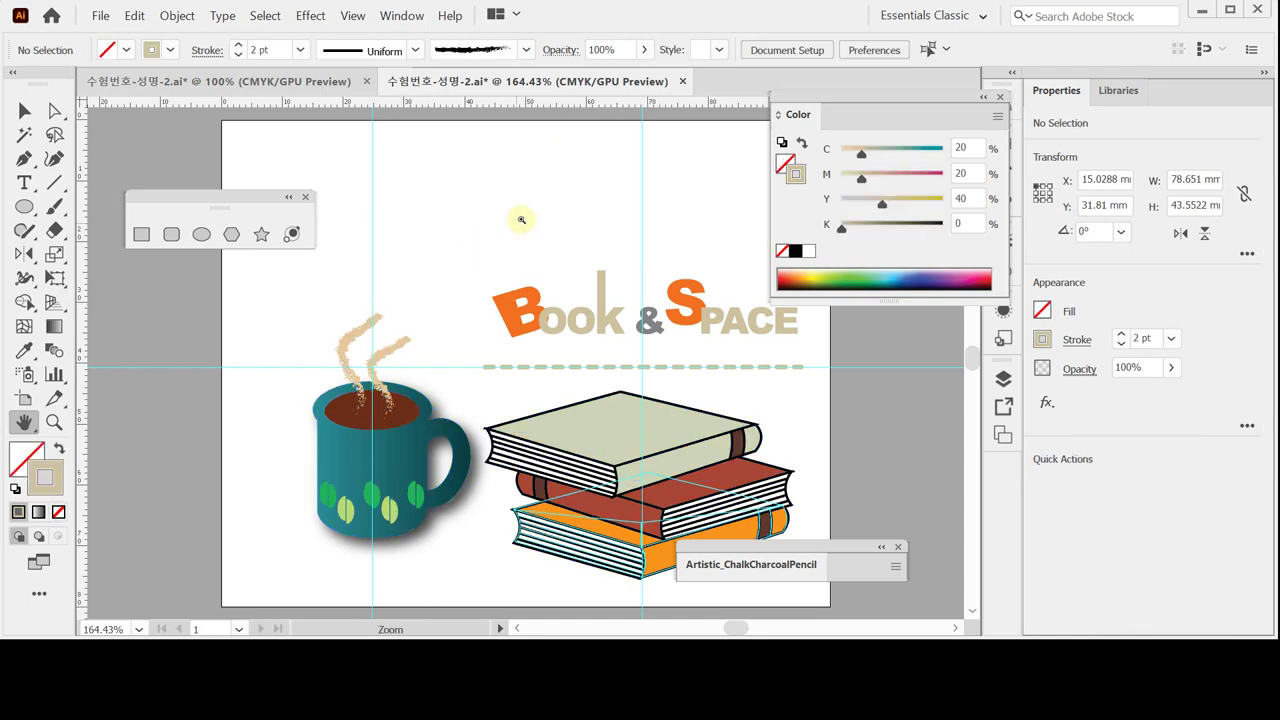
Step: Save the document with its BOOK & SPACE title and dashed line
{"action": "key", "text": "ctrl+="}
{"action": "scroll", "coordinate": [548, 296], "scroll_direction": "down", "scroll_amount": 1}
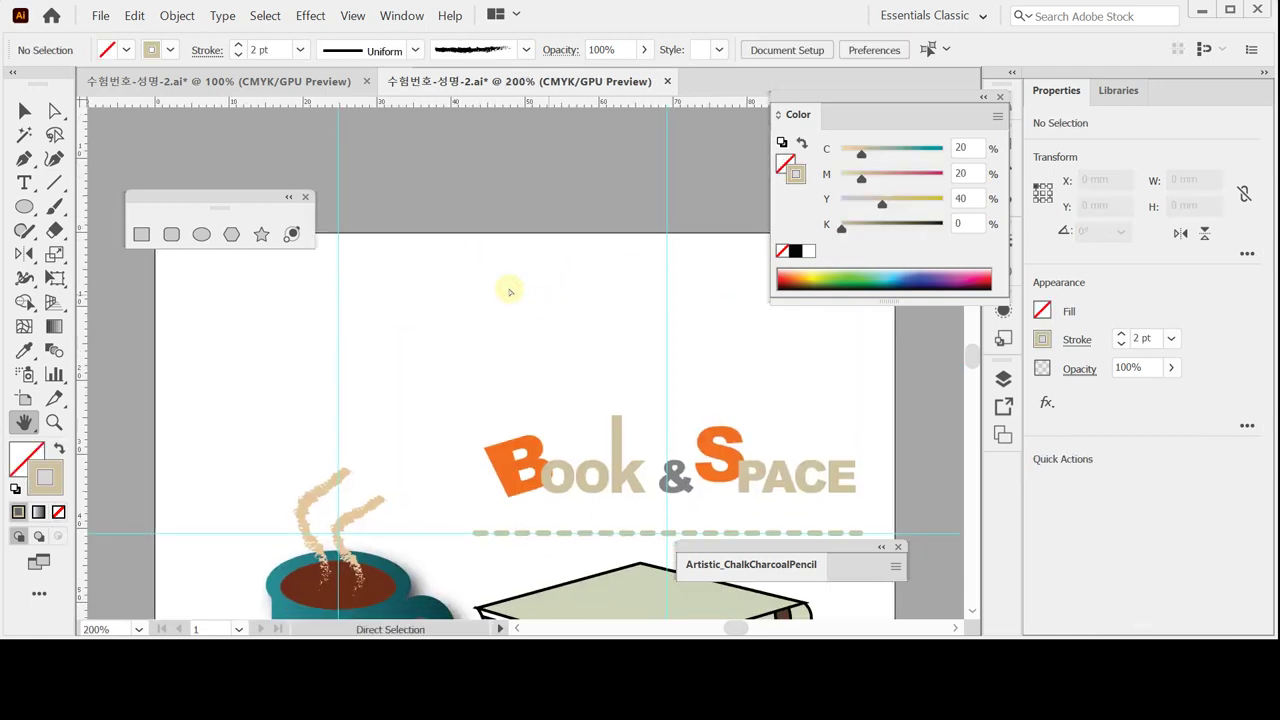
{"action": "key", "text": "ctrl+s"}
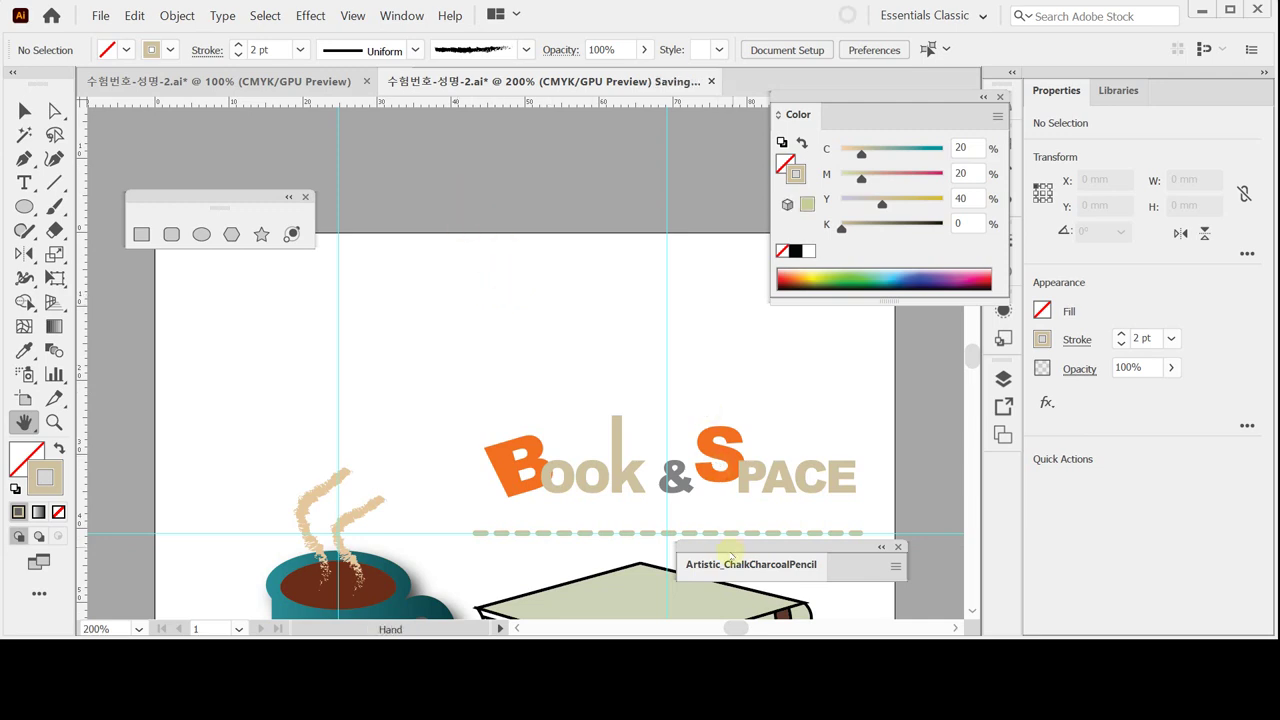
Step: Expand and enlarge the brush library, go to Artistic_Paintbrush and show its brushes in Thumbnail View
{"action": "mouse_move", "coordinate": [728, 550]}
{"action": "left_mouse_down"}
{"action": "mouse_move", "coordinate": [512, 234]}
{"action": "mouse_move", "coordinate": [518, 245]}
{"action": "mouse_move", "coordinate": [504, 197]}
{"action": "left_mouse_up"}
{"action": "left_click", "coordinate": [523, 262]}
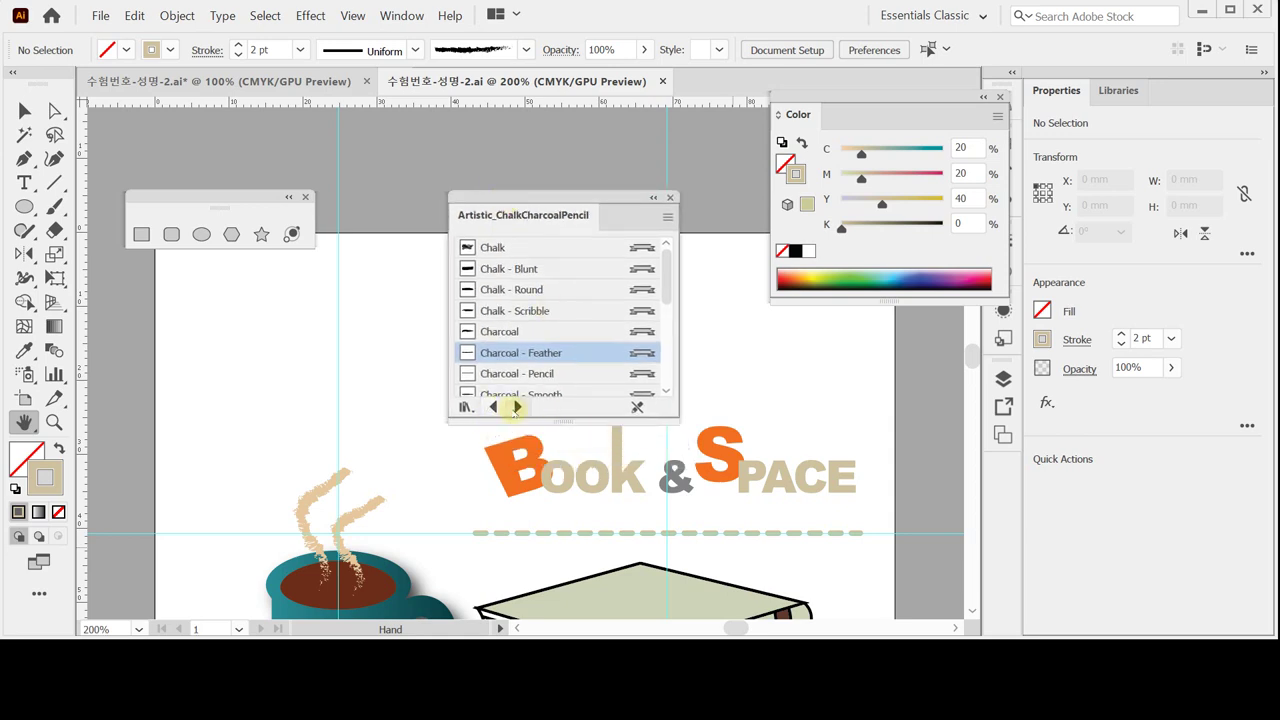
{"action": "left_click", "coordinate": [517, 407]}
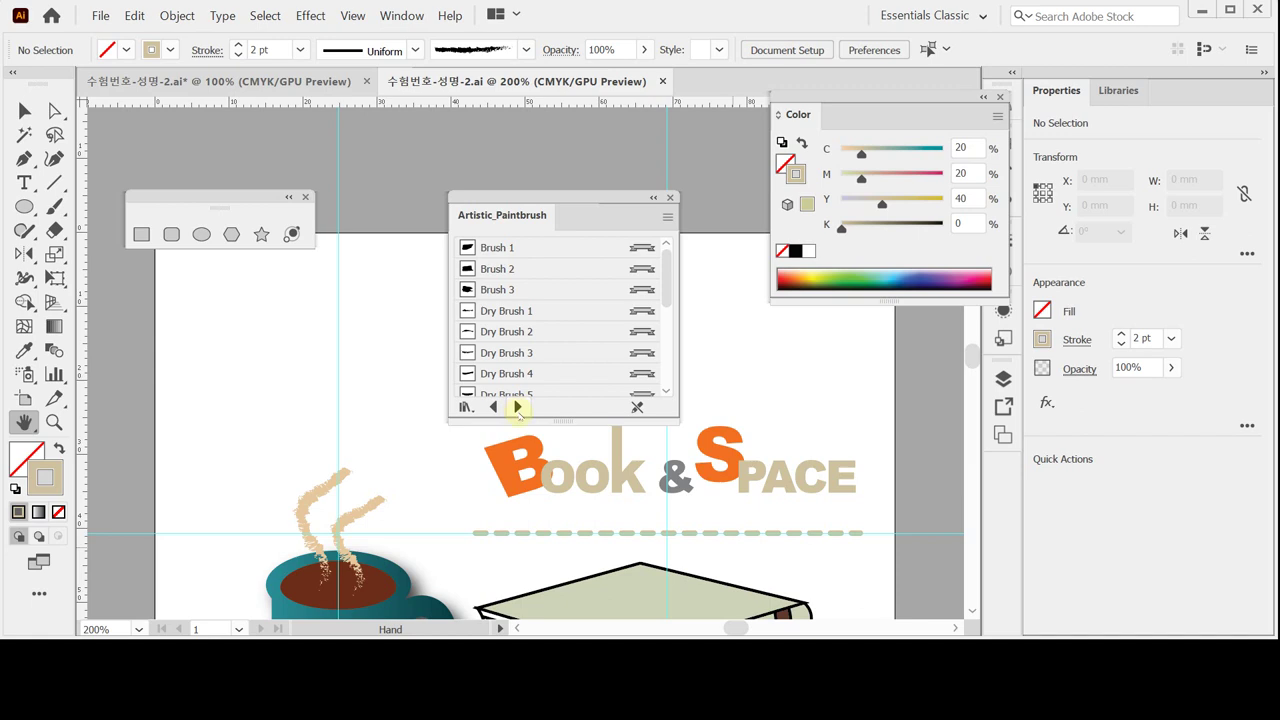
{"action": "left_click_drag", "start_coordinate": [518, 419], "coordinate": [522, 503]}
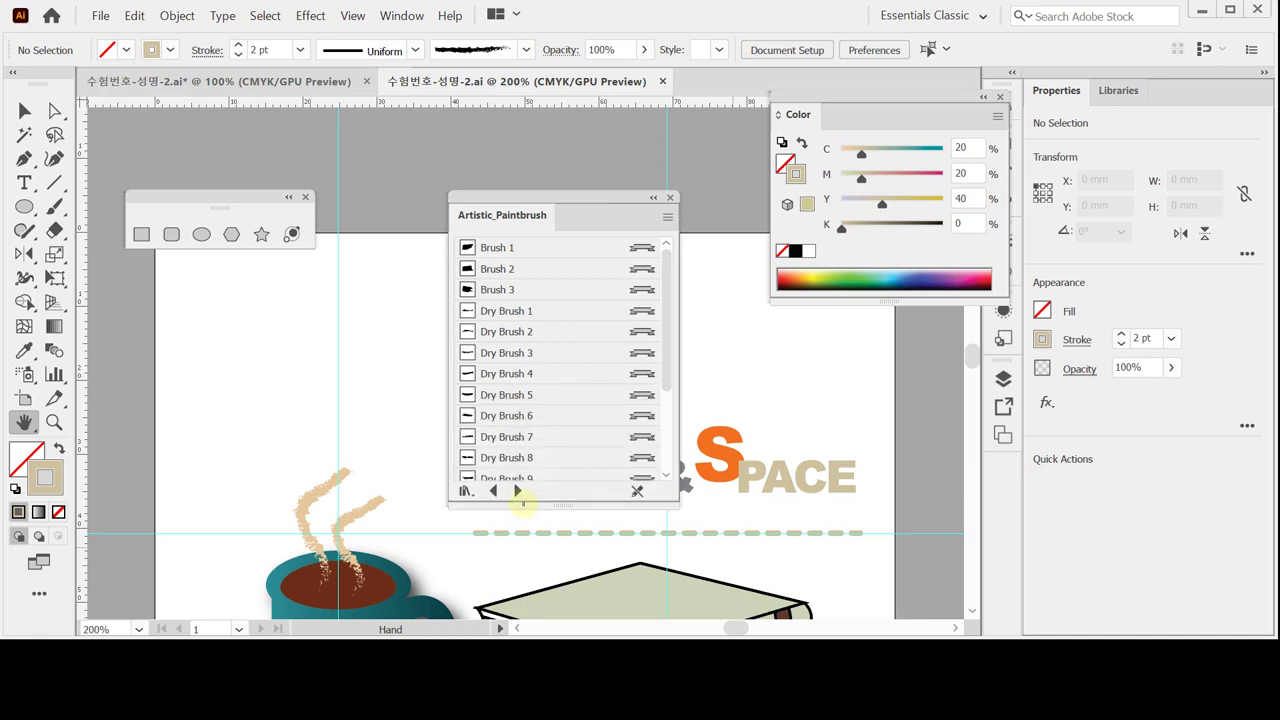
{"action": "left_click", "coordinate": [667, 217]}
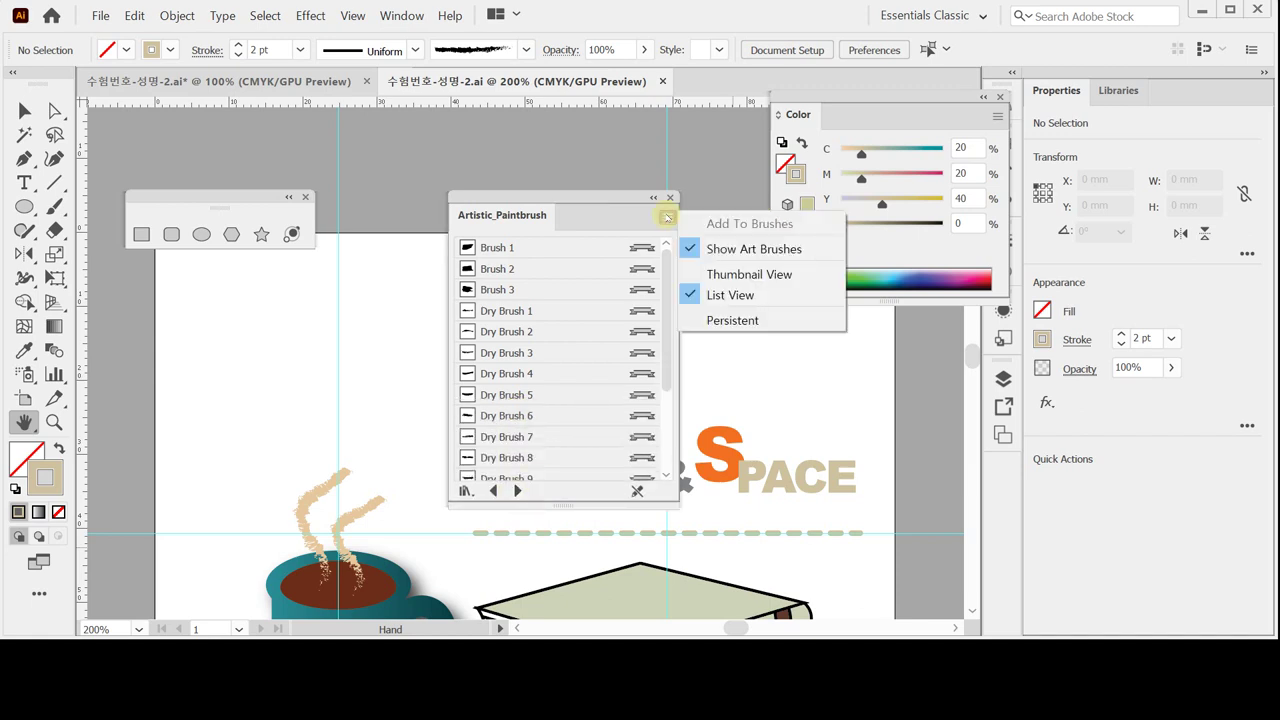
{"action": "left_click", "coordinate": [693, 272]}
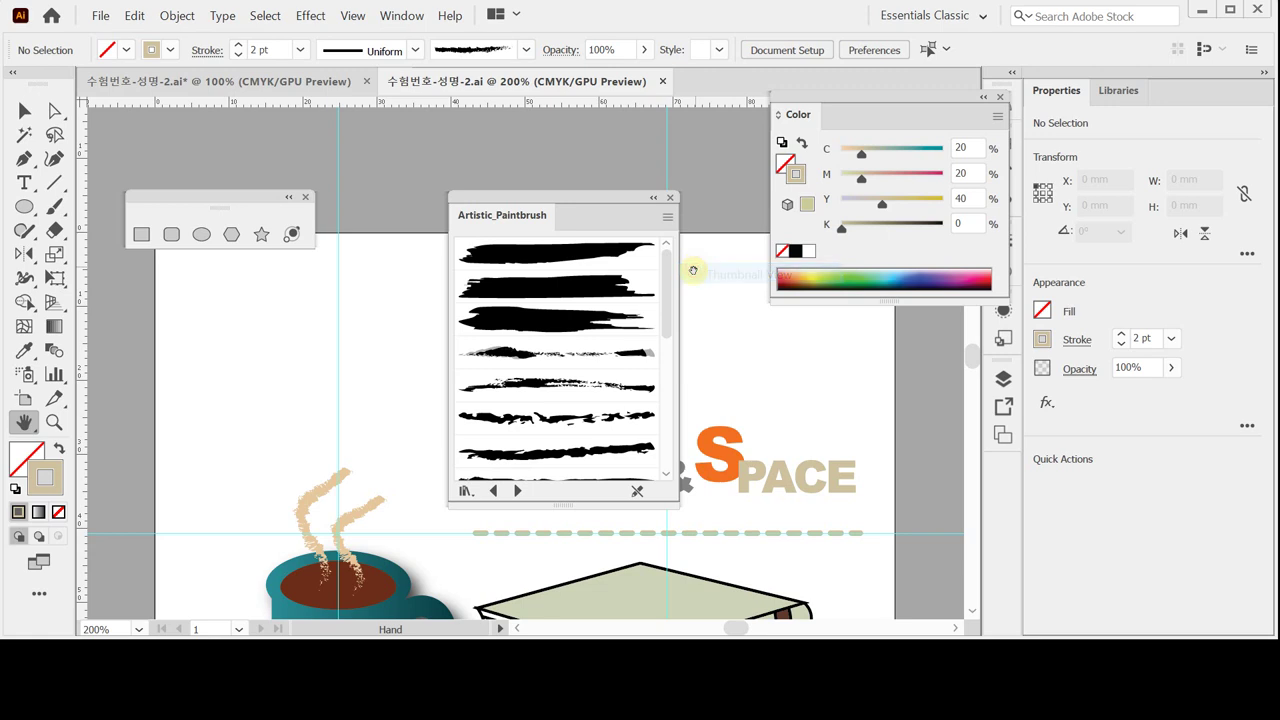
Step: Open the Decorative_Banners and Seals brush library and pick the orange banner brush with folded ribbon ends
{"action": "left_click", "coordinate": [517, 490]}
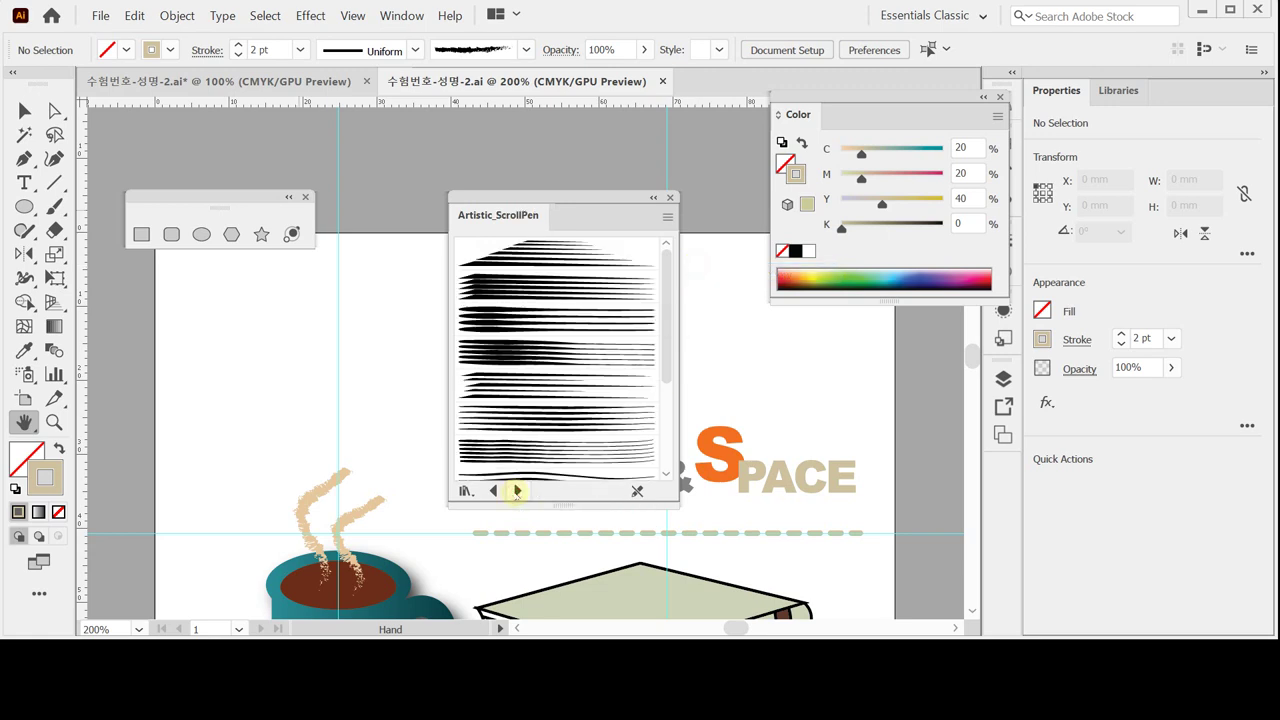
{"action": "left_click", "coordinate": [517, 490]}
{"action": "left_click", "coordinate": [517, 490]}
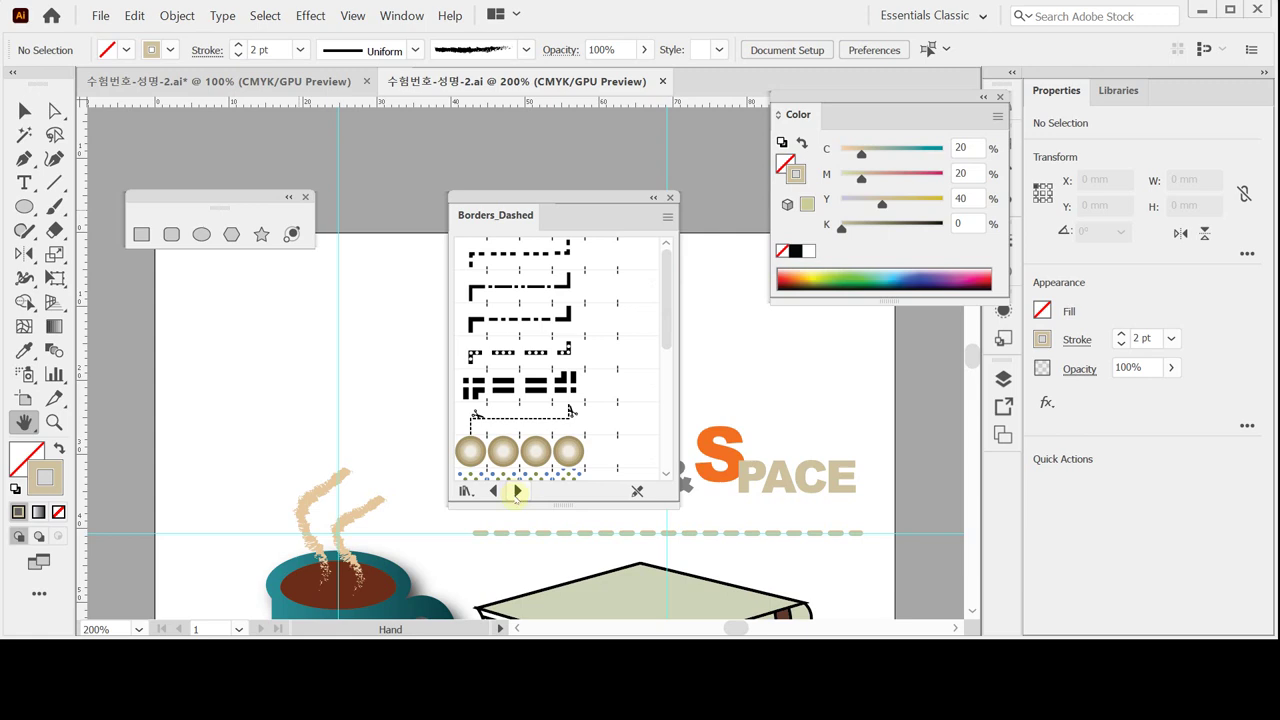
{"action": "left_click", "coordinate": [465, 491]}
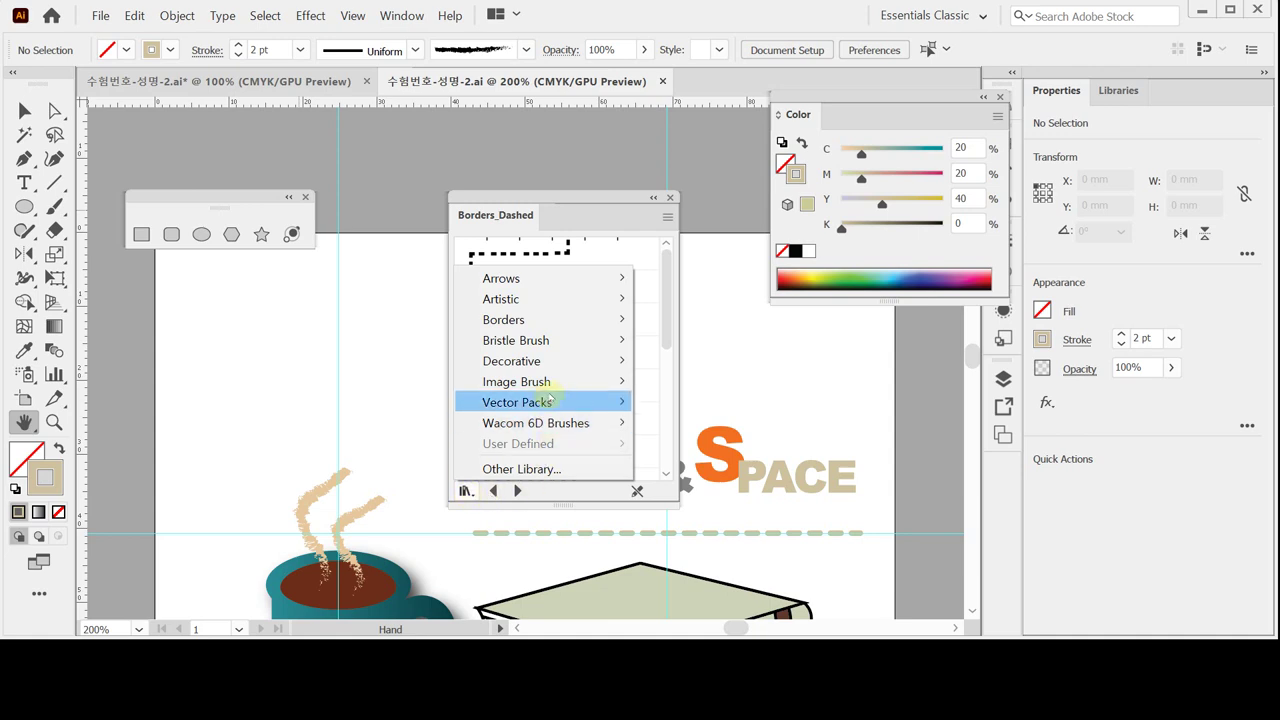
{"action": "mouse_move", "coordinate": [561, 368]}
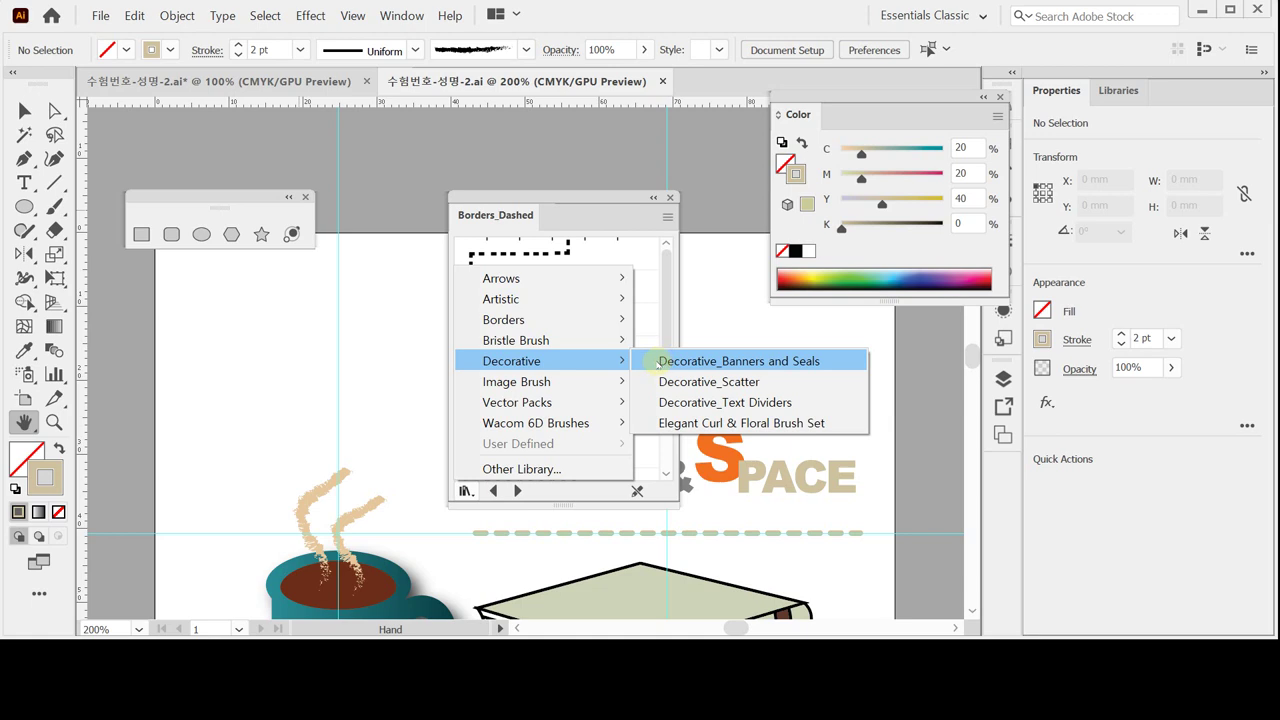
{"action": "left_click", "coordinate": [656, 362]}
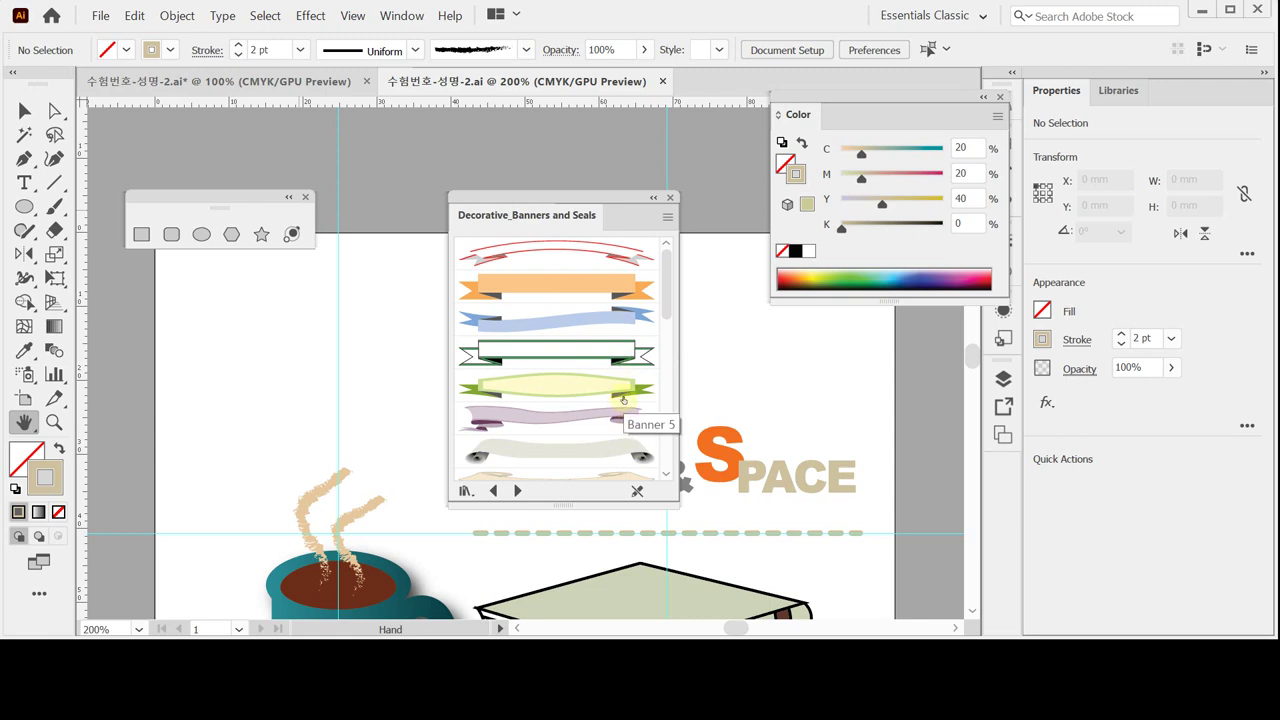
{"action": "left_click", "coordinate": [542, 292]}
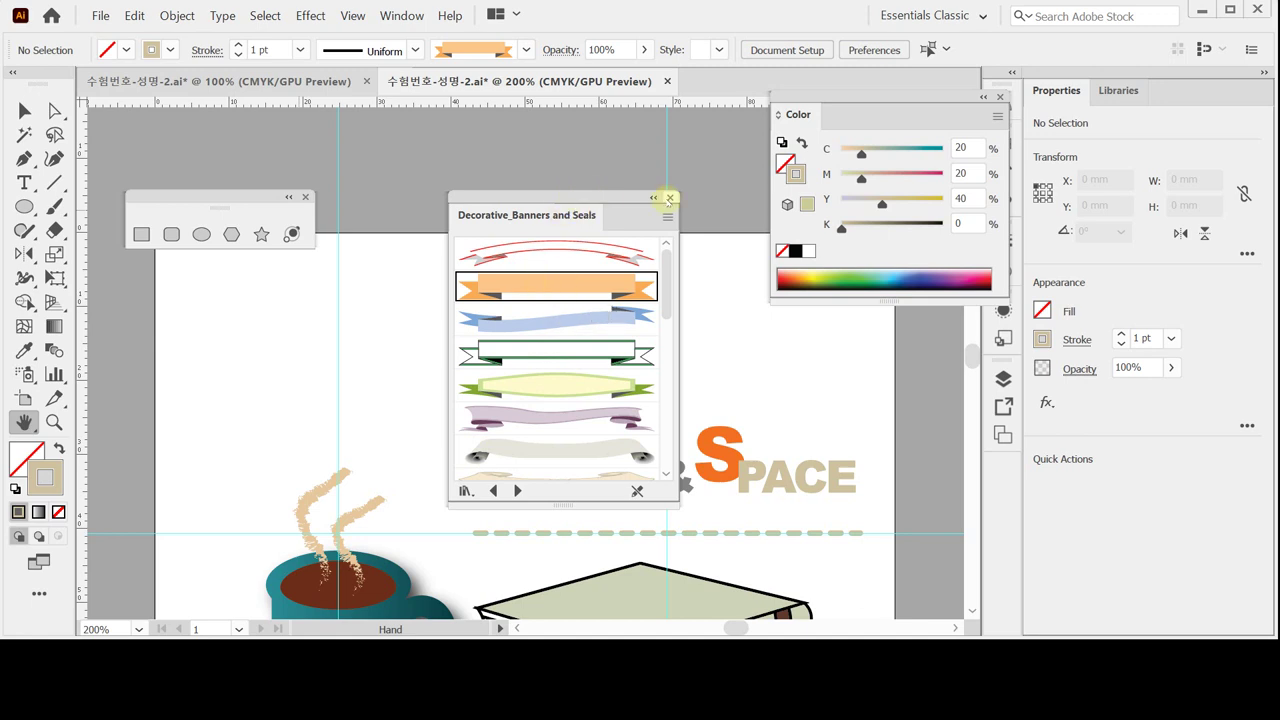
Step: Collapse and move the banner library and the color controls out of the way, and display the document's brushes
{"action": "double_click", "coordinate": [560, 214]}
{"action": "left_click_drag", "start_coordinate": [553, 210], "coordinate": [847, 535]}
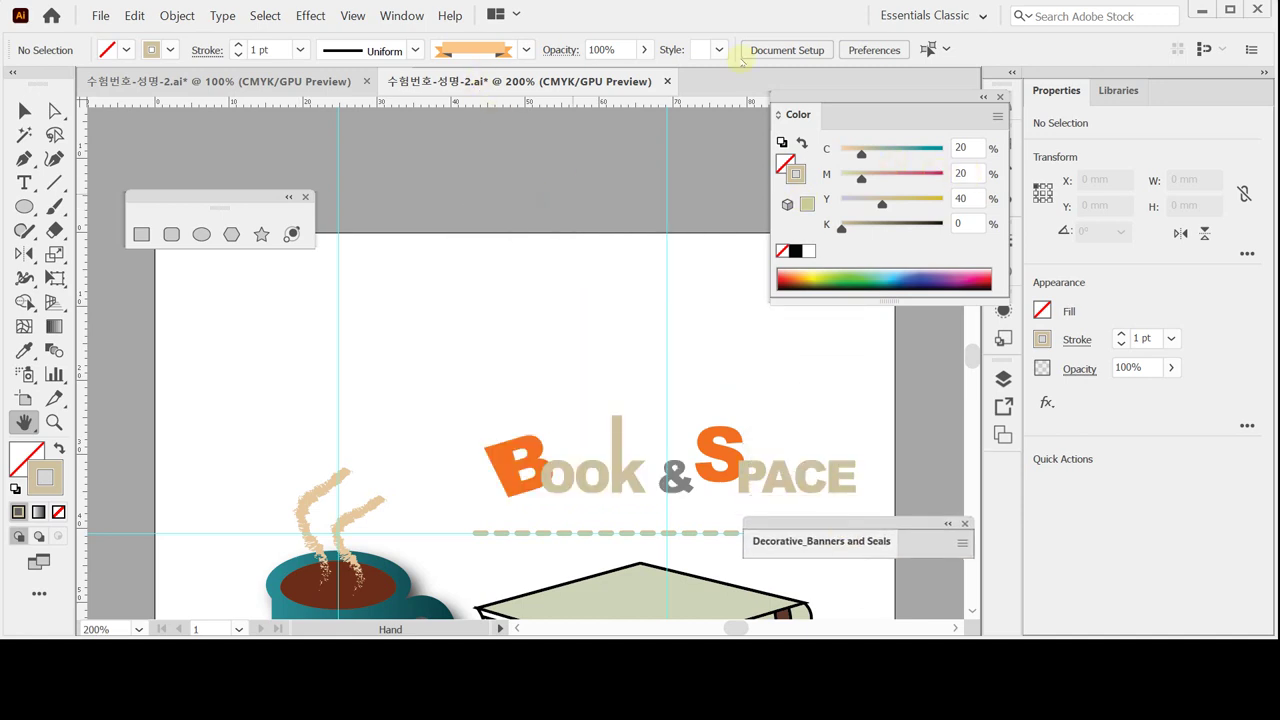
{"action": "double_click", "coordinate": [797, 114]}
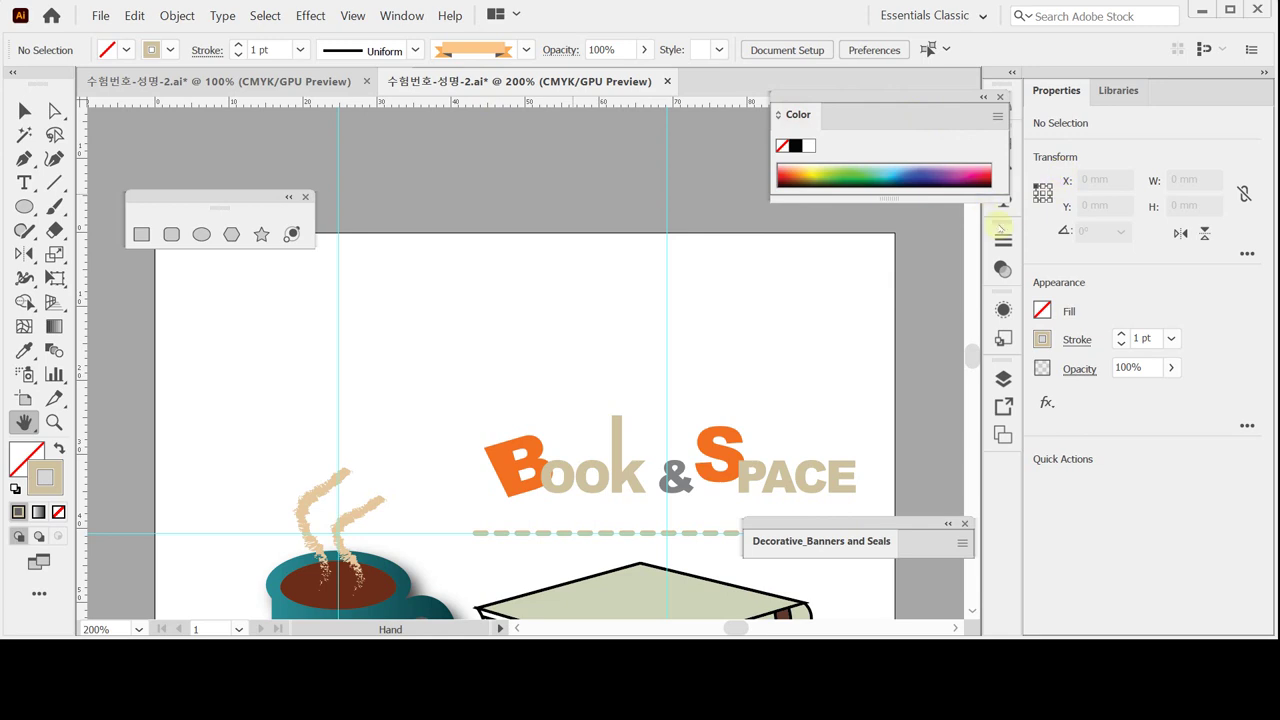
{"action": "left_click_drag", "start_coordinate": [813, 116], "coordinate": [794, 116]}
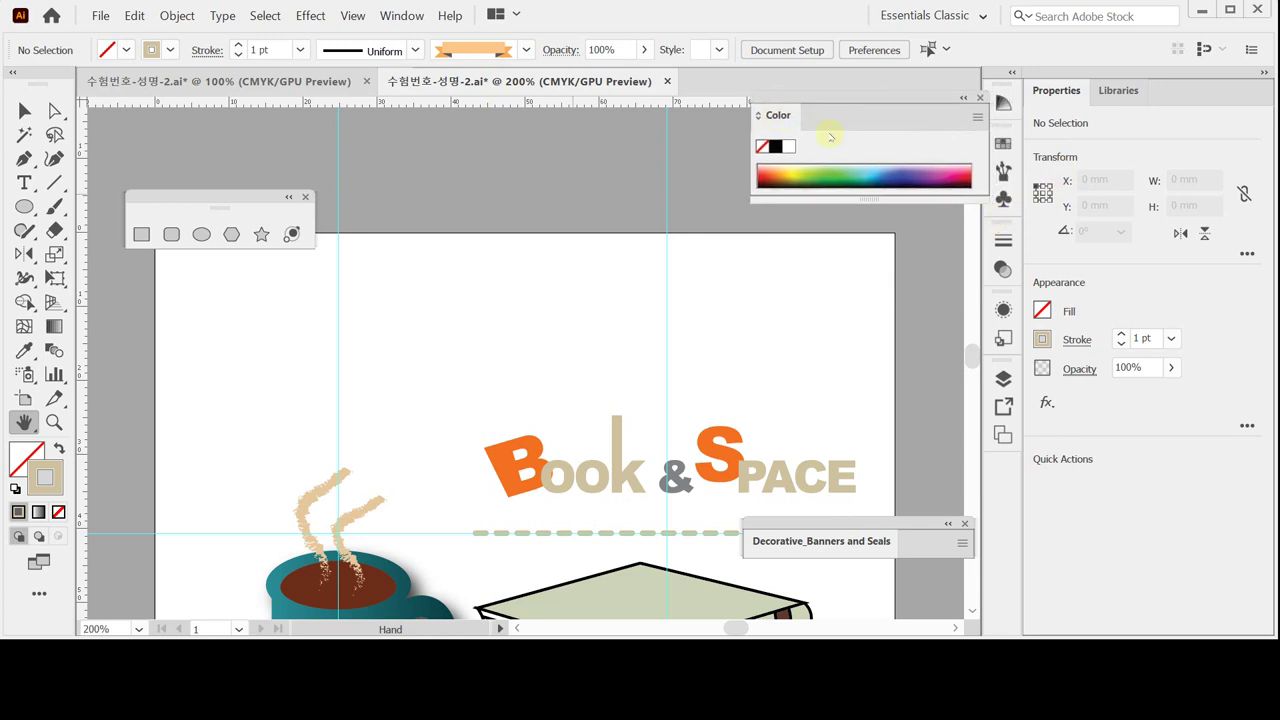
{"action": "left_click", "coordinate": [1003, 173]}
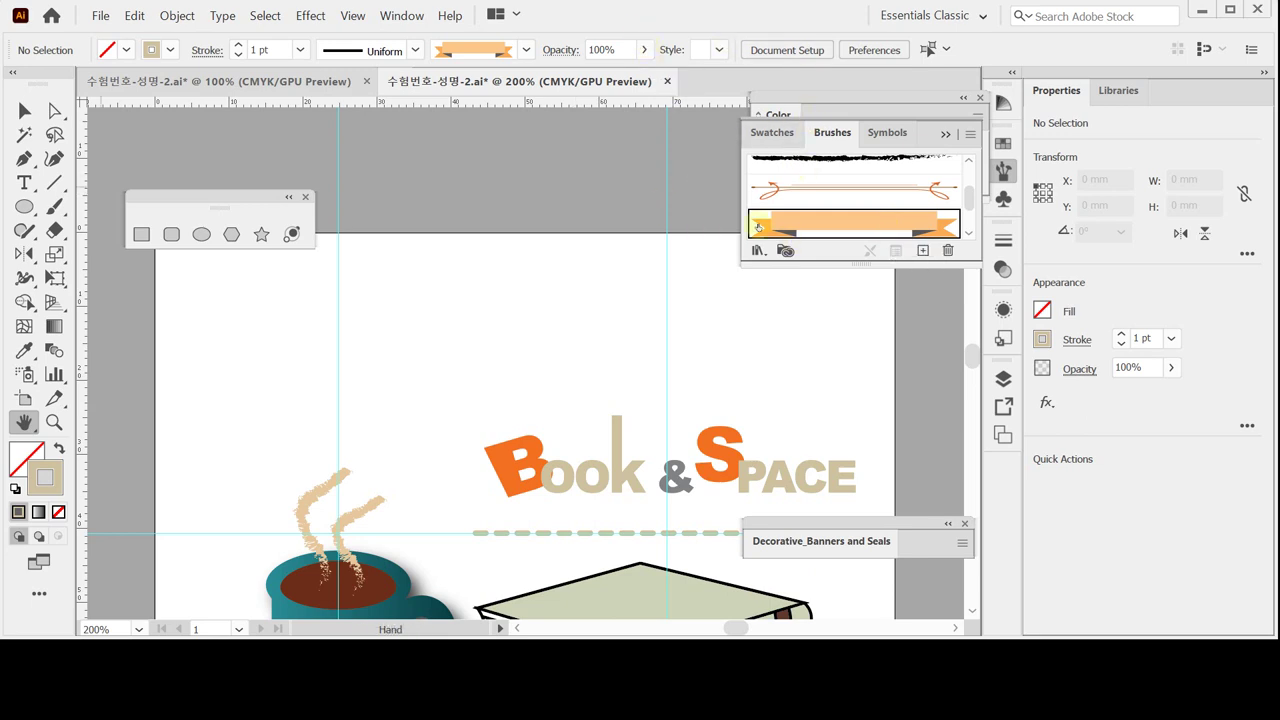
Step: Compare with the finished artwork, draw an open wavy path above the cup and title with the Pen tool, and apply the orange banner brush
{"action": "left_click", "coordinate": [266, 84]}
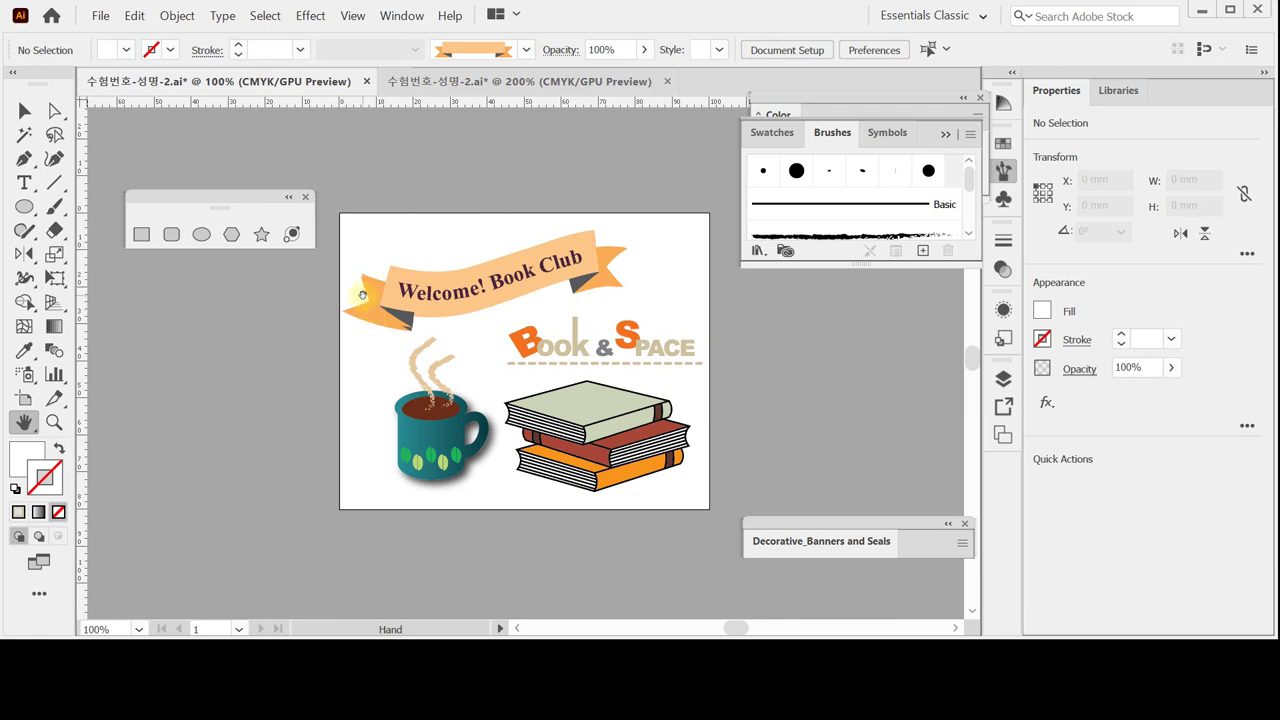
{"action": "left_click", "coordinate": [434, 88]}
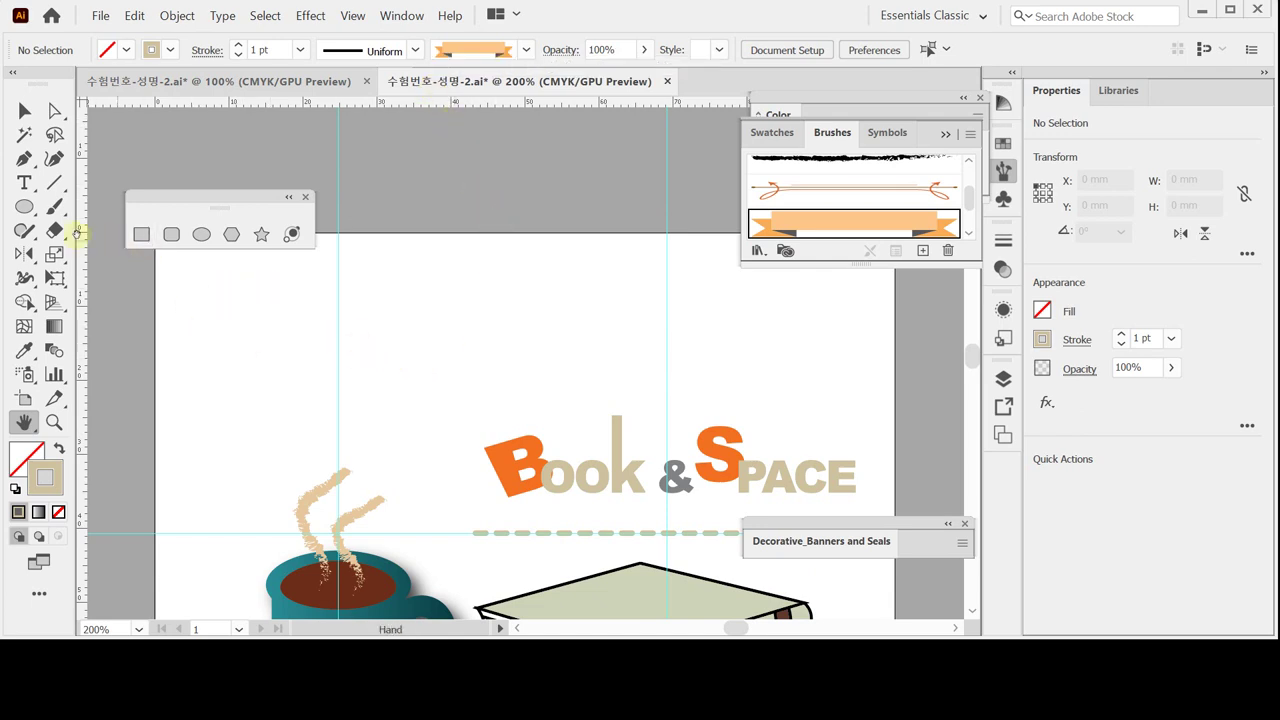
{"action": "left_click", "coordinate": [24, 160]}
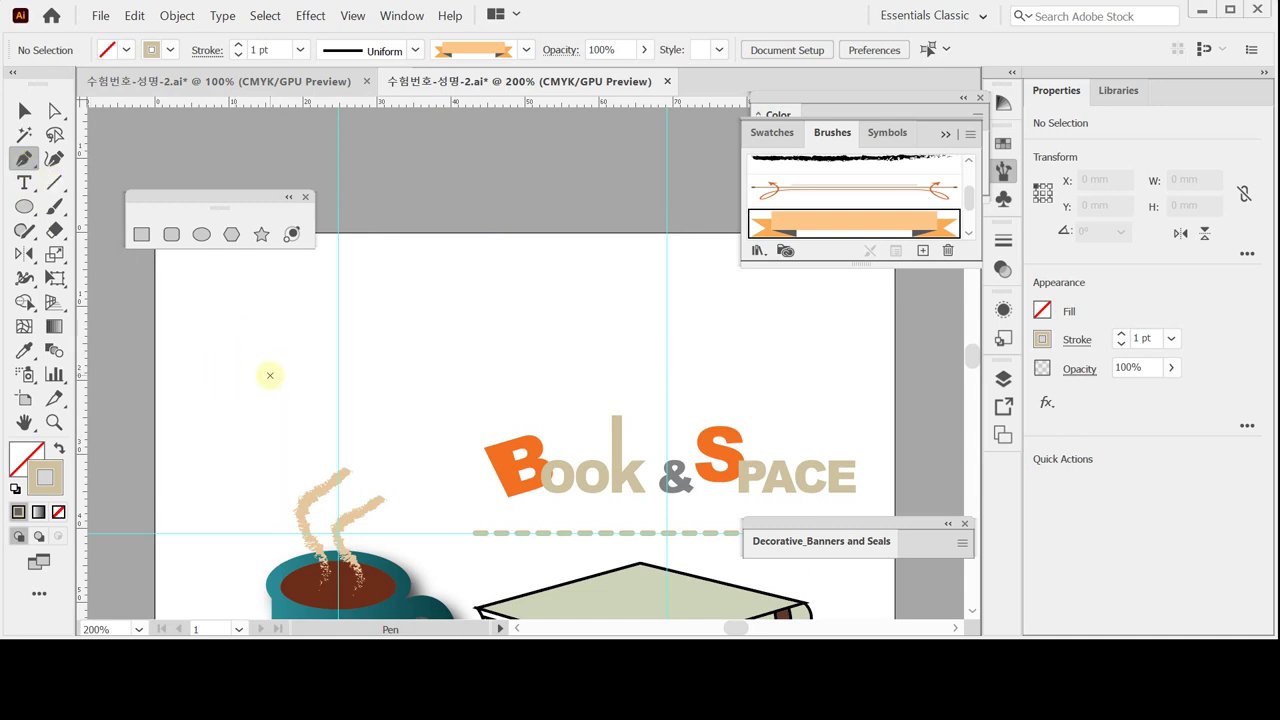
{"action": "key", "text": "Caps_Lock"}
{"action": "left_click", "coordinate": [250, 368]}
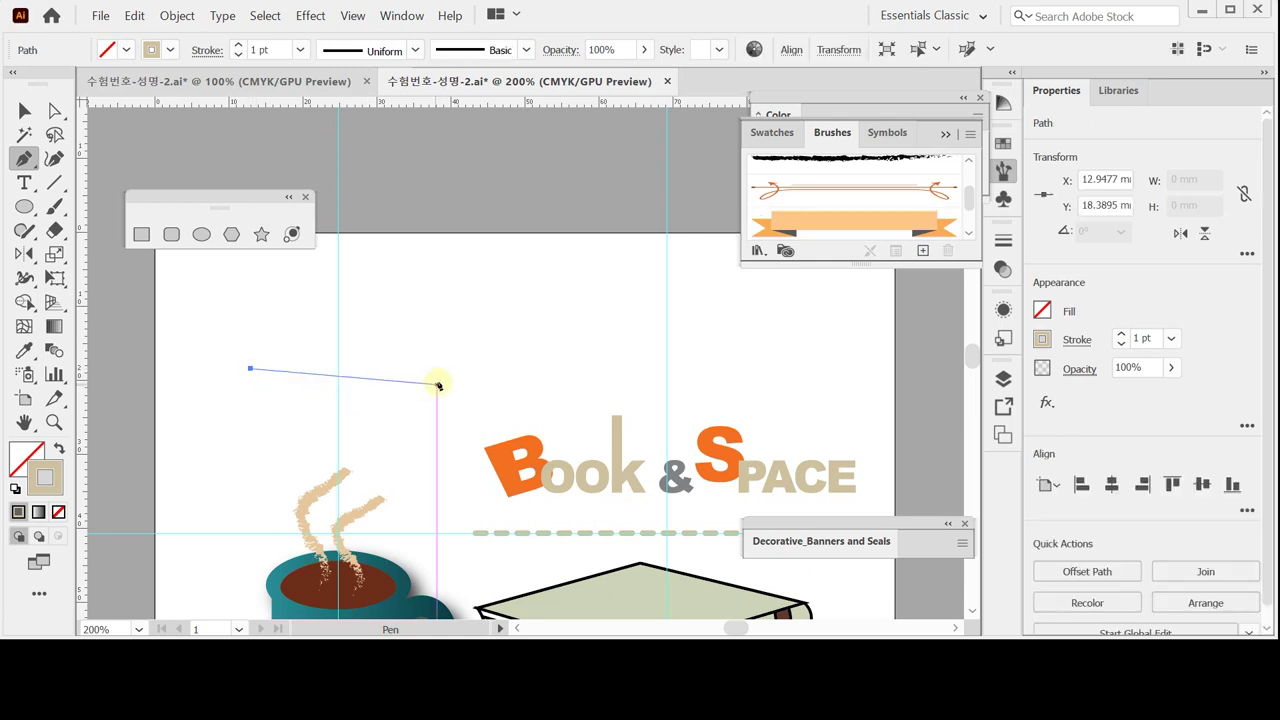
{"action": "left_click_drag", "start_coordinate": [446, 375], "coordinate": [531, 343]}
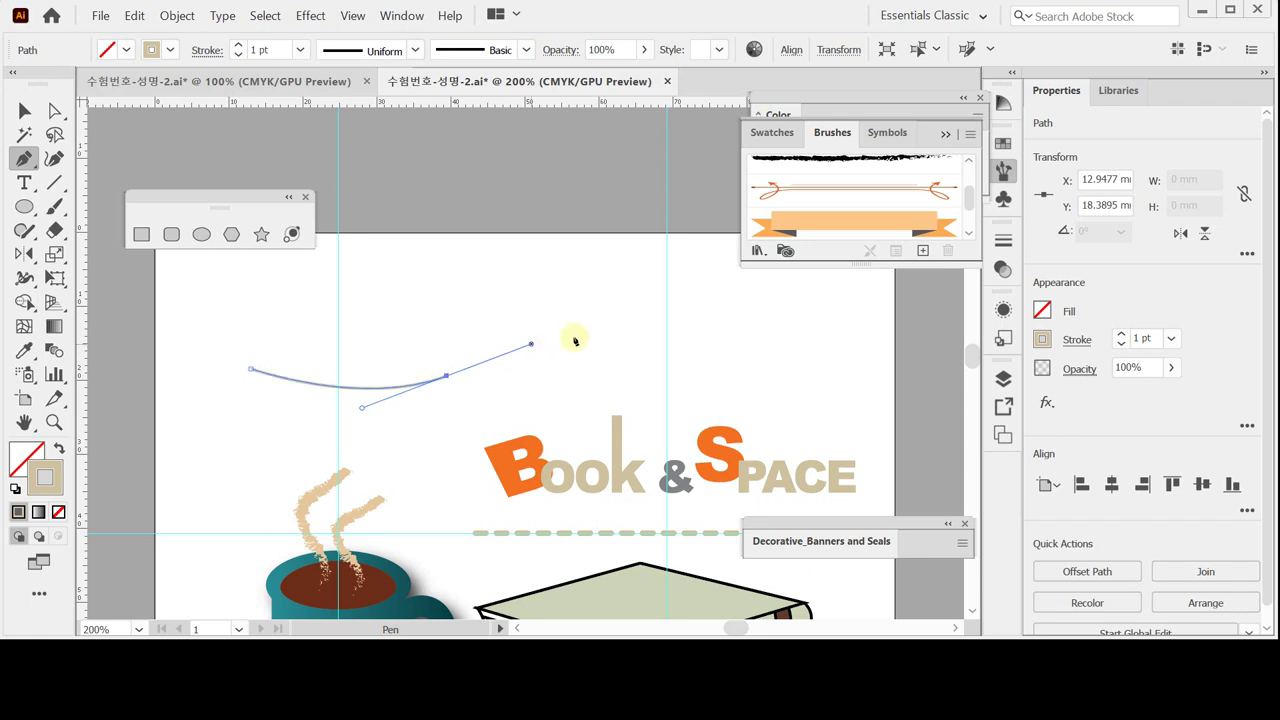
{"action": "left_click", "coordinate": [667, 291]}
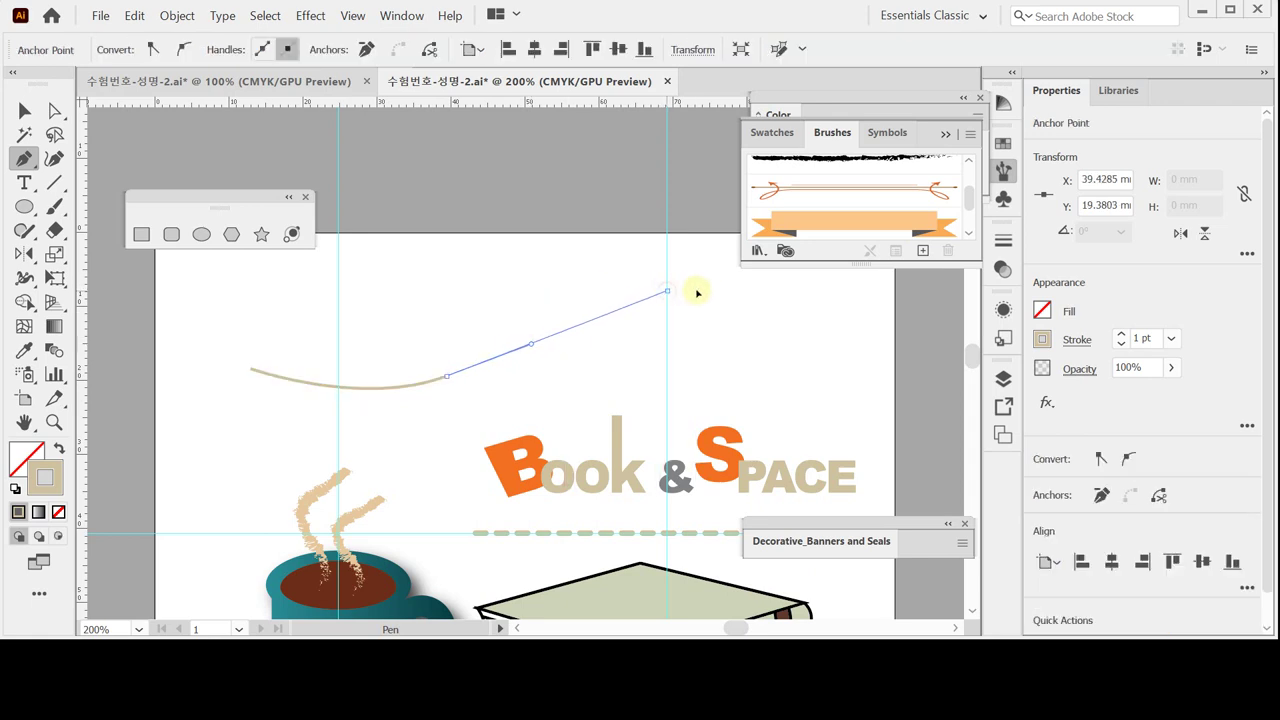
{"action": "left_click_drag", "start_coordinate": [697, 292], "coordinate": [717, 287]}
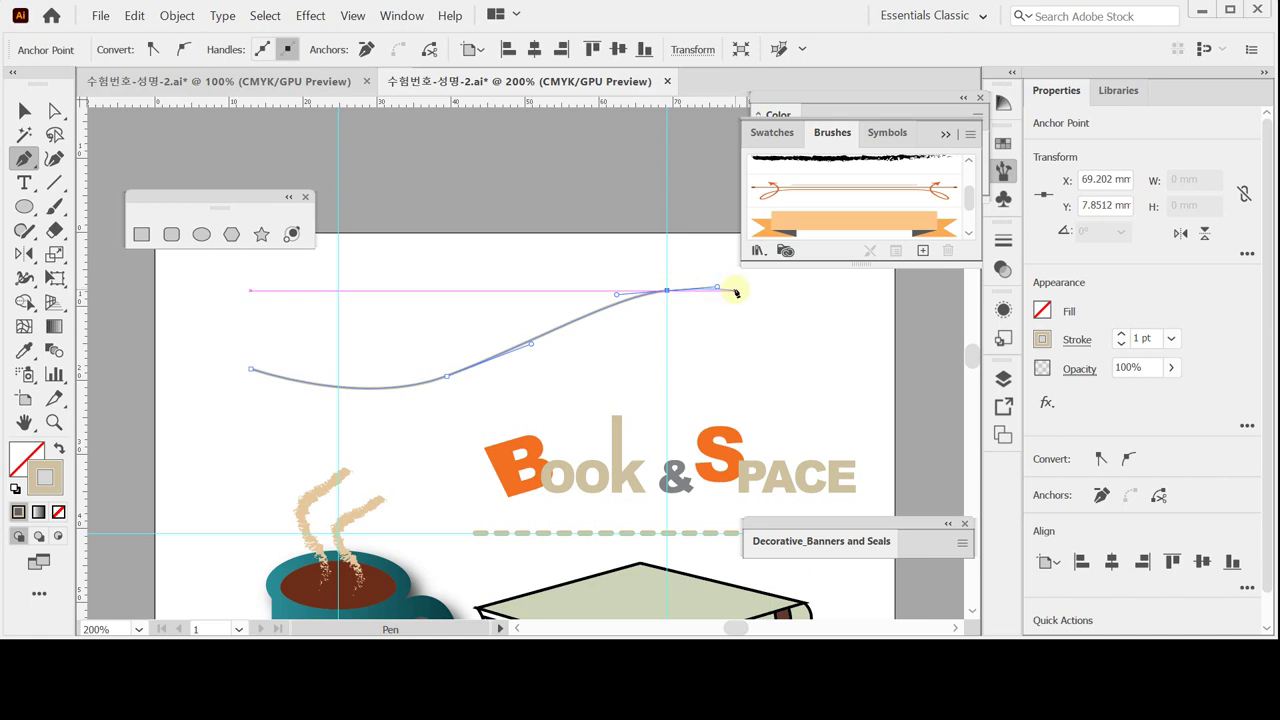
{"action": "left_click", "coordinate": [743, 290]}
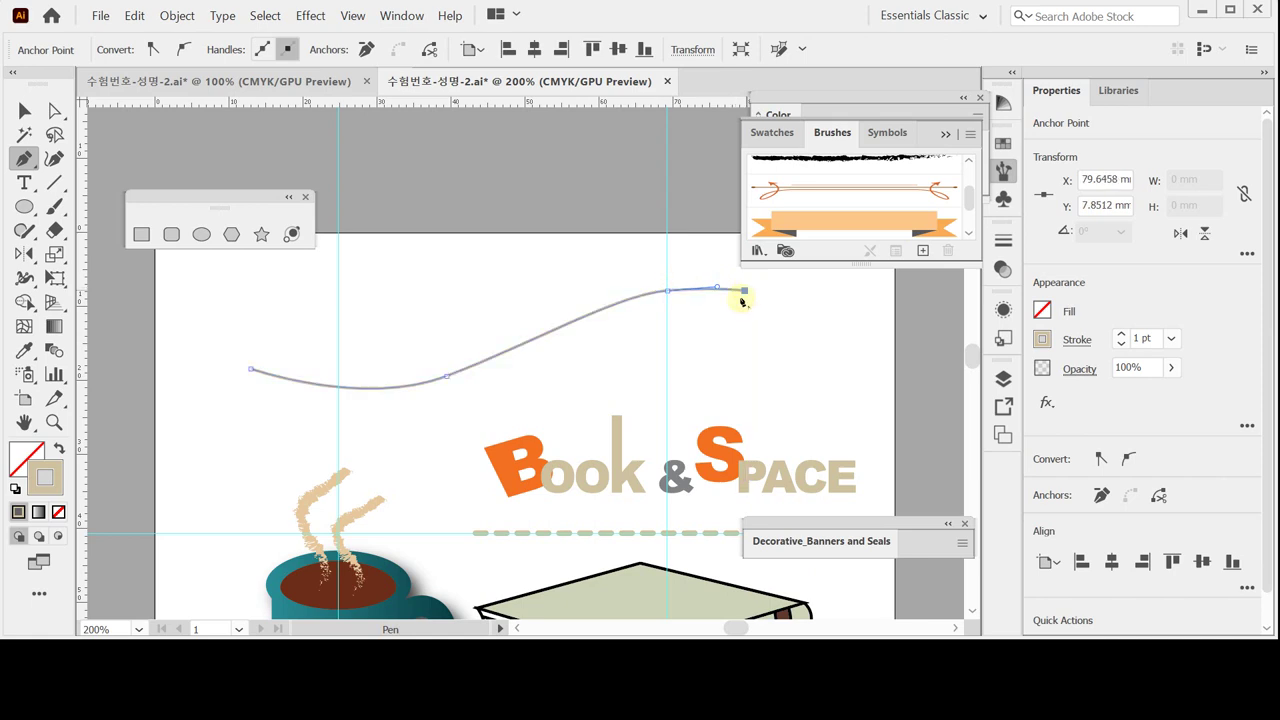
{"action": "left_click", "coordinate": [843, 225]}
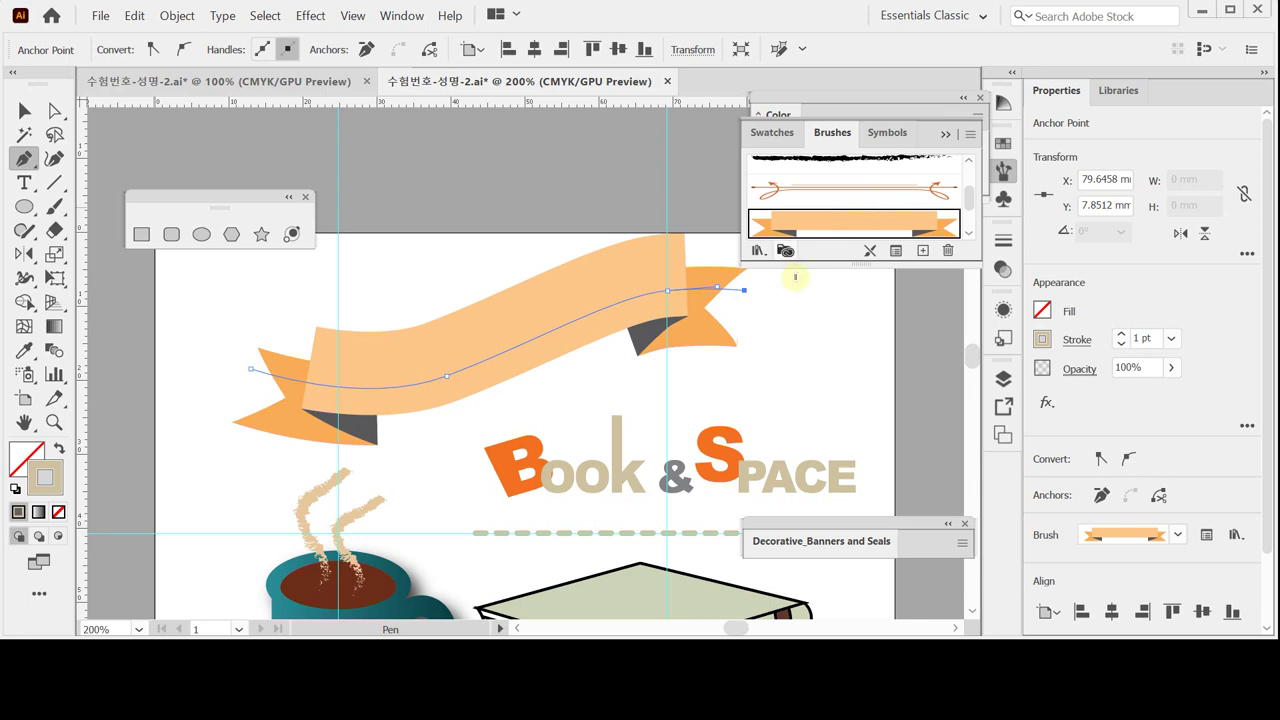
Step: Move the banner path's two right-hand anchor points together about 2 mm left and 2 mm down
{"action": "left_click", "coordinate": [55, 112]}
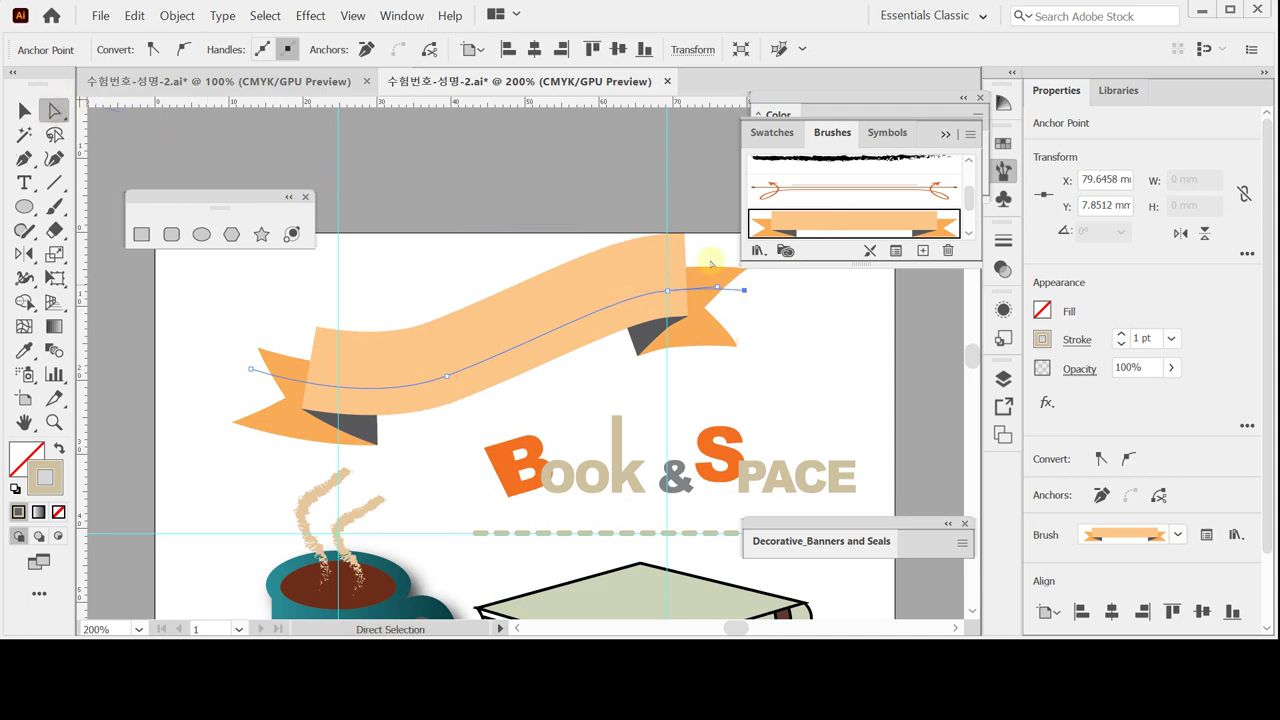
{"action": "left_click", "coordinate": [712, 295]}
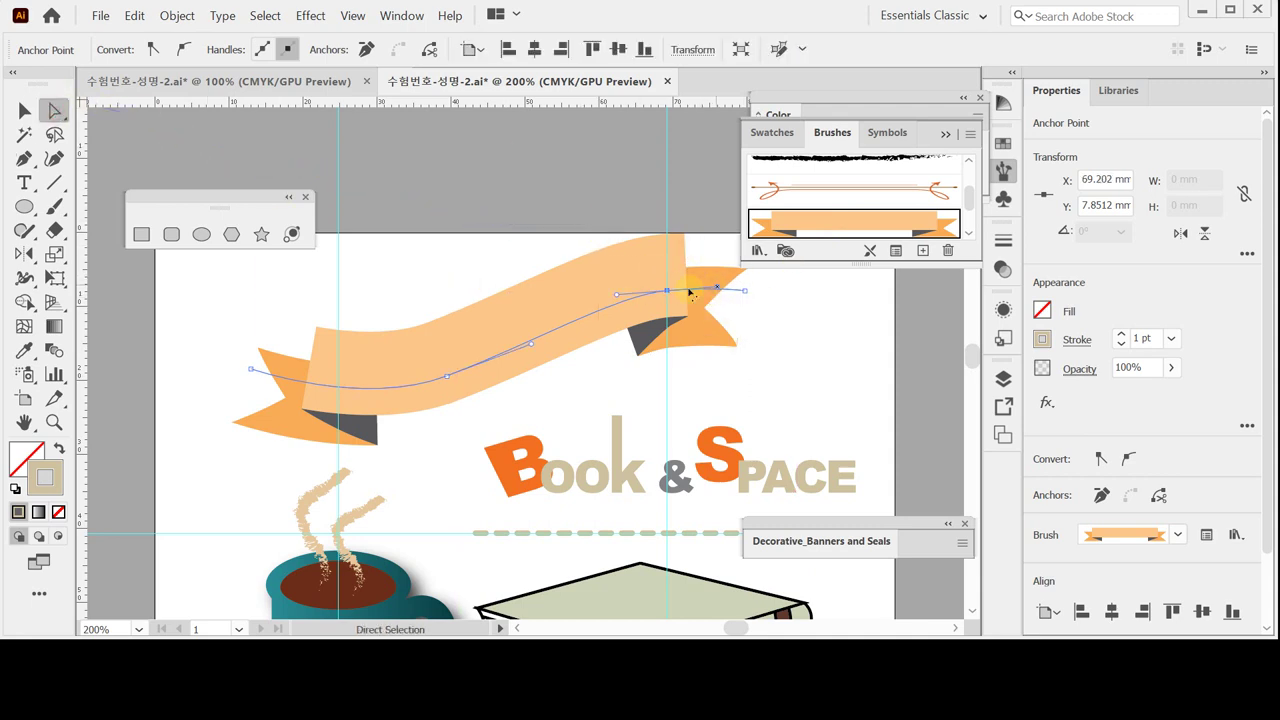
{"action": "left_click", "coordinate": [633, 222]}
{"action": "mouse_move", "coordinate": [744, 290]}
{"action": "left_mouse_down"}
{"action": "mouse_move", "coordinate": [747, 312]}
{"action": "mouse_move", "coordinate": [727, 310]}
{"action": "left_mouse_up"}
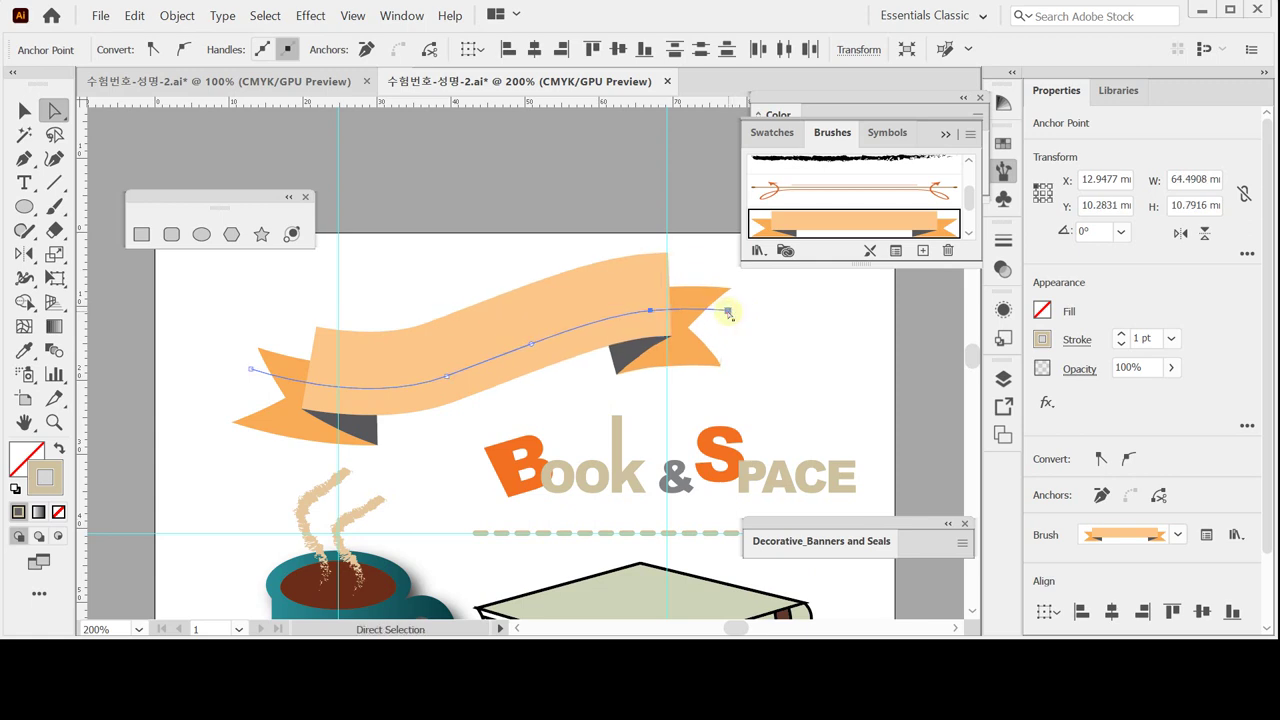
Step: Move the banner path's left end anchor point outward to about X 3.1 mm, Y 16.4 mm
{"action": "left_click", "coordinate": [250, 369]}
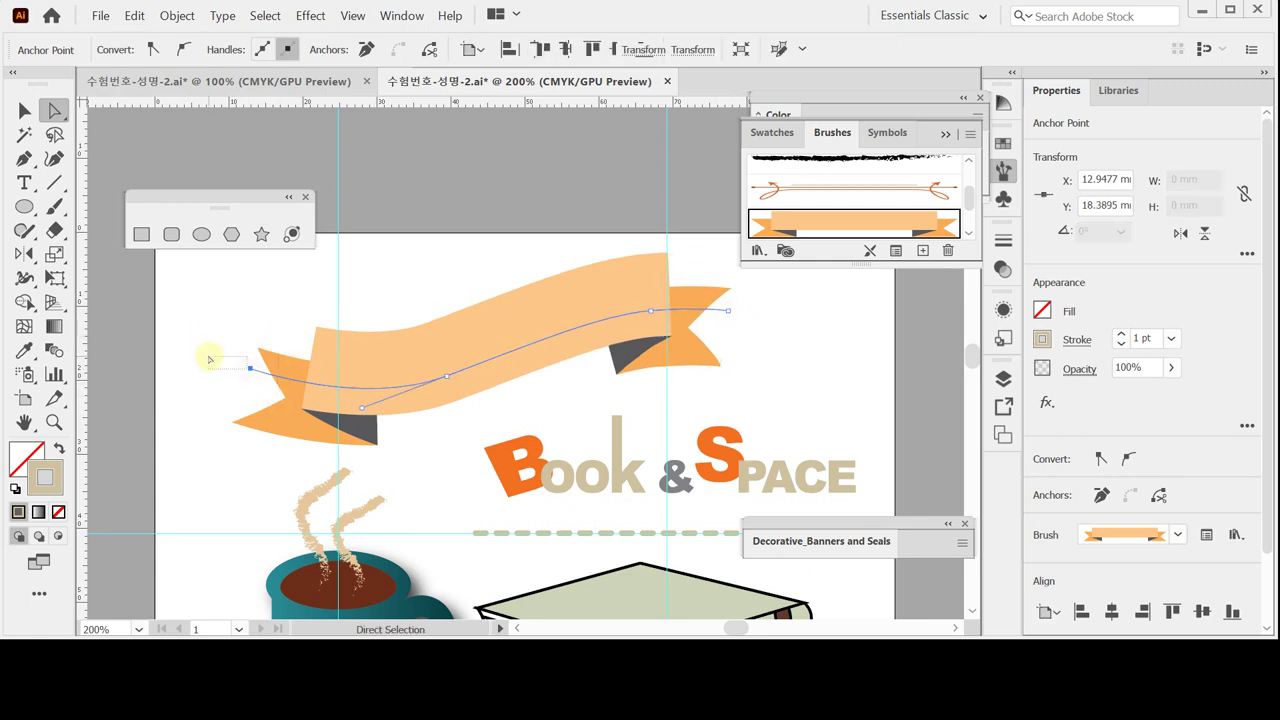
{"action": "left_click", "coordinate": [209, 357]}
{"action": "left_click", "coordinate": [252, 371]}
{"action": "left_click_drag", "start_coordinate": [251, 368], "coordinate": [178, 354]}
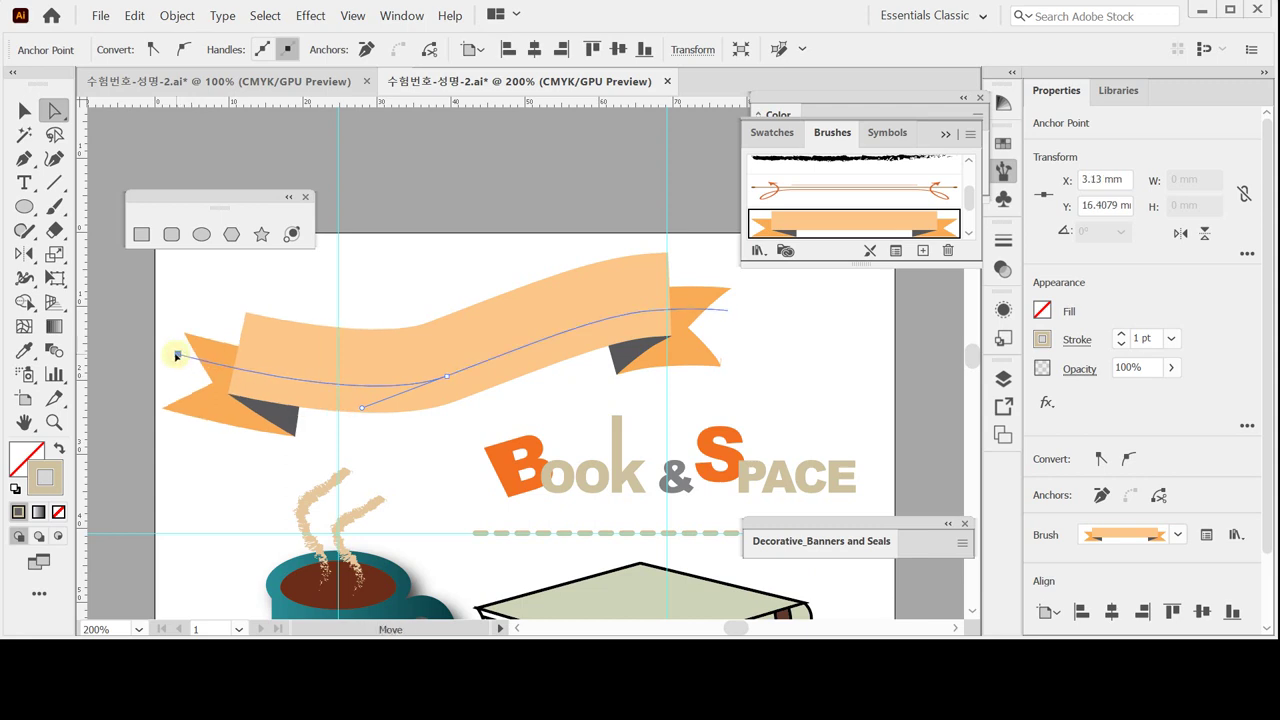
Step: Move the banner path's middle anchor to about X 40.3, Y 18.2 mm and its right end anchor to about X 77.4, Y 9.9 mm, and save
{"action": "left_click", "coordinate": [446, 377]}
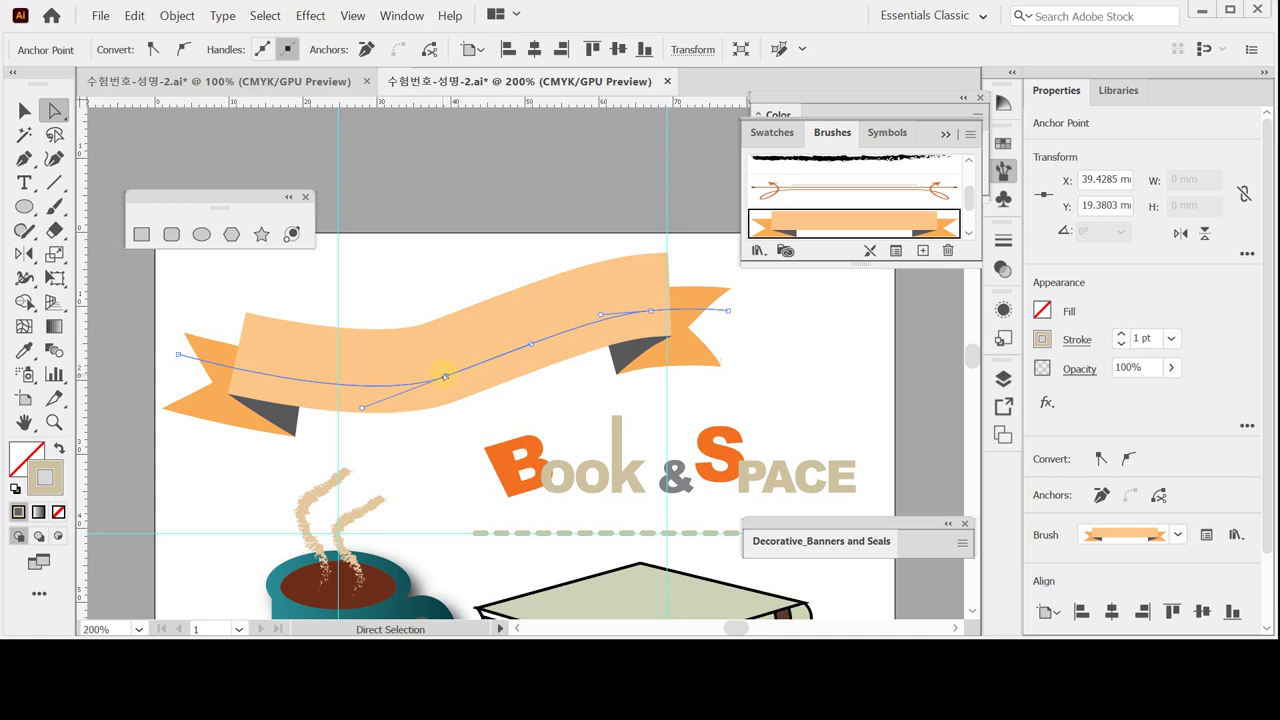
{"action": "left_click_drag", "start_coordinate": [446, 376], "coordinate": [453, 371]}
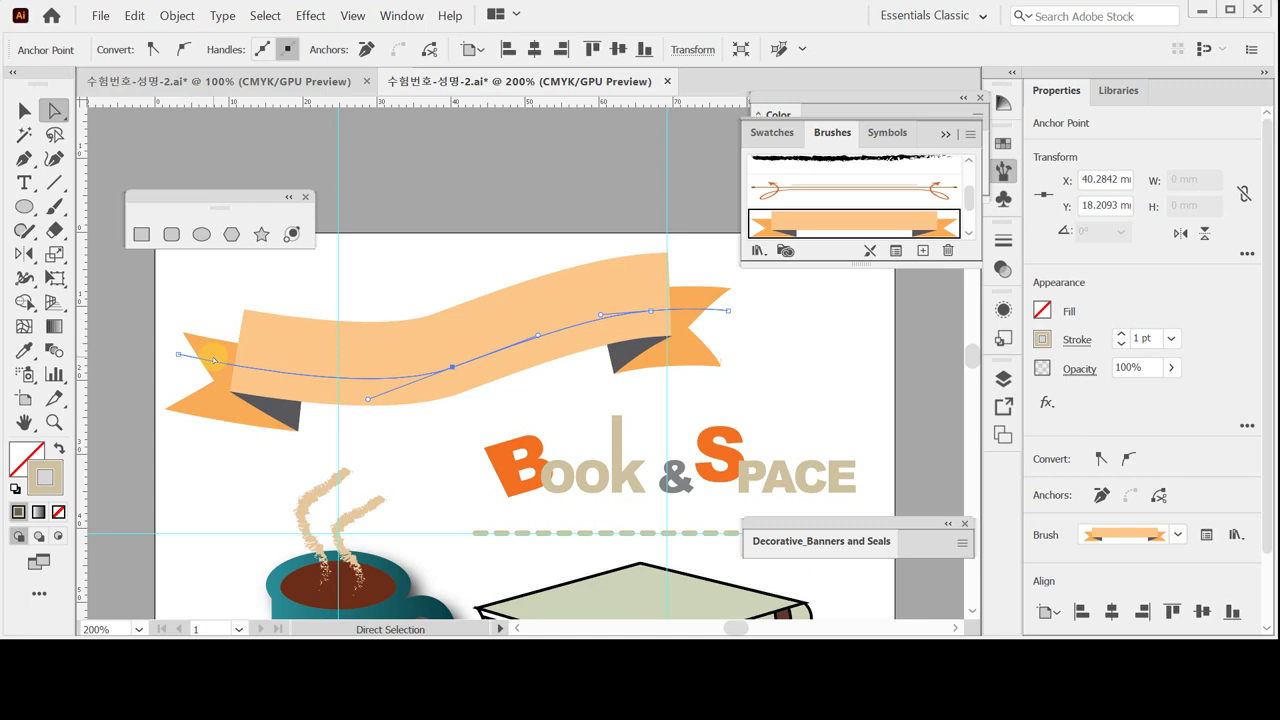
{"action": "left_click", "coordinate": [728, 312]}
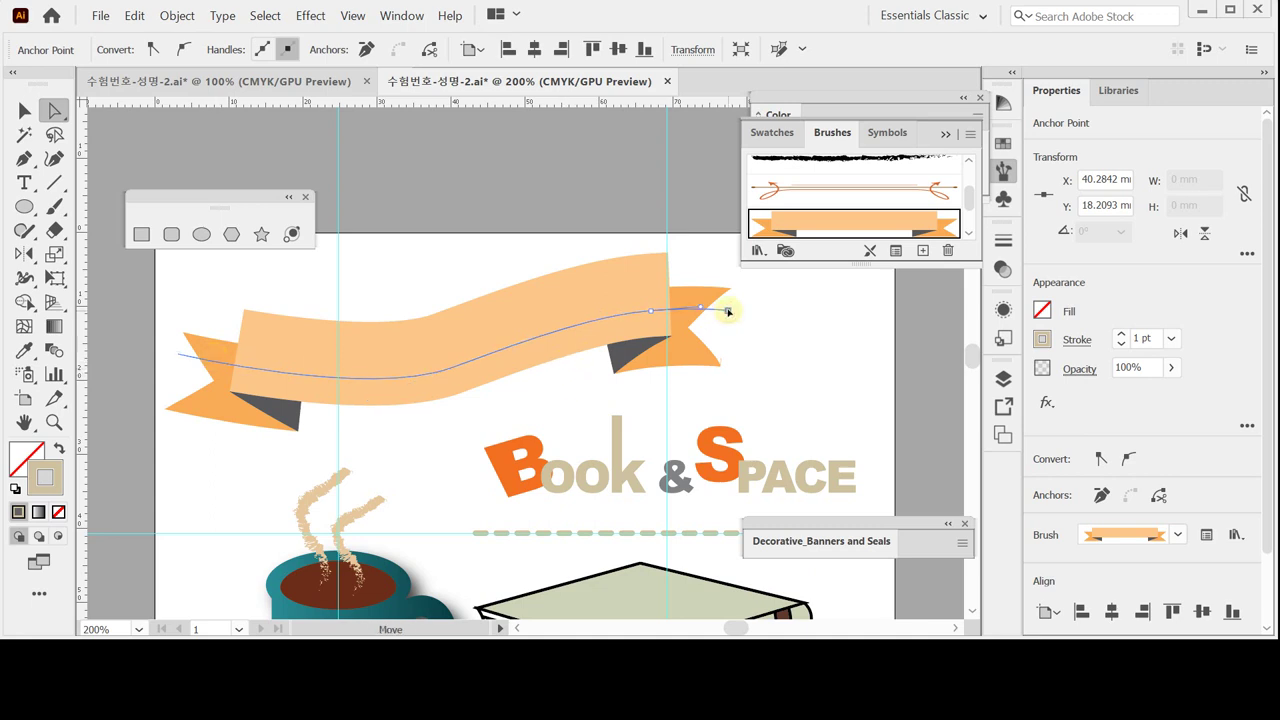
{"action": "left_click", "coordinate": [728, 310]}
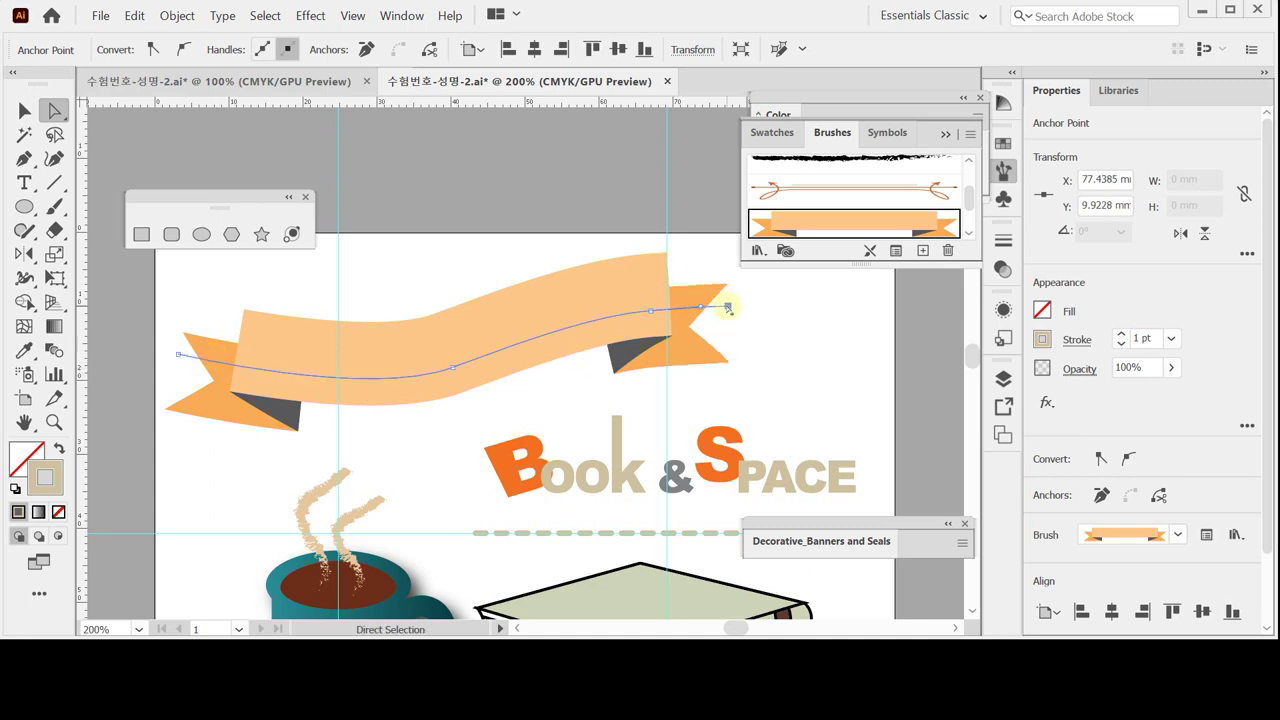
{"action": "left_click", "coordinate": [775, 336]}
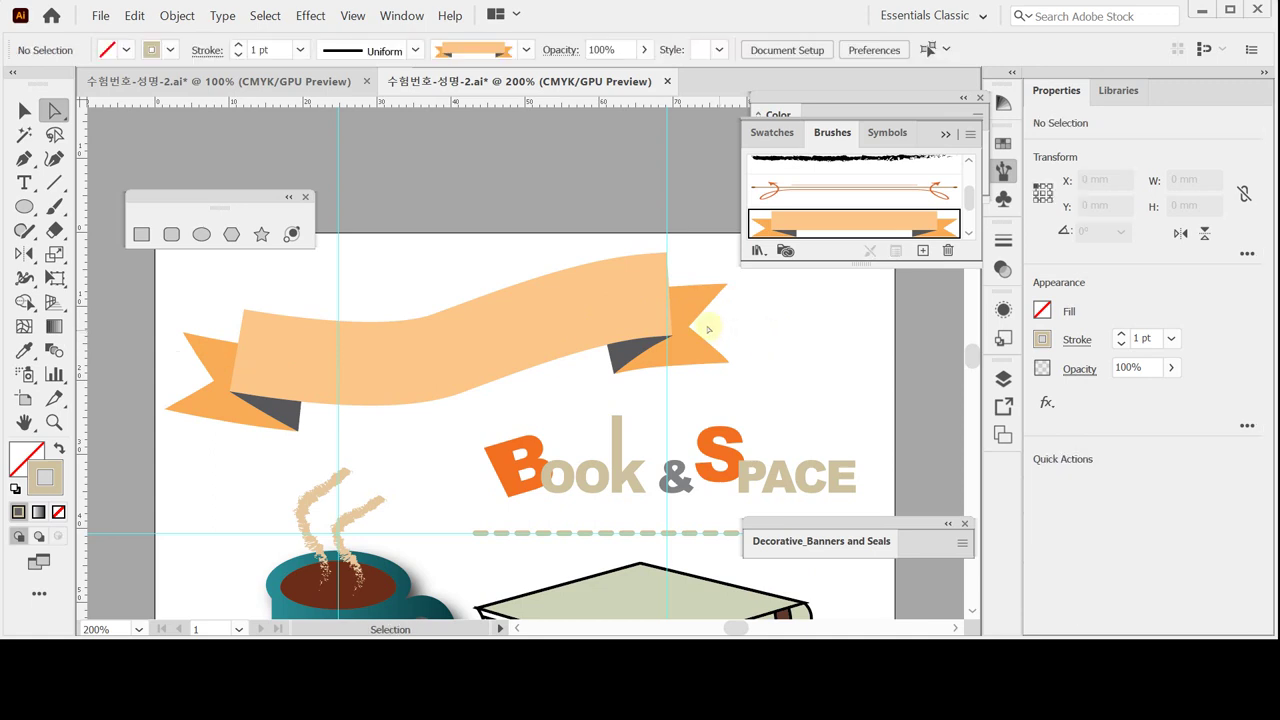
{"action": "key", "text": "ctrl+s"}
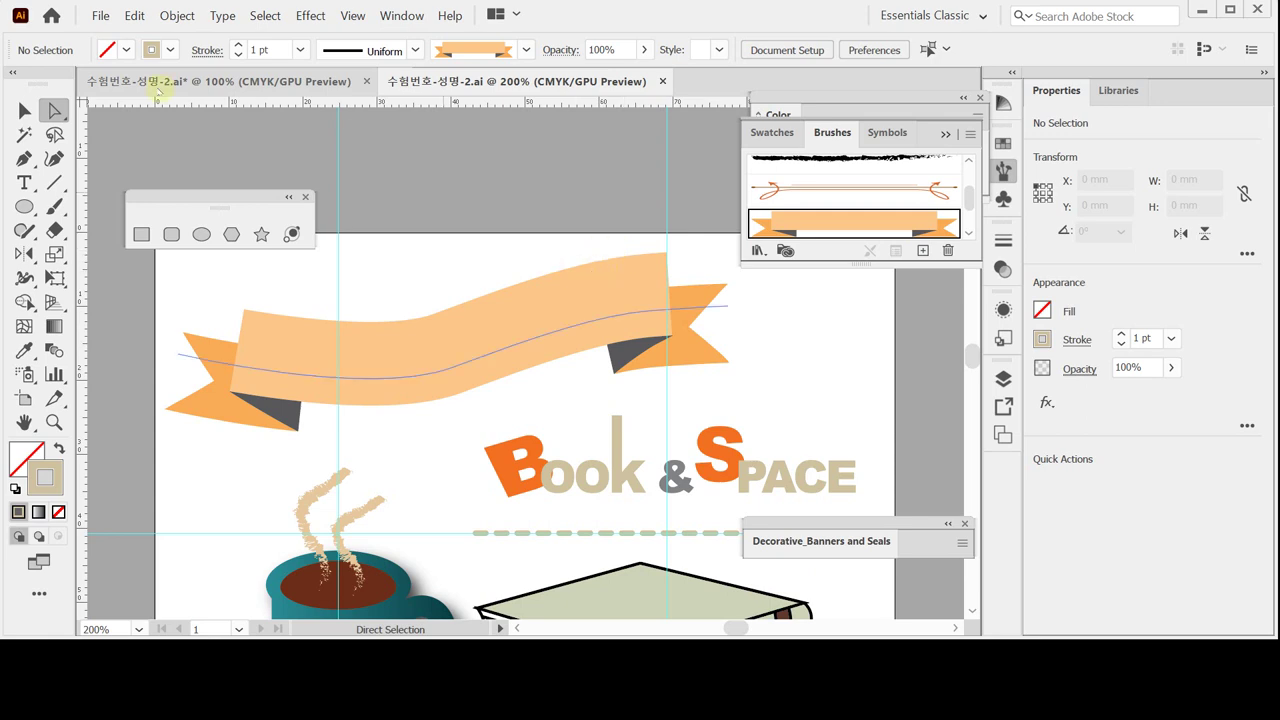
Step: Select the whole banner path and hide the document's brushes
{"action": "left_click", "coordinate": [24, 110]}
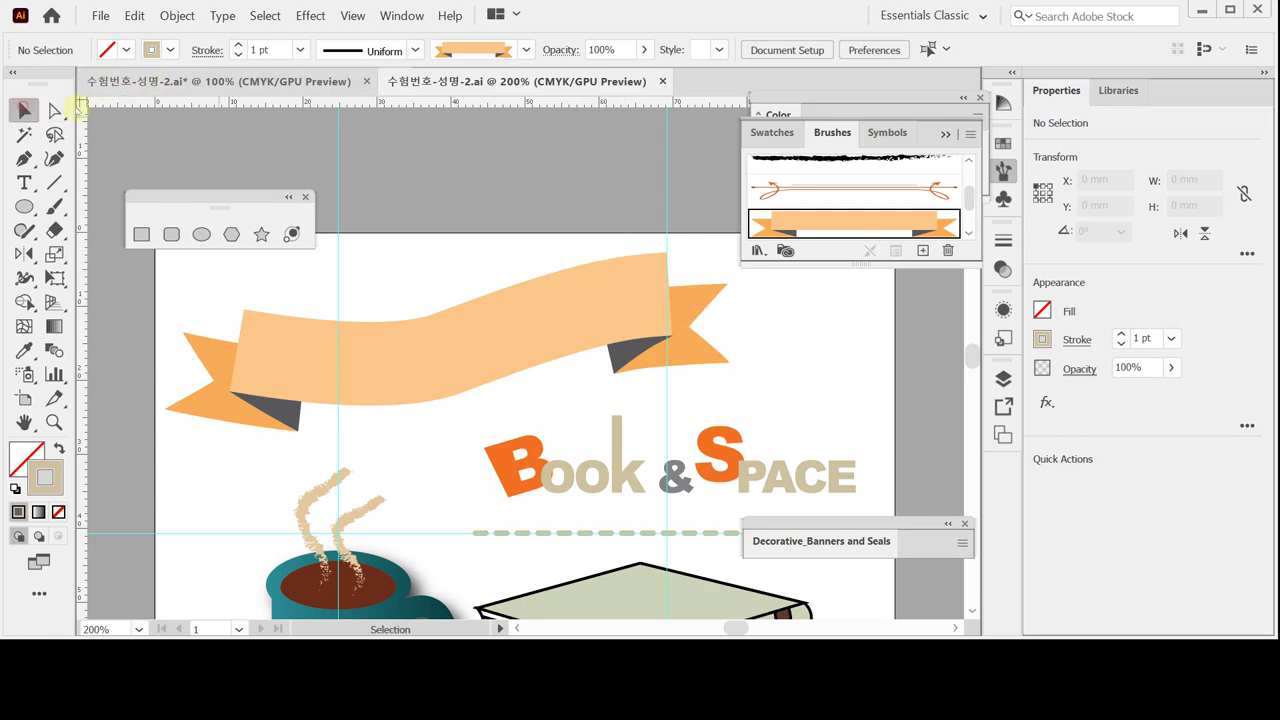
{"action": "left_click", "coordinate": [484, 398]}
{"action": "left_click_drag", "start_coordinate": [439, 271], "coordinate": [496, 403]}
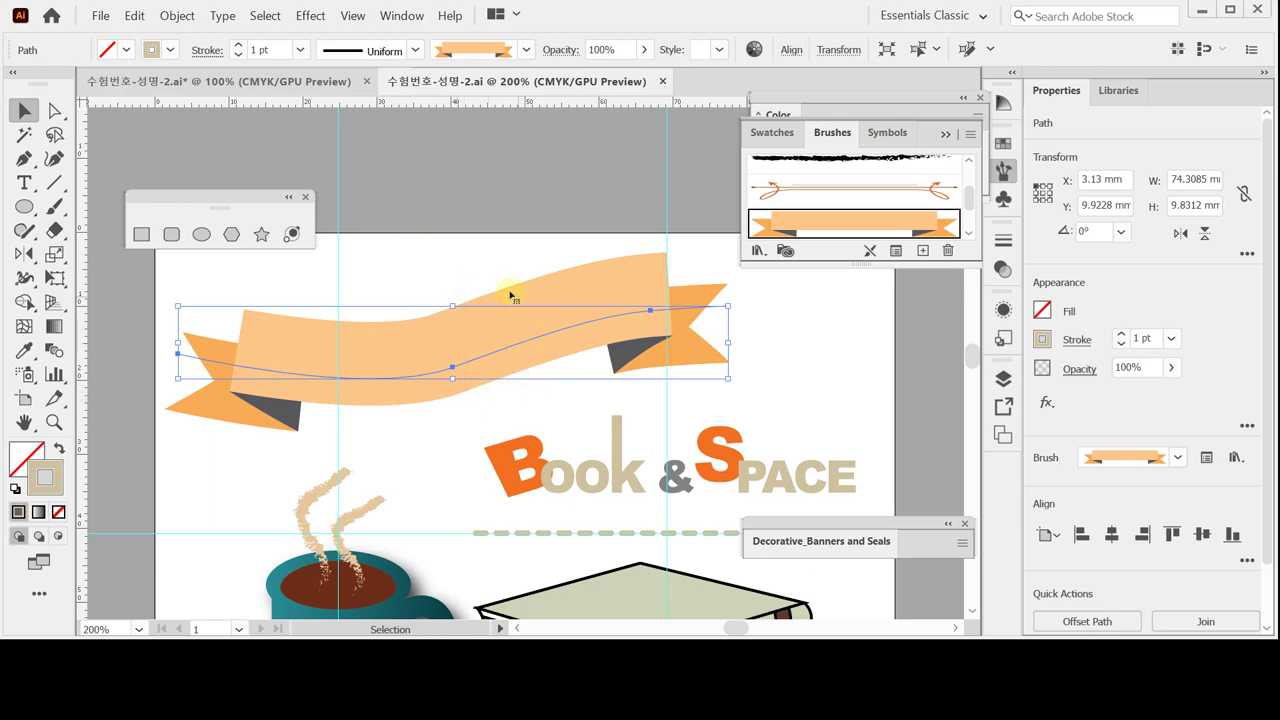
{"action": "key", "text": "a"}
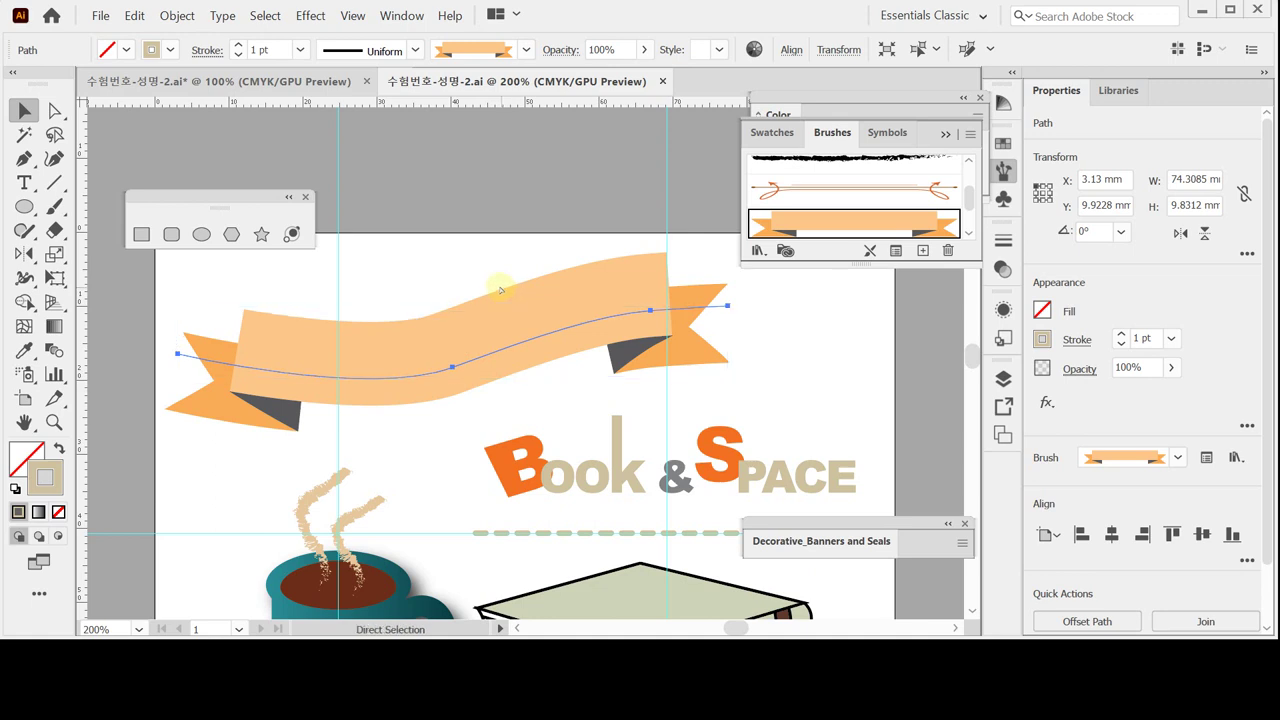
{"action": "key", "text": "v"}
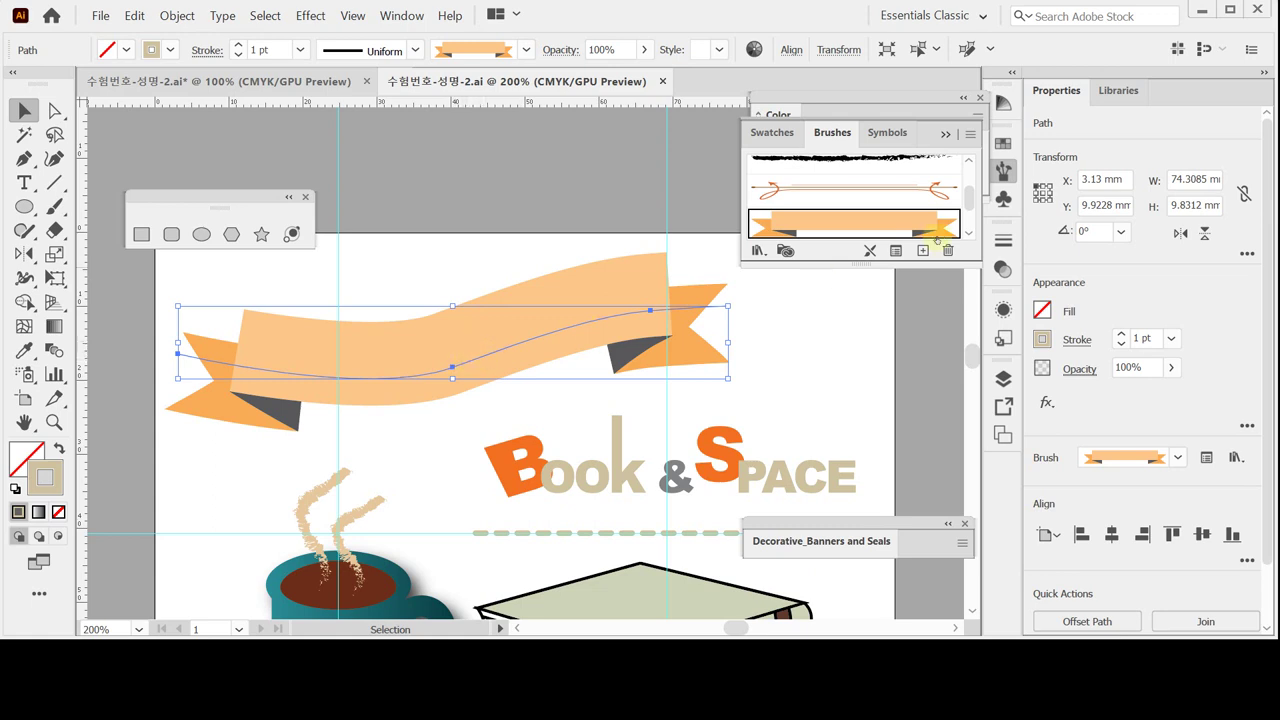
{"action": "left_click", "coordinate": [1003, 171]}
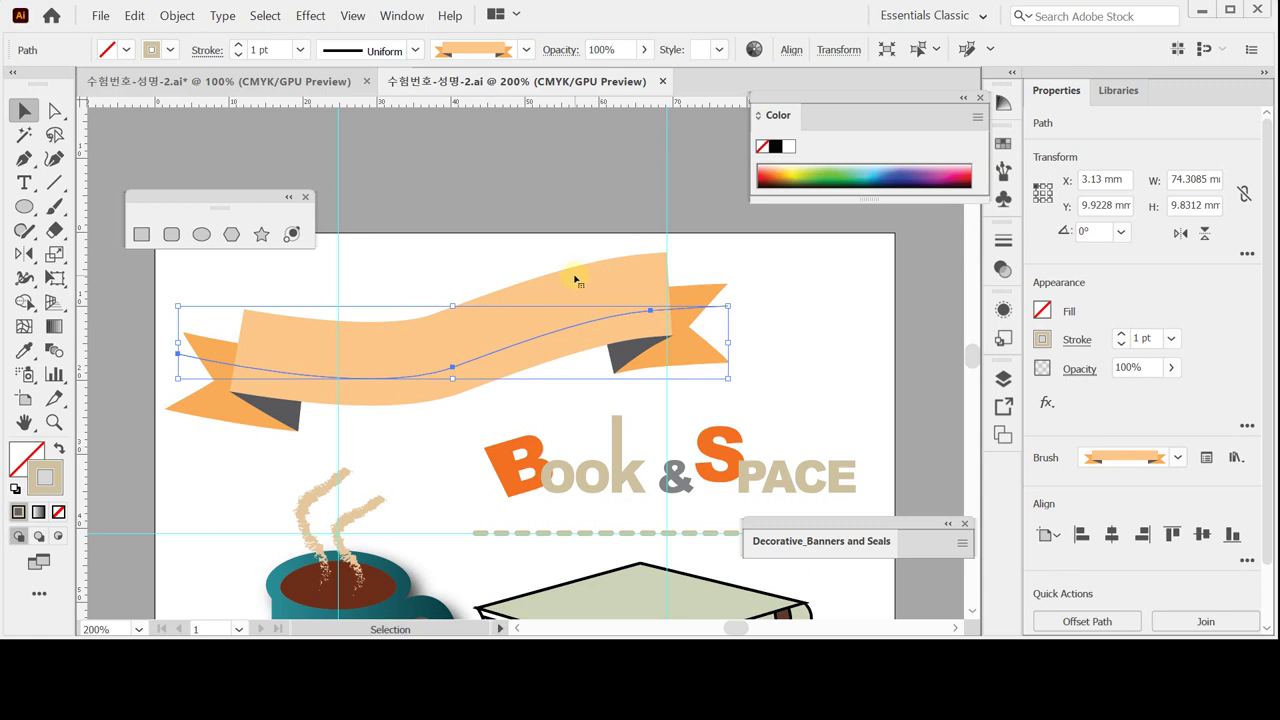
Step: Duplicate the banner path in place and give the front copy a plain black 1 pt stroke with no fill
{"action": "key", "text": "a"}
{"action": "left_click", "coordinate": [545, 260]}
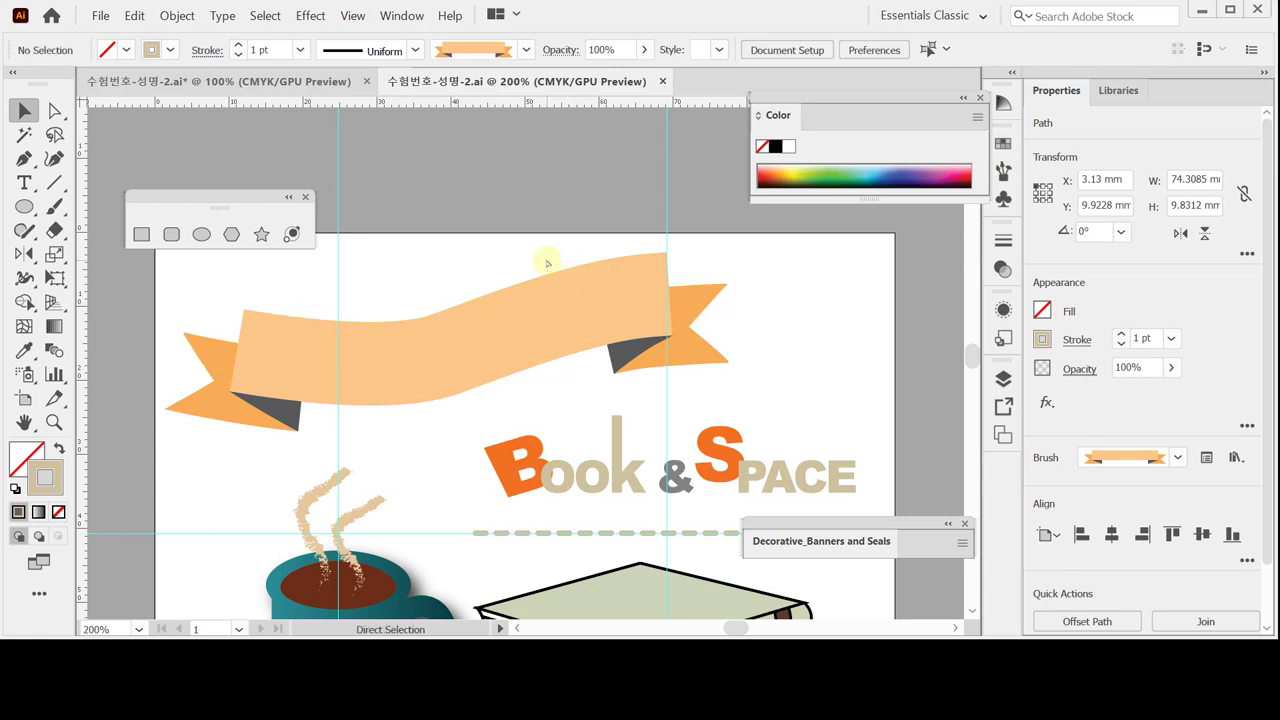
{"action": "key", "text": "v"}
{"action": "left_click_drag", "start_coordinate": [491, 245], "coordinate": [570, 360]}
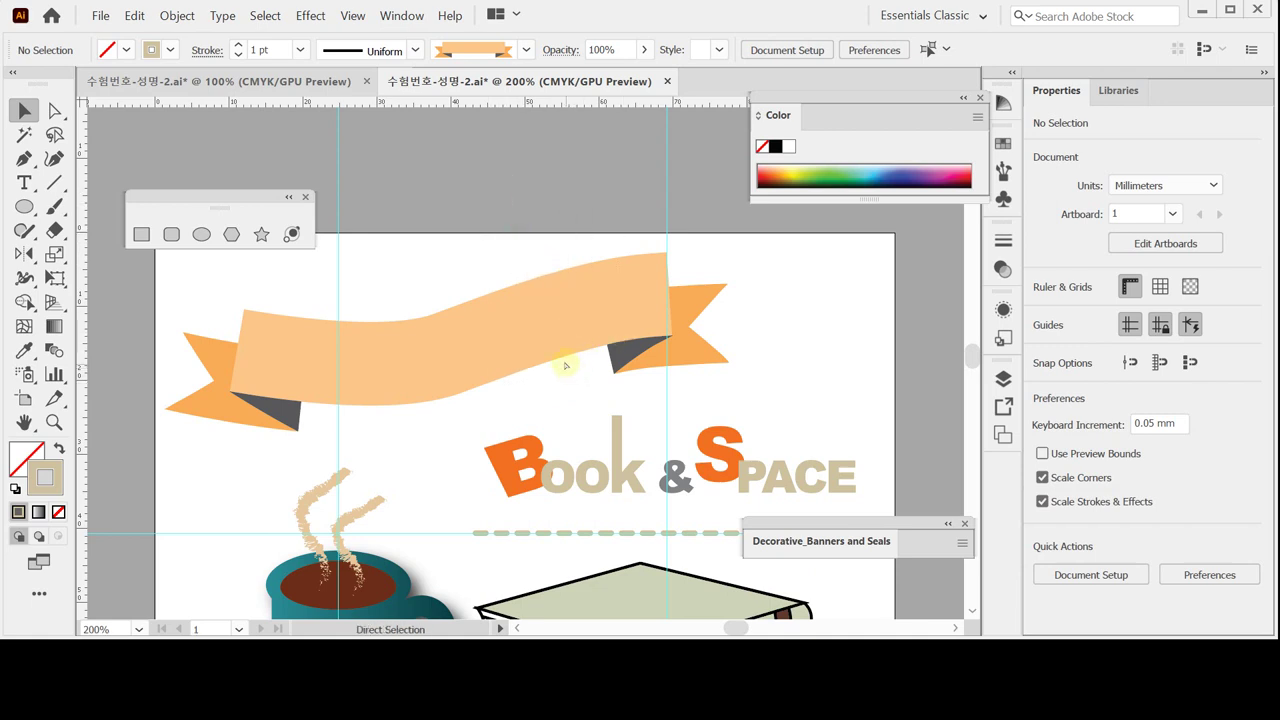
{"action": "left_click", "coordinate": [566, 362]}
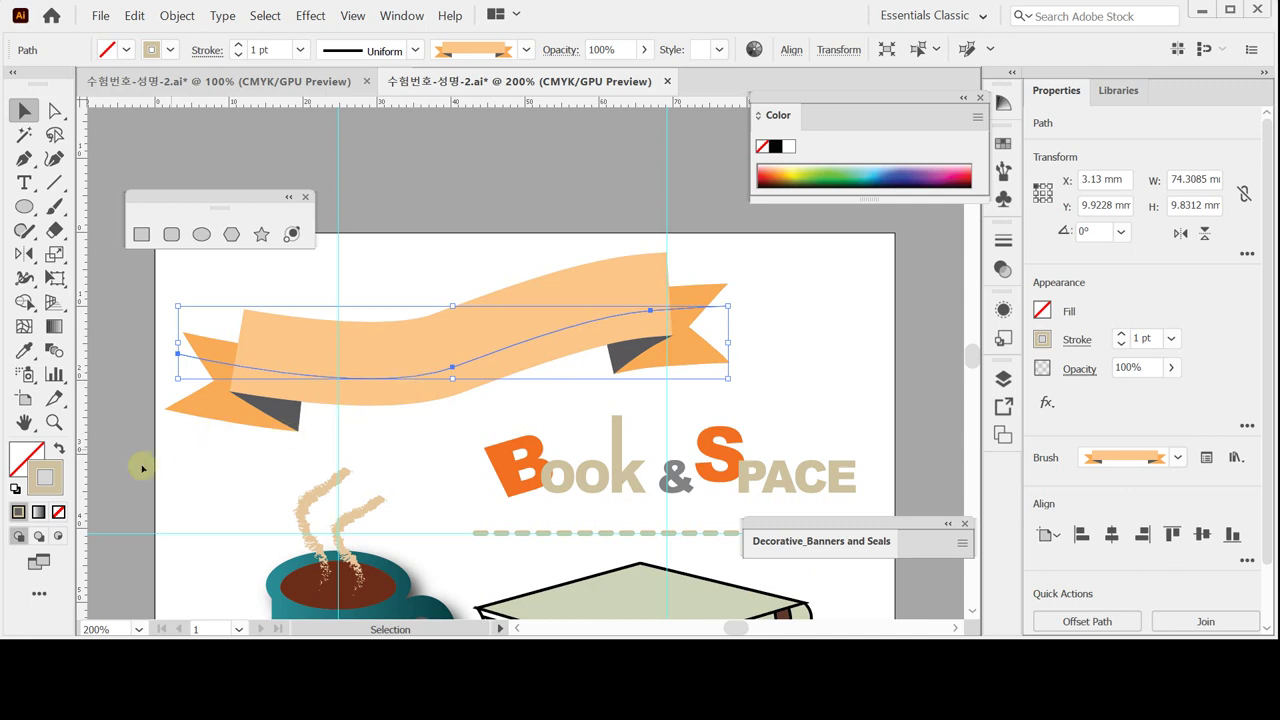
{"action": "left_click", "coordinate": [14, 489]}
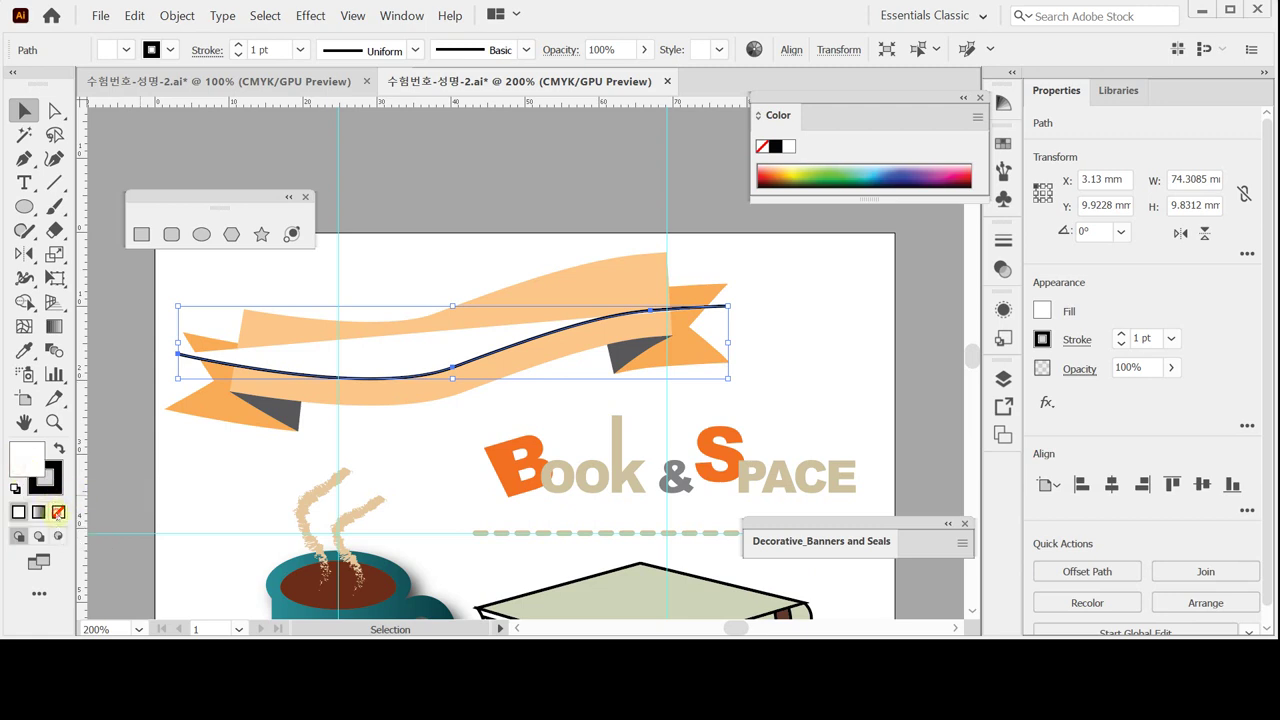
{"action": "left_click", "coordinate": [58, 512]}
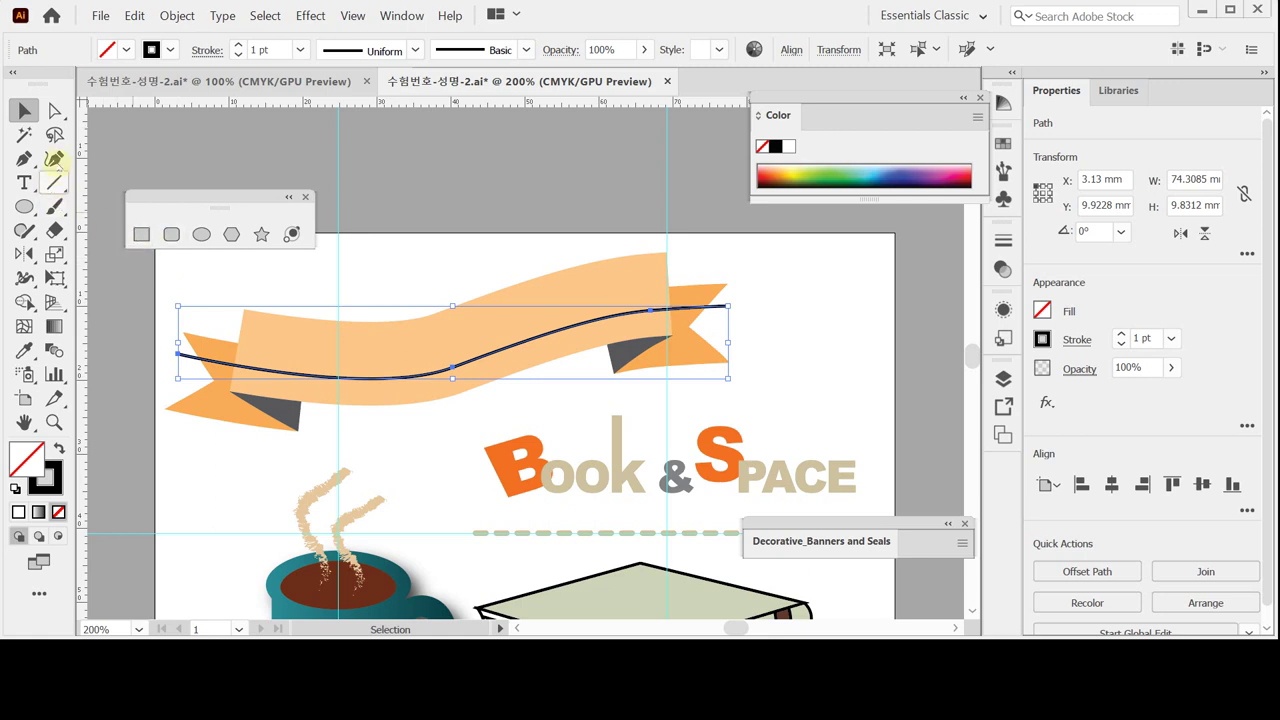
Step: Start path text on the plain front copy of the curve, near the banner's left fold, with the Type on a Path tool
{"action": "left_click", "coordinate": [24, 182]}
{"action": "left_click", "coordinate": [24, 182]}
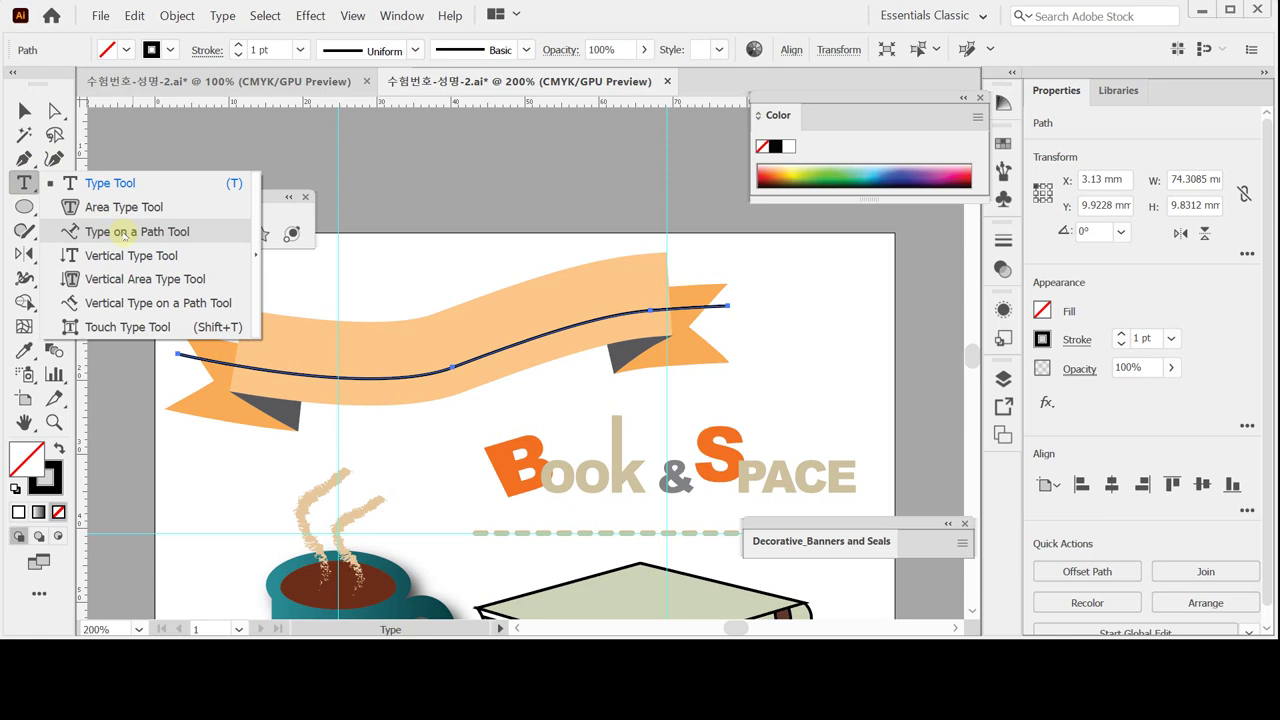
{"action": "left_click", "coordinate": [125, 233]}
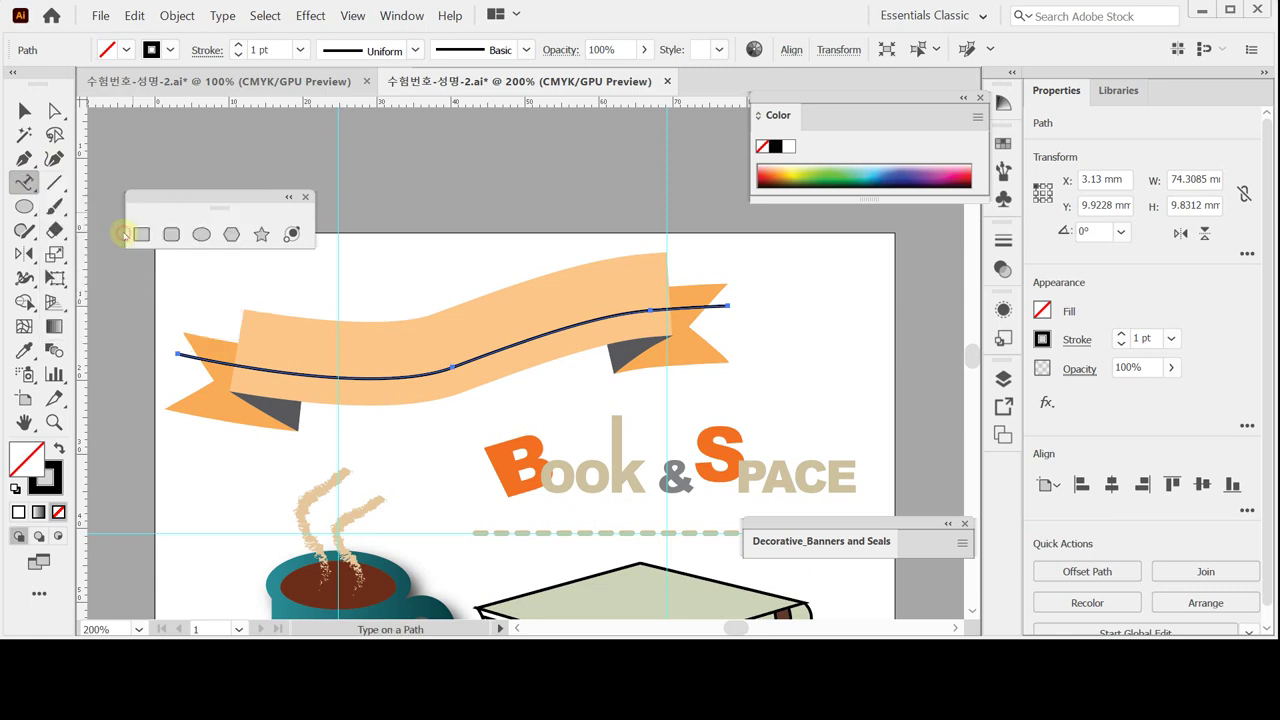
{"action": "left_click", "coordinate": [254, 370]}
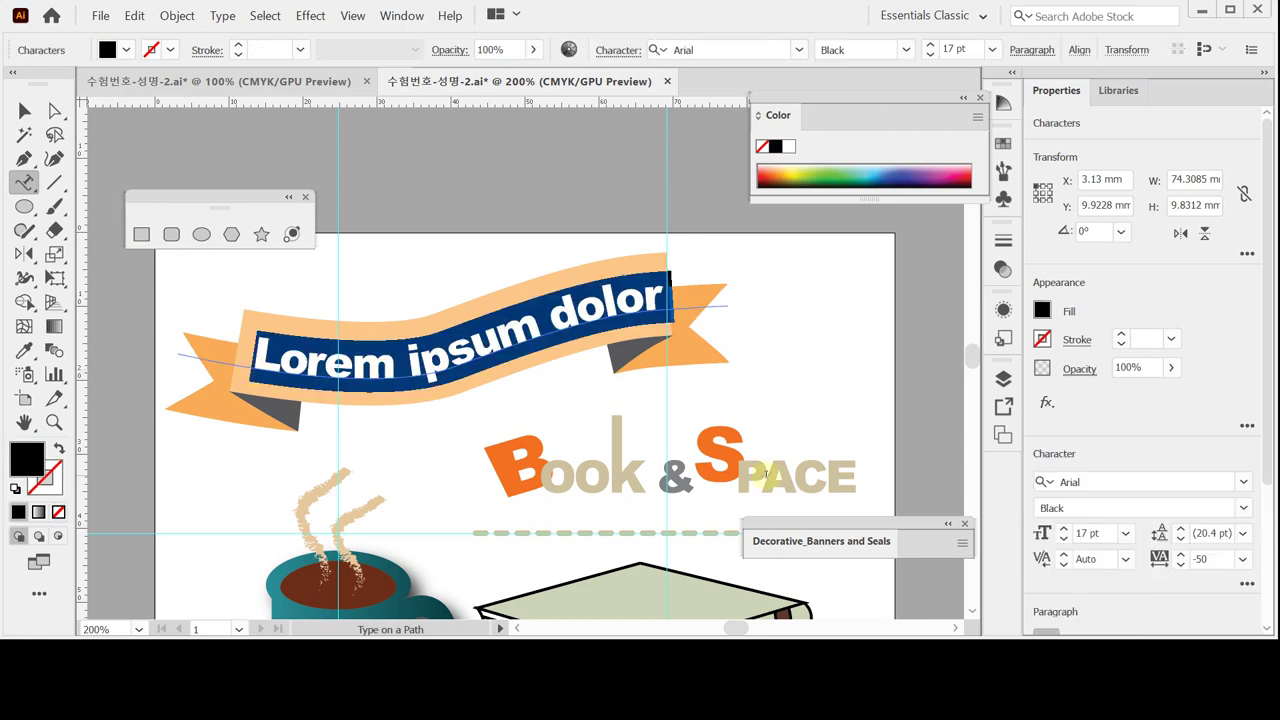
Step: Set the banner's placeholder text to Times New Roman Bold, 16 pt, centre-aligned
{"action": "scroll", "coordinate": [1262, 430], "scroll_direction": "down", "scroll_amount": 5}
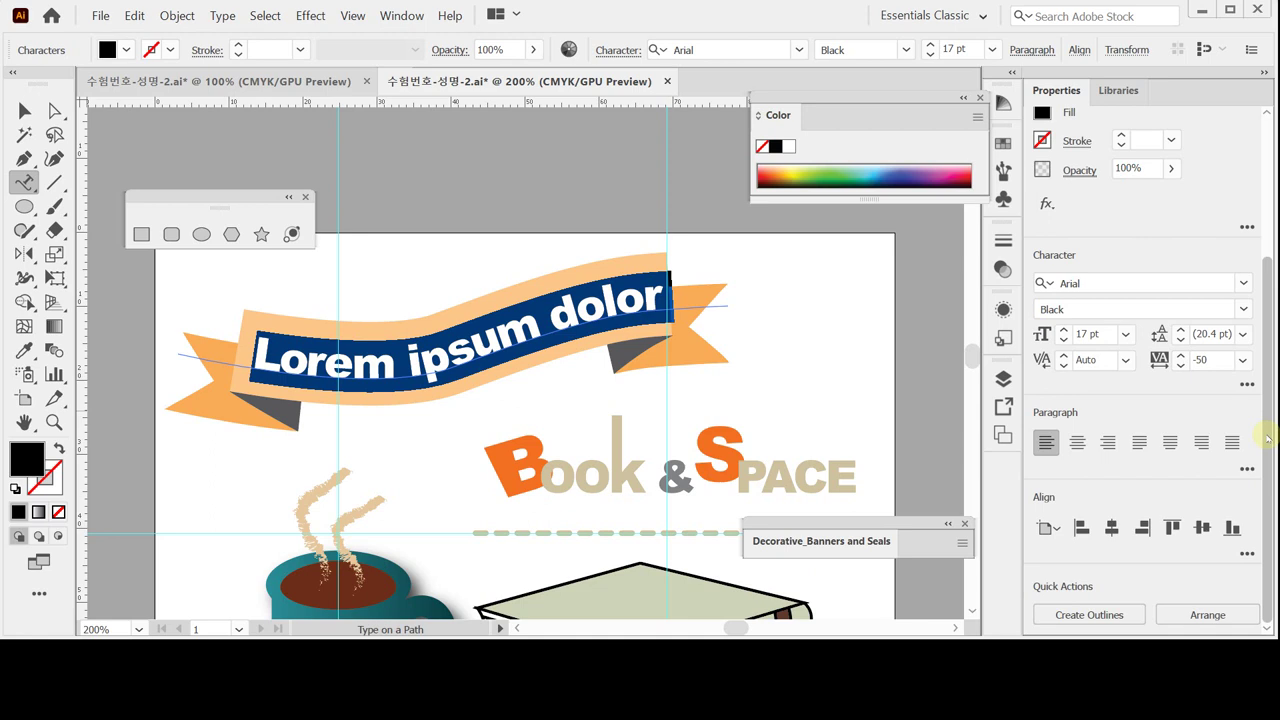
{"action": "left_click", "coordinate": [1085, 284]}
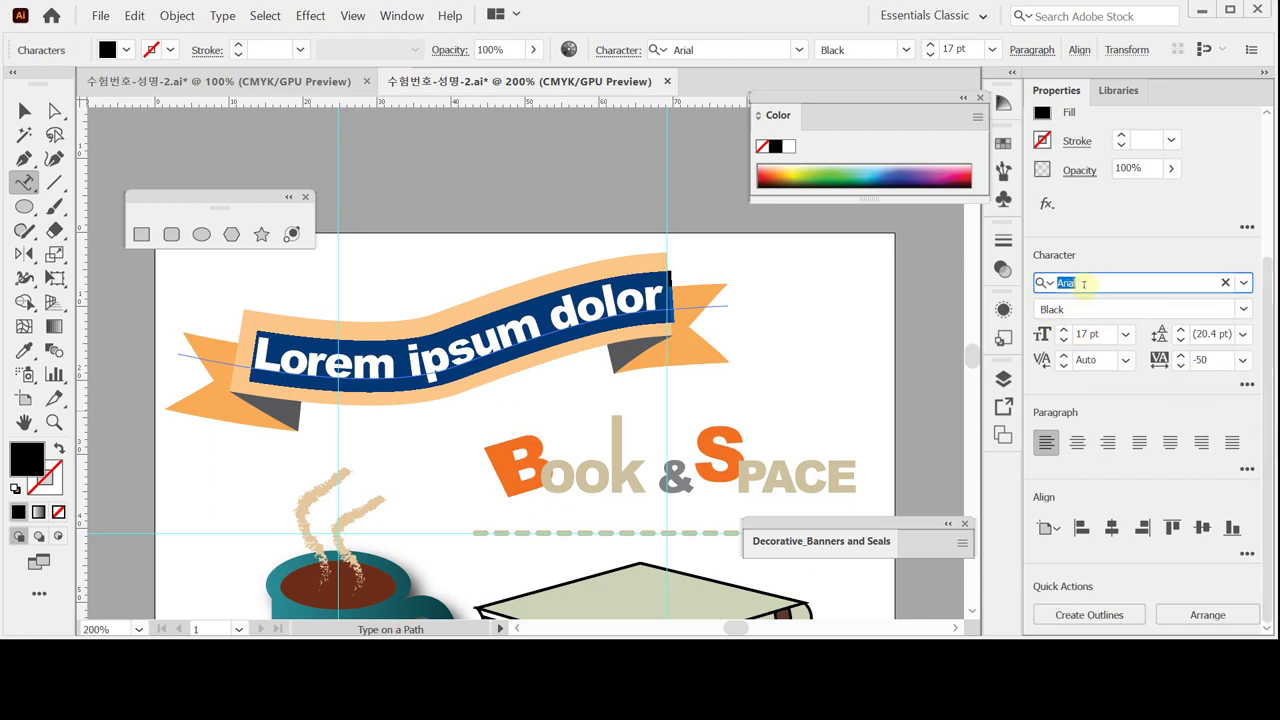
{"action": "left_click", "coordinate": [1074, 283]}
{"action": "left_click_drag", "start_coordinate": [1072, 283], "coordinate": [1050, 285]}
{"action": "type", "text": "t"}
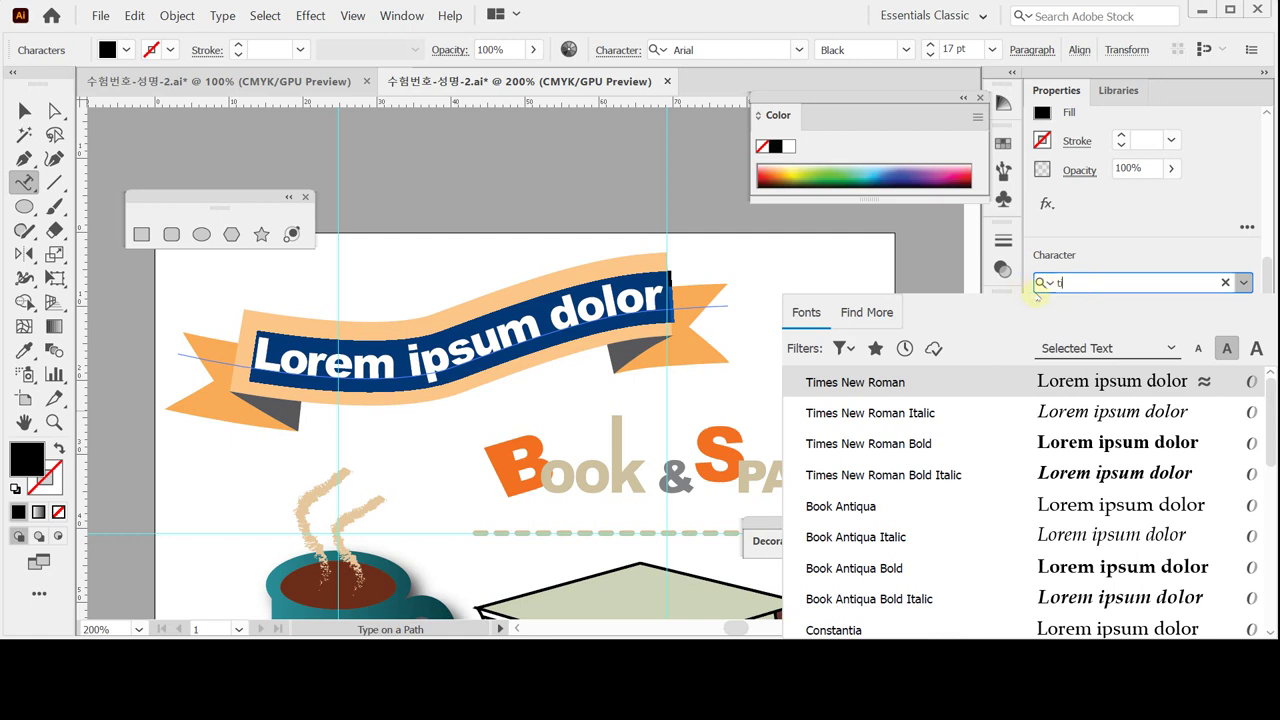
{"action": "key", "text": "Down"}
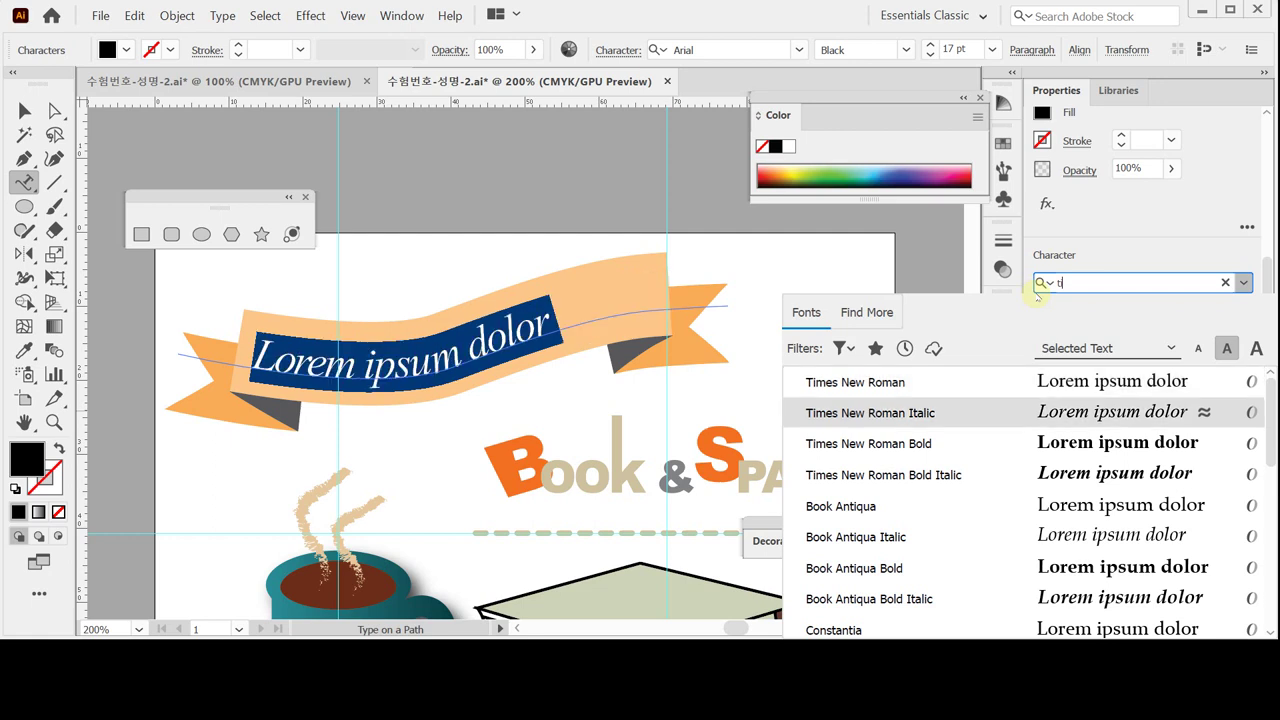
{"action": "key", "text": "Down"}
{"action": "key", "text": "Return"}
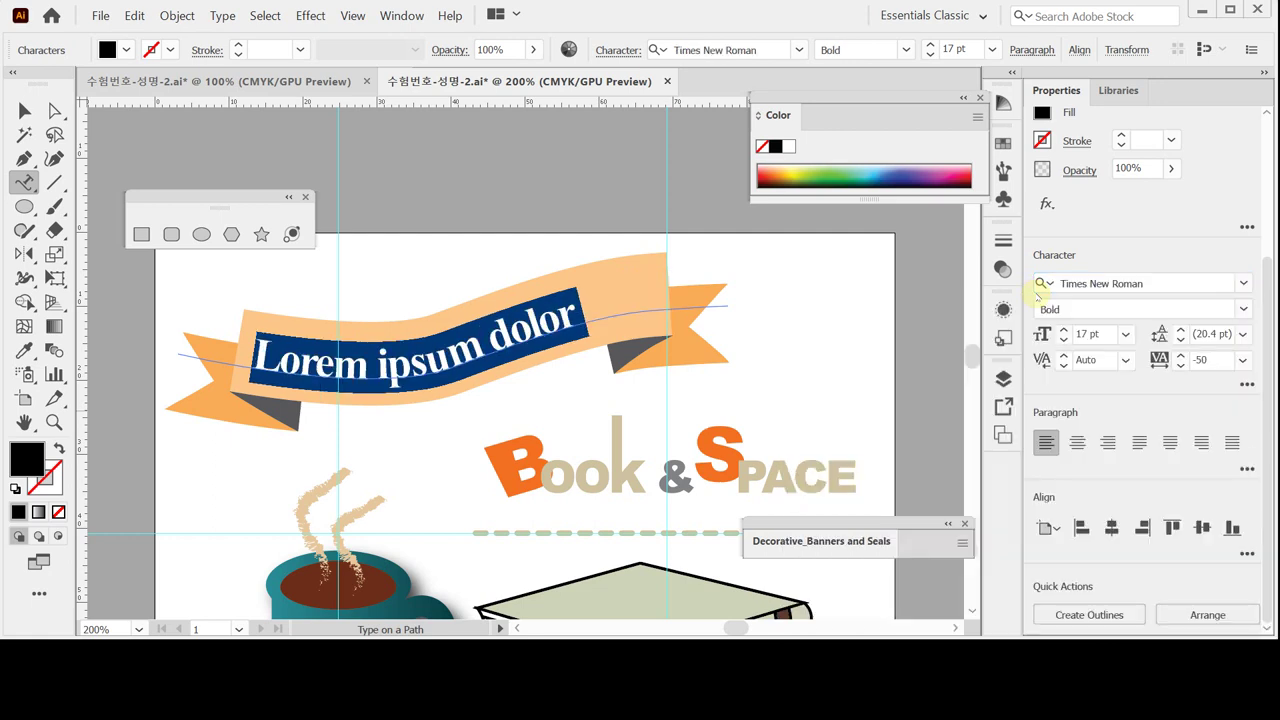
{"action": "left_click", "coordinate": [1064, 341]}
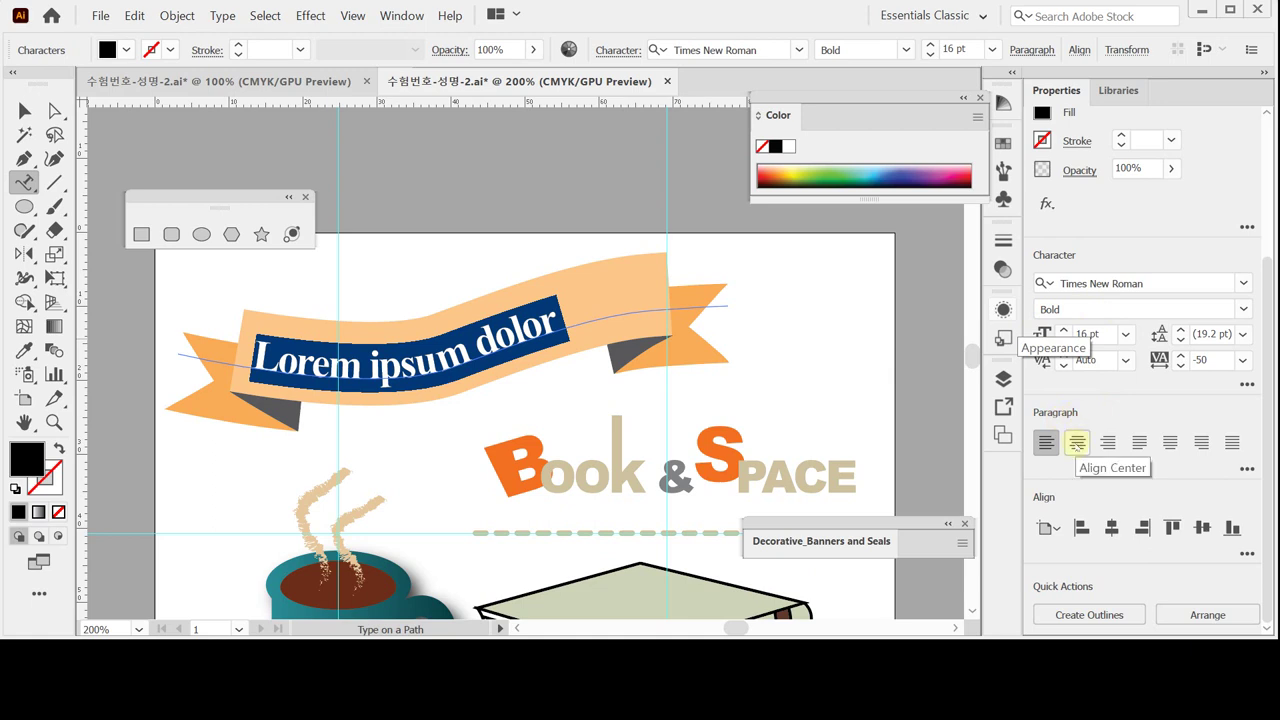
{"action": "left_click", "coordinate": [1076, 443]}
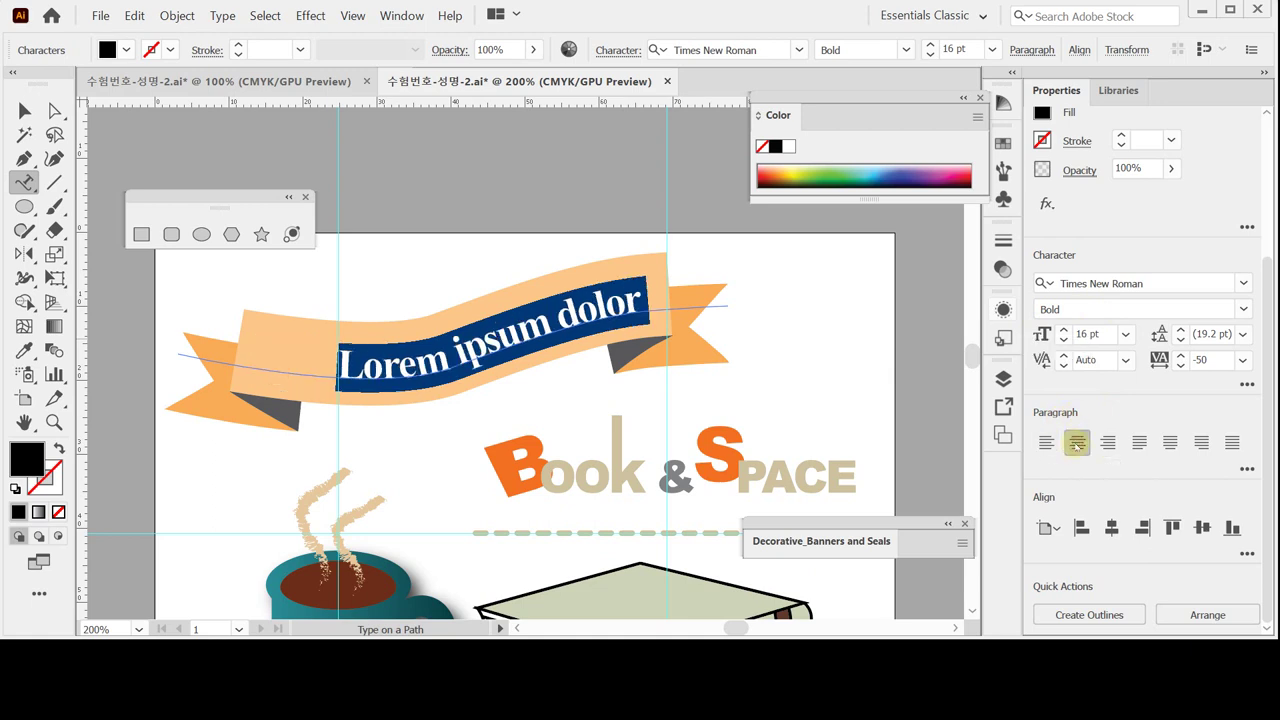
Step: Set the banner text's fill color to C 70, M 90, Y 60, K 40
{"action": "left_click", "coordinate": [779, 115]}
{"action": "left_click", "coordinate": [778, 115]}
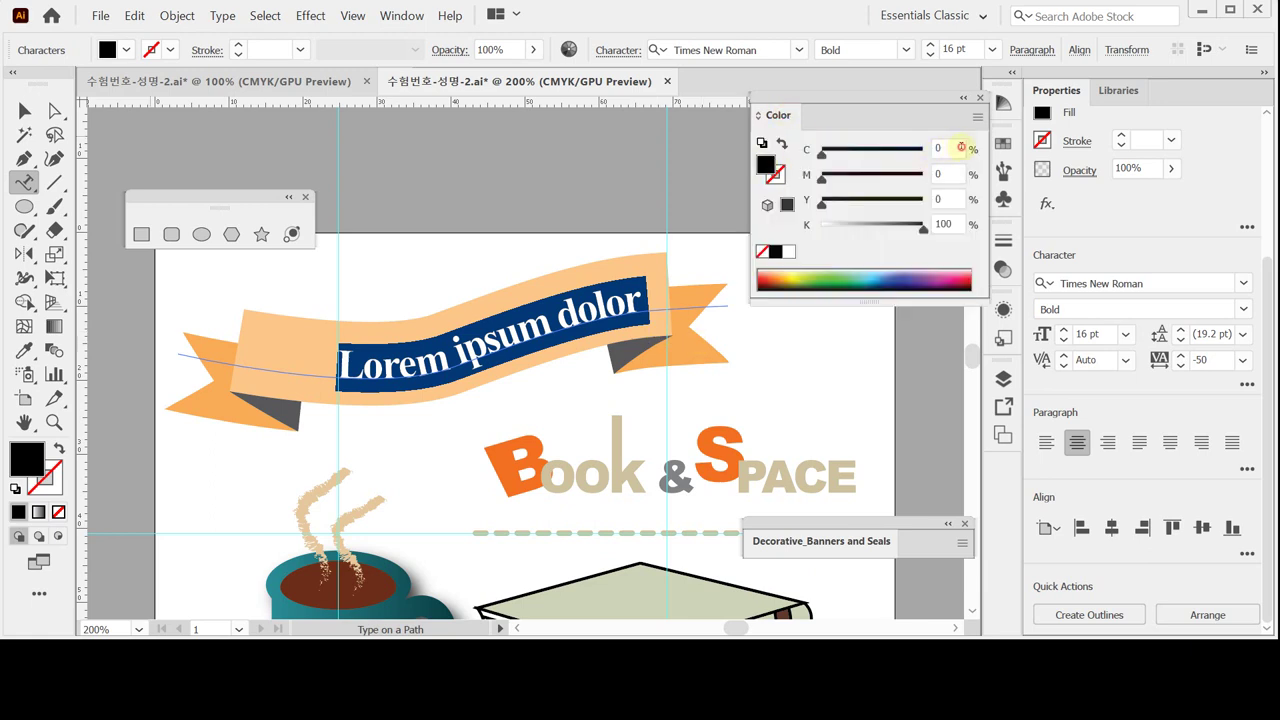
{"action": "left_click", "coordinate": [959, 148]}
{"action": "type", "text": "70"}
{"action": "key", "text": "Tab"}
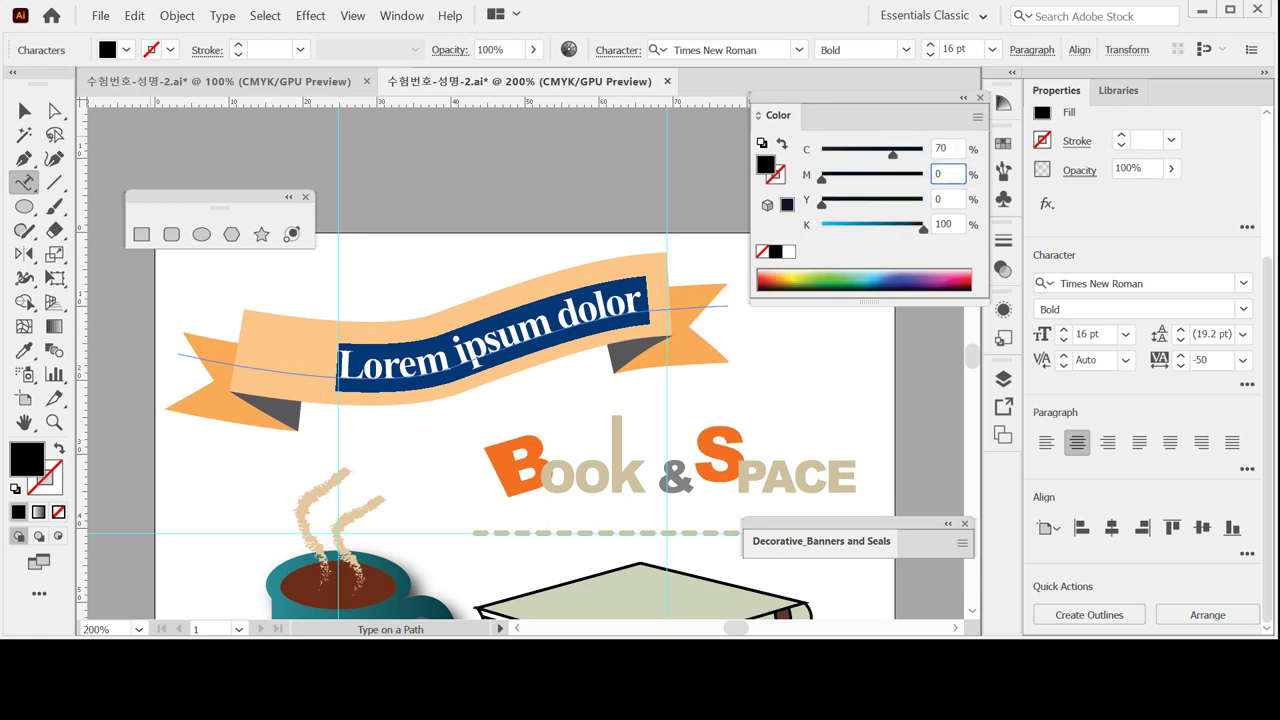
{"action": "type", "text": "90"}
{"action": "key", "text": "Tab"}
{"action": "type", "text": "60"}
{"action": "key", "text": "Tab"}
{"action": "type", "text": "40"}
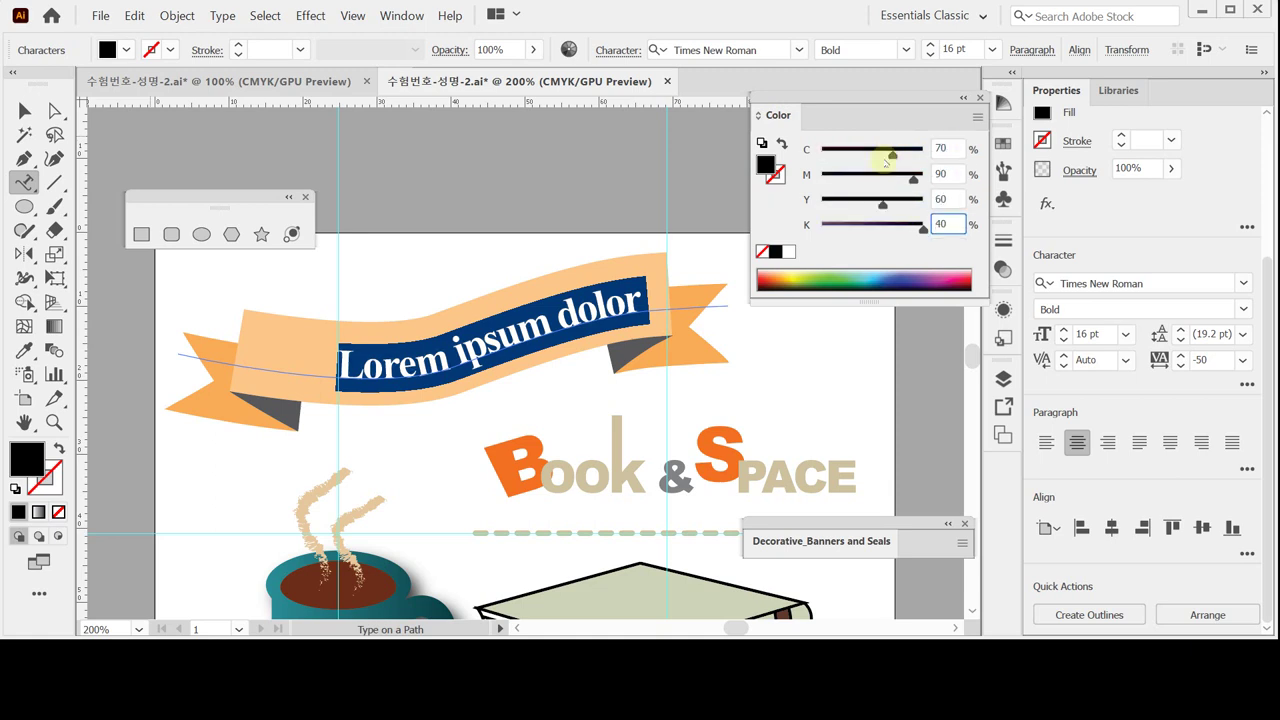
{"action": "key", "text": "Return"}
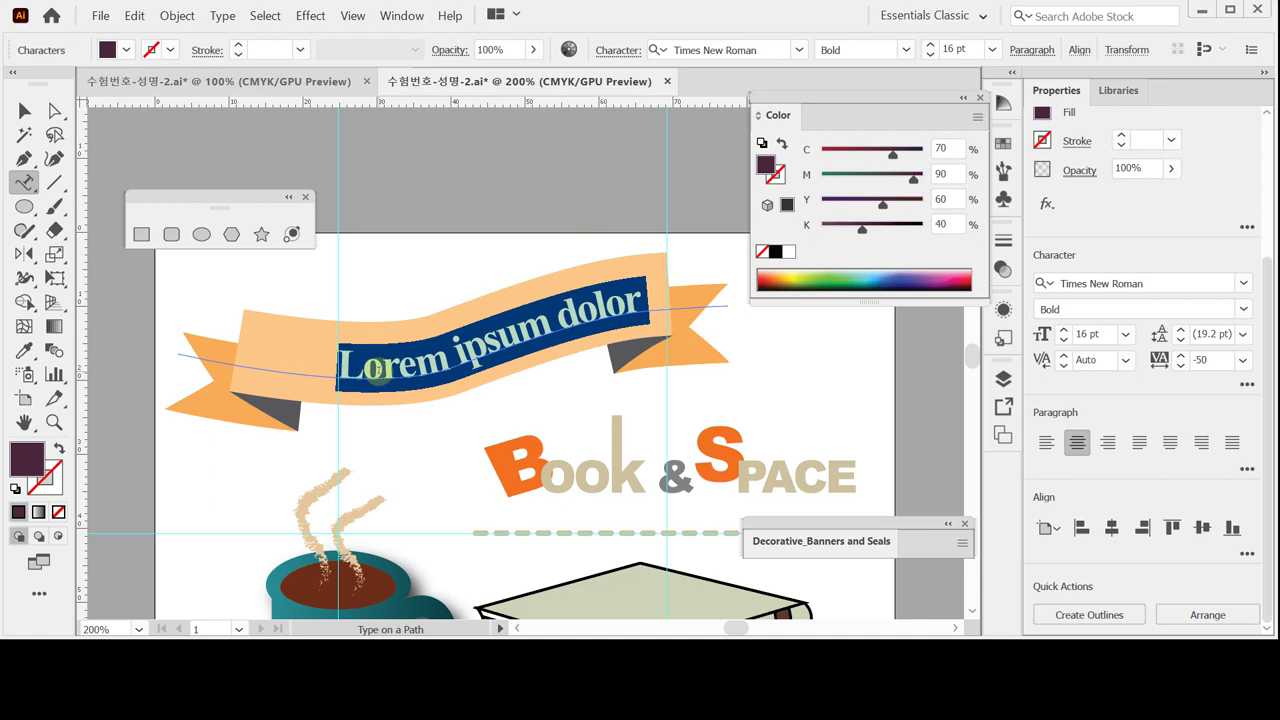
Step: Replace the banner's placeholder path text with "Welcome! Book Club"
{"action": "type", "text": "W"}
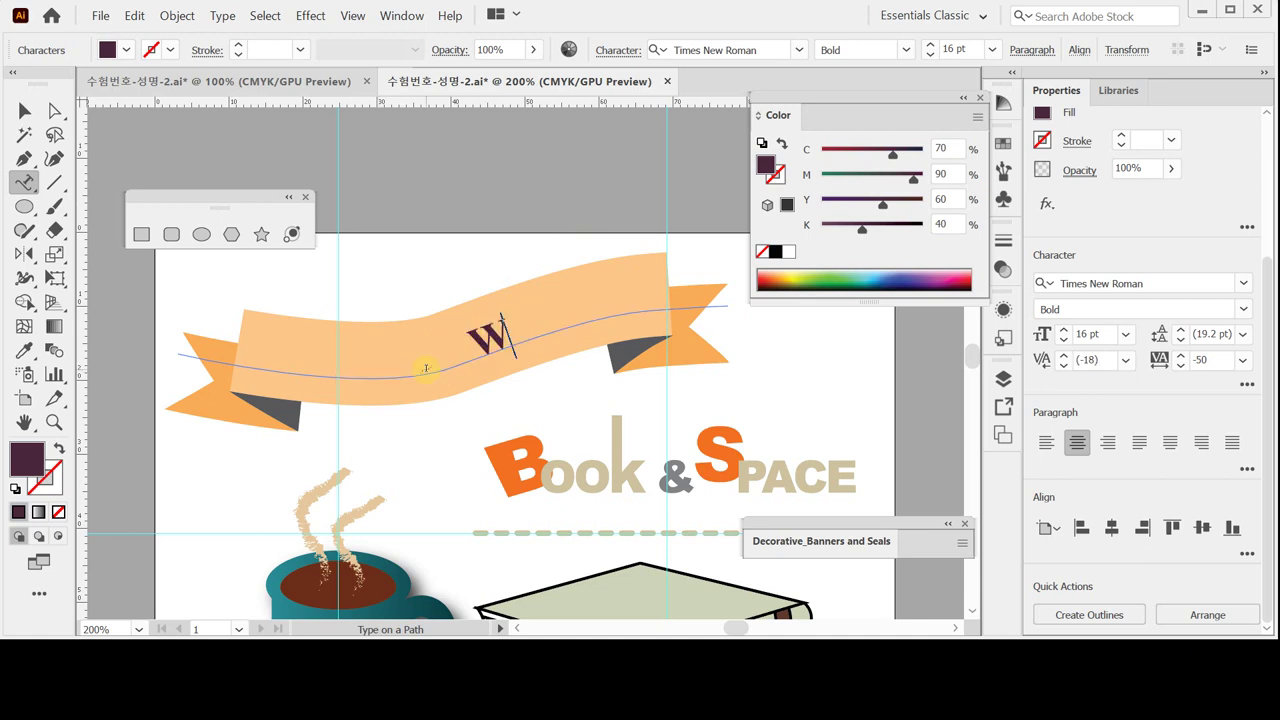
{"action": "type", "text": "elcomr"}
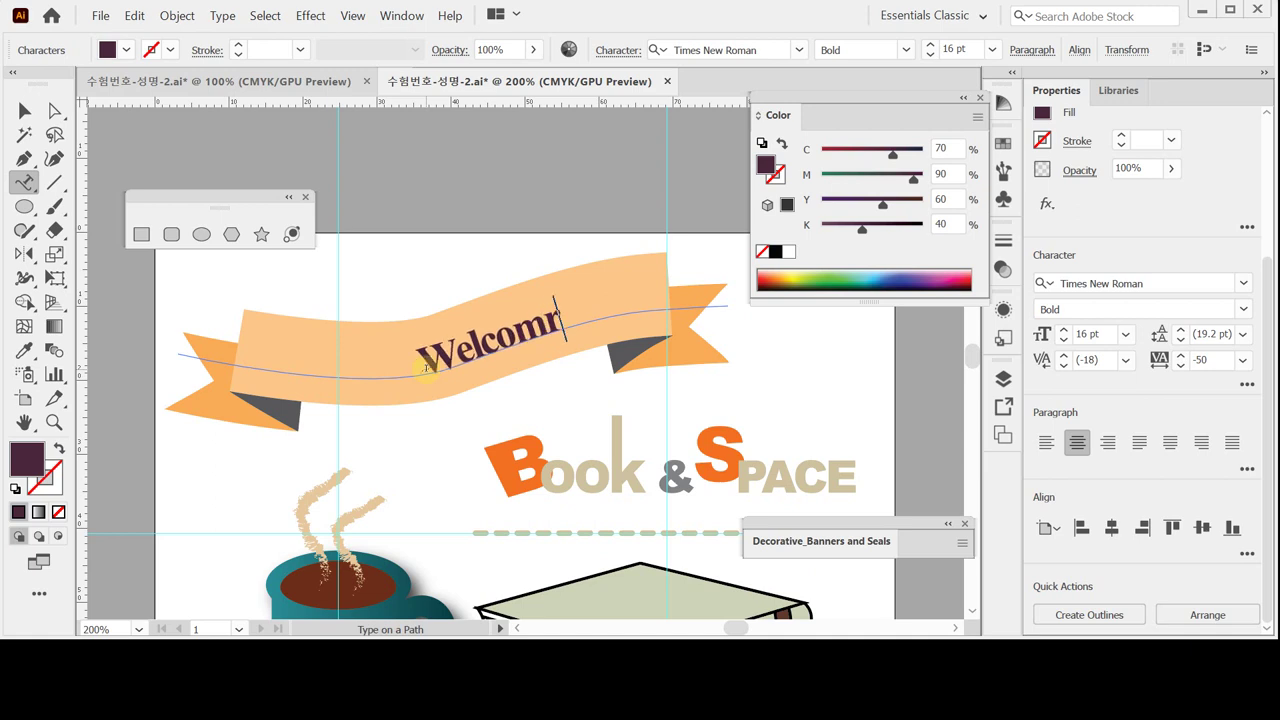
{"action": "key", "text": "BackSpace"}
{"action": "type", "text": "e"}
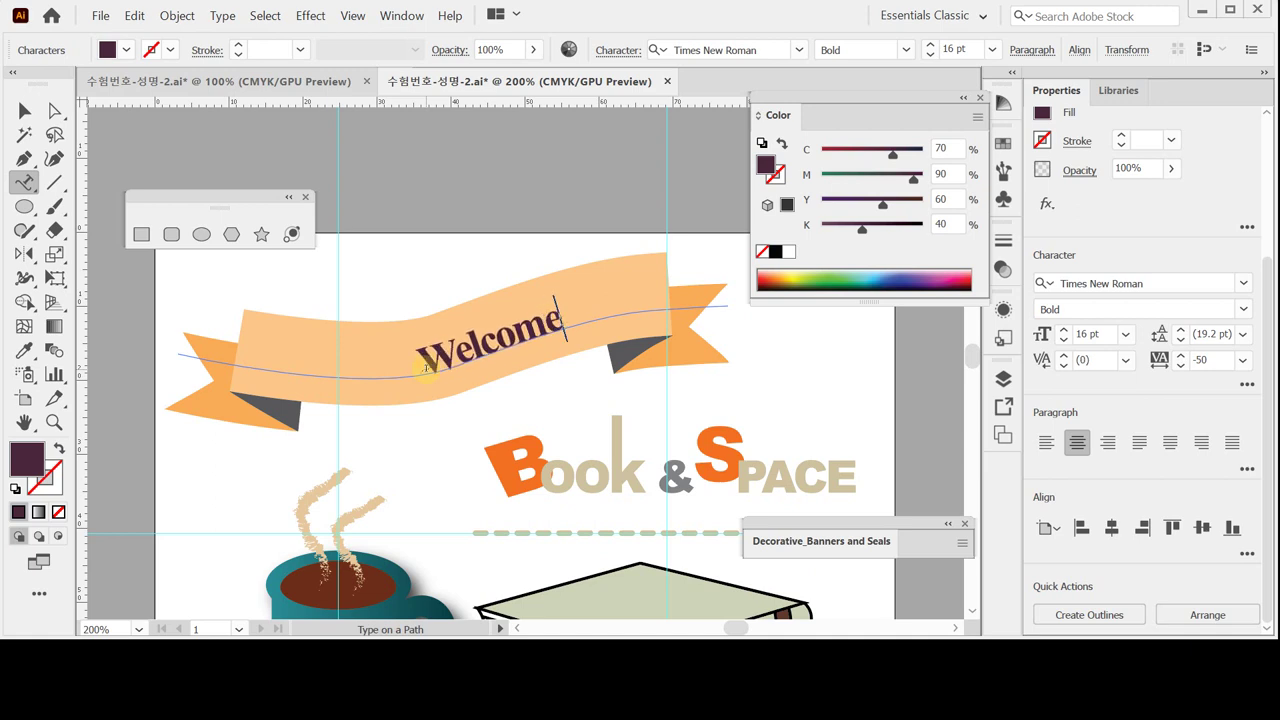
{"action": "type", "text": "!"}
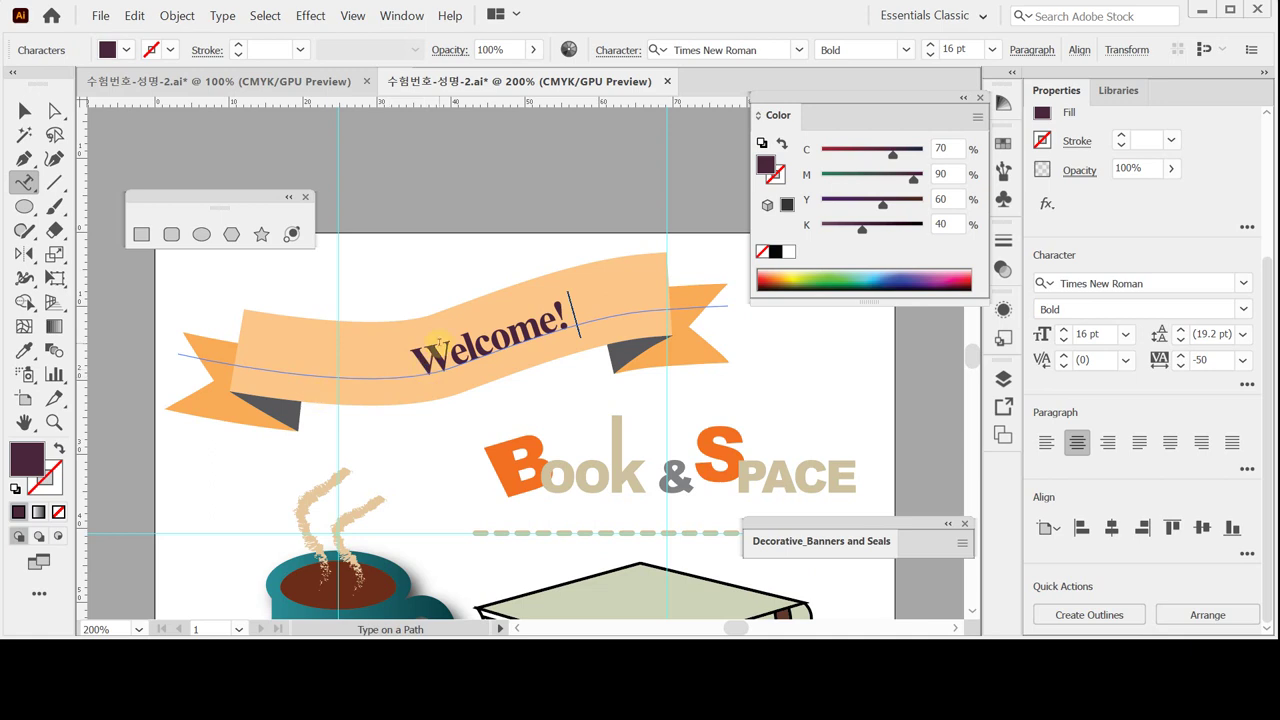
{"action": "type", "text": " Boo"}
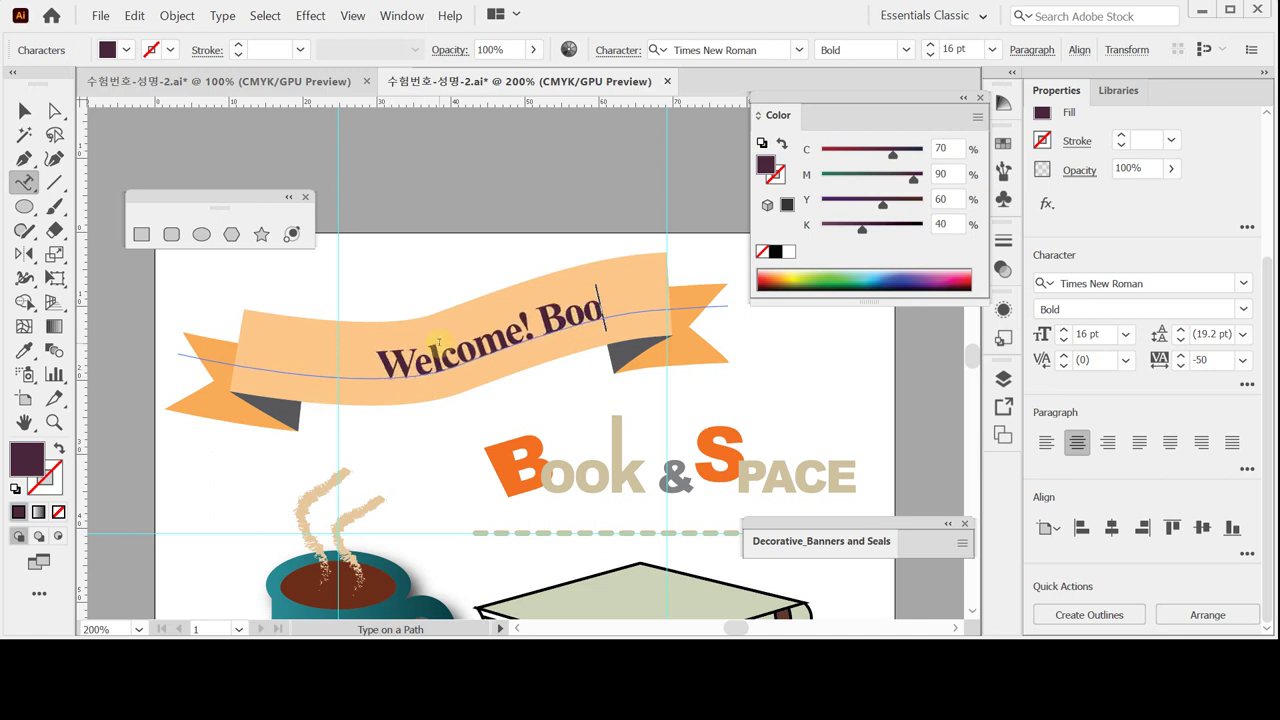
{"action": "type", "text": "k Cl"}
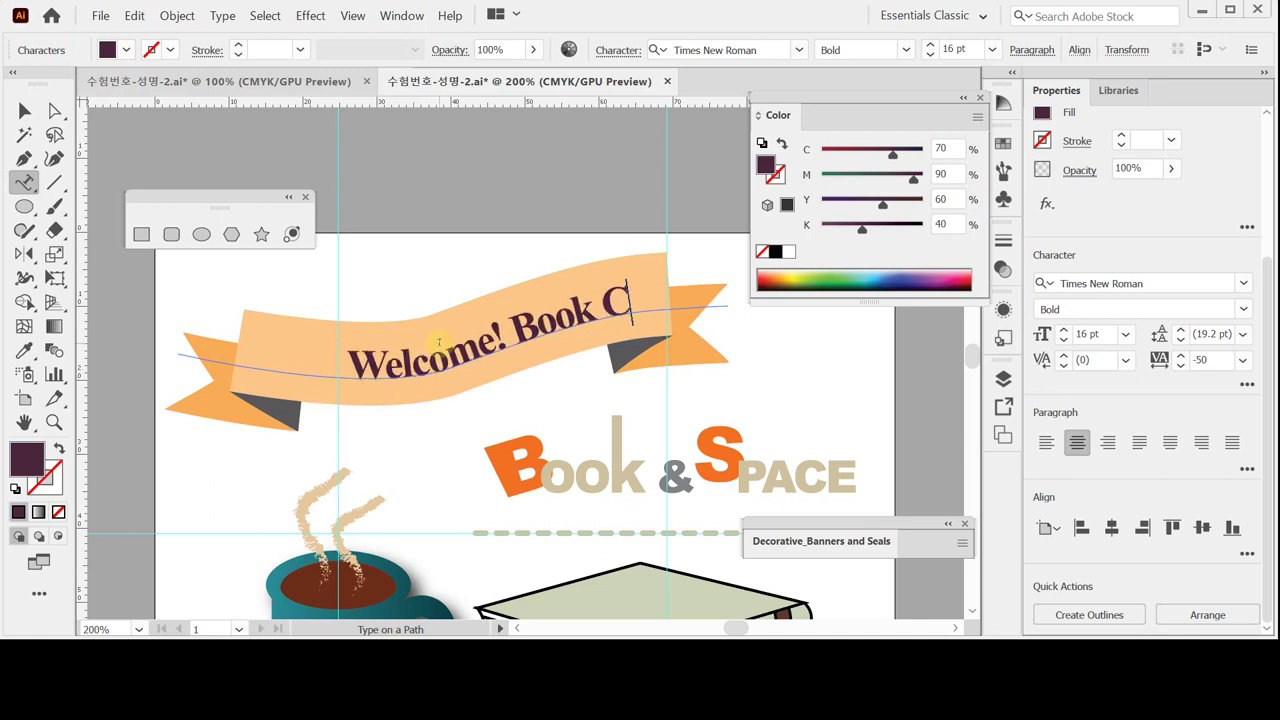
{"action": "type", "text": "ub"}
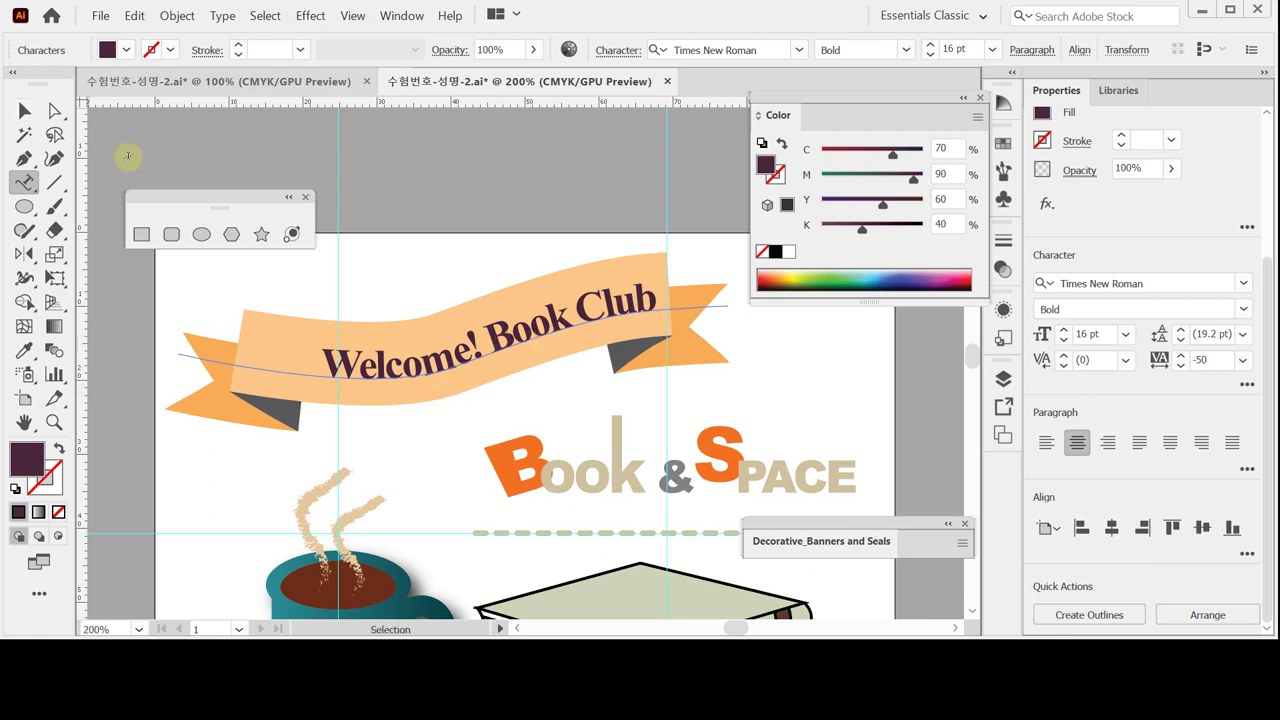
Step: Slide the welcome text leftward along its path with the Direct Selection tool to centre it on the banner's front panel
{"action": "left_click", "coordinate": [53, 111]}
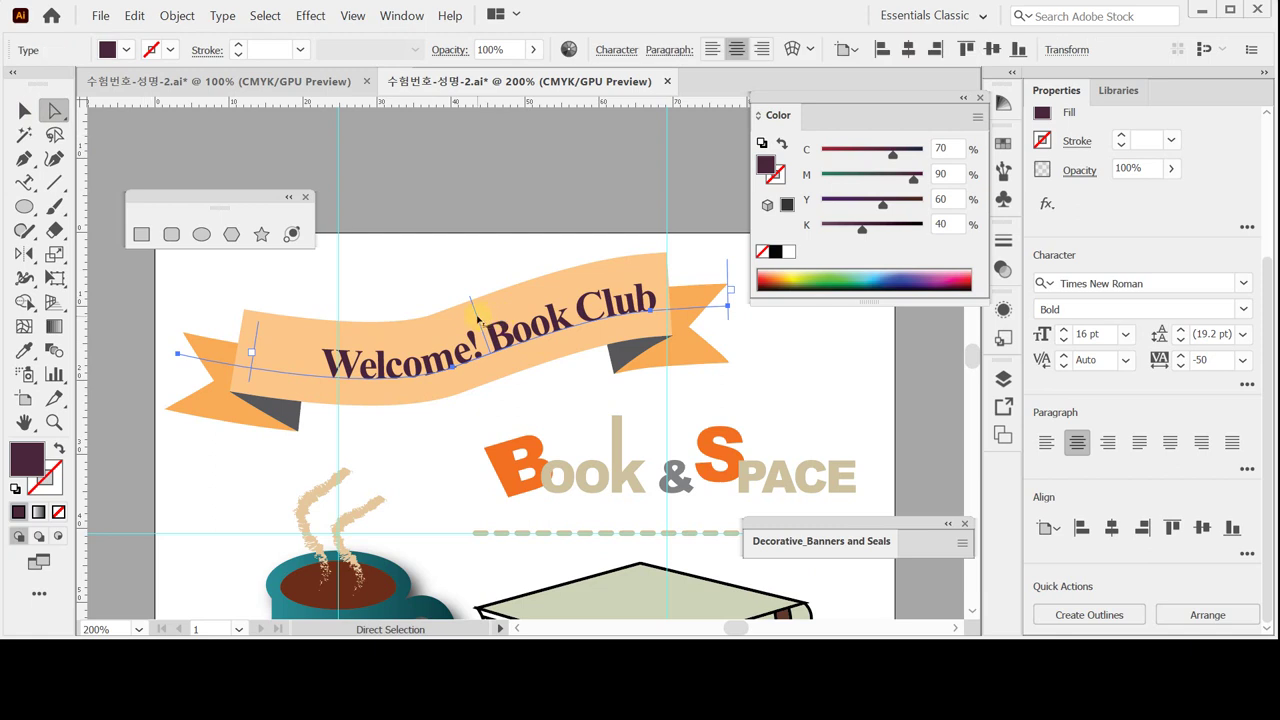
{"action": "left_click_drag", "start_coordinate": [482, 320], "coordinate": [455, 325]}
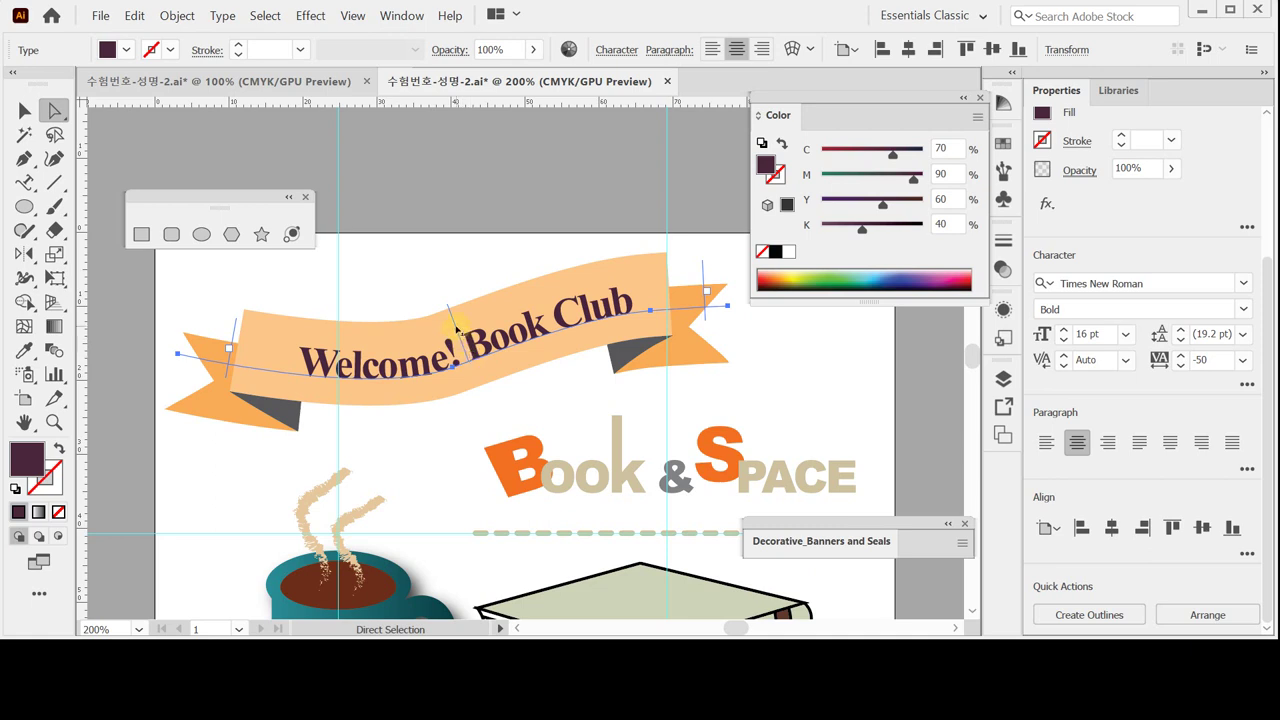
{"action": "left_click_drag", "start_coordinate": [455, 327], "coordinate": [442, 327]}
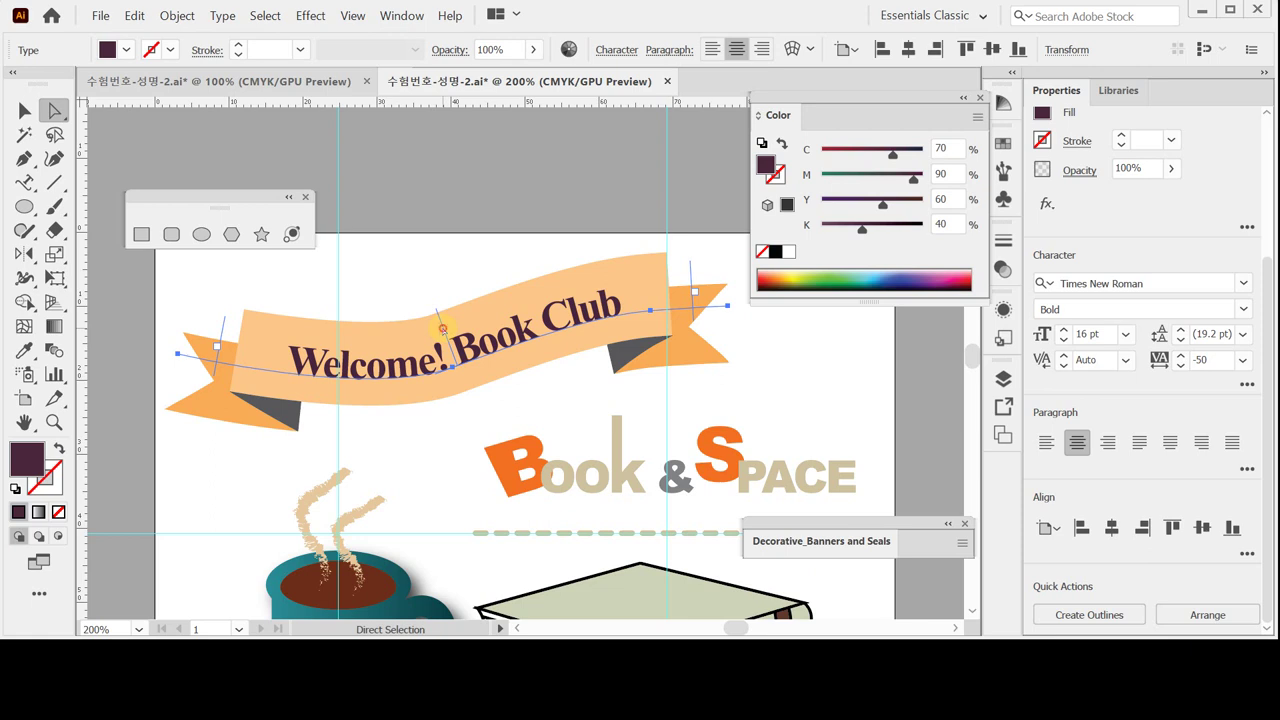
{"action": "left_click_drag", "start_coordinate": [443, 329], "coordinate": [447, 332]}
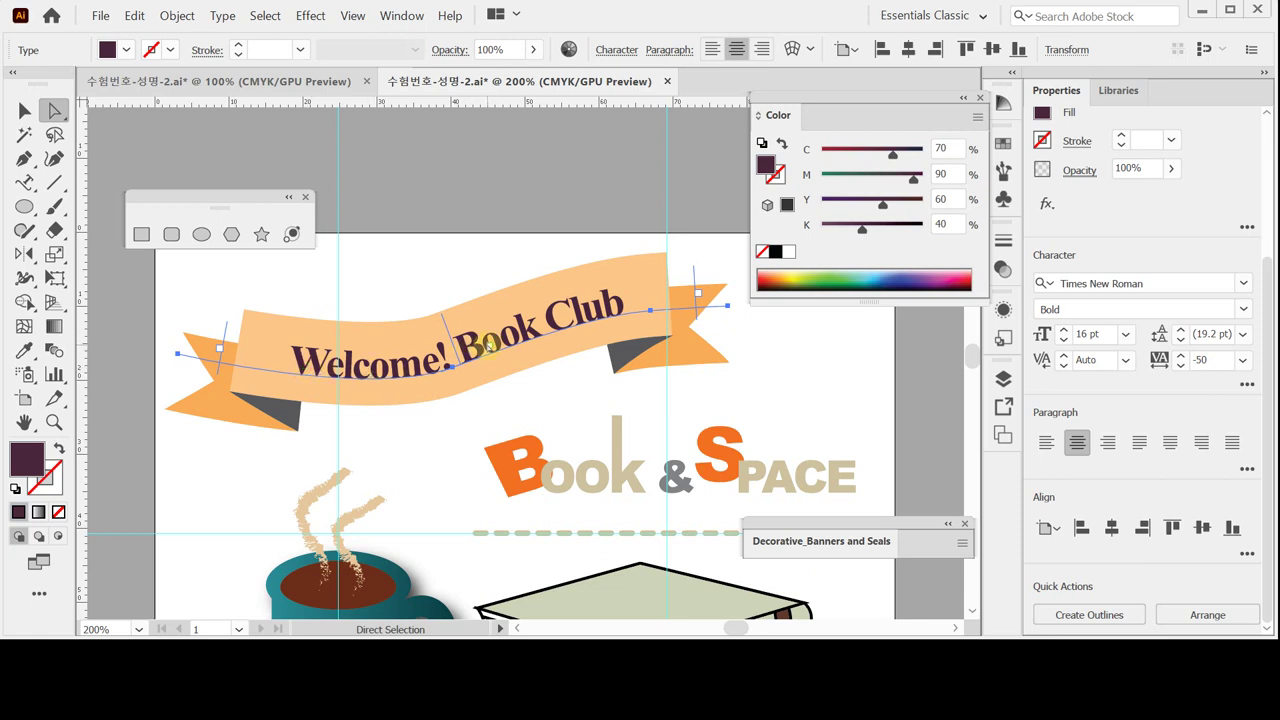
Step: Set the tracking of the whole "Welcome! Book Club" text to 0 and deselect it
{"action": "double_click", "coordinate": [476, 343]}
{"action": "key", "text": "ctrl+a"}
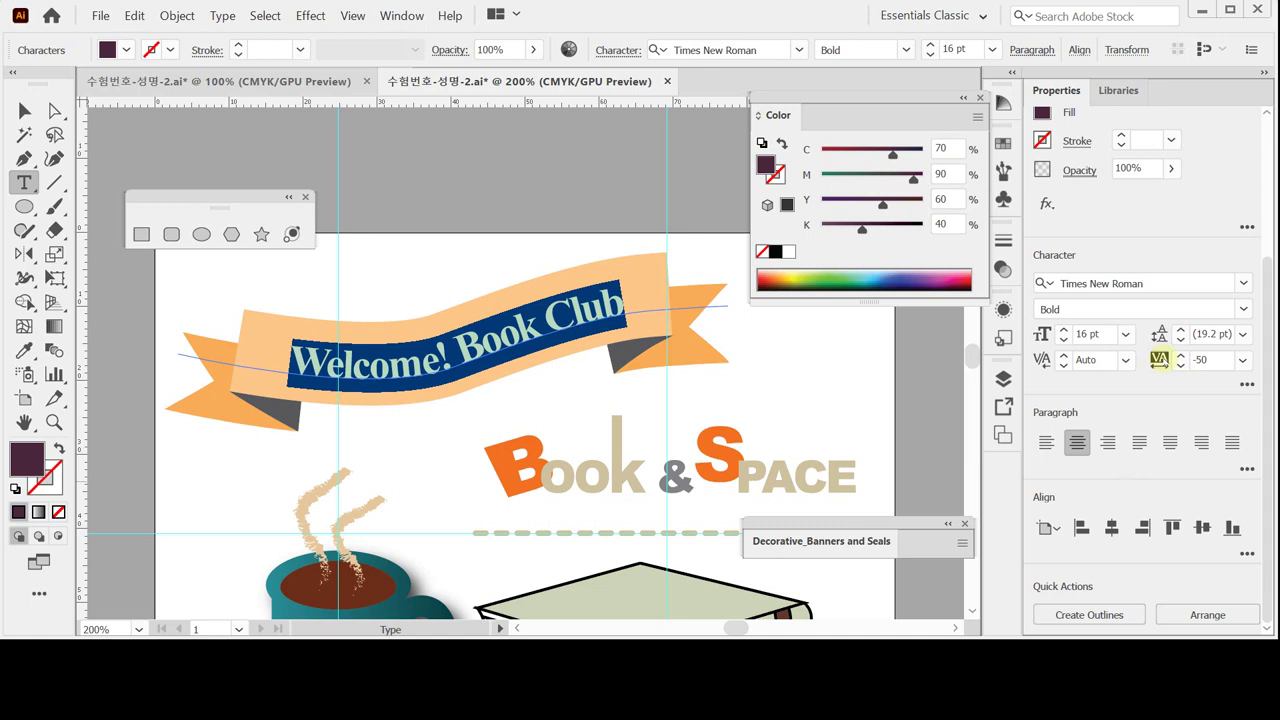
{"action": "left_click", "coordinate": [1243, 360]}
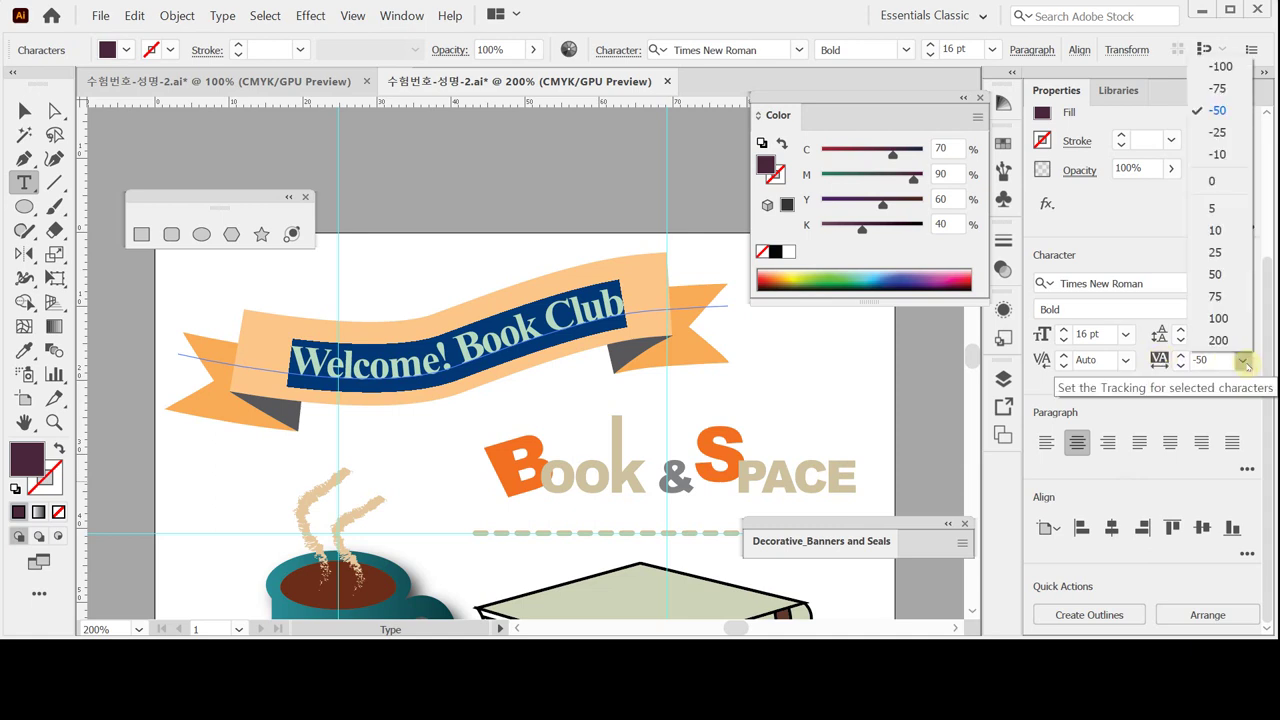
{"action": "left_click", "coordinate": [1230, 182]}
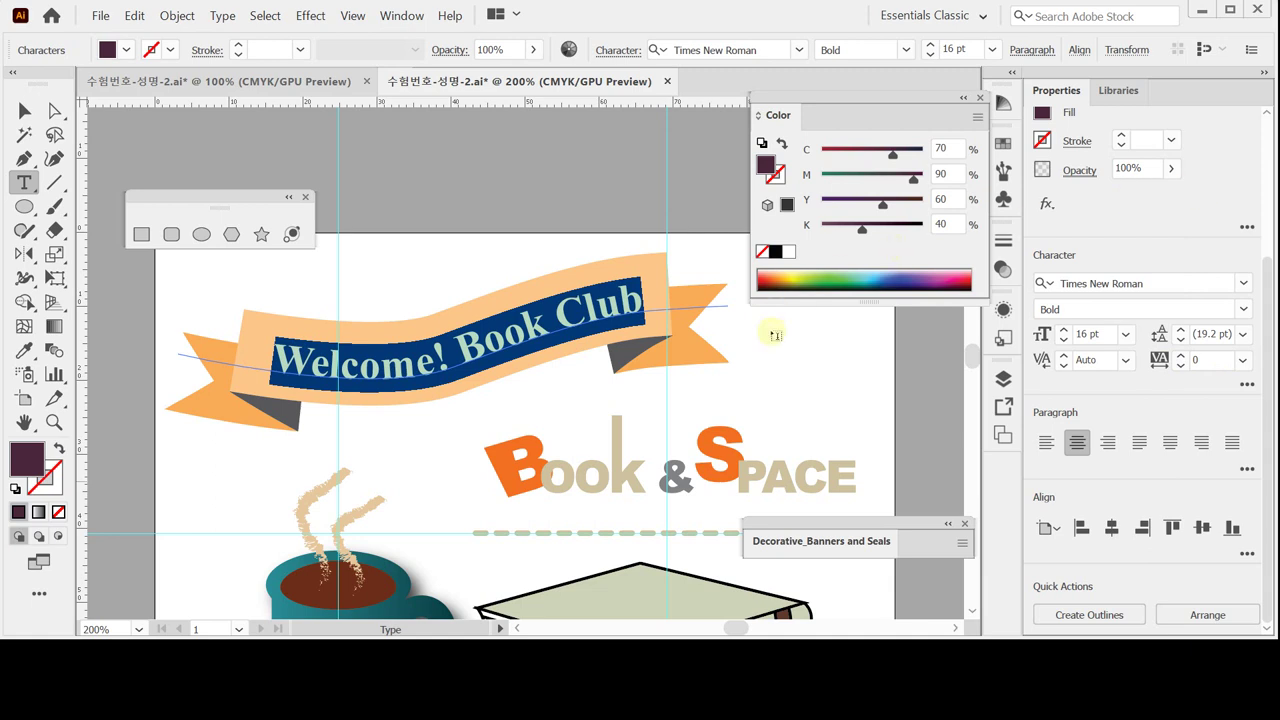
{"action": "left_click", "coordinate": [578, 322]}
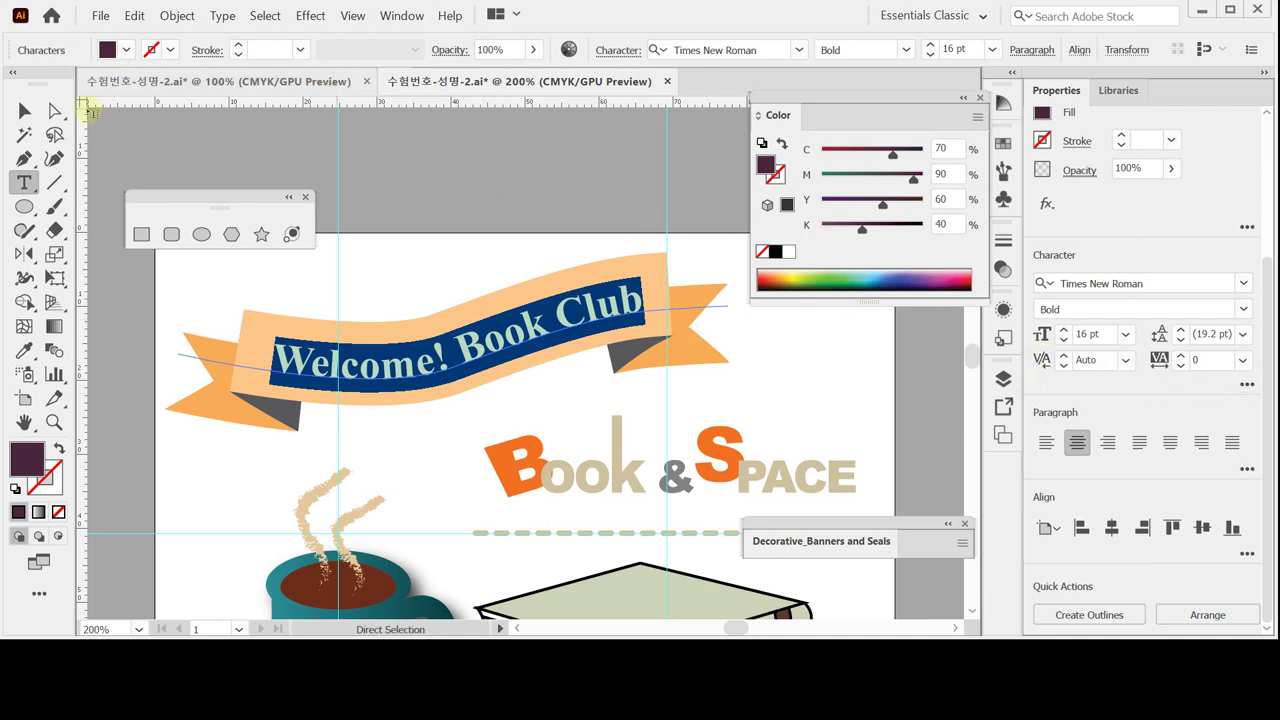
{"action": "key", "text": "Escape"}
{"action": "left_click", "coordinate": [151, 327]}
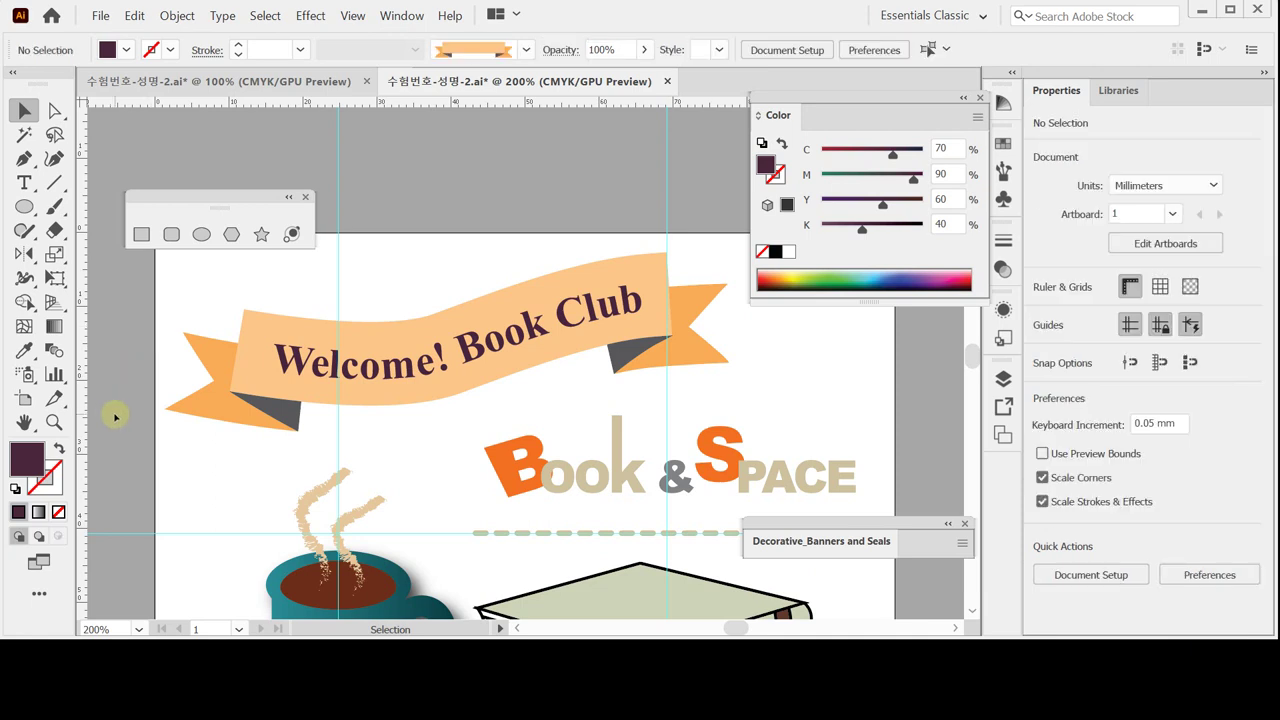
Step: Reset the Essentials Classic workspace and hide the guides with the whole artboard fitted in view
{"action": "left_click", "coordinate": [924, 16]}
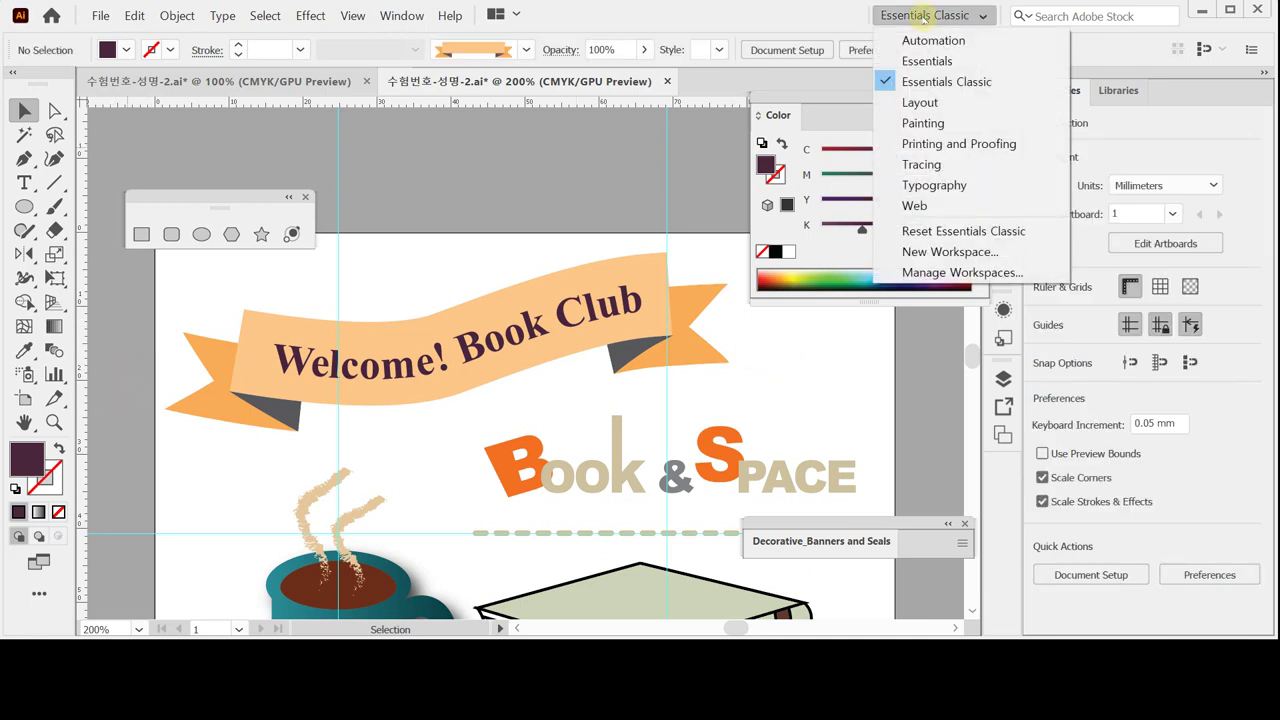
{"action": "left_click", "coordinate": [980, 231]}
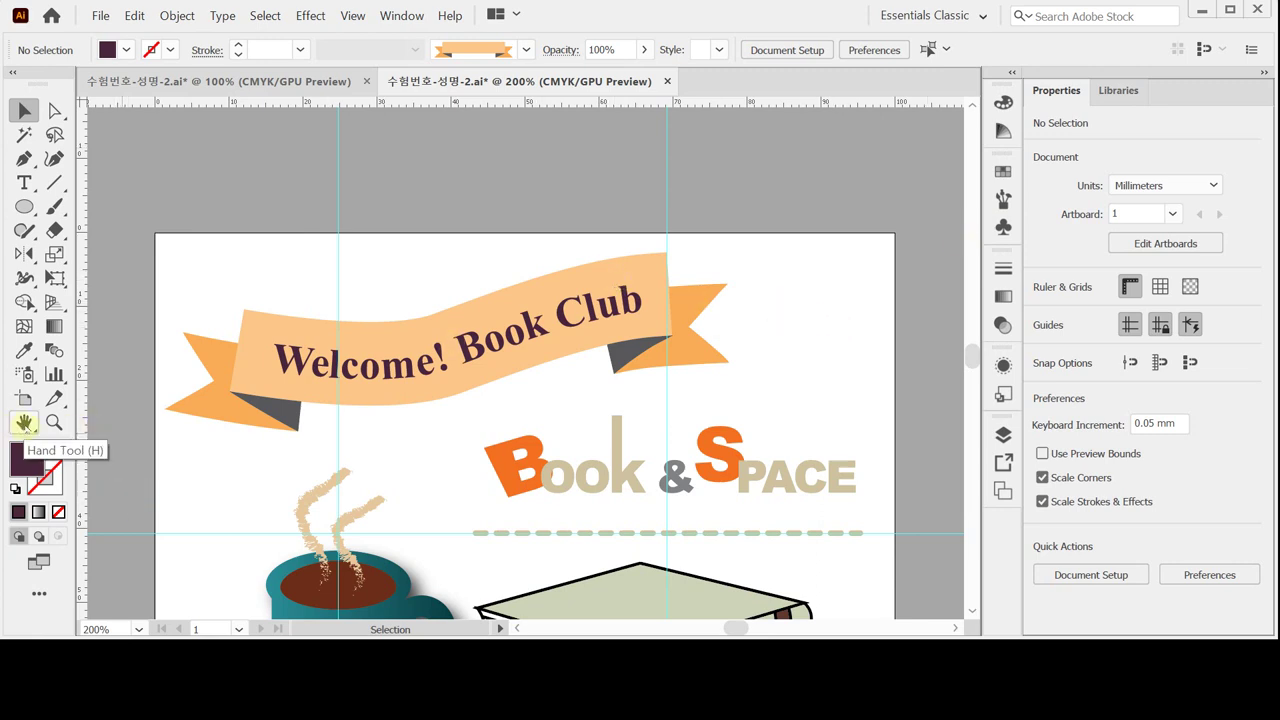
{"action": "double_click", "coordinate": [24, 422]}
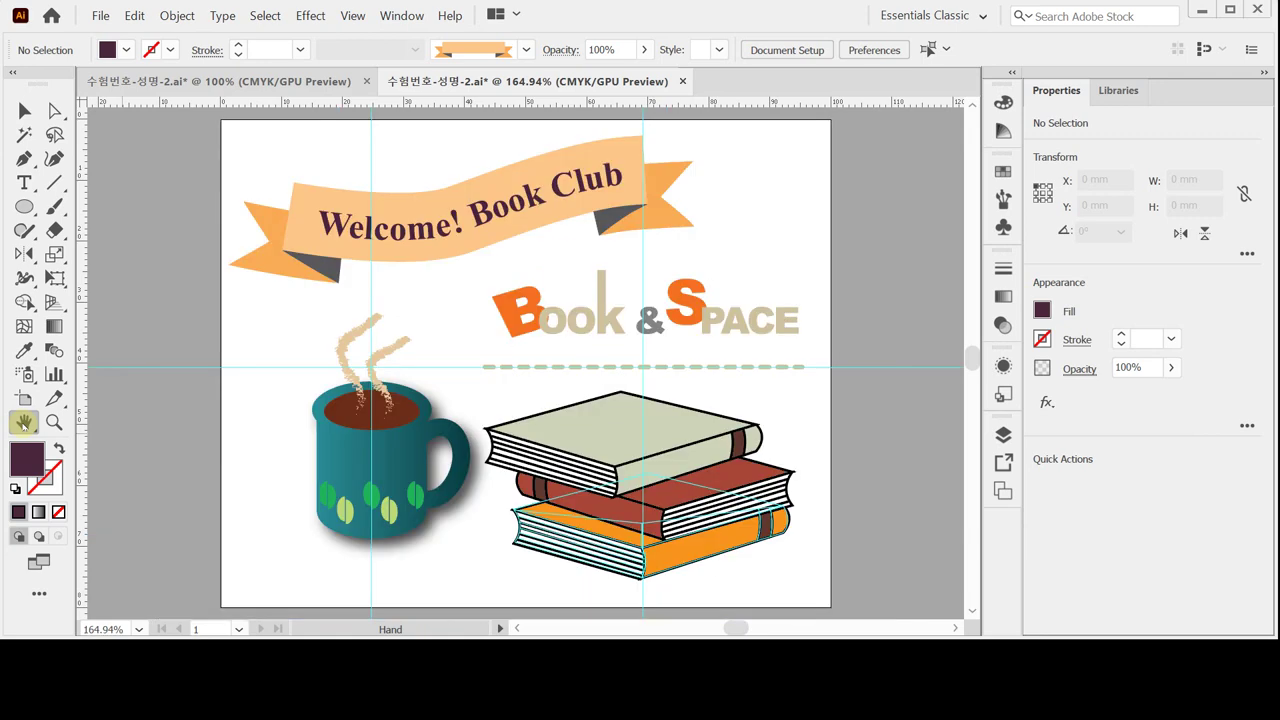
{"action": "right_click", "coordinate": [773, 155]}
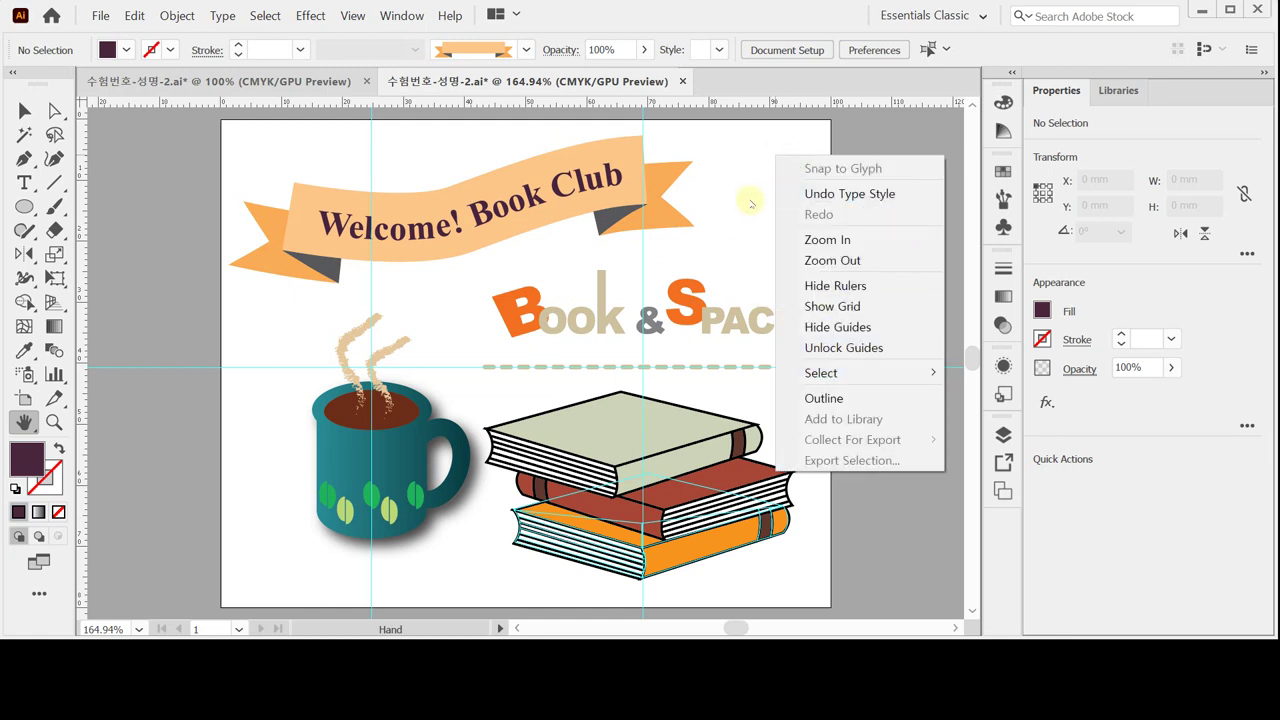
{"action": "left_click", "coordinate": [891, 333]}
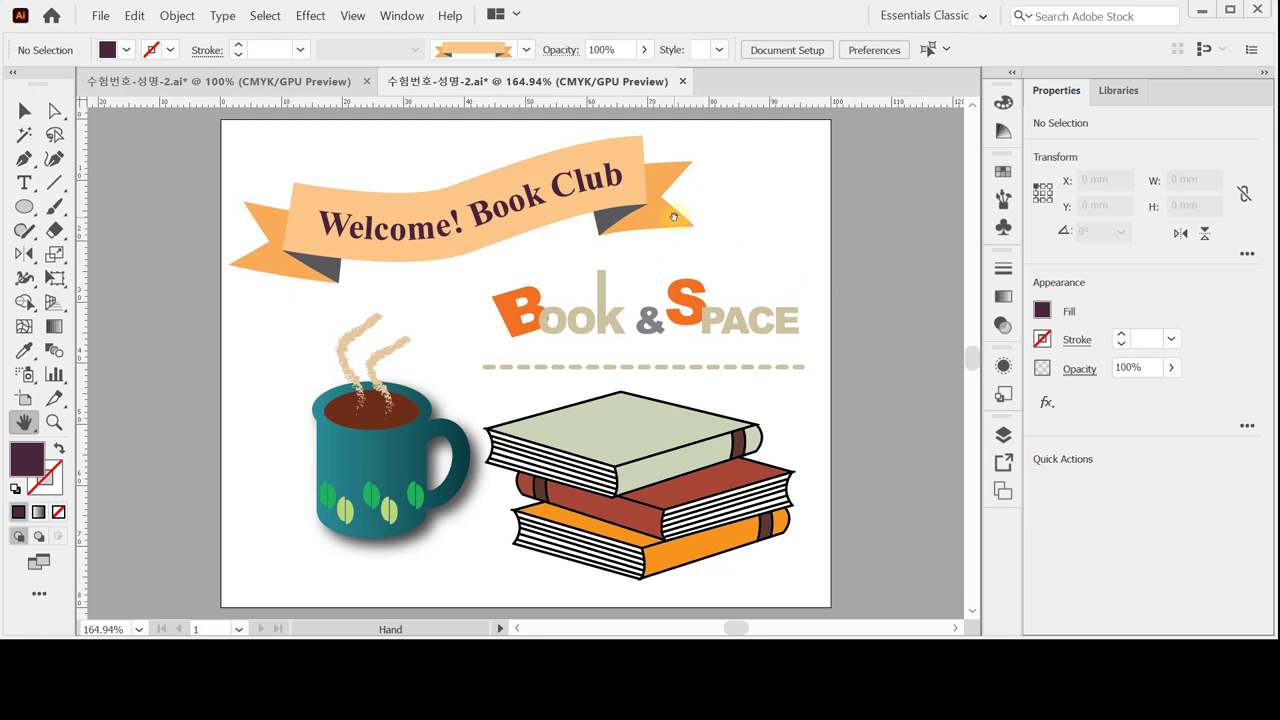
Step: Move the "Book & Space" title group straight down so it sits just above the dashed line, and deselect it
{"action": "left_click", "coordinate": [24, 110]}
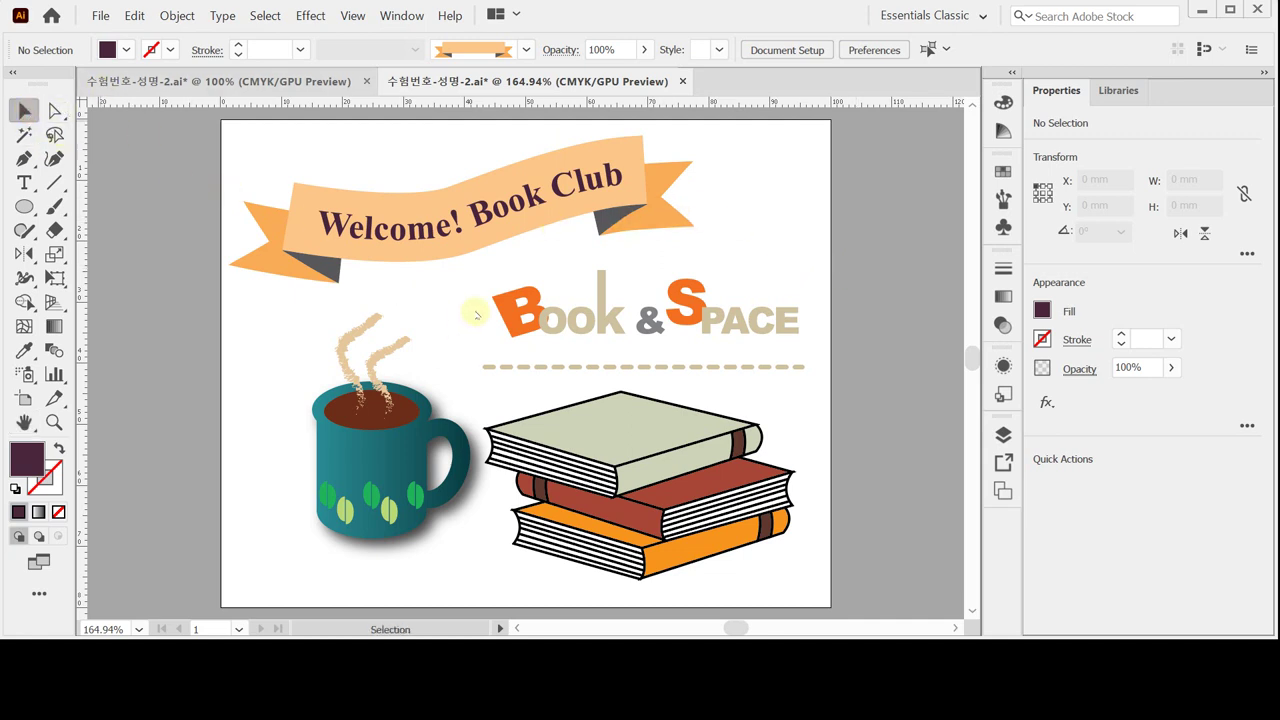
{"action": "left_click_drag", "start_coordinate": [457, 286], "coordinate": [686, 341]}
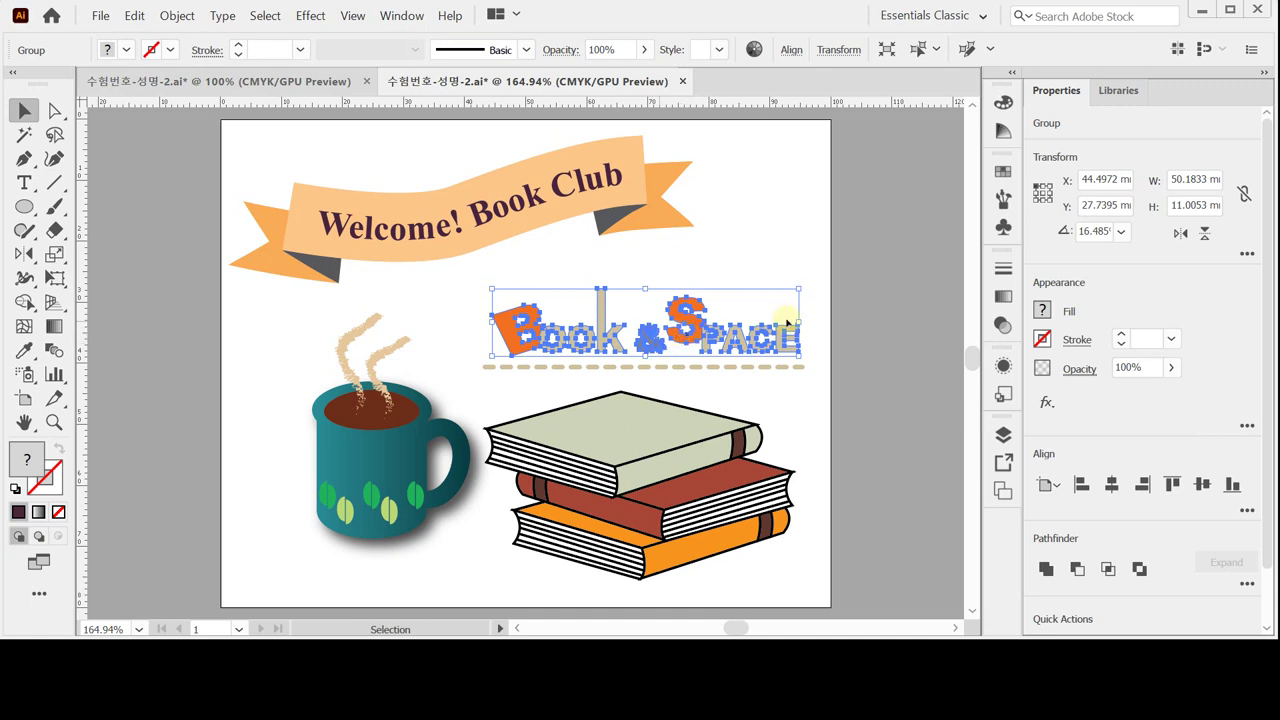
{"action": "left_click", "coordinate": [840, 269]}
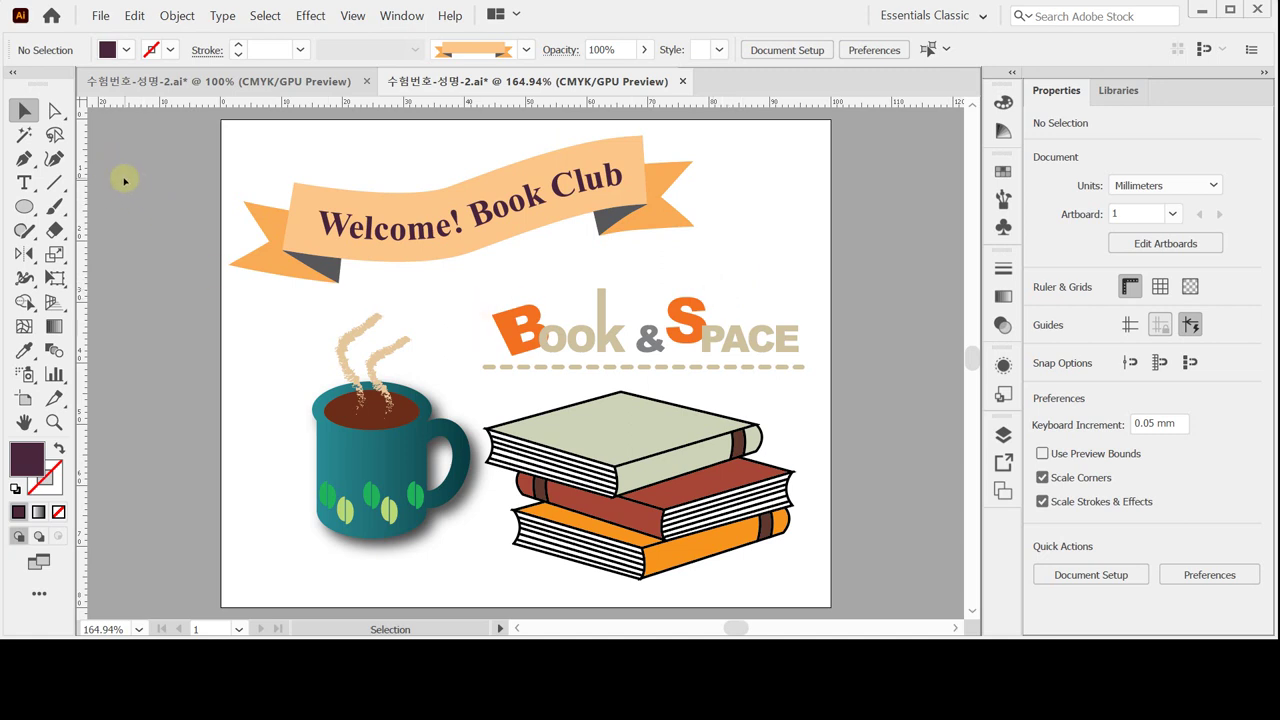
Step: Save the illustration as 수험번호-성명-2.ai in the GTQ folder, replacing the existing file, with the Illustrator 2020 version options
{"action": "left_click", "coordinate": [100, 16]}
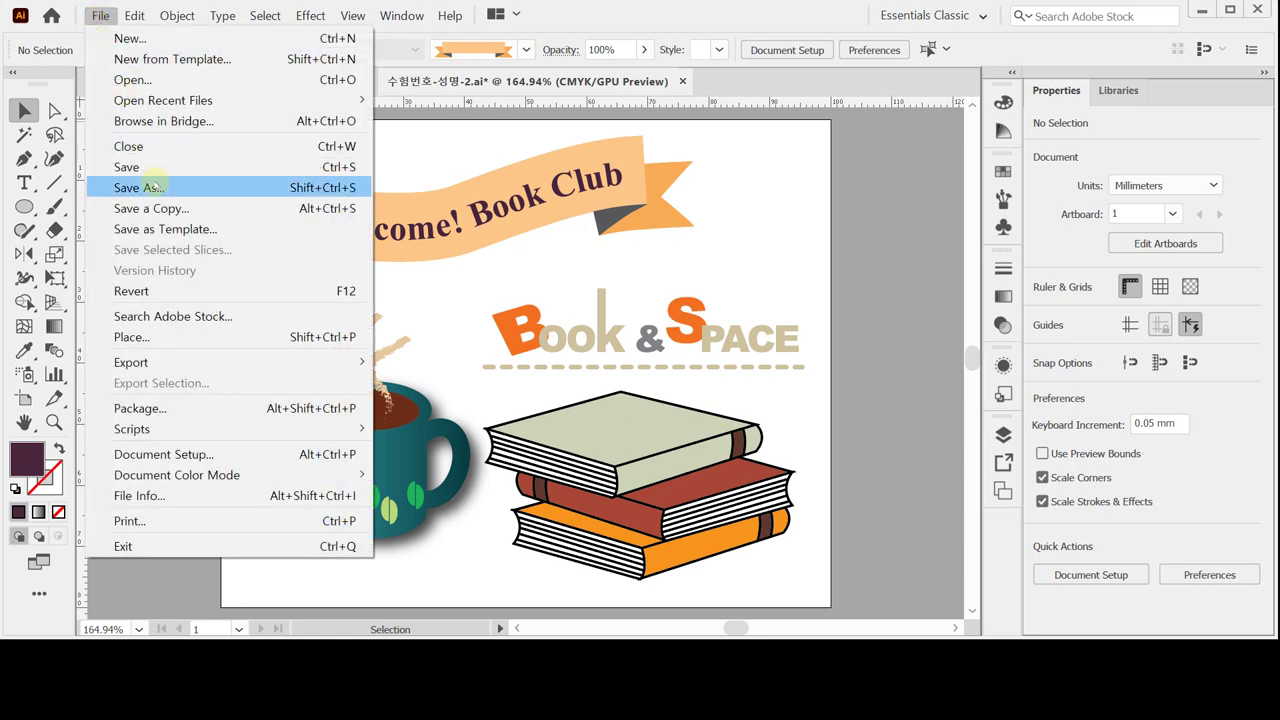
{"action": "left_click", "coordinate": [153, 185]}
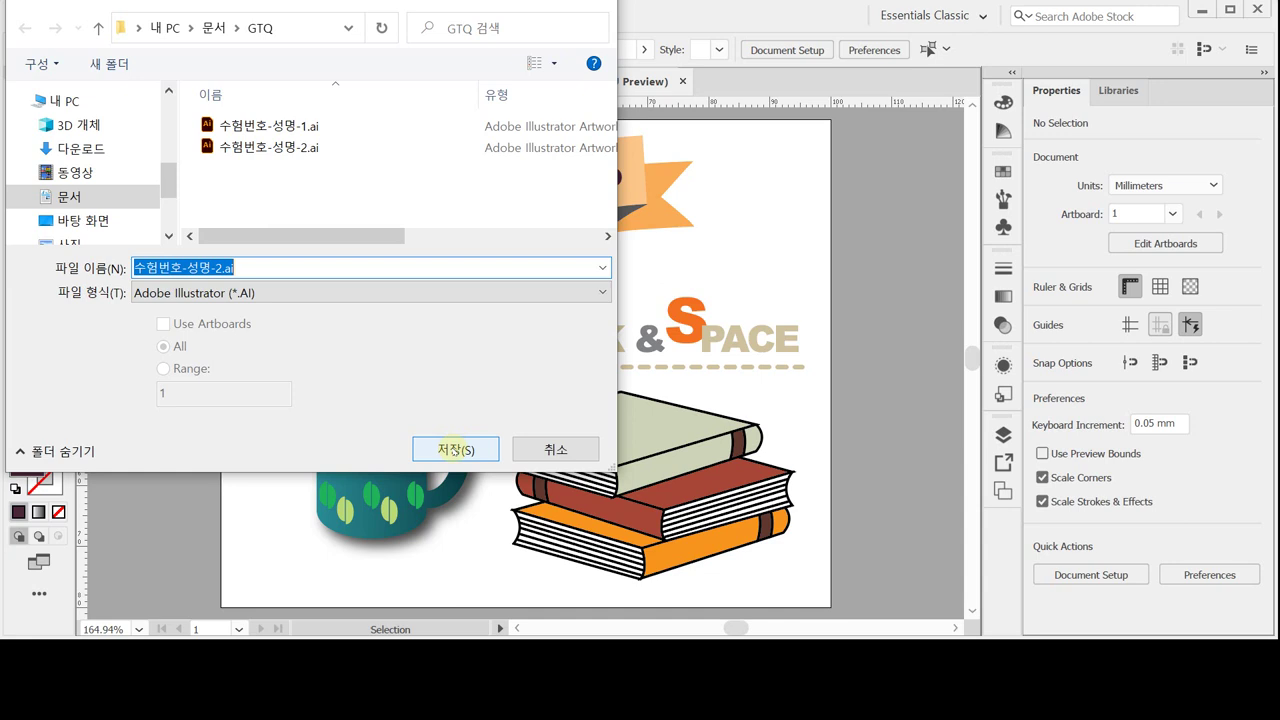
{"action": "left_click", "coordinate": [455, 450]}
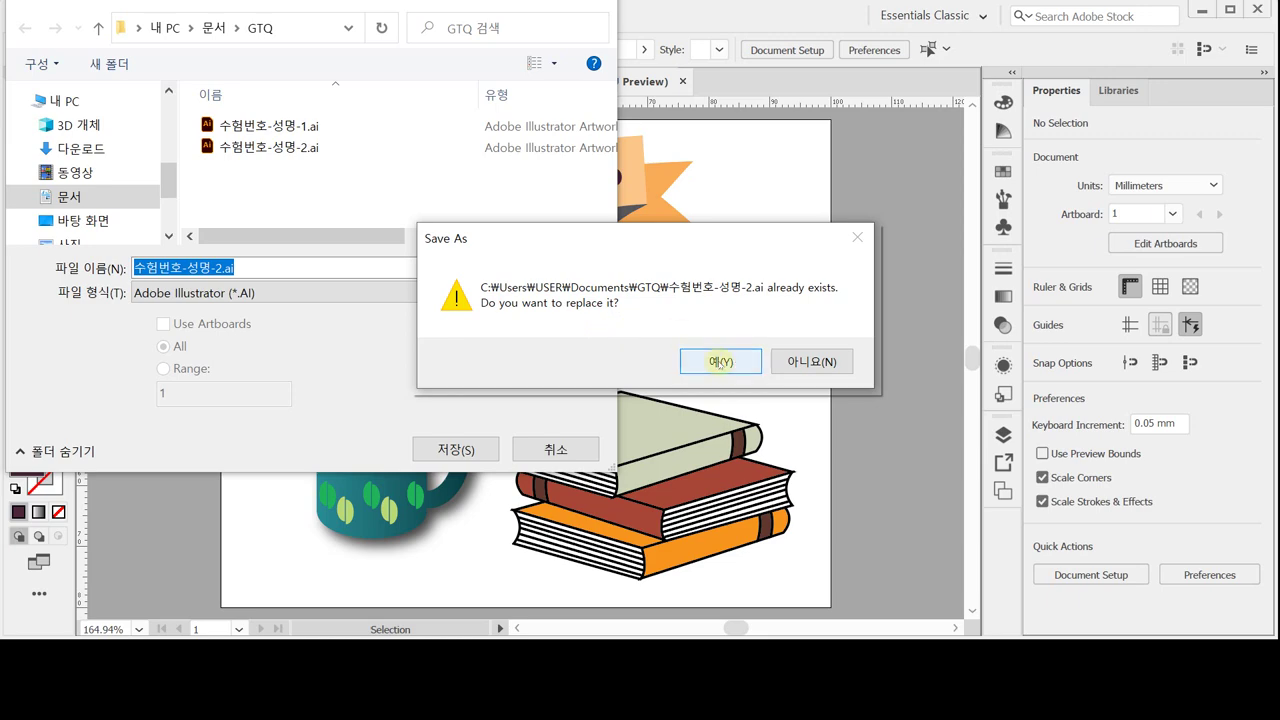
{"action": "left_click", "coordinate": [720, 362]}
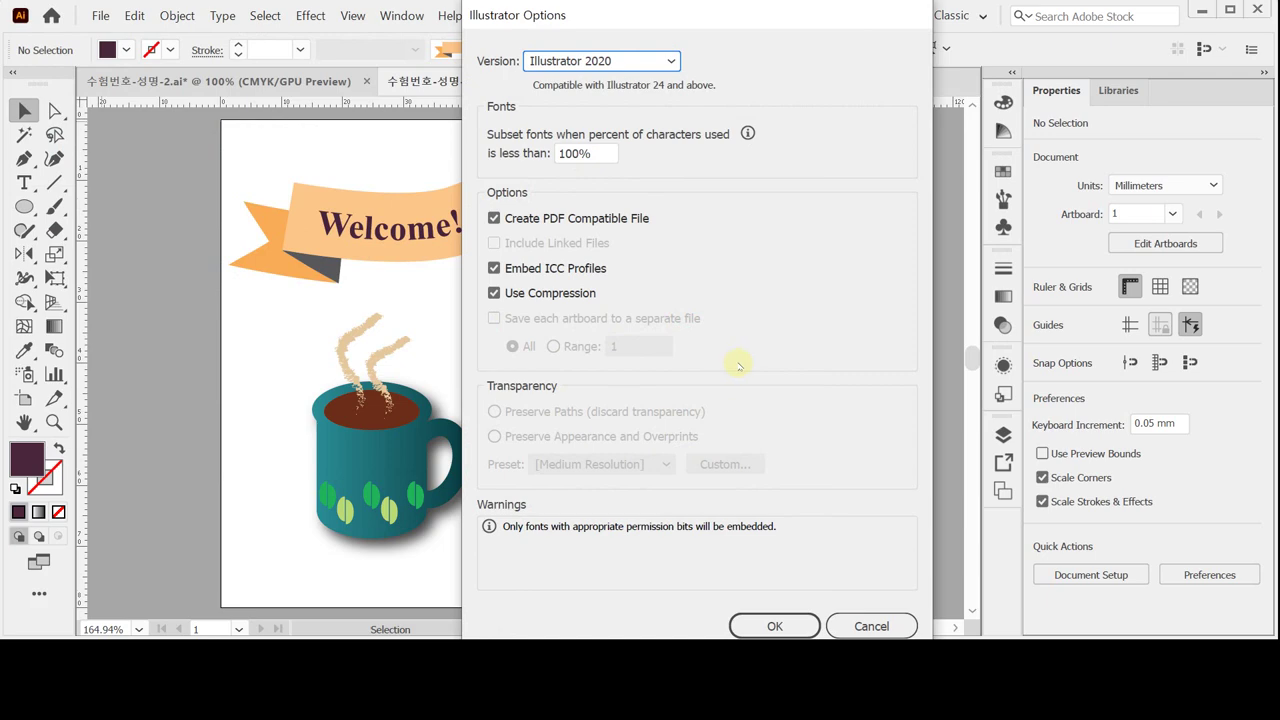
{"action": "left_click", "coordinate": [778, 620]}
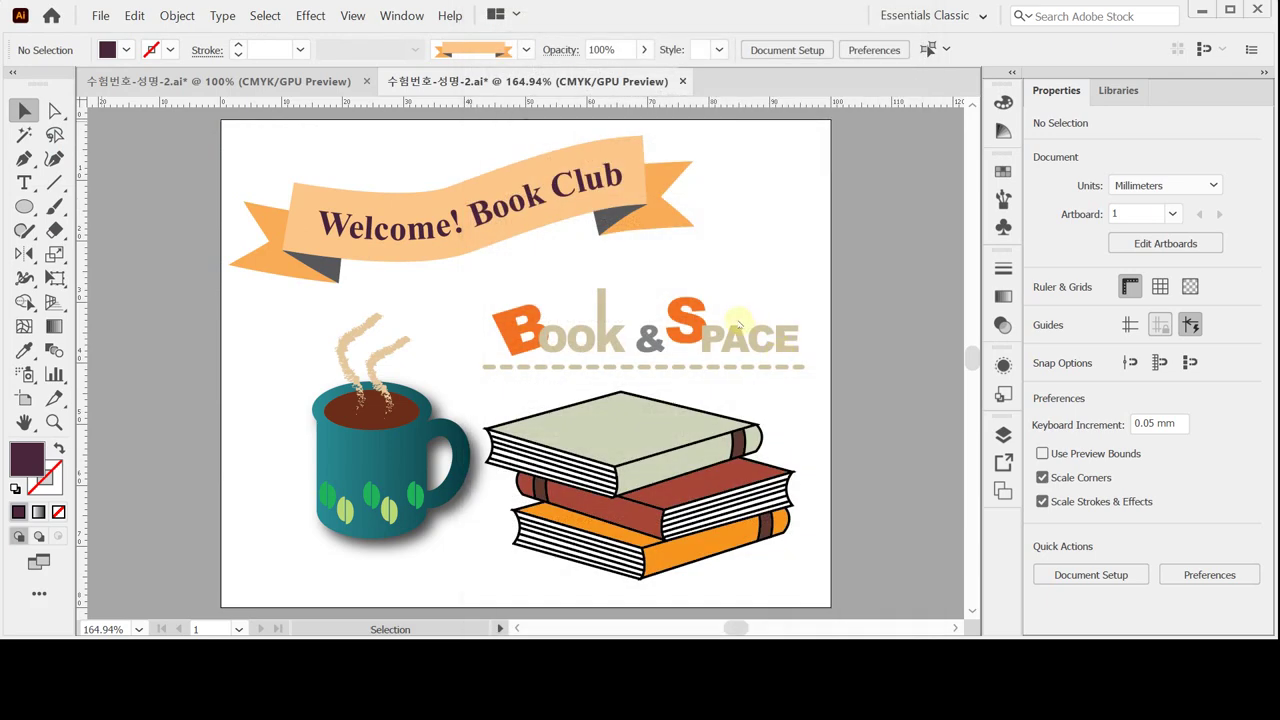